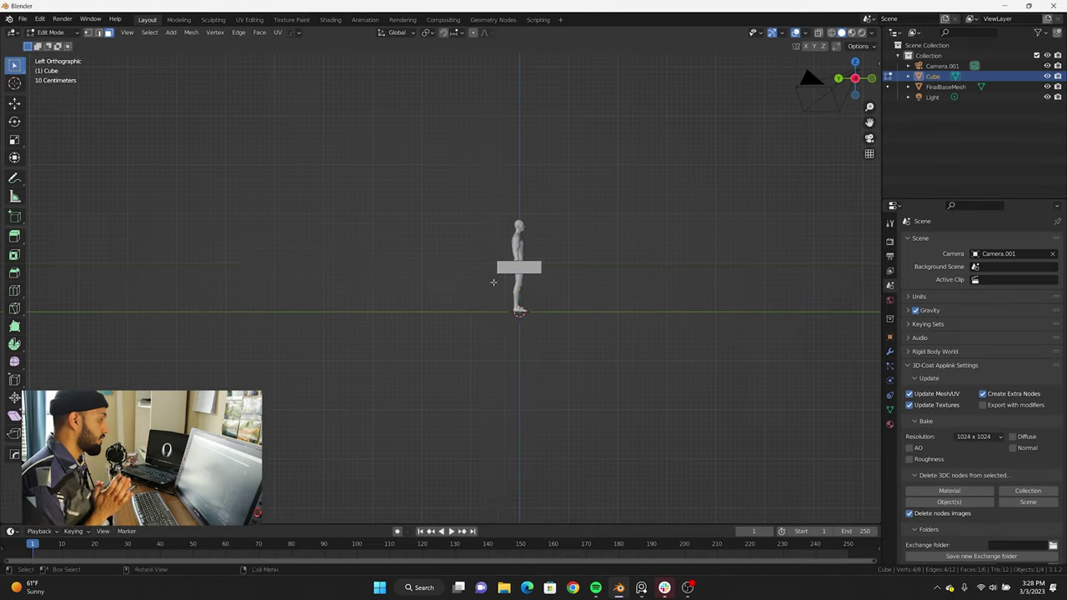
Step: Stretch the first cube lengthwise into a long slab
{"action": "middle_click_drag", "start_coordinate": [398, 311], "coordinate": [525, 310], "text": "alt"}
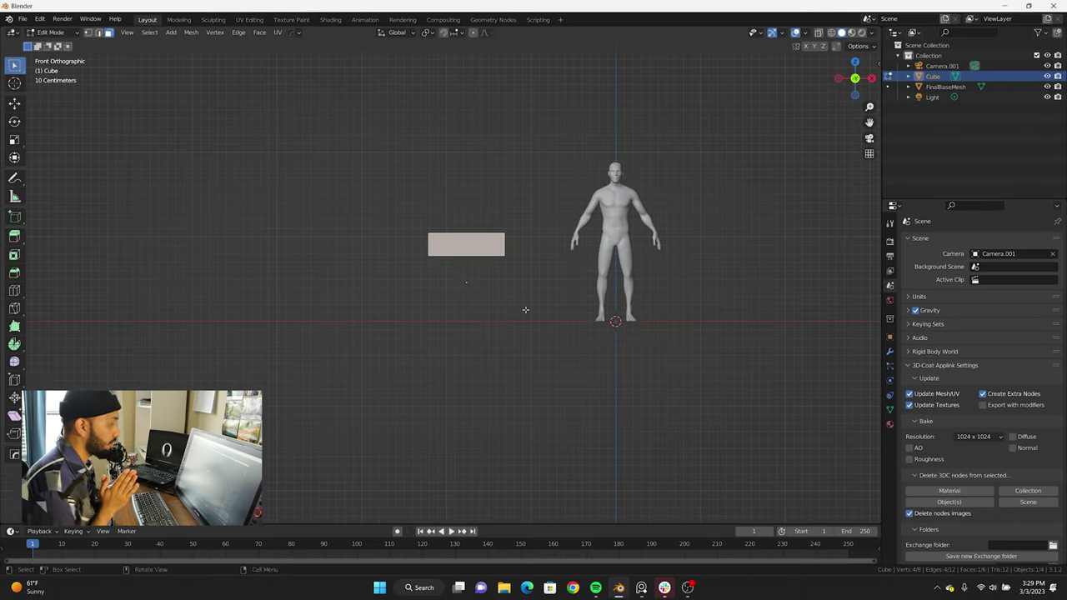
{"action": "left_click", "coordinate": [567, 281]}
{"action": "middle_click_drag", "start_coordinate": [567, 281], "coordinate": [466, 309]}
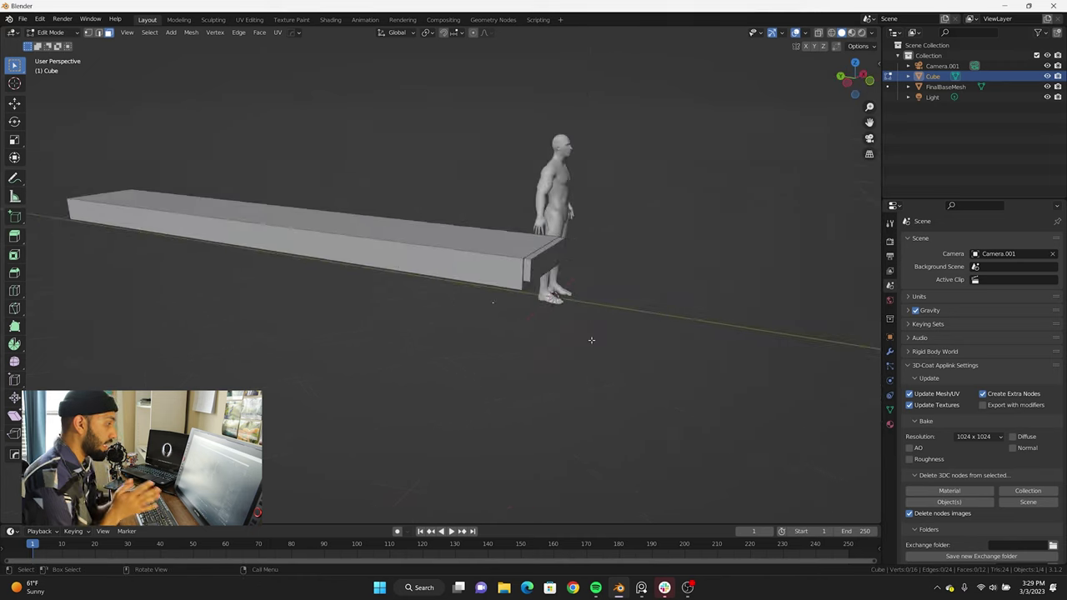
{"action": "mouse_move", "coordinate": [338, 248]}
{"action": "middle_mouse_down"}
{"action": "mouse_move", "coordinate": [401, 276]}
{"action": "mouse_move", "coordinate": [469, 281]}
{"action": "middle_mouse_up"}
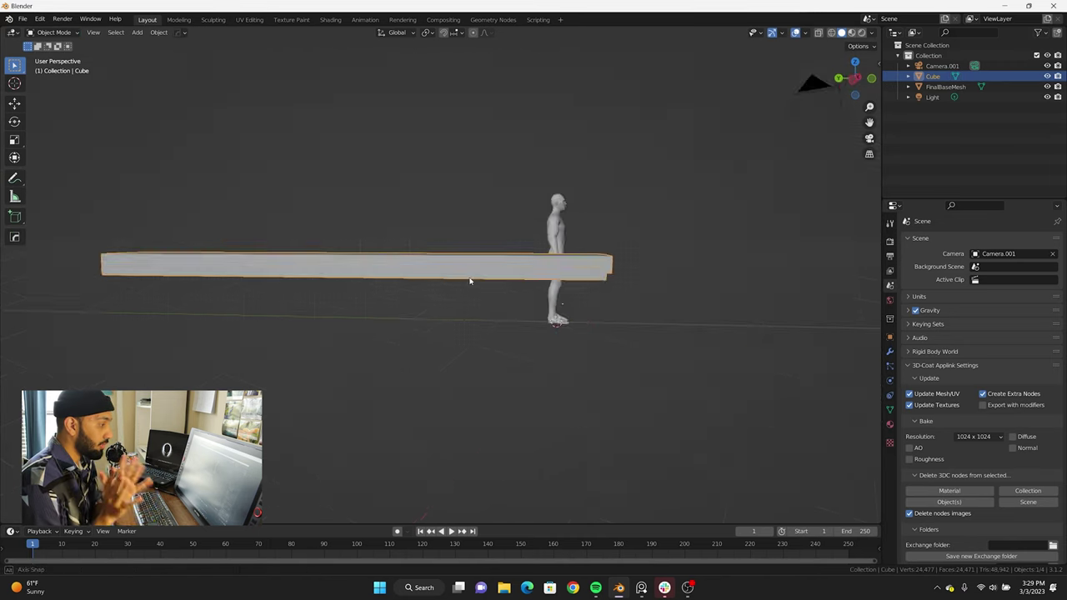
Step: Add a second cube, scale it along X, and flatten it into a slab
{"action": "key", "text": "shift+a"}
{"action": "left_click", "coordinate": [613, 315]}
{"action": "middle_click_drag", "start_coordinate": [613, 315], "coordinate": [452, 350]}
{"action": "key", "text": "KP_7"}
{"action": "key", "text": "s"}
{"action": "key", "text": "x"}
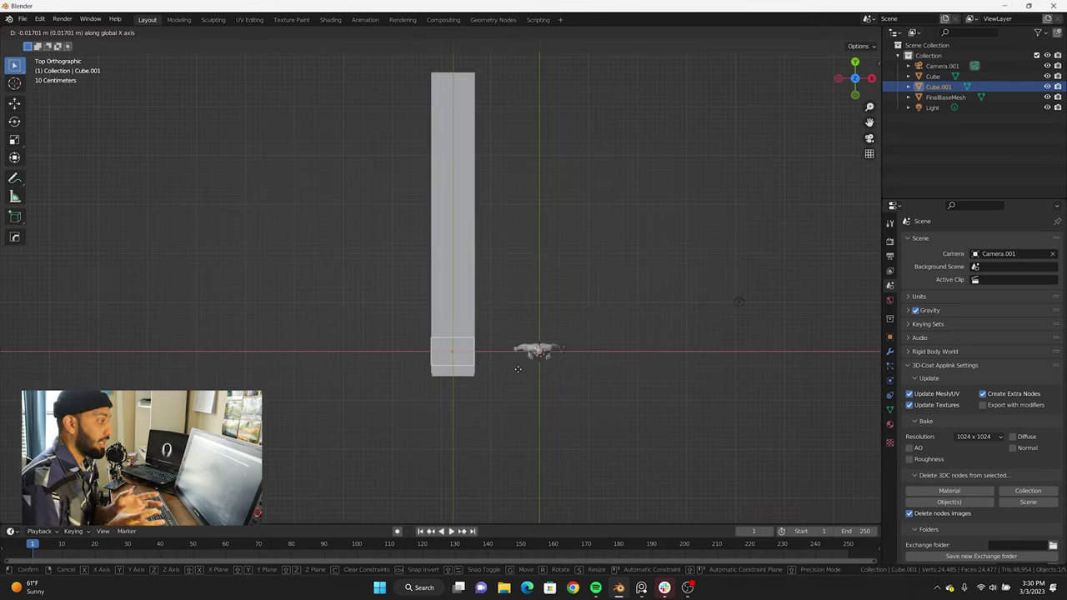
{"action": "left_click", "coordinate": [518, 368]}
{"action": "key", "text": "ctrl+KP_3"}
{"action": "left_click", "coordinate": [567, 365]}
{"action": "middle_click_drag", "start_coordinate": [567, 364], "coordinate": [434, 358]}
Step: Scale the lower slab along Y to match the upper one
{"action": "key", "text": "ctrl+KP_3"}
{"action": "key", "text": "s"}
{"action": "key", "text": "y"}
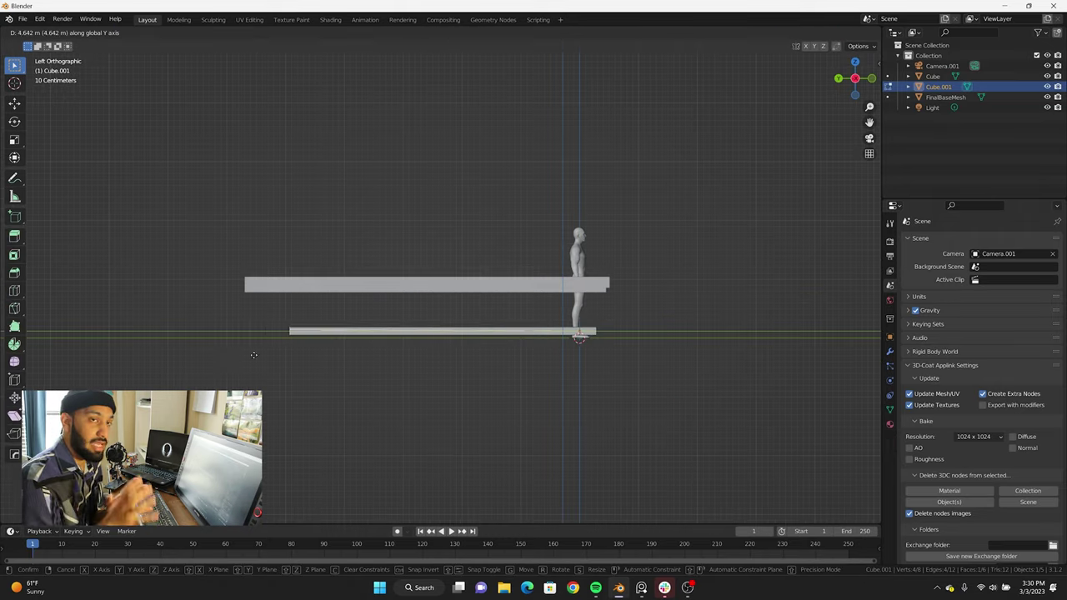
{"action": "left_click", "coordinate": [255, 353]}
{"action": "mouse_move", "coordinate": [254, 352]}
{"action": "middle_mouse_down"}
{"action": "mouse_move", "coordinate": [400, 369]}
{"action": "mouse_move", "coordinate": [370, 231]}
{"action": "middle_mouse_up"}
Step: Apply the scale to both slabs
{"action": "left_click", "coordinate": [399, 370]}
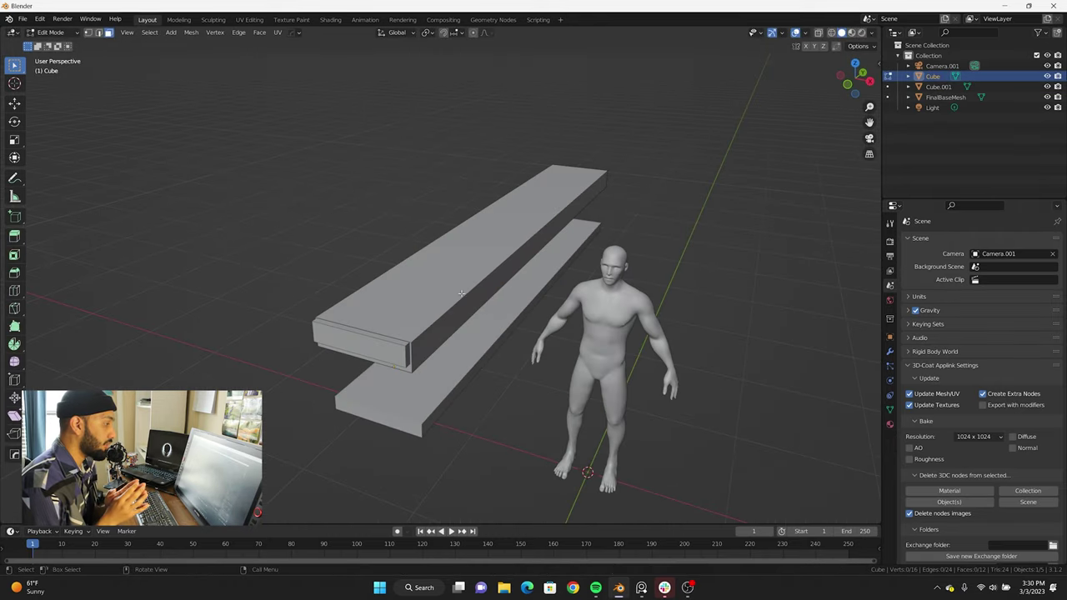
{"action": "left_click", "coordinate": [369, 231], "text": "shift"}
{"action": "key", "text": "KP_3"}
{"action": "key", "text": "ctrl+a"}
{"action": "left_click", "coordinate": [432, 270]}
Step: Duplicate a slab and rotate the copy upright as the end piece
{"action": "key", "text": "shift+d"}
{"action": "key", "text": "r"}
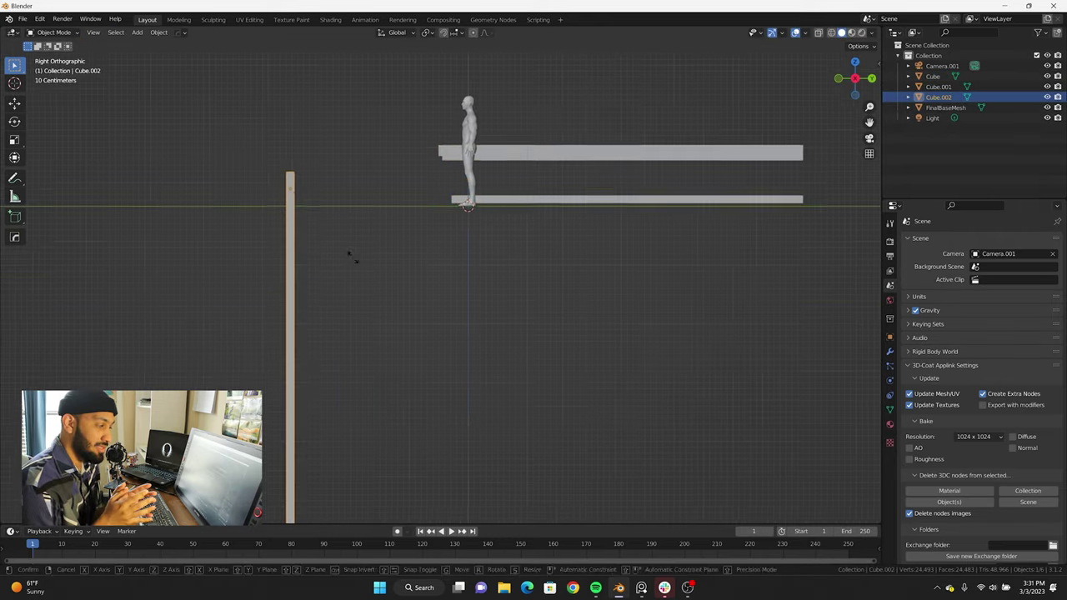
{"action": "left_click", "coordinate": [445, 230]}
{"action": "scroll", "coordinate": [445, 229], "scroll_direction": "up", "scroll_amount": 5}
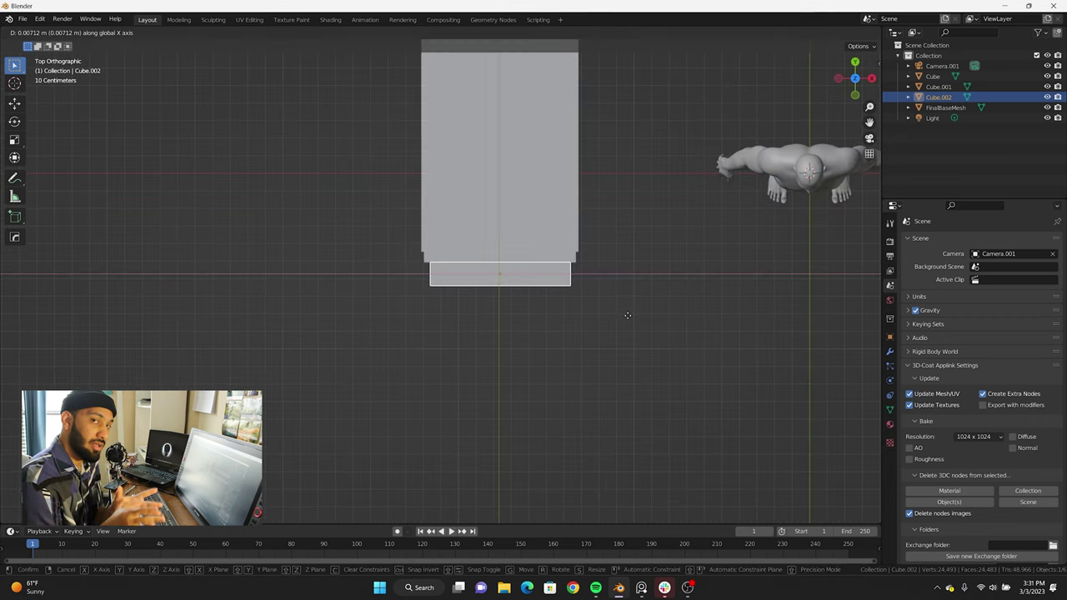
{"action": "middle_click_drag", "start_coordinate": [501, 250], "coordinate": [542, 275]}
Step: Move the lower slab along Y into place under the end piece
{"action": "left_click", "coordinate": [503, 255]}
{"action": "key", "text": "g"}
{"action": "key", "text": "y"}
{"action": "left_click", "coordinate": [504, 255]}
{"action": "mouse_move", "coordinate": [460, 280]}
{"action": "middle_mouse_down"}
{"action": "mouse_move", "coordinate": [584, 250]}
{"action": "mouse_move", "coordinate": [615, 286]}
{"action": "middle_mouse_up"}
{"action": "key", "text": "KP_1"}
Step: Inset the end piece's front face to form a framed panel
{"action": "key", "text": "Tab"}
{"action": "key", "text": "i"}
{"action": "left_click", "coordinate": [604, 262]}
{"action": "scroll", "coordinate": [614, 286], "scroll_direction": "up", "scroll_amount": 5}
{"action": "scroll", "coordinate": [571, 320], "scroll_direction": "down", "scroll_amount": 4}
{"action": "middle_click_drag", "start_coordinate": [492, 352], "coordinate": [481, 321]}
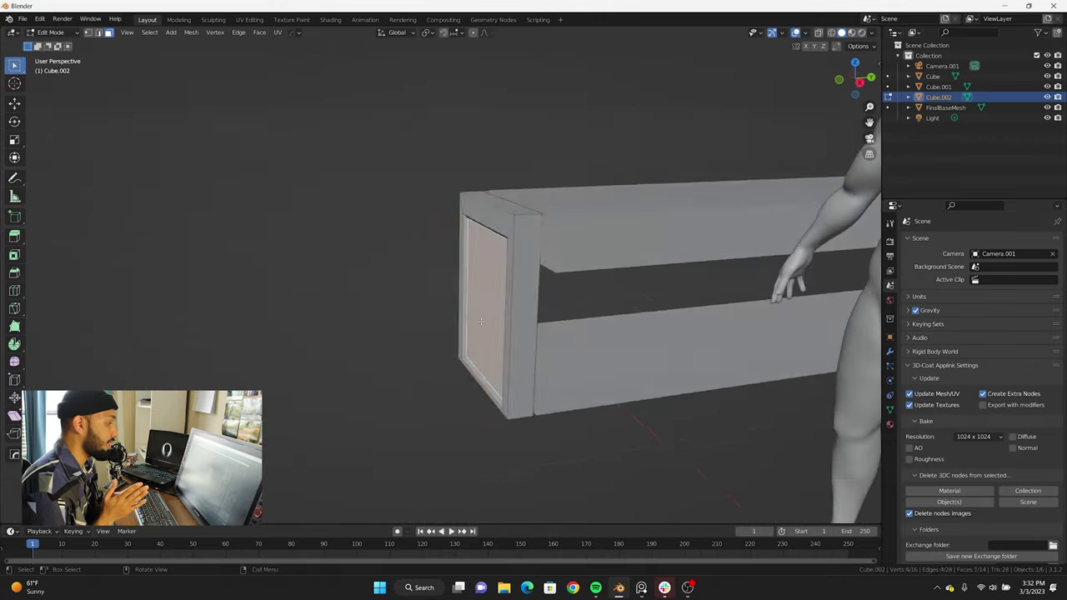
{"action": "scroll", "coordinate": [481, 321], "scroll_direction": "down", "scroll_amount": 5}
{"action": "key", "text": "Tab"}
{"action": "mouse_move", "coordinate": [600, 352]}
{"action": "middle_mouse_down"}
{"action": "mouse_move", "coordinate": [553, 291]}
{"action": "mouse_move", "coordinate": [328, 239]}
{"action": "middle_mouse_up"}
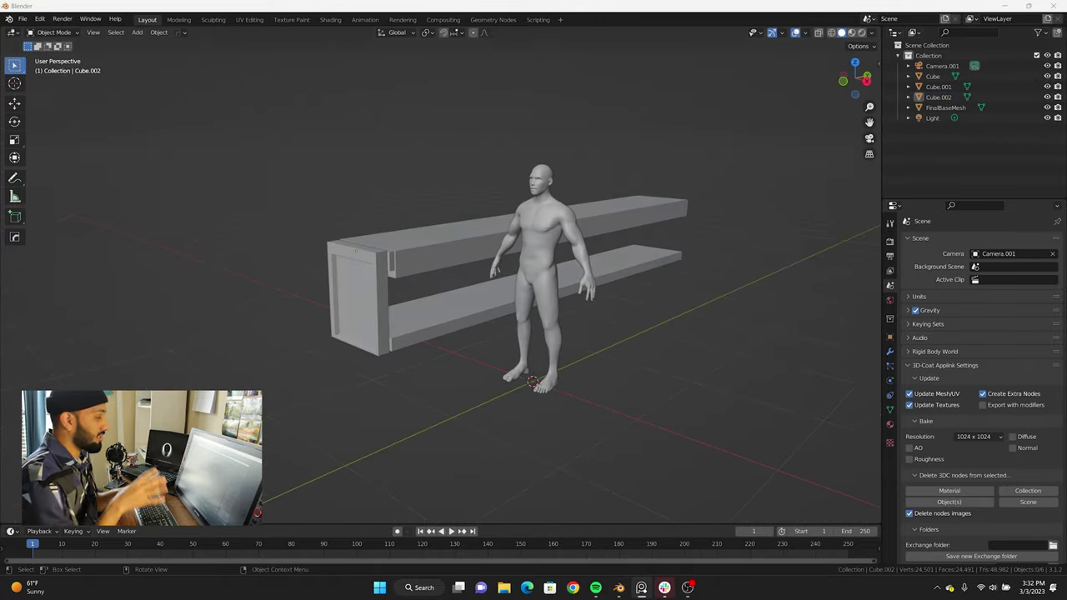
{"action": "scroll", "coordinate": [356, 249], "scroll_direction": "up", "scroll_amount": 5}
Step: Add a new cube, Cube.003, at the frame's end
{"action": "key", "text": "shift+a"}
{"action": "left_click", "coordinate": [642, 307]}
{"action": "key", "text": "KP_3"}
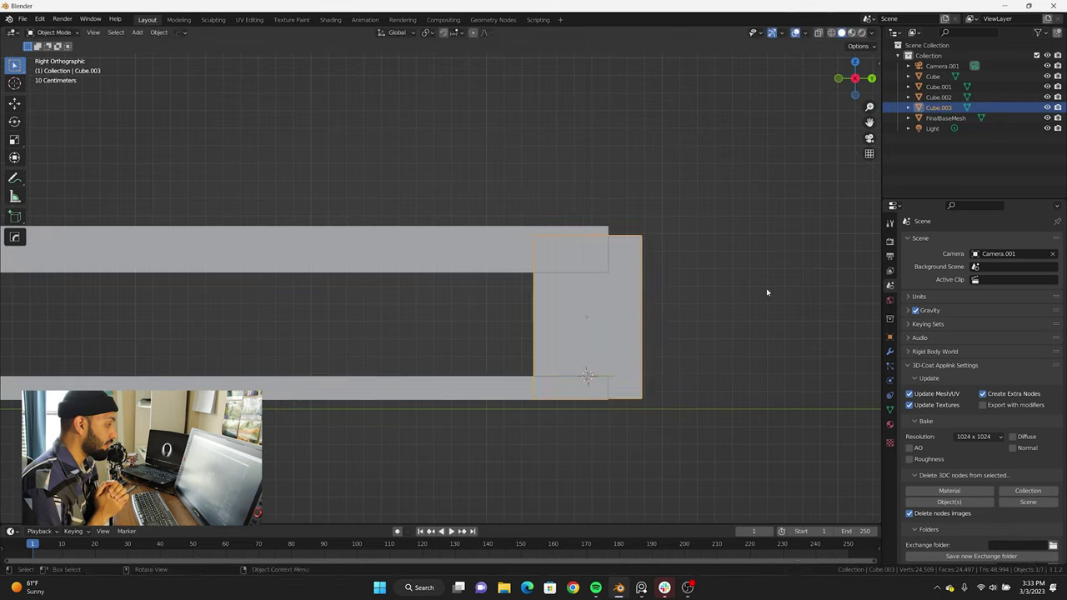
Step: Add a new small cube for the rail beside the frame
{"action": "scroll", "coordinate": [767, 292], "scroll_direction": "down", "scroll_amount": 5}
{"action": "key", "text": "KP_1"}
{"action": "middle_click_drag", "start_coordinate": [767, 292], "coordinate": [622, 317]}
{"action": "key", "text": "KP_3"}
{"action": "mouse_move", "coordinate": [515, 305]}
{"action": "middle_mouse_down"}
{"action": "mouse_move", "coordinate": [536, 292]}
{"action": "mouse_move", "coordinate": [548, 259]}
{"action": "mouse_move", "coordinate": [500, 250]}
{"action": "middle_mouse_up"}
{"action": "key", "text": "shift+a"}
{"action": "left_click", "coordinate": [533, 275]}
{"action": "key", "text": "KP_3"}
Step: Bevel the small cube's edges with Ctrl+B
{"action": "scroll", "coordinate": [325, 184], "scroll_direction": "up", "scroll_amount": 5}
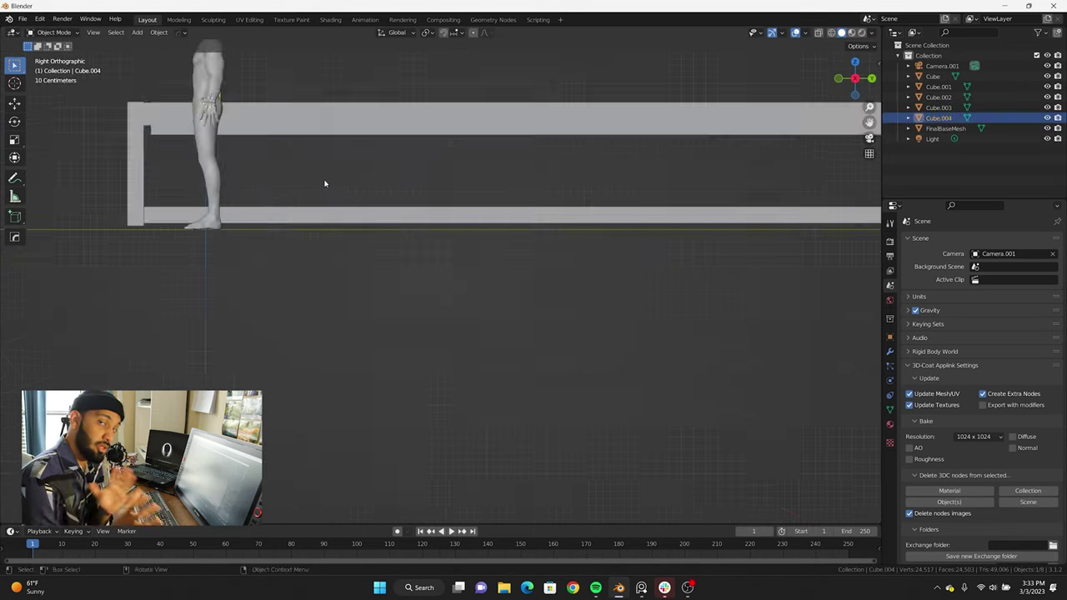
{"action": "mouse_move", "coordinate": [325, 184]}
{"action": "middle_mouse_down"}
{"action": "mouse_move", "coordinate": [462, 255]}
{"action": "mouse_move", "coordinate": [432, 253]}
{"action": "middle_mouse_up"}
{"action": "key", "text": "KP_3"}
{"action": "key", "text": "KP_7"}
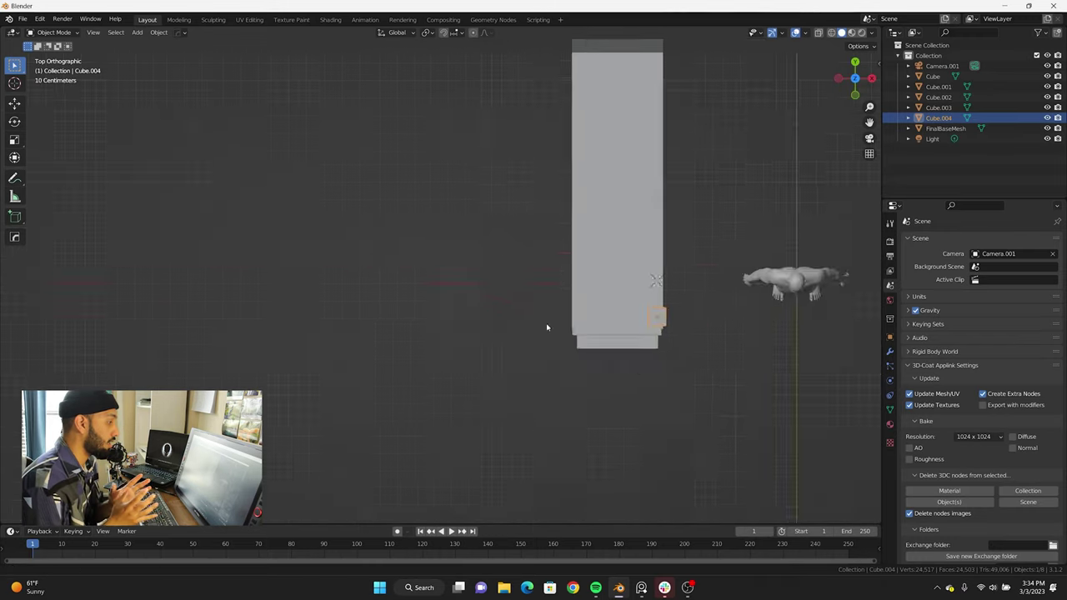
{"action": "scroll", "coordinate": [546, 327], "scroll_direction": "up", "scroll_amount": 3}
{"action": "middle_click_drag", "start_coordinate": [547, 328], "coordinate": [592, 308]}
{"action": "key", "text": "Tab"}
{"action": "key", "text": "ctrl+b"}
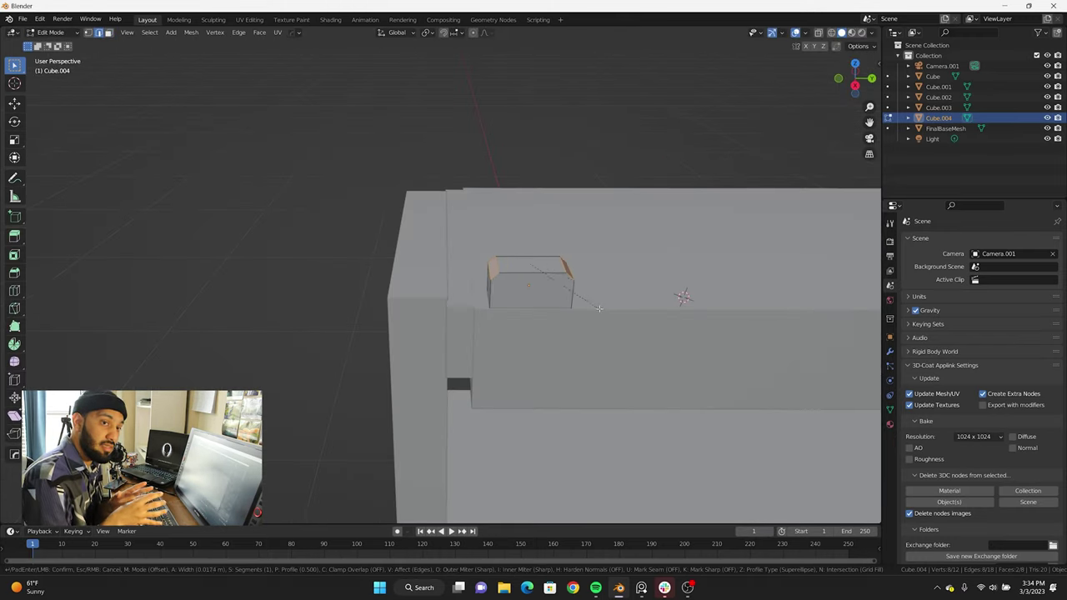
{"action": "left_click", "coordinate": [612, 316]}
{"action": "key", "text": "Tab"}
{"action": "scroll", "coordinate": [551, 317], "scroll_direction": "down", "scroll_amount": 4}
Step: Move the bevelled rail piece along Y on the frame
{"action": "key", "text": "KP_7"}
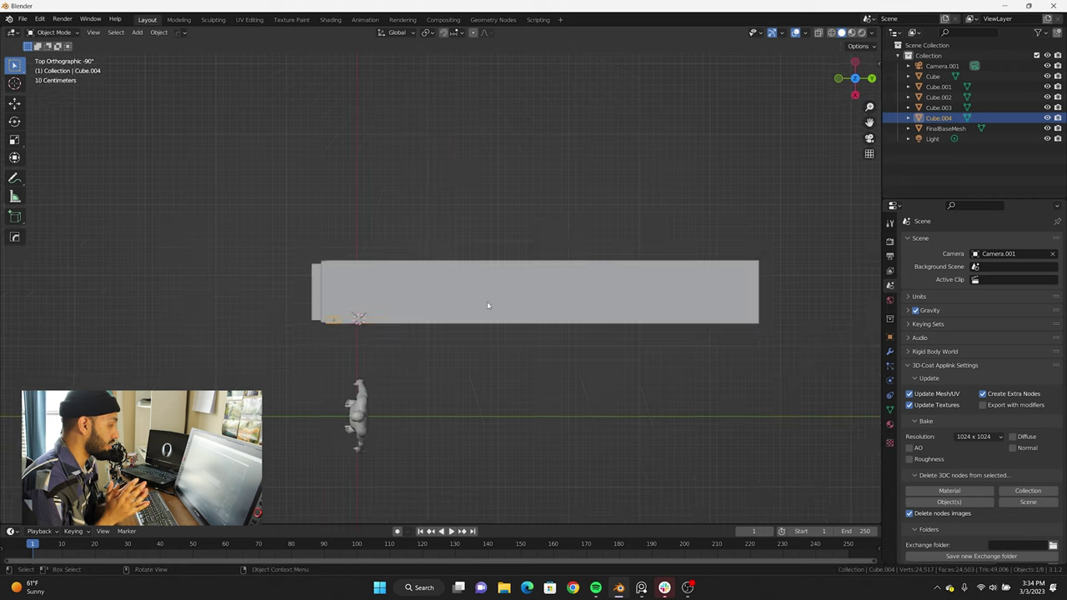
{"action": "left_click", "coordinate": [675, 410]}
{"action": "mouse_move", "coordinate": [676, 411]}
{"action": "middle_mouse_down"}
{"action": "mouse_move", "coordinate": [551, 333]}
{"action": "mouse_move", "coordinate": [542, 350]}
{"action": "middle_mouse_up"}
{"action": "scroll", "coordinate": [550, 333], "scroll_direction": "up", "scroll_amount": 4}
{"action": "scroll", "coordinate": [543, 360], "scroll_direction": "down", "scroll_amount": 3}
Step: Scale the new cylinder along the X axis across the track
{"action": "key", "text": "KP_7"}
{"action": "middle_click_drag", "start_coordinate": [651, 371], "coordinate": [601, 334]}
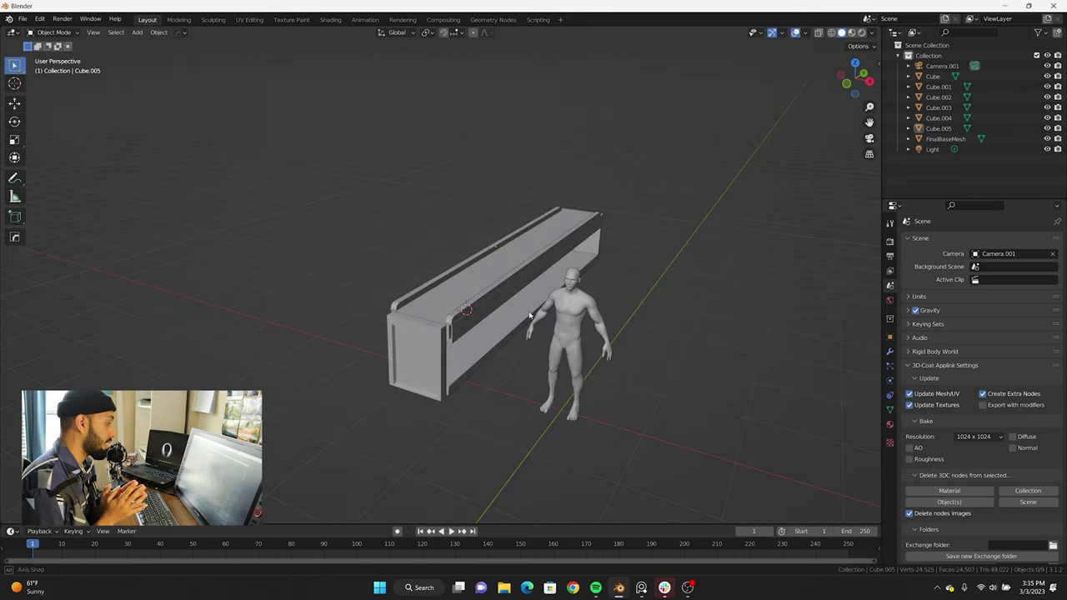
{"action": "key", "text": "KP_7"}
{"action": "scroll", "coordinate": [600, 333], "scroll_direction": "up", "scroll_amount": 3}
{"action": "key", "text": "s"}
{"action": "key", "text": "x"}
{"action": "scroll", "coordinate": [650, 326], "scroll_direction": "up", "scroll_amount": 3}
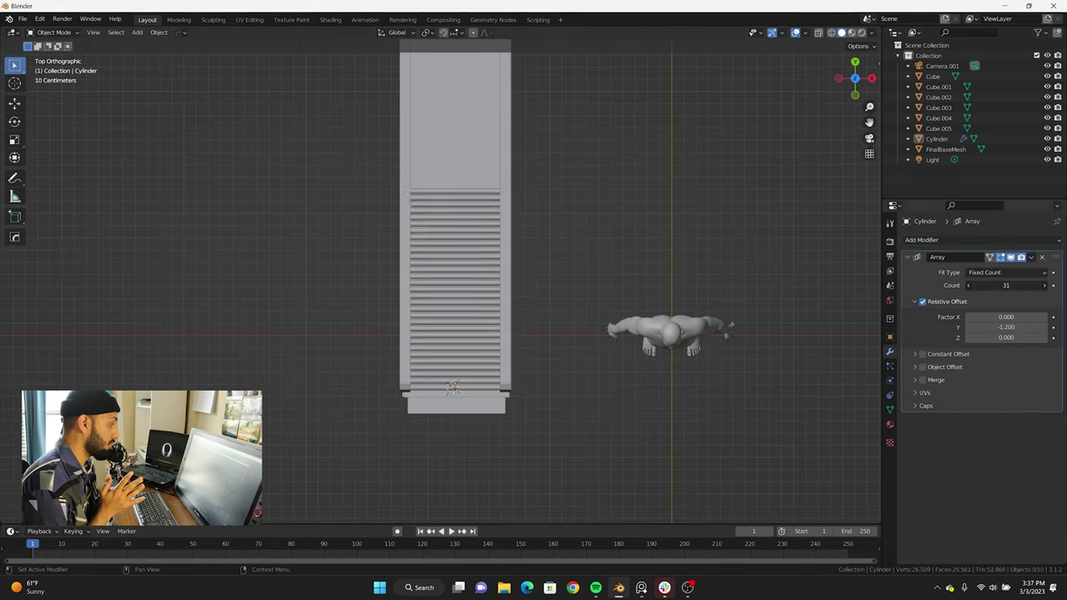
Step: Add a cube, subdivide it, and shape it into a rounded housing with a doorway
{"action": "left_click", "coordinate": [543, 250]}
{"action": "key", "text": "Tab"}
{"action": "right_click", "coordinate": [550, 250]}
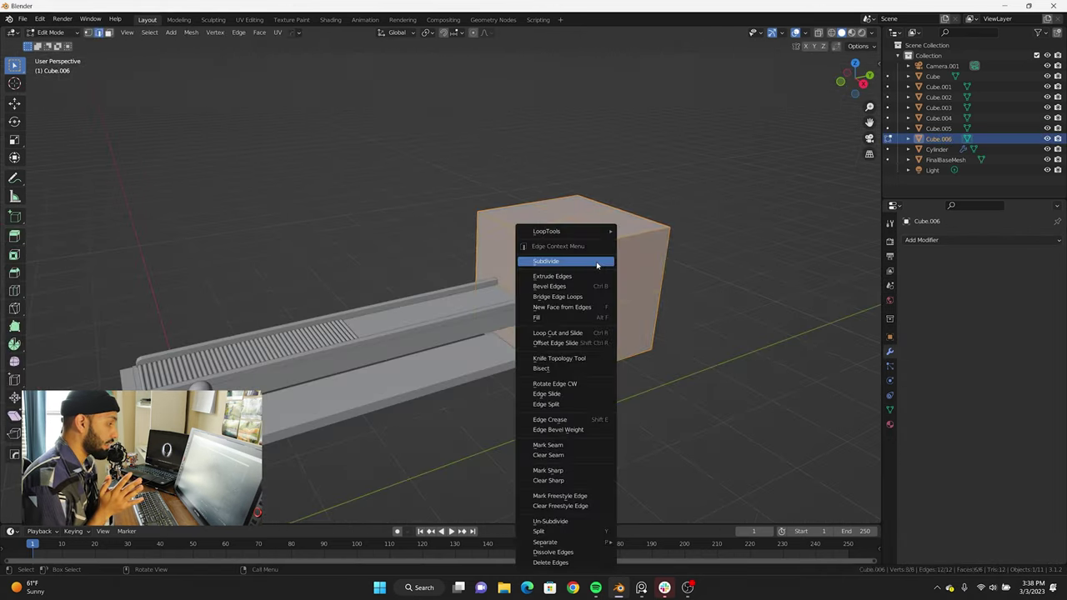
{"action": "left_click", "coordinate": [550, 251]}
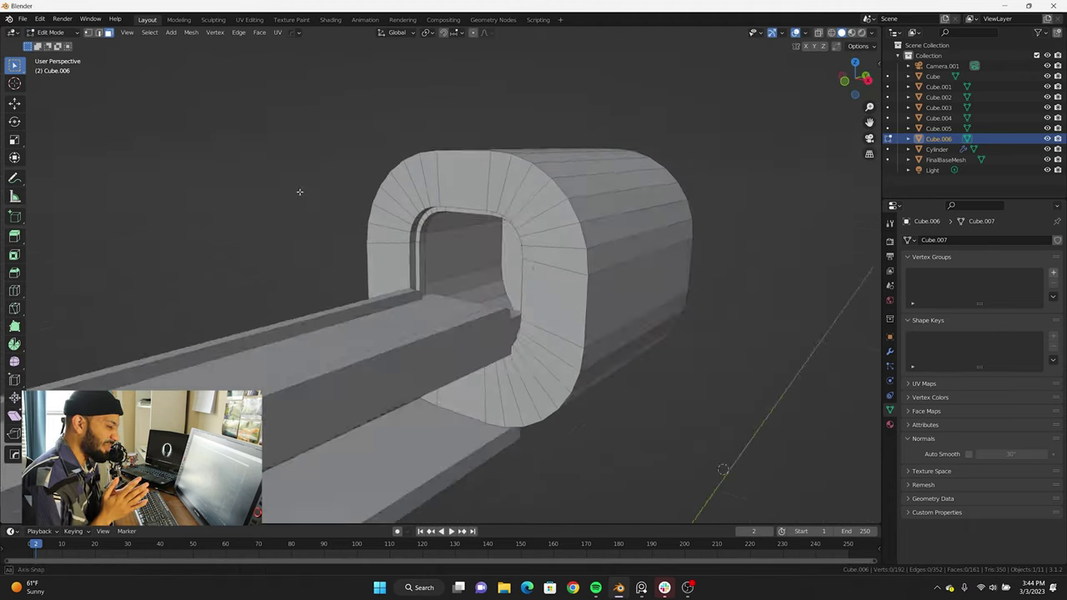
{"action": "middle_click_drag", "start_coordinate": [398, 244], "coordinate": [384, 228]}
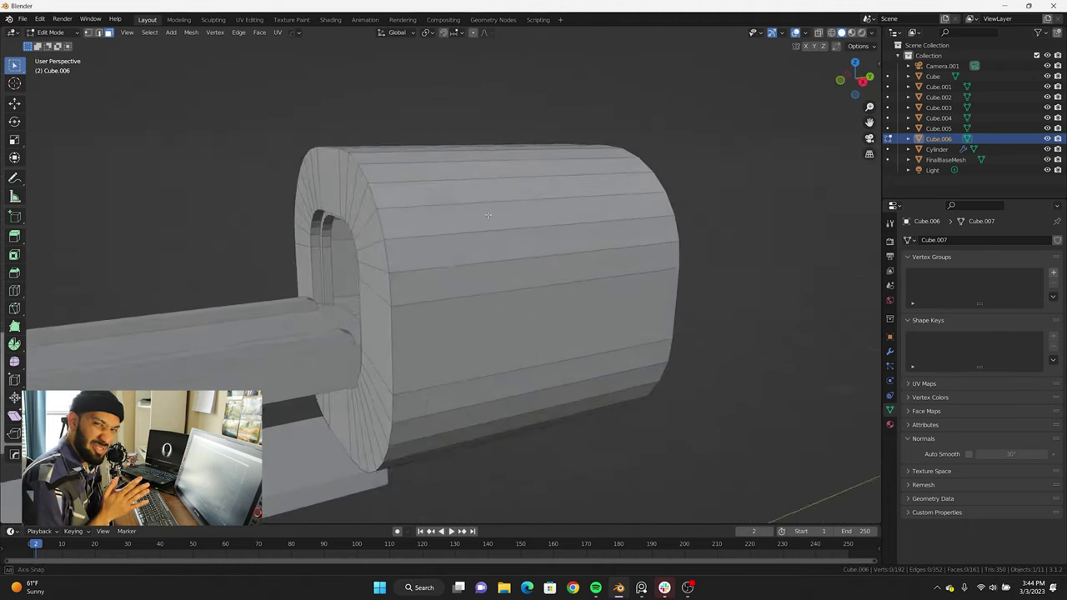
{"action": "key", "text": "KP_3"}
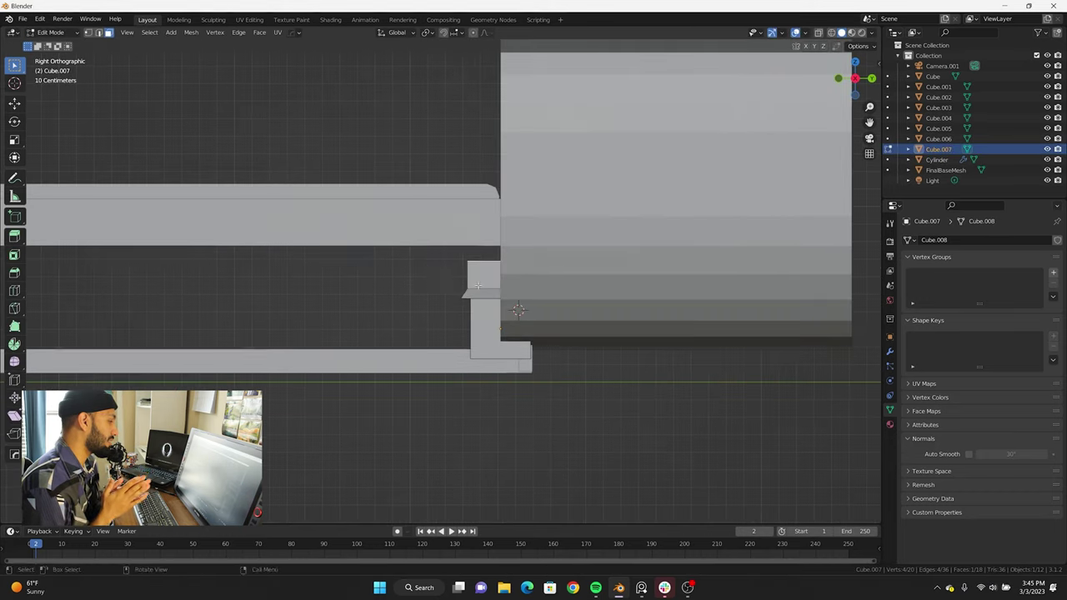
{"action": "middle_click_drag", "start_coordinate": [485, 300], "coordinate": [441, 305]}
Step: Move the support block, Cube.007, into place beneath the housing
{"action": "key", "text": "KP_3"}
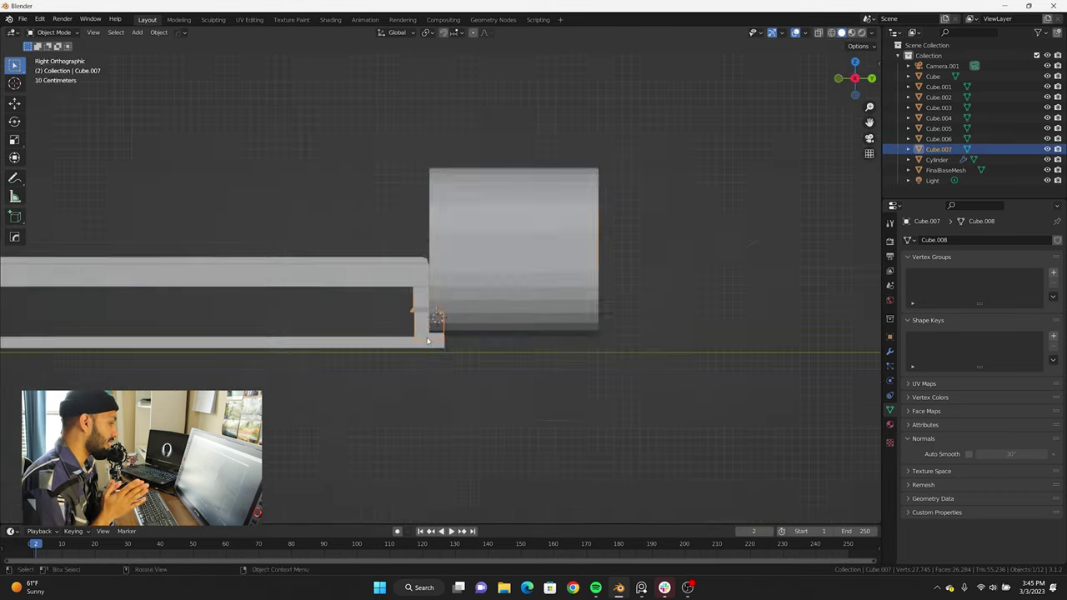
{"action": "key", "text": "g"}
{"action": "mouse_move", "coordinate": [606, 407]}
{"action": "middle_mouse_down"}
{"action": "mouse_move", "coordinate": [500, 350]}
{"action": "mouse_move", "coordinate": [408, 281]}
{"action": "mouse_move", "coordinate": [638, 297]}
{"action": "middle_mouse_up"}
{"action": "key", "text": "KP_3"}
Step: Select the housing and enter Edit Mode viewed from behind
{"action": "left_click", "coordinate": [517, 250]}
{"action": "scroll", "coordinate": [495, 269], "scroll_direction": "down", "scroll_amount": 3}
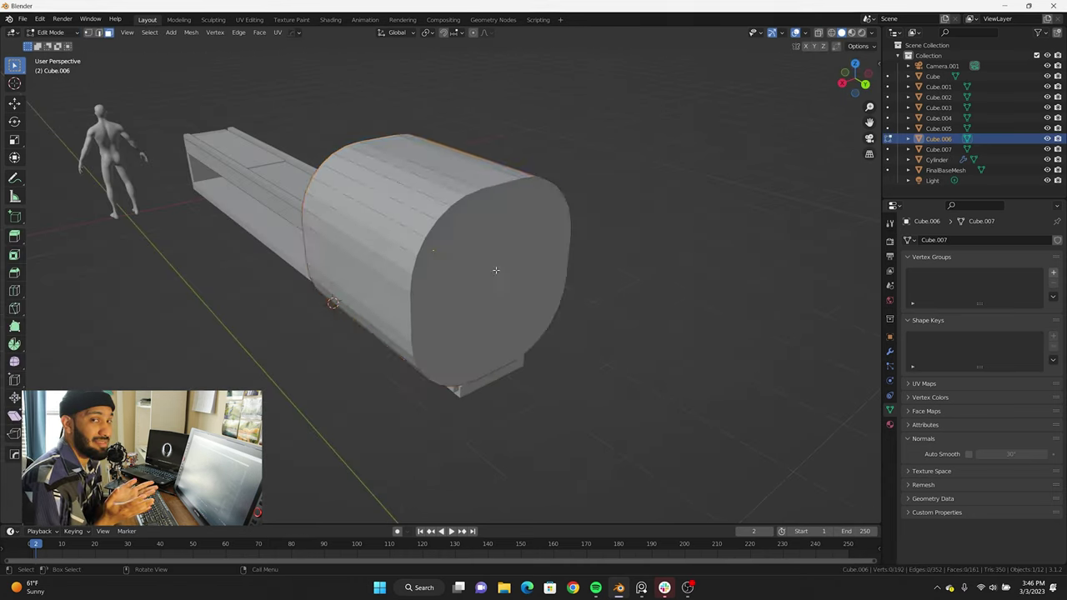
{"action": "key", "text": "Tab"}
{"action": "key", "text": "ctrl+KP_1"}
{"action": "scroll", "coordinate": [666, 343], "scroll_direction": "up", "scroll_amount": 3}
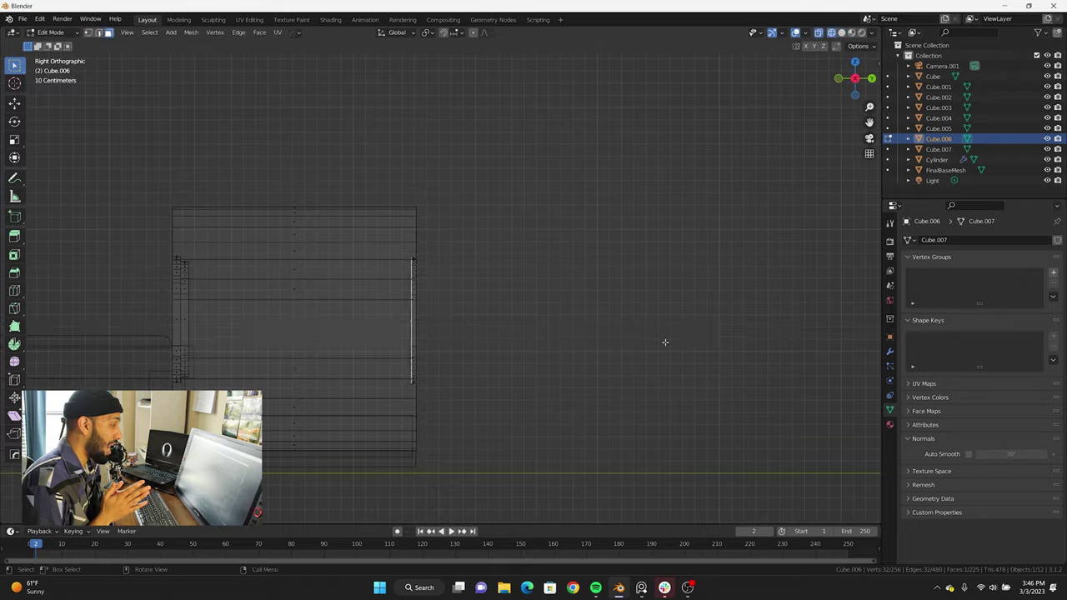
Step: Bevel the base frame's edges and save the blend file
{"action": "key", "text": "Tab"}
{"action": "mouse_move", "coordinate": [664, 341]}
{"action": "middle_mouse_down"}
{"action": "mouse_move", "coordinate": [400, 279]}
{"action": "mouse_move", "coordinate": [587, 308]}
{"action": "mouse_move", "coordinate": [480, 257]}
{"action": "middle_mouse_up"}
{"action": "left_click", "coordinate": [454, 276]}
{"action": "key", "text": "KP_7"}
{"action": "left_click", "coordinate": [587, 308]}
{"action": "left_click", "coordinate": [480, 257]}
{"action": "key", "text": "ctrl+b"}
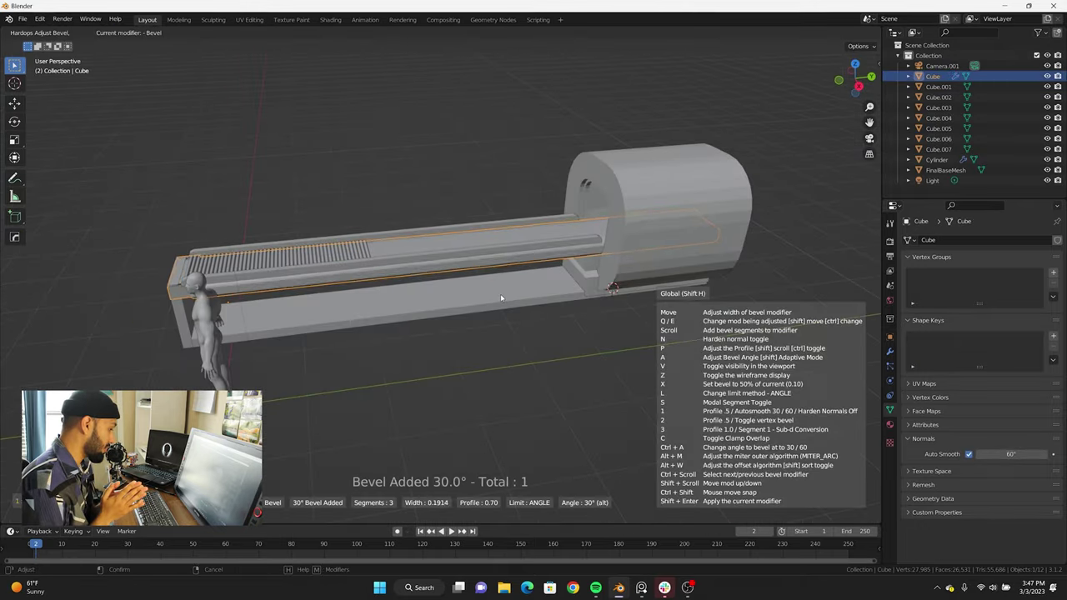
{"action": "left_click", "coordinate": [501, 293]}
{"action": "scroll", "coordinate": [359, 208], "scroll_direction": "up", "scroll_amount": 3}
{"action": "mouse_move", "coordinate": [500, 293]}
{"action": "middle_mouse_down"}
{"action": "mouse_move", "coordinate": [359, 208]}
{"action": "mouse_move", "coordinate": [553, 279]}
{"action": "middle_mouse_up"}
{"action": "key", "text": "ctrl+s"}
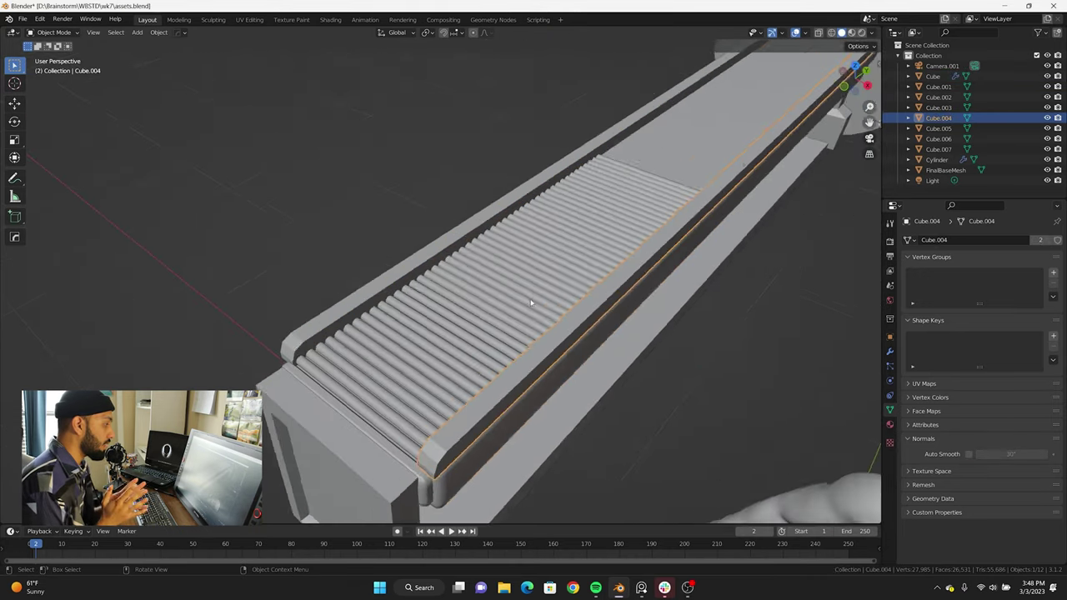
Step: Bevel the rail's edges, inspect its modifiers, and undo the change
{"action": "key", "text": "ctrl+b"}
{"action": "left_click", "coordinate": [503, 337]}
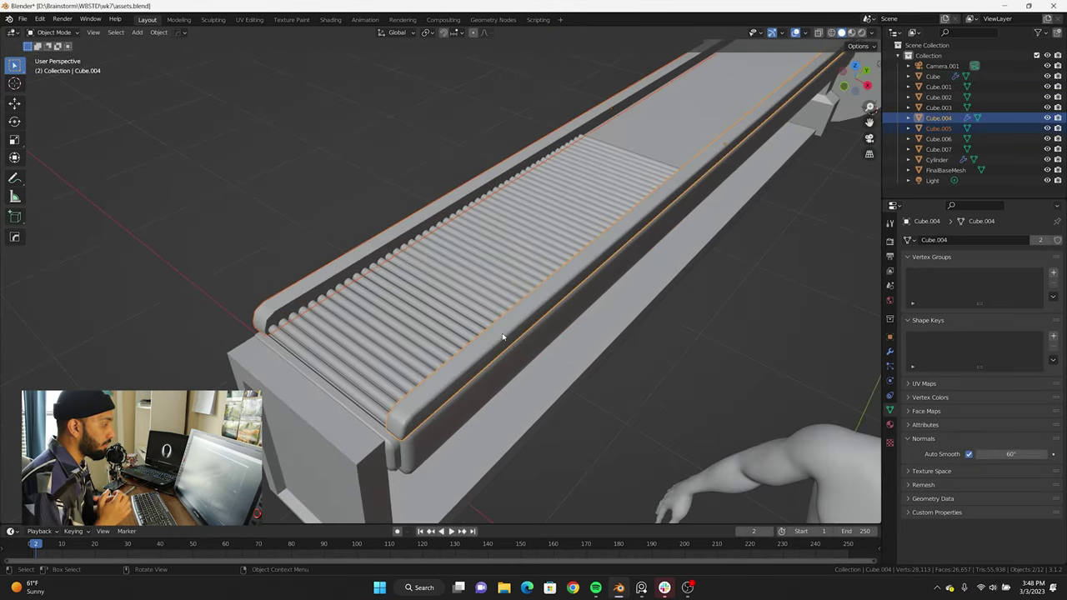
{"action": "left_click", "coordinate": [477, 194]}
{"action": "left_click", "coordinate": [889, 354]}
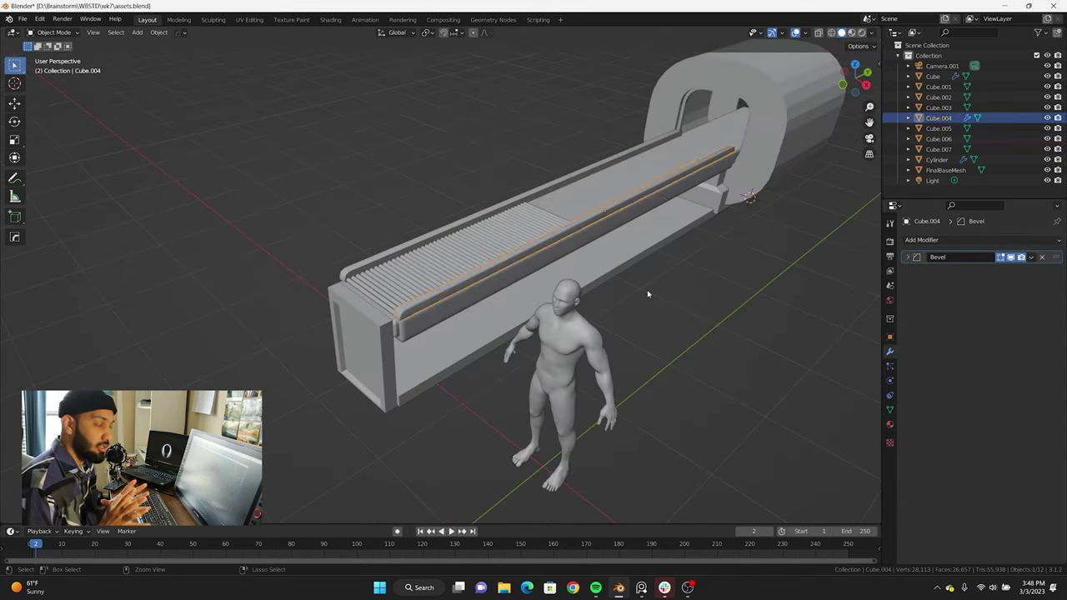
{"action": "key", "text": "ctrl+z"}
Step: Separate the ring into Cube.008 and fit it around the doorway
{"action": "key", "text": "Tab"}
{"action": "middle_click_drag", "start_coordinate": [648, 293], "coordinate": [481, 358]}
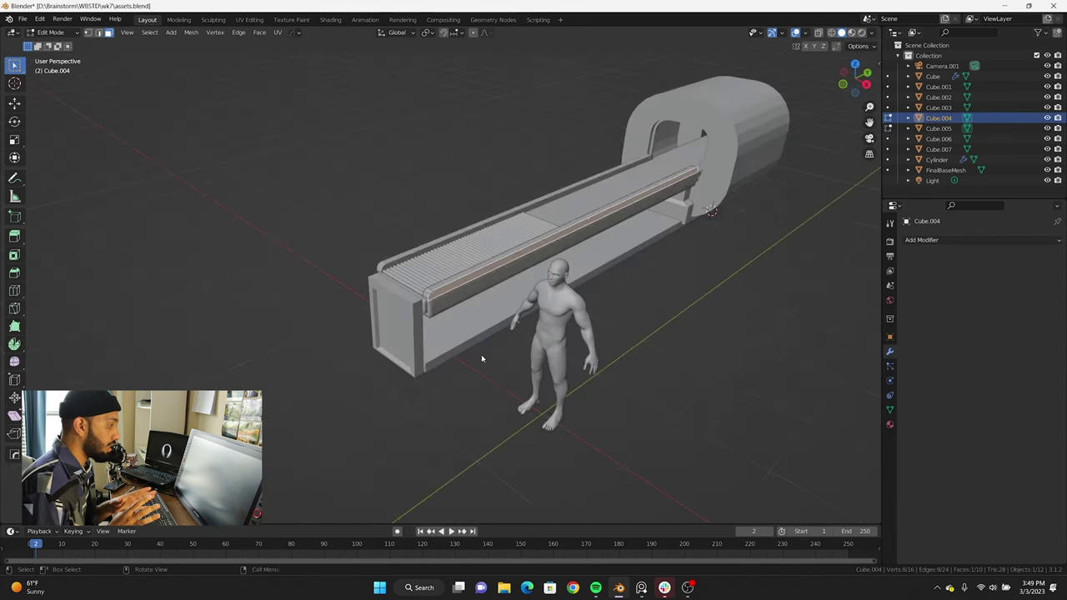
{"action": "key", "text": "Tab"}
{"action": "mouse_move", "coordinate": [375, 234]}
{"action": "middle_mouse_down"}
{"action": "mouse_move", "coordinate": [472, 308]}
{"action": "mouse_move", "coordinate": [415, 155]}
{"action": "mouse_move", "coordinate": [406, 189]}
{"action": "middle_mouse_up"}
{"action": "key", "text": "Tab"}
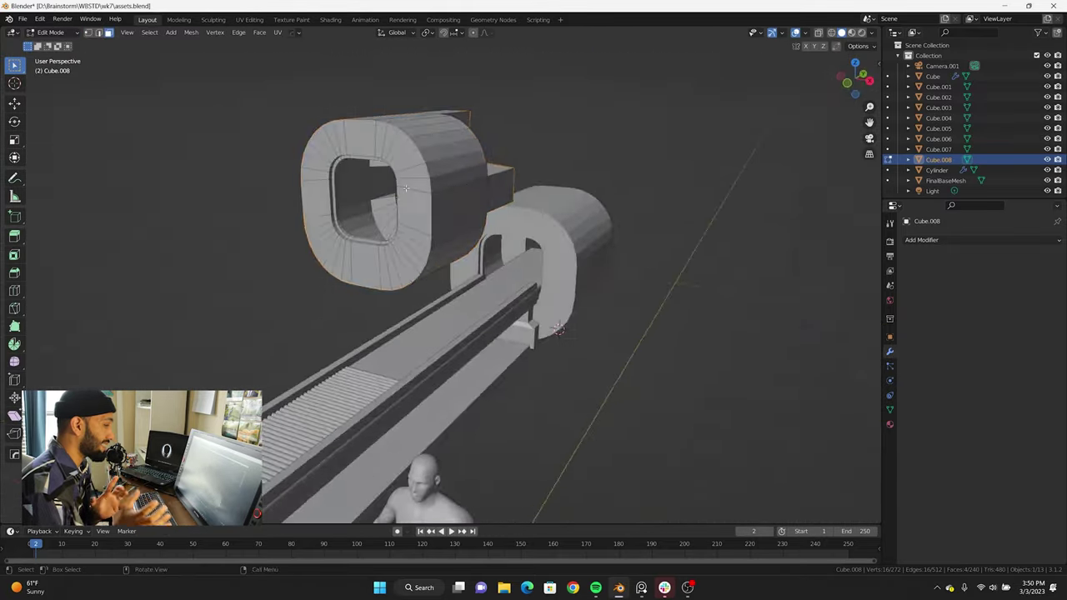
{"action": "key", "text": "KP_1"}
{"action": "mouse_move", "coordinate": [474, 233]}
{"action": "middle_mouse_down"}
{"action": "mouse_move", "coordinate": [566, 248]}
{"action": "mouse_move", "coordinate": [424, 266]}
{"action": "mouse_move", "coordinate": [500, 275]}
{"action": "middle_mouse_up"}
{"action": "key", "text": "Tab"}
Step: Select the long beam and bevel its edge into a raised ridge in Edit Mode
{"action": "scroll", "coordinate": [500, 275], "scroll_direction": "down", "scroll_amount": 3}
{"action": "left_click", "coordinate": [548, 262]}
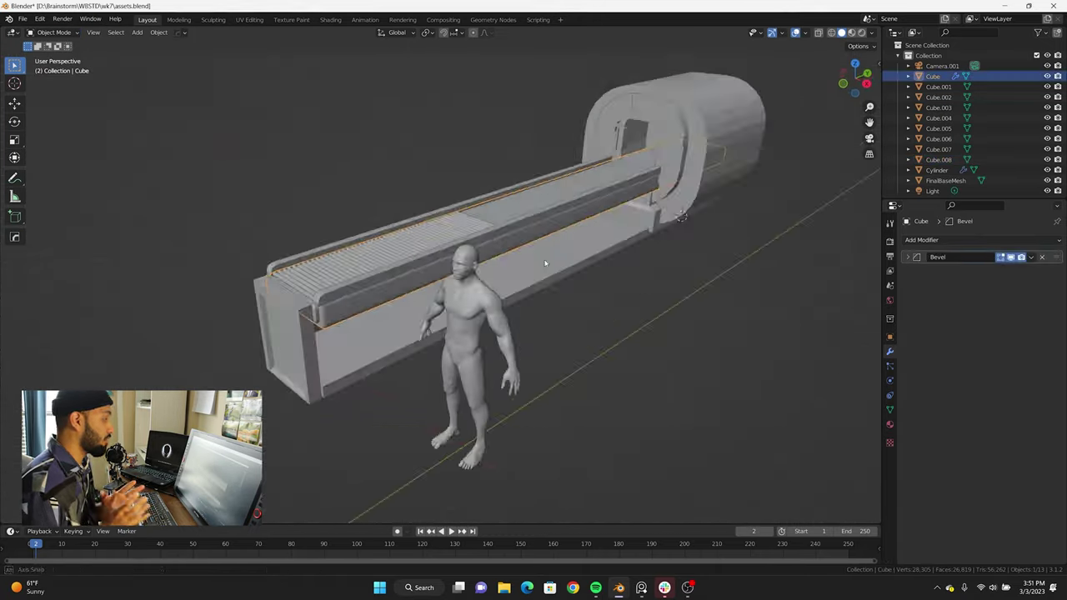
{"action": "key", "text": "Tab"}
{"action": "scroll", "coordinate": [371, 310], "scroll_direction": "up", "scroll_amount": 5}
{"action": "middle_click_drag", "start_coordinate": [371, 310], "coordinate": [308, 174]}
{"action": "key", "text": "KP_3"}
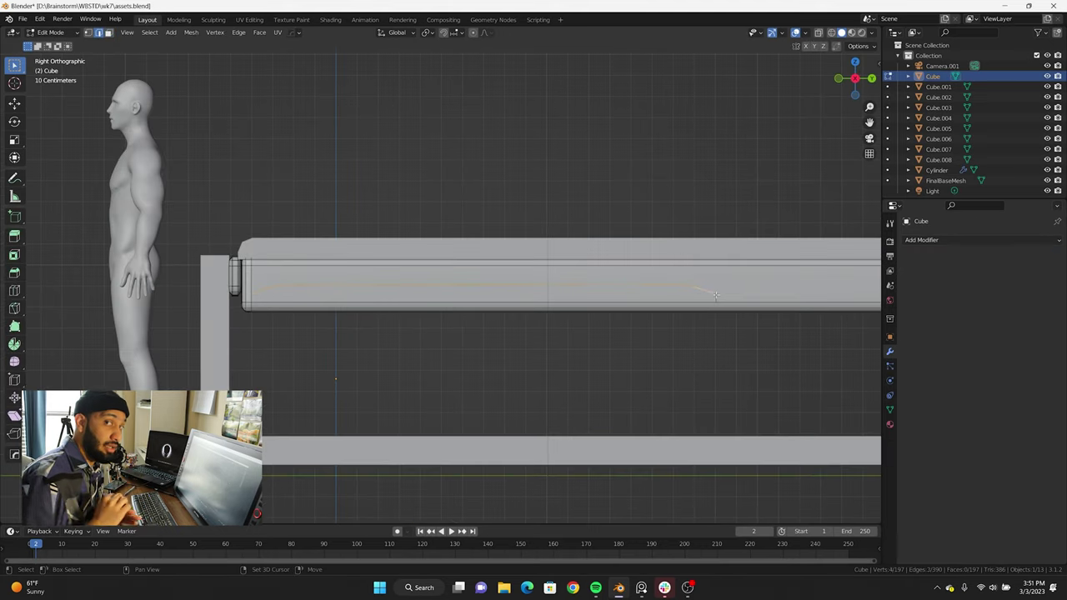
{"action": "middle_click_drag", "start_coordinate": [732, 350], "coordinate": [689, 349]}
{"action": "key", "text": "i"}
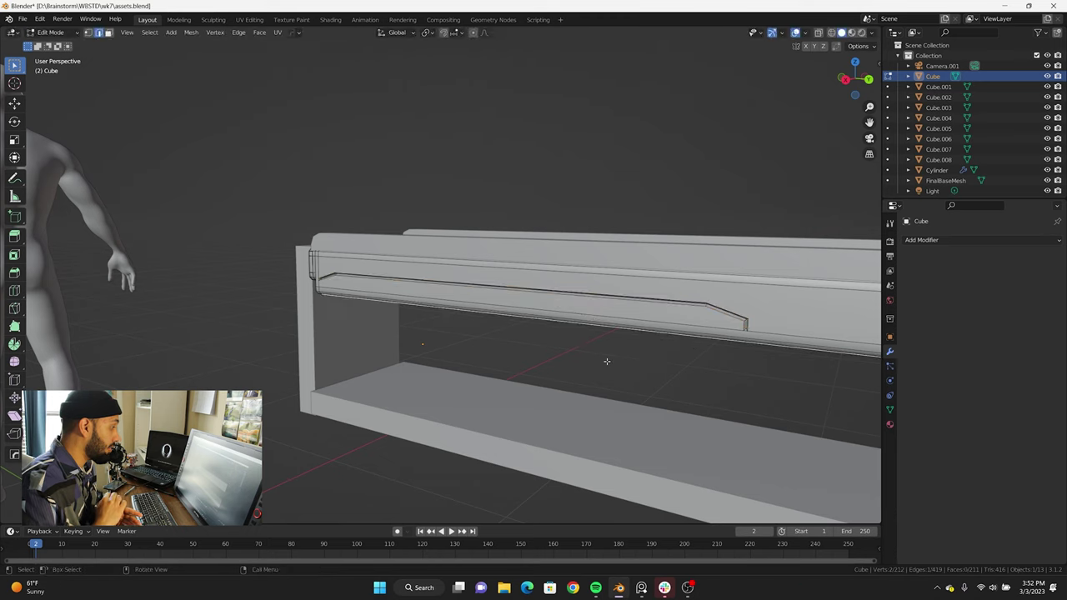
{"action": "middle_click_drag", "start_coordinate": [607, 361], "coordinate": [374, 286]}
{"action": "scroll", "coordinate": [461, 314], "scroll_direction": "up", "scroll_amount": 3}
{"action": "key", "text": "ctrl+z"}
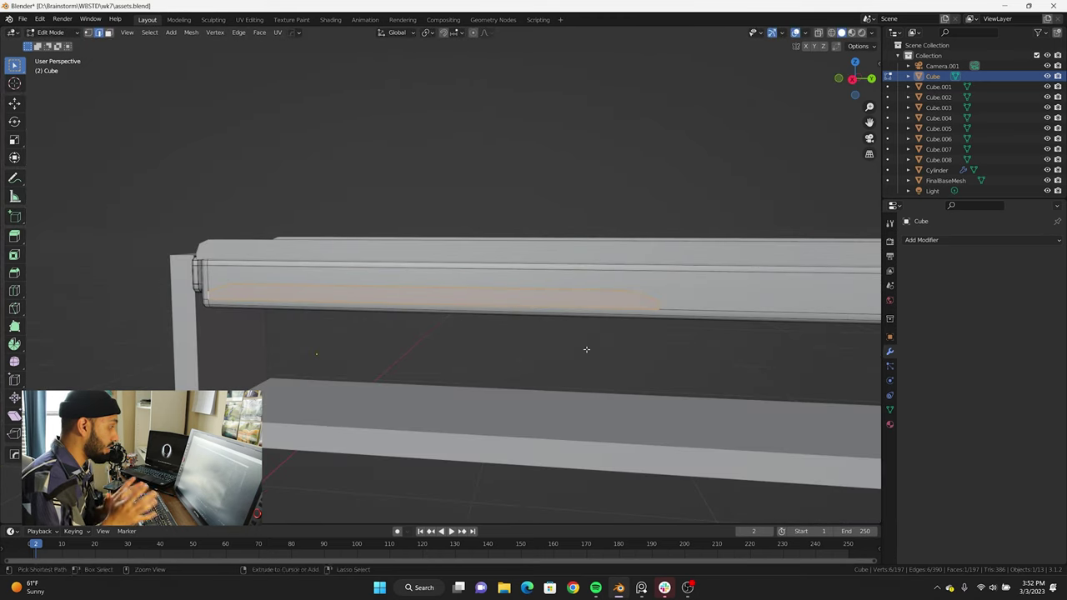
{"action": "left_click", "coordinate": [584, 347]}
{"action": "middle_click_drag", "start_coordinate": [584, 347], "coordinate": [557, 356]}
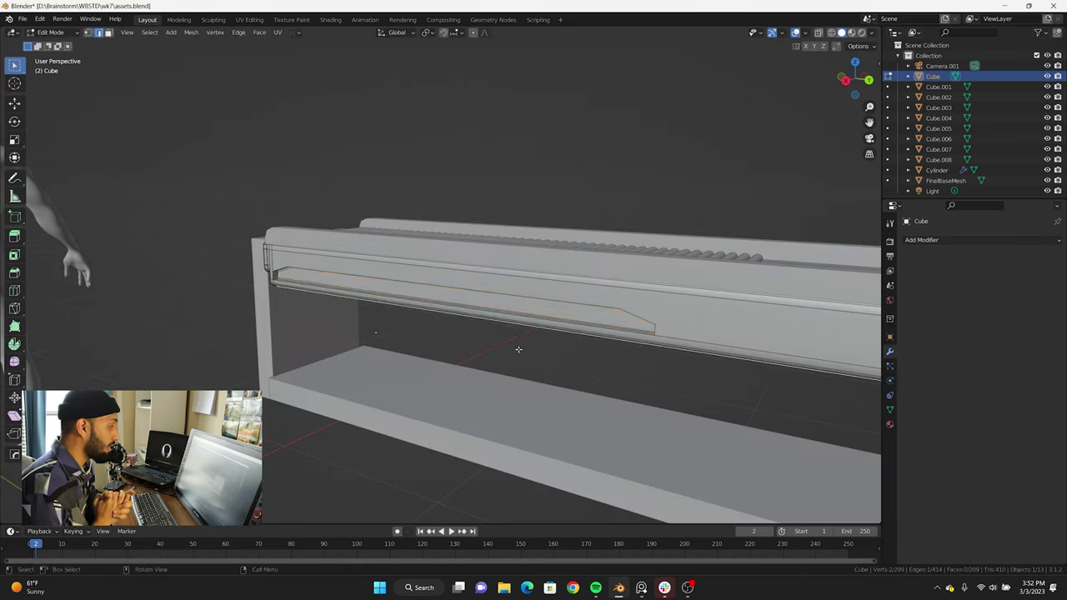
{"action": "scroll", "coordinate": [518, 349], "scroll_direction": "down", "scroll_amount": 3}
Step: Knife-cut a panel line along the beam's side and bevel the new edge
{"action": "key", "text": "KP_3"}
{"action": "scroll", "coordinate": [366, 312], "scroll_direction": "down", "scroll_amount": 2}
{"action": "key", "text": "k"}
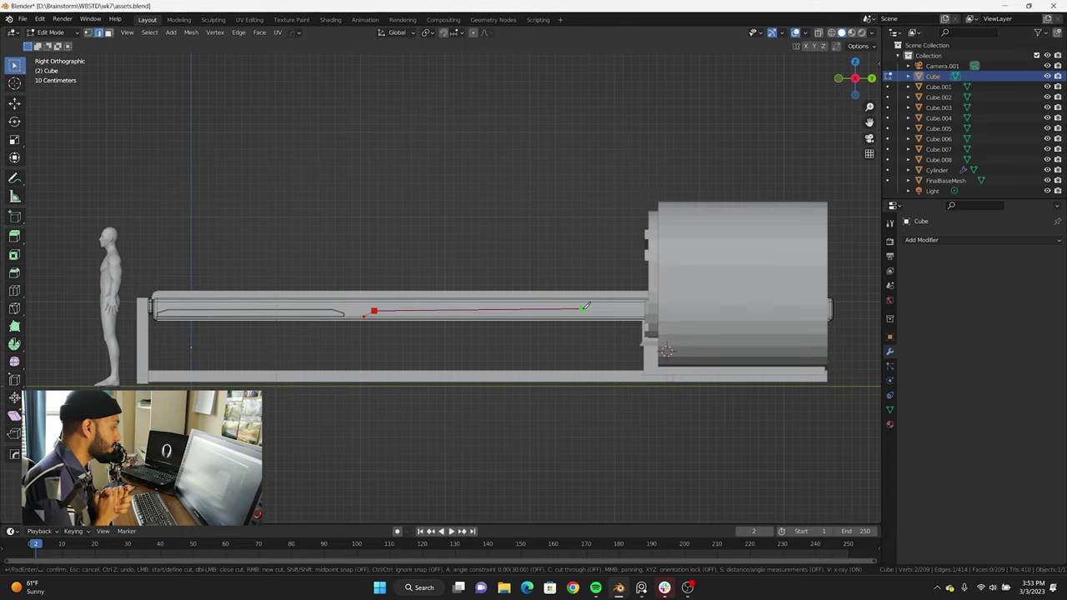
{"action": "key", "text": "Return"}
{"action": "middle_click_drag", "start_coordinate": [597, 301], "coordinate": [543, 345]}
{"action": "key", "text": "ctrl+b"}
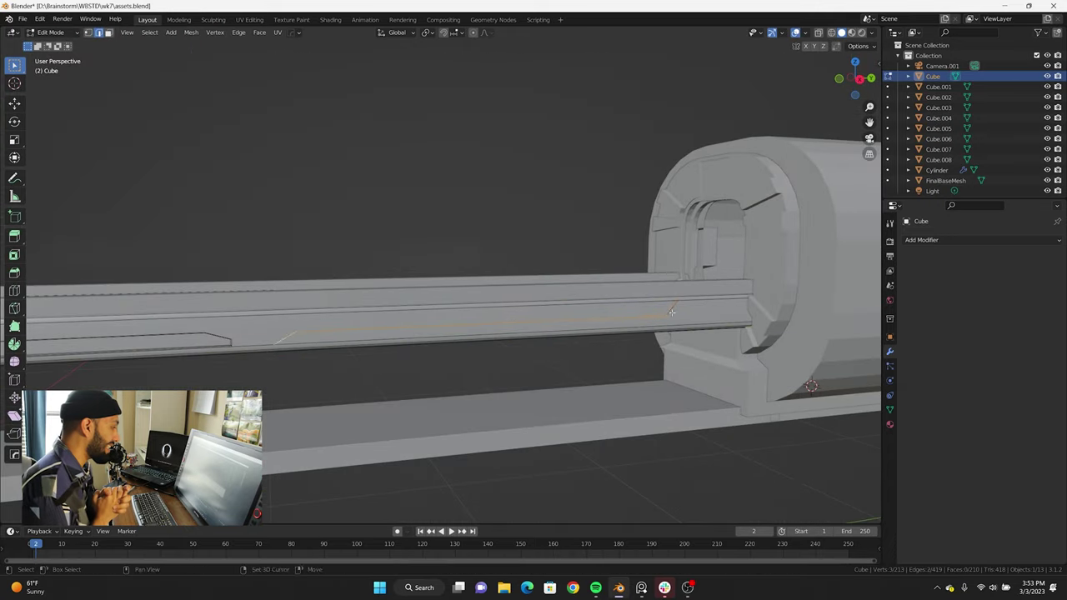
{"action": "left_click", "coordinate": [587, 361]}
Step: Cut a second knife panel line along the beam in side view, then exit Edit Mode
{"action": "scroll", "coordinate": [500, 242], "scroll_direction": "down", "scroll_amount": 3}
{"action": "key", "text": "KP_3"}
{"action": "scroll", "coordinate": [400, 269], "scroll_direction": "up", "scroll_amount": 4}
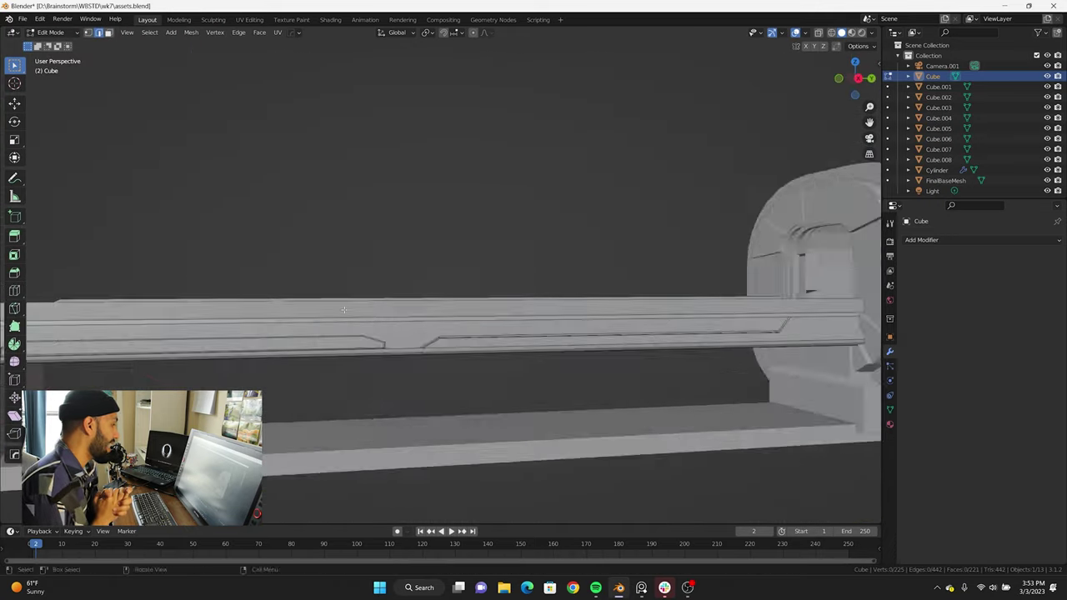
{"action": "key", "text": "k"}
{"action": "left_click", "coordinate": [362, 351]}
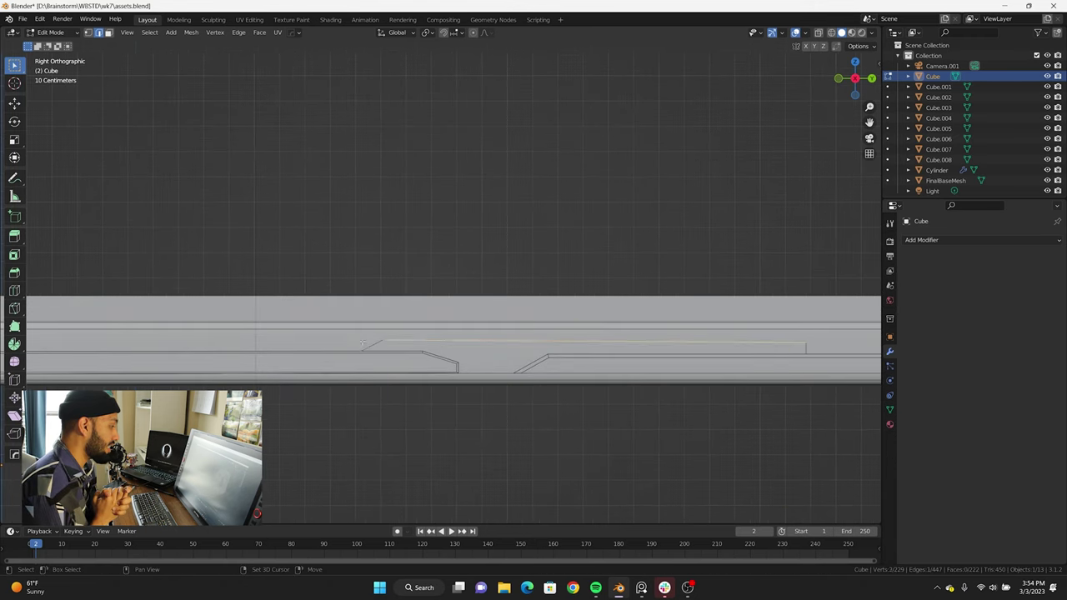
{"action": "key", "text": "Return"}
{"action": "middle_click_drag", "start_coordinate": [362, 342], "coordinate": [602, 356]}
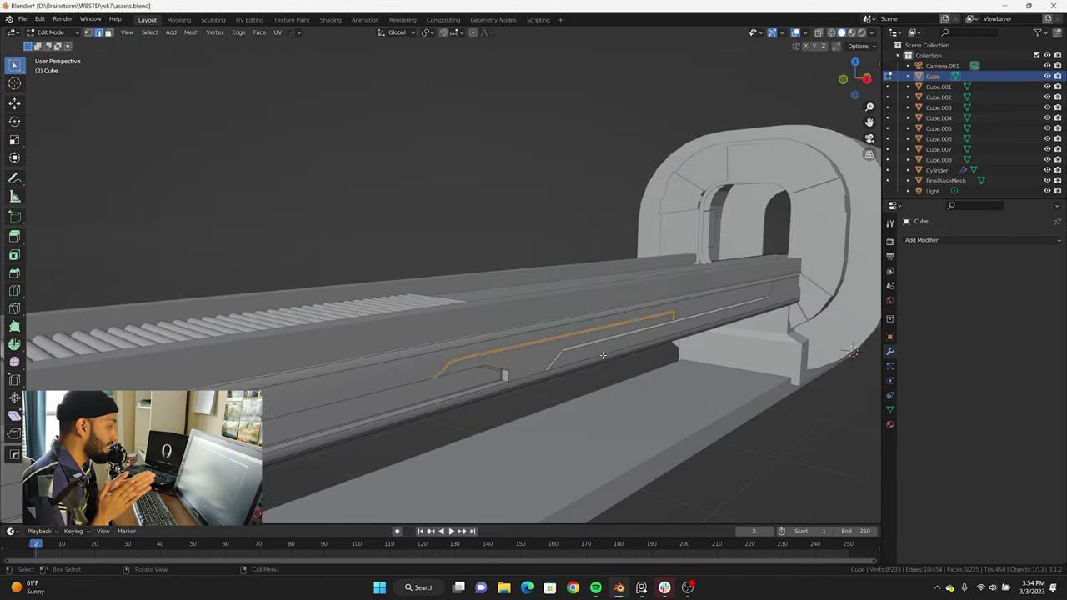
{"action": "key", "text": "Tab"}
Step: Move the selected object along the X axis in front view
{"action": "scroll", "coordinate": [602, 356], "scroll_direction": "down", "scroll_amount": 3}
{"action": "middle_click_drag", "start_coordinate": [487, 249], "coordinate": [700, 292]}
{"action": "scroll", "coordinate": [584, 275], "scroll_direction": "down", "scroll_amount": 2}
{"action": "key", "text": "KP_1"}
{"action": "key", "text": "g"}
{"action": "key", "text": "x"}
{"action": "left_click", "coordinate": [624, 288]}
Step: Re-enter Edit Mode on the beam and line up a left-side view for another knife cut
{"action": "key", "text": "Tab"}
{"action": "key", "text": "ctrl+KP_3"}
{"action": "scroll", "coordinate": [708, 294], "scroll_direction": "up", "scroll_amount": 3}
{"action": "key", "text": "k"}
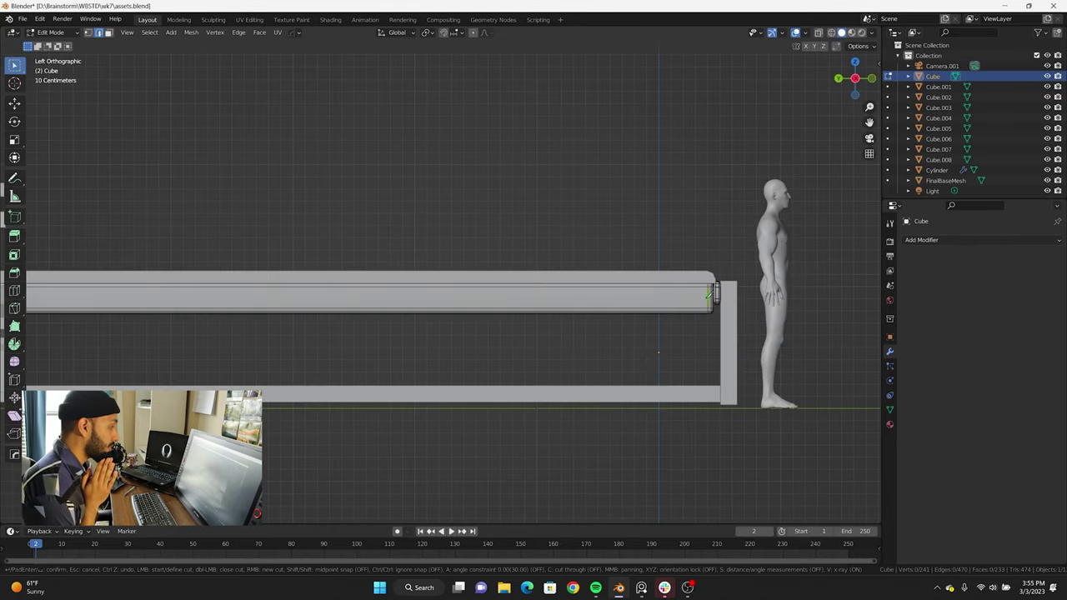
{"action": "middle_click_drag", "start_coordinate": [263, 305], "coordinate": [624, 338]}
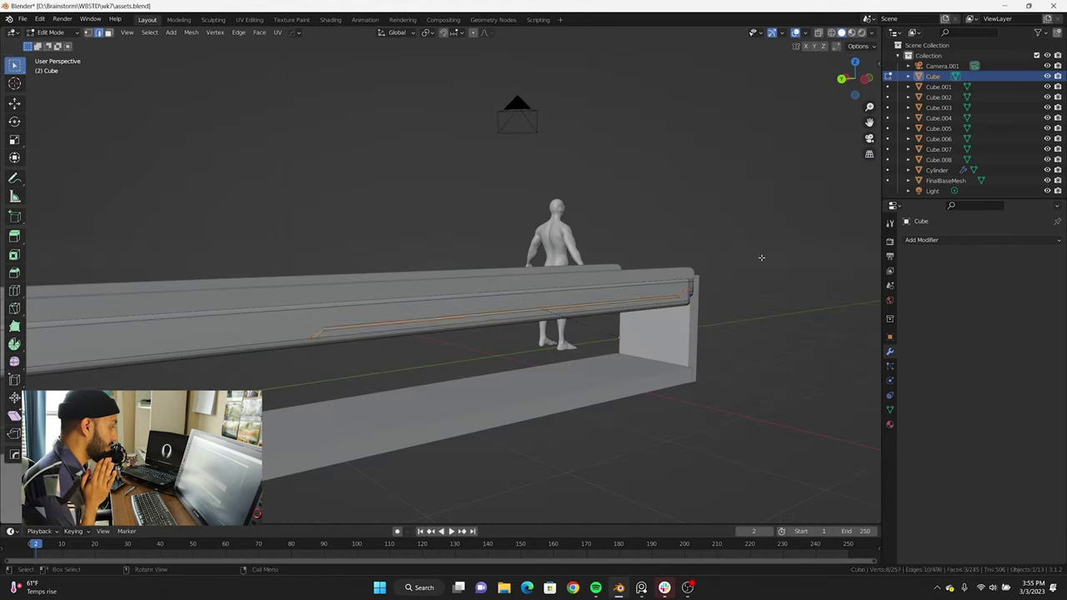
{"action": "middle_click_drag", "start_coordinate": [761, 258], "coordinate": [502, 262]}
{"action": "key", "text": "ctrl+KP_3"}
{"action": "key", "text": "k"}
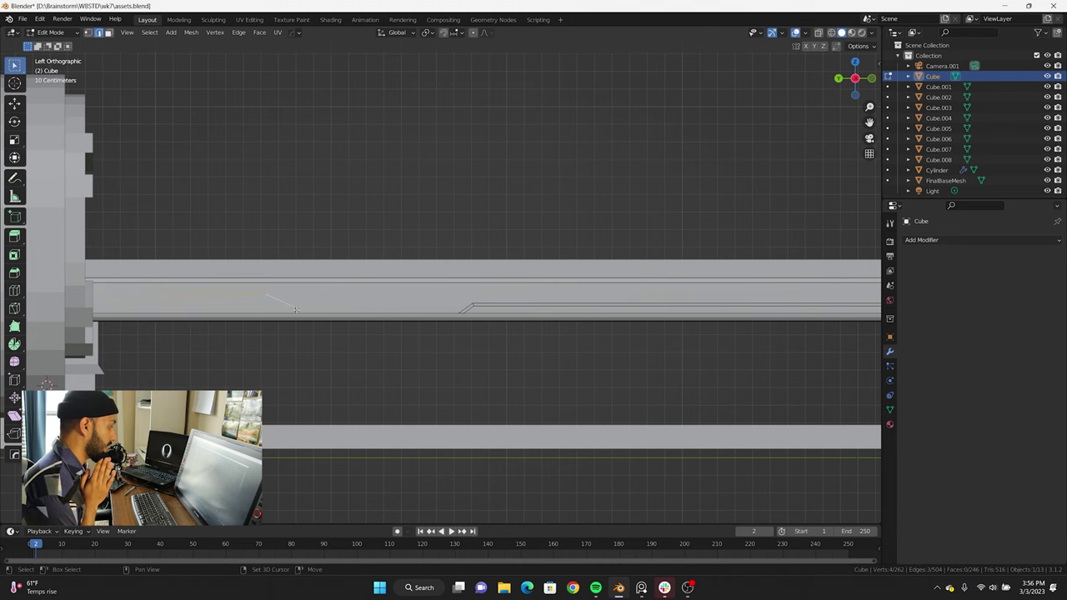
Step: Inspect the beam from several angles and cancel the unfinished knife cut
{"action": "mouse_move", "coordinate": [295, 309]}
{"action": "middle_mouse_down"}
{"action": "mouse_move", "coordinate": [345, 326]}
{"action": "mouse_move", "coordinate": [329, 332]}
{"action": "mouse_move", "coordinate": [416, 292]}
{"action": "mouse_move", "coordinate": [375, 300]}
{"action": "middle_mouse_up"}
{"action": "scroll", "coordinate": [325, 329], "scroll_direction": "down", "scroll_amount": 5}
{"action": "scroll", "coordinate": [393, 293], "scroll_direction": "down", "scroll_amount": 3}
{"action": "scroll", "coordinate": [449, 312], "scroll_direction": "up", "scroll_amount": 8}
{"action": "scroll", "coordinate": [375, 300], "scroll_direction": "down", "scroll_amount": 5}
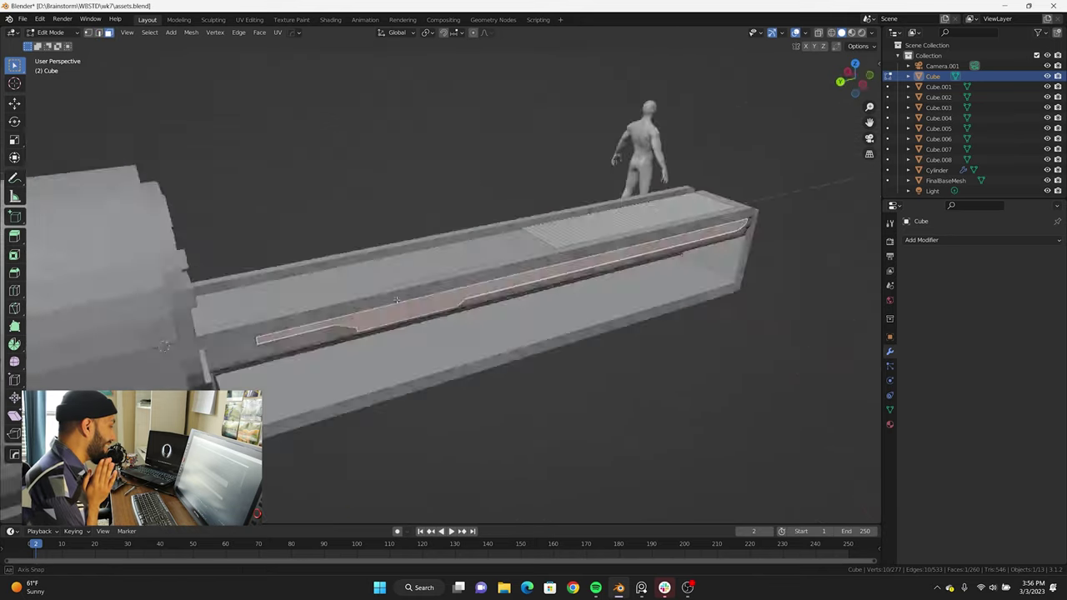
{"action": "key", "text": "KP_3"}
{"action": "scroll", "coordinate": [333, 275], "scroll_direction": "up", "scroll_amount": 4}
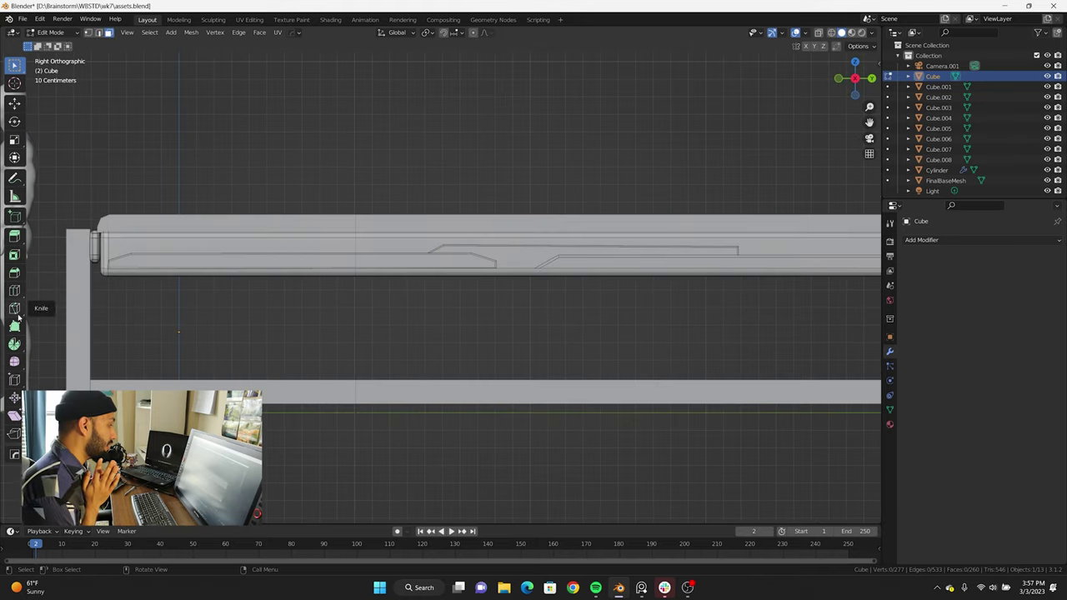
{"action": "key", "text": "Escape"}
{"action": "scroll", "coordinate": [226, 242], "scroll_direction": "up", "scroll_amount": 1}
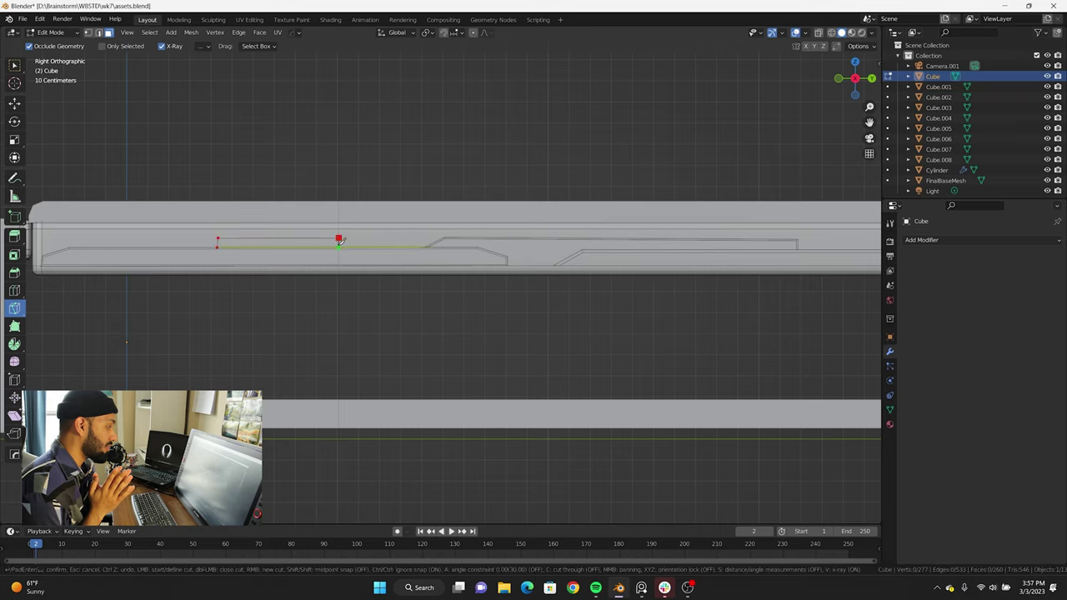
{"action": "key", "text": "Escape"}
{"action": "mouse_move", "coordinate": [340, 240]}
{"action": "middle_mouse_down"}
{"action": "mouse_move", "coordinate": [433, 291]}
{"action": "mouse_move", "coordinate": [500, 284]}
{"action": "middle_mouse_up"}
Step: Select a ring of faces on the entrance piece Cube.008 in Edit Mode
{"action": "scroll", "coordinate": [442, 254], "scroll_direction": "down", "scroll_amount": 3}
{"action": "key", "text": "Tab"}
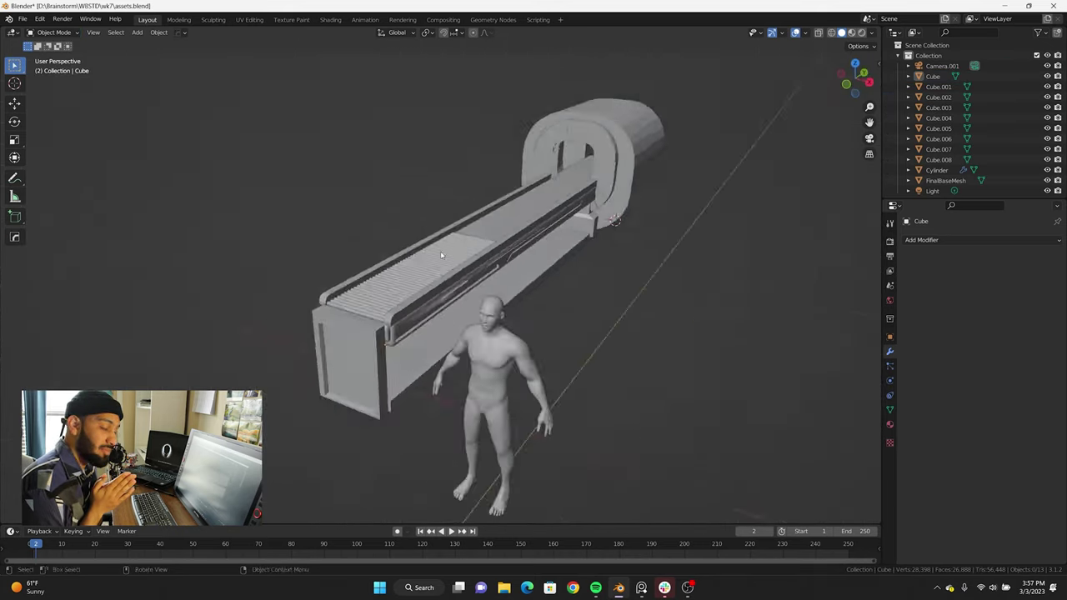
{"action": "key", "text": "Tab"}
{"action": "scroll", "coordinate": [441, 254], "scroll_direction": "up", "scroll_amount": 5}
{"action": "middle_click_drag", "start_coordinate": [441, 255], "coordinate": [511, 356]}
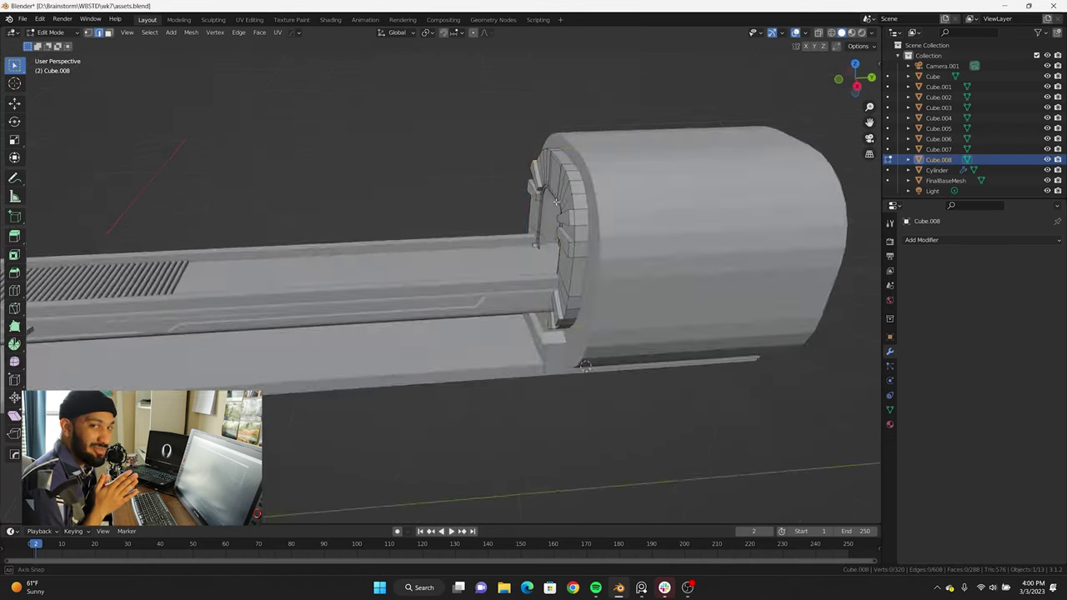
{"action": "middle_click_drag", "start_coordinate": [556, 201], "coordinate": [500, 187]}
{"action": "left_click", "coordinate": [149, 32]}
{"action": "left_click", "coordinate": [183, 142]}
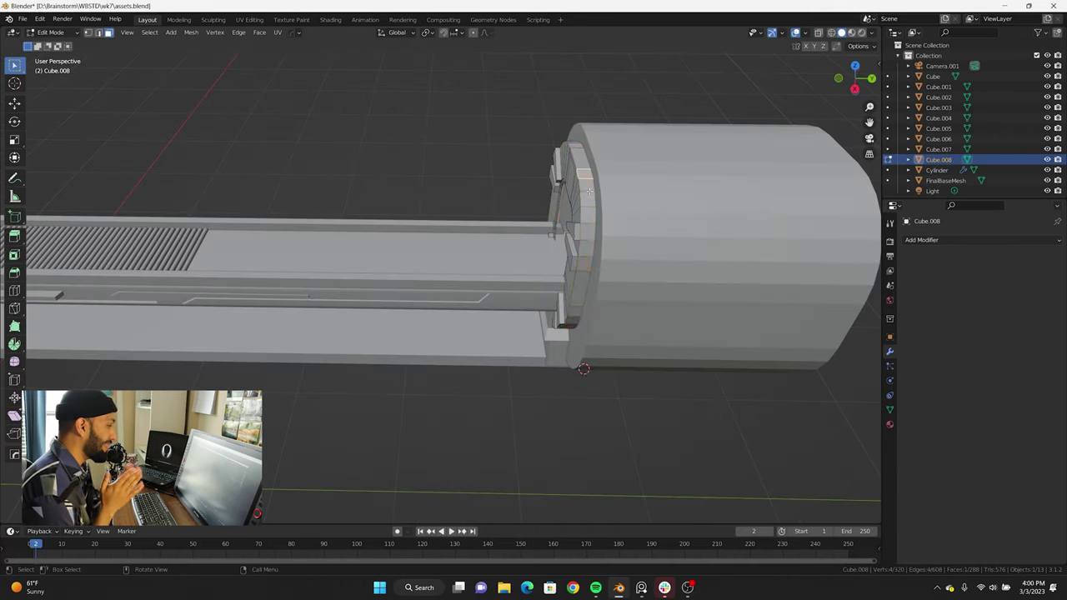
Step: Extrude the face ring along its normals into a raised rim and return to Object Mode
{"action": "mouse_move", "coordinate": [589, 191]}
{"action": "middle_mouse_down"}
{"action": "mouse_move", "coordinate": [534, 162]}
{"action": "mouse_move", "coordinate": [549, 201]}
{"action": "mouse_move", "coordinate": [424, 161]}
{"action": "middle_mouse_up"}
{"action": "scroll", "coordinate": [425, 161], "scroll_direction": "up", "scroll_amount": 3}
{"action": "key", "text": "alt+e"}
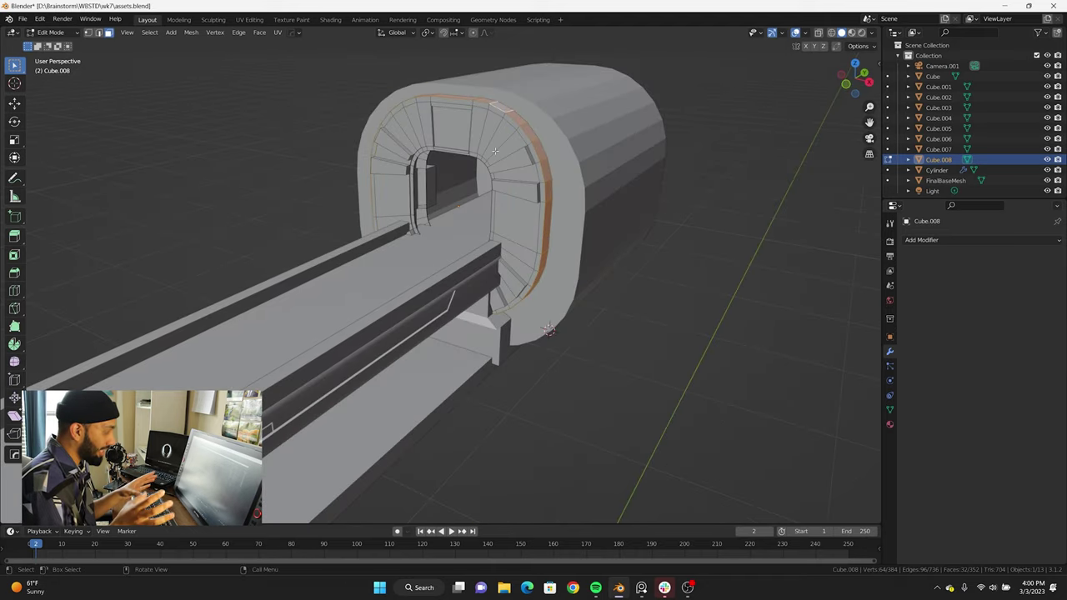
{"action": "left_click", "coordinate": [489, 146]}
{"action": "middle_click_drag", "start_coordinate": [490, 146], "coordinate": [468, 227]}
{"action": "key", "text": "Tab"}
Step: Select similar edges on the tunnel body and try a bevel, then cancel back to Object Mode
{"action": "scroll", "coordinate": [468, 226], "scroll_direction": "down", "scroll_amount": 4}
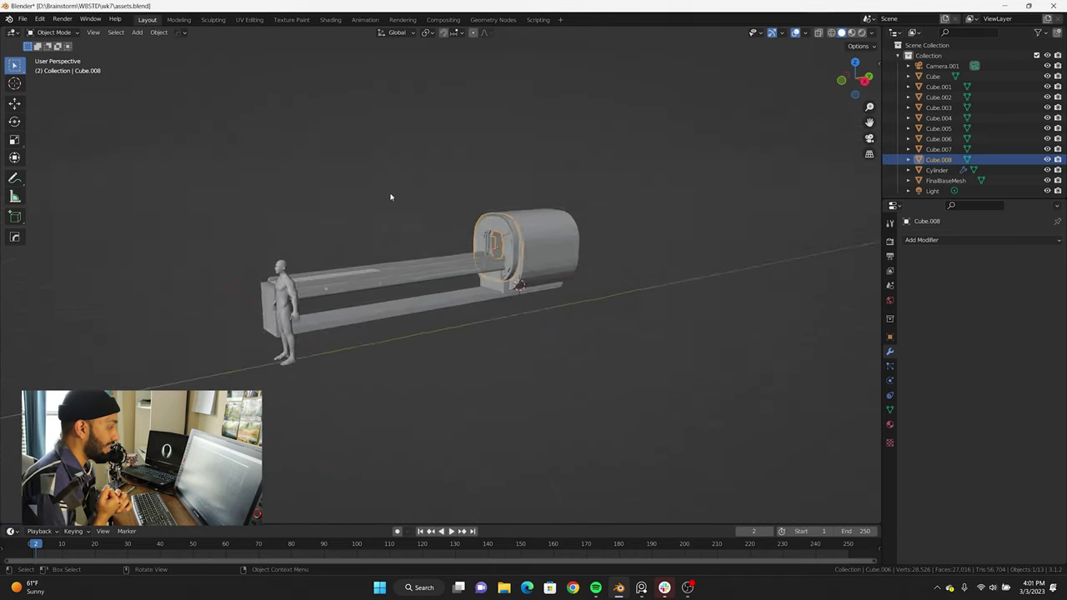
{"action": "key", "text": "KP_3"}
{"action": "left_click", "coordinate": [460, 267]}
{"action": "middle_click_drag", "start_coordinate": [460, 266], "coordinate": [533, 258]}
{"action": "key", "text": "Tab"}
{"action": "left_click", "coordinate": [149, 32]}
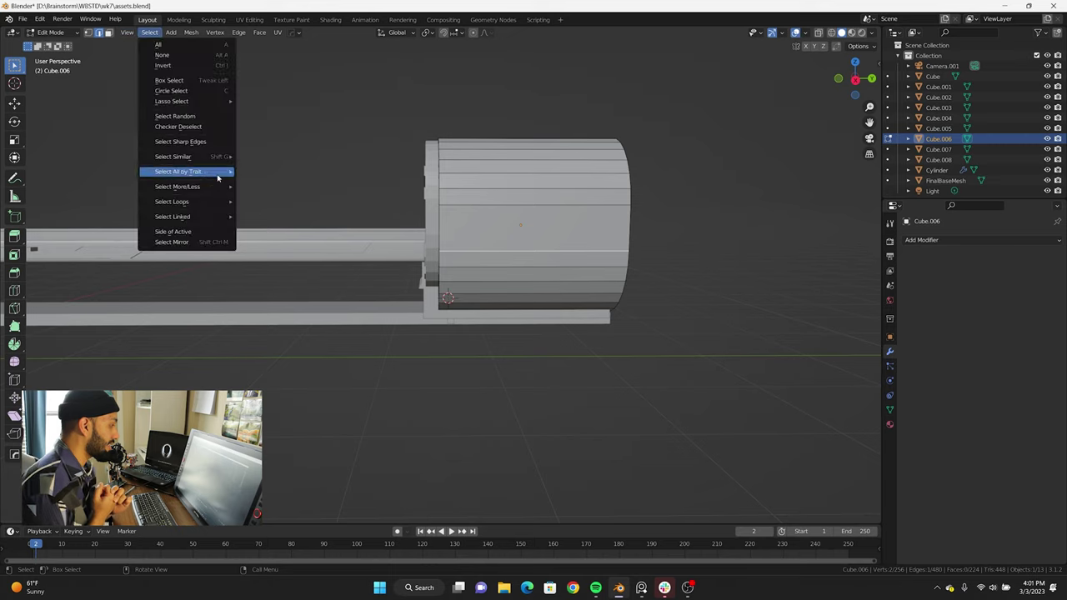
{"action": "left_click", "coordinate": [178, 171]}
{"action": "mouse_move", "coordinate": [179, 171]}
{"action": "middle_mouse_down"}
{"action": "mouse_move", "coordinate": [261, 205]}
{"action": "mouse_move", "coordinate": [450, 209]}
{"action": "mouse_move", "coordinate": [500, 192]}
{"action": "mouse_move", "coordinate": [572, 228]}
{"action": "mouse_move", "coordinate": [459, 262]}
{"action": "middle_mouse_up"}
{"action": "key", "text": "ctrl+b"}
{"action": "key", "text": "Escape"}
{"action": "key", "text": "Tab"}
{"action": "scroll", "coordinate": [476, 201], "scroll_direction": "down", "scroll_amount": 5}
Step: Duplicate the entrance ring piece into place along the tunnel and clear the selection
{"action": "key", "text": "KP_1"}
{"action": "left_click", "coordinate": [527, 183]}
{"action": "left_click", "coordinate": [538, 181]}
{"action": "scroll", "coordinate": [679, 289], "scroll_direction": "up", "scroll_amount": 5}
{"action": "key", "text": "KP_7"}
{"action": "mouse_move", "coordinate": [520, 302]}
{"action": "middle_mouse_down"}
{"action": "mouse_move", "coordinate": [519, 250]}
{"action": "mouse_move", "coordinate": [428, 217]}
{"action": "middle_mouse_up"}
{"action": "key", "text": "alt+a"}
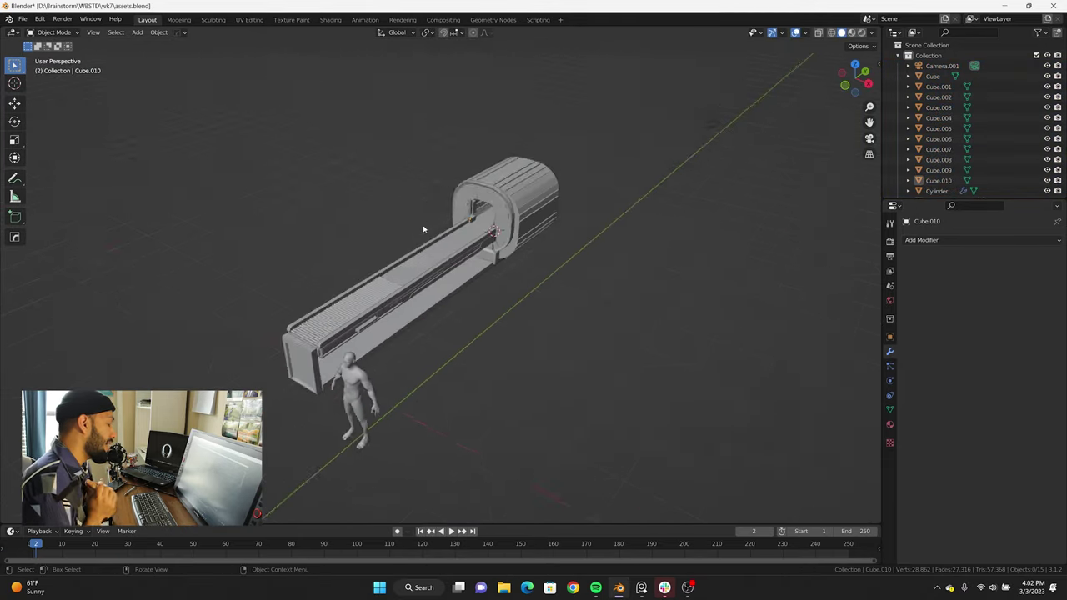
{"action": "middle_click_drag", "start_coordinate": [575, 291], "coordinate": [458, 272], "text": "shift"}
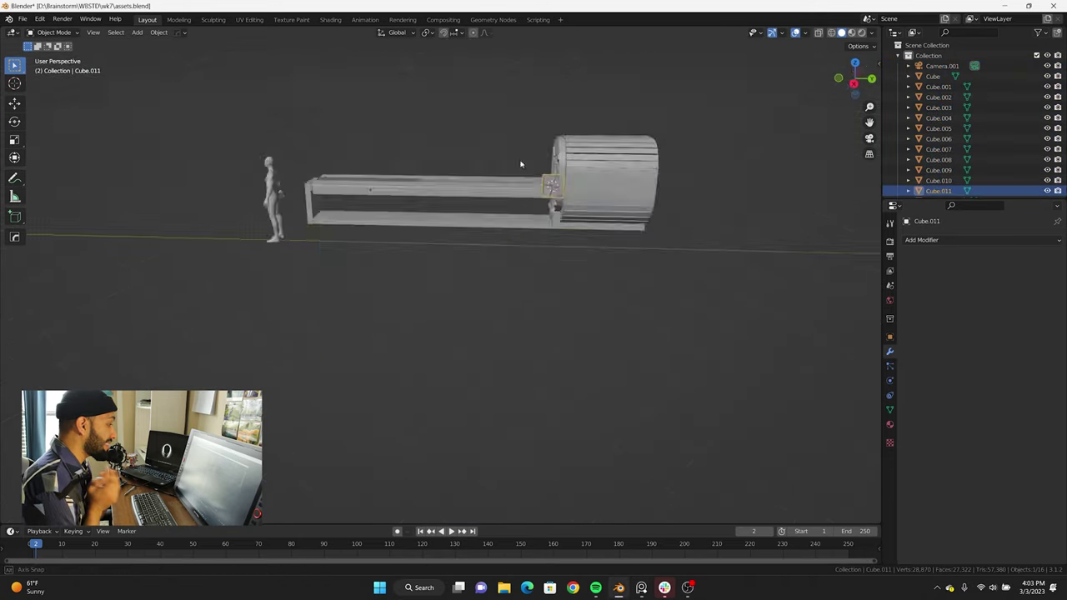
Step: Add a loop cut to the flat Cube.011 box beside the elevator base
{"action": "scroll", "coordinate": [510, 259], "scroll_direction": "up", "scroll_amount": 2}
{"action": "middle_click_drag", "start_coordinate": [576, 241], "coordinate": [496, 177], "text": "alt"}
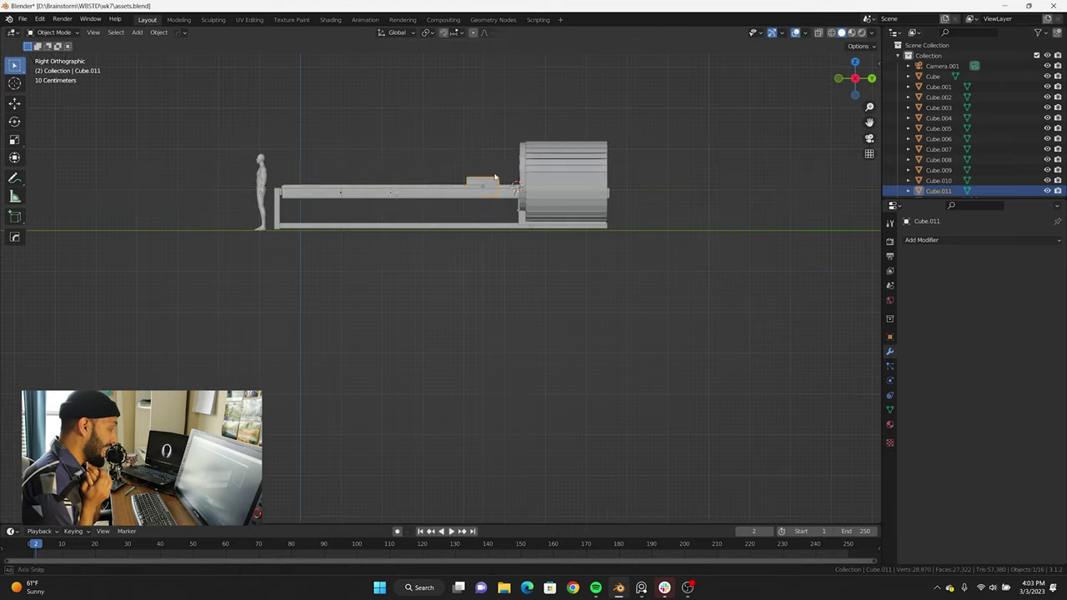
{"action": "middle_click_drag", "start_coordinate": [309, 251], "coordinate": [568, 351], "text": "alt"}
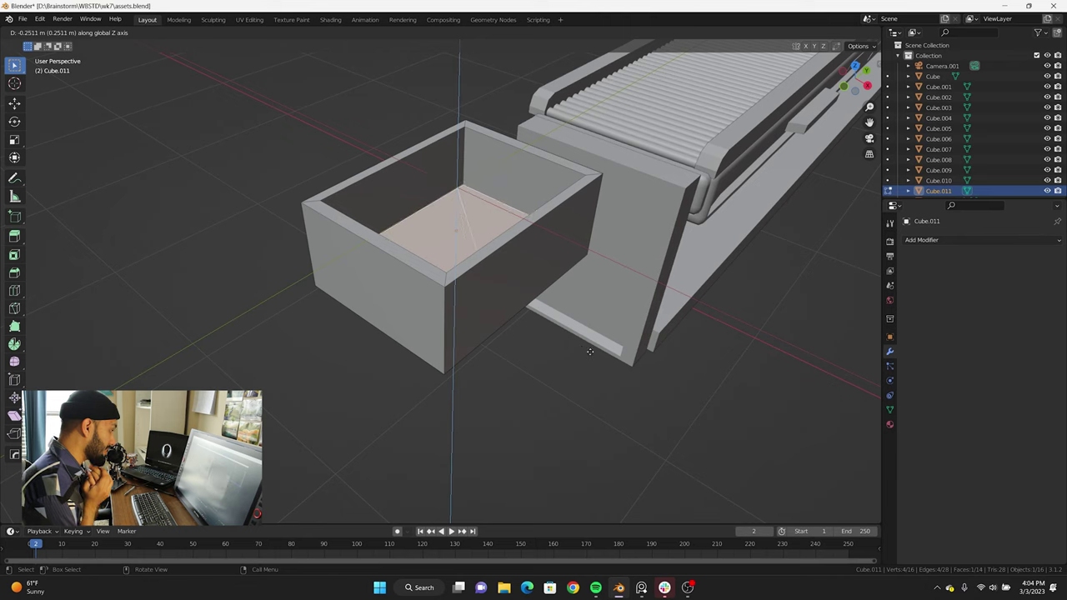
{"action": "left_click", "coordinate": [464, 164]}
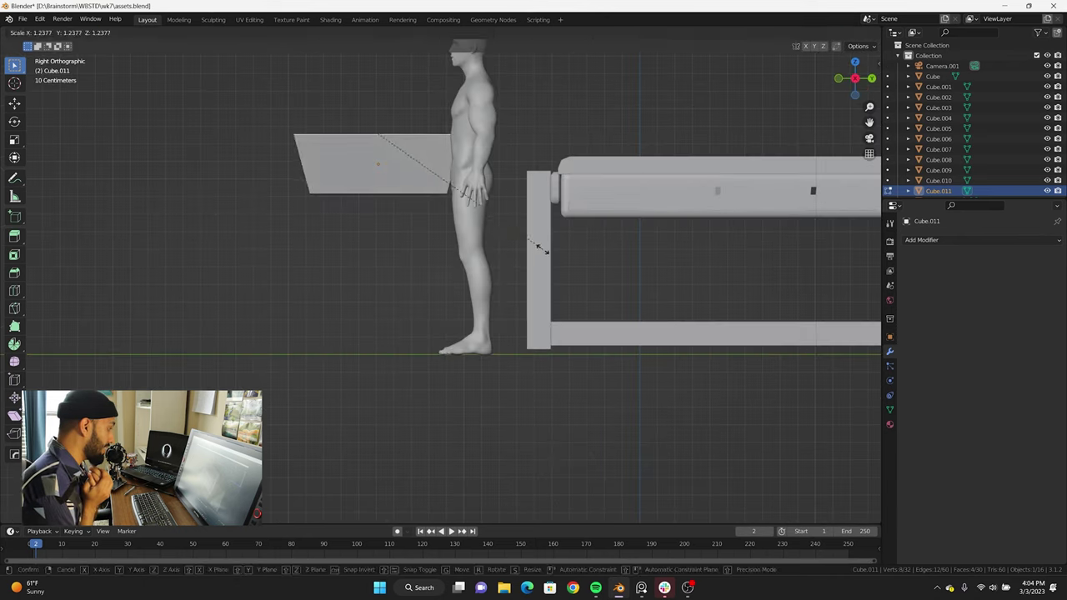
{"action": "mouse_move", "coordinate": [465, 164]}
{"action": "middle_mouse_down", "text": "alt"}
{"action": "mouse_move", "coordinate": [318, 249]}
{"action": "mouse_move", "coordinate": [507, 309]}
{"action": "middle_mouse_up", "text": "alt"}
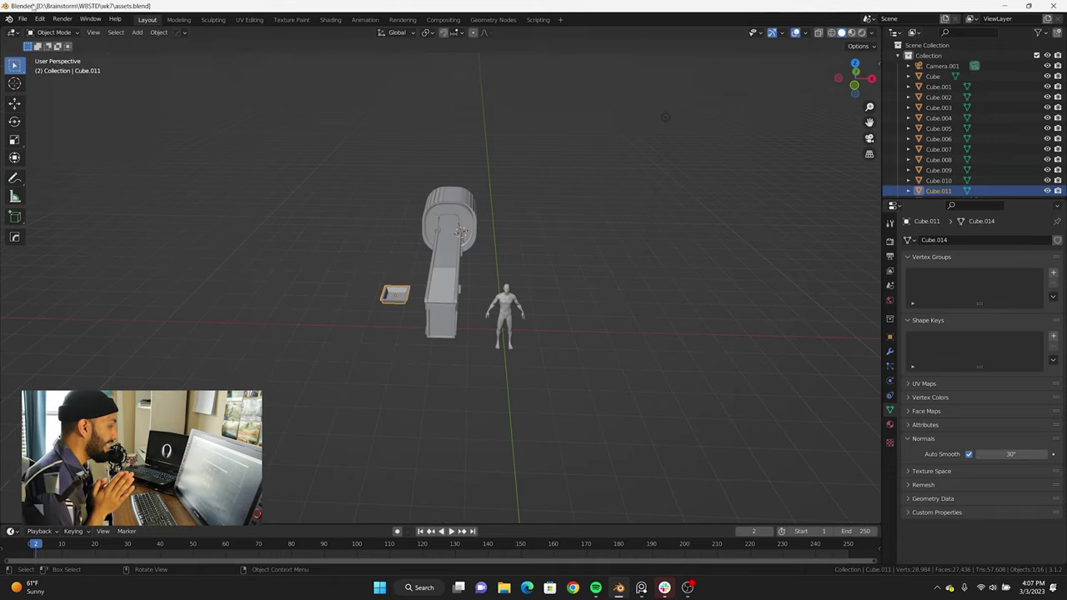
{"action": "left_click", "coordinate": [22, 19]}
Step: Import TexturesCom_Buttons0202_S from ref_packs/techy as an upright image plane
{"action": "left_click", "coordinate": [192, 243]}
{"action": "scroll", "coordinate": [497, 278], "scroll_direction": "down", "scroll_amount": 3}
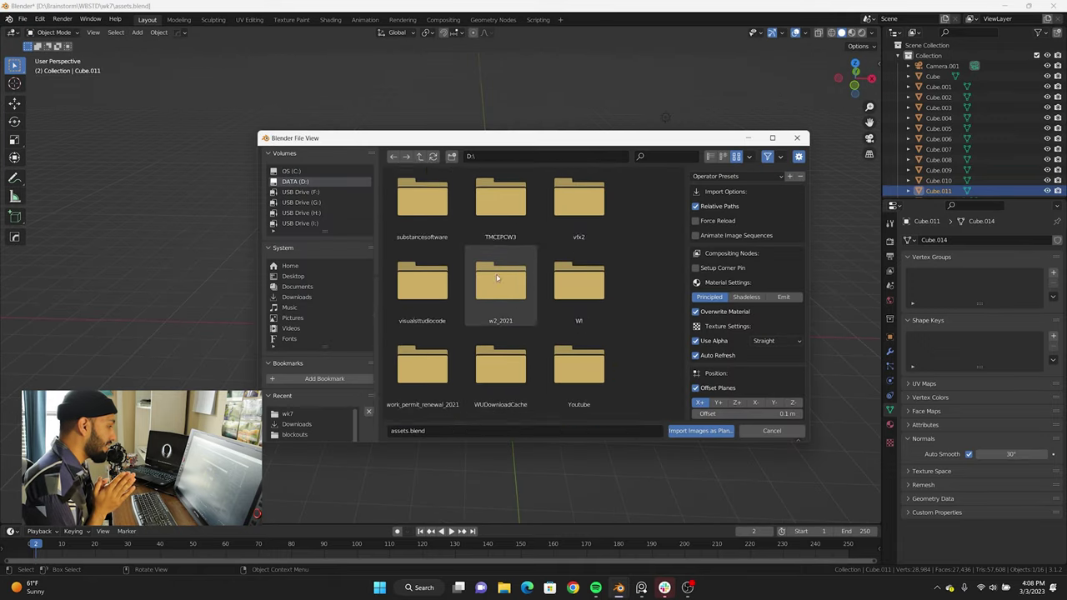
{"action": "double_click", "coordinate": [497, 278]}
{"action": "scroll", "coordinate": [493, 262], "scroll_direction": "down", "scroll_amount": 5}
{"action": "left_click", "coordinate": [420, 372]}
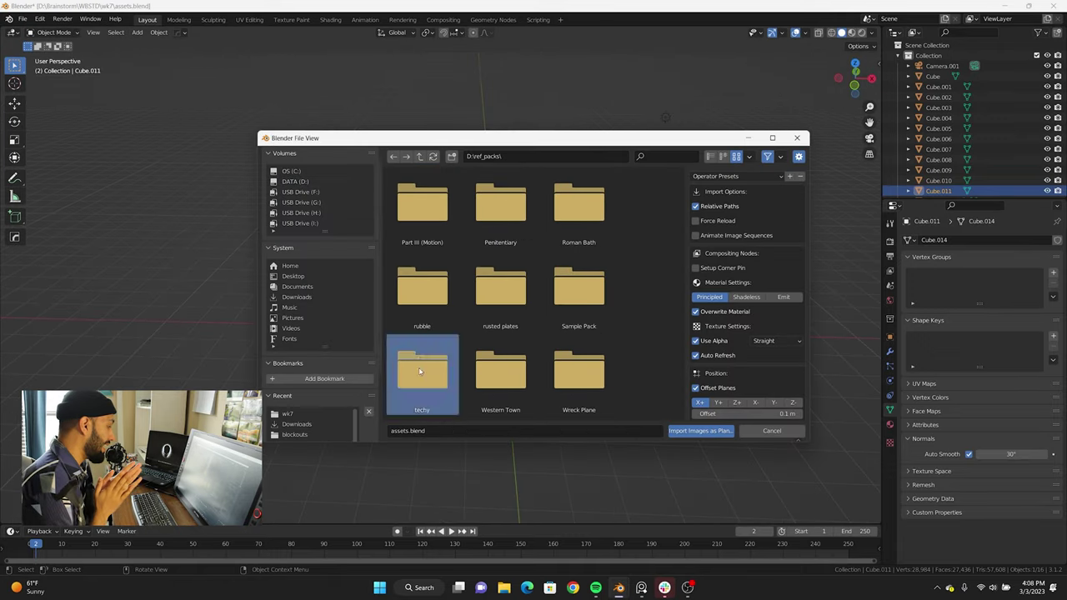
{"action": "double_click", "coordinate": [584, 290]}
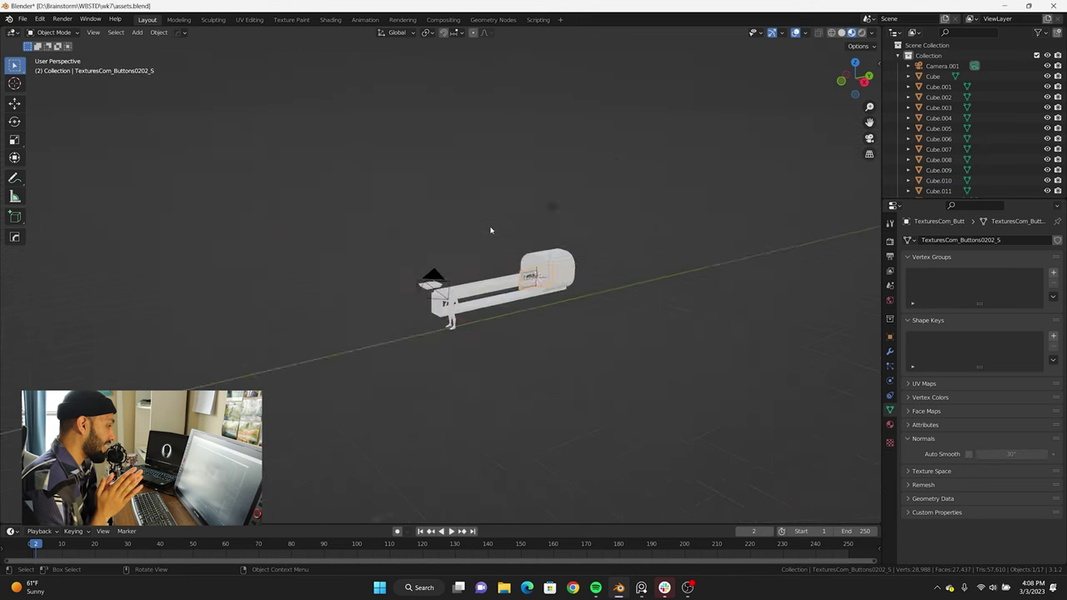
{"action": "left_click", "coordinate": [516, 274]}
{"action": "mouse_move", "coordinate": [516, 273]}
{"action": "middle_mouse_down"}
{"action": "mouse_move", "coordinate": [461, 246]}
{"action": "mouse_move", "coordinate": [432, 286]}
{"action": "mouse_move", "coordinate": [521, 244]}
{"action": "middle_mouse_up"}
Step: Move the image plane along Y flush onto the box and frame it from the front
{"action": "key", "text": "shift+F3"}
{"action": "key", "text": "g"}
{"action": "key", "text": "y"}
{"action": "left_click", "coordinate": [432, 285]}
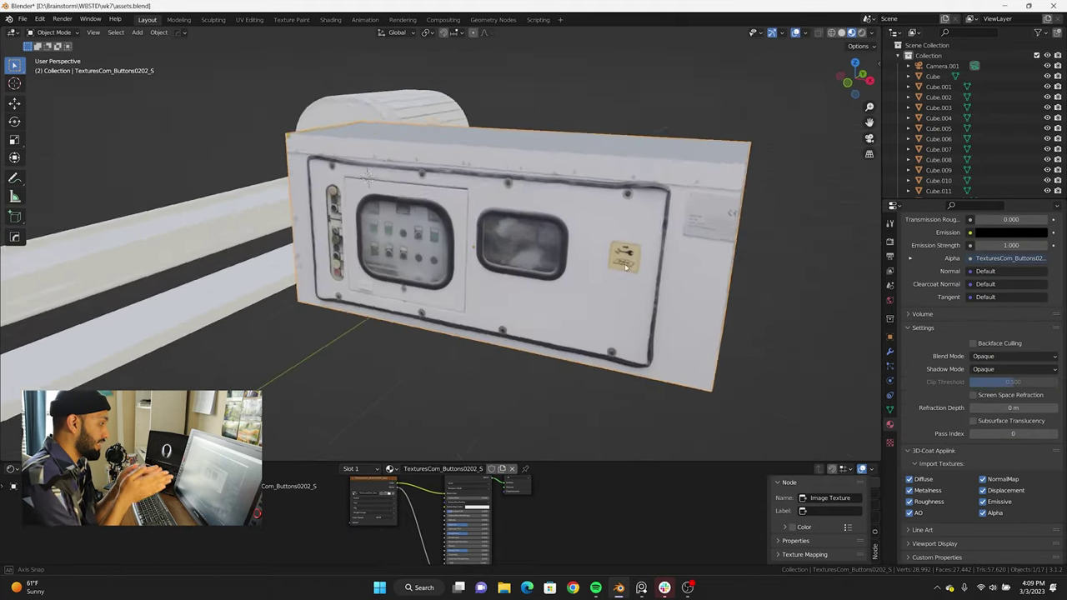
{"action": "key", "text": "KP_1"}
{"action": "key", "text": "Tab"}
{"action": "key", "text": "KP_Decimal"}
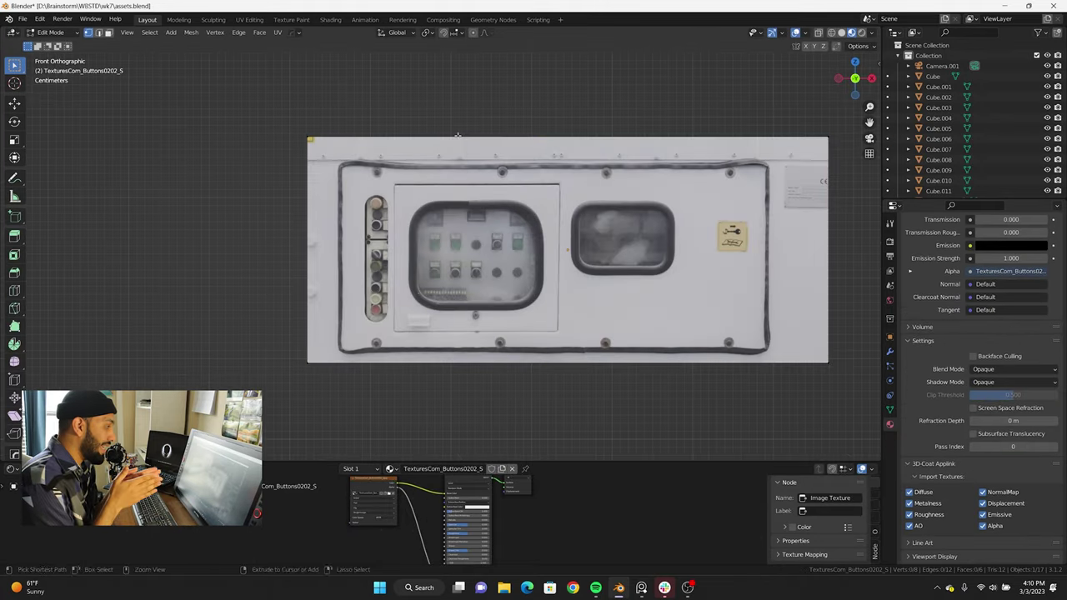
{"action": "key", "text": "Tab"}
Step: Wire Bump and Normal Map nodes into the panel's material in the Shader Editor
{"action": "mouse_move", "coordinate": [305, 348]}
{"action": "middle_mouse_down"}
{"action": "mouse_move", "coordinate": [350, 316]}
{"action": "mouse_move", "coordinate": [417, 334]}
{"action": "middle_mouse_up"}
{"action": "left_click_drag", "start_coordinate": [467, 463], "coordinate": [467, 299]}
{"action": "left_click_drag", "start_coordinate": [421, 375], "coordinate": [412, 373]}
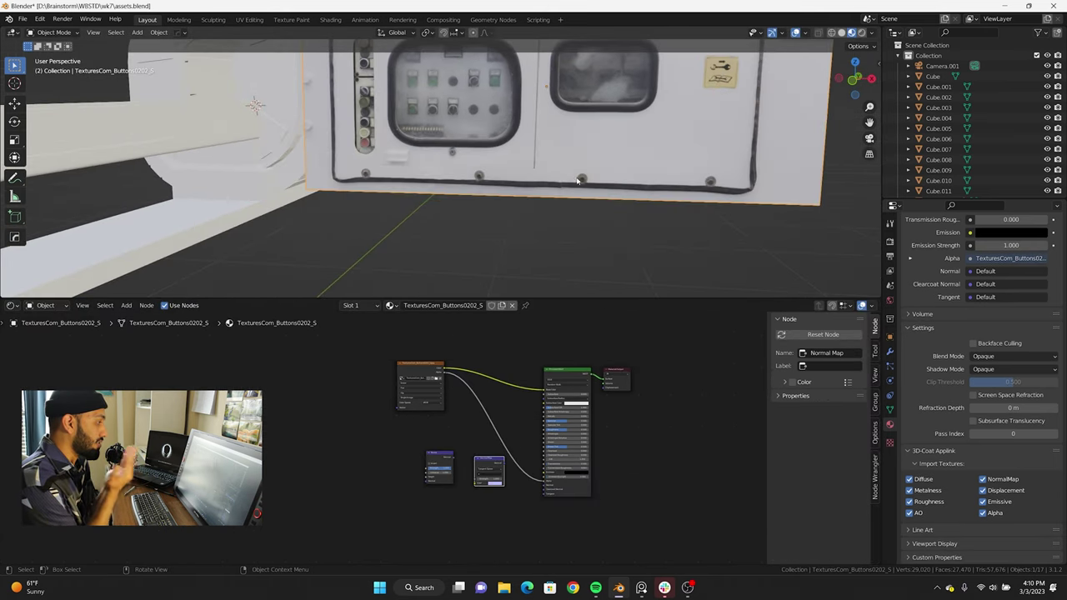
{"action": "scroll", "coordinate": [556, 107], "scroll_direction": "down", "scroll_amount": 5}
{"action": "middle_click_drag", "start_coordinate": [556, 107], "coordinate": [500, 167]}
{"action": "scroll", "coordinate": [458, 142], "scroll_direction": "up", "scroll_amount": 5}
{"action": "left_click_drag", "start_coordinate": [431, 337], "coordinate": [347, 338]}
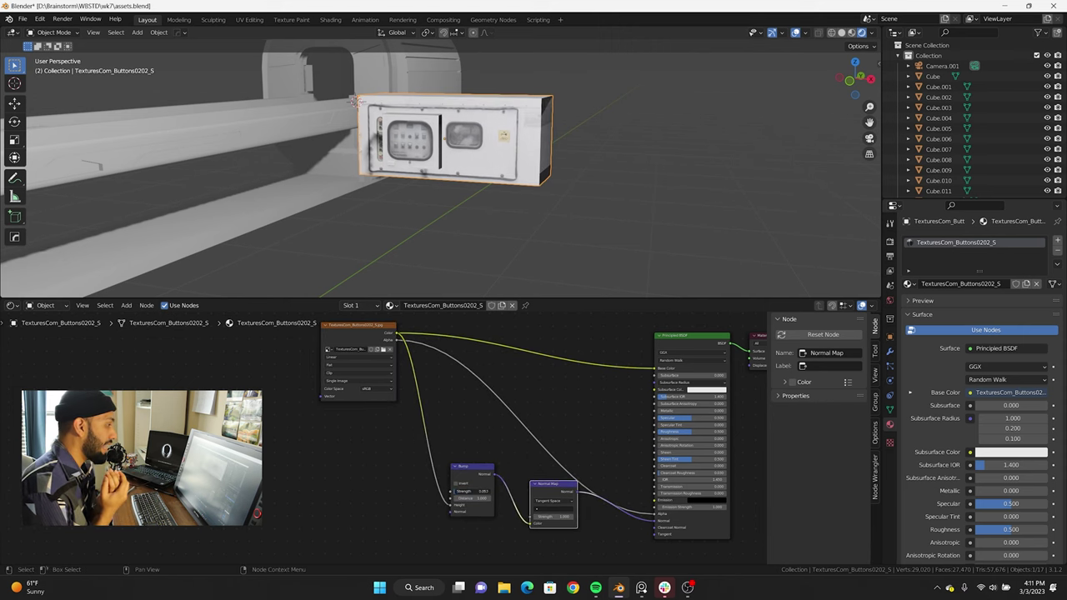
Step: Begin adding edge loops across the panel mesh from the front view
{"action": "key", "text": "Tab"}
{"action": "key", "text": "KP_1"}
{"action": "key", "text": "ctrl+r"}
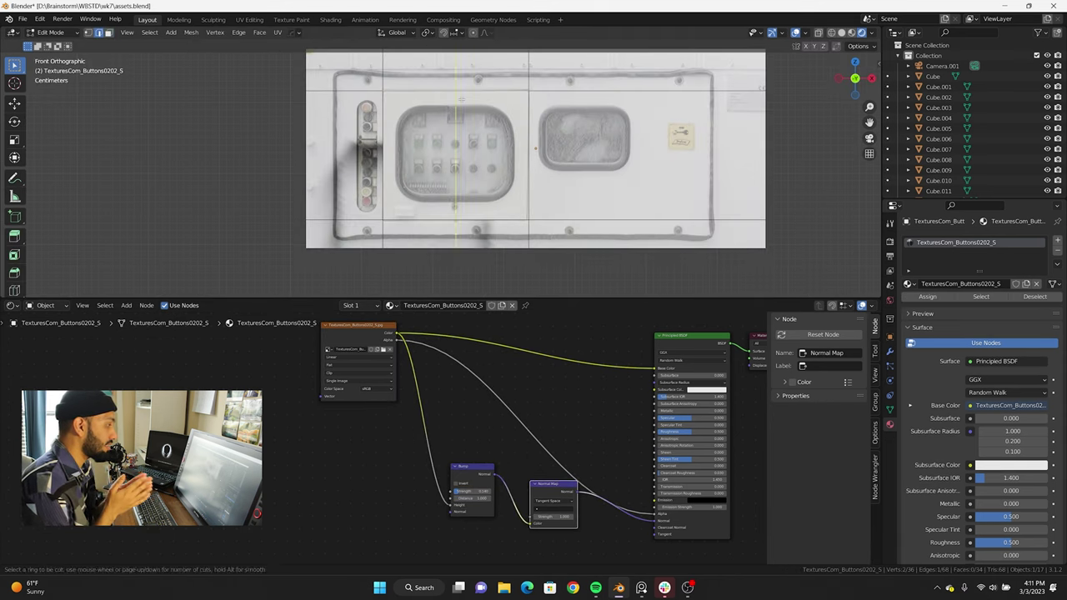
Step: Finish the new edge loop and knife-cut the control window outline from the panel top
{"action": "left_click", "coordinate": [401, 250]}
{"action": "middle_click_drag", "start_coordinate": [401, 250], "coordinate": [466, 167]}
{"action": "key", "text": "KP_1"}
{"action": "scroll", "coordinate": [467, 150], "scroll_direction": "up", "scroll_amount": 2}
{"action": "key", "text": "k"}
{"action": "left_click", "coordinate": [411, 79]}
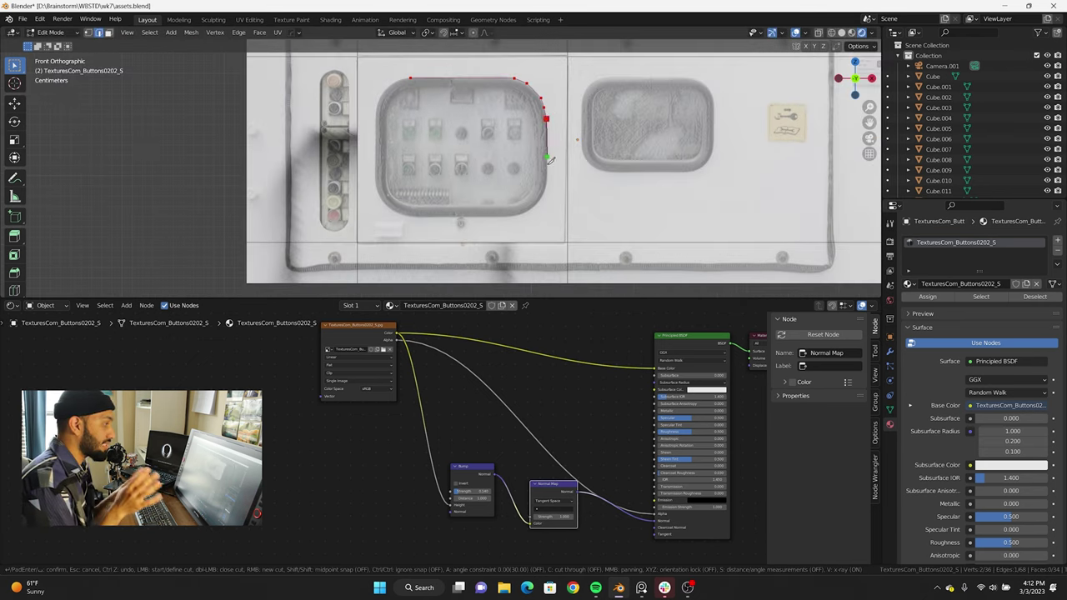
{"action": "key", "text": "Return"}
{"action": "key", "text": "Tab"}
{"action": "mouse_move", "coordinate": [377, 104]}
{"action": "middle_mouse_down"}
{"action": "mouse_move", "coordinate": [467, 167]}
{"action": "mouse_move", "coordinate": [542, 150]}
{"action": "middle_mouse_up"}
{"action": "scroll", "coordinate": [467, 167], "scroll_direction": "down", "scroll_amount": 3}
Step: Switch the render engine to Cycles with a rendered viewport preview
{"action": "left_click", "coordinate": [889, 255]}
{"action": "key", "text": "KP_1"}
{"action": "left_click", "coordinate": [982, 239]}
{"action": "left_click", "coordinate": [983, 274]}
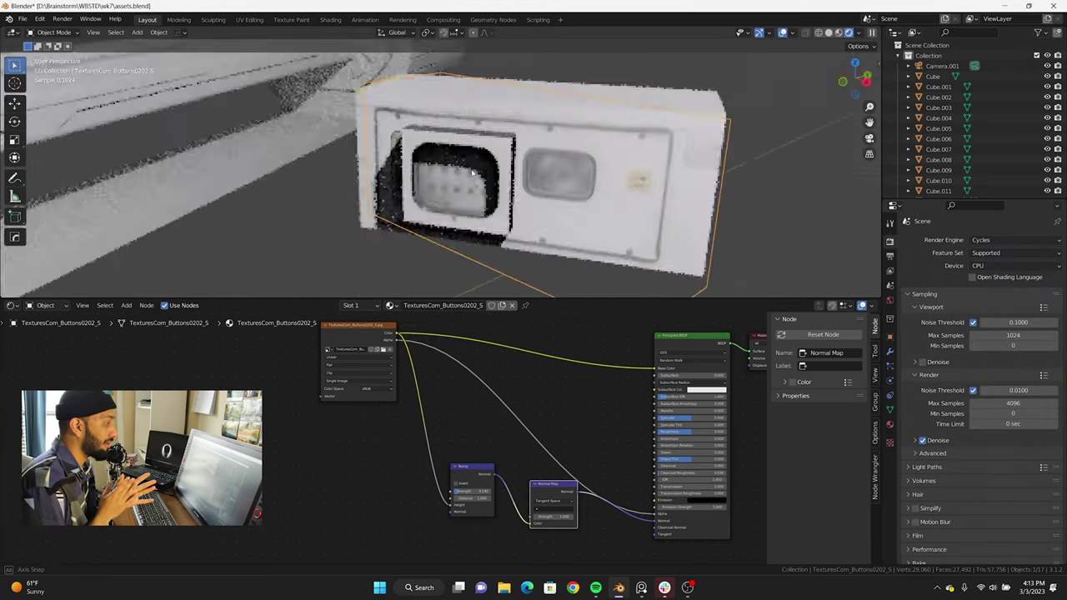
Step: Cube-project the panel box's UVs and show them over the button photo
{"action": "left_click", "coordinate": [890, 423]}
{"action": "middle_click_drag", "start_coordinate": [581, 84], "coordinate": [617, 175]}
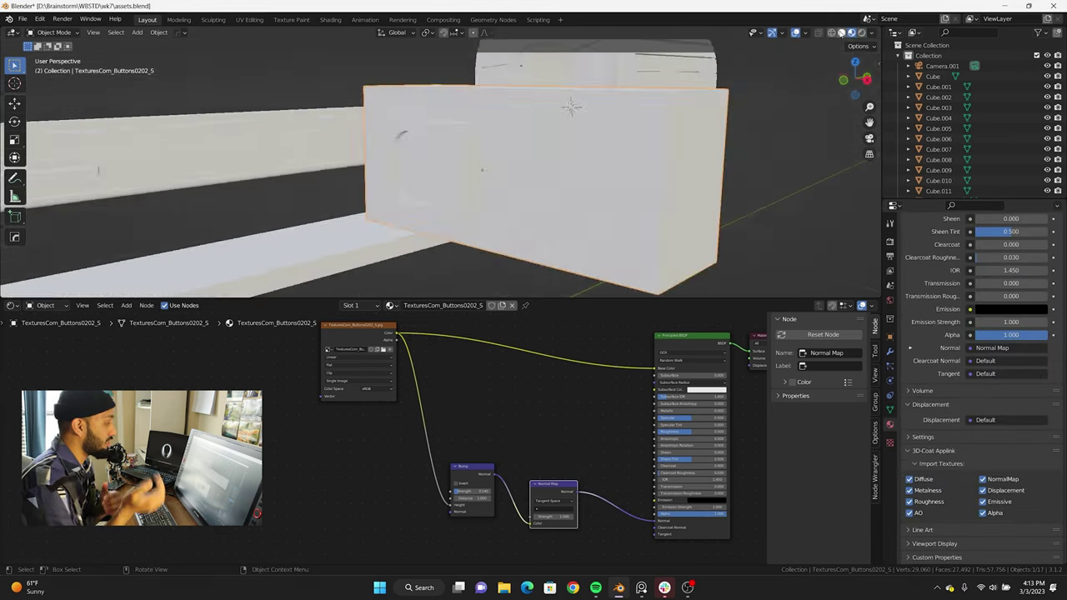
{"action": "scroll", "coordinate": [617, 175], "scroll_direction": "down", "scroll_amount": 3}
{"action": "key", "text": "KP_3"}
{"action": "key", "text": "Tab"}
{"action": "left_click", "coordinate": [433, 267]}
{"action": "key", "text": "shift+F10"}
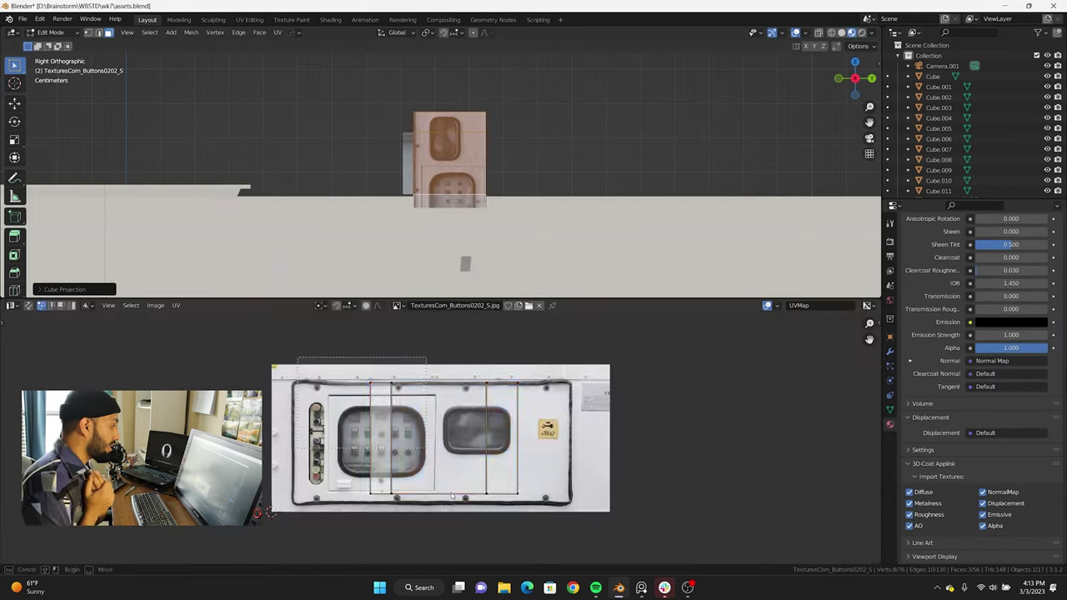
{"action": "left_click", "coordinate": [642, 444]}
Step: Move the side faces' UVs into place over the button photo
{"action": "middle_click_drag", "start_coordinate": [500, 167], "coordinate": [463, 170]}
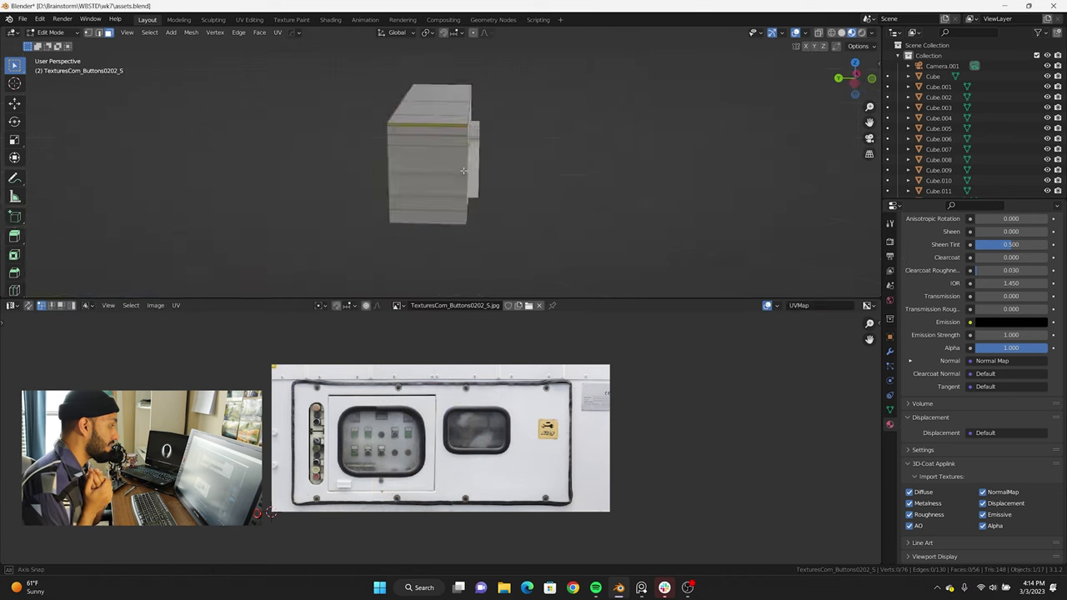
{"action": "key", "text": "g"}
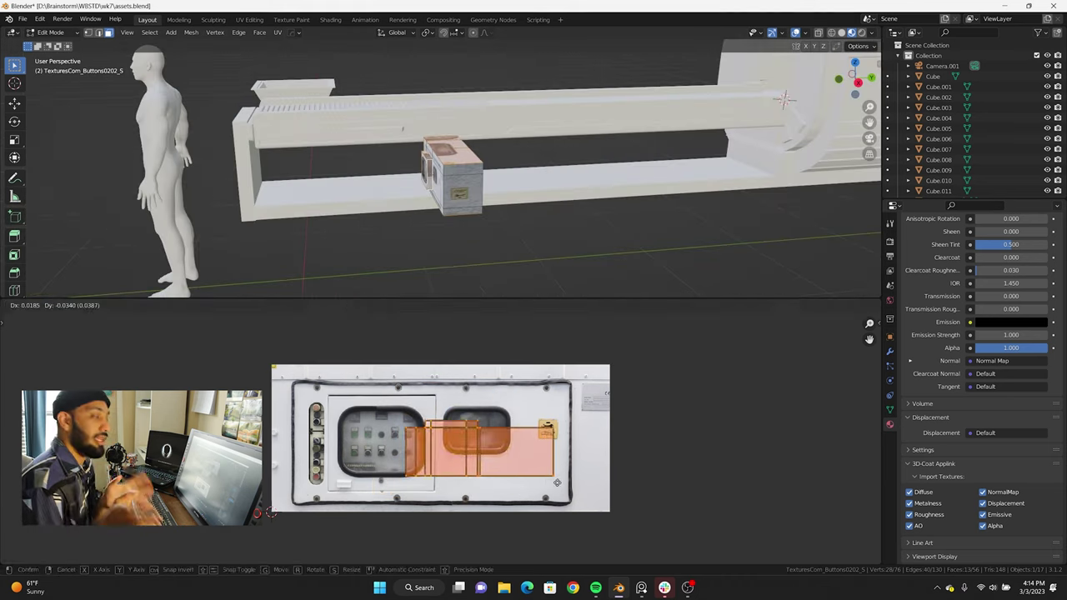
{"action": "key", "text": "KP_Decimal"}
{"action": "middle_click_drag", "start_coordinate": [443, 215], "coordinate": [697, 261]}
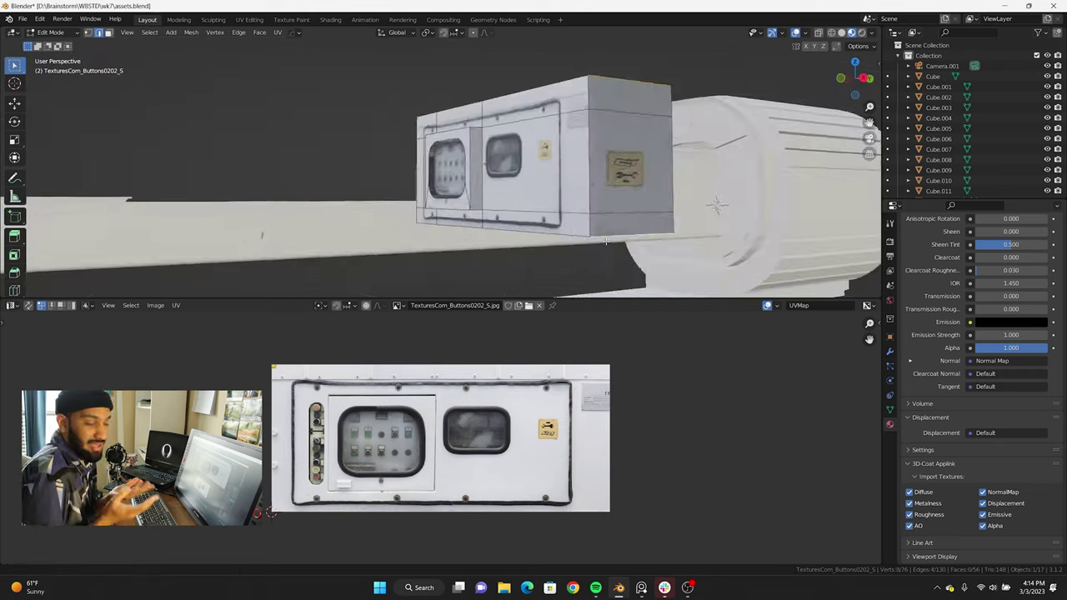
Step: Complete the knife cut around the control window on the box front
{"action": "key", "text": "Tab"}
{"action": "key", "text": "ctrl+b"}
{"action": "key", "text": "Escape"}
{"action": "key", "text": "KP_1"}
{"action": "scroll", "coordinate": [339, 167], "scroll_direction": "up", "scroll_amount": 5}
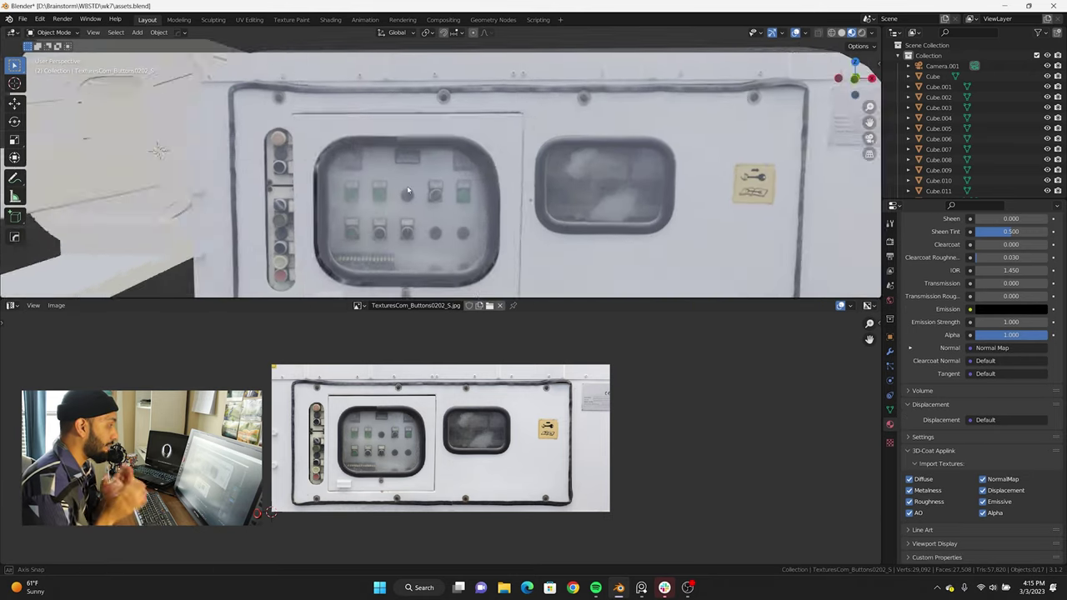
{"action": "key", "text": "k"}
{"action": "key", "text": "Return"}
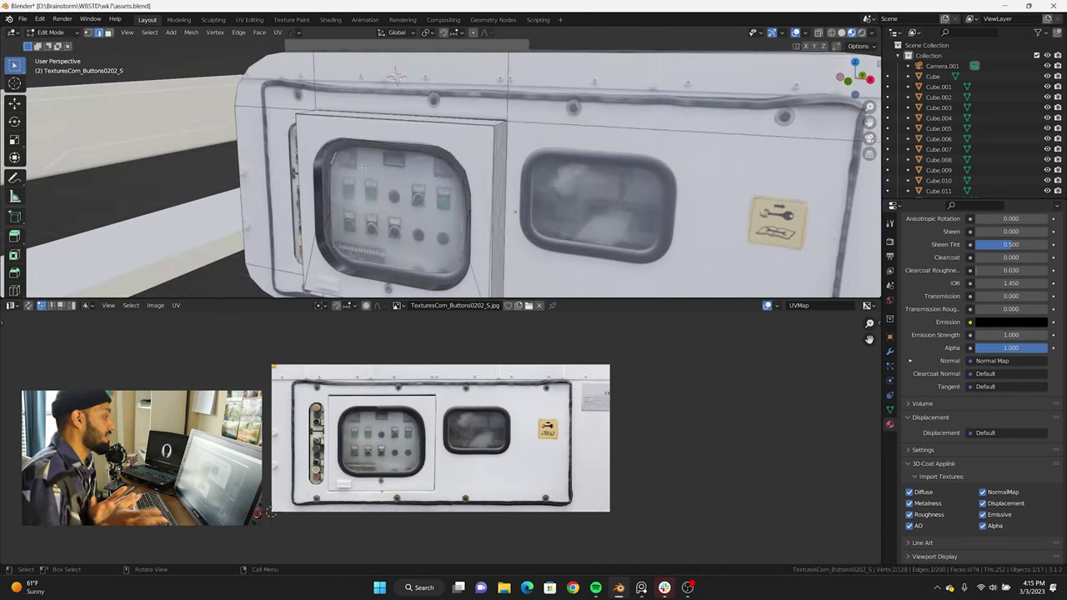
{"action": "middle_click_drag", "start_coordinate": [401, 142], "coordinate": [501, 192]}
Step: Add a small cylinder knob, scaled down and rotated to face the panel
{"action": "key", "text": "Tab"}
{"action": "key", "text": "s"}
{"action": "left_click", "coordinate": [569, 217]}
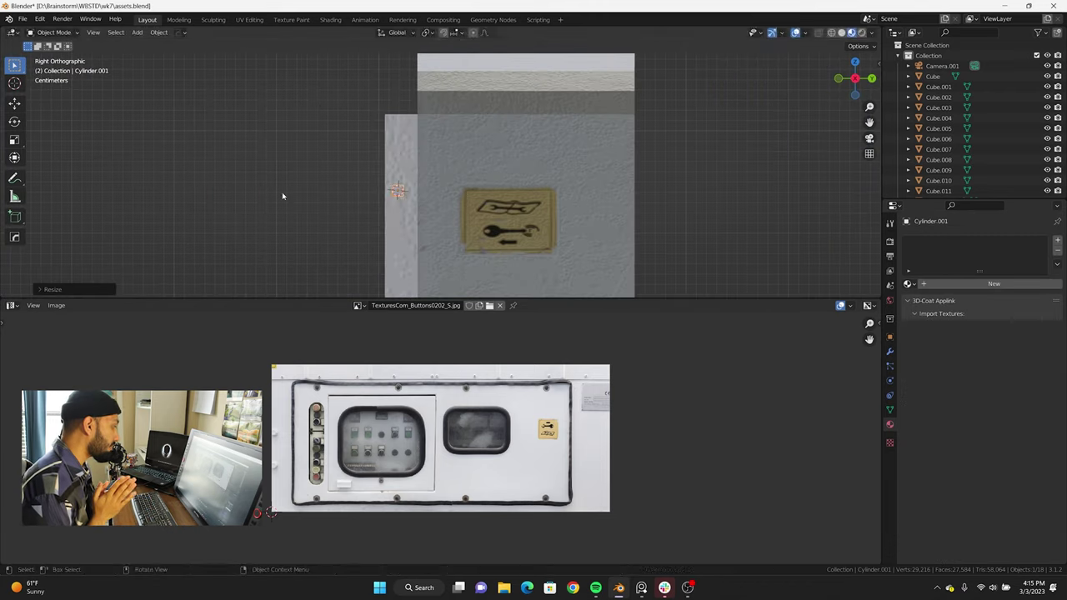
{"action": "key", "text": "r"}
{"action": "scroll", "coordinate": [372, 195], "scroll_direction": "up", "scroll_amount": 4}
{"action": "left_click", "coordinate": [50, 369]}
{"action": "scroll", "coordinate": [367, 193], "scroll_direction": "down", "scroll_amount": 2}
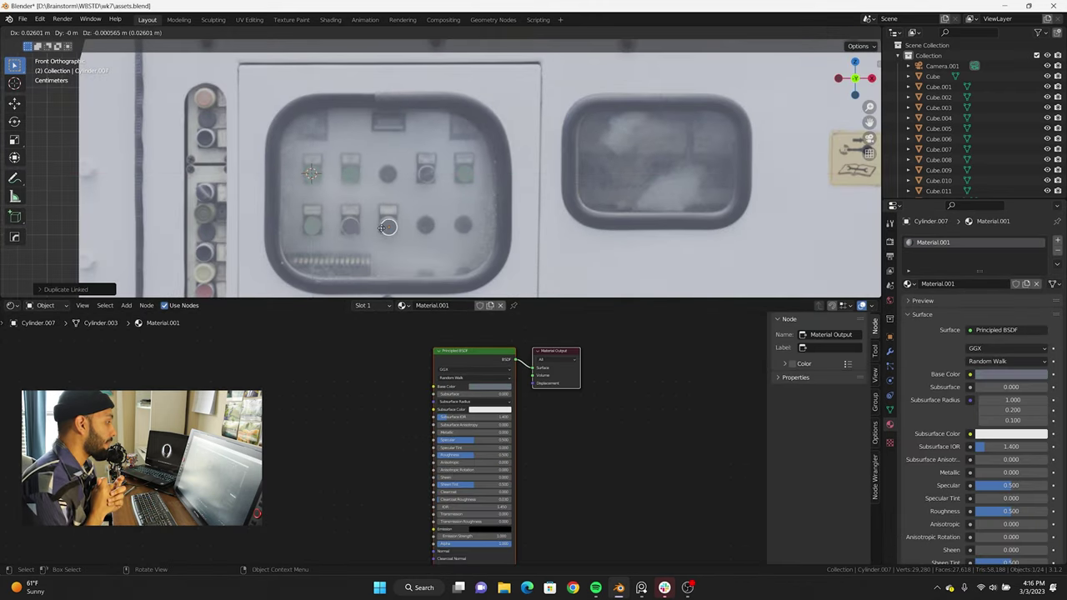
Step: Select the scene light and reposition it
{"action": "middle_click_drag", "start_coordinate": [388, 226], "coordinate": [467, 192]}
{"action": "scroll", "coordinate": [467, 192], "scroll_direction": "down", "scroll_amount": 6}
{"action": "scroll", "coordinate": [598, 148], "scroll_direction": "down", "scroll_amount": 4}
{"action": "left_click", "coordinate": [755, 93]}
{"action": "key", "text": "g"}
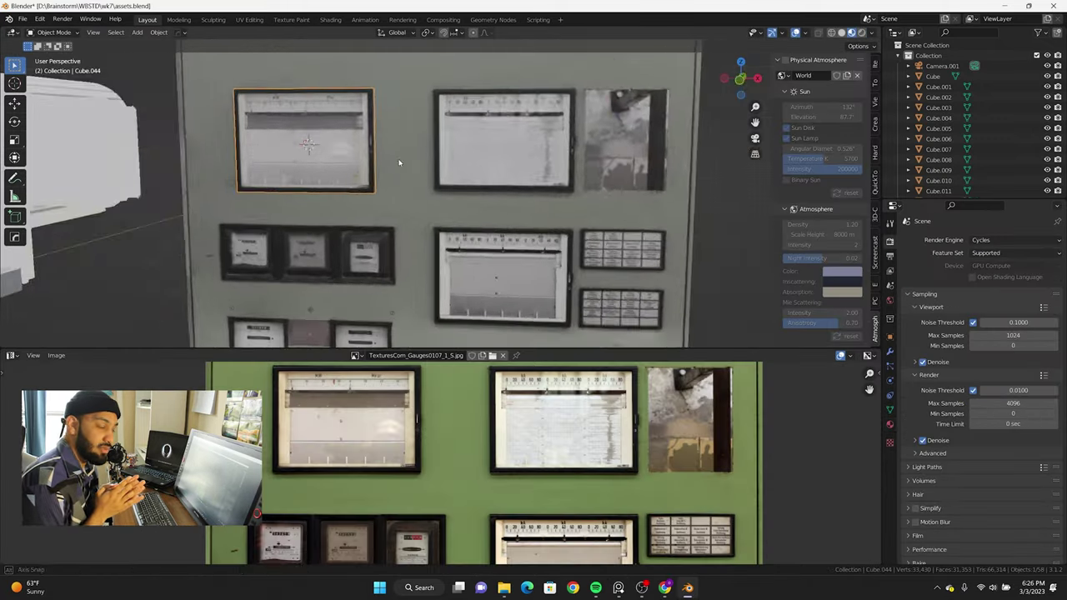
Step: Move gauge block Cube.045's UVs over its matching area of the gauges photo
{"action": "left_click", "coordinate": [418, 188]}
{"action": "key", "text": "Tab"}
{"action": "key", "text": "Home"}
{"action": "key", "text": "g"}
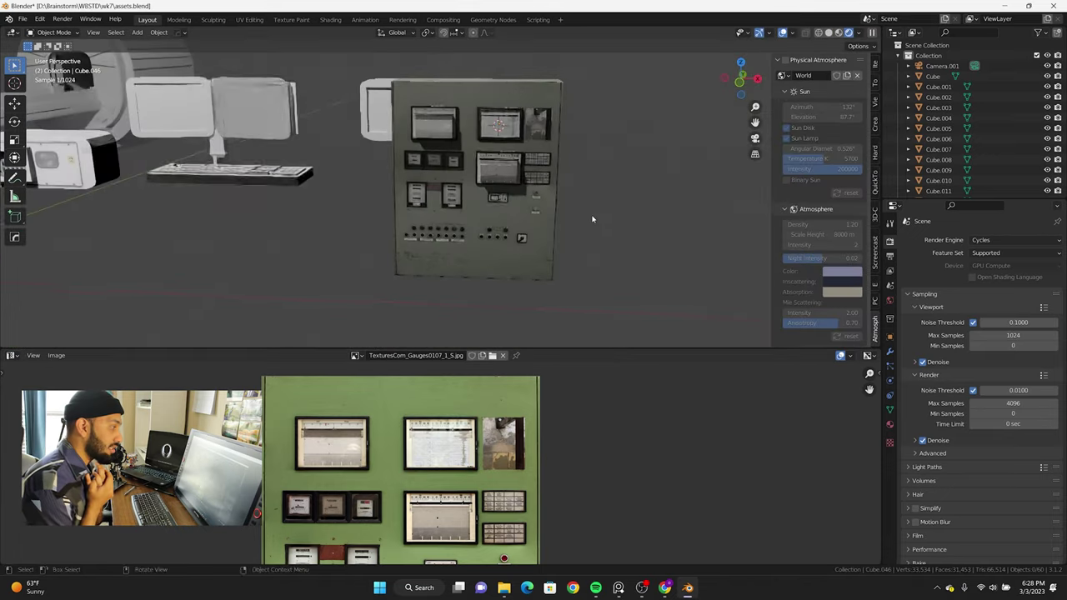
{"action": "middle_click_drag", "start_coordinate": [592, 219], "coordinate": [575, 218]}
{"action": "key", "text": "KP_1"}
{"action": "scroll", "coordinate": [496, 213], "scroll_direction": "up", "scroll_amount": 4}
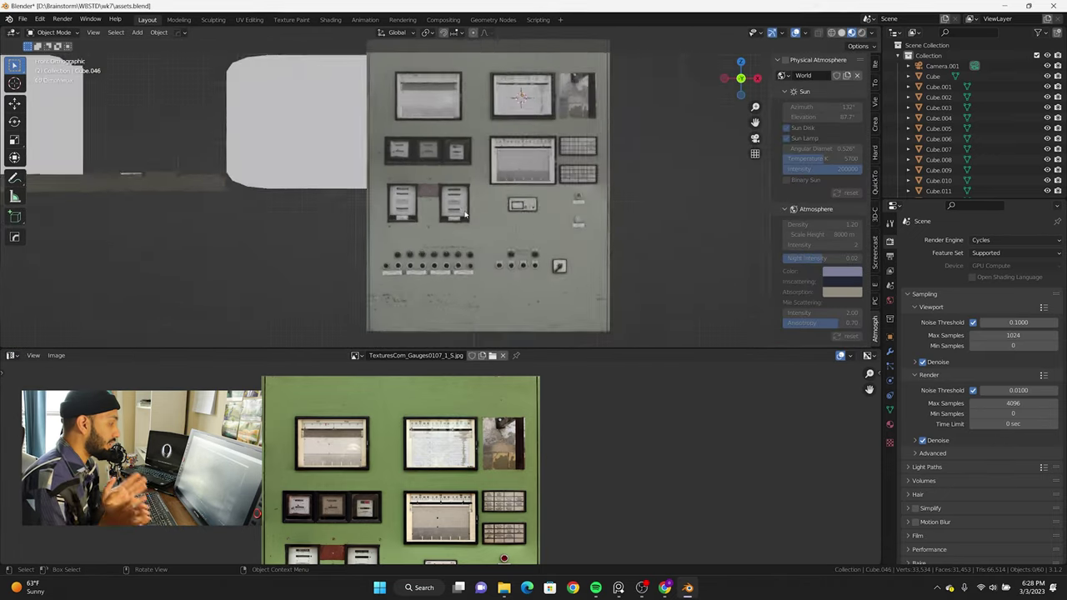
Step: Scale down small block Cube.047's UVs and place them over the readout grid
{"action": "left_click", "coordinate": [392, 187]}
{"action": "key", "text": "g"}
{"action": "key", "text": "Tab"}
{"action": "key", "text": "s"}
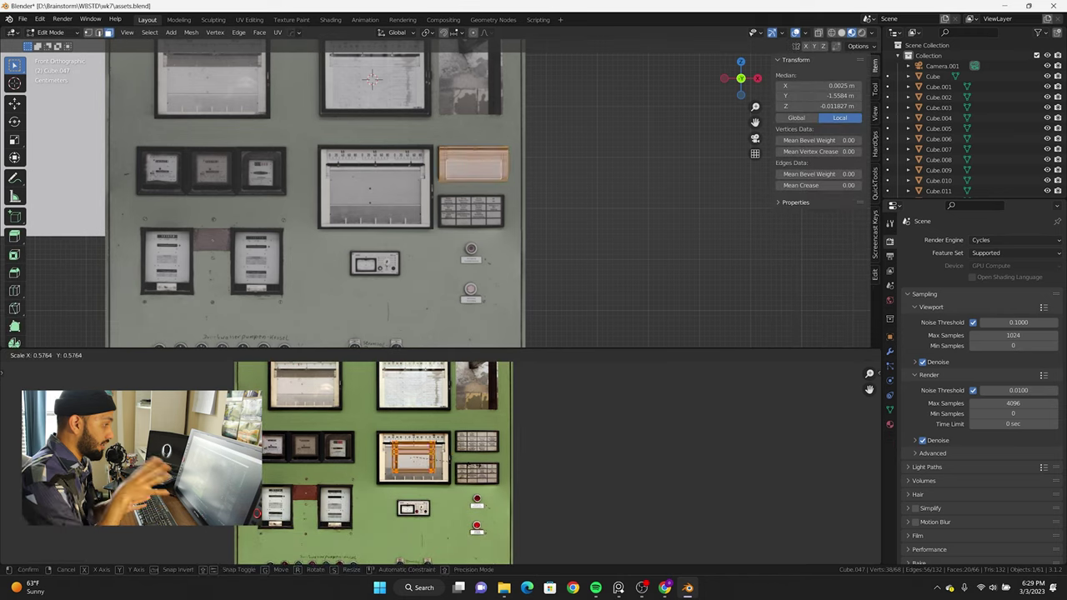
{"action": "left_click", "coordinate": [546, 438]}
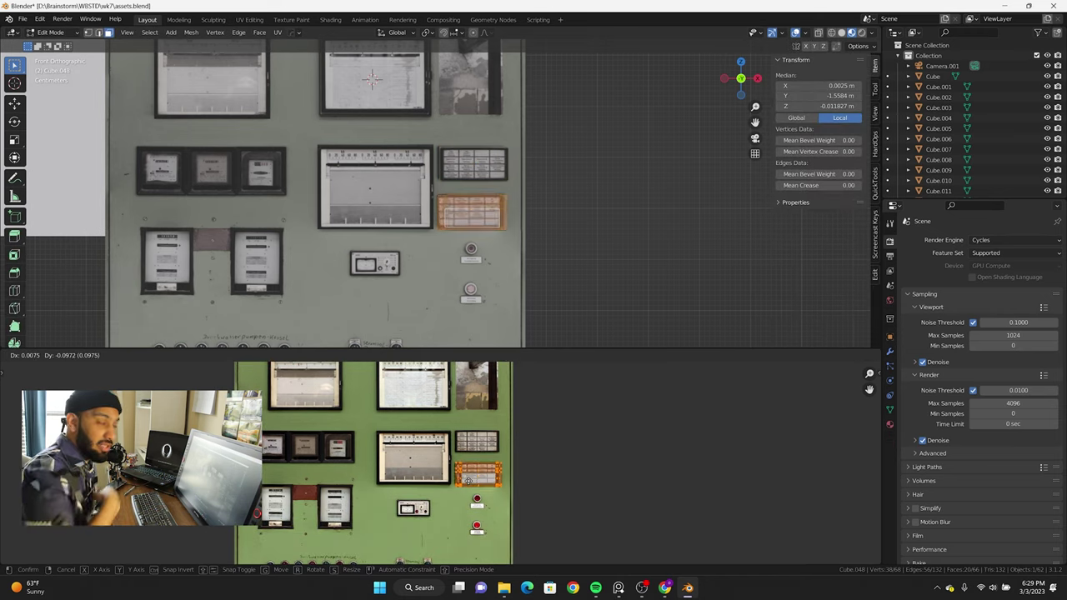
{"action": "left_click", "coordinate": [469, 481]}
{"action": "key", "text": "Tab"}
{"action": "mouse_move", "coordinate": [567, 267]}
{"action": "middle_mouse_down"}
{"action": "mouse_move", "coordinate": [548, 220]}
{"action": "mouse_move", "coordinate": [414, 198]}
{"action": "mouse_move", "coordinate": [364, 170]}
{"action": "middle_mouse_up"}
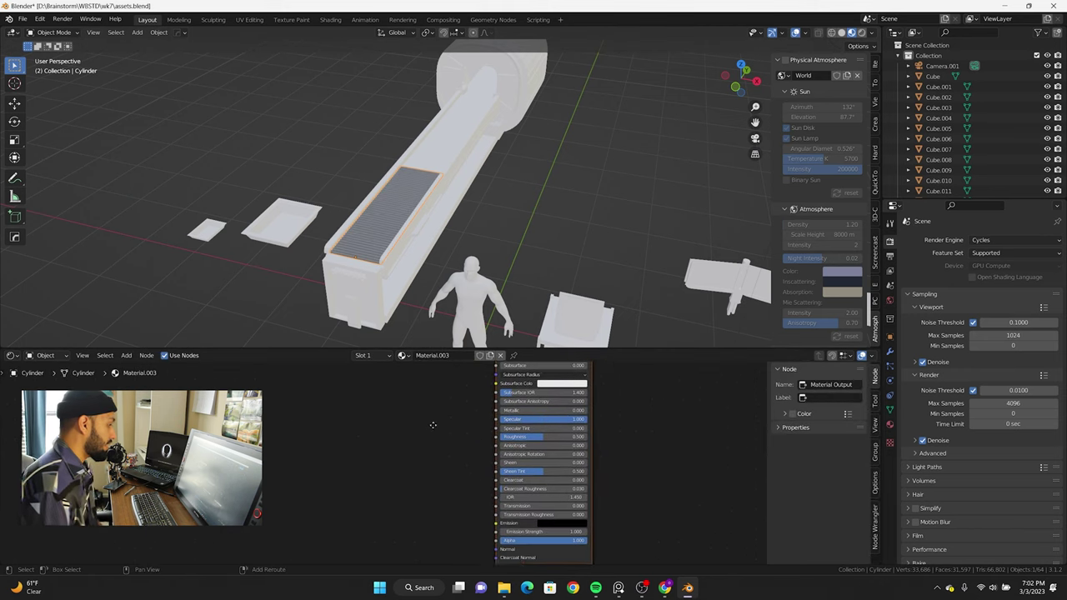
{"action": "middle_click_drag", "start_coordinate": [470, 453], "coordinate": [498, 454]}
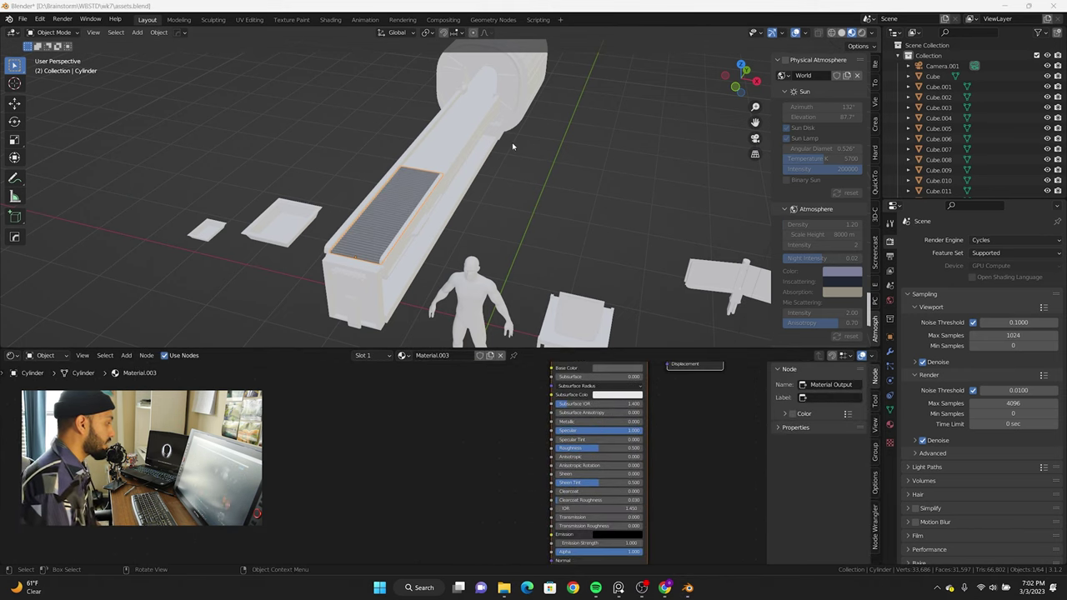
Step: Search the library for 'metal' and open the Brushed Steel material details
{"action": "type", "text": "metal"}
{"action": "key", "text": "Return"}
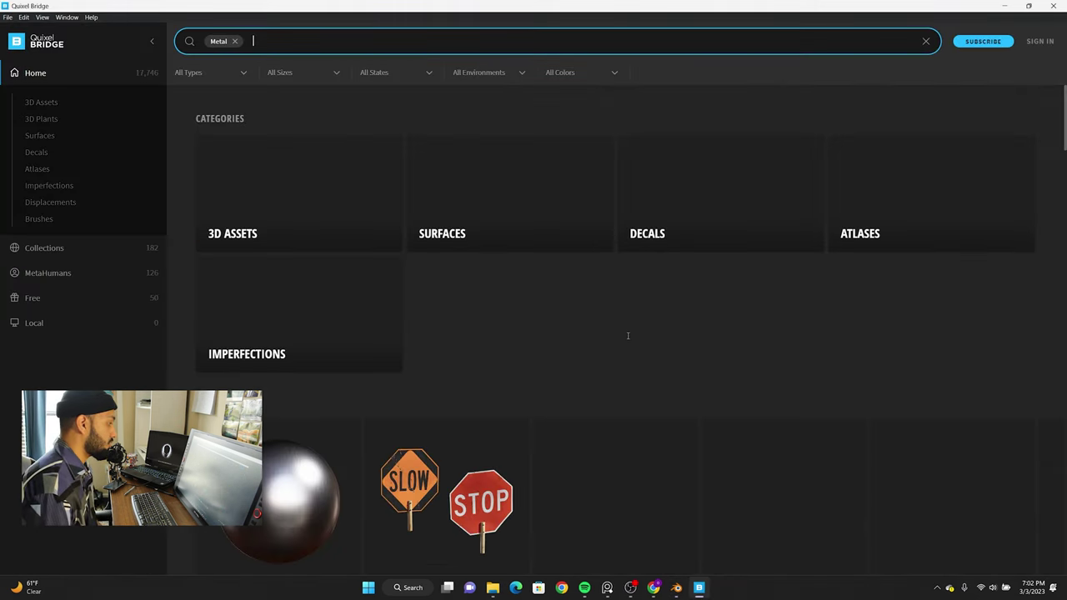
{"action": "scroll", "coordinate": [628, 336], "scroll_direction": "down", "scroll_amount": 4}
{"action": "scroll", "coordinate": [628, 336], "scroll_direction": "down", "scroll_amount": 5}
{"action": "scroll", "coordinate": [417, 337], "scroll_direction": "up", "scroll_amount": 10}
{"action": "left_click", "coordinate": [293, 340]}
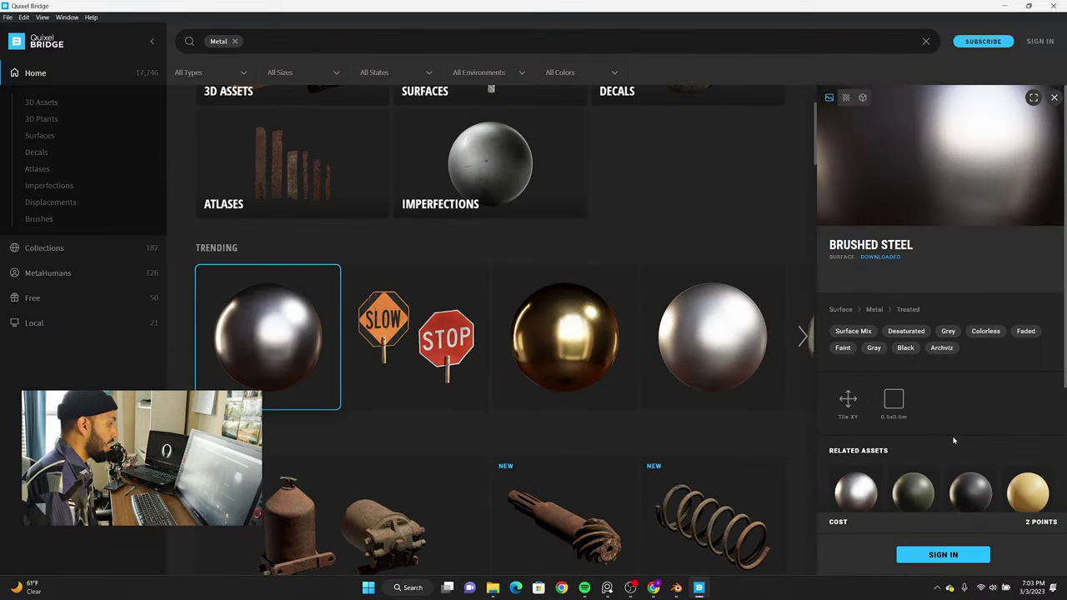
Step: Sign in to the Bridge library and open the Surfaces category
{"action": "left_click", "coordinate": [943, 554]}
{"action": "left_click", "coordinate": [436, 348]}
{"action": "left_click", "coordinate": [619, 408]}
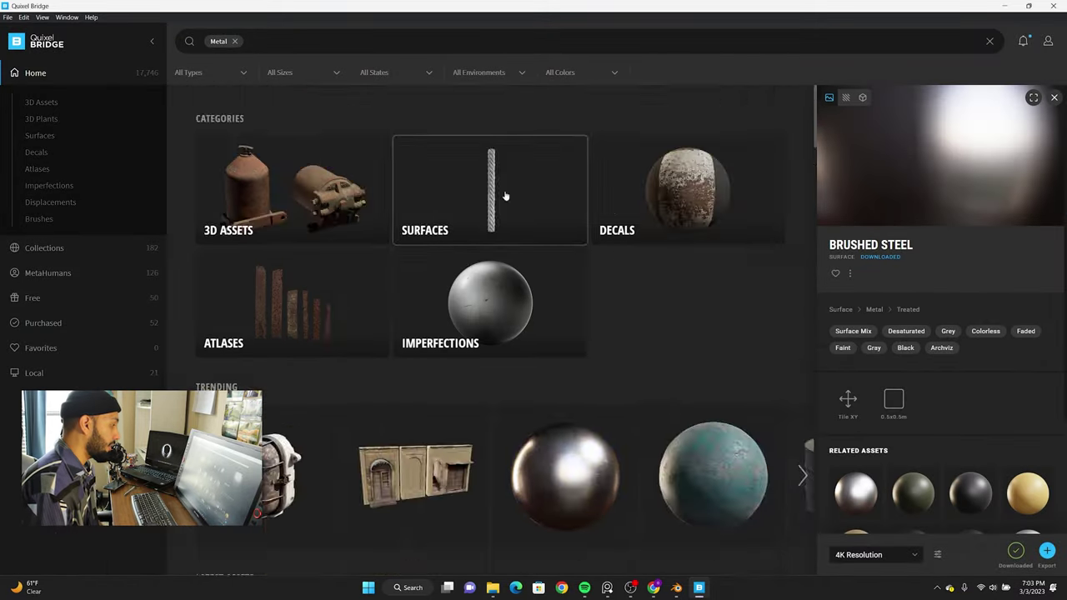
{"action": "left_click", "coordinate": [504, 196]}
Step: Select the Disposable Aluminum surface and export it to Blender
{"action": "scroll", "coordinate": [495, 191], "scroll_direction": "down", "scroll_amount": 5}
{"action": "scroll", "coordinate": [489, 195], "scroll_direction": "down", "scroll_amount": 5}
{"action": "scroll", "coordinate": [481, 207], "scroll_direction": "down", "scroll_amount": 5}
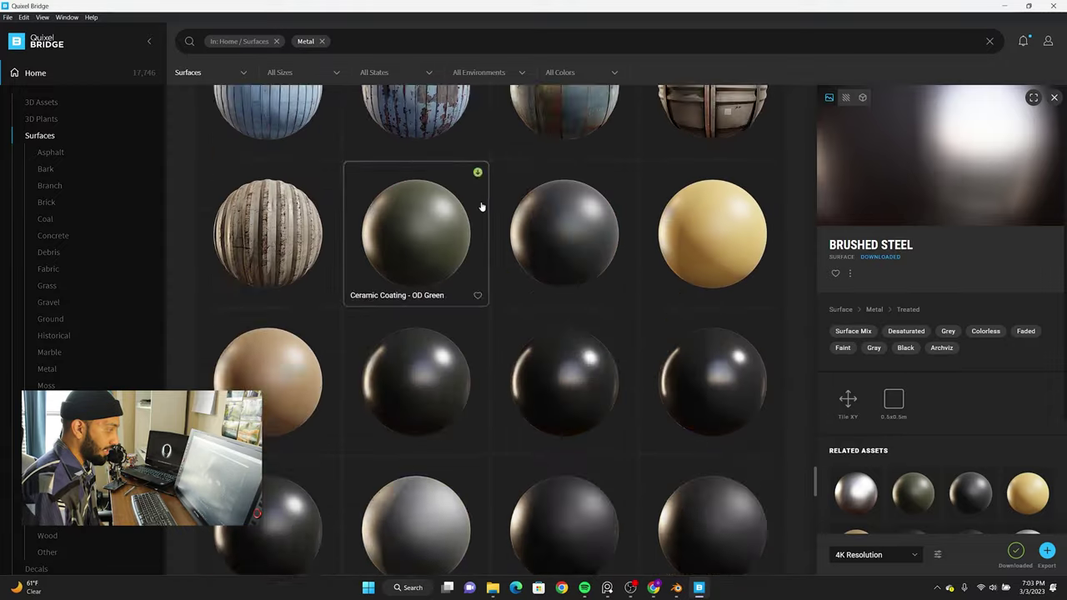
{"action": "scroll", "coordinate": [481, 207], "scroll_direction": "down", "scroll_amount": 5}
{"action": "left_click", "coordinate": [737, 435]}
{"action": "left_click", "coordinate": [1015, 551]}
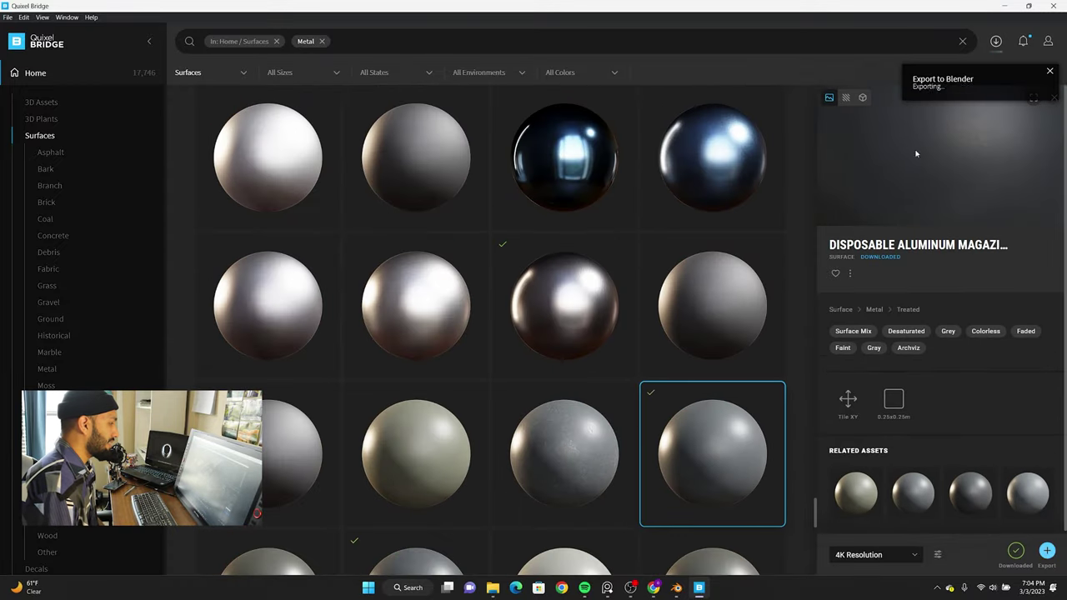
Step: Inspect the slats' aluminium texture nodes and their array setup
{"action": "scroll", "coordinate": [612, 89], "scroll_direction": "up", "scroll_amount": 5}
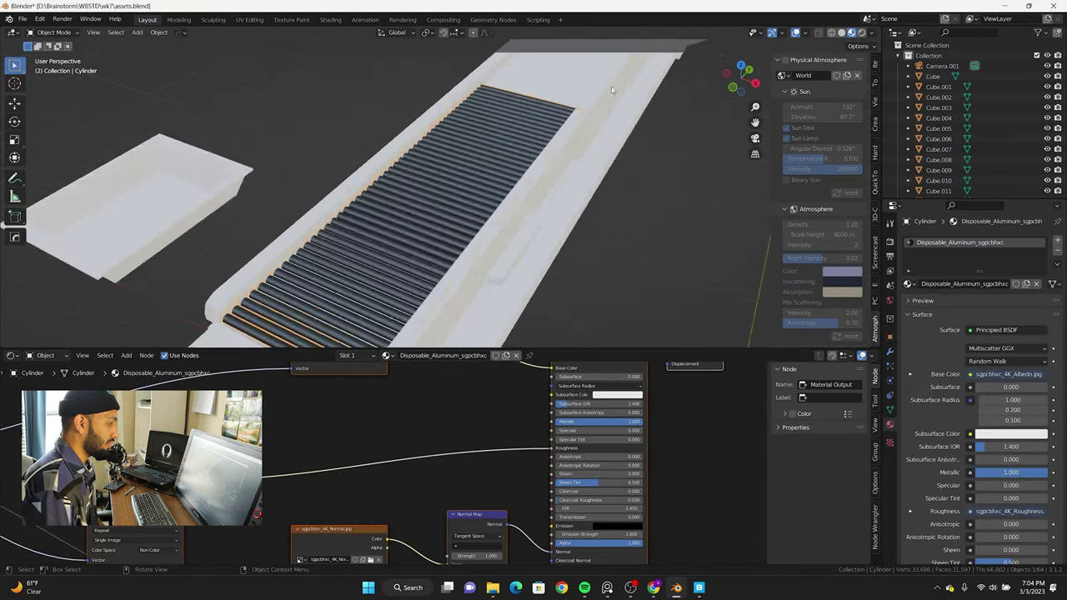
{"action": "scroll", "coordinate": [612, 89], "scroll_direction": "down", "scroll_amount": 5}
{"action": "middle_click_drag", "start_coordinate": [250, 434], "coordinate": [338, 408]}
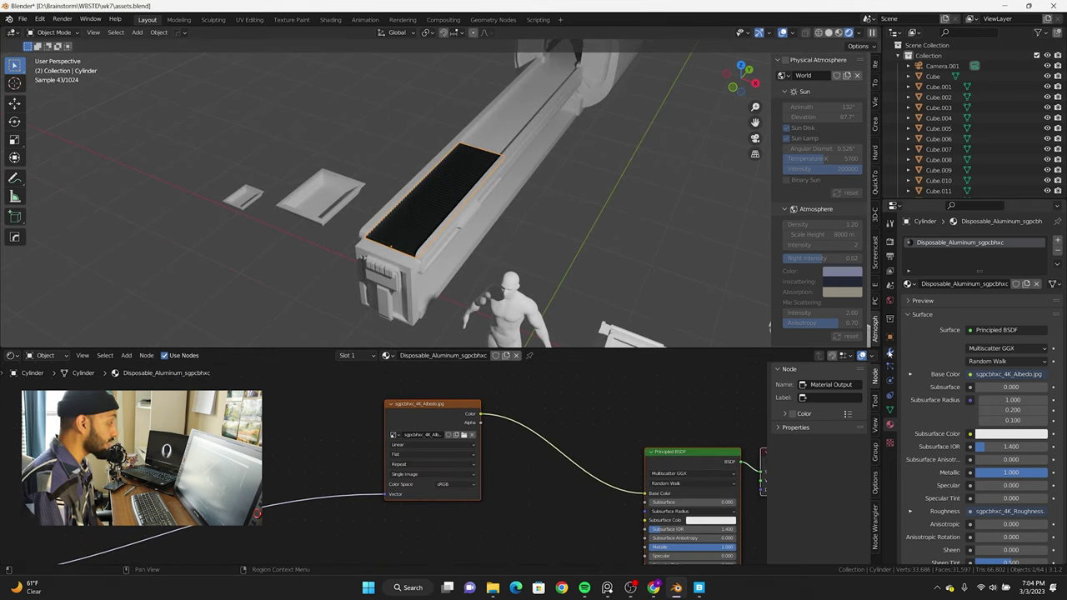
{"action": "left_click", "coordinate": [890, 352]}
Step: Link the aluminium material onto the scanner base block
{"action": "mouse_move", "coordinate": [517, 250]}
{"action": "middle_mouse_down"}
{"action": "mouse_move", "coordinate": [541, 243]}
{"action": "mouse_move", "coordinate": [679, 103]}
{"action": "middle_mouse_up"}
{"action": "left_click", "coordinate": [541, 244], "text": "shift"}
{"action": "key", "text": "ctrl+l"}
{"action": "left_click", "coordinate": [500, 179]}
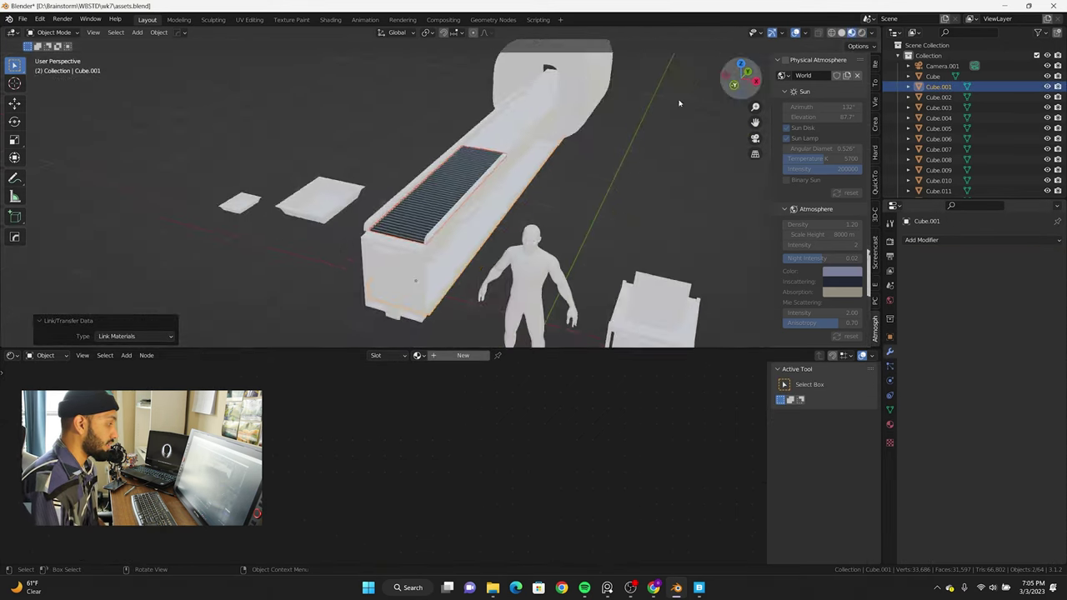
{"action": "left_click", "coordinate": [963, 309]}
Step: Apply cube-projected UVs to the base, then browse Bridge for another metal
{"action": "right_click", "coordinate": [516, 241]}
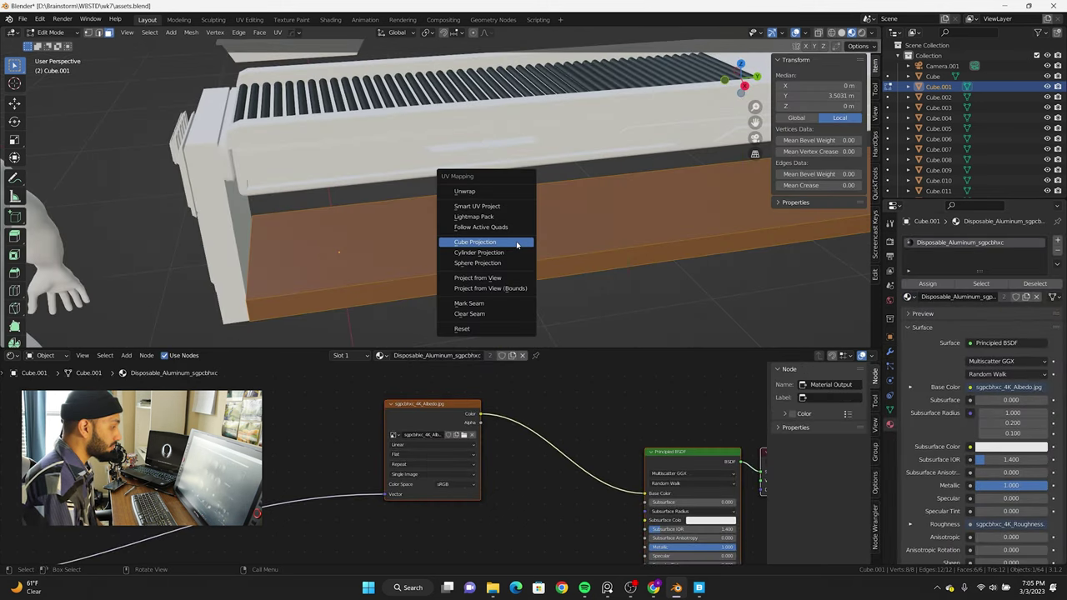
{"action": "key", "text": "alt+Tab"}
{"action": "scroll", "coordinate": [506, 393], "scroll_direction": "down", "scroll_amount": 3}
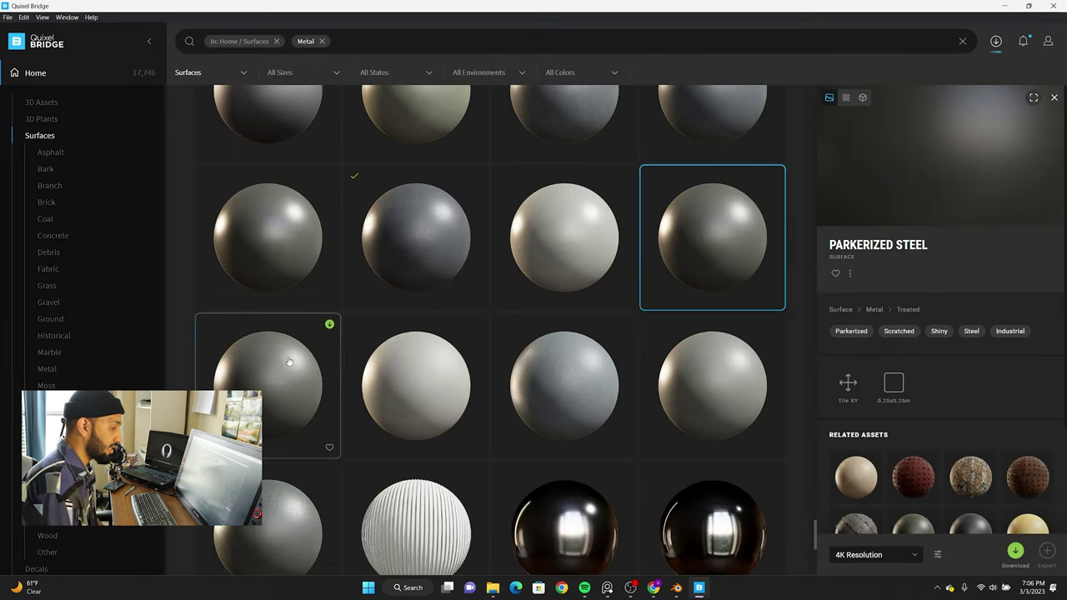
{"action": "scroll", "coordinate": [506, 393], "scroll_direction": "down", "scroll_amount": 3}
Step: Export Parkerized Steel and insert a brightening RGB Curves node before its Base Color
{"action": "left_click", "coordinate": [1048, 552]}
{"action": "key", "text": "alt+Tab"}
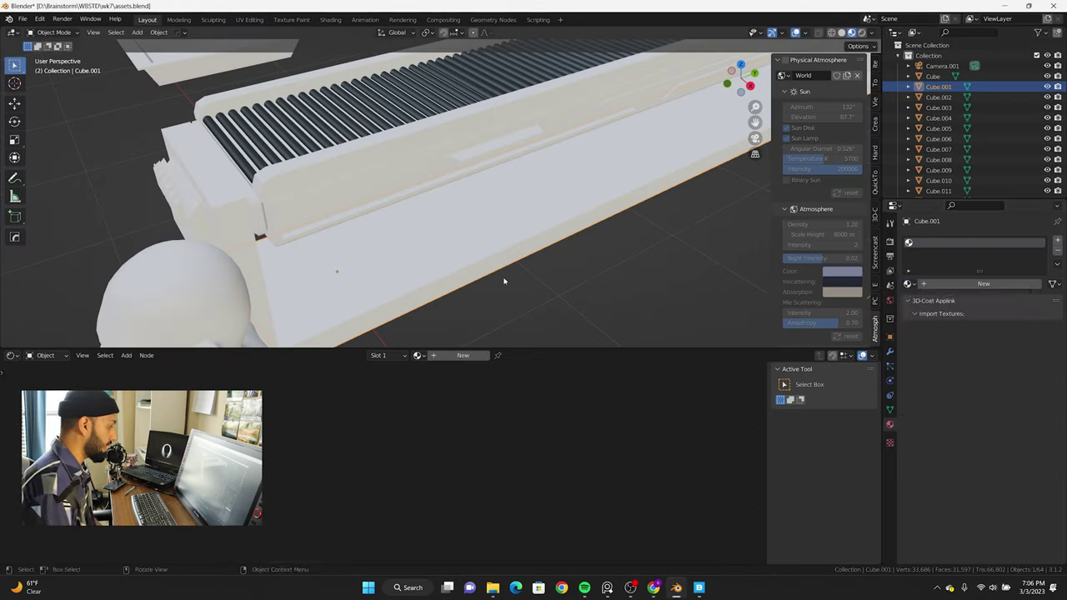
{"action": "key", "text": "Home"}
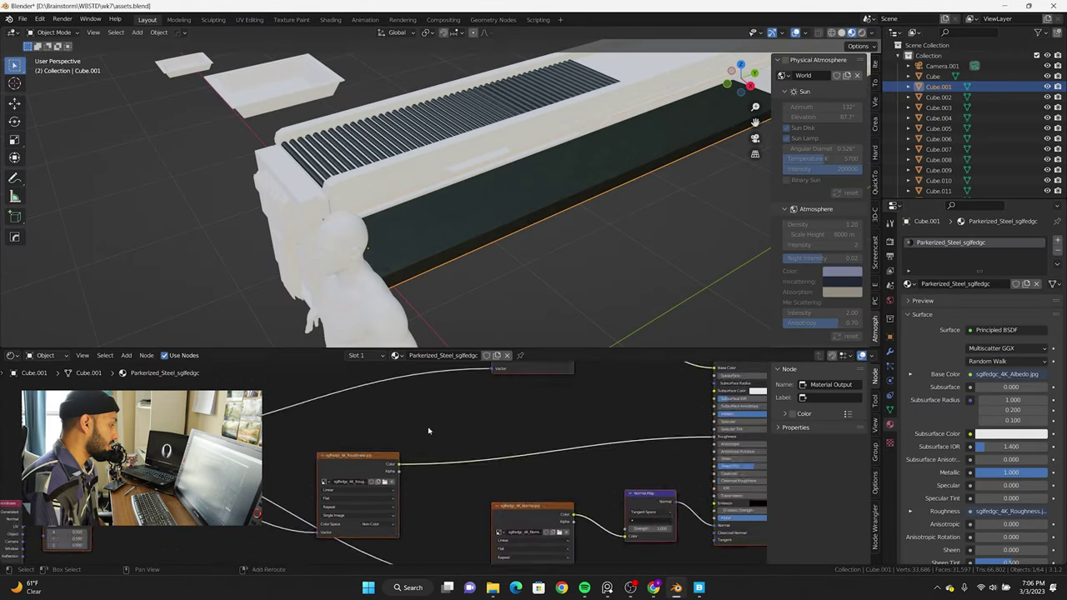
{"action": "key", "text": "shift+a"}
{"action": "left_click", "coordinate": [414, 458]}
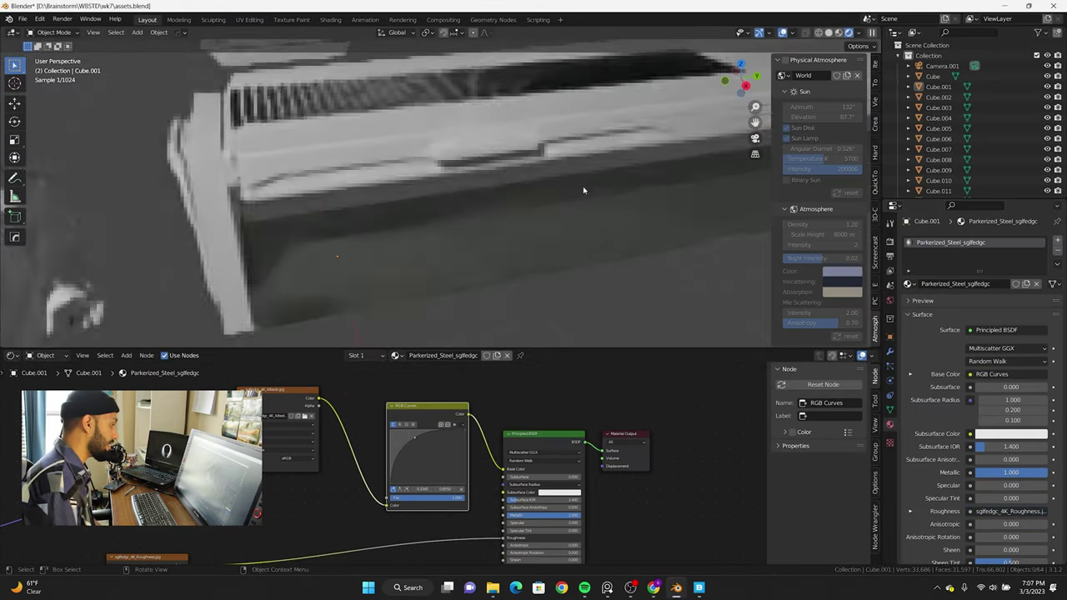
{"action": "middle_click_drag", "start_coordinate": [583, 186], "coordinate": [533, 250]}
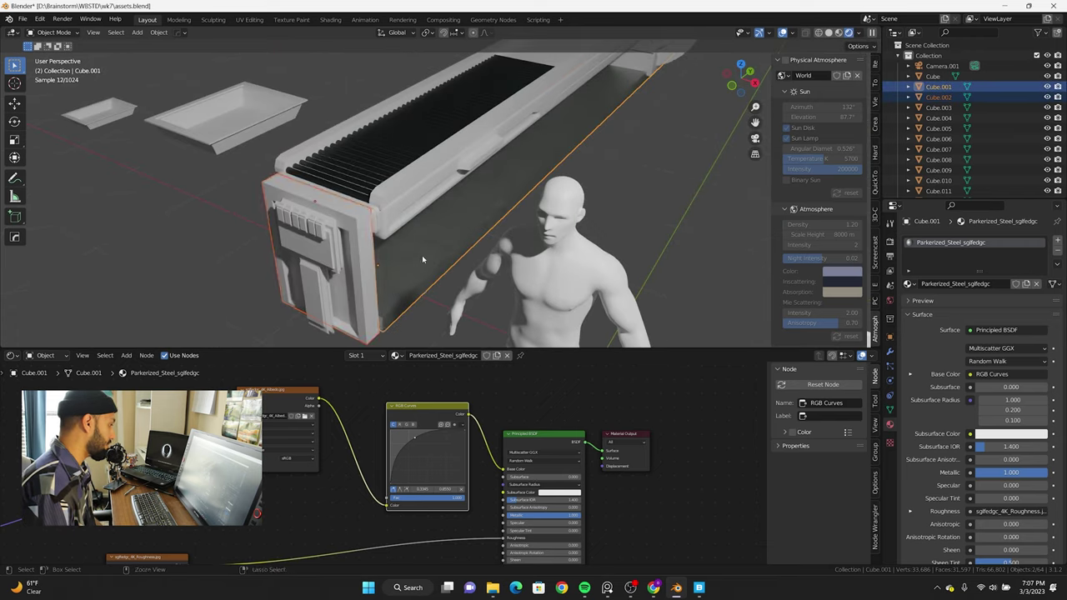
{"action": "middle_click_drag", "start_coordinate": [384, 223], "coordinate": [418, 203]}
{"action": "left_click", "coordinate": [467, 200]}
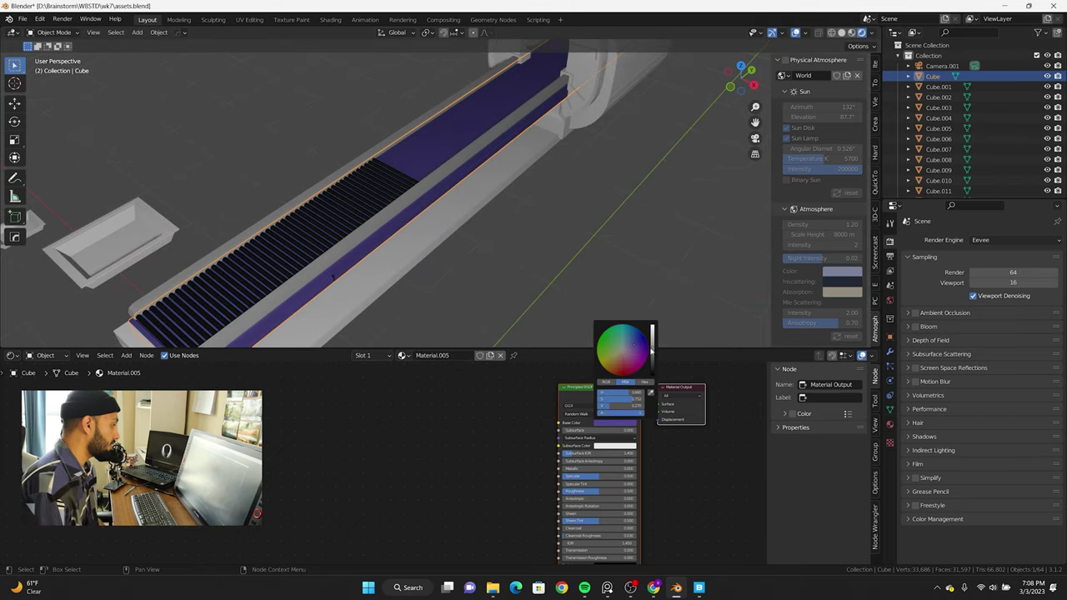
Step: Check the scanner's front pieces, base and ring, and show the ring's material settings
{"action": "middle_click_drag", "start_coordinate": [334, 275], "coordinate": [400, 217]}
{"action": "left_click", "coordinate": [463, 223]}
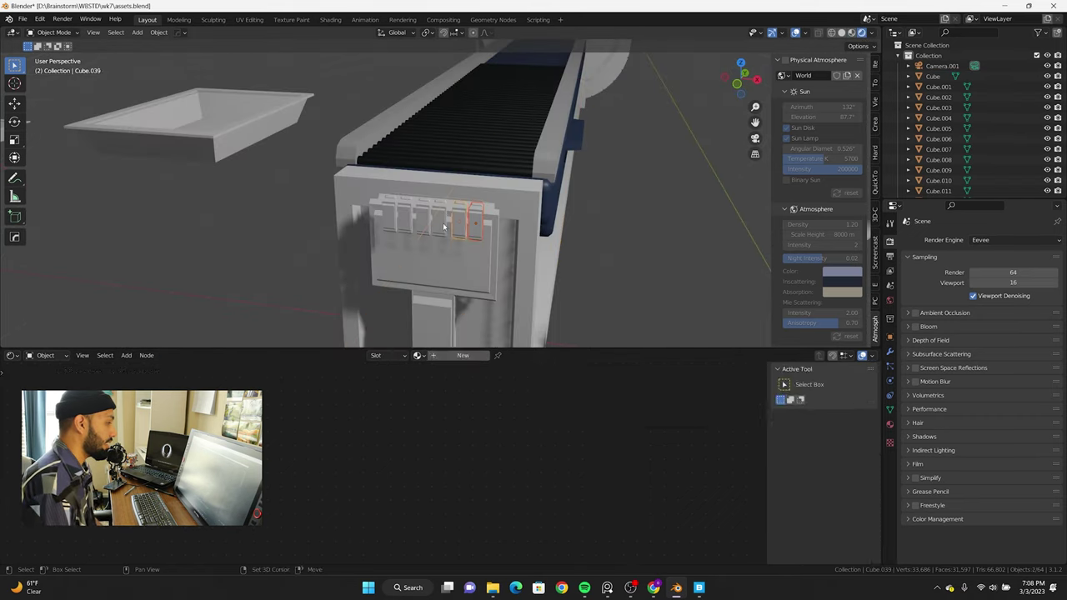
{"action": "left_click", "coordinate": [441, 230]}
{"action": "scroll", "coordinate": [440, 230], "scroll_direction": "down", "scroll_amount": 5}
{"action": "middle_click_drag", "start_coordinate": [440, 229], "coordinate": [451, 204]}
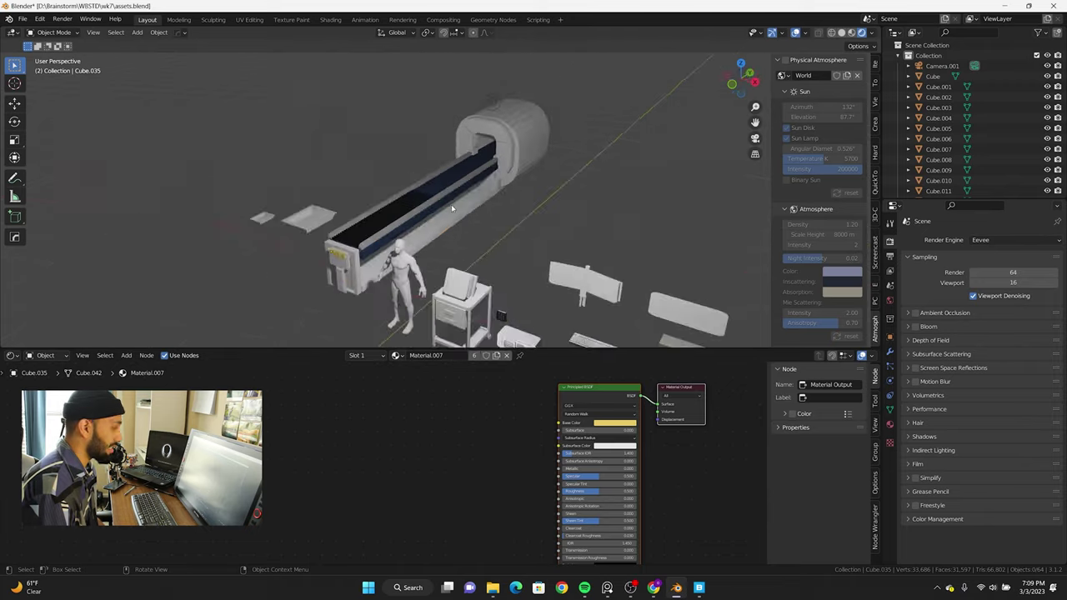
{"action": "scroll", "coordinate": [451, 204], "scroll_direction": "up", "scroll_amount": 5}
{"action": "scroll", "coordinate": [557, 241], "scroll_direction": "down", "scroll_amount": 4}
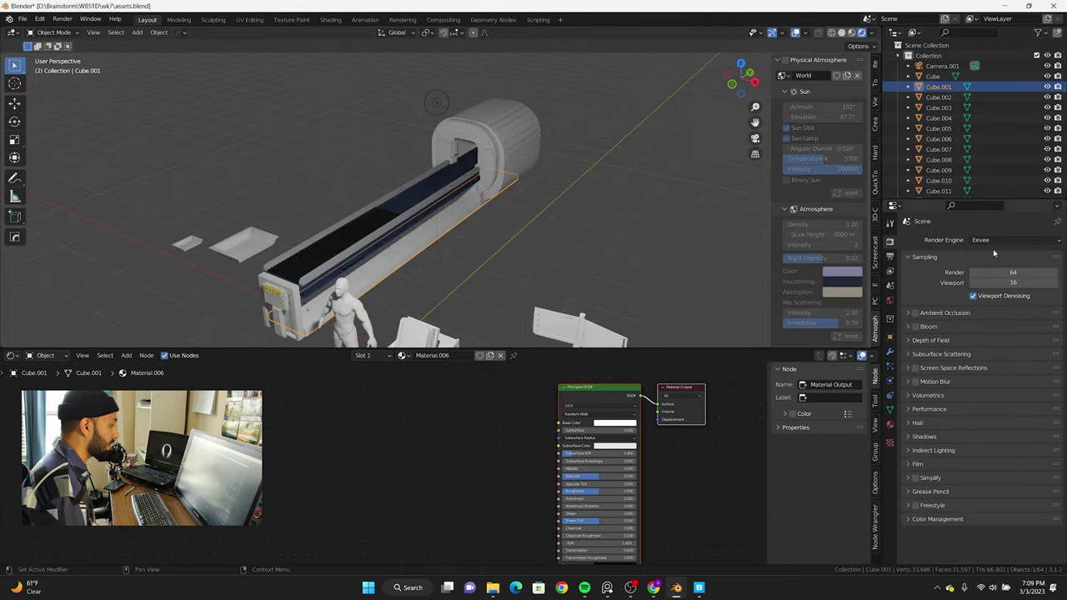
{"action": "scroll", "coordinate": [466, 167], "scroll_direction": "up", "scroll_amount": 5}
{"action": "left_click", "coordinate": [369, 220]}
{"action": "left_click", "coordinate": [890, 424]}
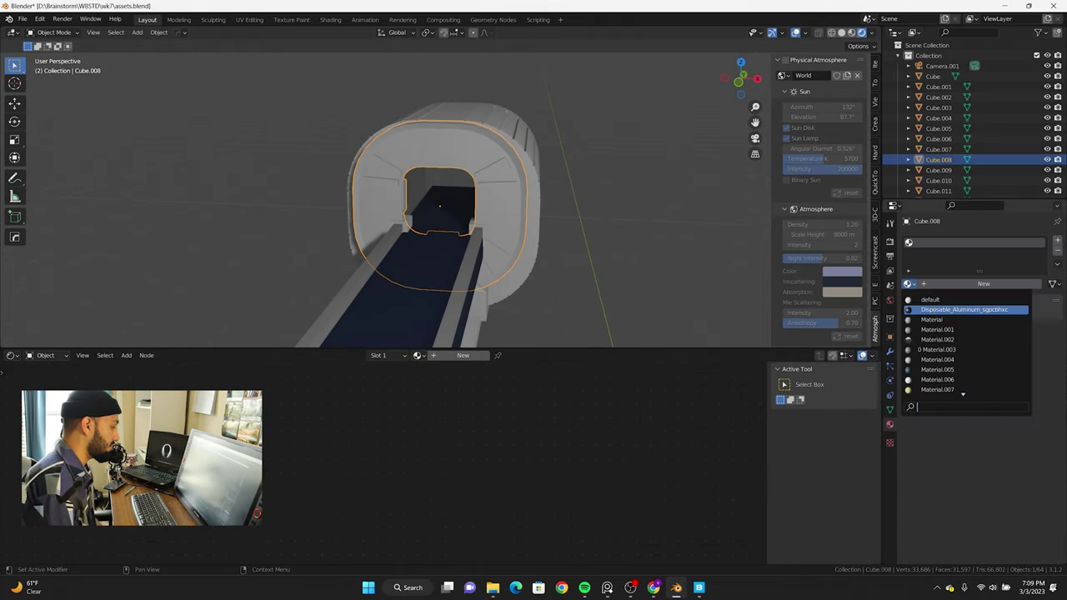
Step: Give the outer drum Cube.006 its own single-user copy of the aluminium material
{"action": "left_click", "coordinate": [471, 186]}
{"action": "middle_click_drag", "start_coordinate": [471, 186], "coordinate": [509, 359]}
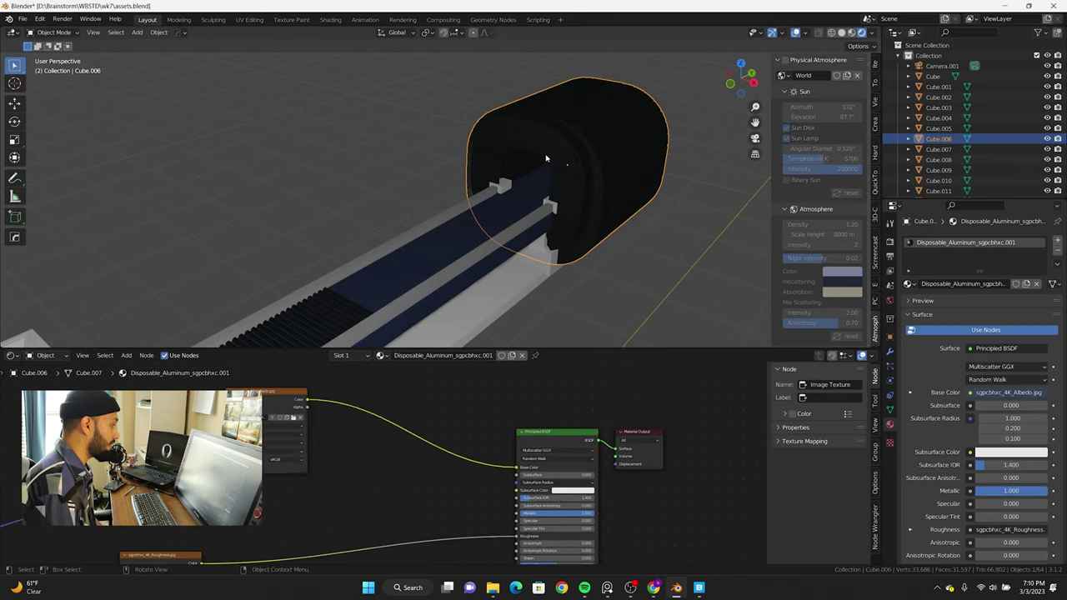
{"action": "left_click", "coordinate": [572, 172]}
{"action": "key", "text": "KP_Divide"}
{"action": "key", "text": "KP_Divide"}
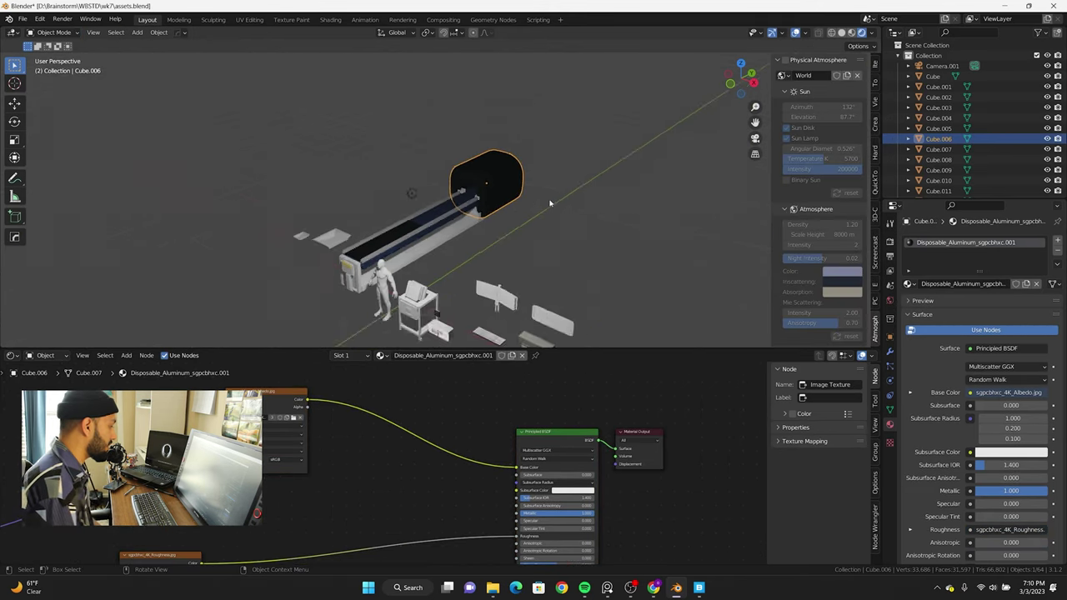
{"action": "key", "text": "shift+a"}
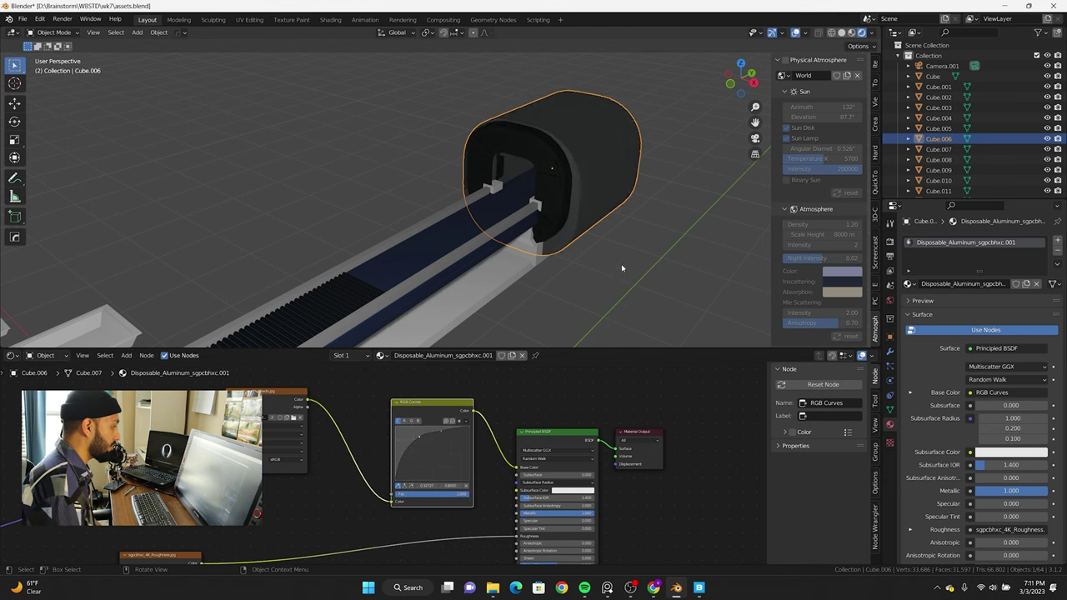
Step: Select the scanner's outer drum and enter Edit Mode on its geometry
{"action": "middle_click_drag", "start_coordinate": [621, 268], "coordinate": [634, 239]}
{"action": "left_click", "coordinate": [484, 217]}
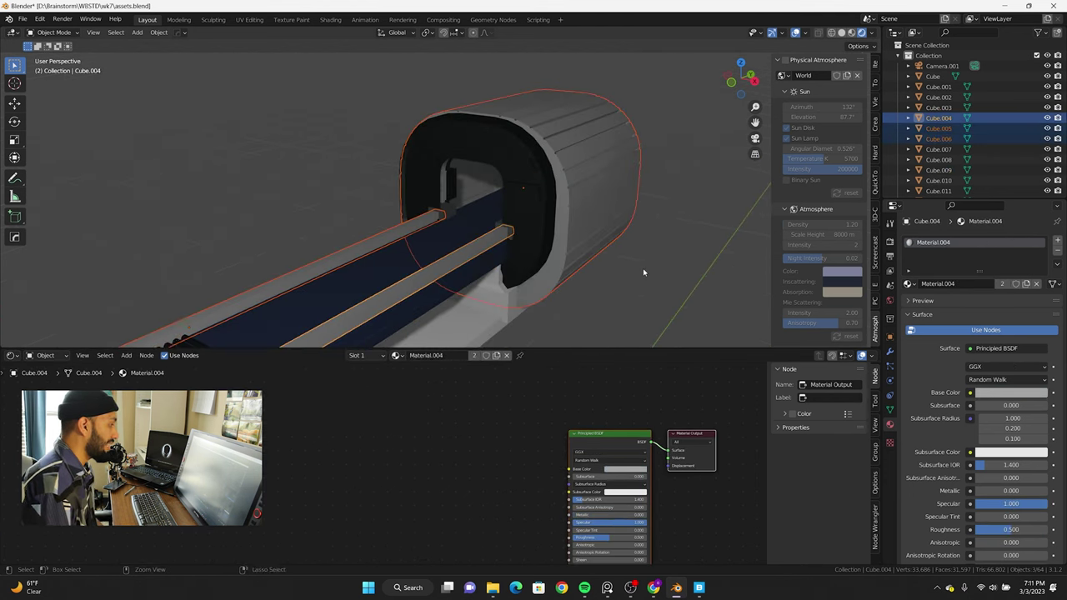
{"action": "left_click", "coordinate": [536, 250]}
{"action": "middle_click_drag", "start_coordinate": [562, 253], "coordinate": [442, 231]}
{"action": "key", "text": "Tab"}
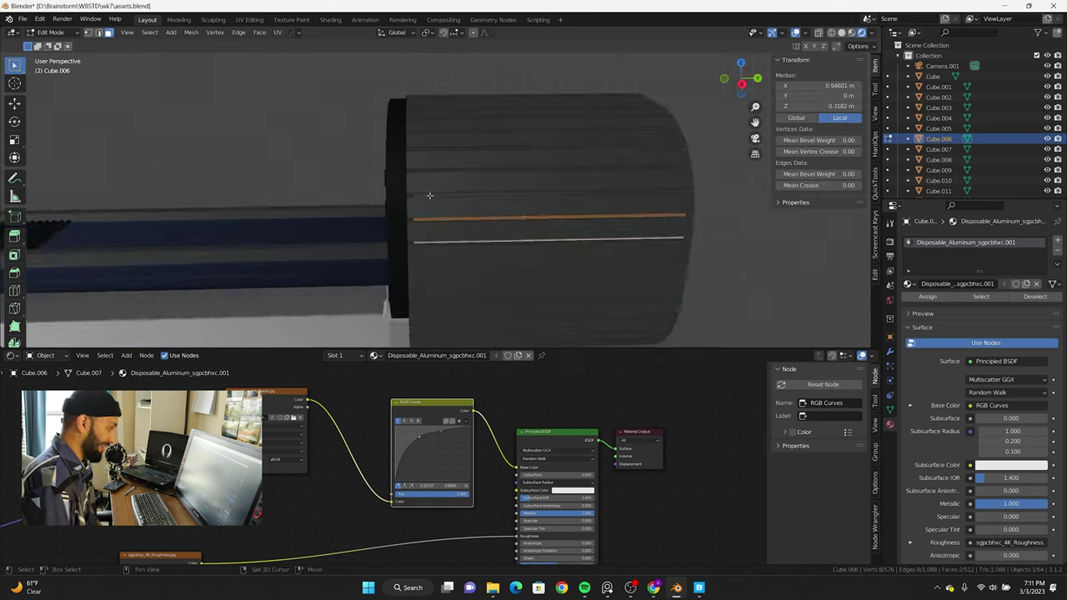
{"action": "mouse_move", "coordinate": [429, 195]}
{"action": "middle_mouse_down"}
{"action": "mouse_move", "coordinate": [483, 231]}
{"action": "mouse_move", "coordinate": [512, 198]}
{"action": "mouse_move", "coordinate": [512, 136]}
{"action": "mouse_move", "coordinate": [520, 275]}
{"action": "mouse_move", "coordinate": [560, 216]}
{"action": "mouse_move", "coordinate": [466, 208]}
{"action": "mouse_move", "coordinate": [434, 192]}
{"action": "middle_mouse_up"}
Step: Add a second material slot and assign Disposable_Aluminum to the drum's thin strips
{"action": "left_click", "coordinate": [1058, 243]}
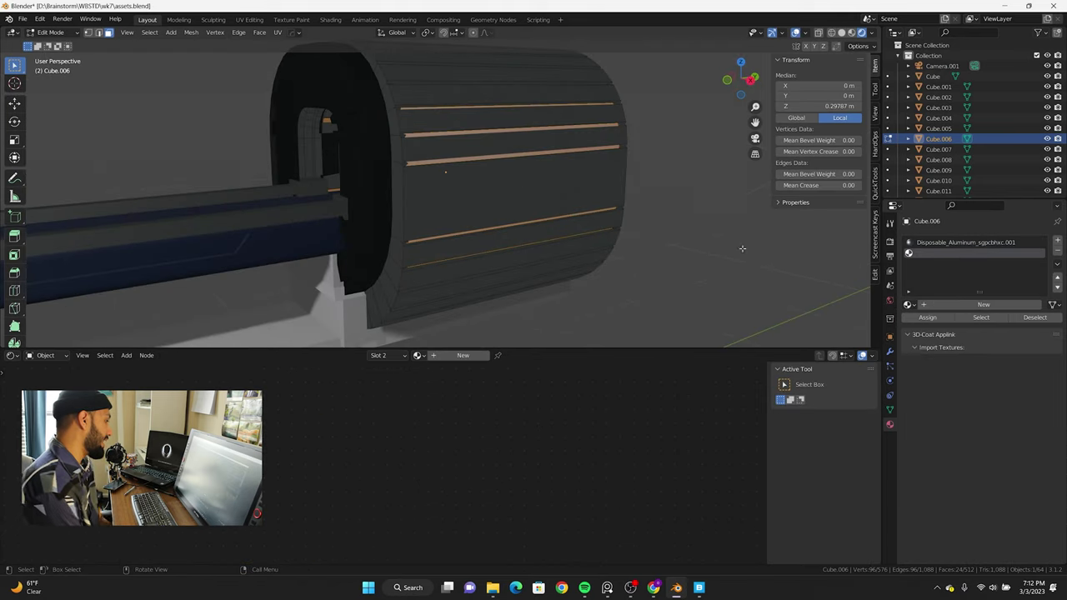
{"action": "key", "text": "Tab"}
{"action": "left_click", "coordinate": [909, 304]}
{"action": "left_click", "coordinate": [963, 331]}
{"action": "key", "text": "ctrl+z"}
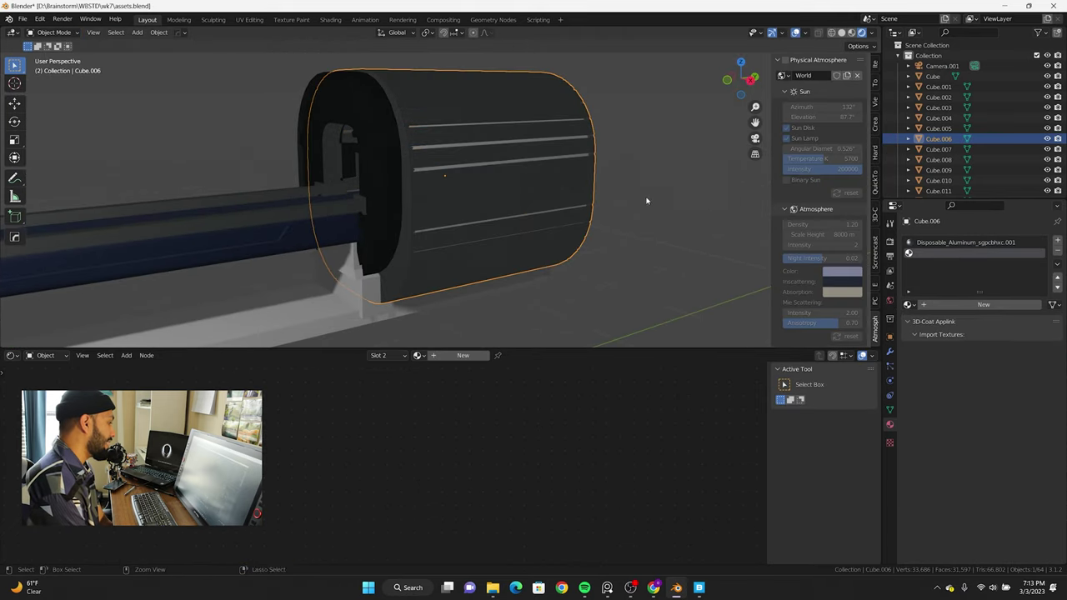
{"action": "key", "text": "Tab"}
{"action": "left_click", "coordinate": [909, 305]}
{"action": "left_click", "coordinate": [963, 330]}
{"action": "key", "text": "z"}
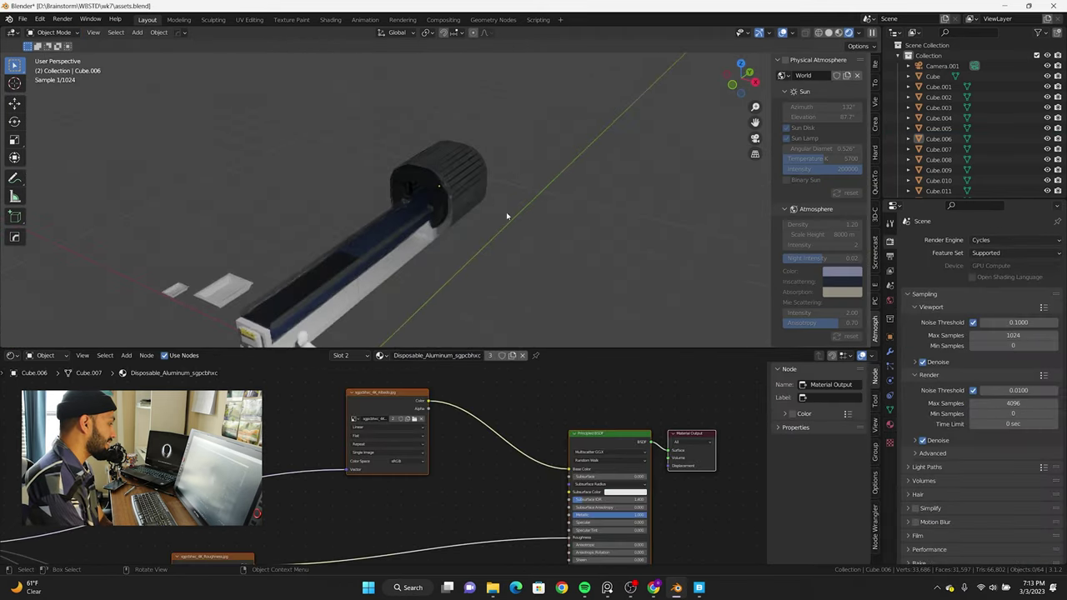
Step: Link the drum's material onto another scanner part with Ctrl+L
{"action": "middle_click_drag", "start_coordinate": [507, 215], "coordinate": [419, 236]}
{"action": "left_click", "coordinate": [420, 242]}
{"action": "scroll", "coordinate": [487, 229], "scroll_direction": "down", "scroll_amount": 3}
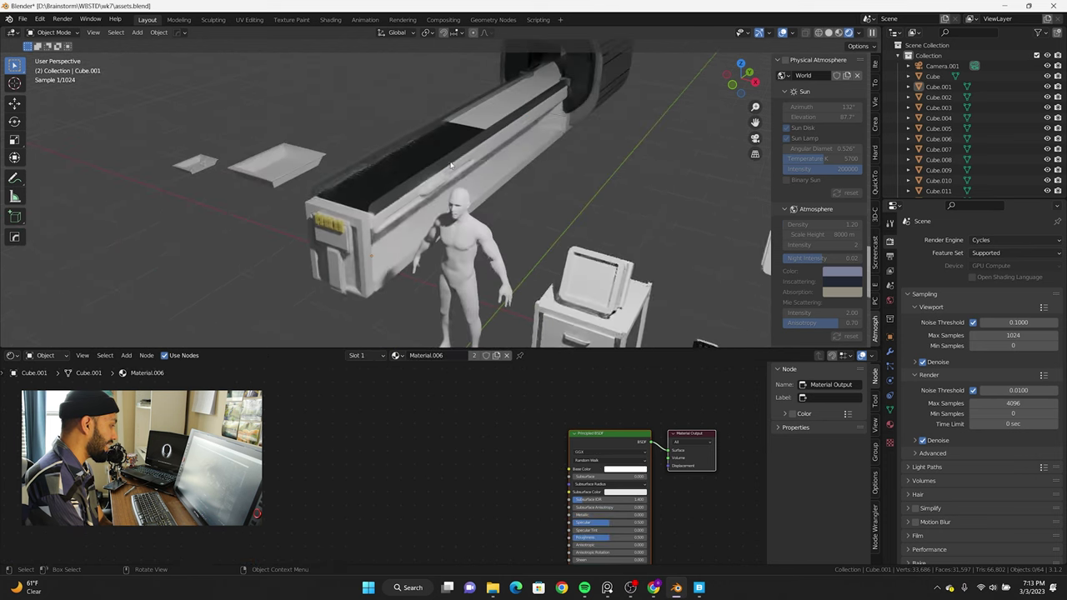
{"action": "left_click", "coordinate": [479, 187]}
Step: Export the Quixel Aluminum material from Bridge onto the cart, Cube.012
{"action": "scroll", "coordinate": [479, 187], "scroll_direction": "down", "scroll_amount": 2}
{"action": "scroll", "coordinate": [479, 187], "scroll_direction": "up", "scroll_amount": 3}
{"action": "scroll", "coordinate": [478, 187], "scroll_direction": "up", "scroll_amount": 2}
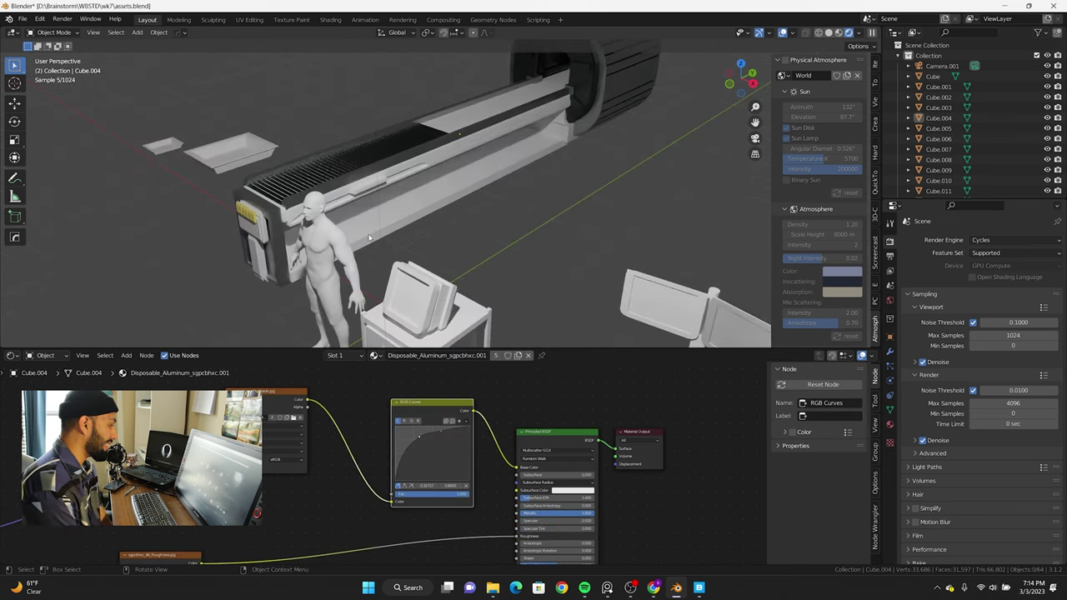
{"action": "scroll", "coordinate": [478, 187], "scroll_direction": "down", "scroll_amount": 4}
{"action": "scroll", "coordinate": [479, 187], "scroll_direction": "up", "scroll_amount": 4}
{"action": "left_click", "coordinate": [701, 595]}
{"action": "scroll", "coordinate": [433, 236], "scroll_direction": "down", "scroll_amount": 1}
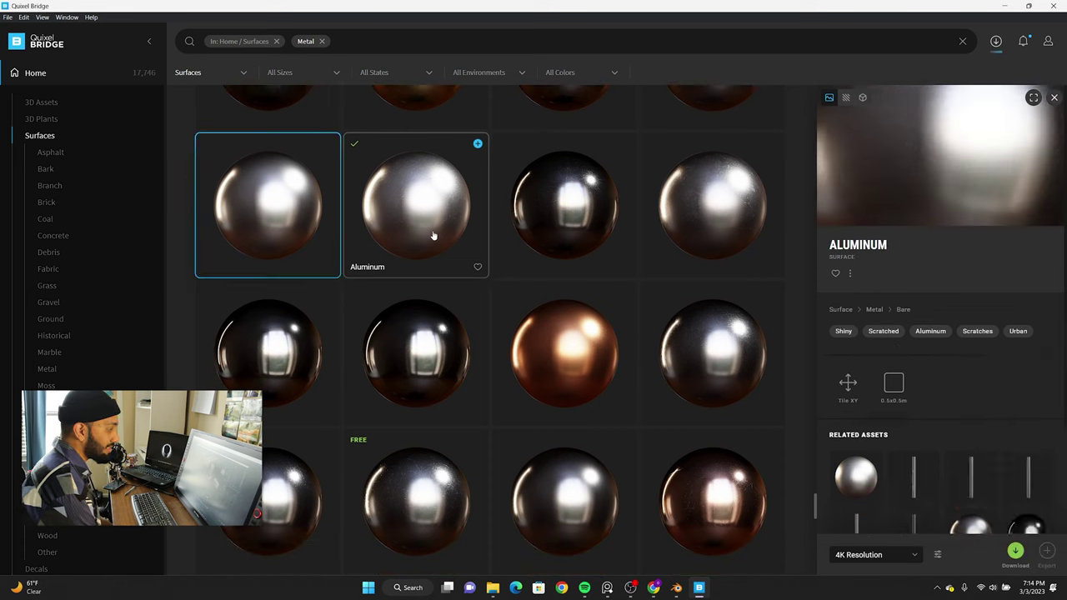
{"action": "left_click", "coordinate": [1004, 7]}
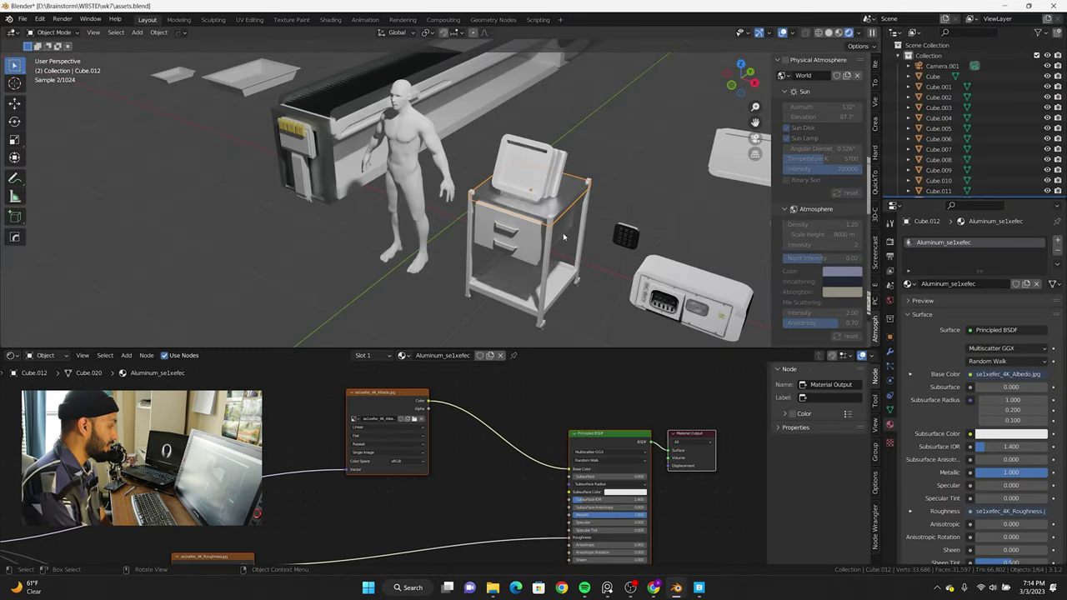
Step: Select the scanner shell, Cube.008, and enter Edit Mode
{"action": "left_click", "coordinate": [500, 267]}
{"action": "scroll", "coordinate": [481, 222], "scroll_direction": "up", "scroll_amount": 3}
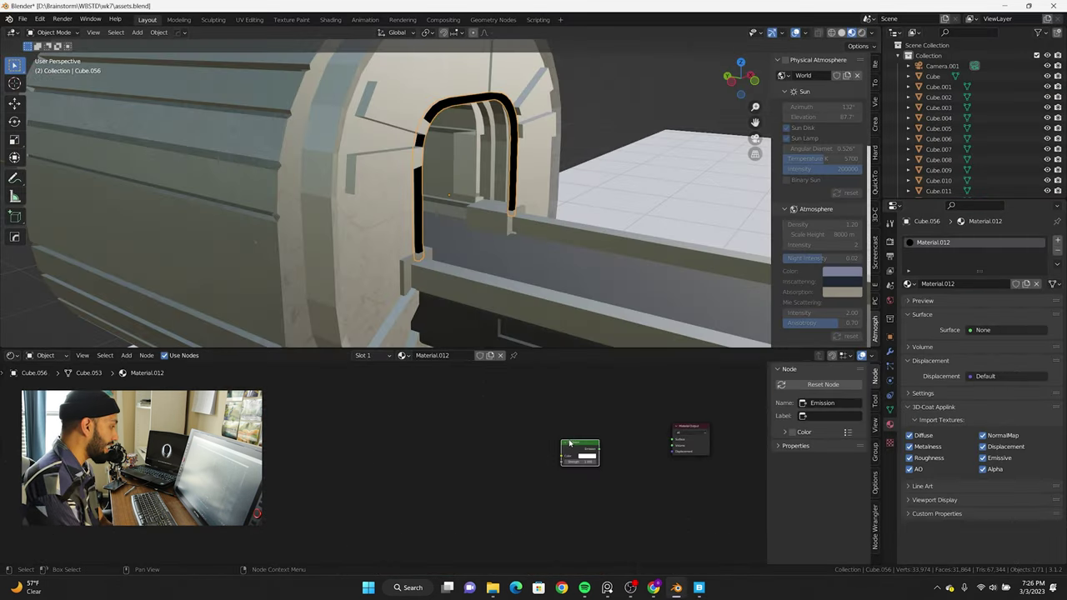
{"action": "scroll", "coordinate": [586, 138], "scroll_direction": "down", "scroll_amount": 6}
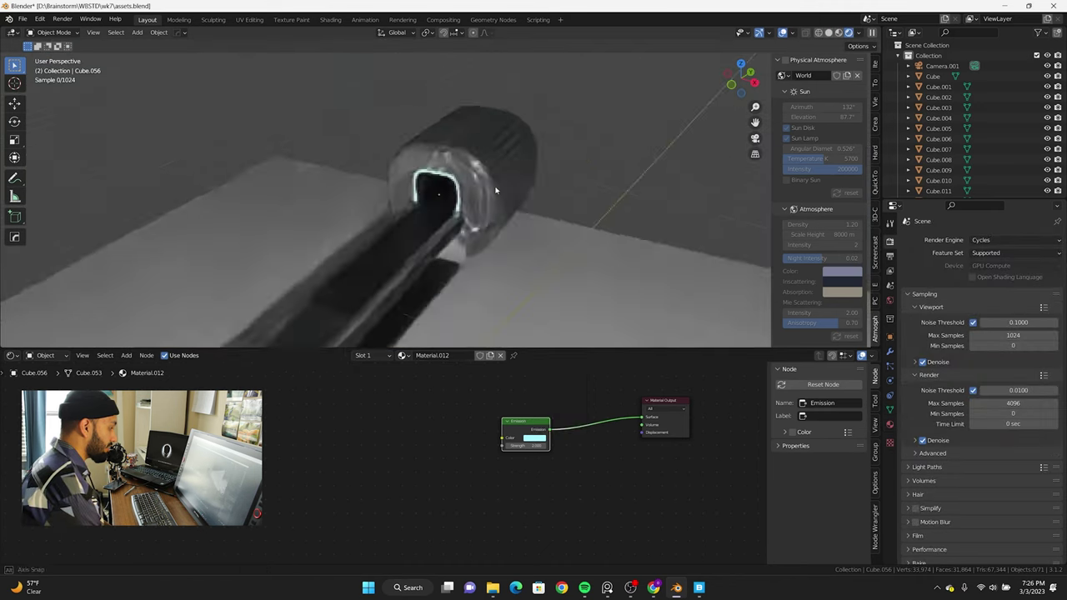
{"action": "scroll", "coordinate": [533, 161], "scroll_direction": "down", "scroll_amount": 3}
{"action": "scroll", "coordinate": [359, 216], "scroll_direction": "up", "scroll_amount": 5}
{"action": "middle_click_drag", "start_coordinate": [359, 216], "coordinate": [367, 167]}
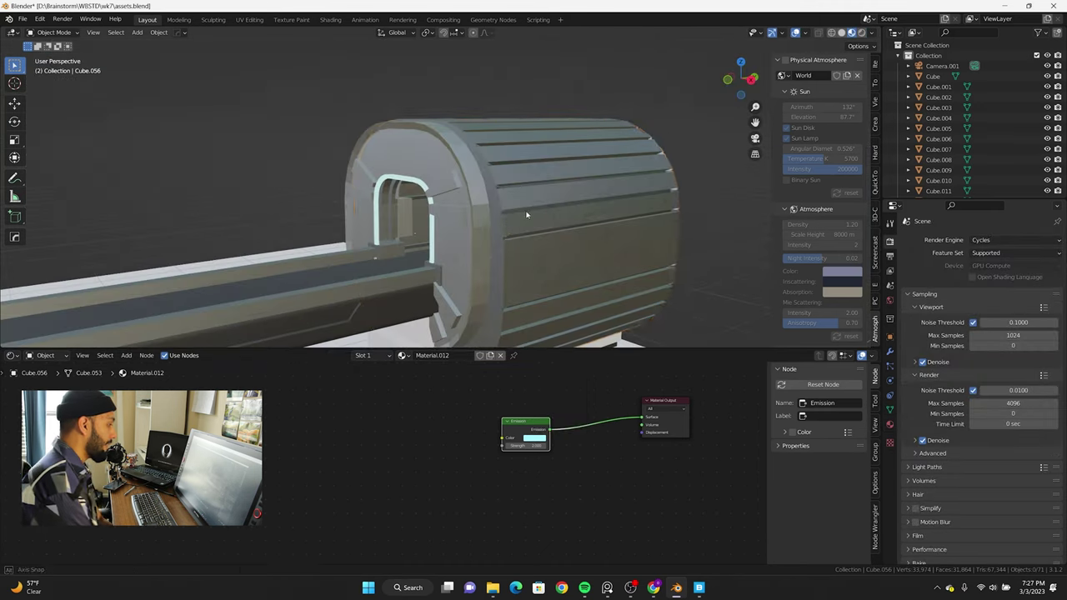
{"action": "left_click", "coordinate": [367, 150]}
{"action": "key", "text": "Tab"}
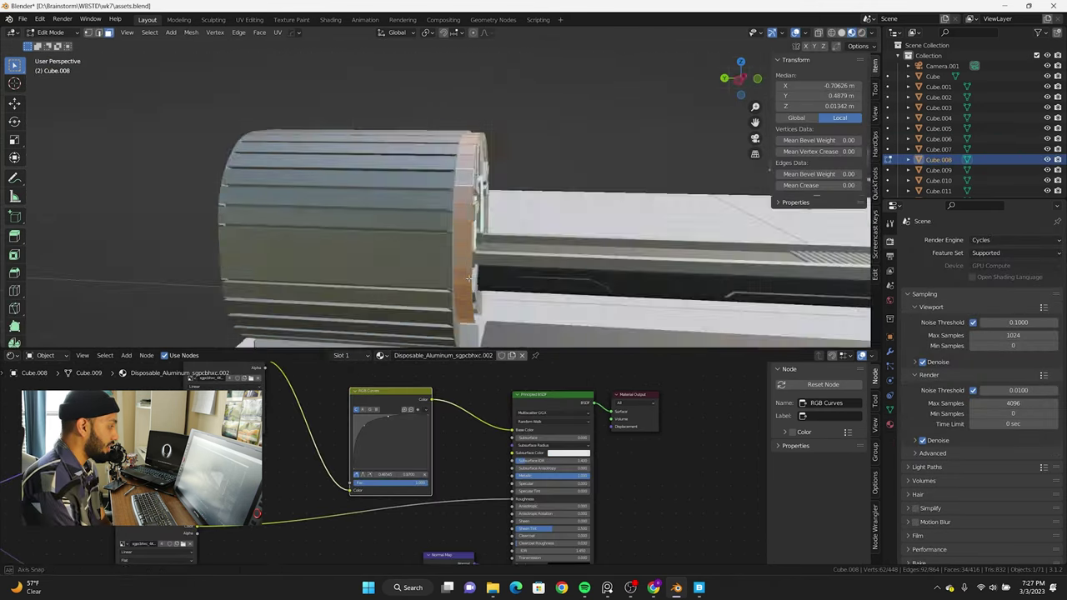
Step: Duplicate the front rim faces into a separate rim piece
{"action": "middle_click_drag", "start_coordinate": [397, 175], "coordinate": [483, 150]}
{"action": "key", "text": "shift+d"}
{"action": "key", "text": "Escape"}
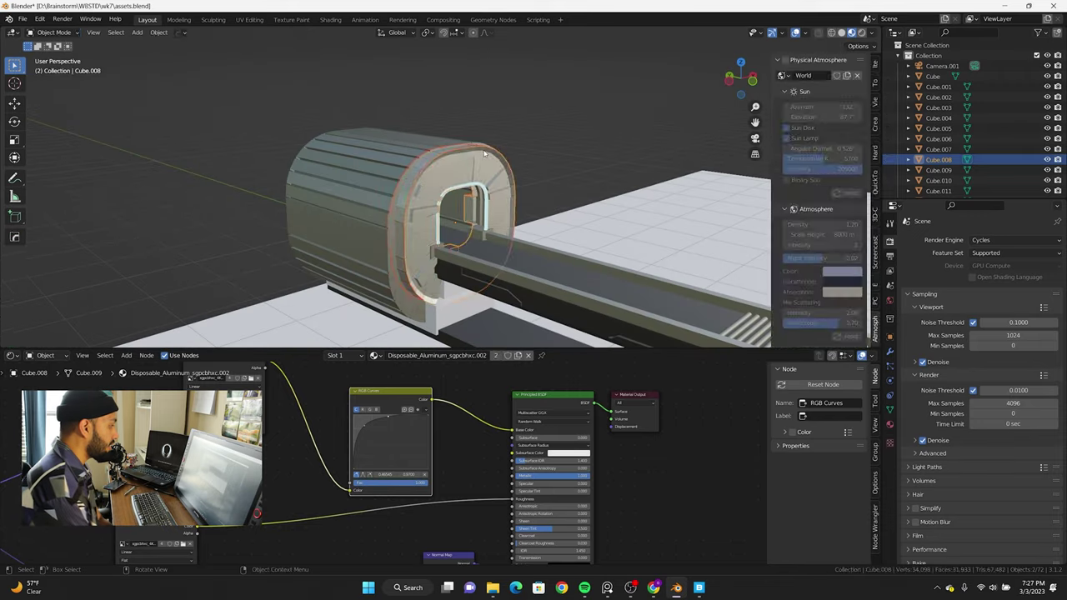
{"action": "left_click", "coordinate": [426, 187]}
{"action": "mouse_move", "coordinate": [414, 176]}
{"action": "middle_mouse_down"}
{"action": "mouse_move", "coordinate": [426, 188]}
{"action": "mouse_move", "coordinate": [486, 153]}
{"action": "middle_mouse_up"}
Step: Scale the new rim piece to 0.678 along Y
{"action": "key", "text": "Escape"}
{"action": "key", "text": "s"}
{"action": "key", "text": "y"}
{"action": "left_click", "coordinate": [430, 167]}
Step: Check the glowing rim in Rendered shading and select the large base object
{"action": "key", "text": "z"}
{"action": "scroll", "coordinate": [479, 187], "scroll_direction": "down", "scroll_amount": 5}
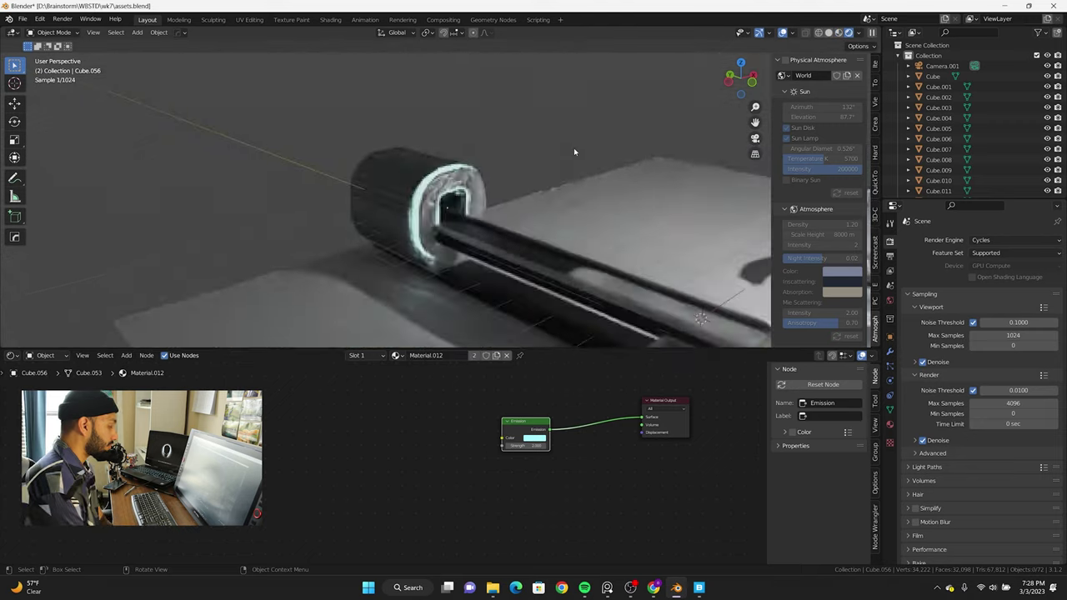
{"action": "middle_click_drag", "start_coordinate": [574, 148], "coordinate": [511, 155]}
{"action": "left_click", "coordinate": [472, 174]}
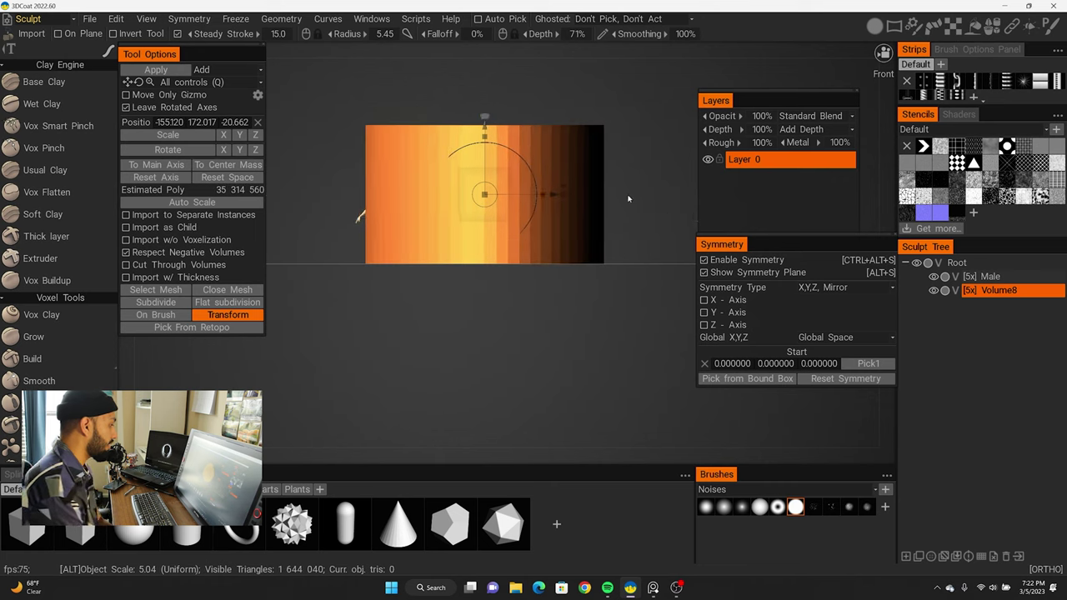
Step: From Top view, slide the disc along X and slightly resize the cylinder
{"action": "left_click_drag", "start_coordinate": [628, 307], "coordinate": [489, 448], "text": "alt"}
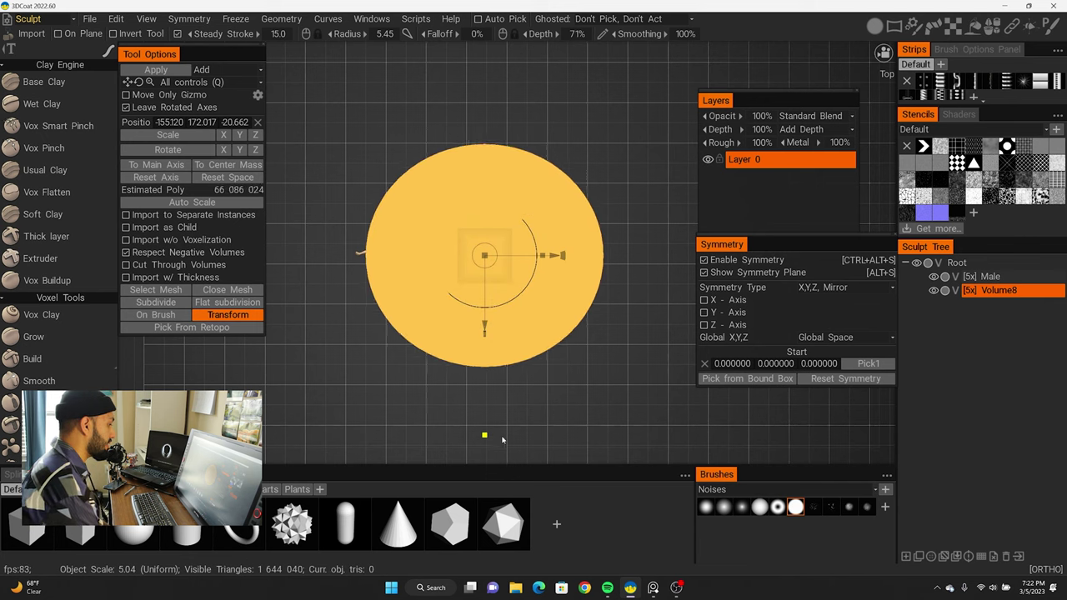
{"action": "left_click_drag", "start_coordinate": [557, 257], "coordinate": [606, 261]}
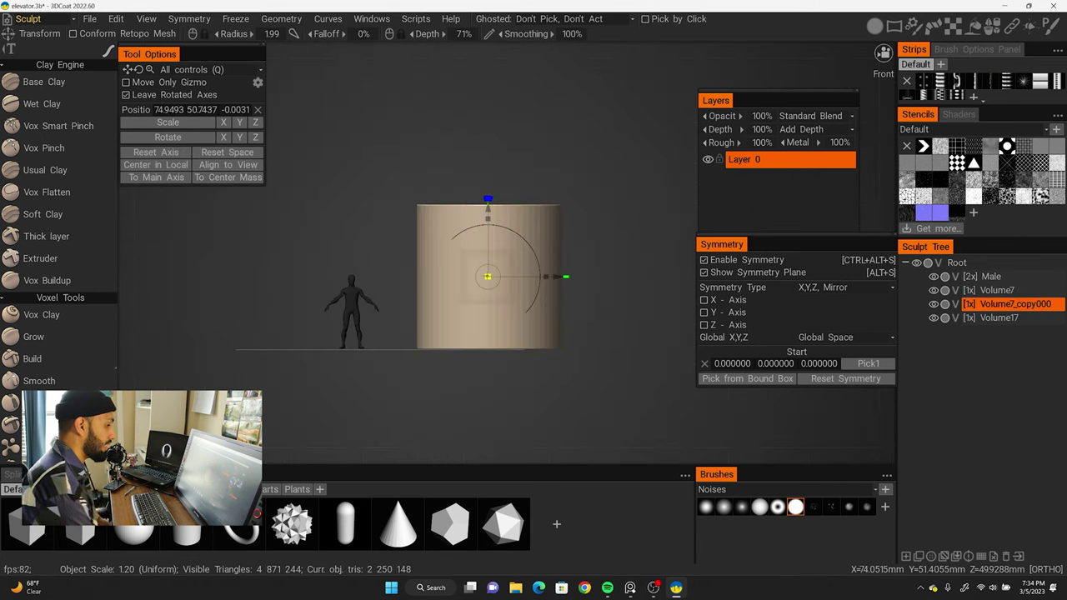
{"action": "left_click_drag", "start_coordinate": [488, 276], "coordinate": [489, 276]}
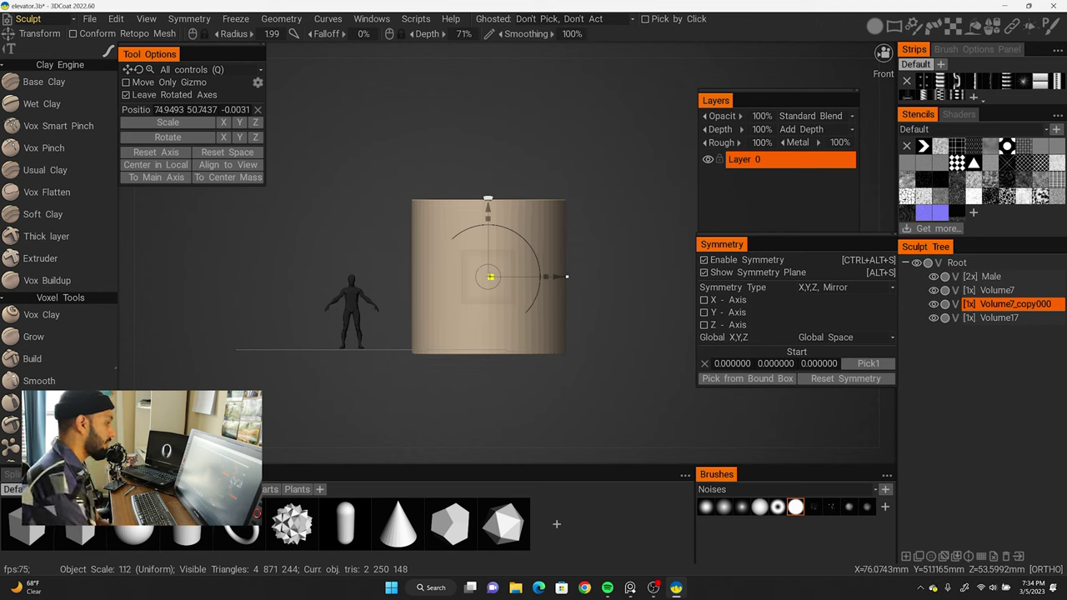
Step: Open Symmetry and centre the mirror plane on the cylinder
{"action": "key", "text": "s"}
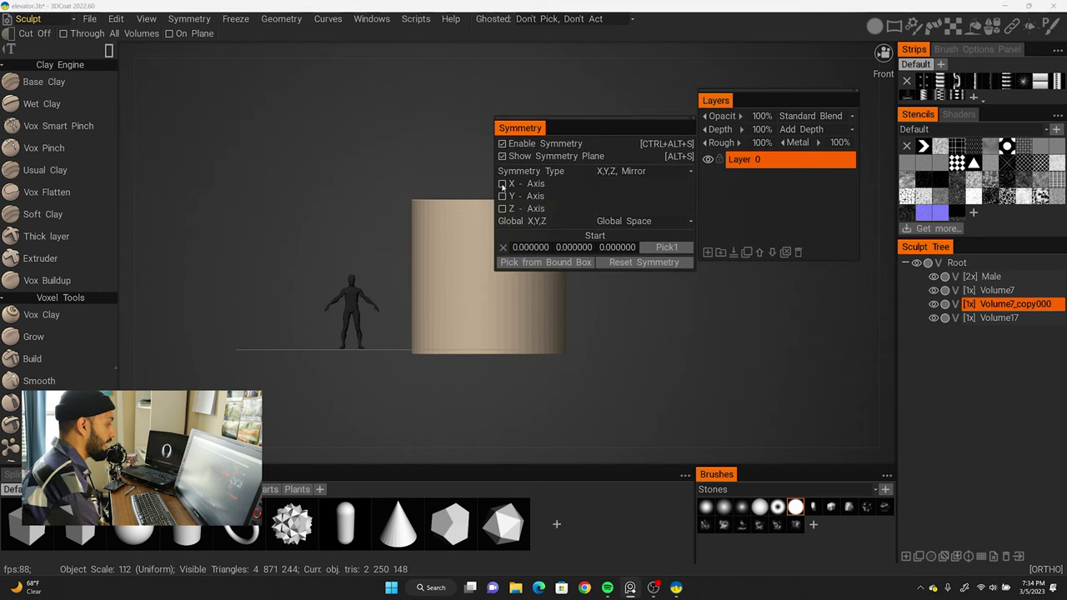
{"action": "left_click", "coordinate": [547, 270]}
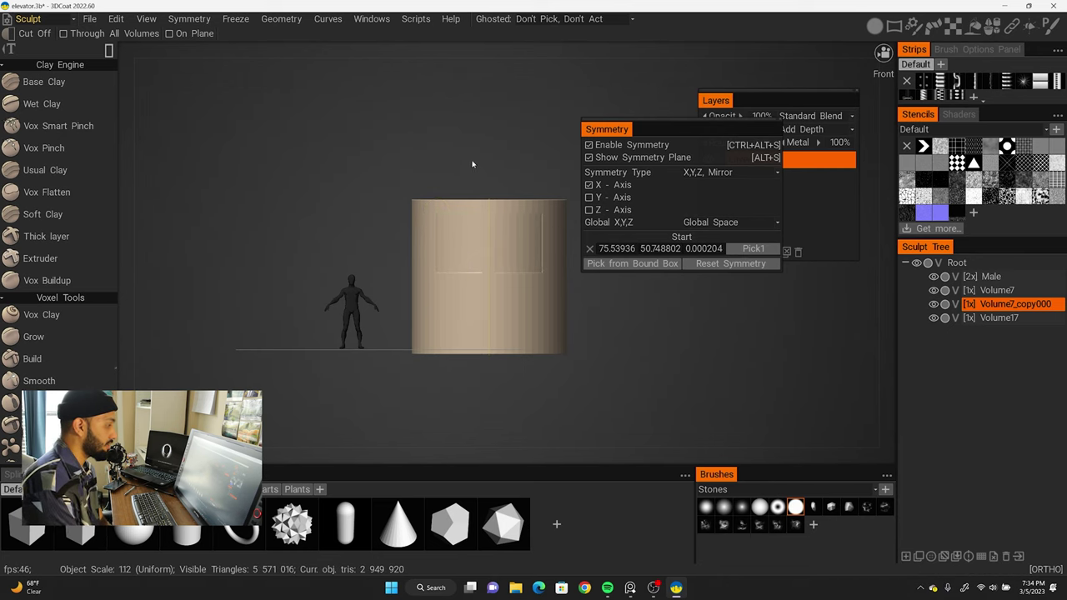
{"action": "left_click_drag", "start_coordinate": [472, 164], "coordinate": [470, 181]}
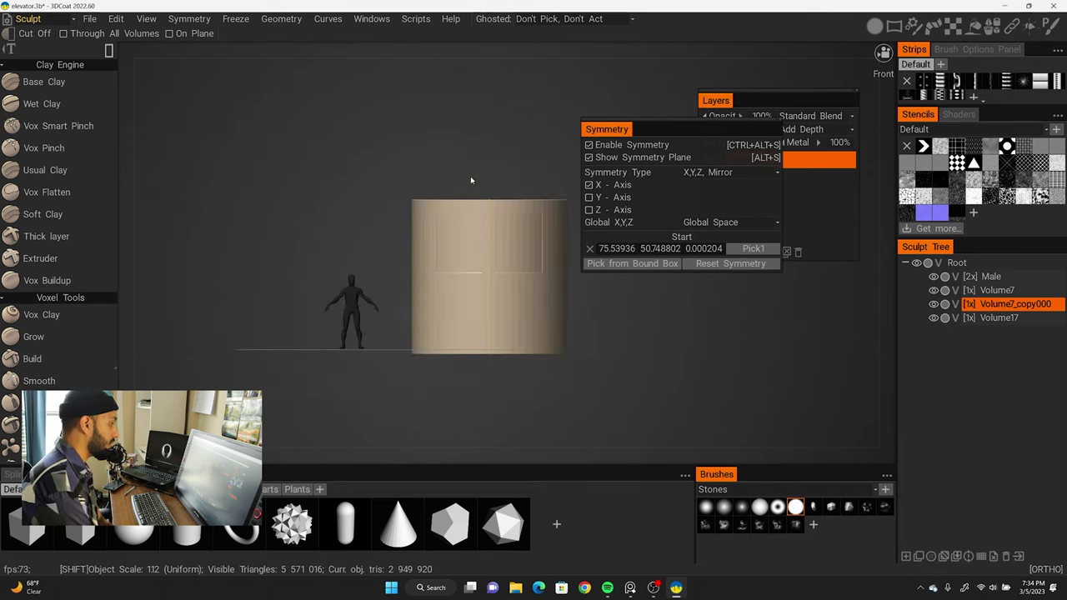
{"action": "scroll", "coordinate": [470, 180], "scroll_direction": "up", "scroll_amount": 2}
{"action": "scroll", "coordinate": [450, 178], "scroll_direction": "up", "scroll_amount": 1}
{"action": "scroll", "coordinate": [419, 177], "scroll_direction": "up", "scroll_amount": 2}
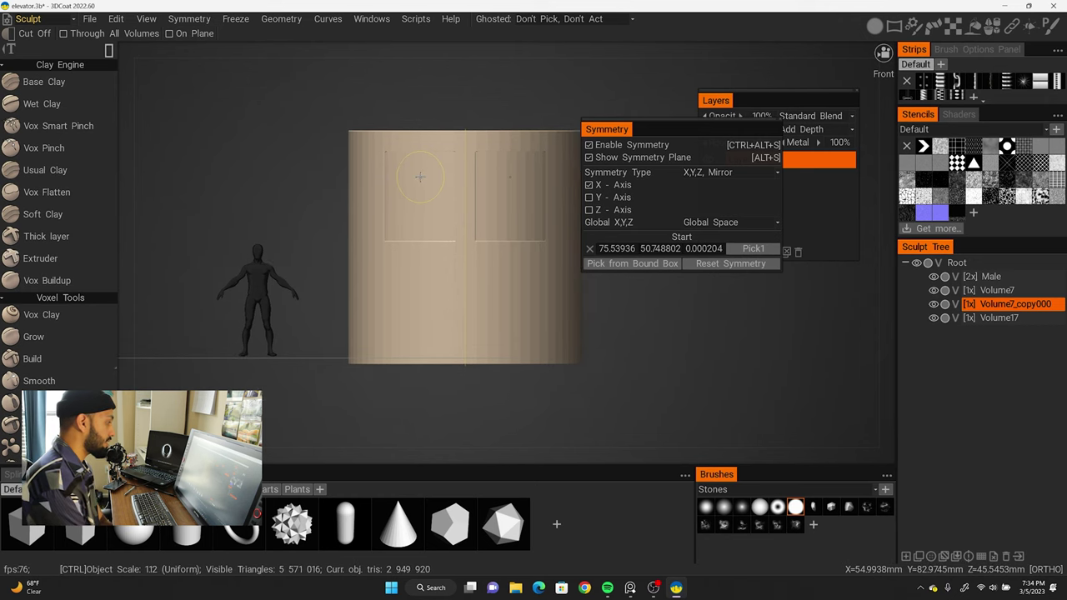
Step: Undo the two rectangular door cutouts, then restore one of them
{"action": "key", "text": "ctrl+z"}
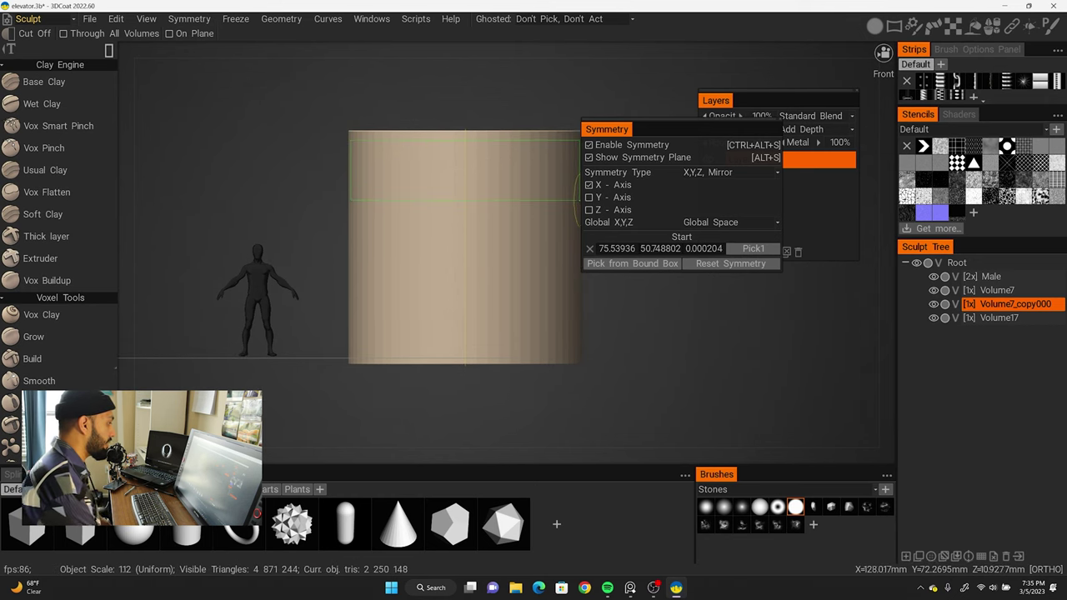
{"action": "key", "text": "ctrl+y"}
{"action": "mouse_move", "coordinate": [501, 215]}
{"action": "left_mouse_down", "text": "alt"}
{"action": "mouse_move", "coordinate": [375, 196]}
{"action": "mouse_move", "coordinate": [244, 154]}
{"action": "left_mouse_up", "text": "alt"}
{"action": "left_click_drag", "start_coordinate": [246, 316], "coordinate": [275, 237], "text": "alt"}
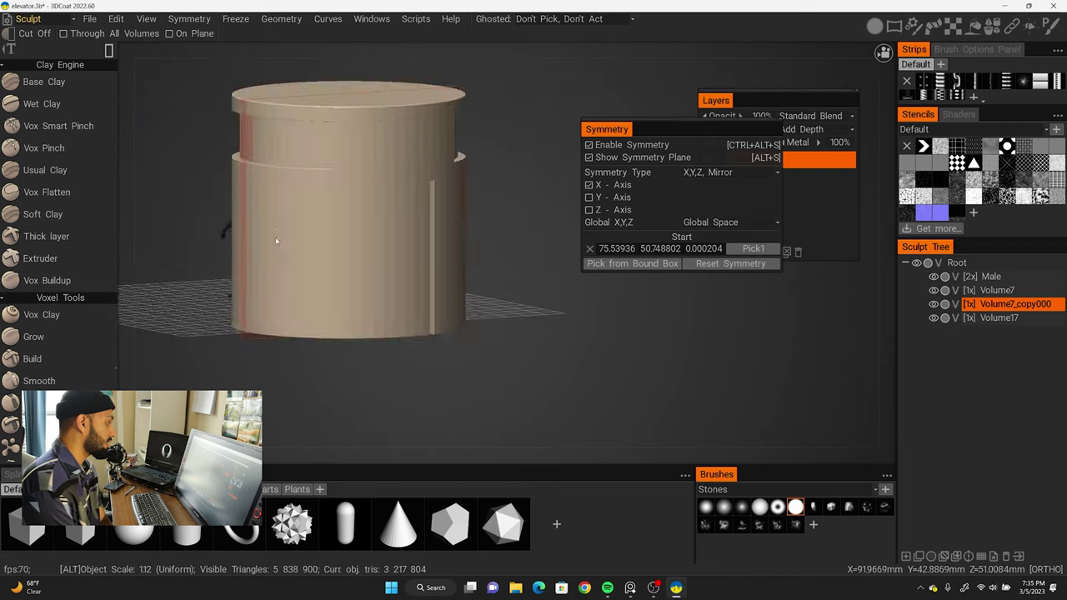
Step: Enable Z-axis mirroring and cut a large rectangular region out of the wall
{"action": "left_click", "coordinate": [589, 197]}
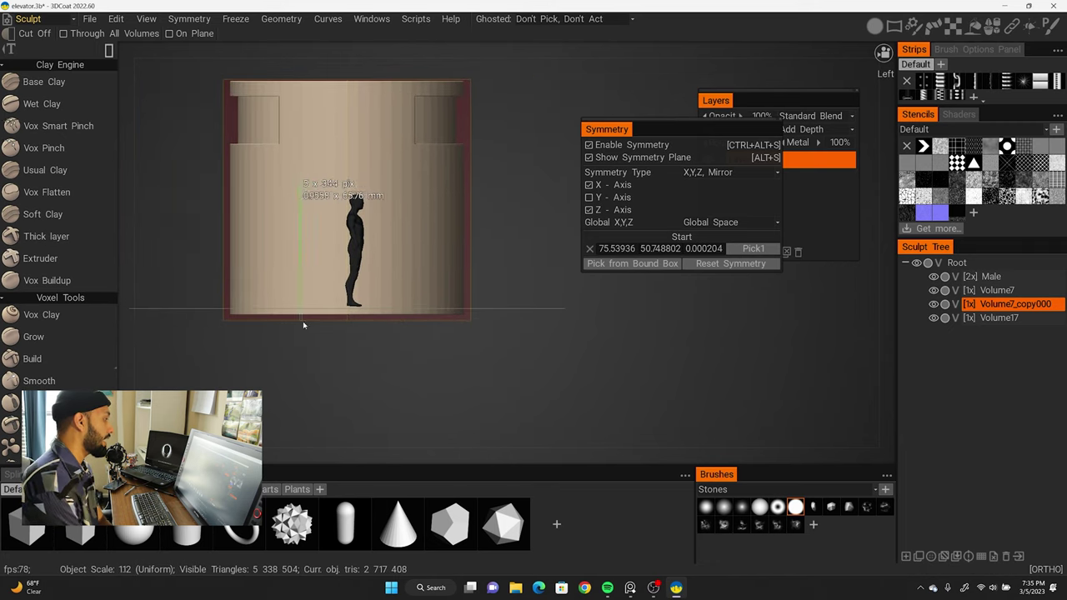
{"action": "mouse_move", "coordinate": [303, 321]}
{"action": "left_mouse_down", "text": "alt"}
{"action": "mouse_move", "coordinate": [332, 173]}
{"action": "mouse_move", "coordinate": [228, 117]}
{"action": "left_mouse_up", "text": "alt"}
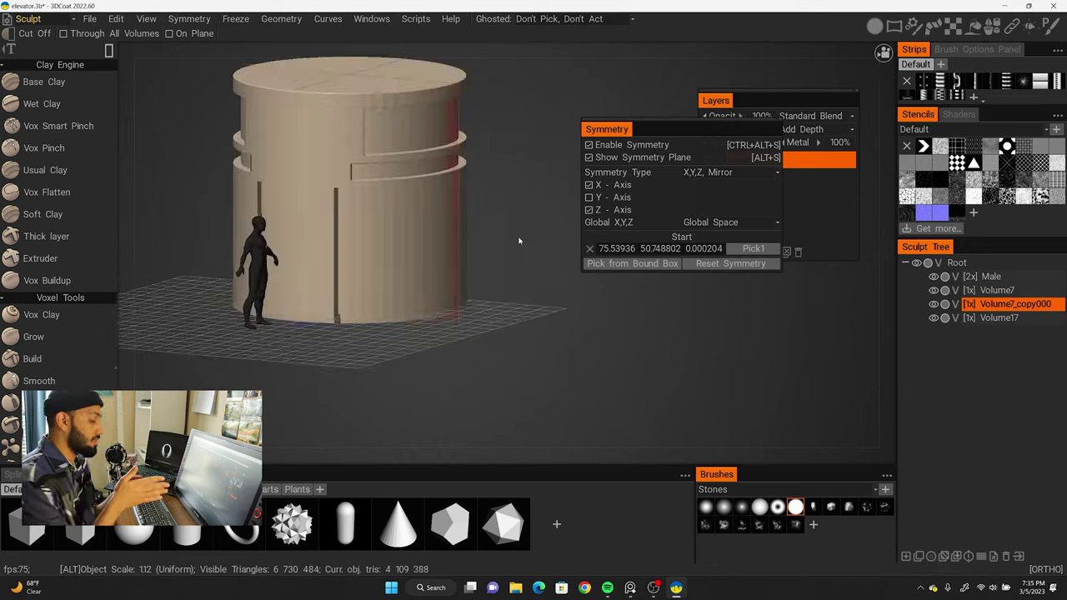
{"action": "left_click_drag", "start_coordinate": [319, 184], "coordinate": [259, 171], "text": "alt"}
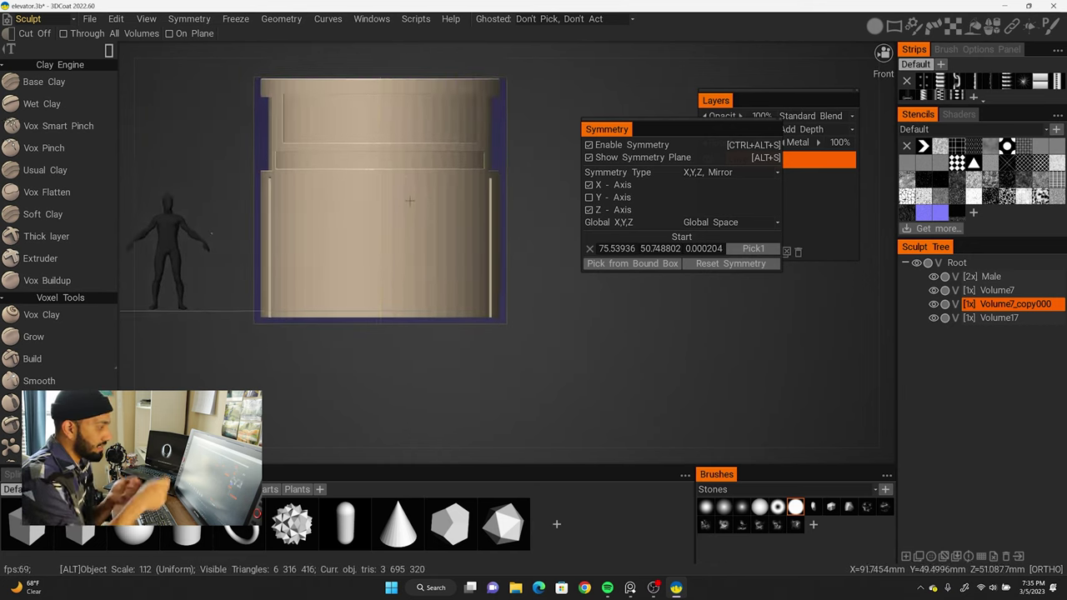
{"action": "mouse_move", "coordinate": [461, 306]}
{"action": "left_mouse_down"}
{"action": "mouse_move", "coordinate": [488, 319]}
{"action": "mouse_move", "coordinate": [481, 255]}
{"action": "mouse_move", "coordinate": [285, 258]}
{"action": "left_mouse_up"}
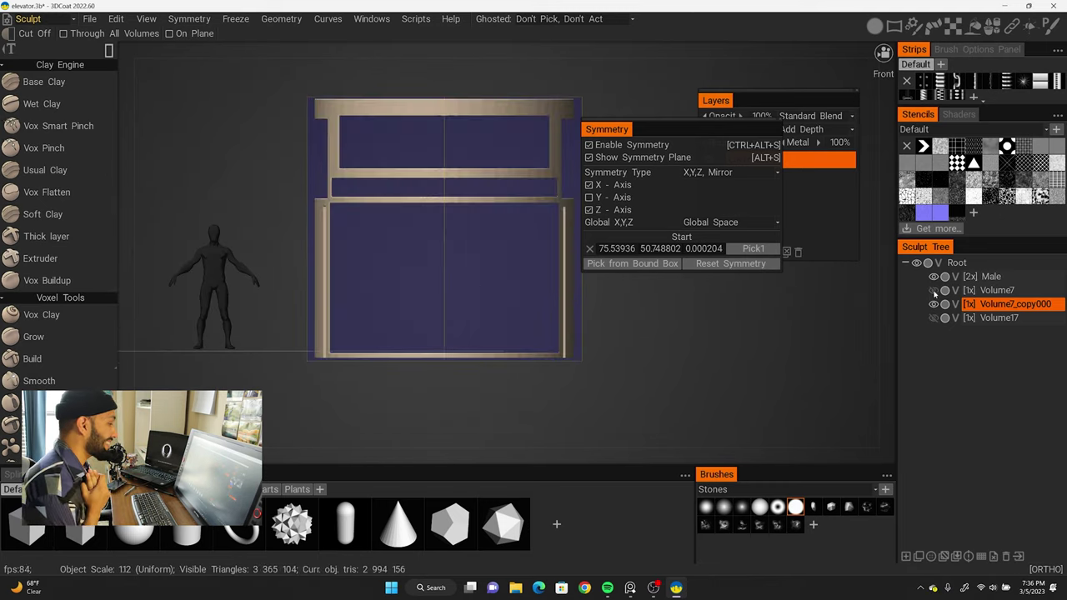
Step: Delete Volume17, then switch to Vox Clay with a smaller brush radius
{"action": "left_click", "coordinate": [997, 317]}
{"action": "key", "text": "t"}
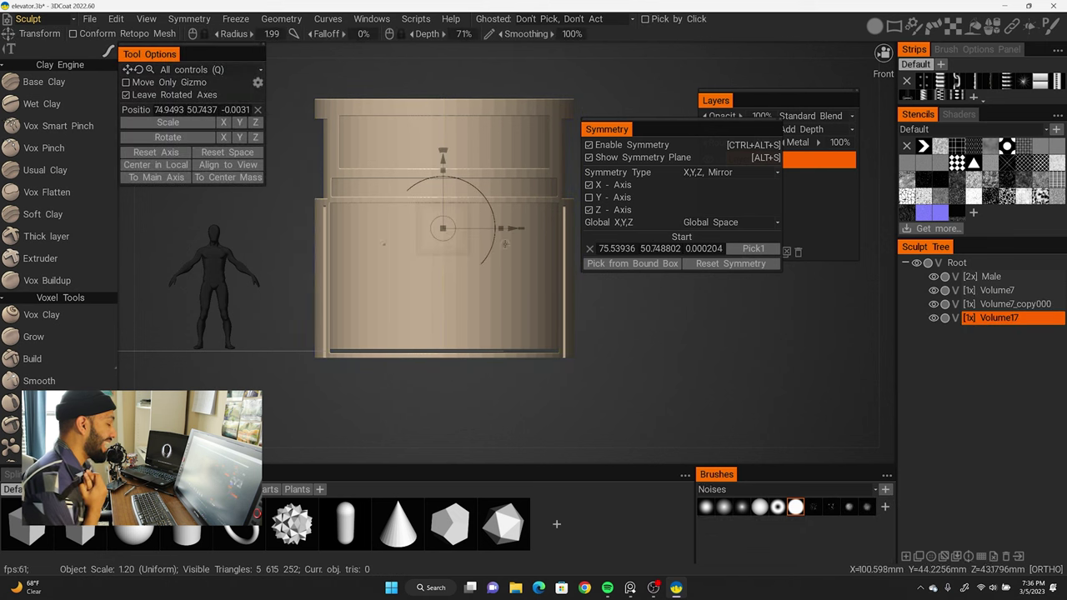
{"action": "key", "text": "ctrl+z"}
{"action": "key", "text": "ctrl+z"}
{"action": "key", "text": "ctrl+z"}
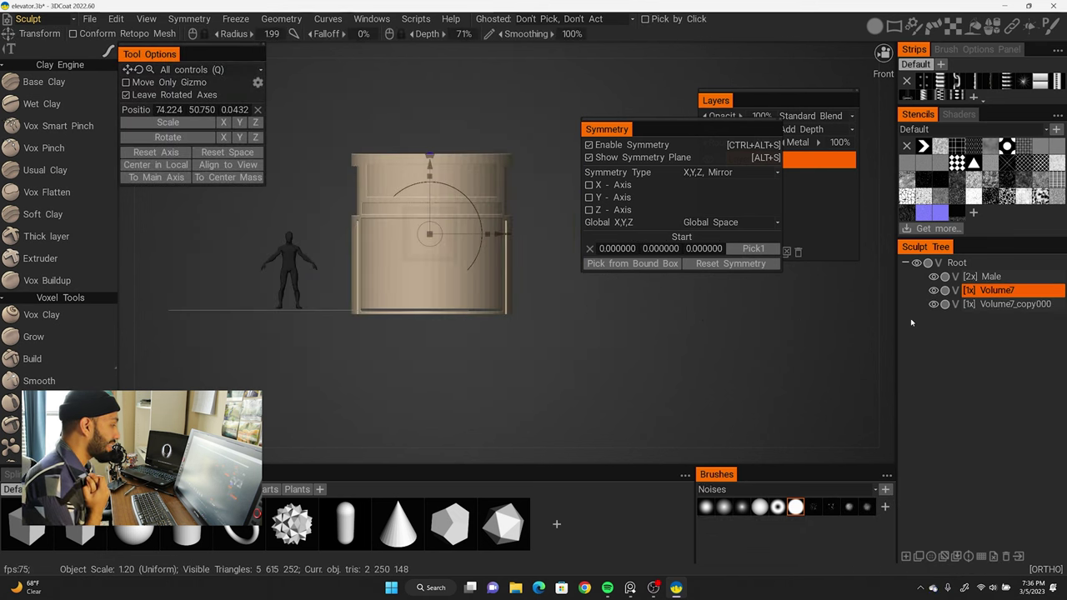
{"action": "scroll", "coordinate": [401, 241], "scroll_direction": "up", "scroll_amount": 2}
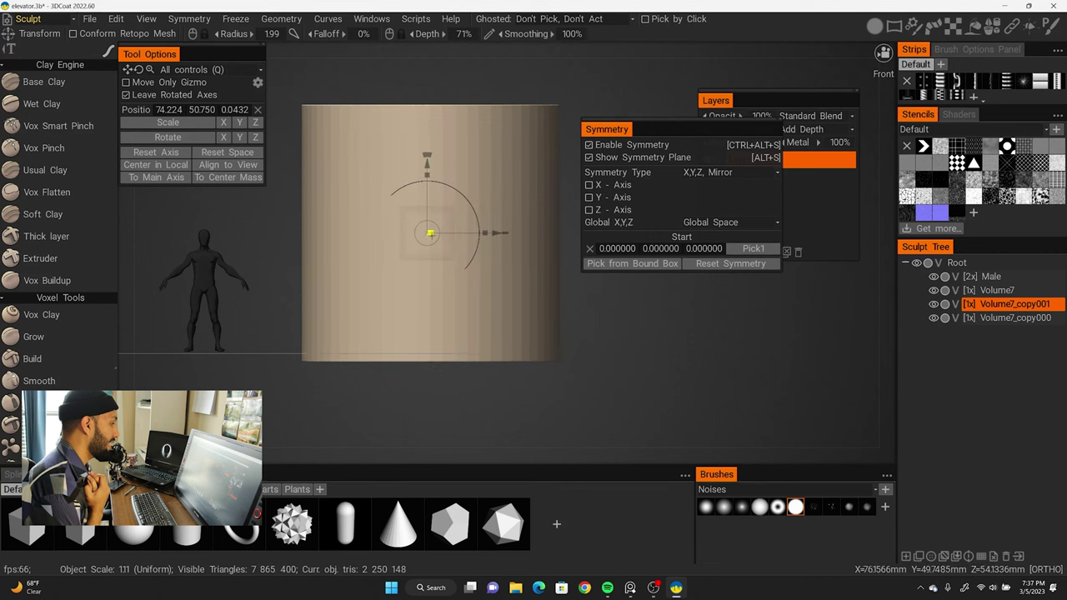
{"action": "left_click", "coordinate": [52, 327]}
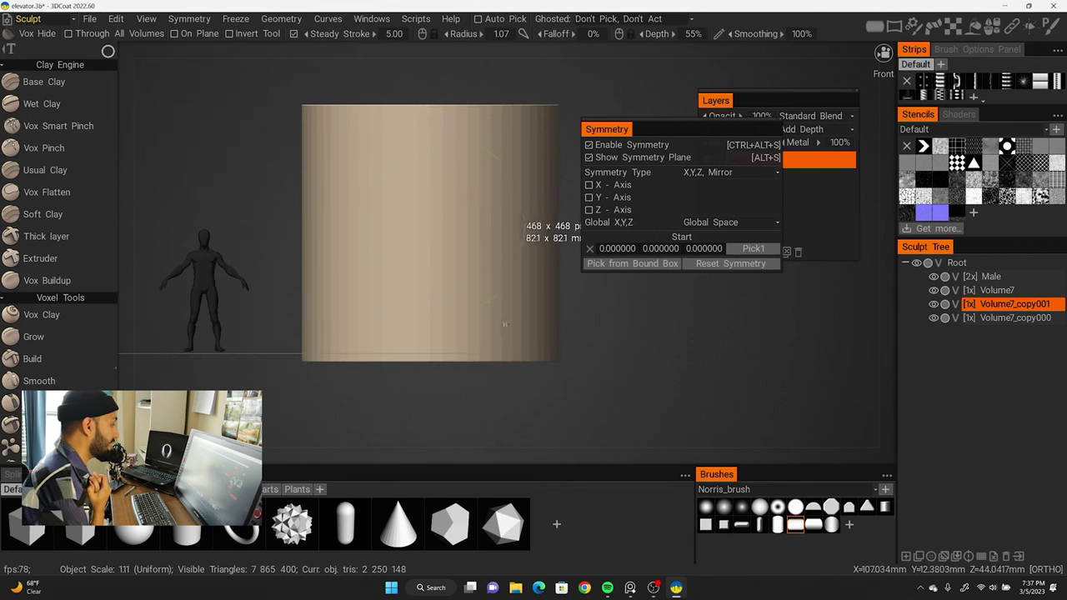
{"action": "right_click_drag", "start_coordinate": [519, 334], "coordinate": [473, 223]}
Step: Stamp a clay circle near the top, an arch below it, and a bottom slab
{"action": "left_click", "coordinate": [428, 168]}
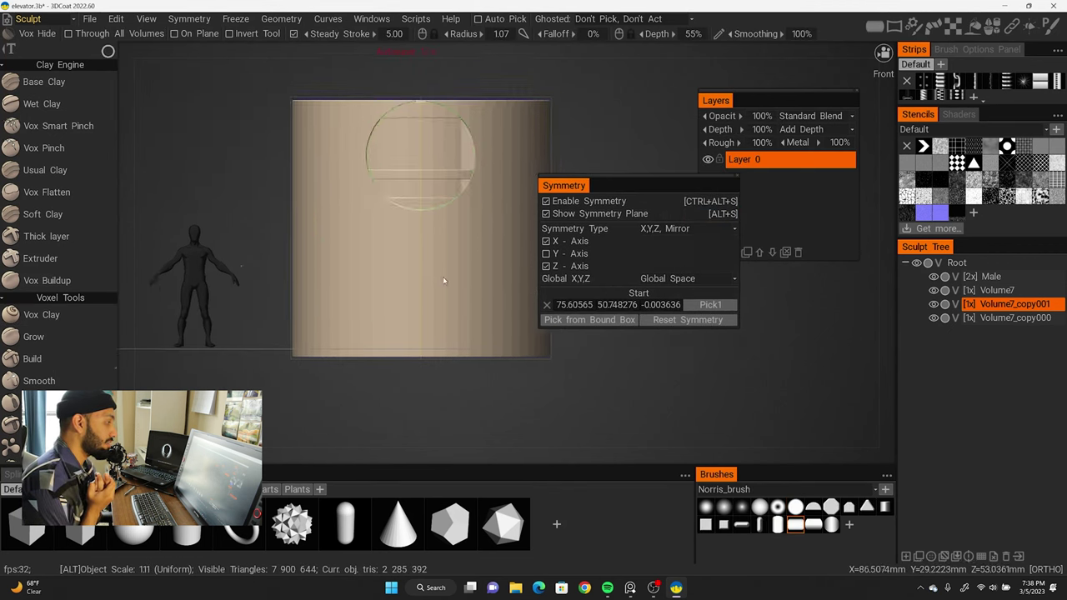
{"action": "middle_click_drag", "start_coordinate": [448, 289], "coordinate": [416, 269]}
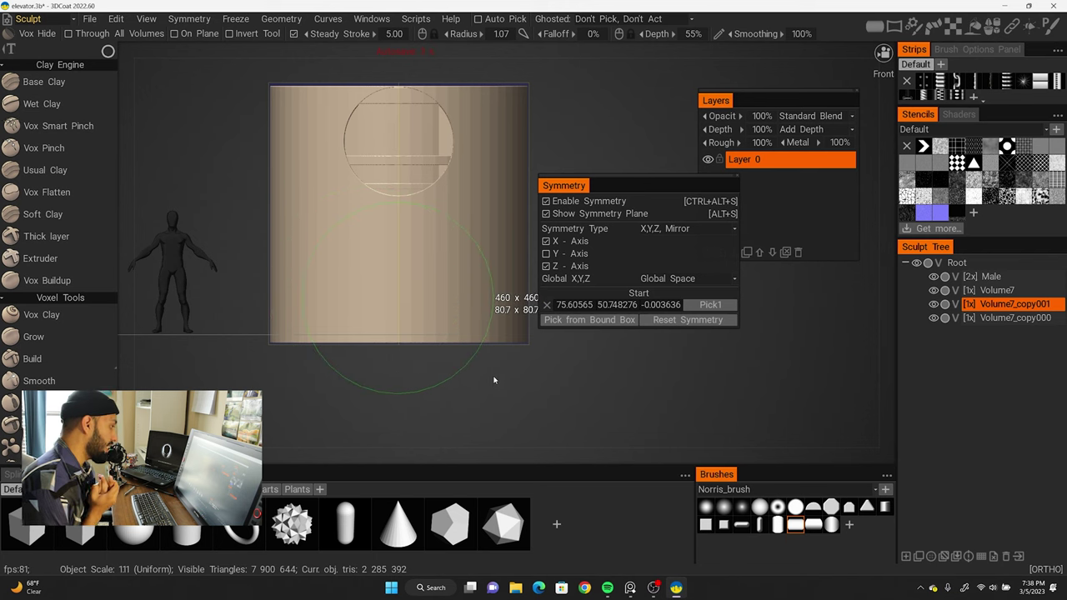
{"action": "mouse_move", "coordinate": [493, 380]}
{"action": "left_mouse_down"}
{"action": "mouse_move", "coordinate": [494, 433]}
{"action": "mouse_move", "coordinate": [501, 392]}
{"action": "left_mouse_up"}
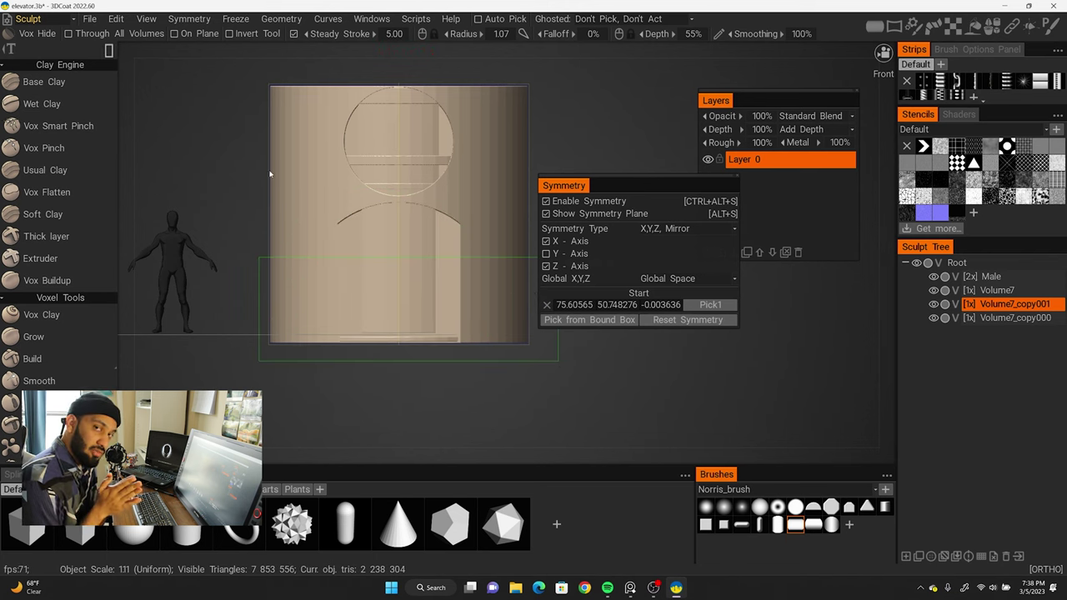
{"action": "left_click_drag", "start_coordinate": [238, 87], "coordinate": [286, 176]}
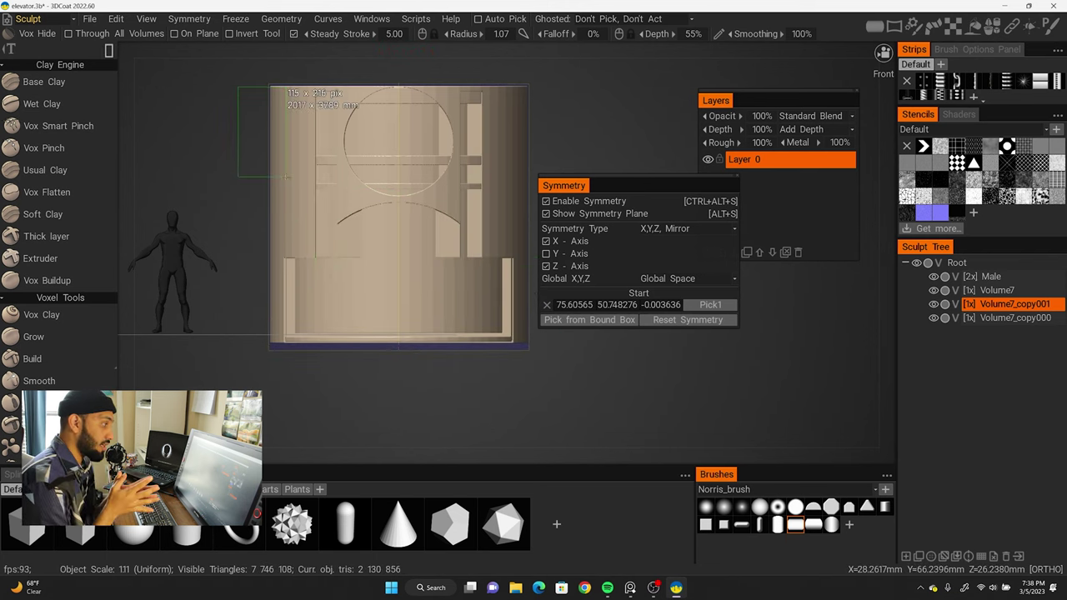
{"action": "middle_click_drag", "start_coordinate": [286, 177], "coordinate": [310, 129]}
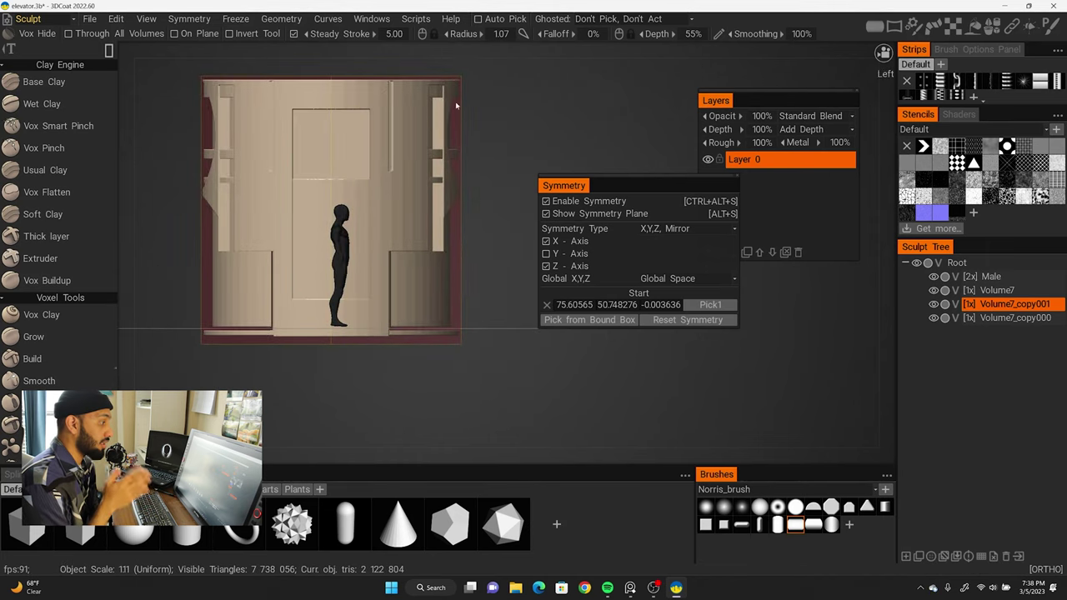
{"action": "middle_click_drag", "start_coordinate": [360, 299], "coordinate": [372, 275]}
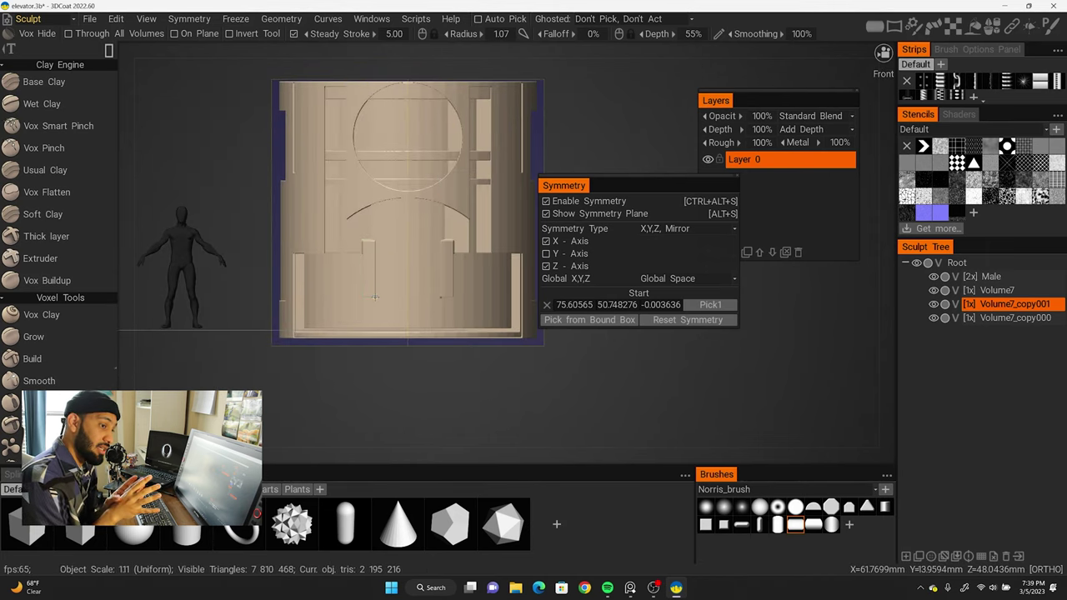
Step: Cut a small rectangular groove and a long horizontal groove into the front panel
{"action": "left_click_drag", "start_coordinate": [310, 236], "coordinate": [323, 267], "text": "ctrl"}
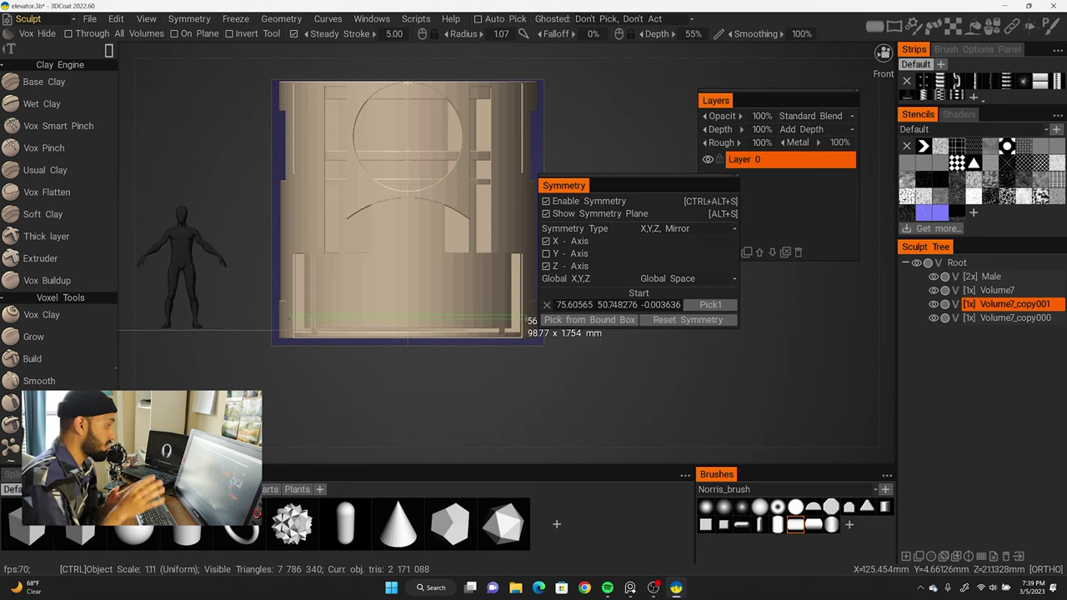
{"action": "mouse_move", "coordinate": [403, 290]}
{"action": "left_mouse_down", "text": "alt"}
{"action": "mouse_move", "coordinate": [456, 302]}
{"action": "mouse_move", "coordinate": [358, 246]}
{"action": "left_mouse_up", "text": "alt"}
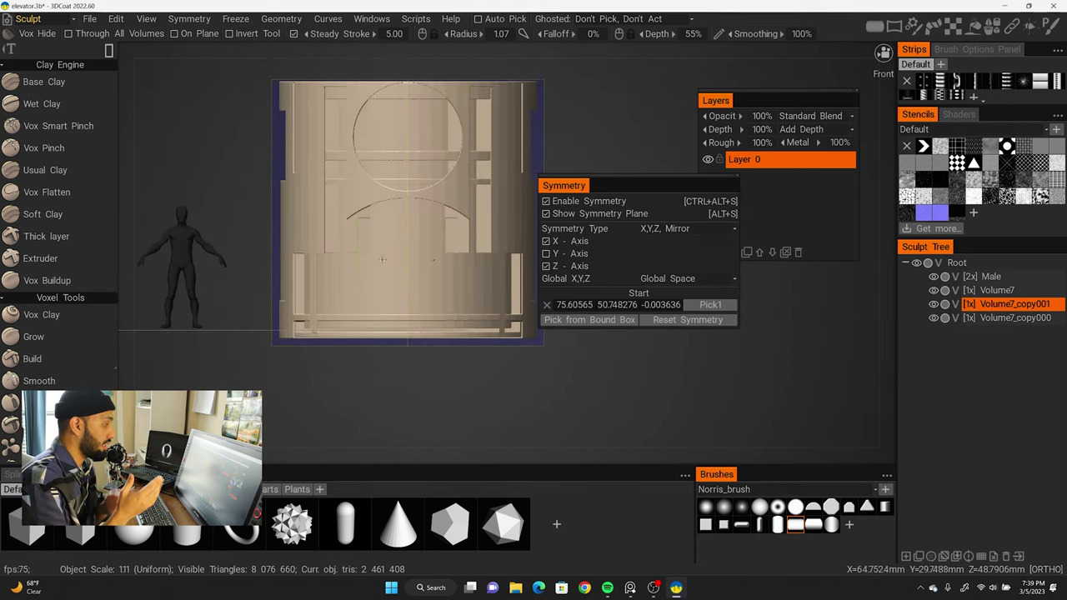
{"action": "left_click_drag", "start_coordinate": [382, 260], "coordinate": [388, 265], "text": "alt"}
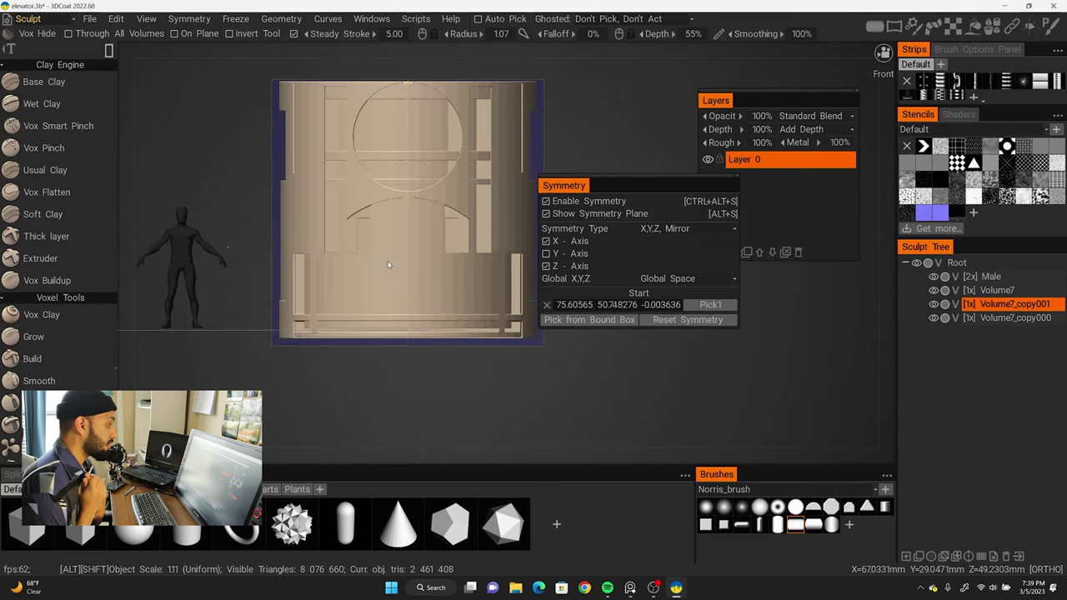
{"action": "left_click_drag", "start_coordinate": [389, 256], "coordinate": [331, 194], "text": "alt"}
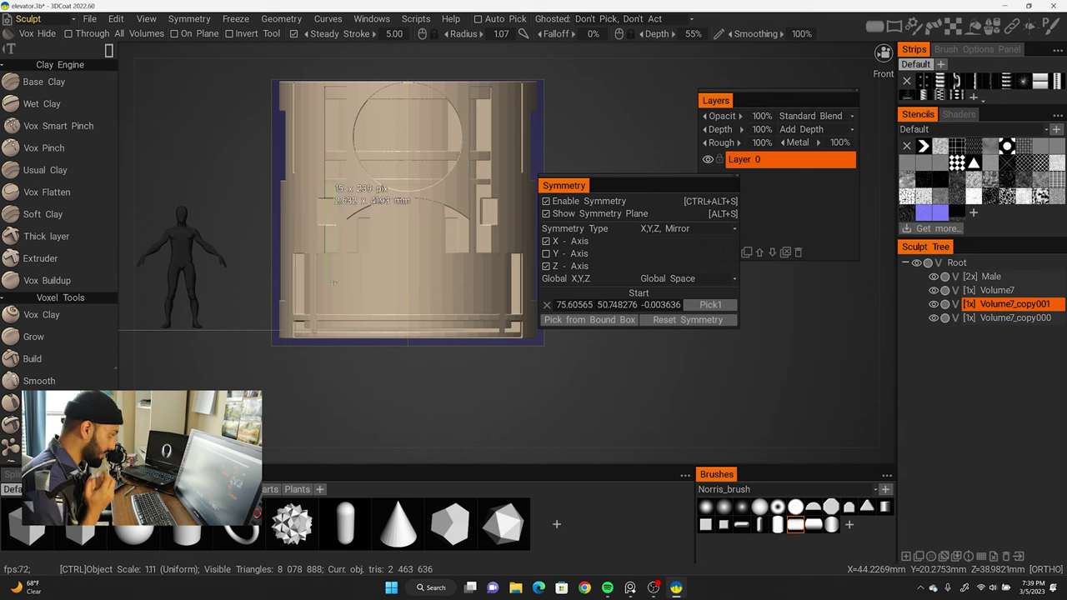
{"action": "mouse_move", "coordinate": [335, 224]}
{"action": "left_mouse_down", "text": "ctrl"}
{"action": "mouse_move", "coordinate": [333, 305]}
{"action": "mouse_move", "coordinate": [363, 306]}
{"action": "left_mouse_up", "text": "ctrl"}
{"action": "left_click_drag", "start_coordinate": [363, 306], "coordinate": [410, 295], "text": "alt+shift"}
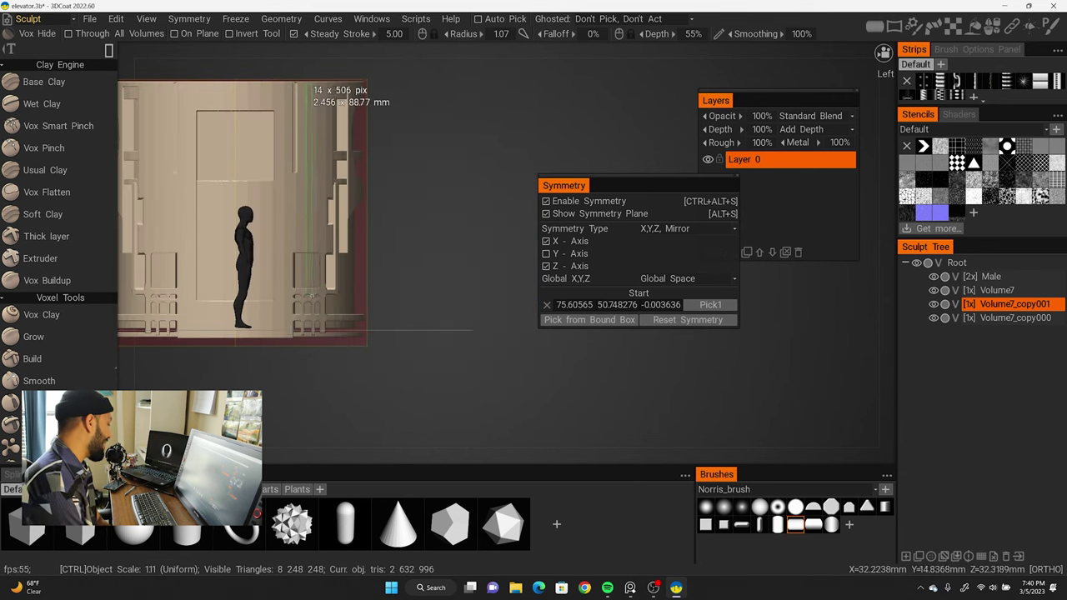
{"action": "left_click_drag", "start_coordinate": [311, 83], "coordinate": [311, 84], "text": "ctrl"}
{"action": "left_click_drag", "start_coordinate": [310, 83], "coordinate": [300, 243], "text": "alt+shift"}
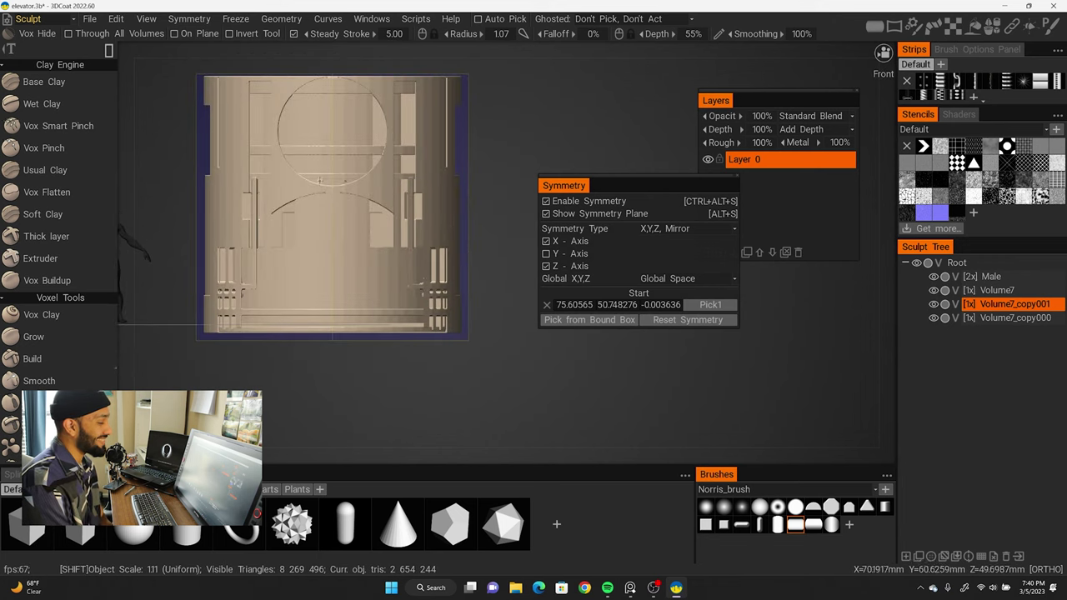
{"action": "left_click_drag", "start_coordinate": [326, 182], "coordinate": [354, 233], "text": "alt+shift"}
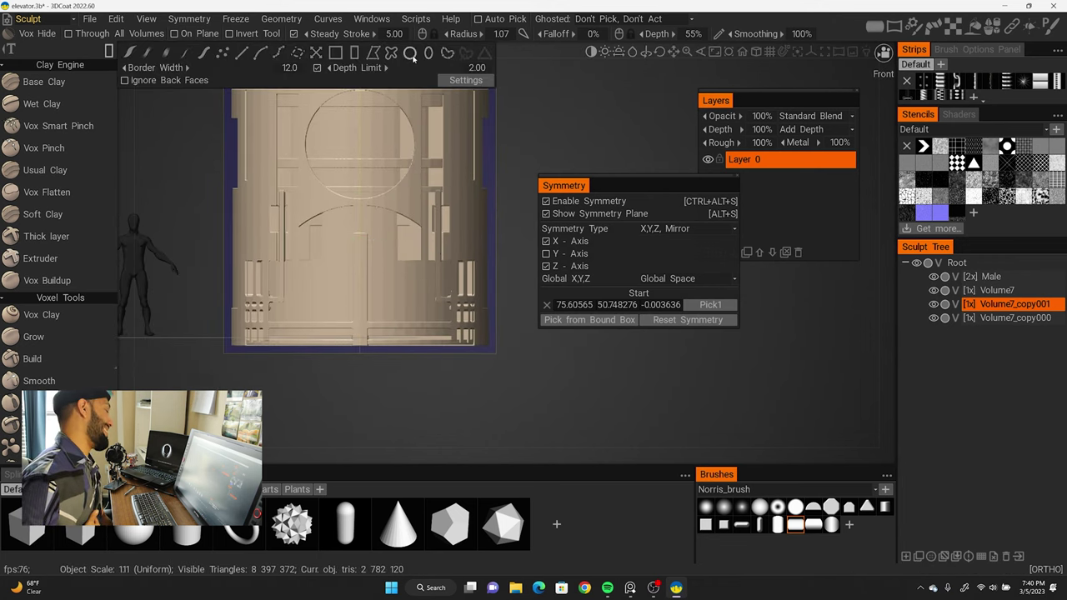
Step: Carve a round cutout about 193 mm across and a narrow vertical front groove
{"action": "mouse_move", "coordinate": [278, 164]}
{"action": "left_mouse_down", "text": "ctrl"}
{"action": "mouse_move", "coordinate": [370, 256]}
{"action": "mouse_move", "coordinate": [367, 269]}
{"action": "left_mouse_up", "text": "ctrl"}
{"action": "mouse_move", "coordinate": [367, 269]}
{"action": "left_mouse_down", "text": "alt+shift"}
{"action": "mouse_move", "coordinate": [358, 218]}
{"action": "mouse_move", "coordinate": [380, 264]}
{"action": "mouse_move", "coordinate": [271, 133]}
{"action": "left_mouse_up", "text": "alt+shift"}
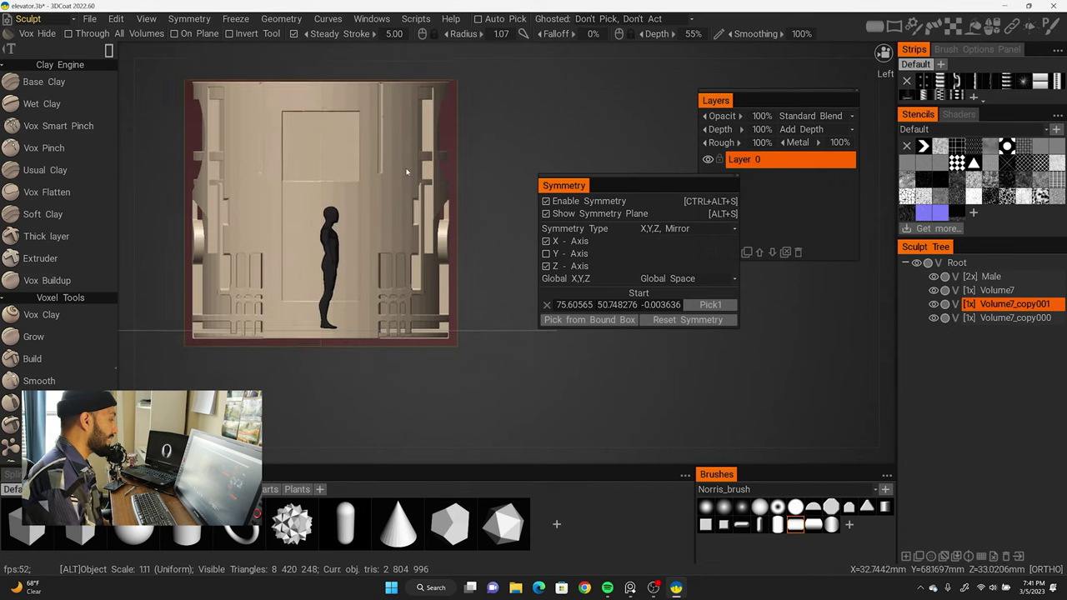
{"action": "left_click_drag", "start_coordinate": [391, 148], "coordinate": [269, 187], "text": "alt+shift"}
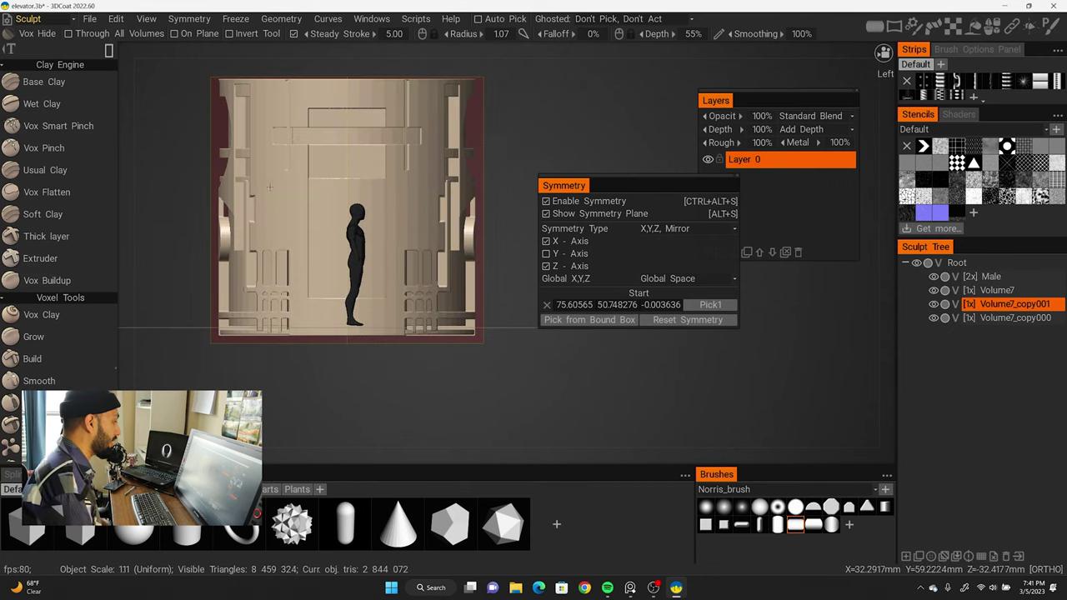
{"action": "left_click_drag", "start_coordinate": [424, 241], "coordinate": [163, 188], "text": "alt+shift"}
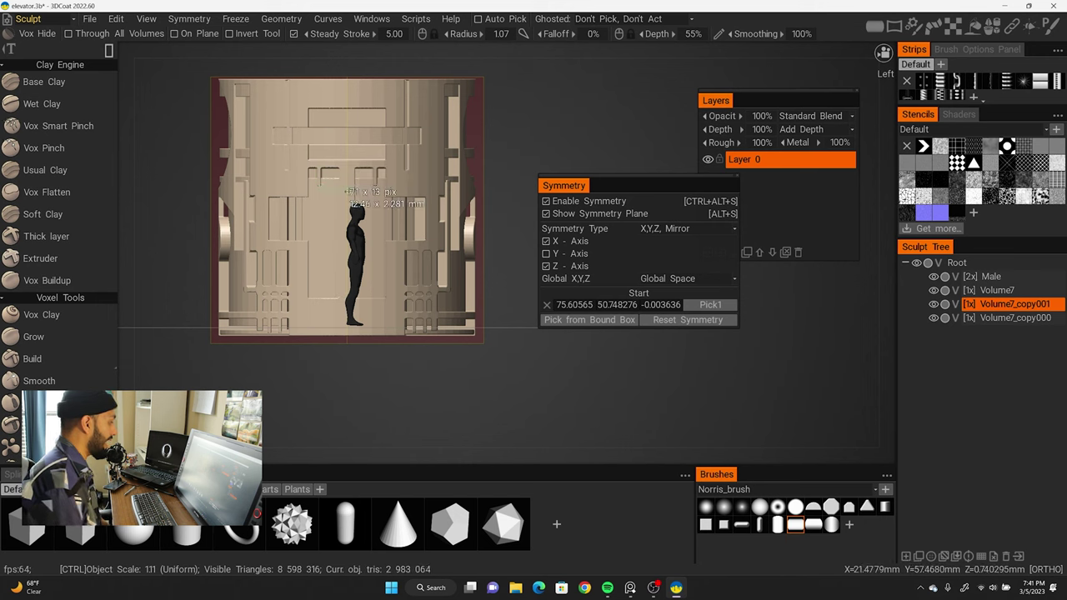
{"action": "left_click_drag", "start_coordinate": [324, 257], "coordinate": [434, 226], "text": "alt+shift"}
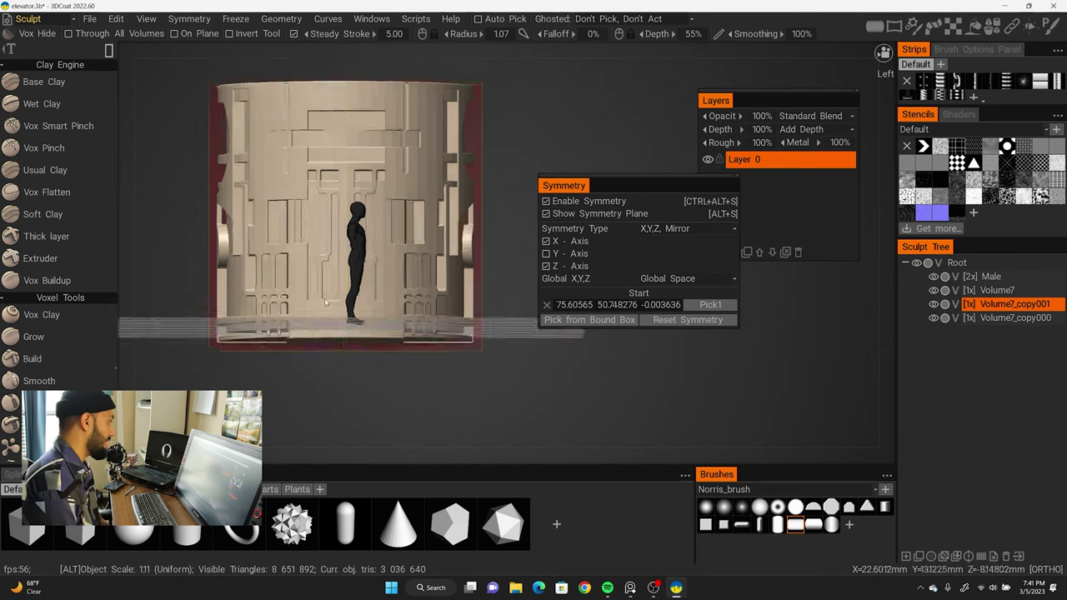
{"action": "mouse_move", "coordinate": [358, 171]}
{"action": "left_mouse_down", "text": "alt+shift"}
{"action": "mouse_move", "coordinate": [343, 317]}
{"action": "mouse_move", "coordinate": [481, 290]}
{"action": "mouse_move", "coordinate": [471, 129]}
{"action": "mouse_move", "coordinate": [431, 157]}
{"action": "mouse_move", "coordinate": [449, 214]}
{"action": "mouse_move", "coordinate": [391, 213]}
{"action": "left_mouse_up", "text": "alt+shift"}
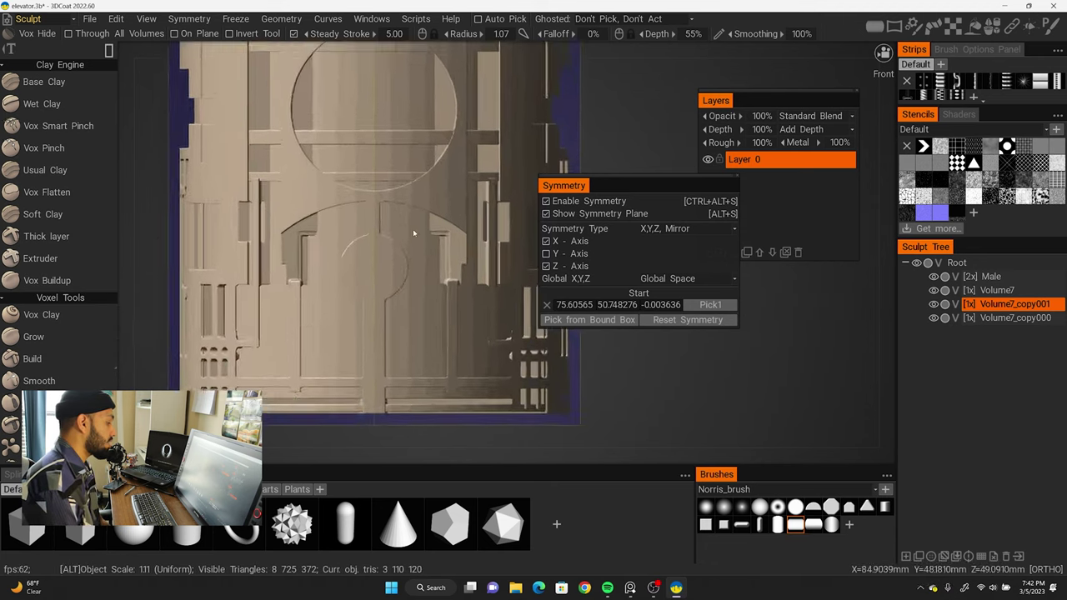
Step: Browse the Stencils categories, including the Stairs set
{"action": "left_click", "coordinate": [975, 129]}
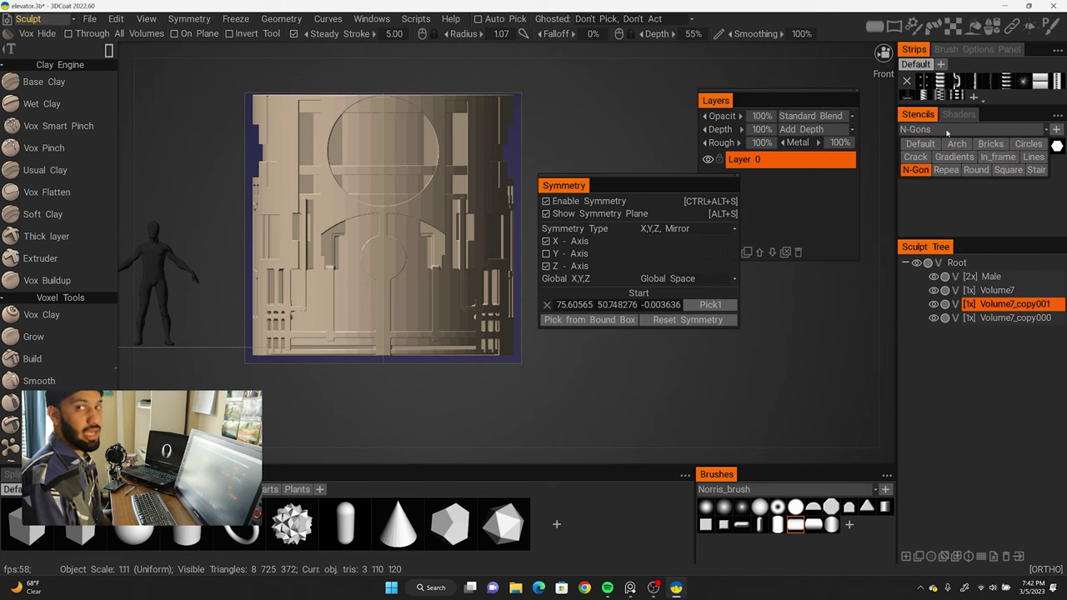
{"action": "left_click", "coordinate": [1034, 157]}
{"action": "left_click", "coordinate": [957, 143]}
{"action": "left_click", "coordinate": [971, 129]}
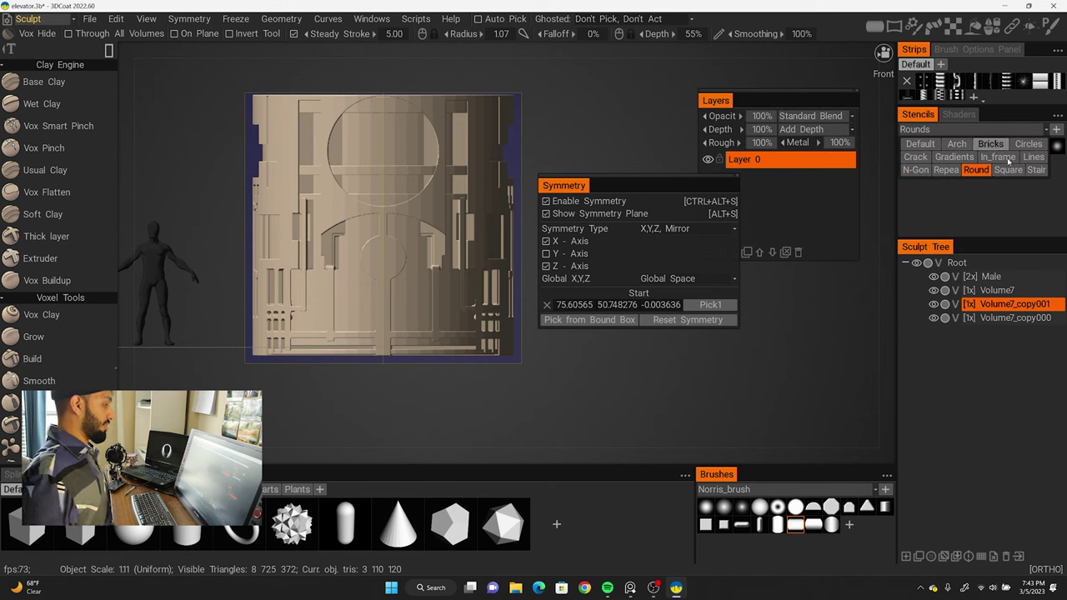
{"action": "left_click", "coordinate": [1036, 169]}
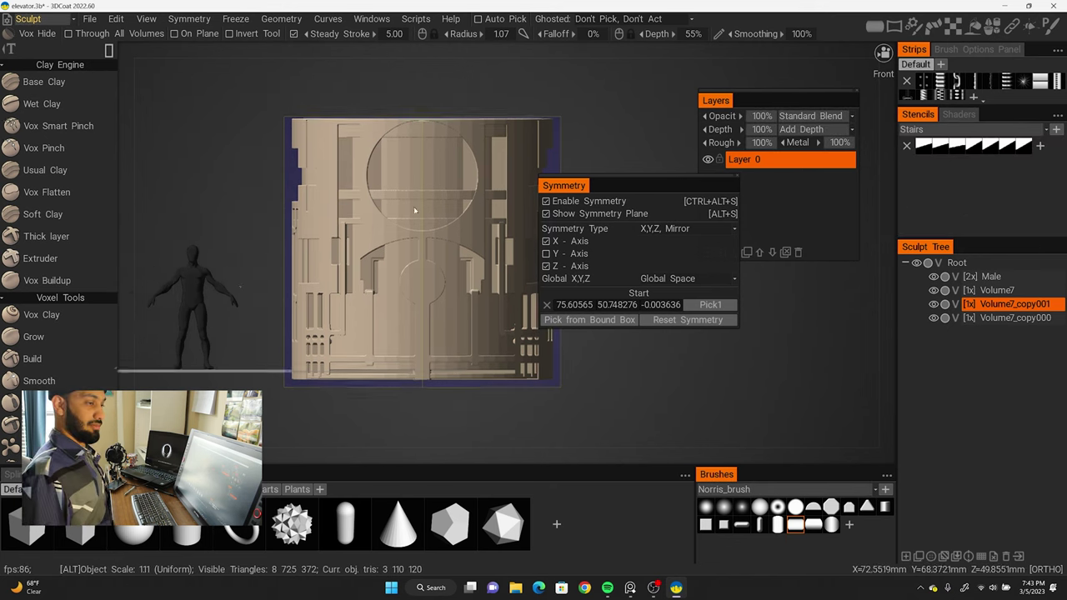
{"action": "left_click_drag", "start_coordinate": [452, 219], "coordinate": [426, 218], "text": "alt+shift"}
Step: Try gold on Volume7_copy000 and give the inner Volume7 the teal shader
{"action": "left_click", "coordinate": [1015, 318]}
{"action": "left_click", "coordinate": [959, 115]}
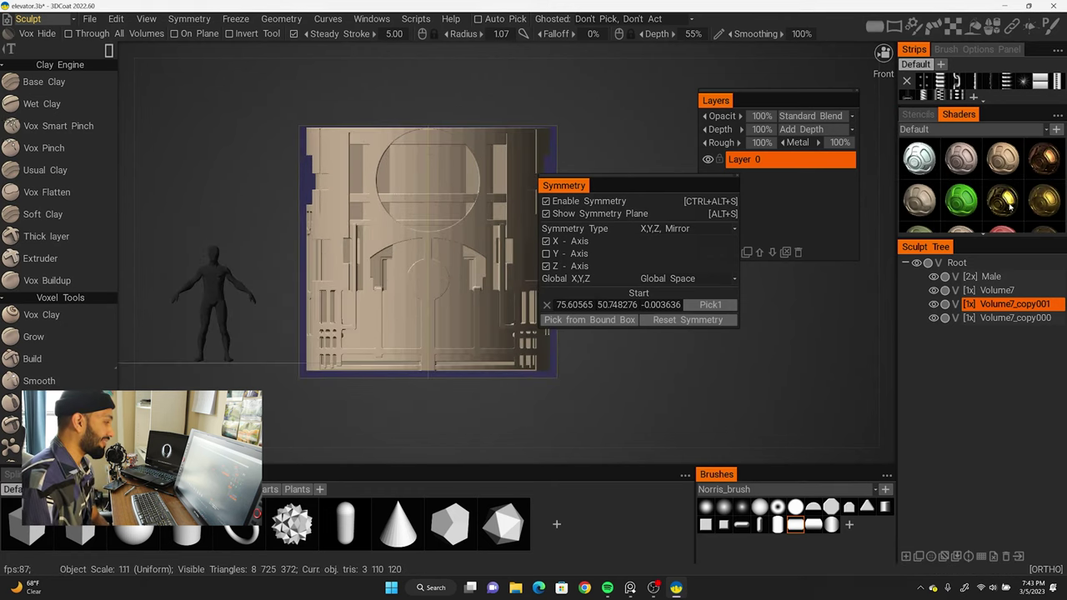
{"action": "left_click", "coordinate": [1047, 167]}
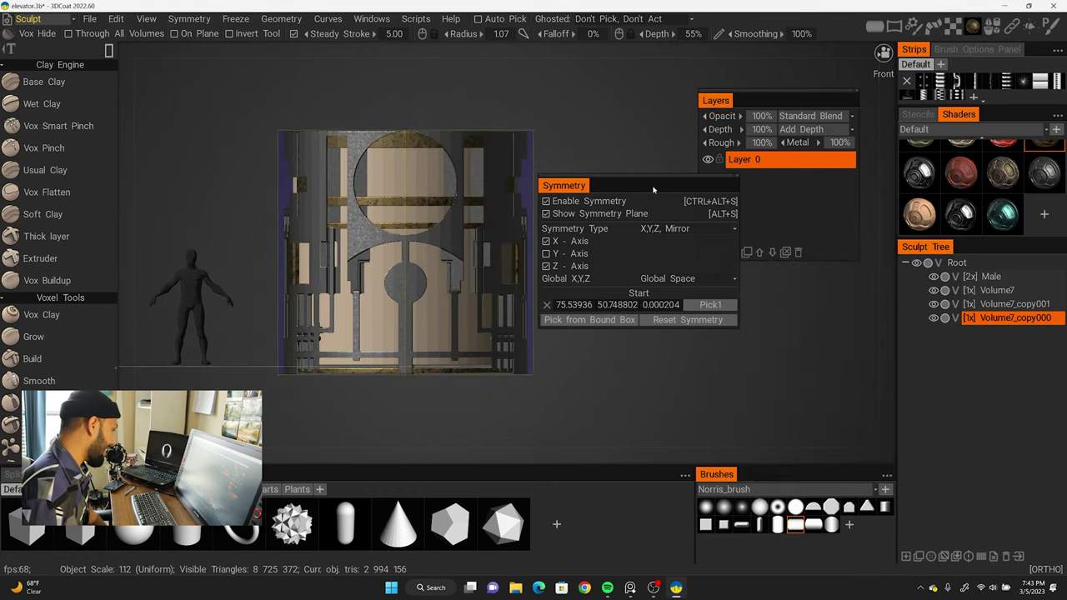
{"action": "left_click", "coordinate": [981, 290]}
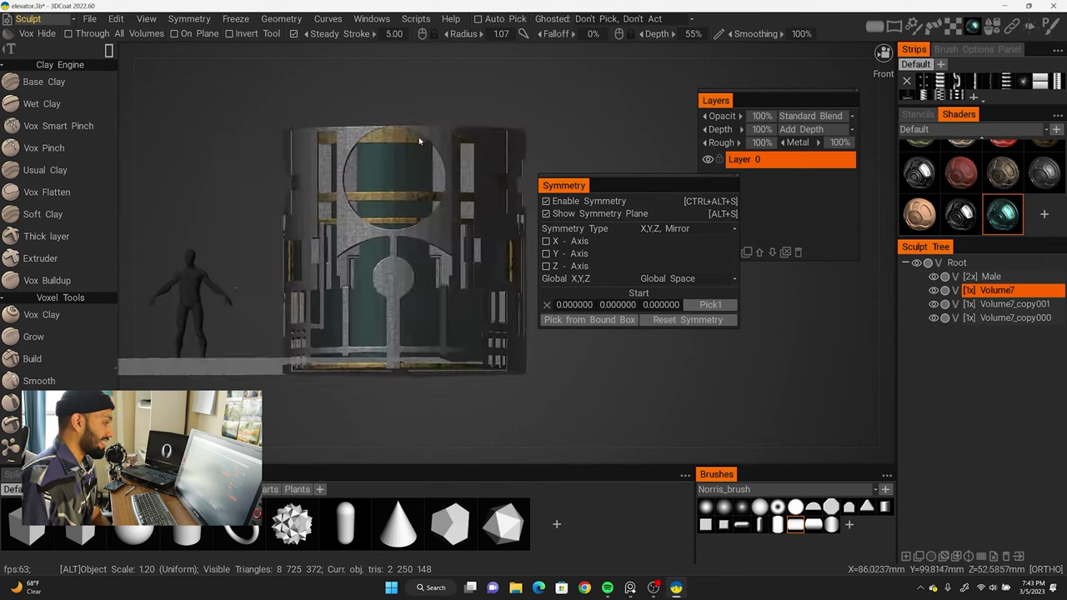
{"action": "left_click", "coordinate": [984, 318]}
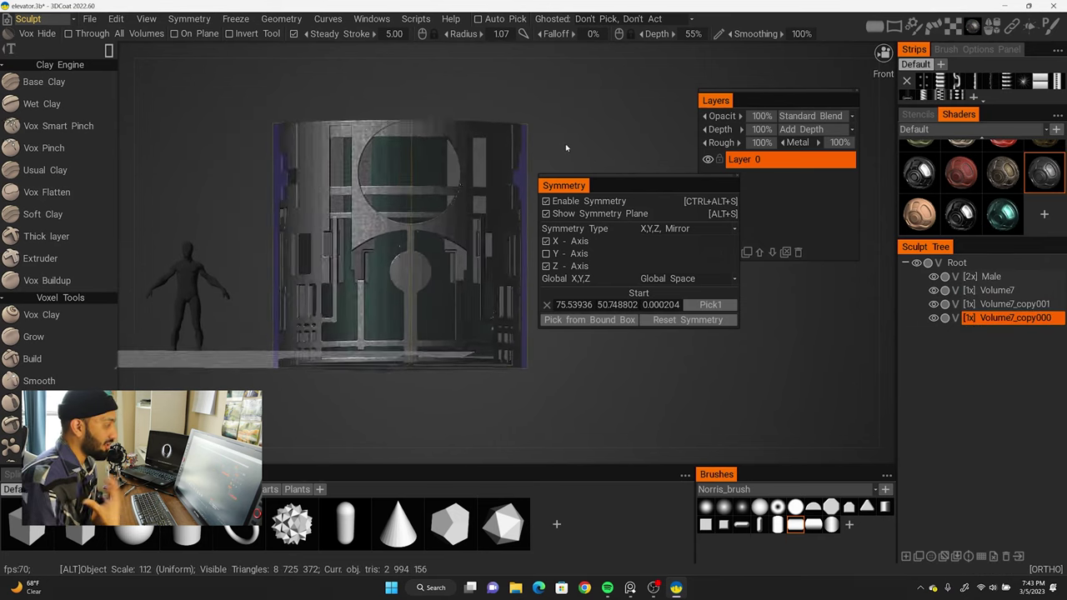
{"action": "left_click", "coordinate": [1015, 304]}
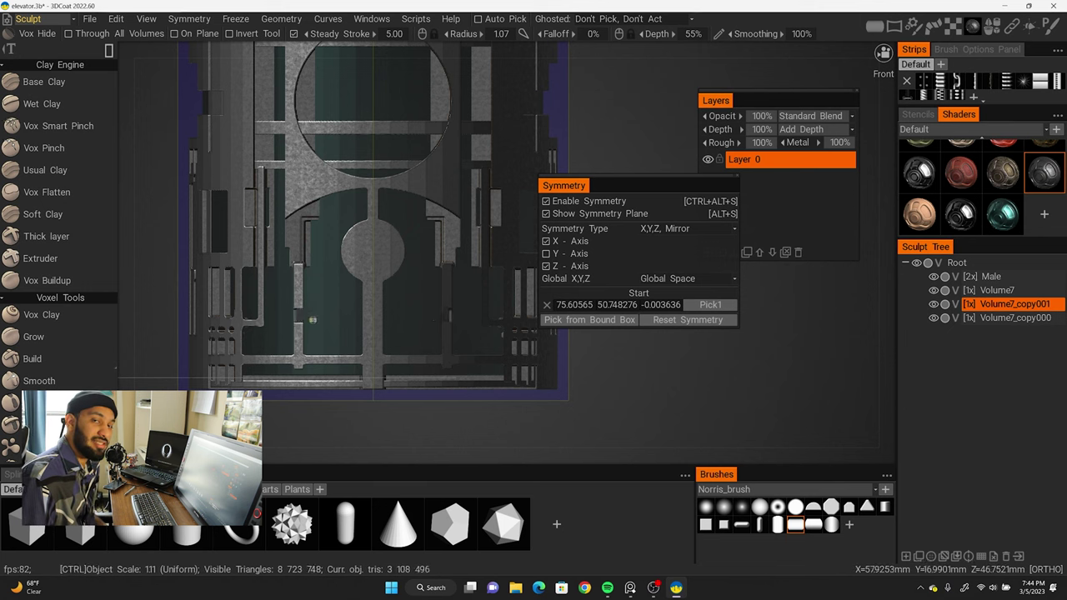
{"action": "scroll", "coordinate": [298, 315], "scroll_direction": "down", "scroll_amount": 2}
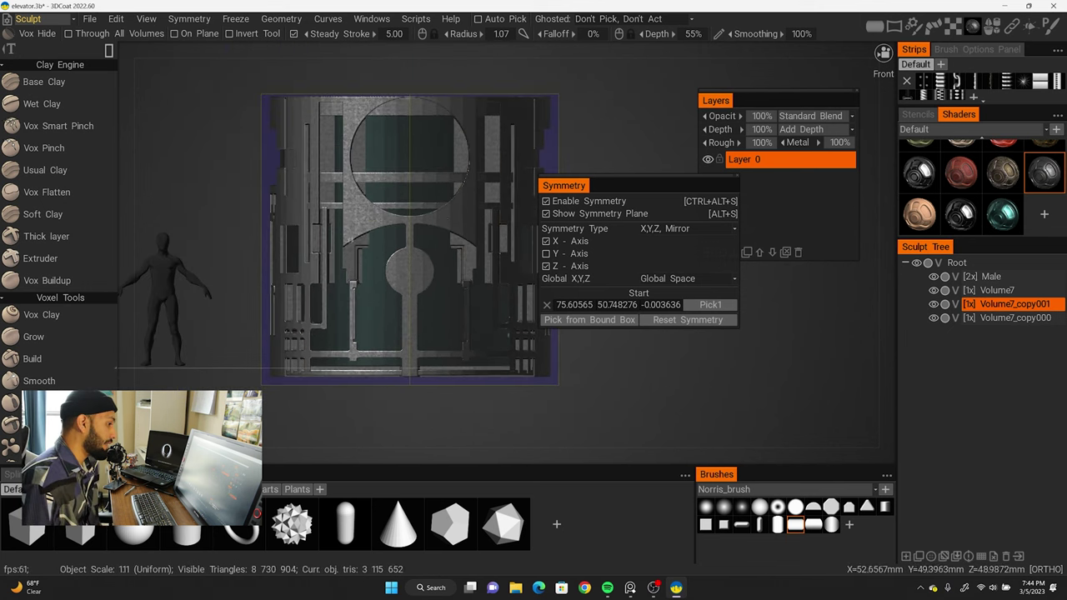
Step: On Volume7_copy001, cut a thin vertical groove and a notch near the top circle
{"action": "left_click", "coordinate": [963, 305]}
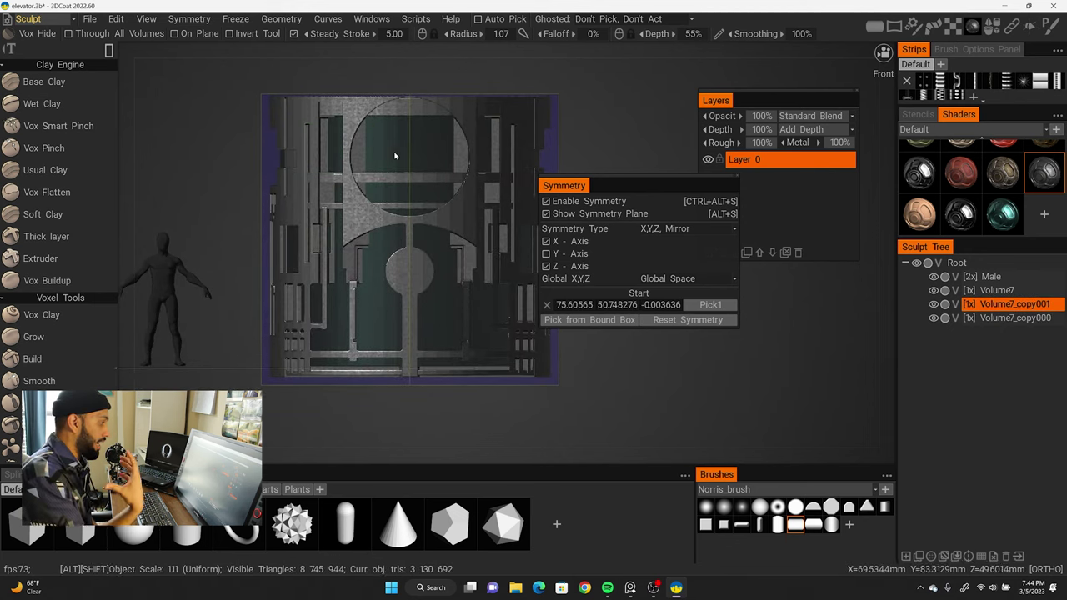
{"action": "left_click_drag", "start_coordinate": [354, 173], "coordinate": [322, 200]}
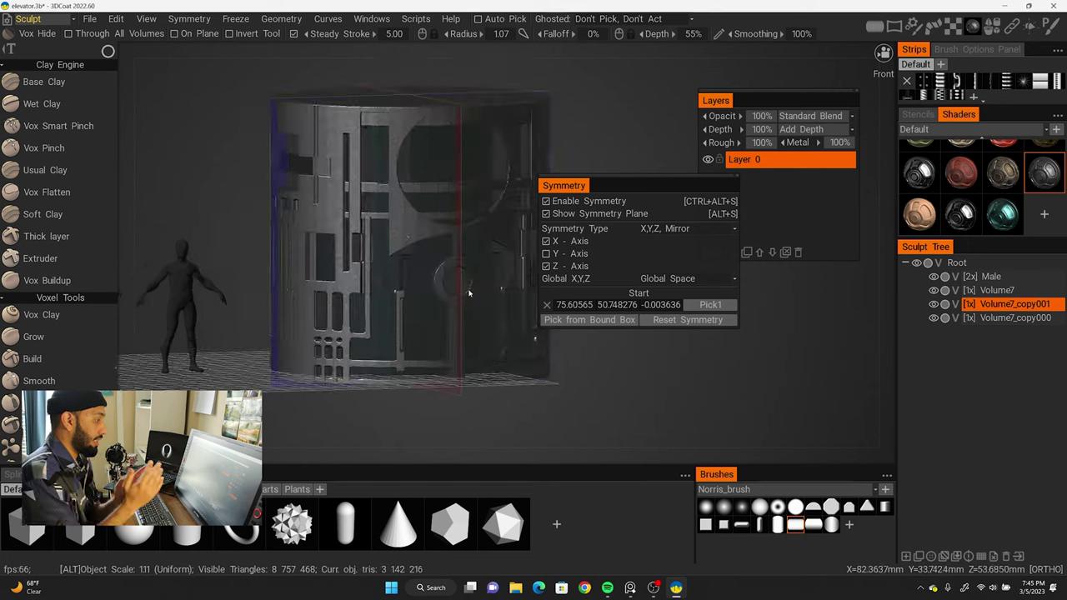
{"action": "mouse_move", "coordinate": [412, 250]}
{"action": "left_mouse_down", "text": "ctrl"}
{"action": "mouse_move", "coordinate": [412, 298]}
{"action": "mouse_move", "coordinate": [392, 98]}
{"action": "mouse_move", "coordinate": [364, 209]}
{"action": "left_mouse_up", "text": "ctrl"}
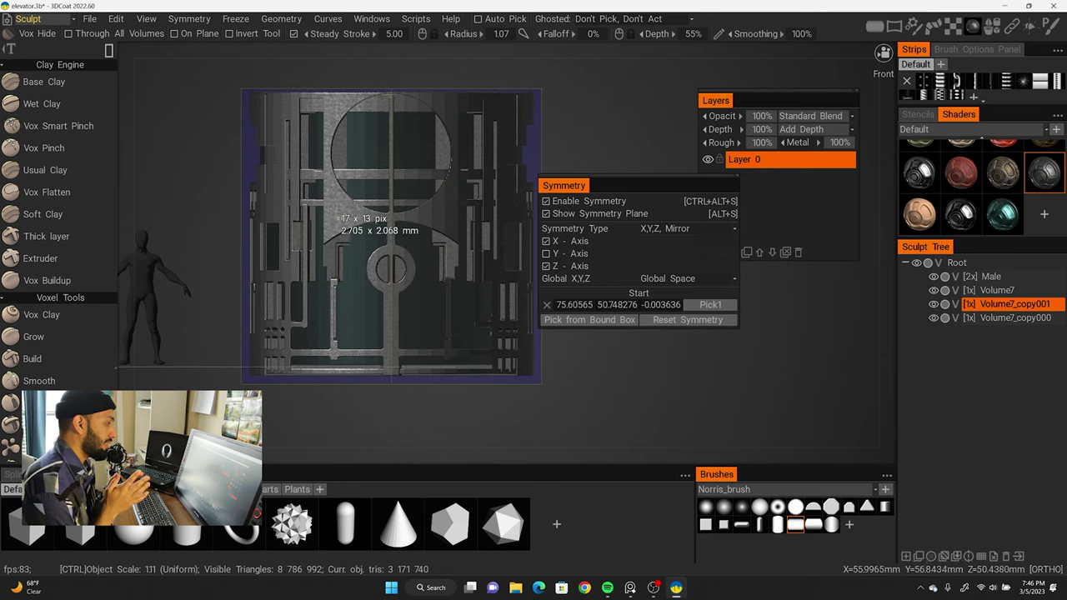
{"action": "left_click_drag", "start_coordinate": [375, 109], "coordinate": [417, 154], "text": "ctrl"}
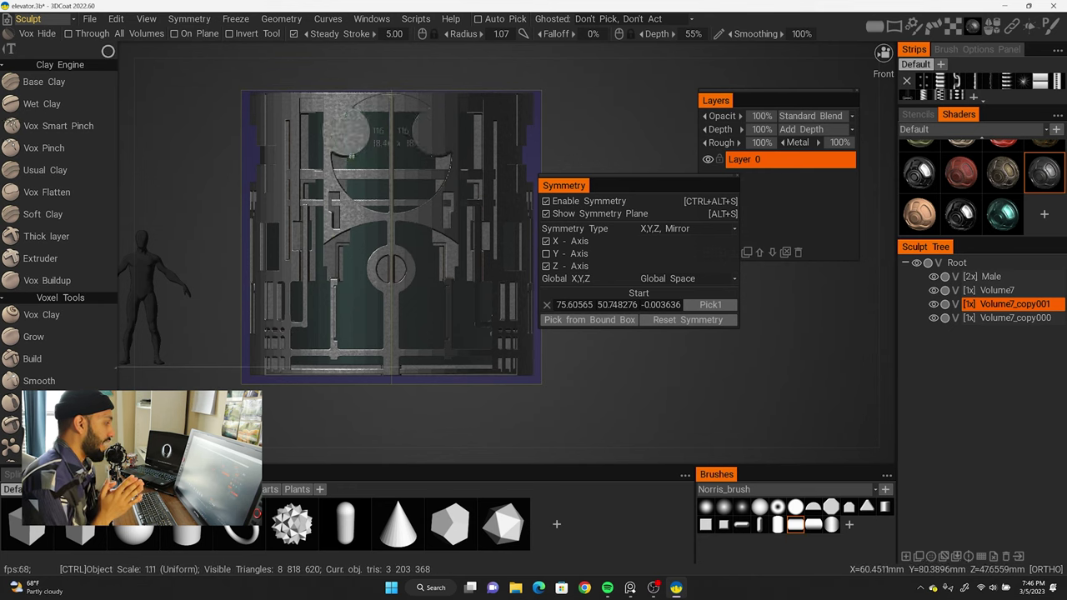
Step: Toggle Volume7_copy001's visibility, reselect it, and orbit to look down from the top
{"action": "left_click_drag", "start_coordinate": [358, 135], "coordinate": [392, 208]}
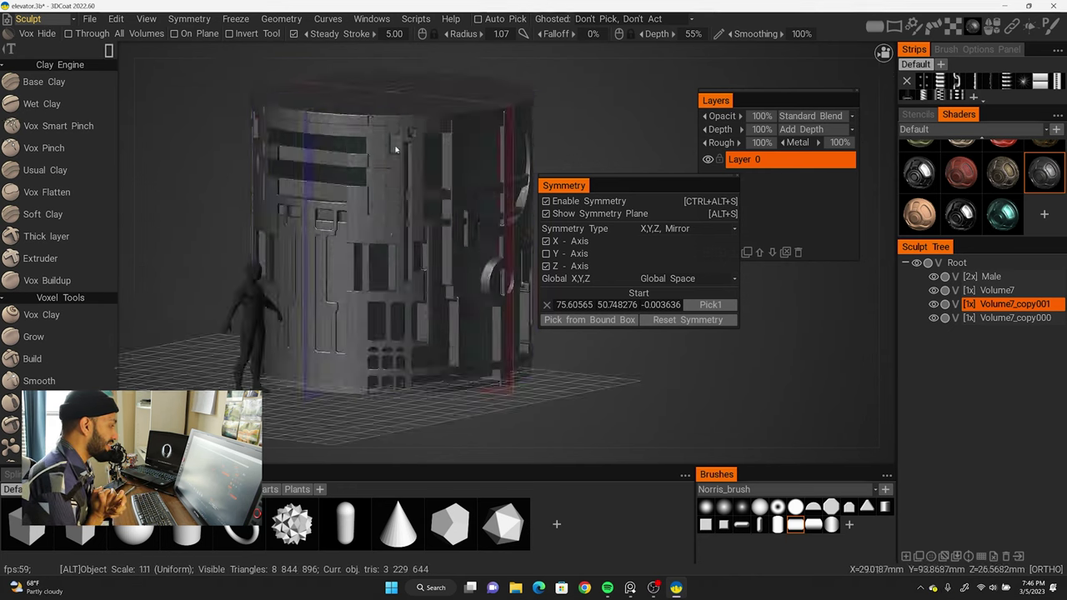
{"action": "left_click", "coordinate": [1016, 317]}
{"action": "left_click", "coordinate": [934, 303]}
{"action": "left_click", "coordinate": [934, 304]}
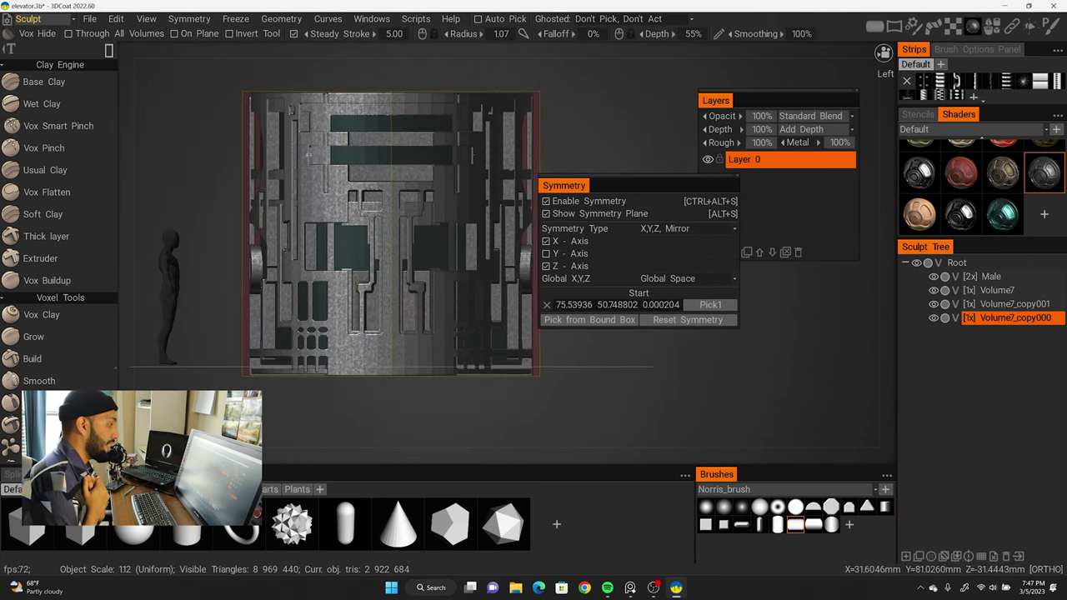
{"action": "left_click_drag", "start_coordinate": [380, 331], "coordinate": [412, 326]}
{"action": "left_click", "coordinate": [982, 304]}
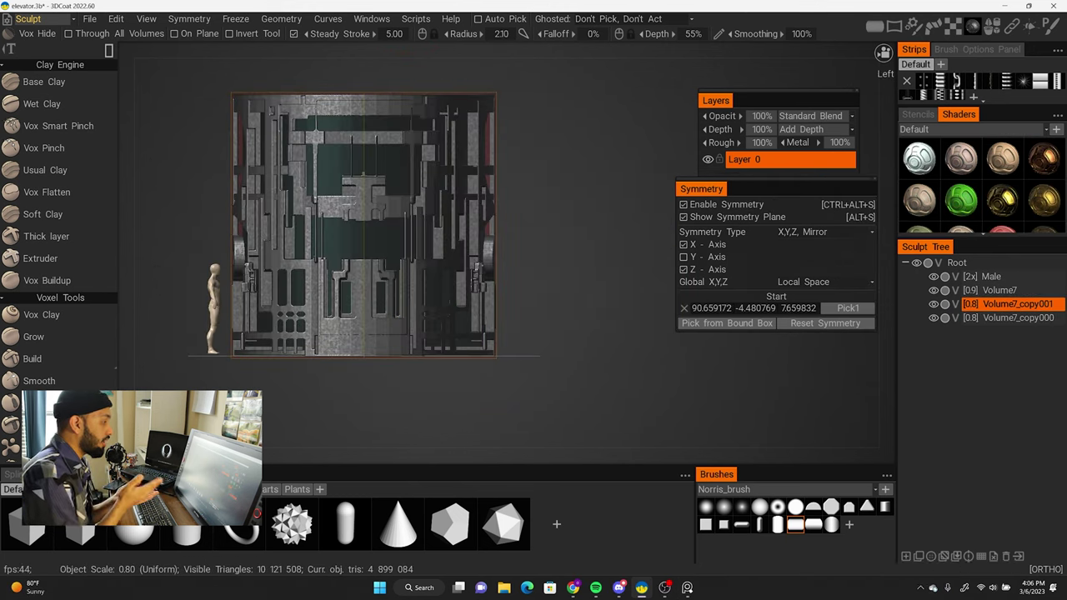
{"action": "left_click_drag", "start_coordinate": [584, 392], "coordinate": [634, 392]}
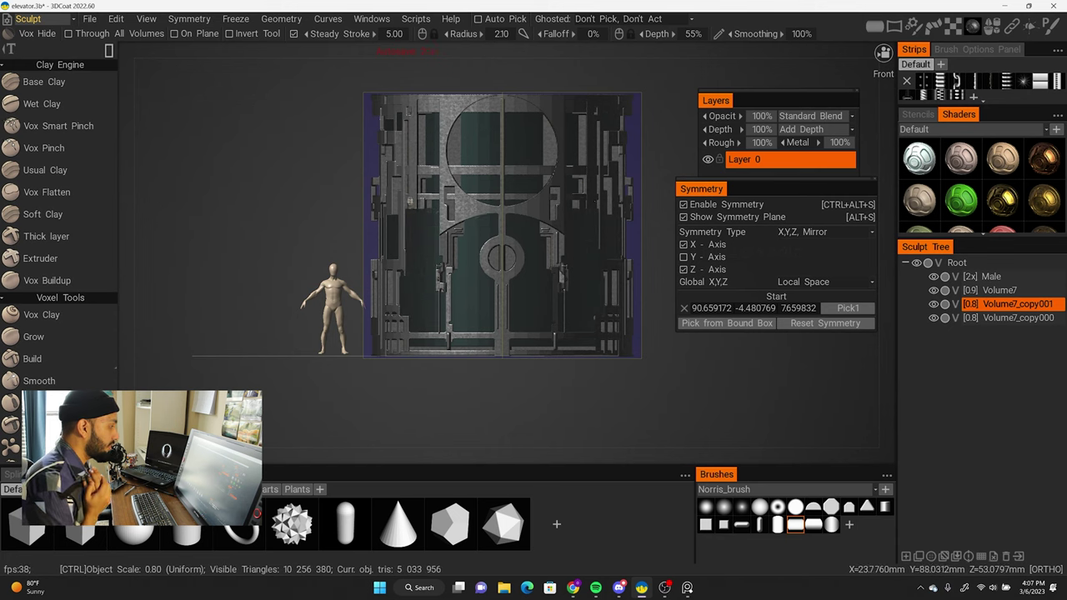
{"action": "middle_click_drag", "start_coordinate": [517, 289], "coordinate": [430, 305]}
{"action": "left_click_drag", "start_coordinate": [489, 281], "coordinate": [585, 281]}
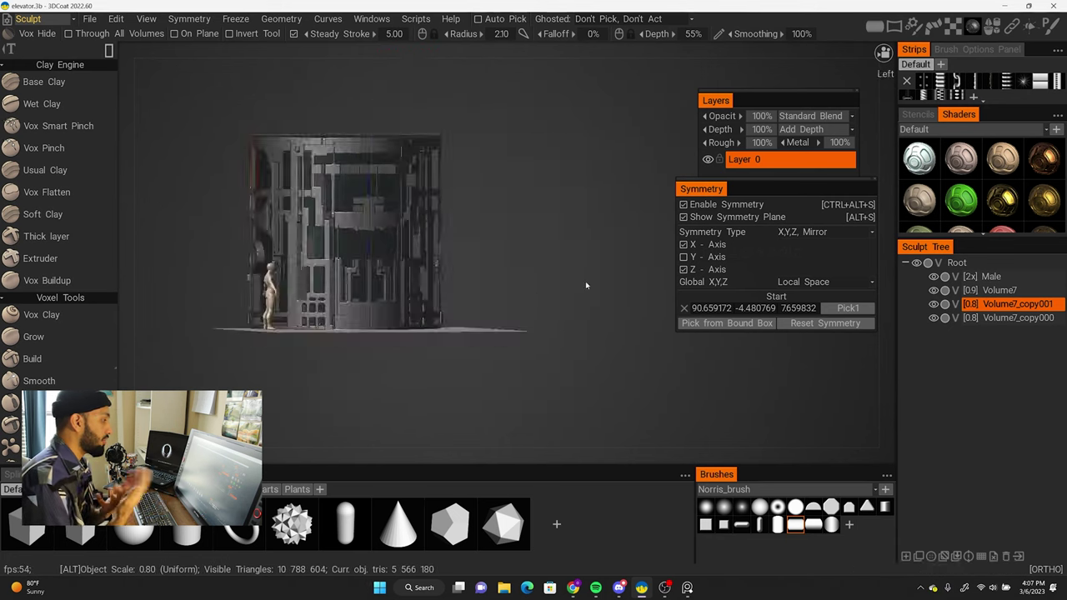
Step: Hide Volume7_copy000 and cut a large circular hole through the ring with the circle shape
{"action": "left_click", "coordinate": [513, 250]}
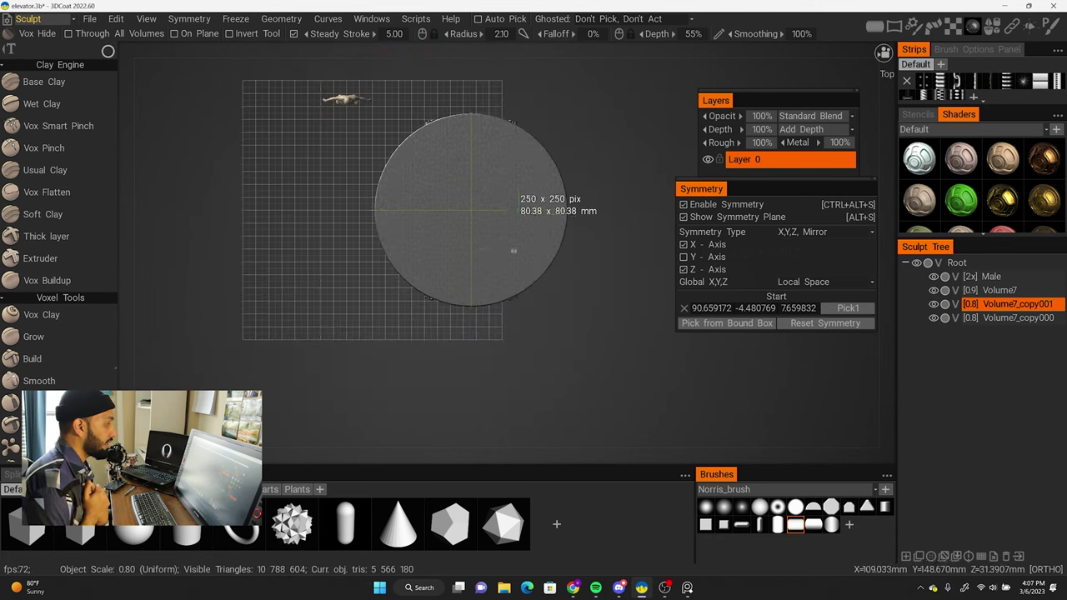
{"action": "left_click", "coordinate": [563, 298]}
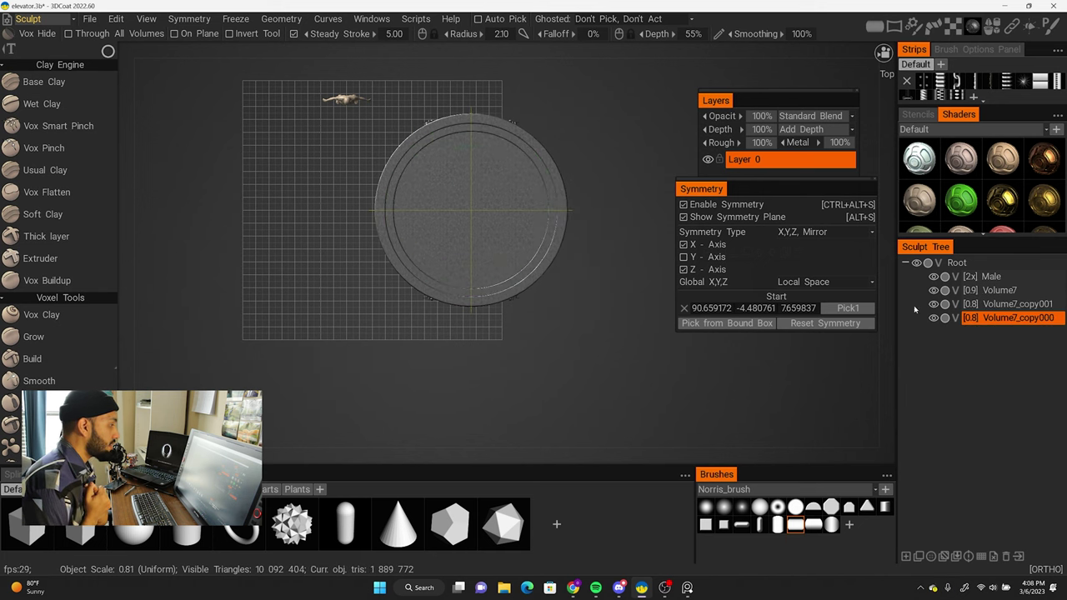
{"action": "left_click", "coordinate": [934, 318]}
{"action": "left_click", "coordinate": [596, 284]}
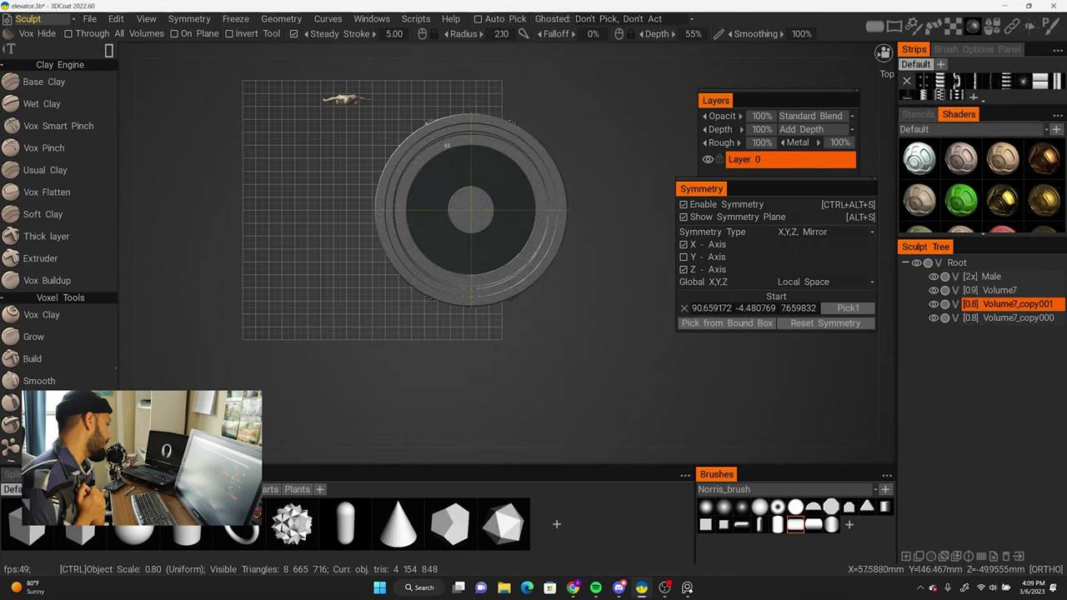
Step: Cut several rectangular and thin vertical slots through the ring, including at its bottom
{"action": "left_click_drag", "start_coordinate": [458, 191], "coordinate": [458, 194]}
{"action": "scroll", "coordinate": [516, 159], "scroll_direction": "up", "scroll_amount": 3}
{"action": "left_click_drag", "start_coordinate": [448, 137], "coordinate": [460, 192]}
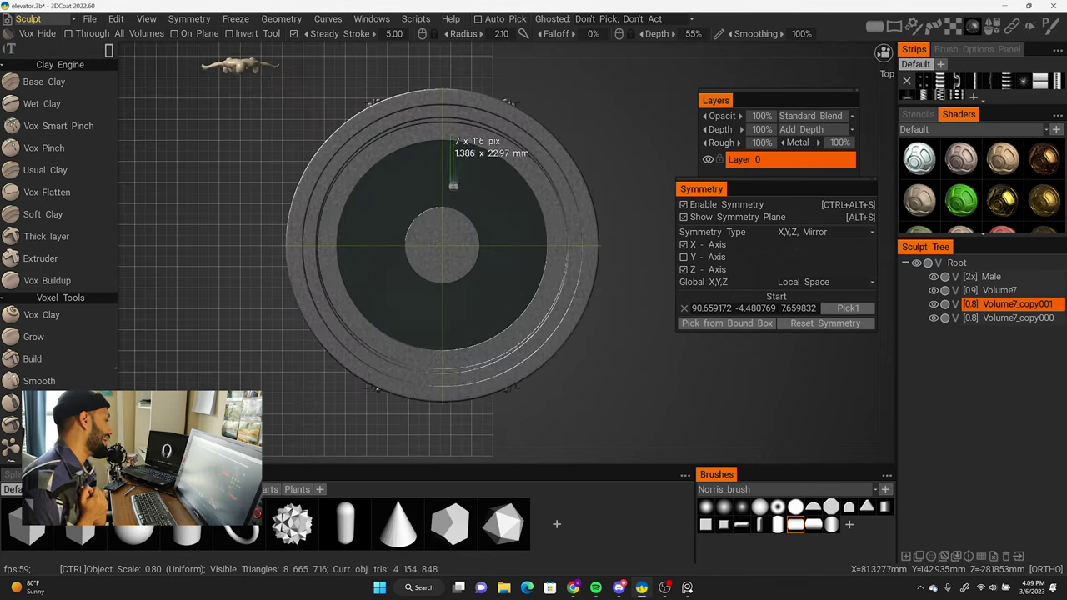
{"action": "mouse_move", "coordinate": [453, 356]}
{"action": "left_mouse_down"}
{"action": "mouse_move", "coordinate": [459, 406]}
{"action": "mouse_move", "coordinate": [474, 170]}
{"action": "mouse_move", "coordinate": [492, 239]}
{"action": "left_mouse_up"}
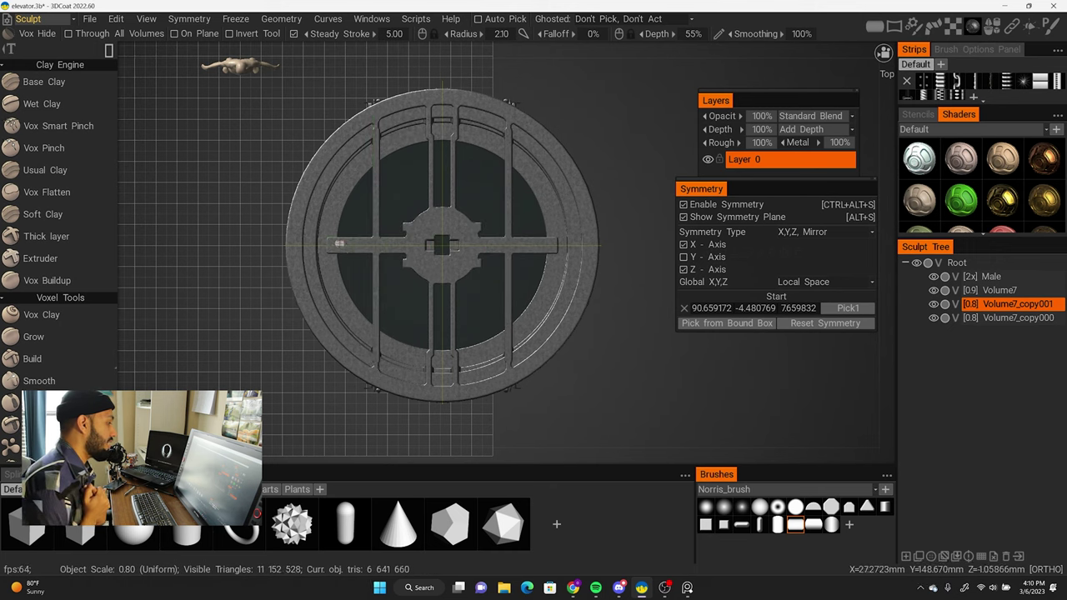
{"action": "left_click_drag", "start_coordinate": [412, 289], "coordinate": [412, 303], "text": "ctrl"}
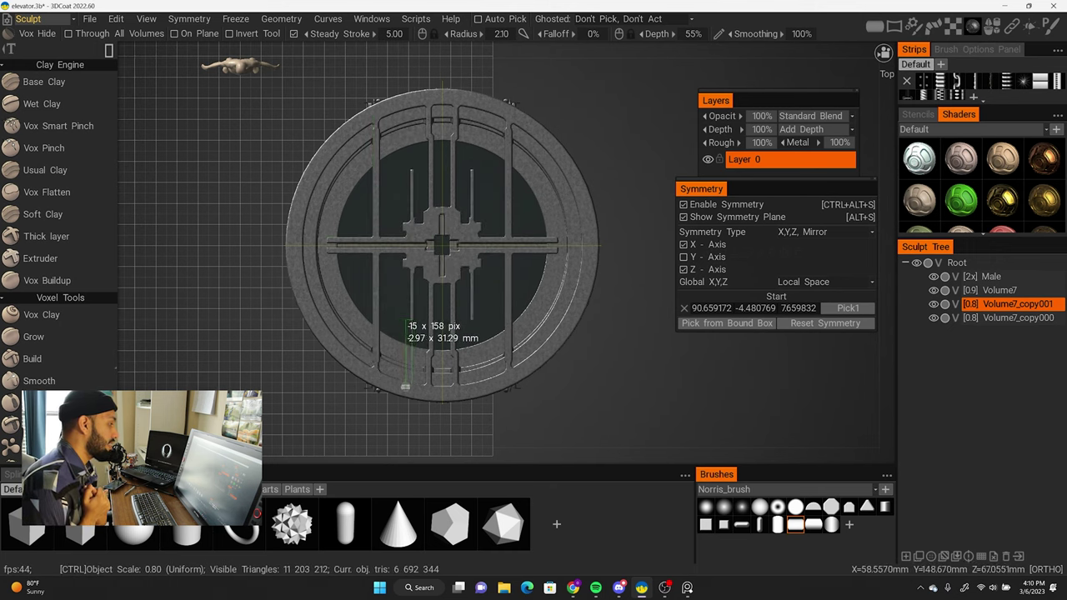
{"action": "left_click_drag", "start_coordinate": [406, 385], "coordinate": [448, 245], "text": "ctrl"}
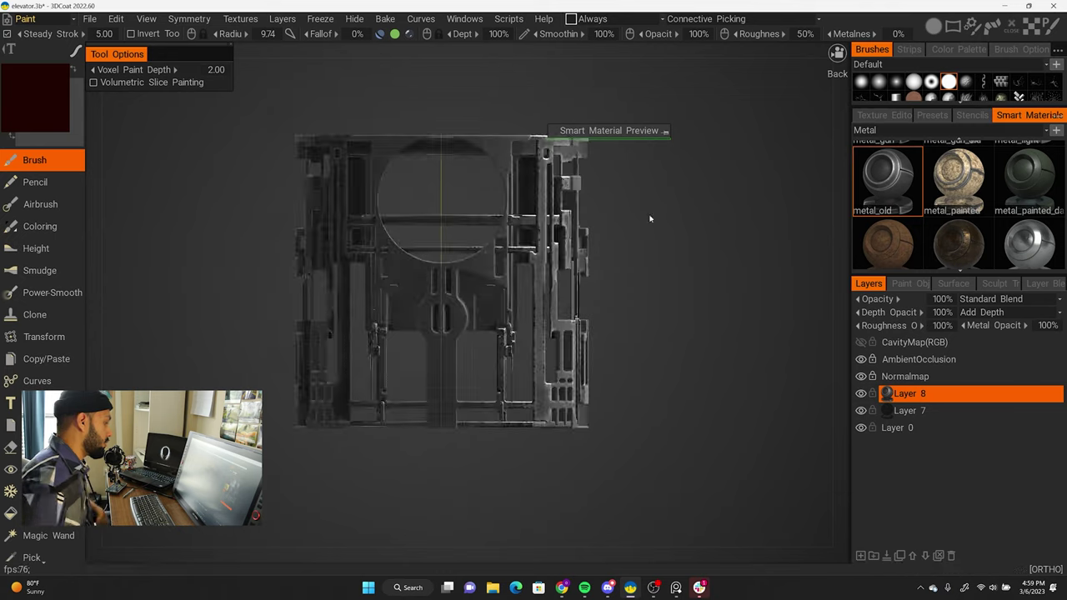
Step: Cycle through the erase, fill and brush paint tools while orbiting the elevator
{"action": "key", "text": "e"}
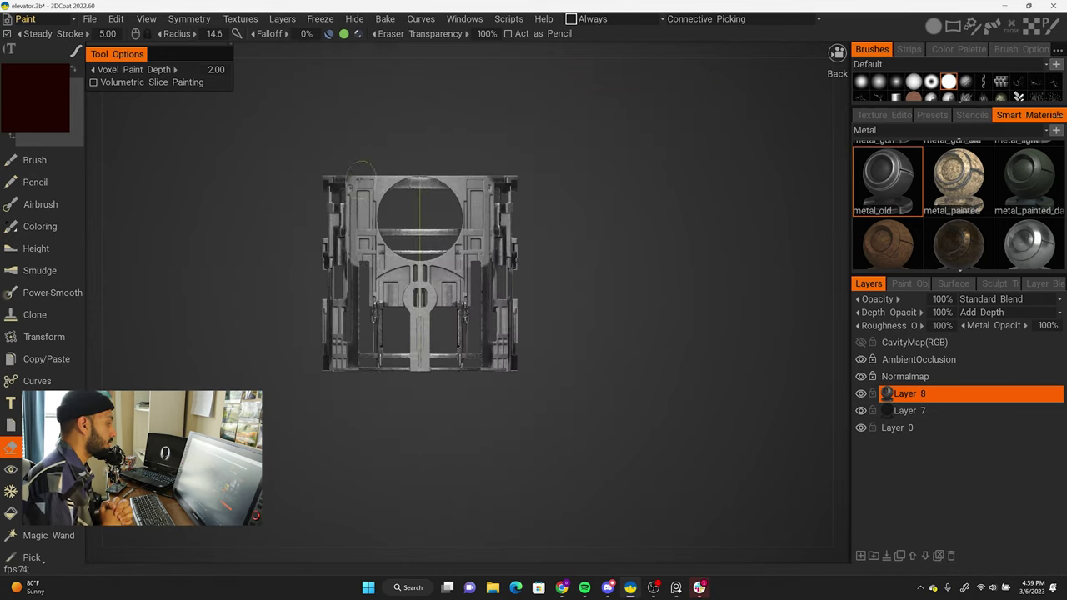
{"action": "key", "text": "f"}
{"action": "mouse_move", "coordinate": [381, 250]}
{"action": "left_mouse_down", "text": "alt"}
{"action": "mouse_move", "coordinate": [528, 259]}
{"action": "mouse_move", "coordinate": [398, 407]}
{"action": "left_mouse_up", "text": "alt"}
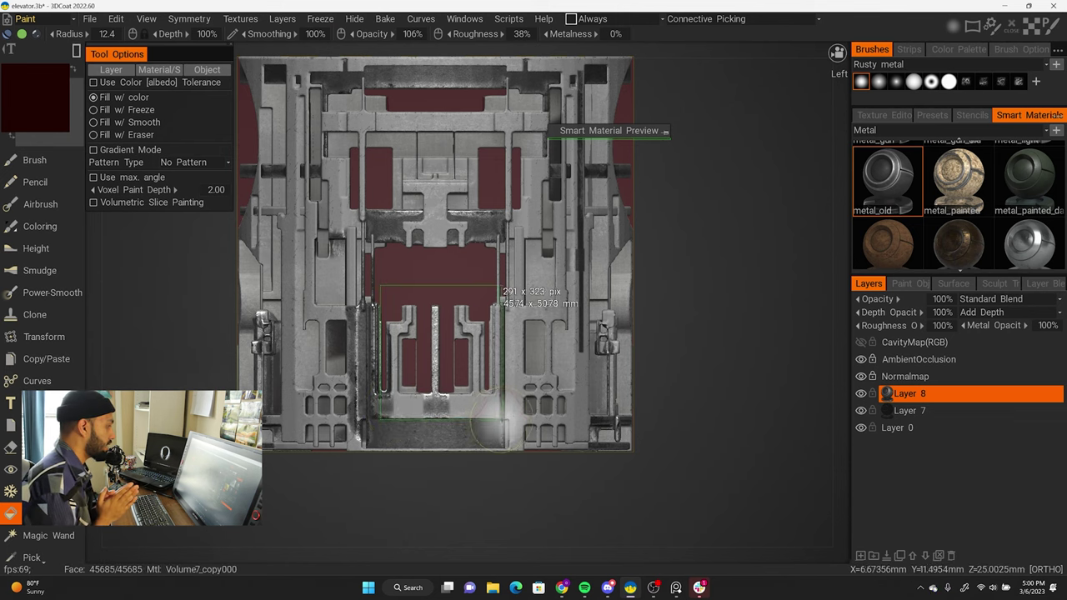
{"action": "left_click_drag", "start_coordinate": [344, 174], "coordinate": [463, 300], "text": "alt"}
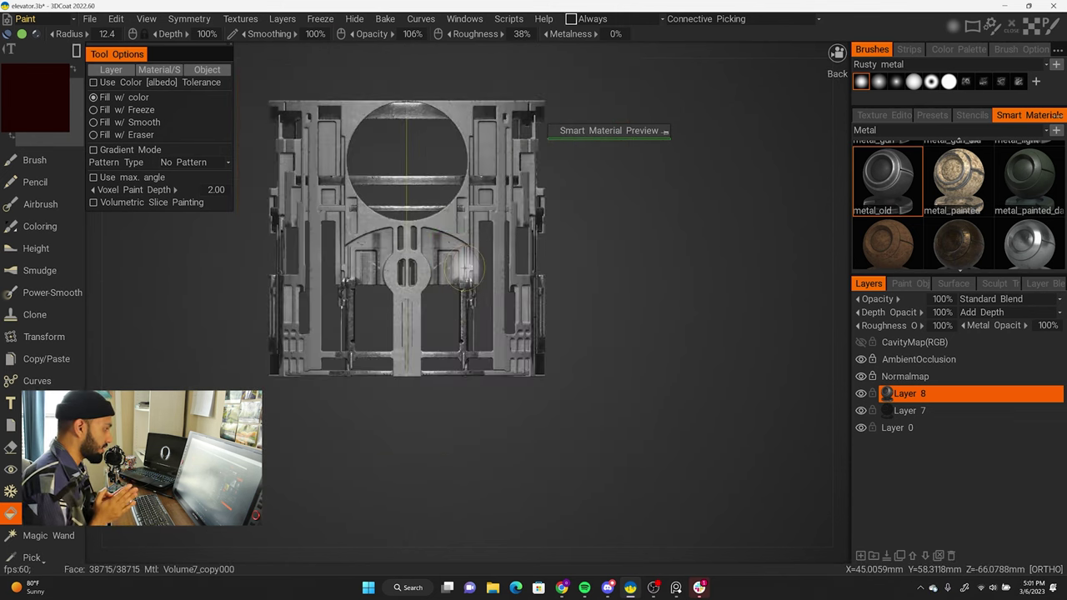
{"action": "scroll", "coordinate": [464, 269], "scroll_direction": "up", "scroll_amount": 3}
{"action": "key", "text": "b"}
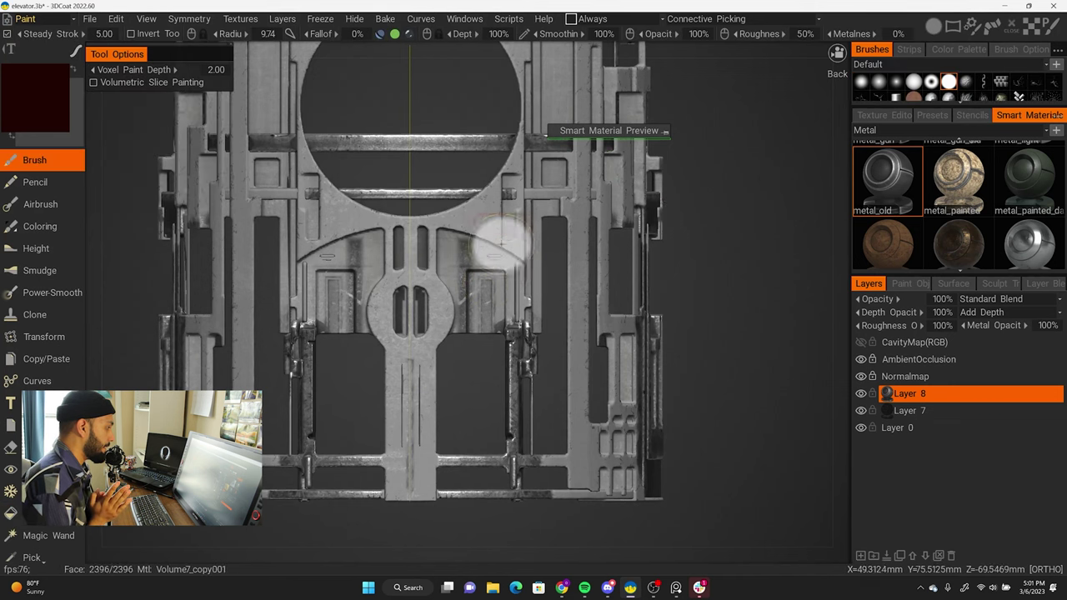
Step: Set Layer 8's blend mode to Multiply, then bring up its layer options
{"action": "mouse_move", "coordinate": [475, 248]}
{"action": "left_mouse_down", "text": "alt"}
{"action": "mouse_move", "coordinate": [572, 318]}
{"action": "mouse_move", "coordinate": [633, 278]}
{"action": "left_mouse_up", "text": "alt"}
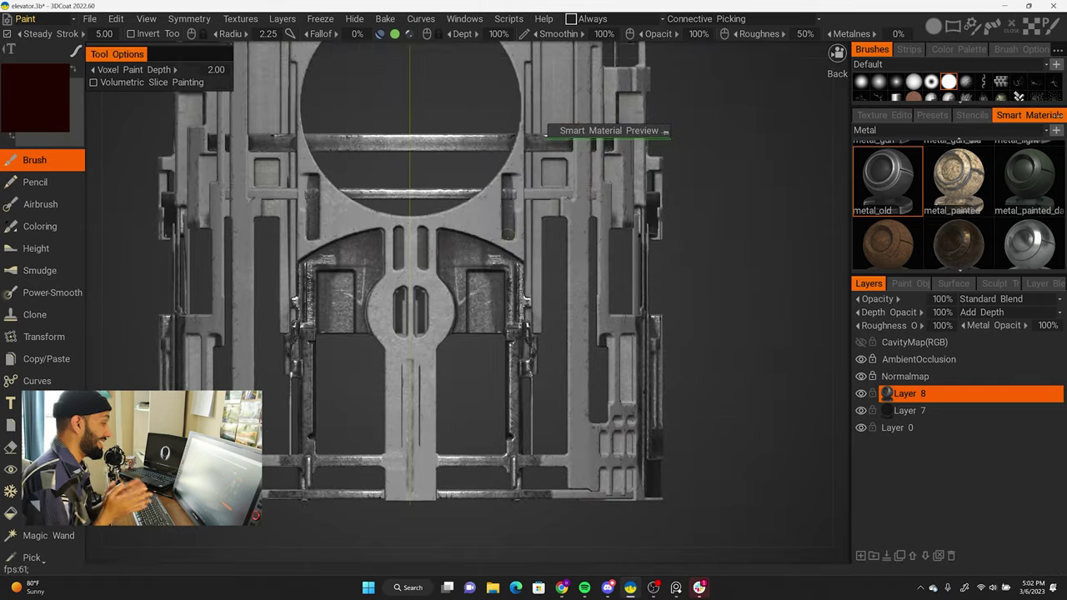
{"action": "left_click_drag", "start_coordinate": [526, 213], "coordinate": [534, 224], "text": "alt"}
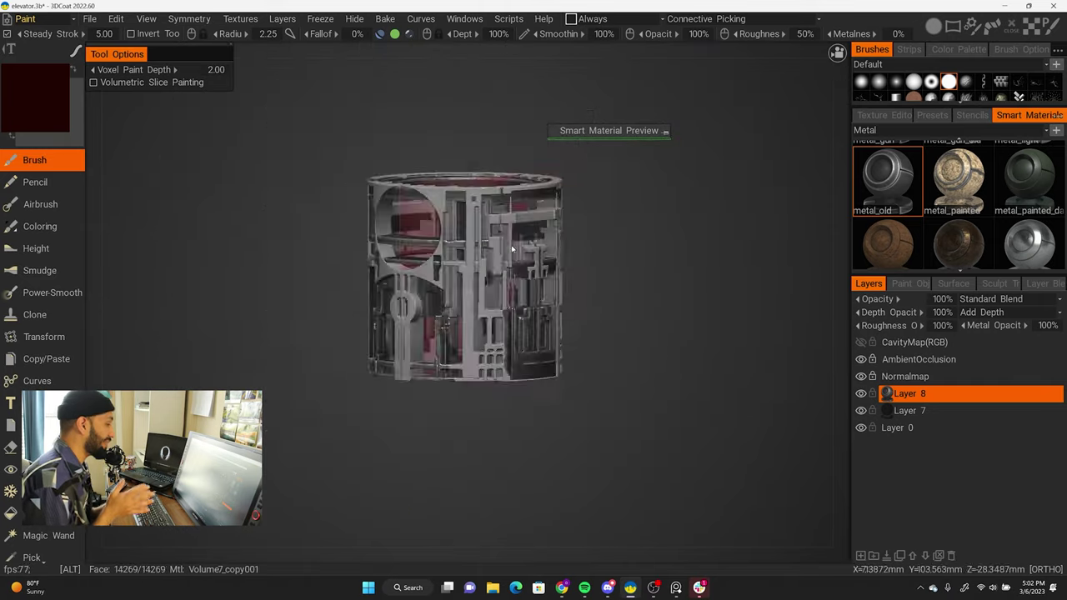
{"action": "scroll", "coordinate": [534, 224], "scroll_direction": "down", "scroll_amount": 2}
{"action": "left_click", "coordinate": [1026, 300]}
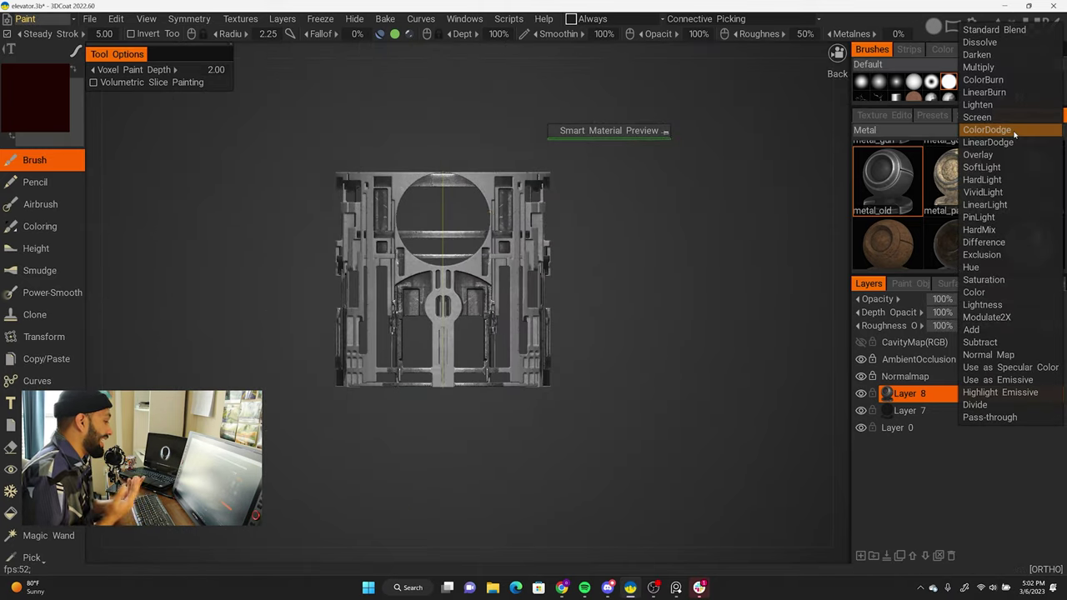
{"action": "left_click", "coordinate": [1040, 300]}
{"action": "left_click", "coordinate": [979, 66]}
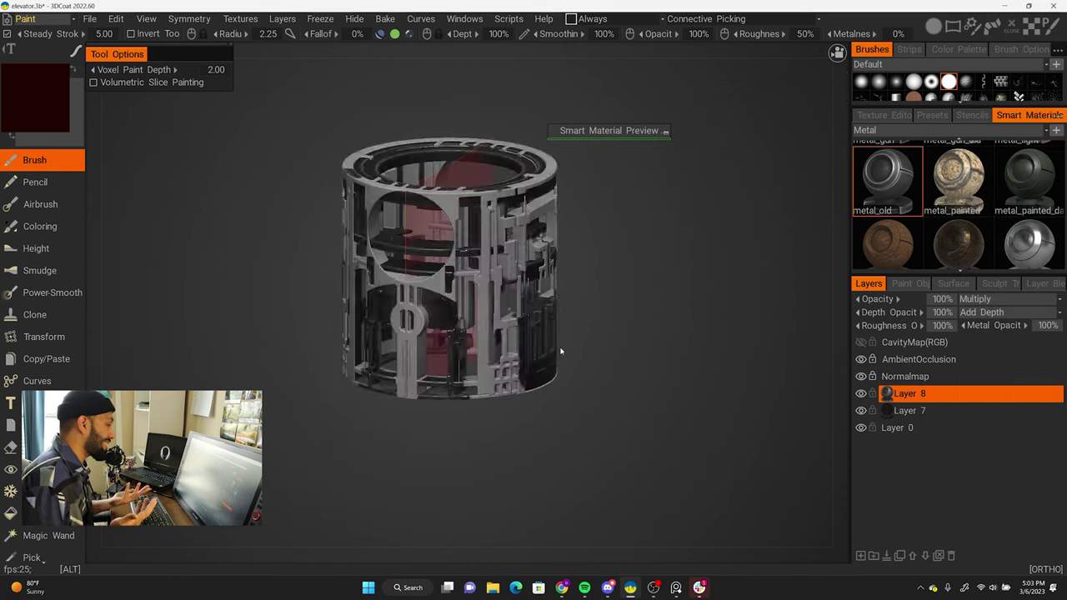
{"action": "right_click", "coordinate": [952, 393]}
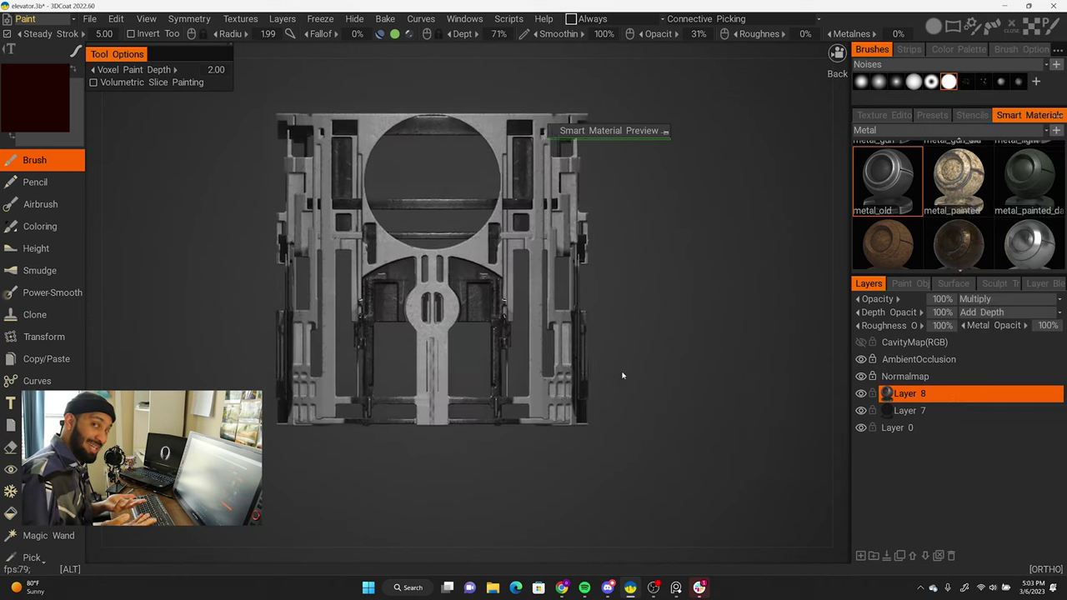
Step: Position and scale the grille stencil over the elevator's recessed panels
{"action": "scroll", "coordinate": [941, 216], "scroll_direction": "down", "scroll_amount": 3}
{"action": "scroll", "coordinate": [959, 263], "scroll_direction": "down", "scroll_amount": 2}
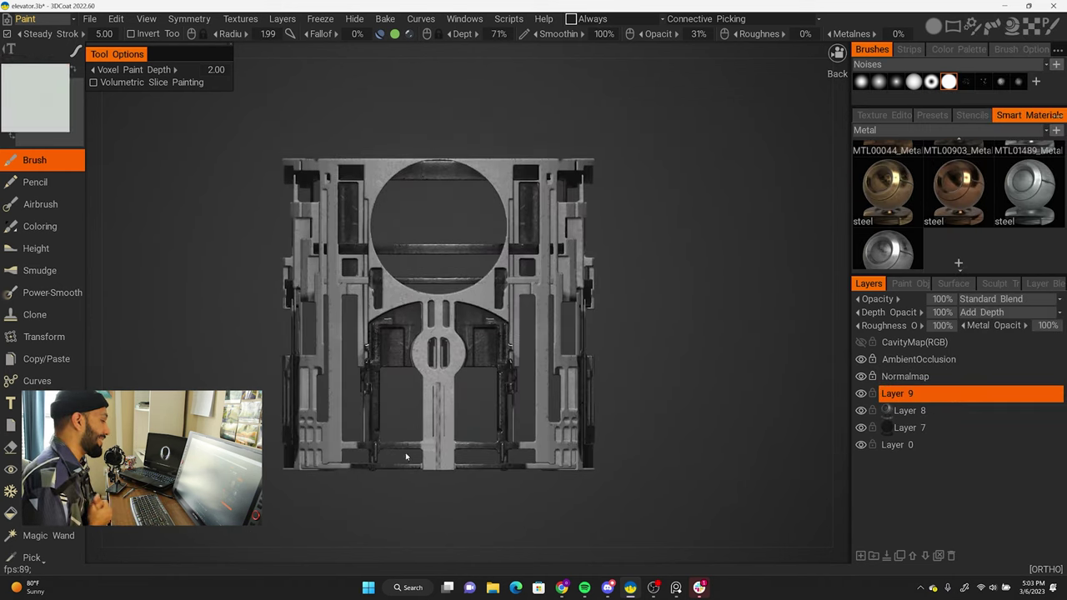
{"action": "scroll", "coordinate": [391, 333], "scroll_direction": "up", "scroll_amount": 5}
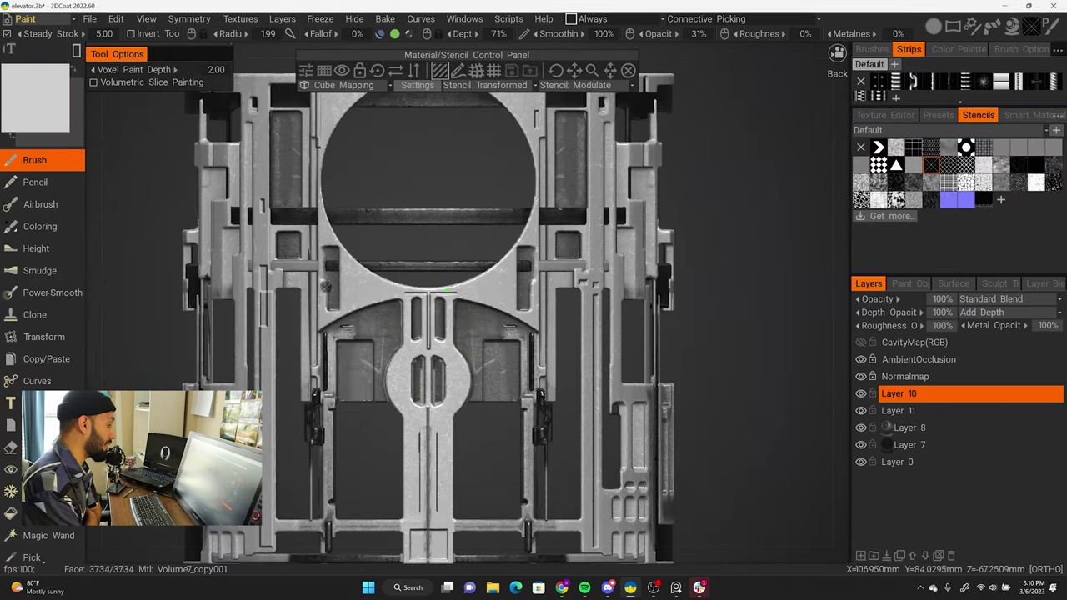
{"action": "key", "text": "KP_6"}
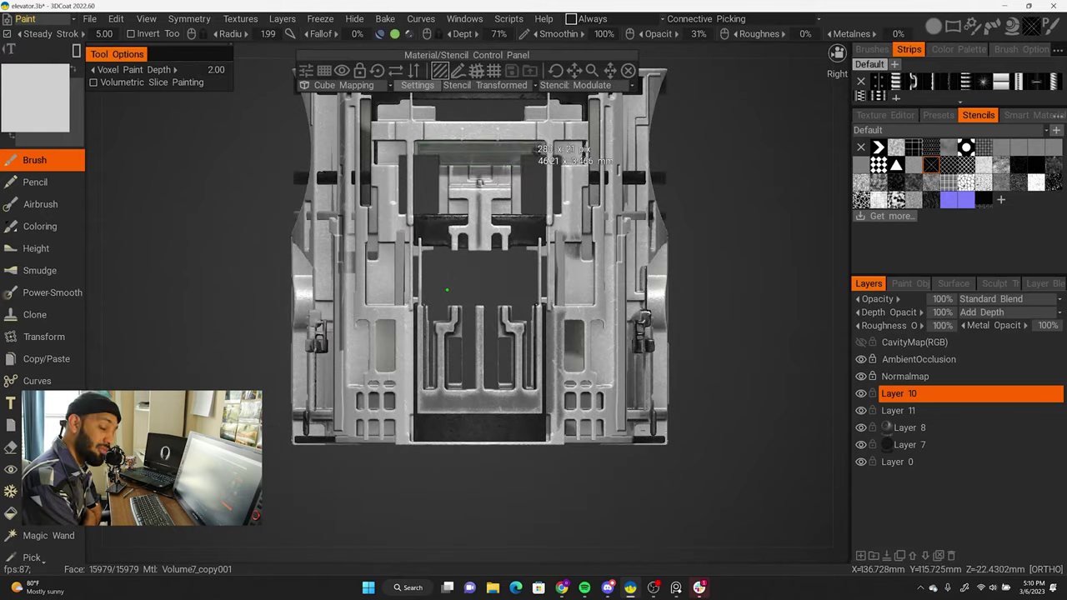
{"action": "key", "text": "KP_4"}
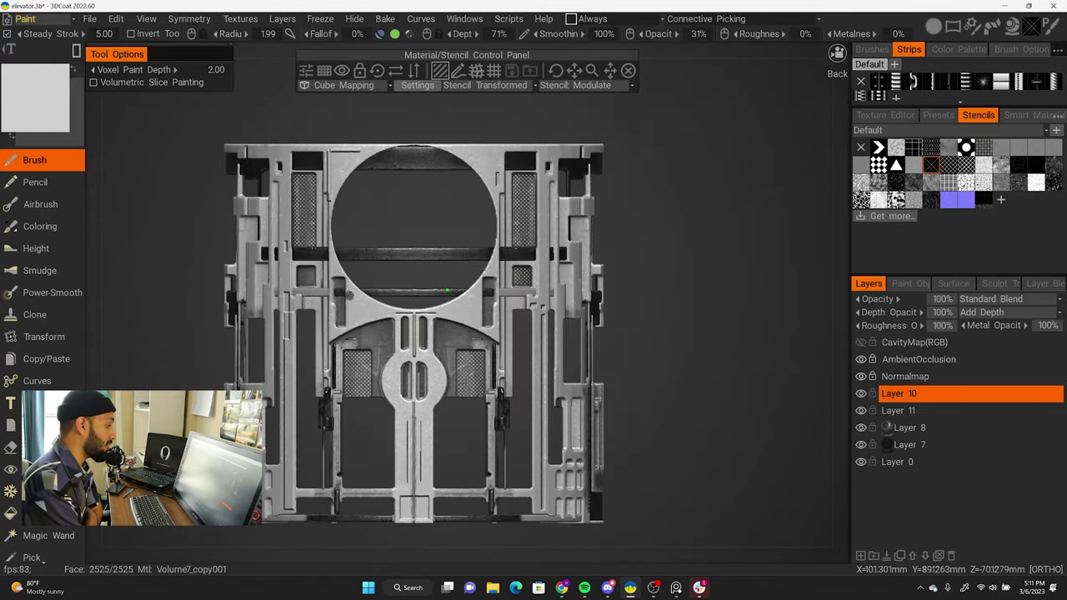
{"action": "key", "text": "KP_2"}
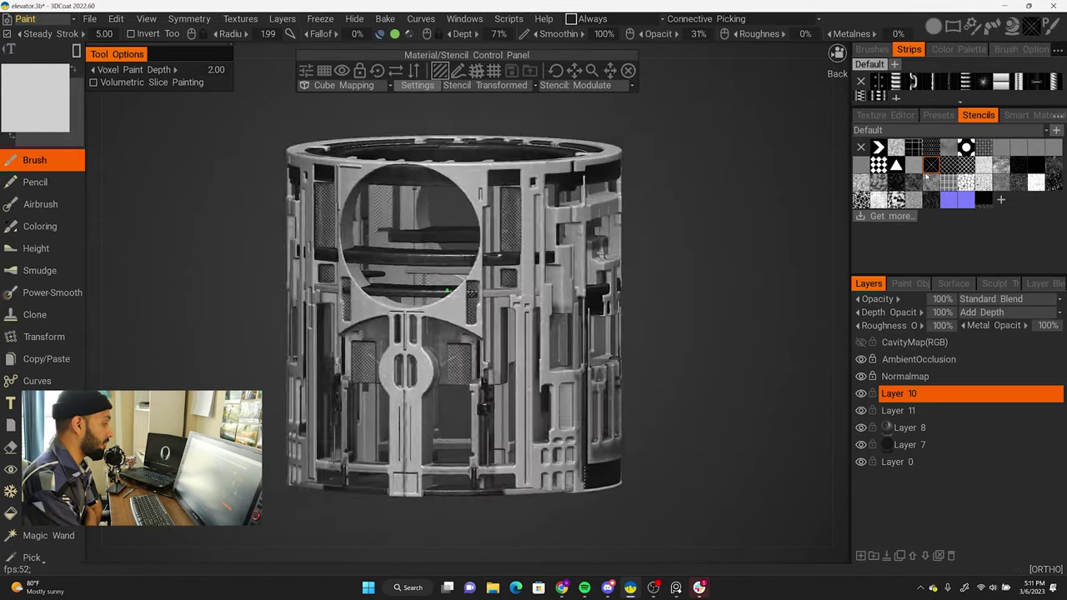
{"action": "left_click_drag", "start_coordinate": [558, 70], "coordinate": [584, 70]}
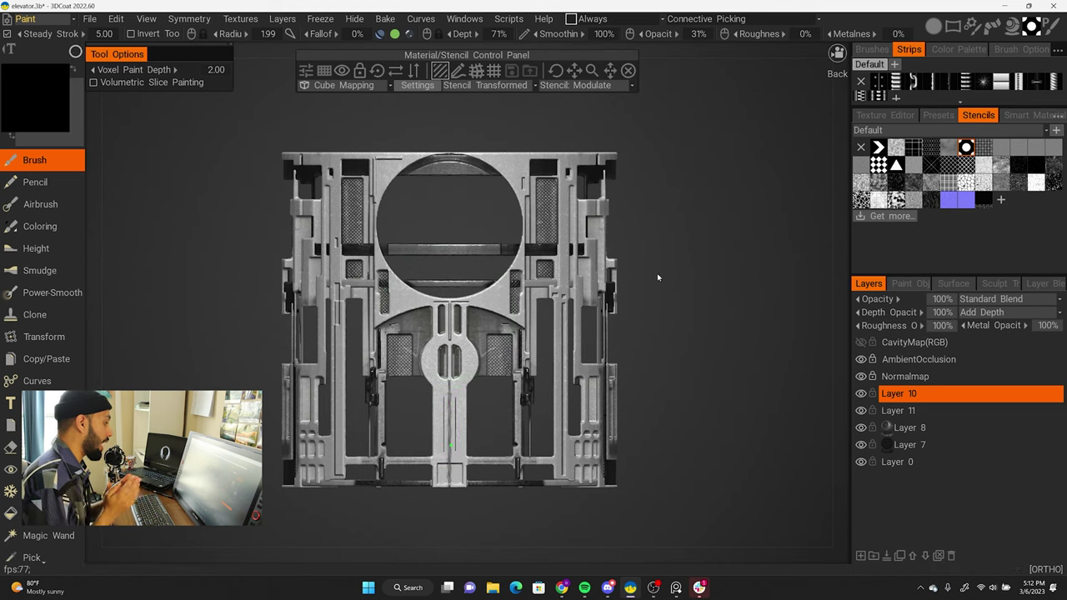
Step: Check the stencilled panels from the left and back, then save the project
{"action": "right_click_drag", "start_coordinate": [658, 278], "coordinate": [385, 278]}
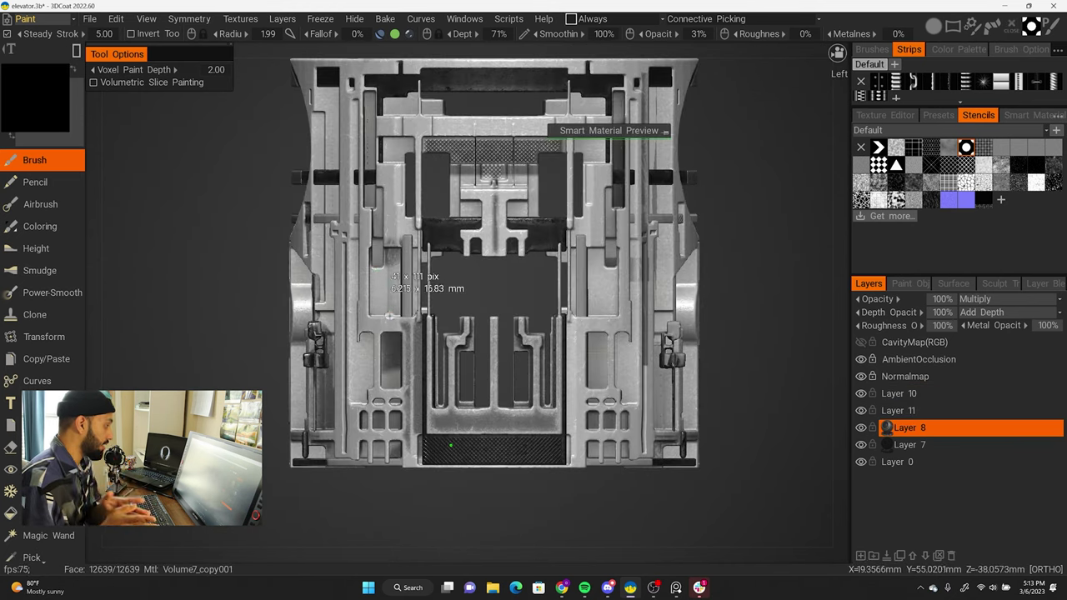
{"action": "left_click_drag", "start_coordinate": [379, 282], "coordinate": [581, 328], "text": "alt"}
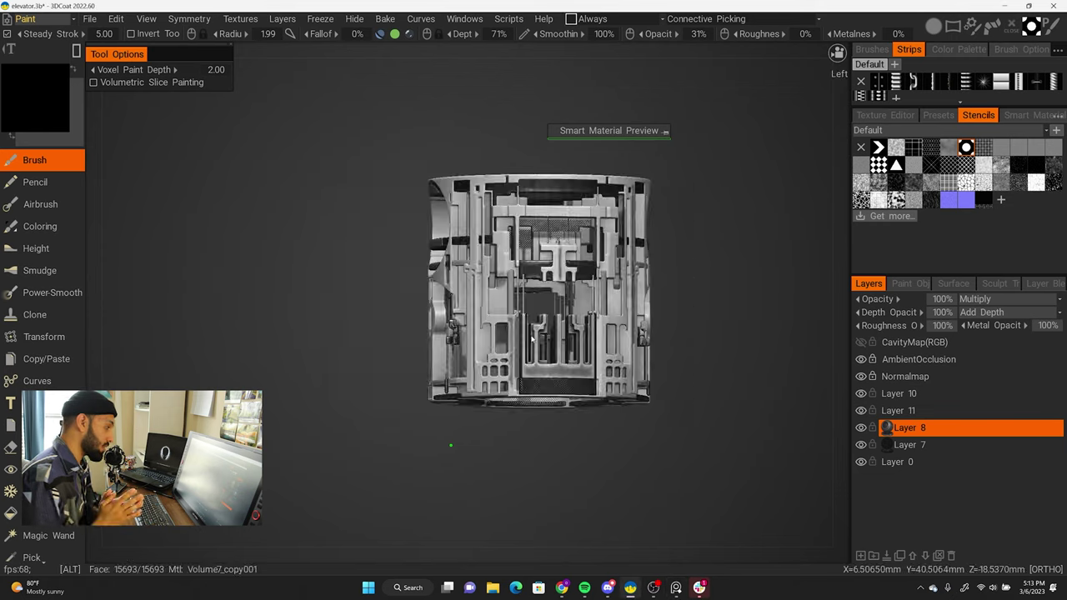
{"action": "left_click_drag", "start_coordinate": [582, 328], "coordinate": [515, 340], "text": "alt"}
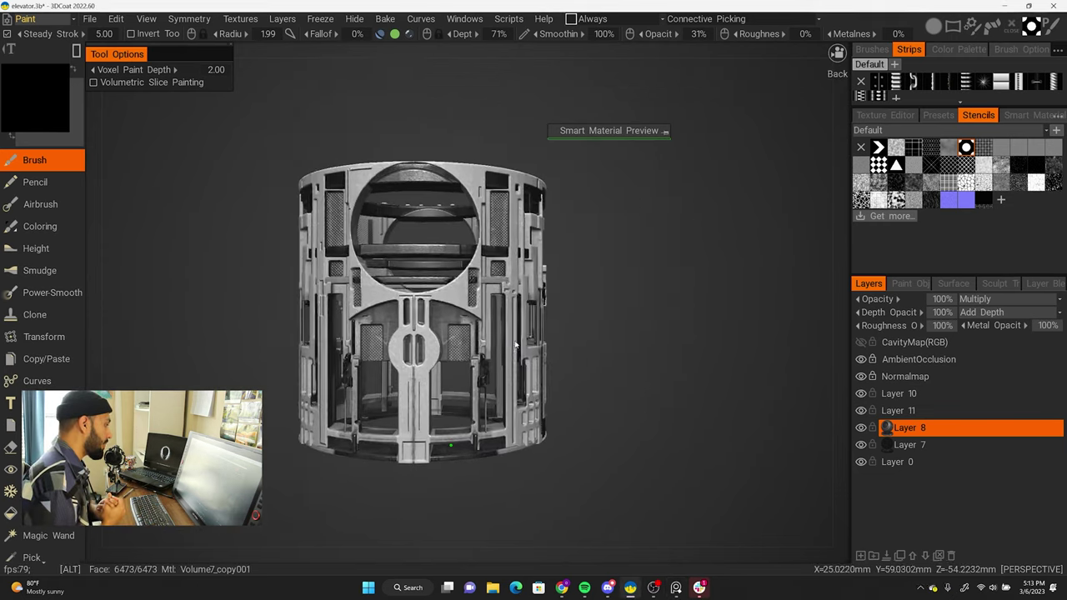
{"action": "key", "text": "ctrl+s"}
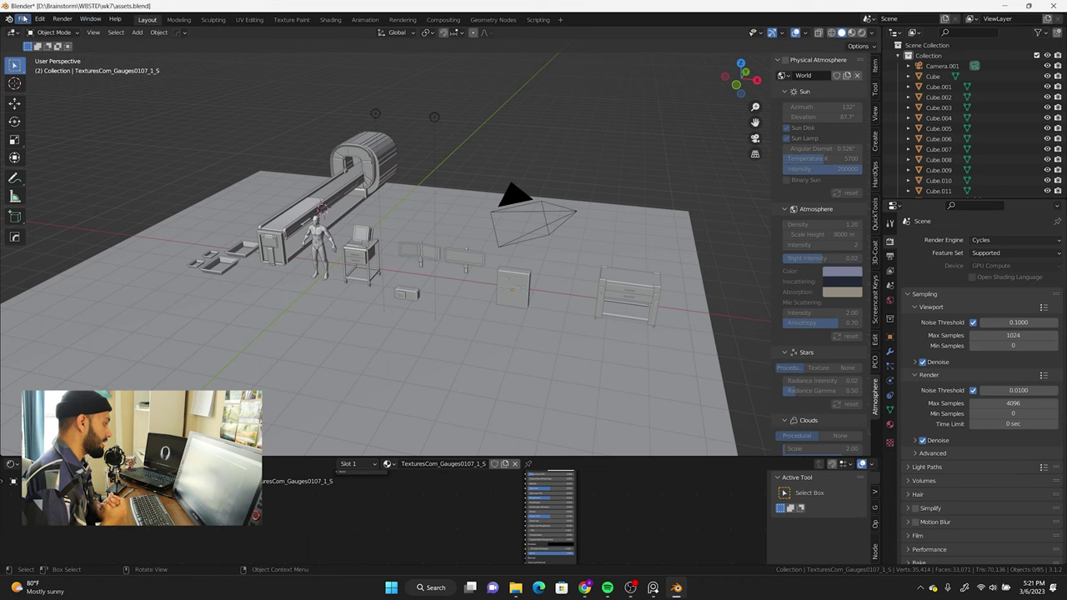
{"action": "left_click", "coordinate": [22, 18]}
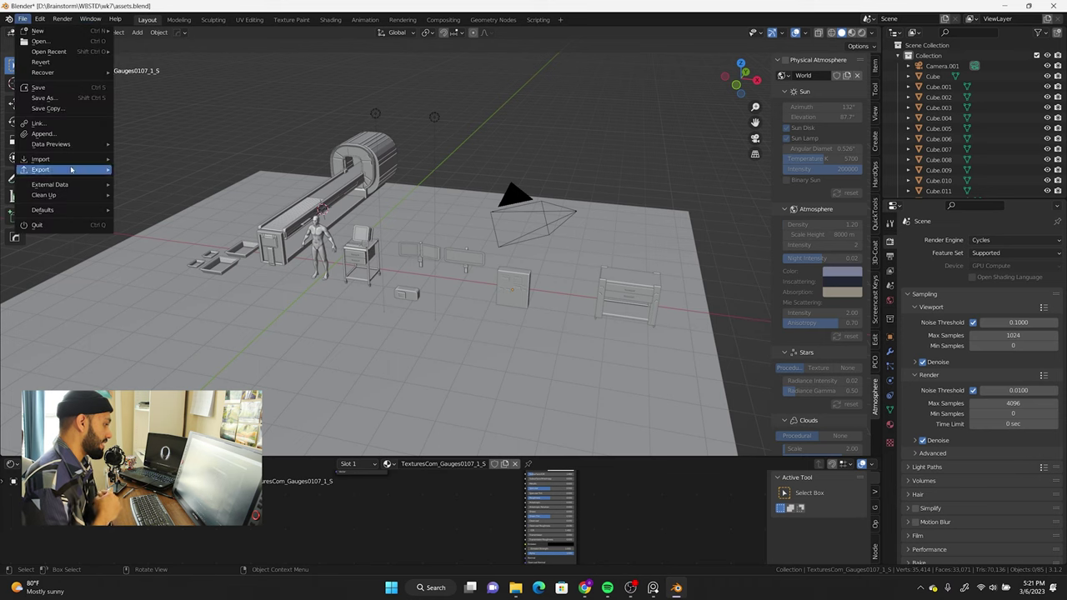
{"action": "mouse_move", "coordinate": [40, 158]}
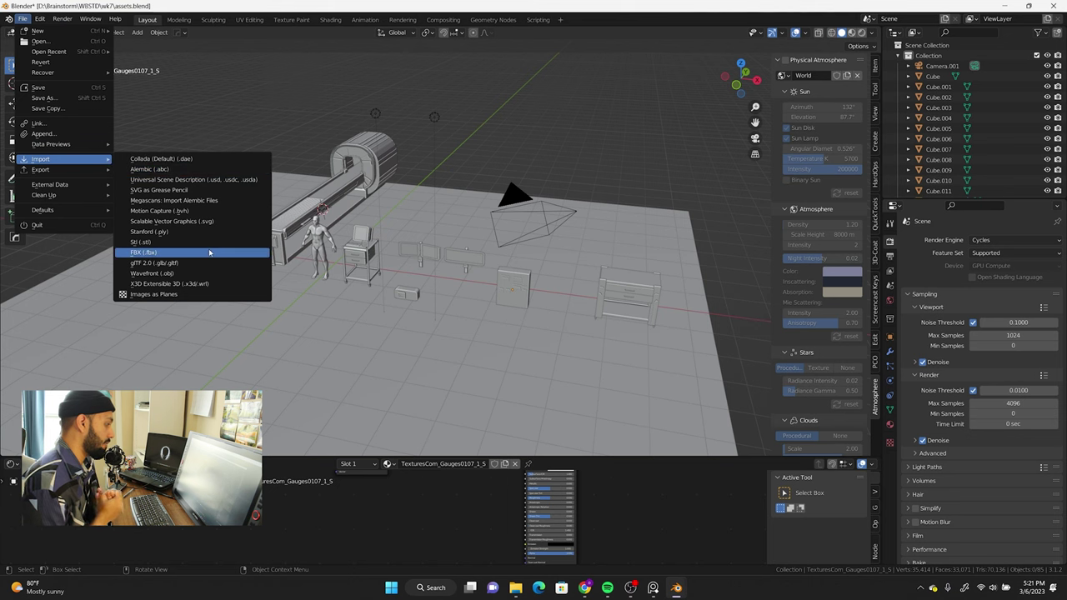
Step: Import the elevator model into Blender as an FBX file
{"action": "left_click", "coordinate": [209, 253]}
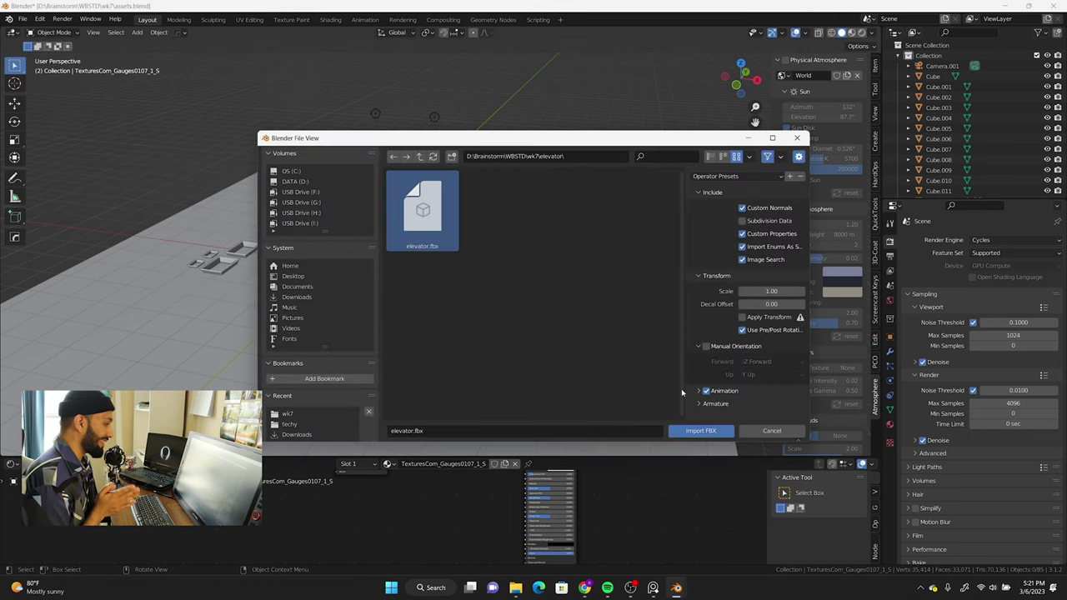
{"action": "left_click", "coordinate": [700, 431]}
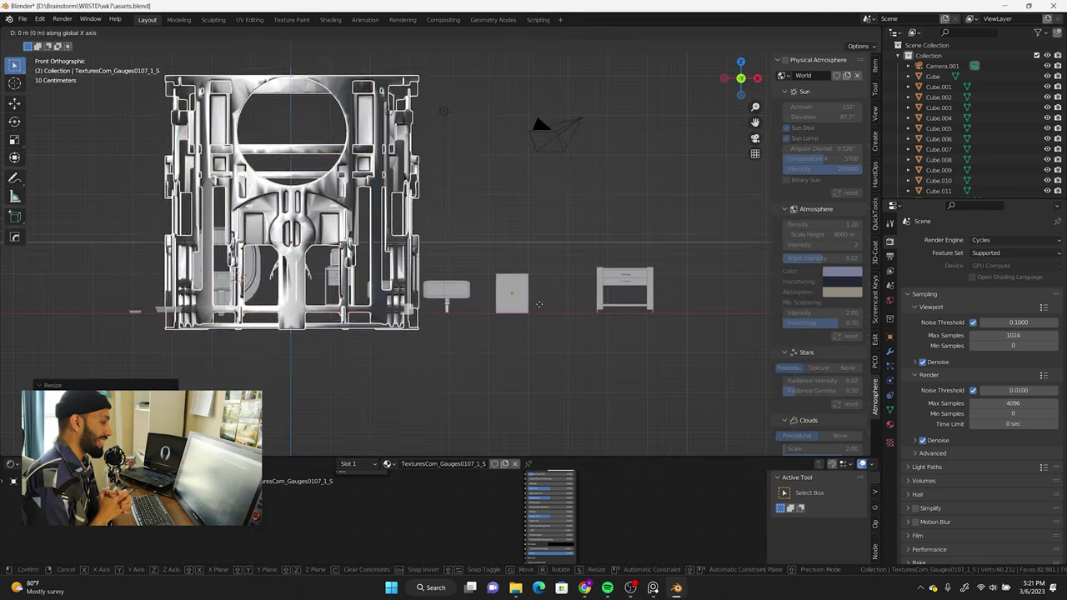
{"action": "middle_click_drag", "start_coordinate": [607, 300], "coordinate": [731, 302]}
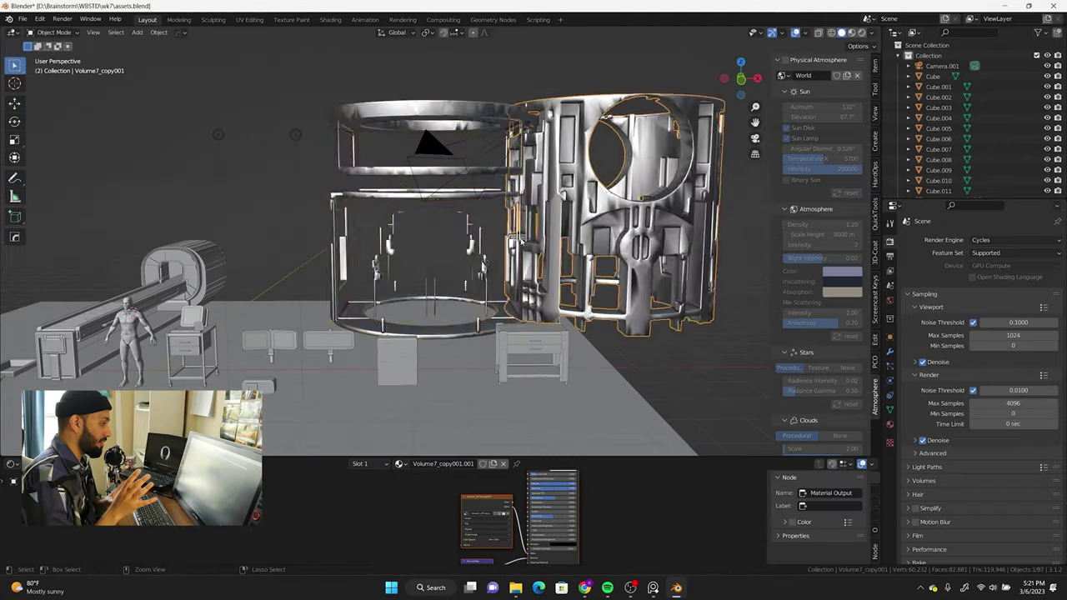
Step: Remove the imported material from both cage parts, including Volume7_copy000
{"action": "left_click", "coordinate": [890, 425]}
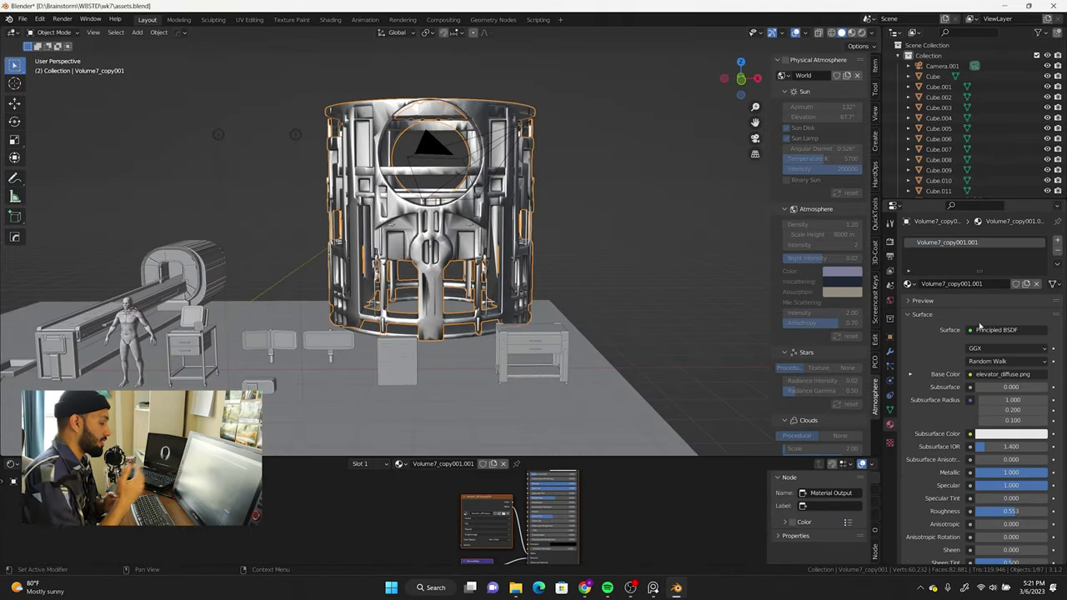
{"action": "left_click", "coordinate": [1058, 251]}
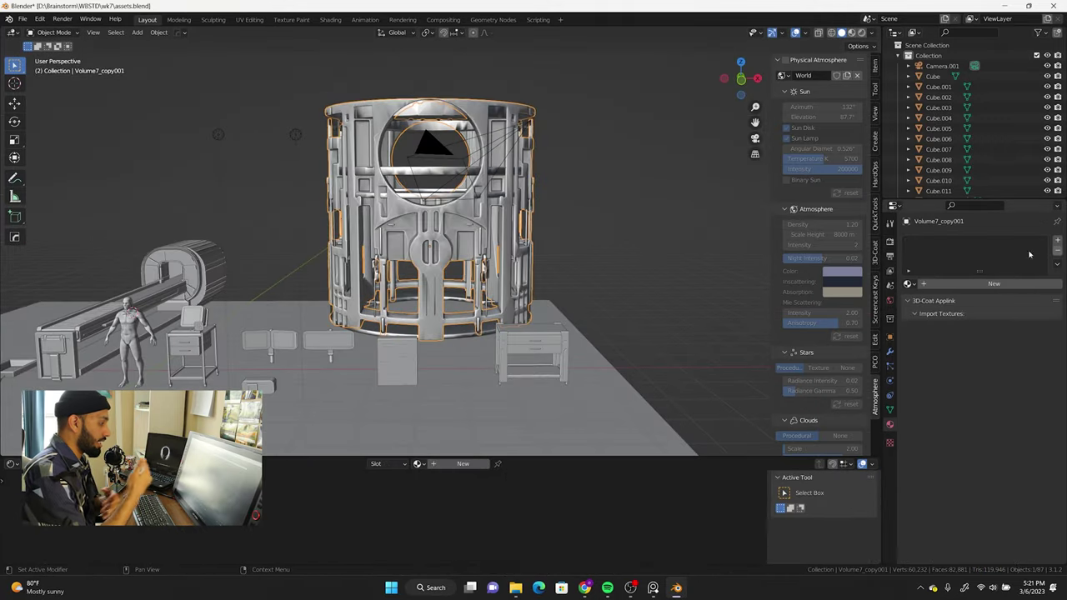
{"action": "left_click", "coordinate": [498, 195]}
{"action": "left_click", "coordinate": [1057, 251]}
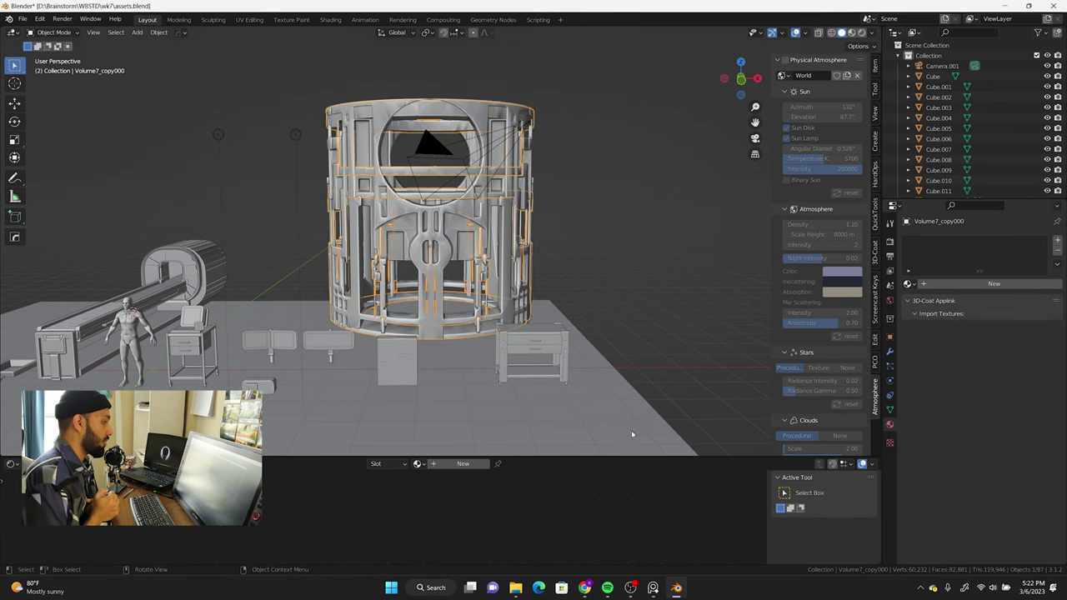
{"action": "left_click_drag", "start_coordinate": [609, 455], "coordinate": [608, 352]}
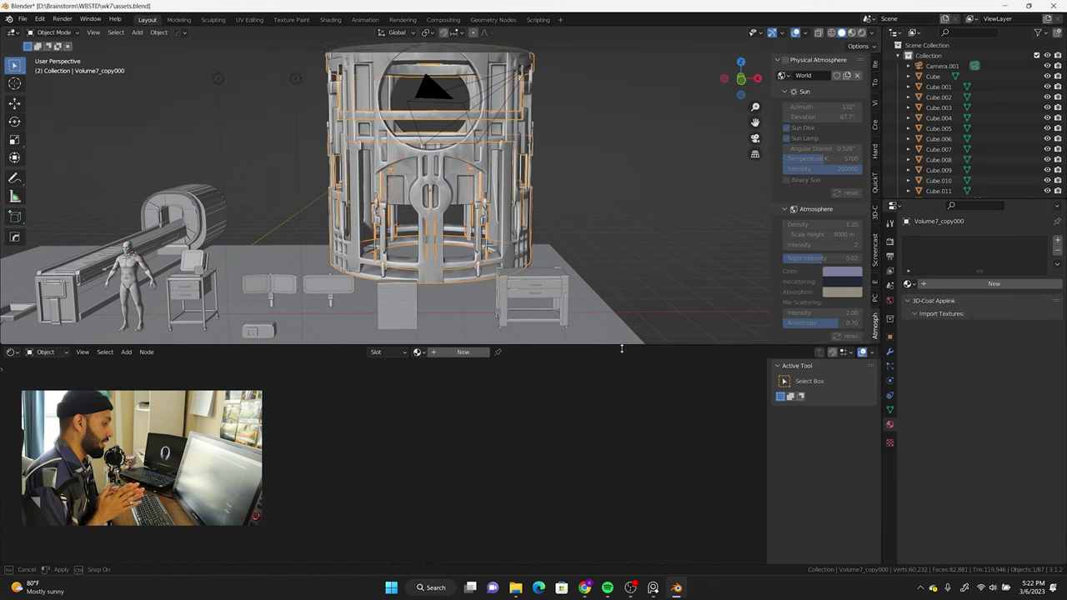
{"action": "key", "text": "KP_1"}
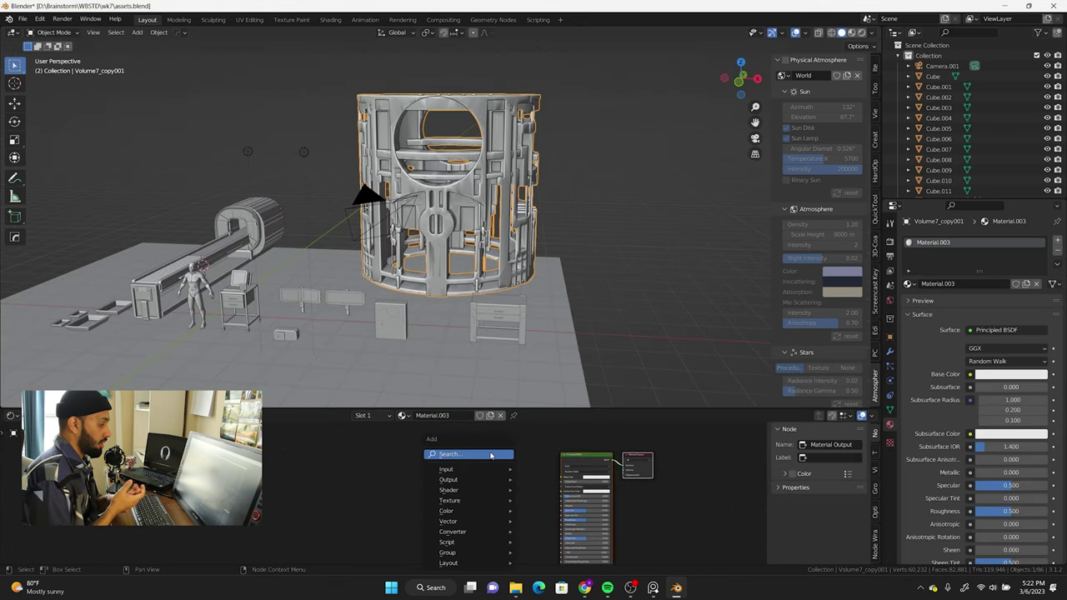
Step: Add an Image Texture node loading elevator_diffuse.png, shown in Material Preview
{"action": "left_click", "coordinate": [491, 455]}
{"action": "key", "text": "Return"}
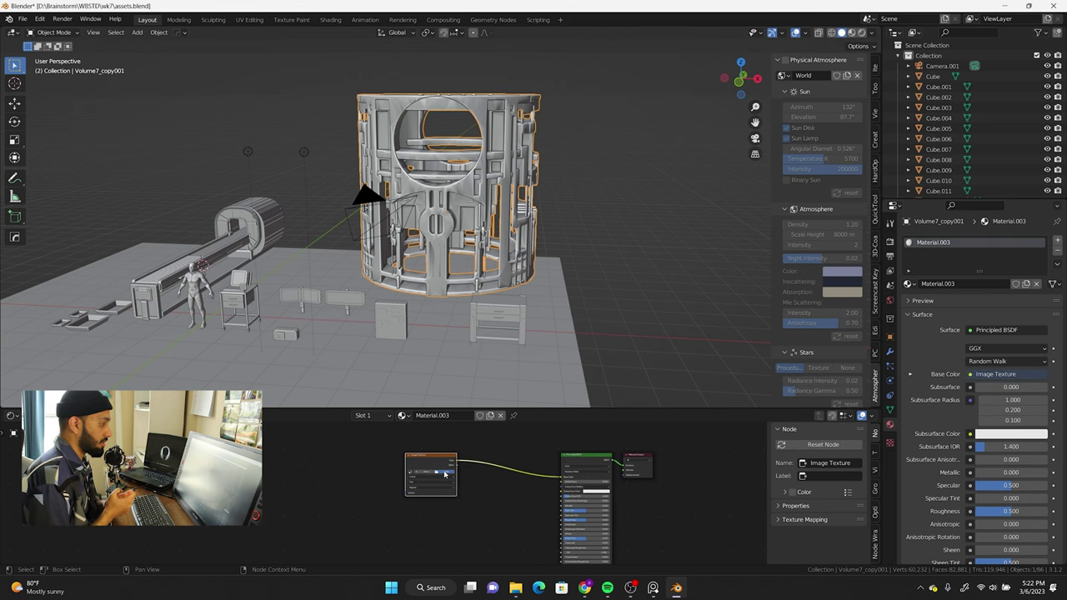
{"action": "left_click", "coordinate": [446, 474]}
{"action": "double_click", "coordinate": [422, 205]}
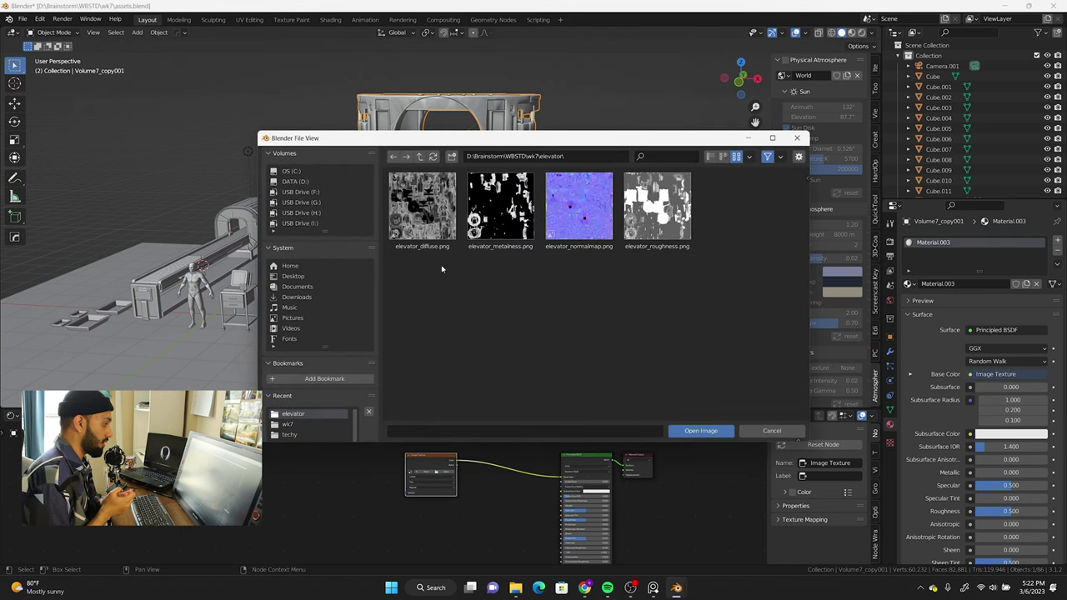
{"action": "left_click", "coordinate": [698, 432]}
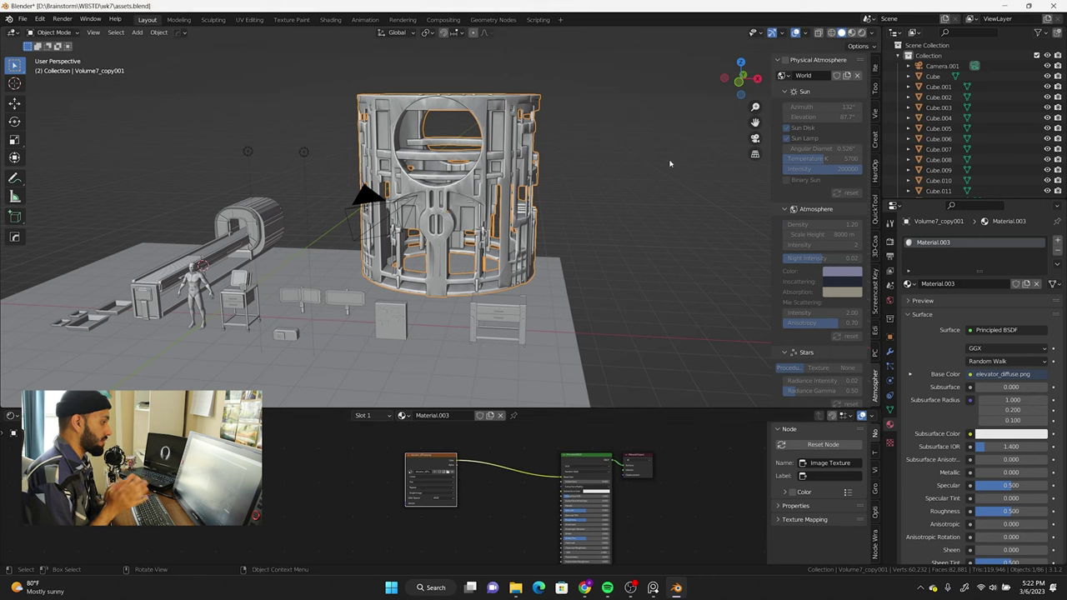
{"action": "left_click", "coordinate": [852, 35]}
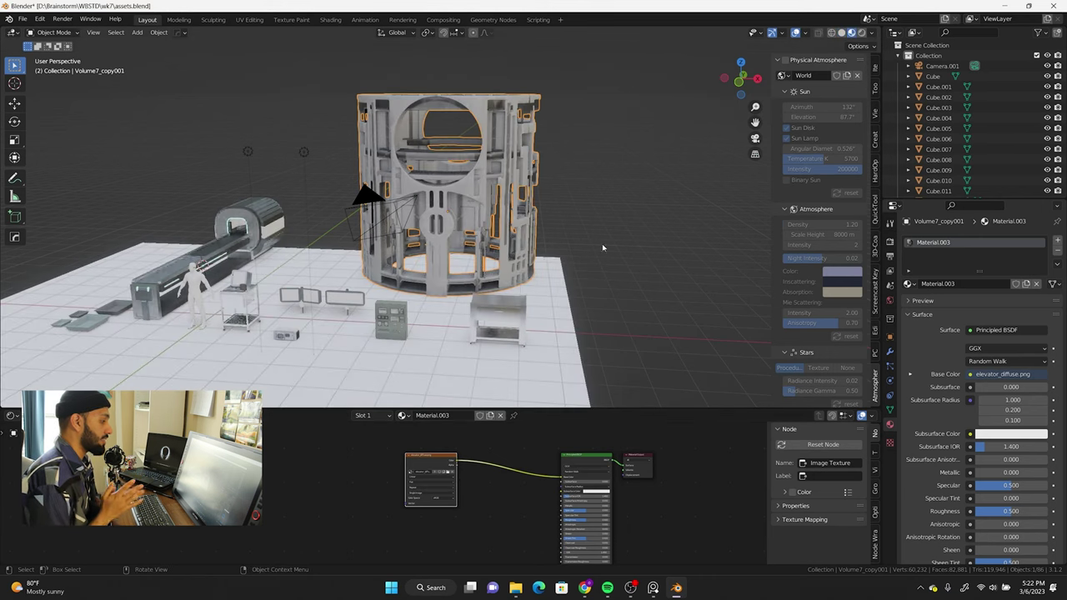
Step: Add the remaining metalness, roughness and normal map texture nodes
{"action": "middle_click_drag", "start_coordinate": [369, 497], "coordinate": [409, 476]}
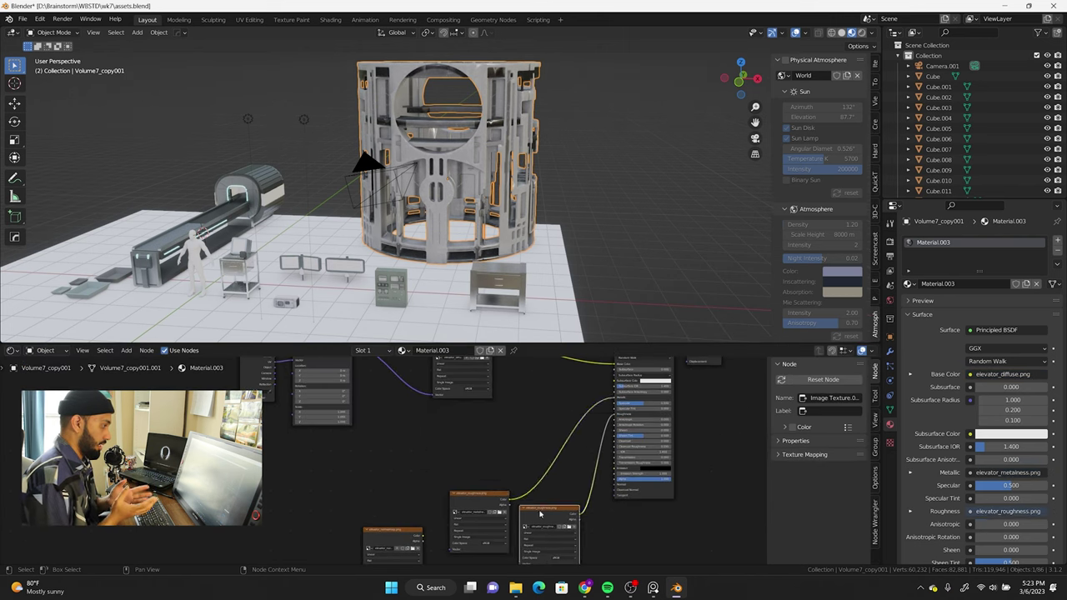
{"action": "key", "text": "shift+a"}
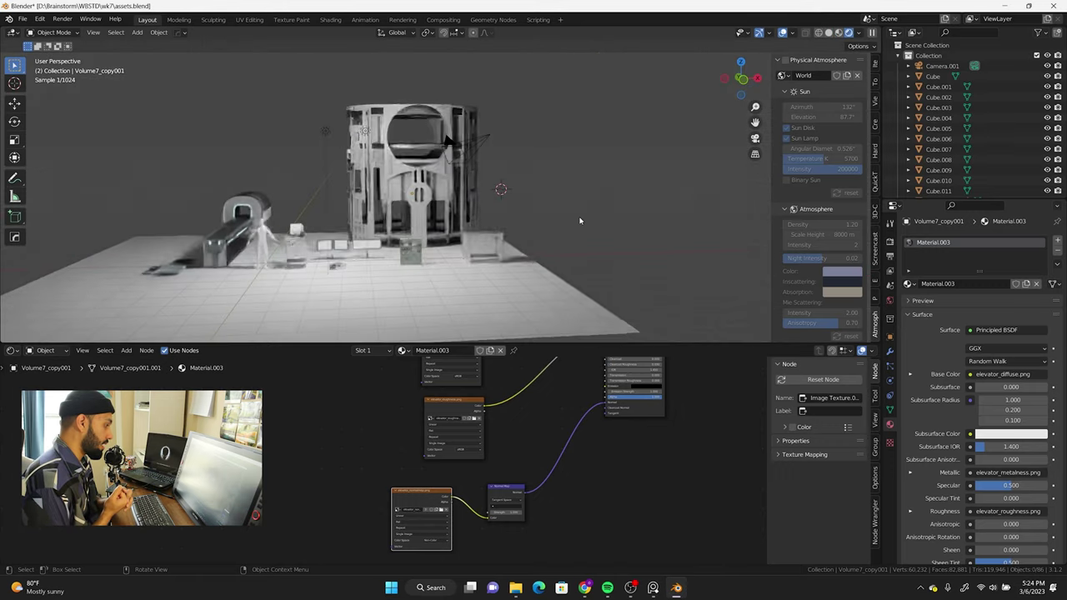
{"action": "left_click", "coordinate": [513, 587]}
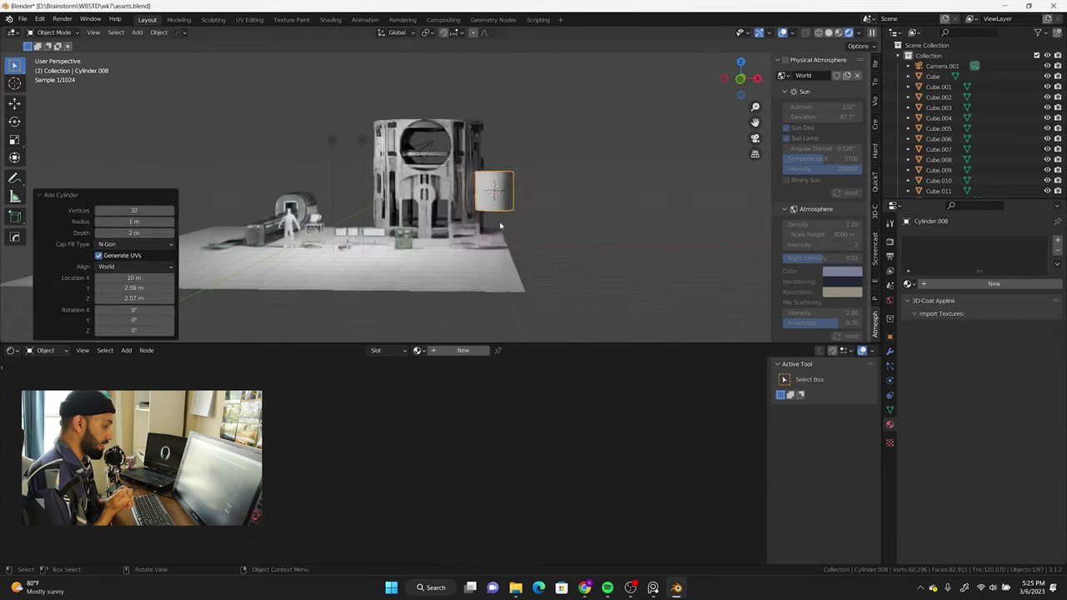
Step: Scale the glass cylinder Cylinder.008 to fit the elevator, viewed from above
{"action": "middle_click_drag", "start_coordinate": [455, 441], "coordinate": [380, 441]}
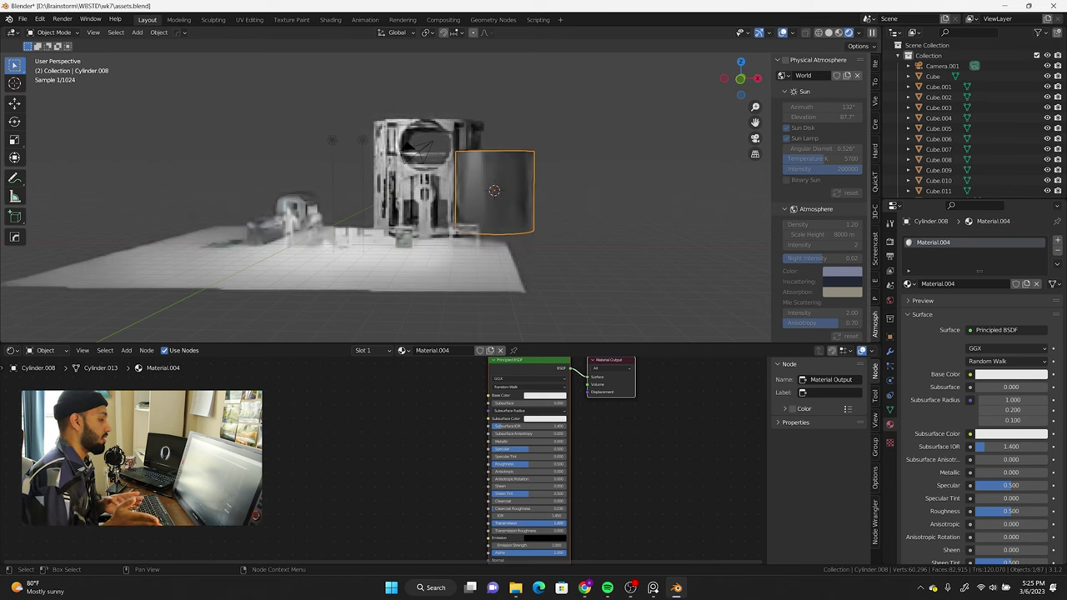
{"action": "middle_click_drag", "start_coordinate": [499, 528], "coordinate": [517, 480]}
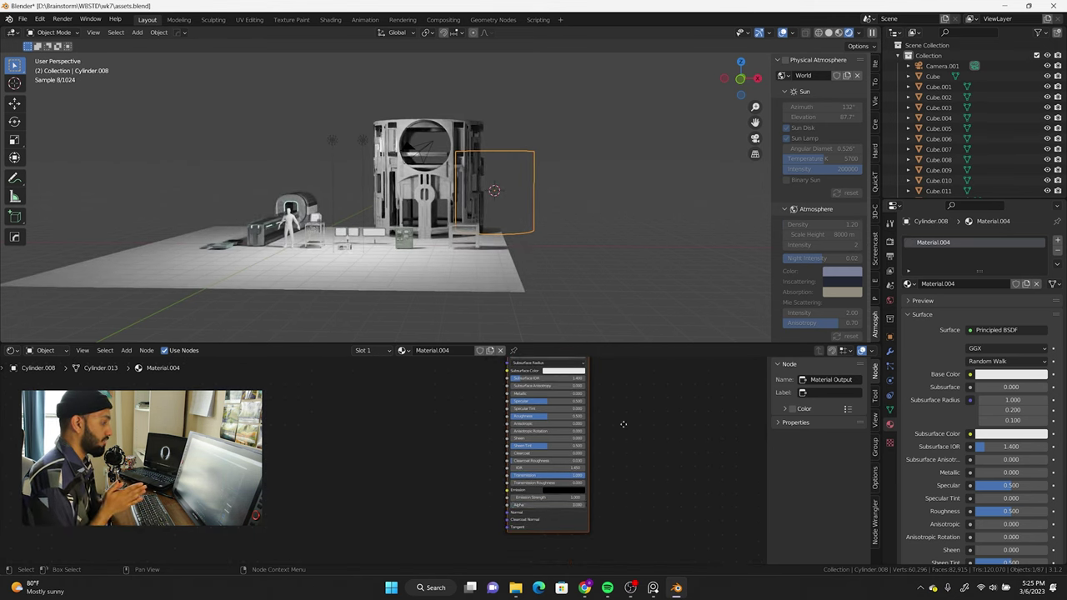
{"action": "middle_click_drag", "start_coordinate": [623, 425], "coordinate": [615, 443]}
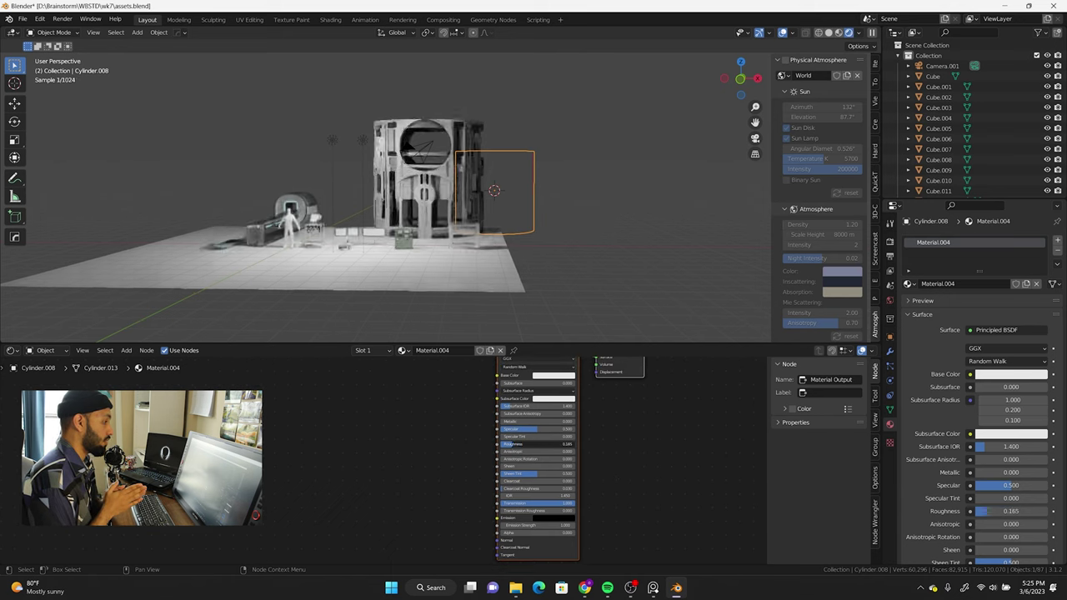
{"action": "mouse_move", "coordinate": [540, 183]}
{"action": "middle_mouse_down"}
{"action": "mouse_move", "coordinate": [539, 271]}
{"action": "mouse_move", "coordinate": [555, 198]}
{"action": "middle_mouse_up"}
{"action": "key", "text": "s"}
{"action": "left_click", "coordinate": [548, 262]}
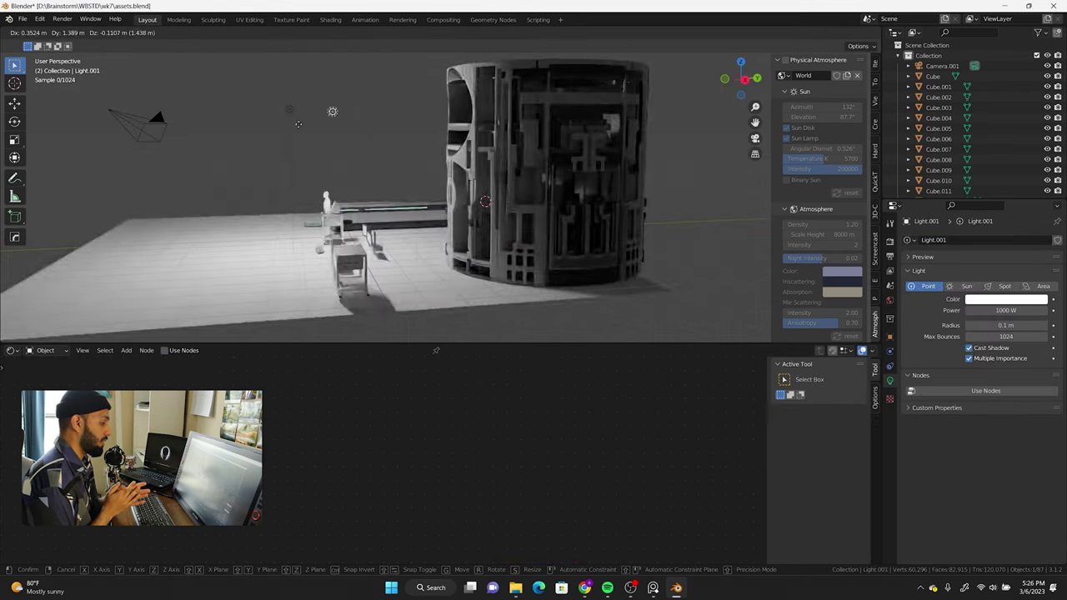
Step: Finish positioning Light.001 and reselect the glass cylinder
{"action": "key", "text": "ctrl+z"}
{"action": "left_click", "coordinate": [554, 199]}
{"action": "scroll", "coordinate": [555, 198], "scroll_direction": "up", "scroll_amount": 3}
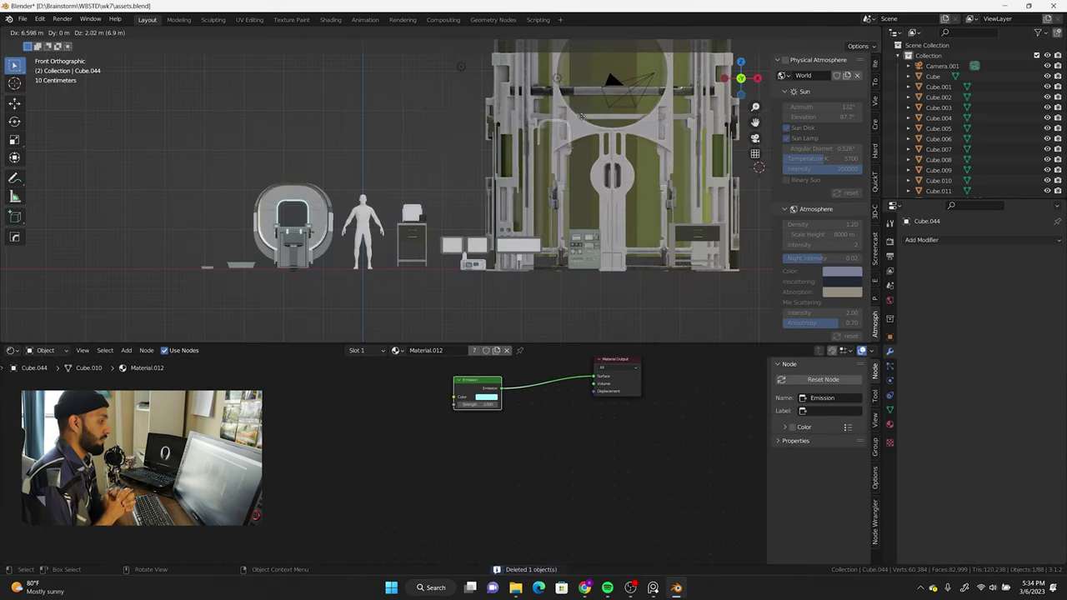
{"action": "left_click", "coordinate": [451, 298]}
Step: Lower the cyan strip's bottom ends along Z and scale the left end
{"action": "key", "text": "KP_Decimal"}
{"action": "key", "text": "Tab"}
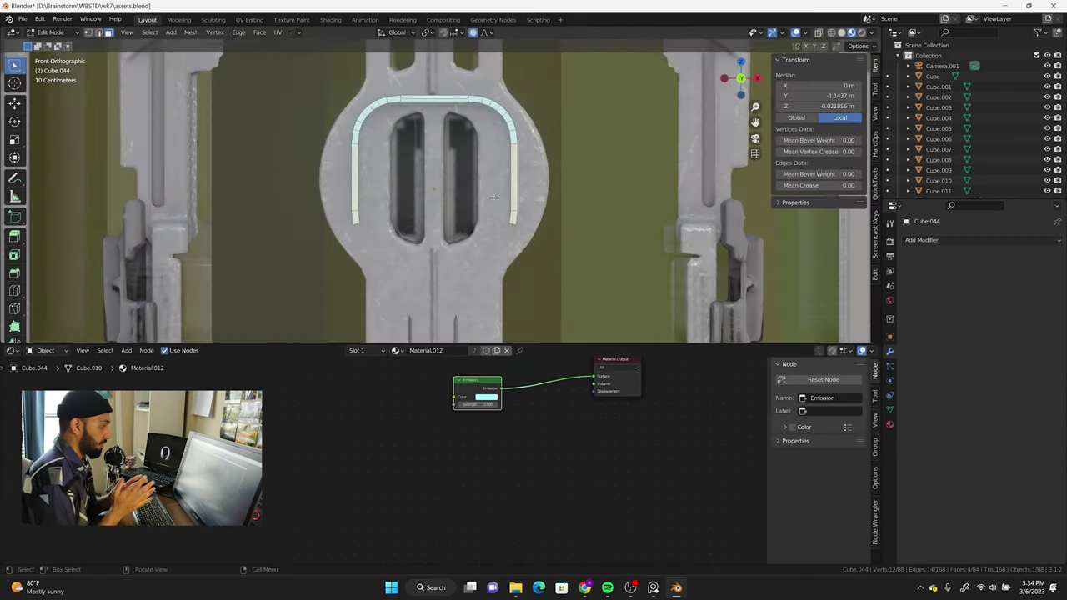
{"action": "left_click_drag", "start_coordinate": [370, 238], "coordinate": [370, 239], "text": "shift"}
{"action": "key", "text": "g"}
{"action": "key", "text": "z"}
{"action": "left_click", "coordinate": [519, 157]}
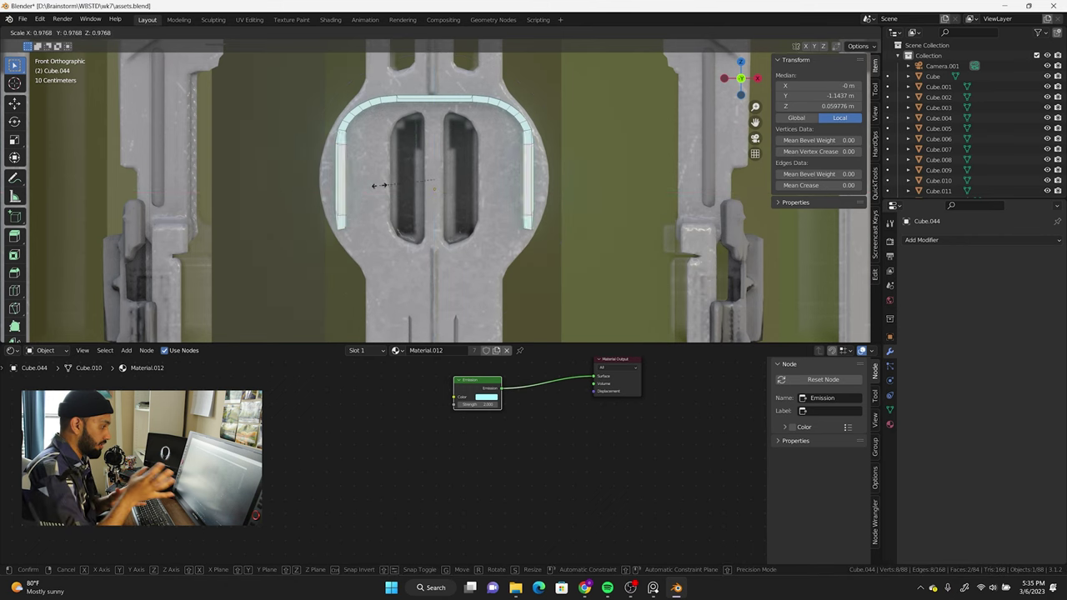
{"action": "left_click", "coordinate": [380, 185]}
{"action": "key", "text": "shift+z"}
{"action": "key", "text": "s"}
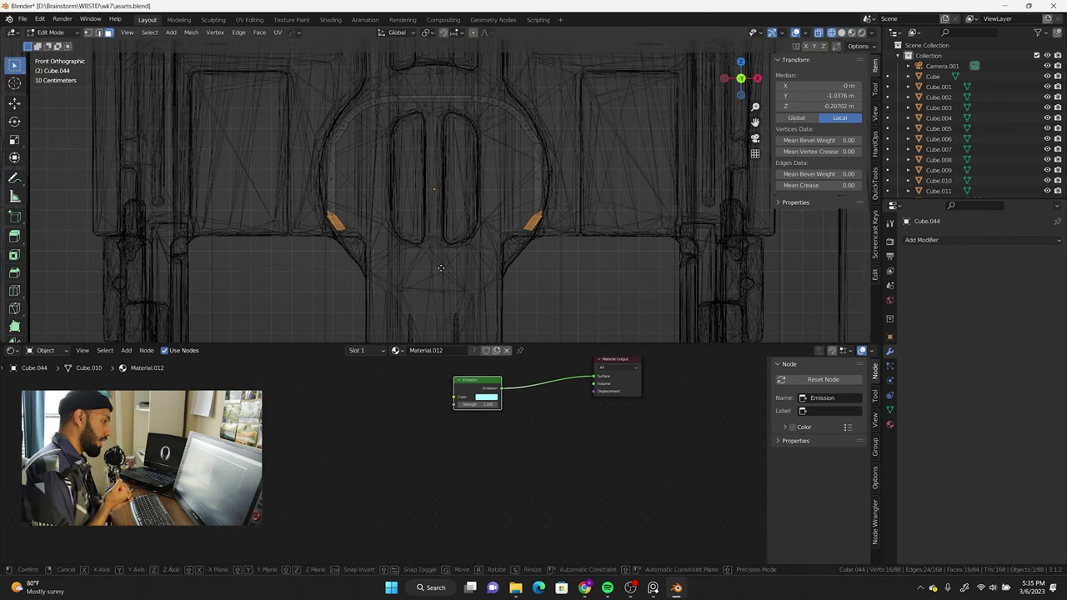
{"action": "key", "text": "Return"}
{"action": "key", "text": "Tab"}
{"action": "key", "text": "shift+z"}
Step: Isolate the glowing strip and scale it along Y for the vertical centre bar
{"action": "left_click", "coordinate": [525, 219]}
{"action": "scroll", "coordinate": [525, 220], "scroll_direction": "down", "scroll_amount": 3}
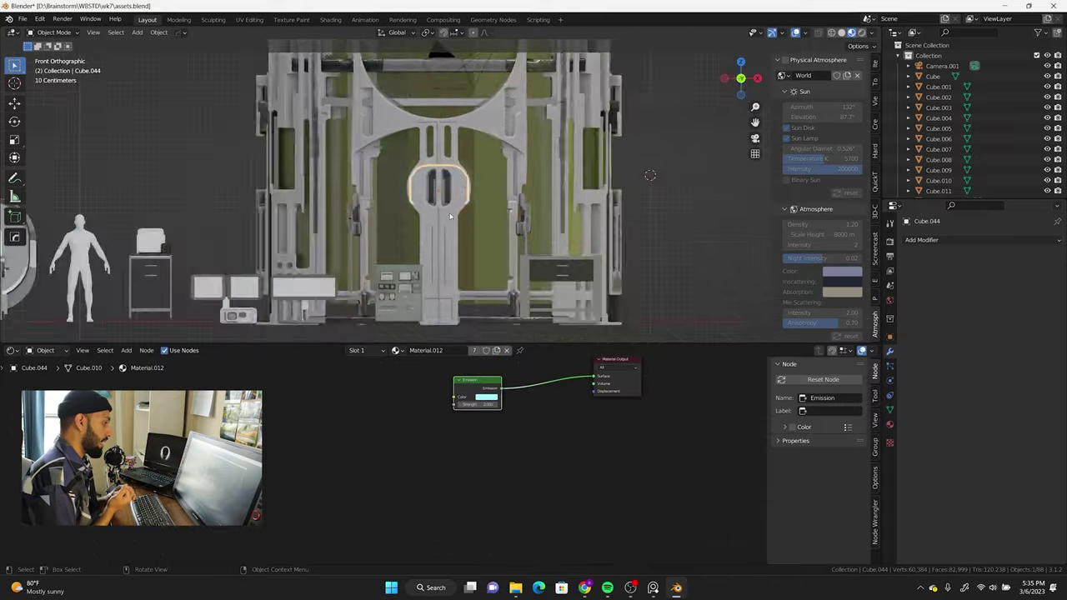
{"action": "middle_click_drag", "start_coordinate": [643, 173], "coordinate": [512, 148]}
{"action": "left_click", "coordinate": [512, 147]}
{"action": "key", "text": "KP_Divide"}
{"action": "key", "text": "KP_Divide"}
{"action": "key", "text": "KP_3"}
{"action": "key", "text": "s"}
{"action": "key", "text": "y"}
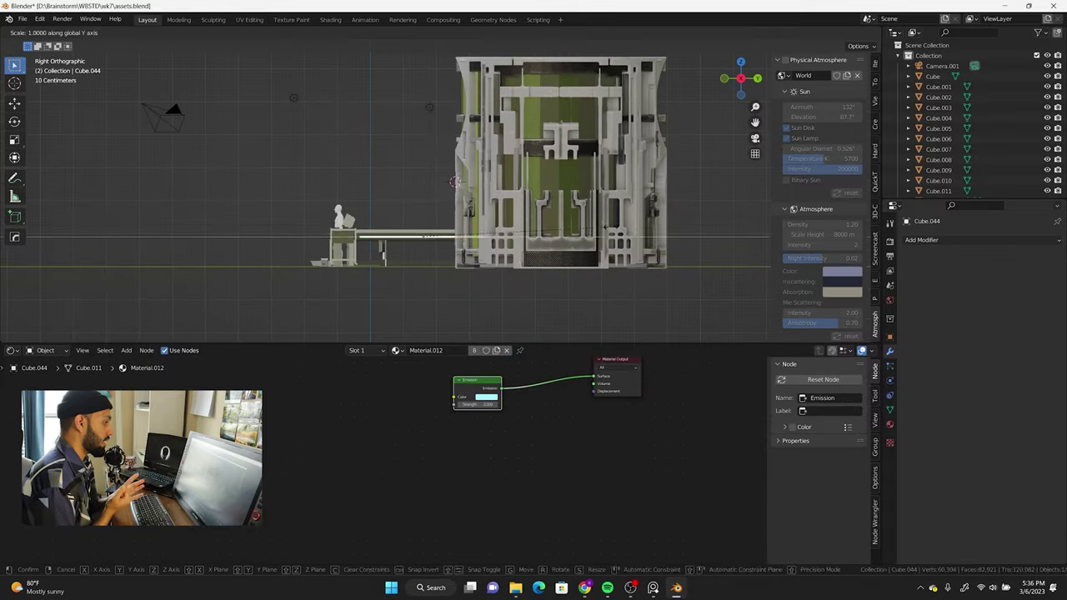
{"action": "left_click", "coordinate": [399, 166]}
Step: Place vertical strip Cube.046 at the door's centre, moved -0.19 m along X
{"action": "scroll", "coordinate": [398, 166], "scroll_direction": "up", "scroll_amount": 3}
{"action": "middle_click_drag", "start_coordinate": [398, 166], "coordinate": [581, 233]}
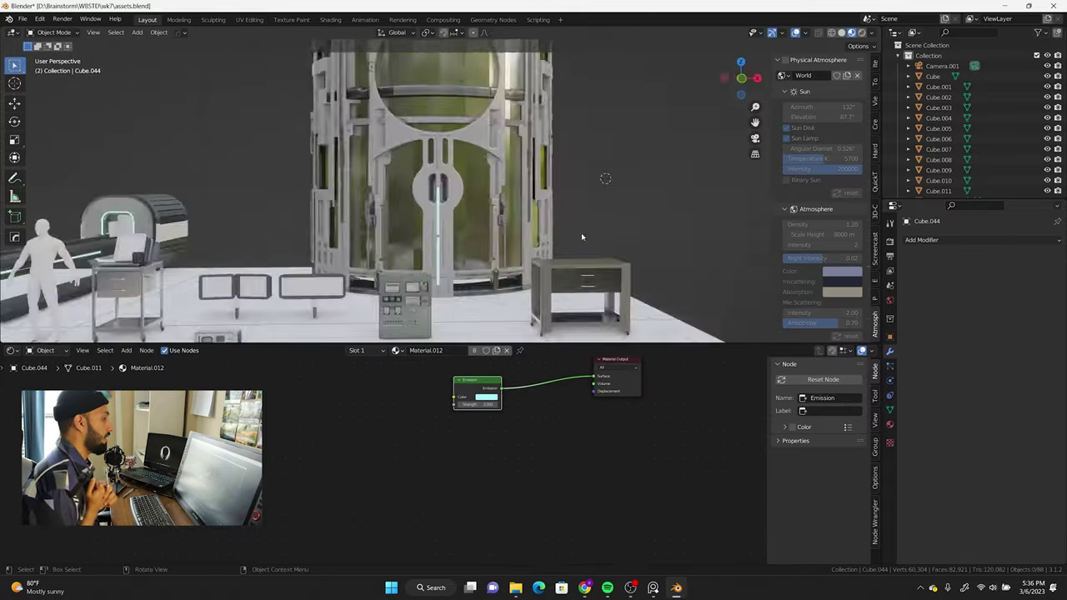
{"action": "scroll", "coordinate": [457, 240], "scroll_direction": "up", "scroll_amount": 4}
{"action": "key", "text": "KP_1"}
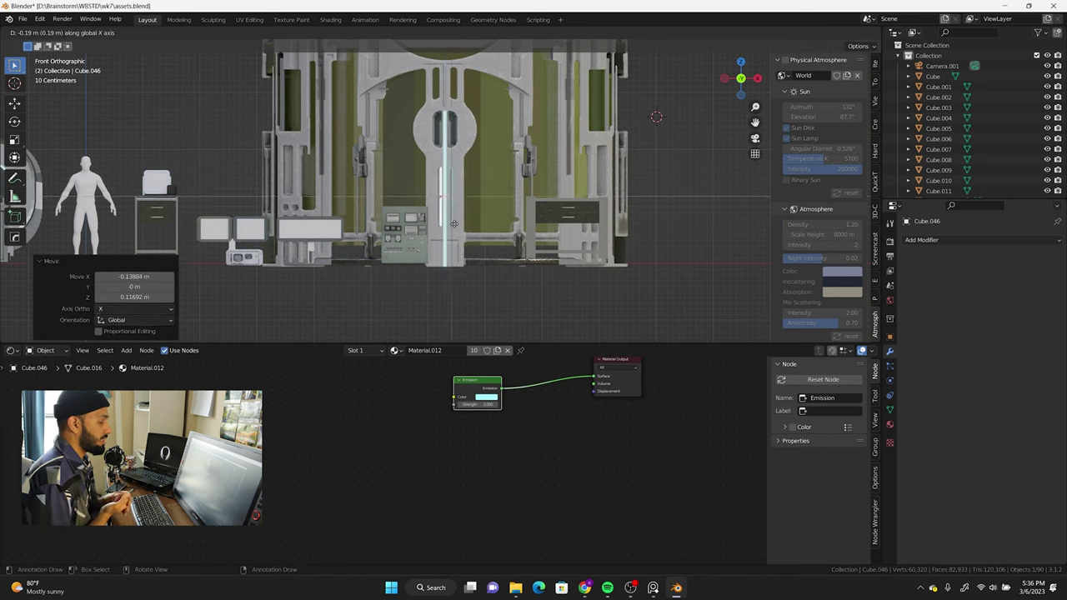
{"action": "left_click", "coordinate": [454, 224]}
{"action": "middle_click_drag", "start_coordinate": [453, 223], "coordinate": [583, 167]}
{"action": "left_click", "coordinate": [534, 167]}
Step: Insert an RGB Curves node on the diffuse-to-Base Color link
{"action": "key", "text": "z"}
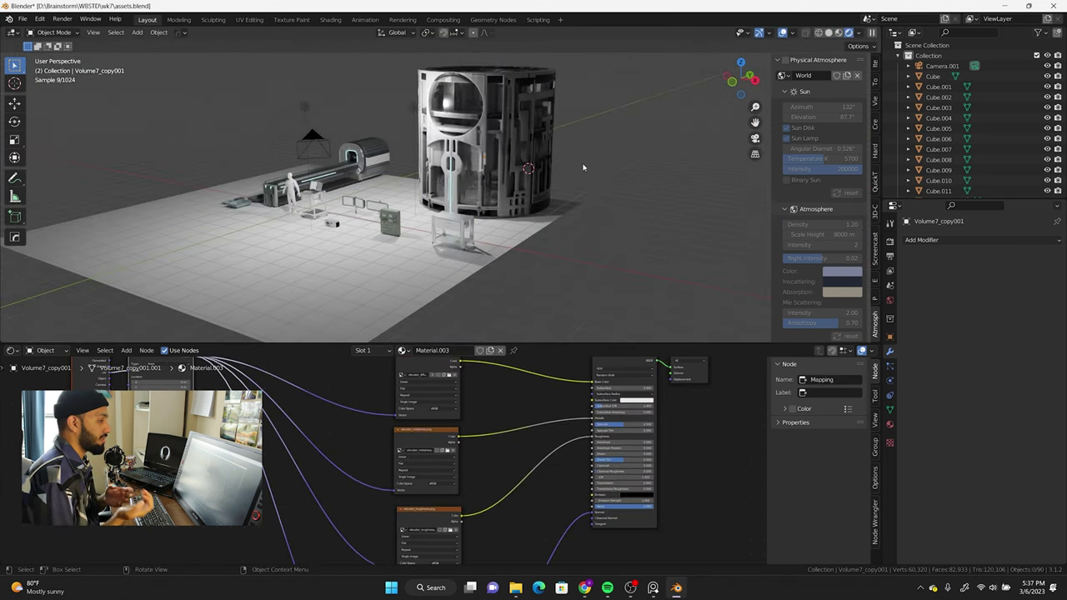
{"action": "key", "text": "shift+a"}
{"action": "left_click", "coordinate": [467, 417]}
{"action": "left_click", "coordinate": [463, 434]}
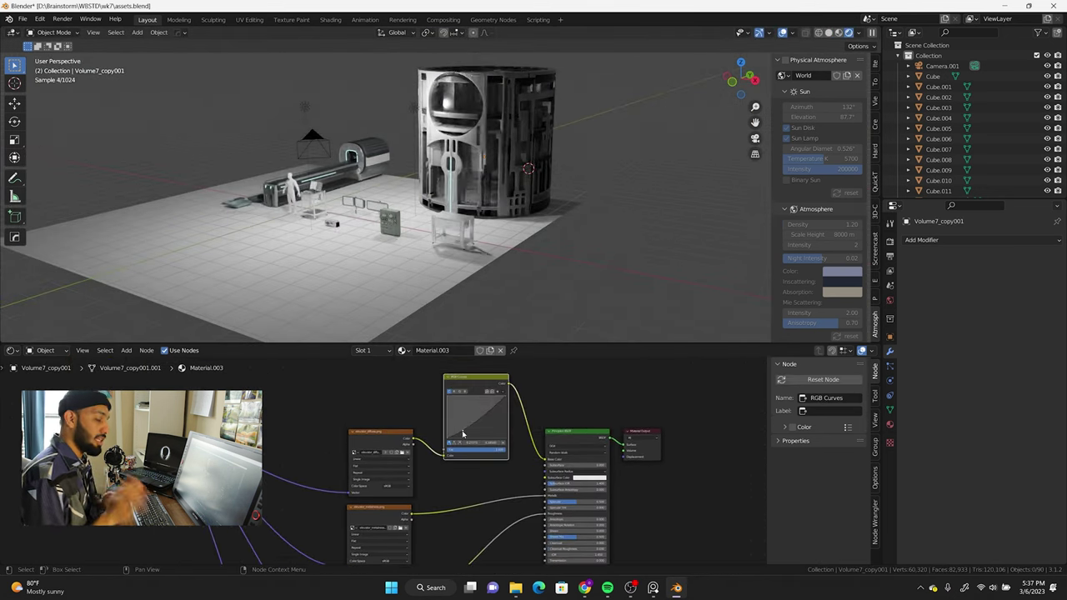
Step: Insert a ColorRamp on the roughness link and adjust its stops
{"action": "key", "text": "shift+a"}
{"action": "left_click", "coordinate": [466, 487]}
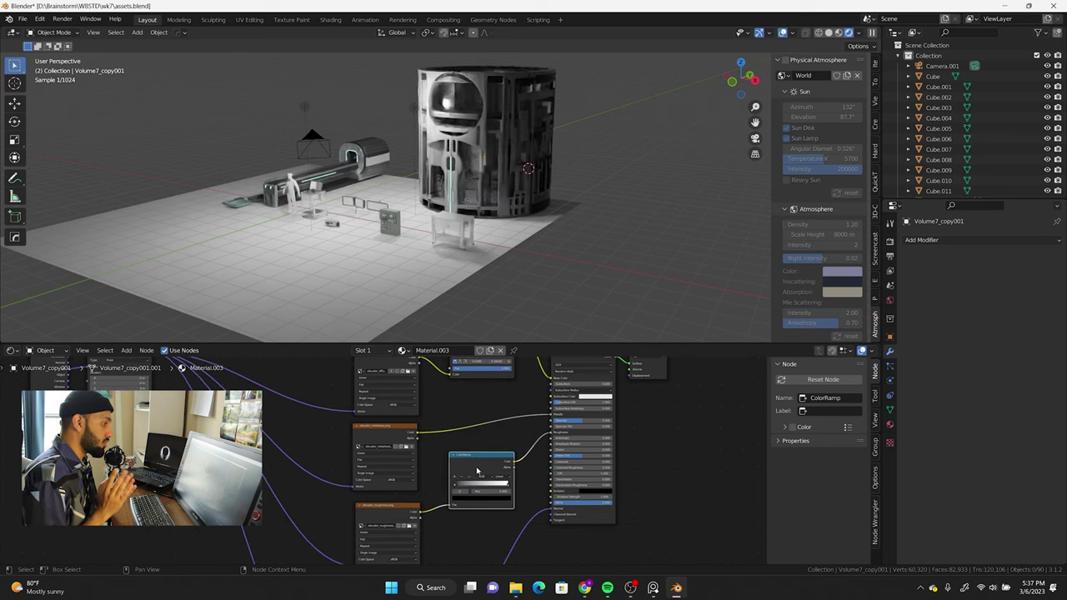
{"action": "left_click", "coordinate": [473, 486]}
{"action": "left_click_drag", "start_coordinate": [473, 486], "coordinate": [479, 487]}
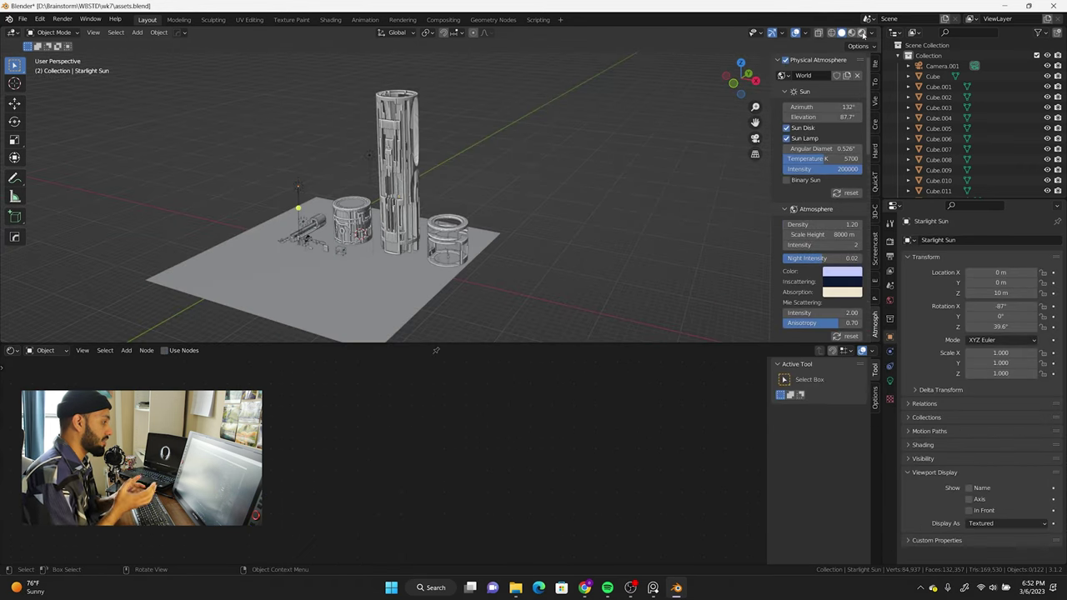
Step: Rotate the Starlight Sun 71.3° in Rendered view
{"action": "key", "text": "z"}
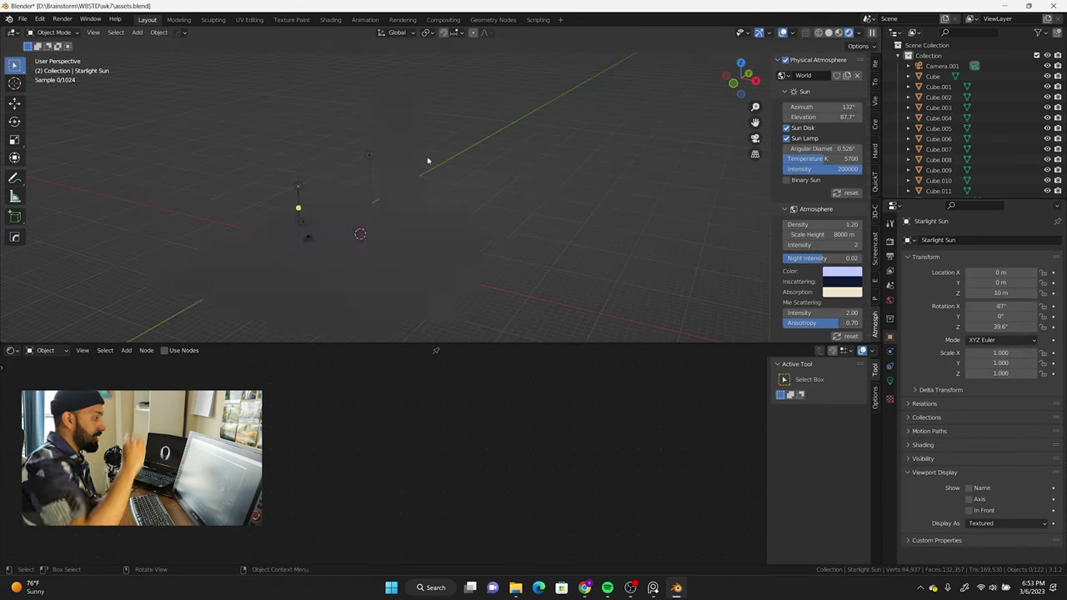
{"action": "middle_click_drag", "start_coordinate": [308, 224], "coordinate": [593, 158]}
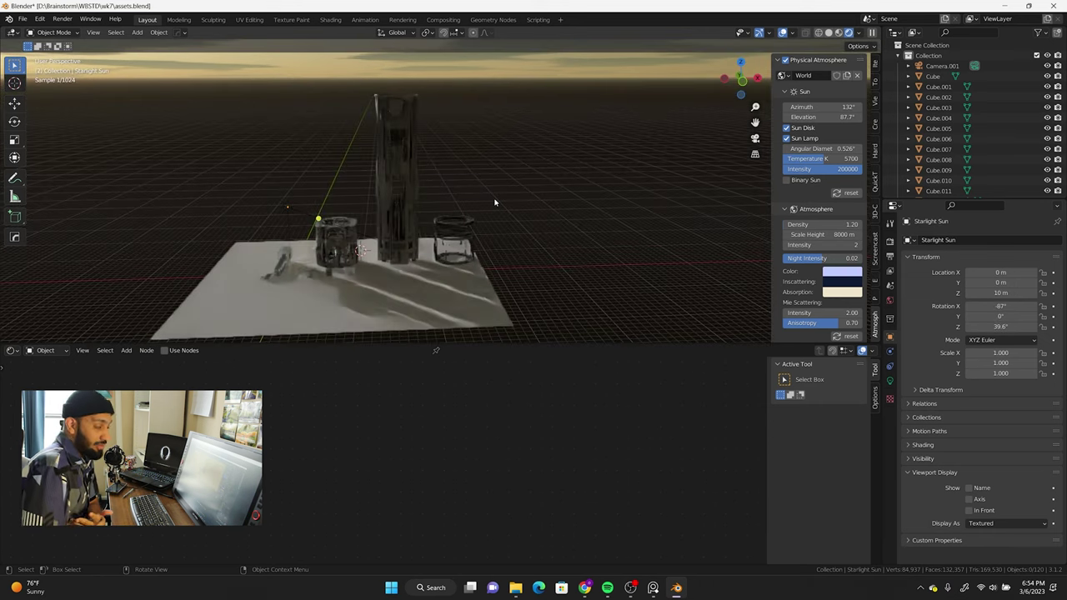
{"action": "key", "text": "KP_1"}
{"action": "left_click", "coordinate": [325, 304]}
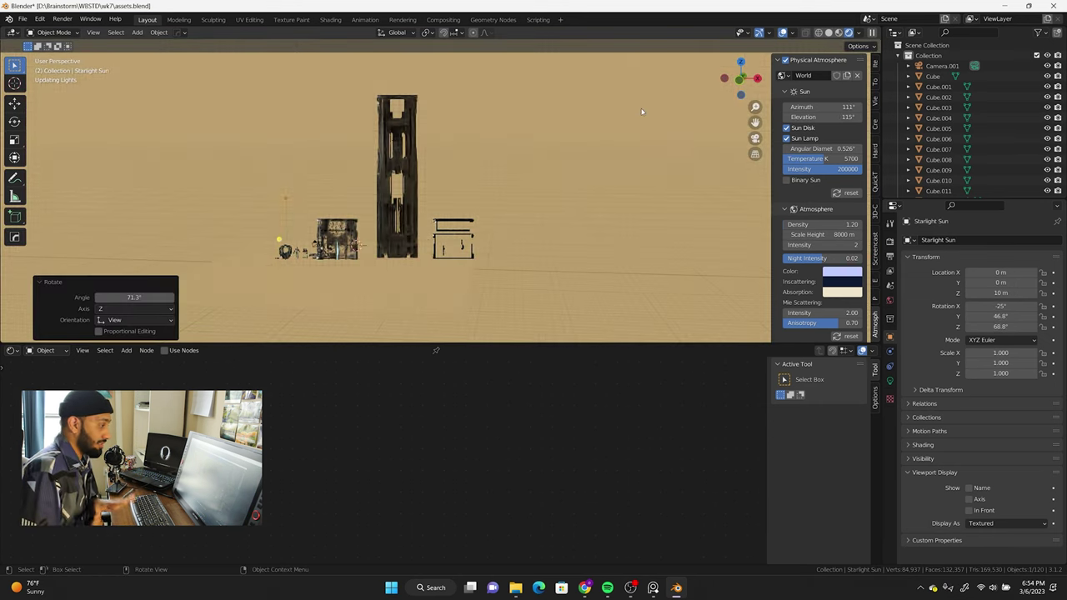
Step: Turn off Physical Atmosphere, then zoom in and select the ring-shaped cylinder copy
{"action": "left_click", "coordinate": [785, 60]}
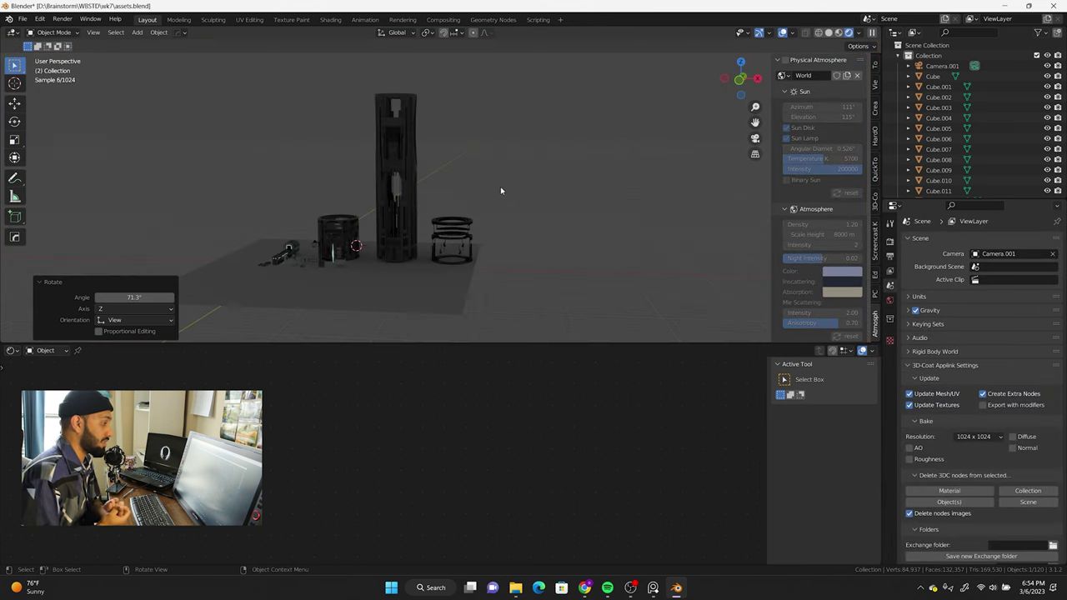
{"action": "middle_click_drag", "start_coordinate": [500, 188], "coordinate": [543, 174]}
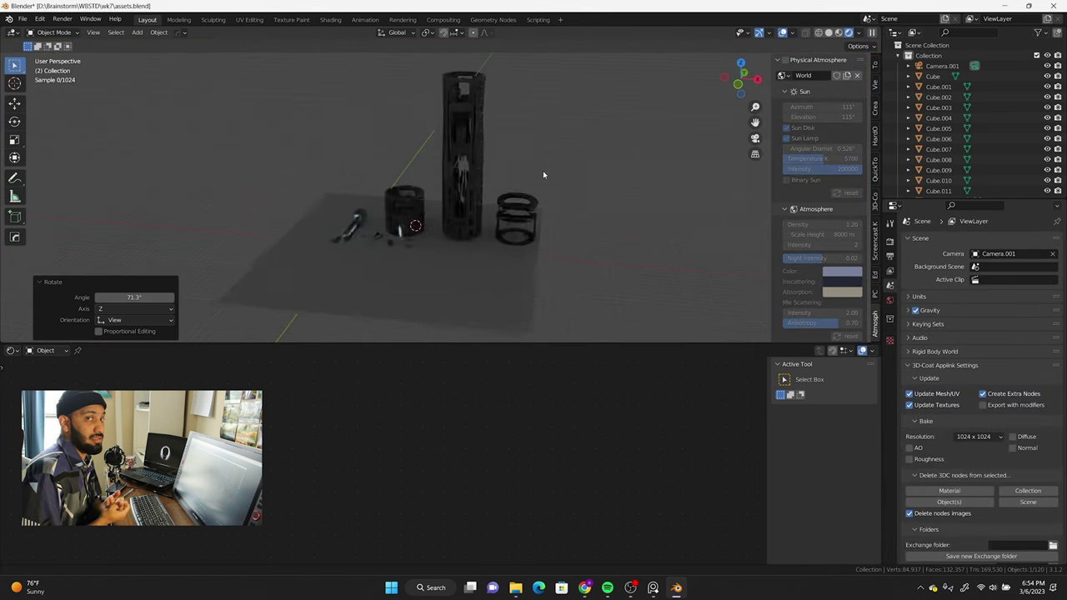
{"action": "scroll", "coordinate": [412, 248], "scroll_direction": "up", "scroll_amount": 3}
{"action": "scroll", "coordinate": [376, 263], "scroll_direction": "up", "scroll_amount": 1}
{"action": "left_click", "coordinate": [376, 262]}
Step: Duplicate the ring along X and delete its lower vertices in wireframe
{"action": "key", "text": "KP_7"}
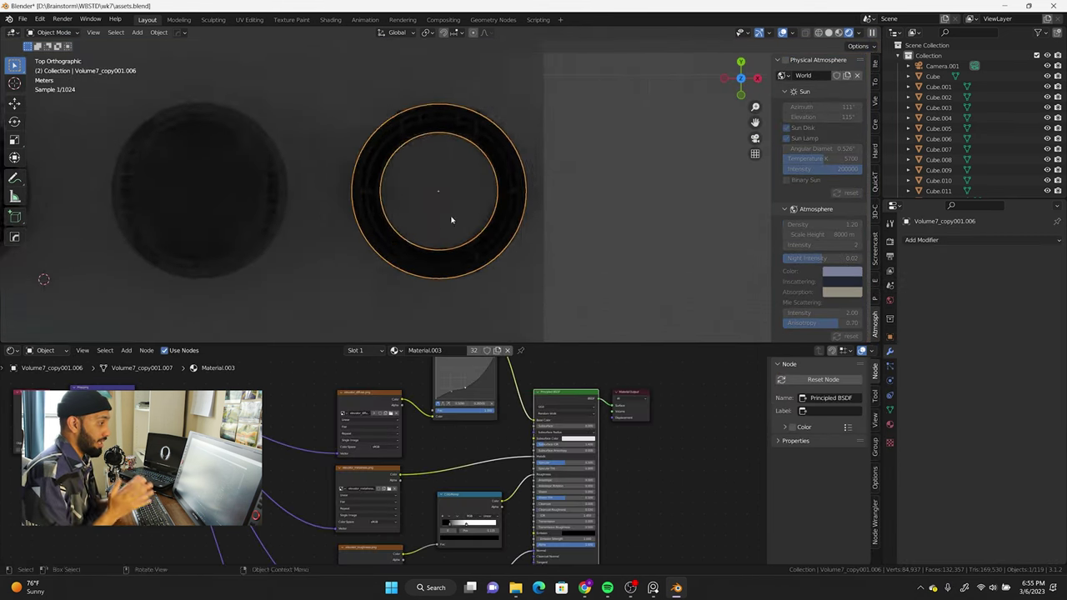
{"action": "key", "text": "shift+d"}
{"action": "key", "text": "x"}
{"action": "left_click", "coordinate": [621, 239]}
{"action": "key", "text": "z"}
{"action": "left_click", "coordinate": [539, 237]}
{"action": "key", "text": "KP_1"}
{"action": "key", "text": "x"}
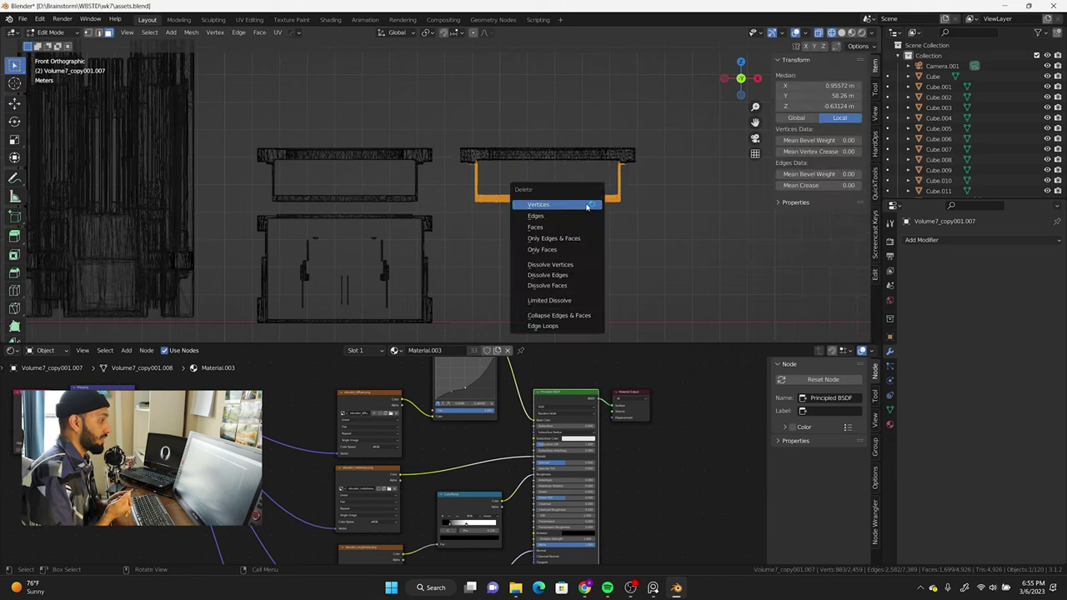
{"action": "left_click", "coordinate": [508, 227]}
Step: Select the ring's top vertices and give it the cyan emissive Material.012
{"action": "key", "text": "KP_7"}
{"action": "key", "text": "Tab"}
{"action": "scroll", "coordinate": [507, 227], "scroll_direction": "up", "scroll_amount": 2}
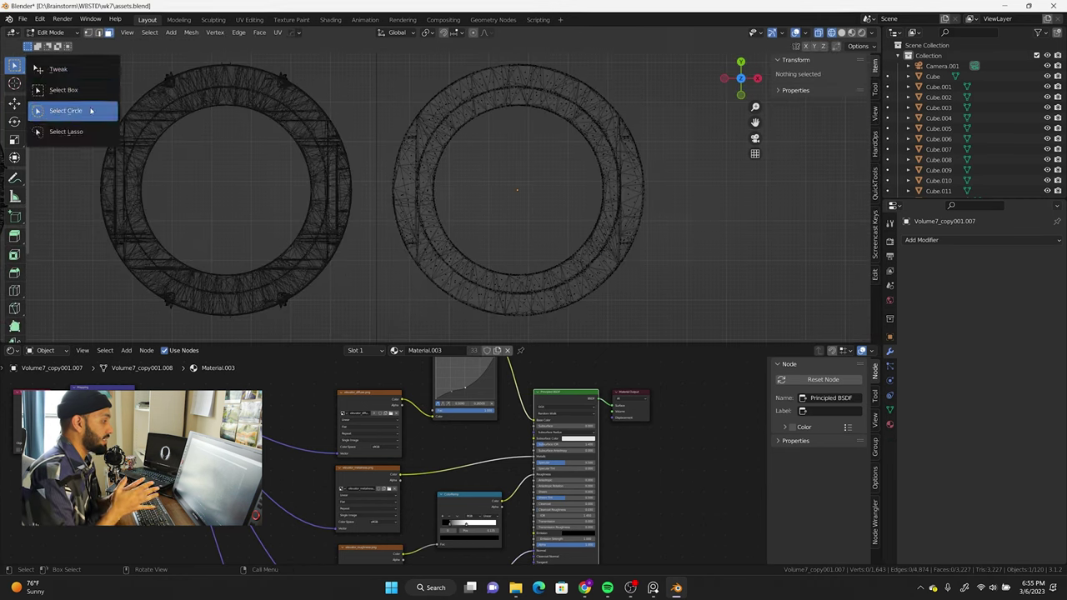
{"action": "left_click_drag", "start_coordinate": [485, 106], "coordinate": [487, 77]}
{"action": "key", "text": "Tab"}
{"action": "middle_click_drag", "start_coordinate": [487, 76], "coordinate": [520, 143]}
{"action": "key", "text": "shift+z"}
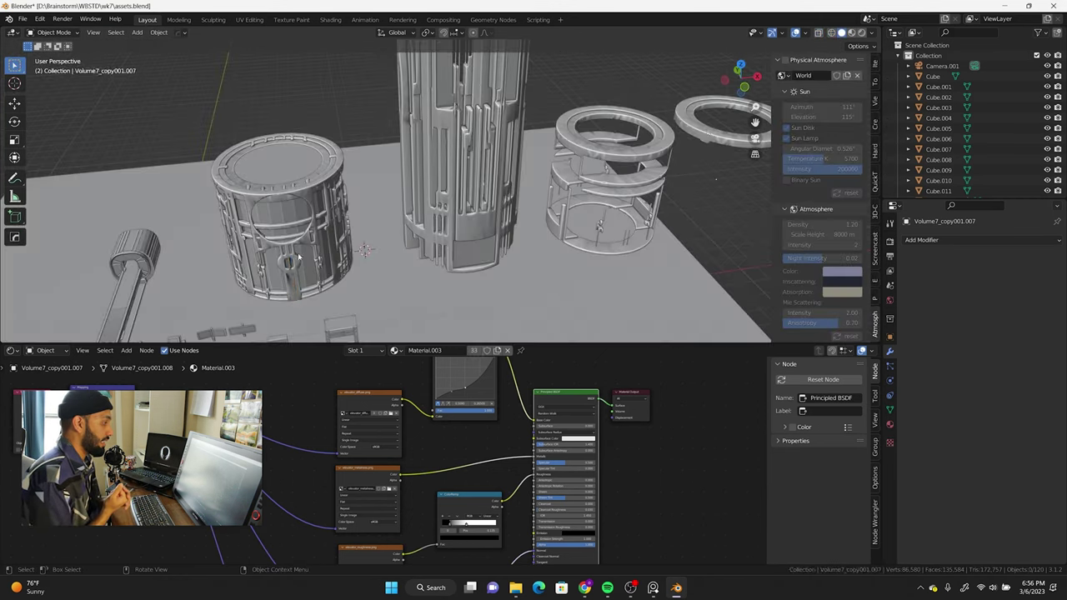
{"action": "key", "text": "ctrl+z"}
Step: Preview the glowing disc rendered and slide it along X over the left cylinder
{"action": "left_click", "coordinate": [861, 33]}
{"action": "key", "text": "KP_1"}
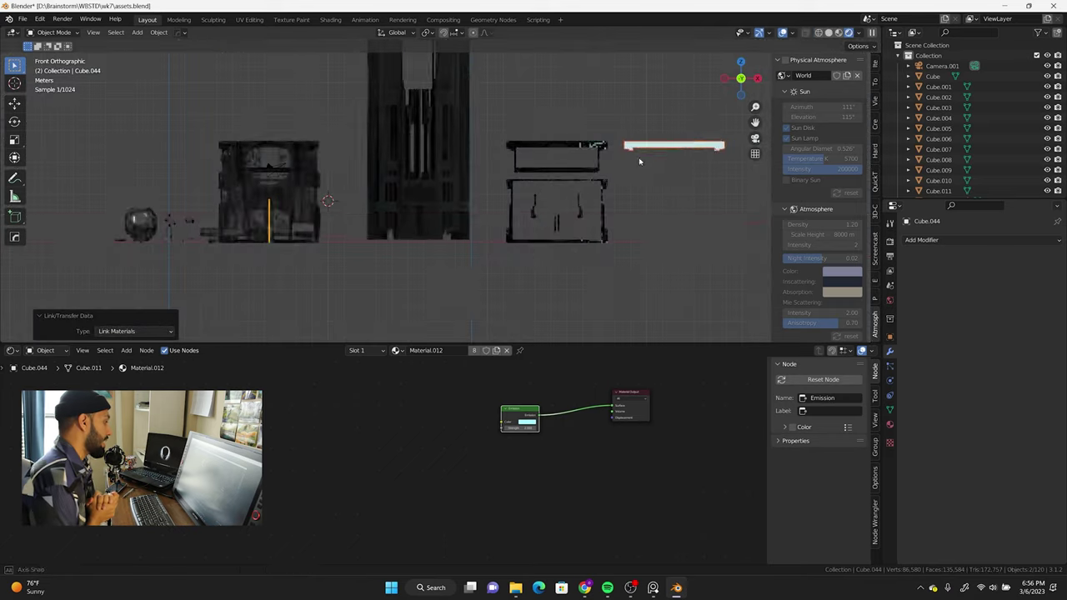
{"action": "key", "text": "KP_7"}
{"action": "right_click", "coordinate": [701, 242]}
{"action": "key", "text": "Escape"}
{"action": "scroll", "coordinate": [479, 267], "scroll_direction": "up", "scroll_amount": 3}
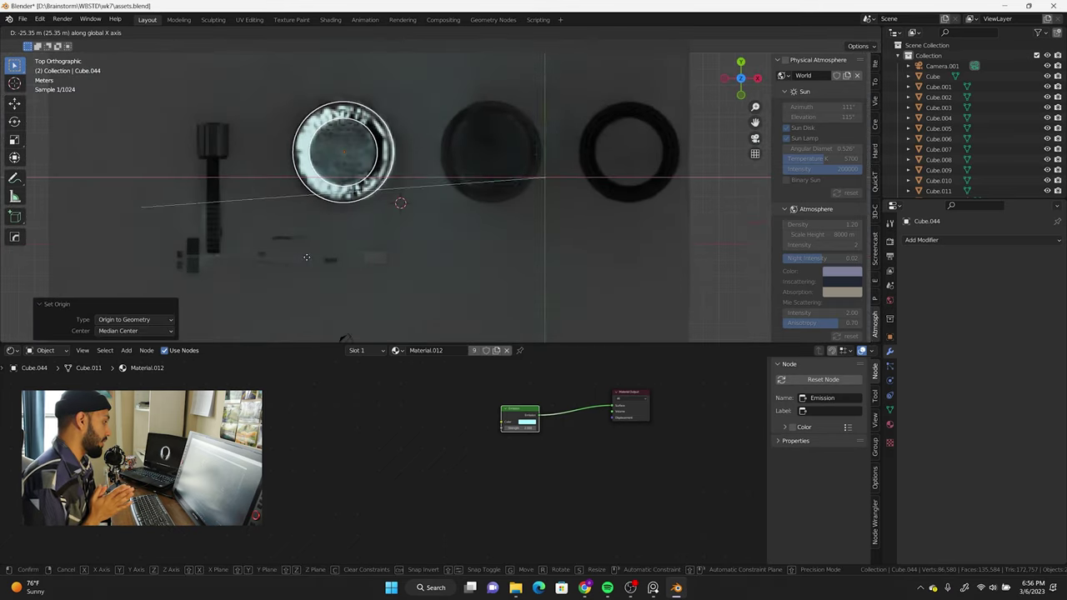
{"action": "key", "text": "KP_1"}
{"action": "key", "text": "KP_7"}
Step: Set the disc's origin to geometry, then select the glass and inner cylinder parts
{"action": "right_click", "coordinate": [275, 167]}
{"action": "left_click", "coordinate": [372, 182]}
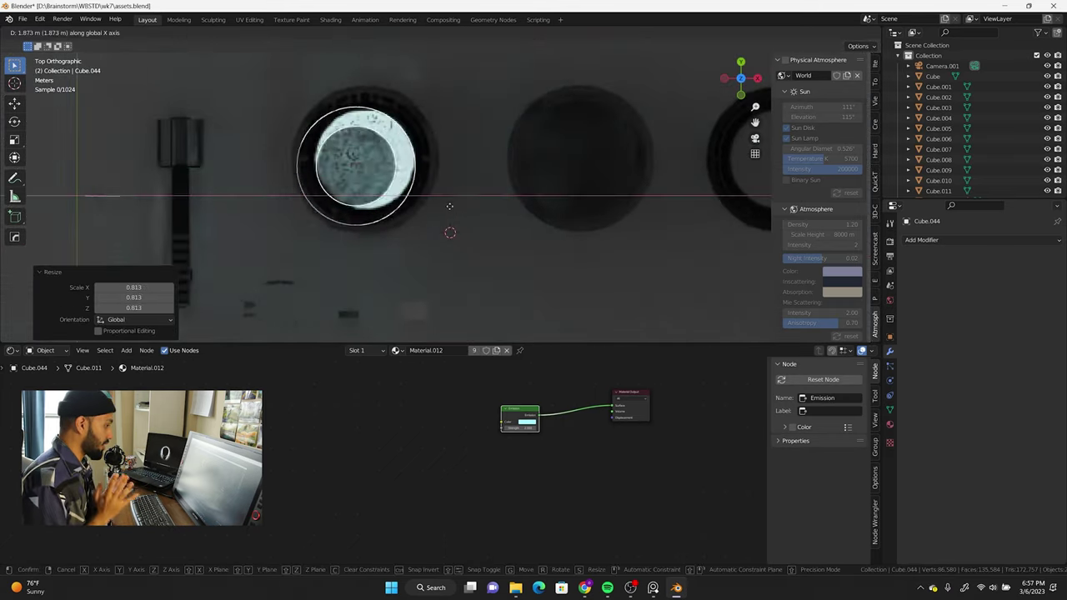
{"action": "middle_click_drag", "start_coordinate": [372, 182], "coordinate": [425, 139]}
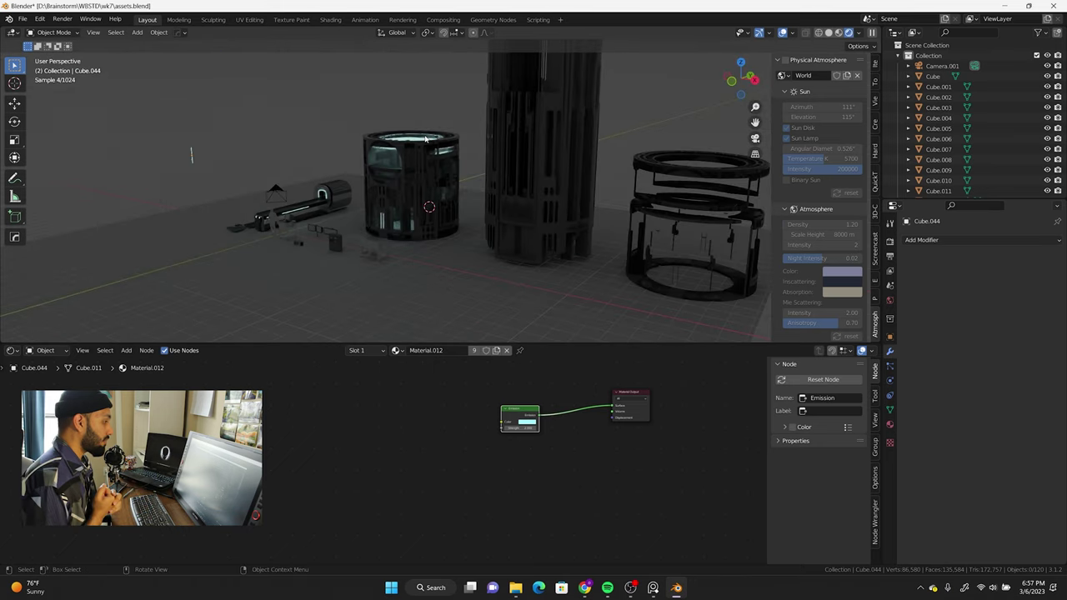
{"action": "left_click", "coordinate": [414, 197]}
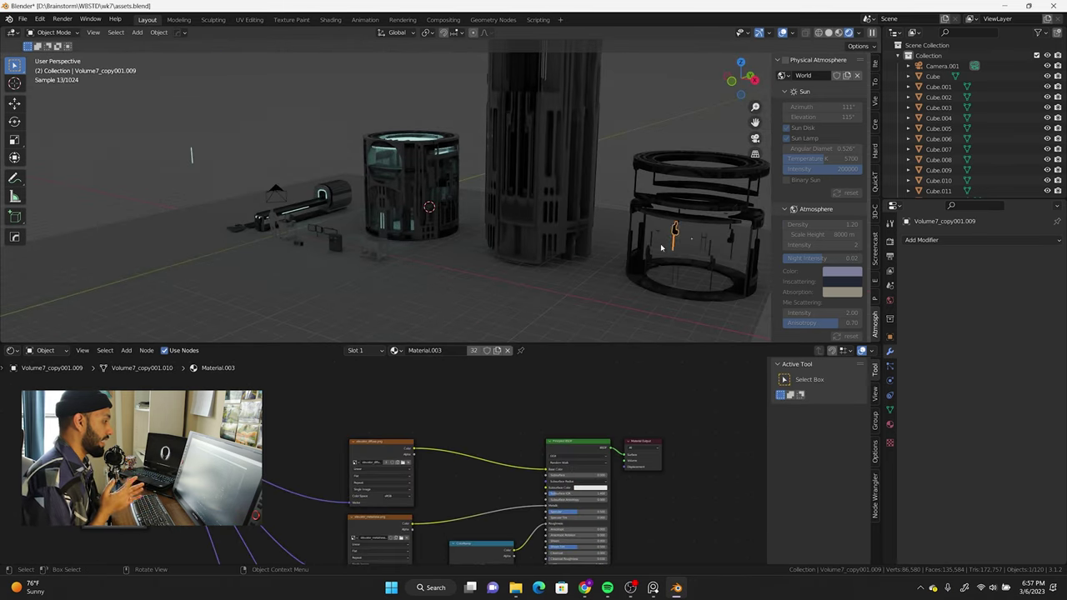
{"action": "key", "text": "KP_1"}
{"action": "left_click", "coordinate": [292, 229]}
Step: Move the cylinder part along X and select the emissive ring piece
{"action": "key", "text": "g"}
{"action": "key", "text": "x"}
{"action": "left_click", "coordinate": [593, 244]}
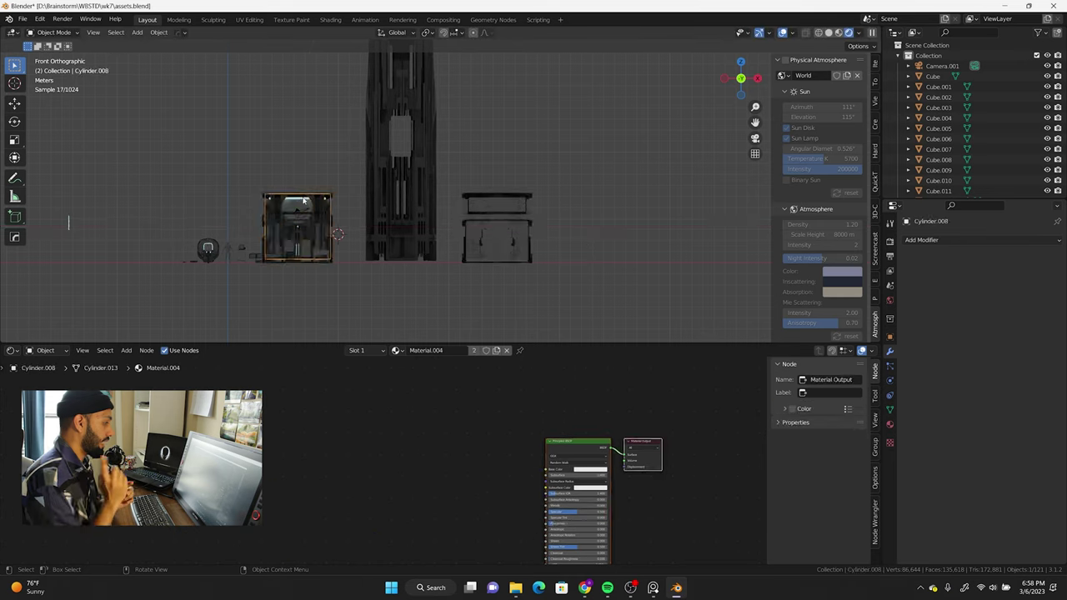
{"action": "left_click", "coordinate": [497, 234]}
{"action": "middle_click_drag", "start_coordinate": [497, 234], "coordinate": [388, 206]}
{"action": "mouse_move", "coordinate": [530, 216]}
{"action": "middle_mouse_down"}
{"action": "mouse_move", "coordinate": [526, 254]}
{"action": "mouse_move", "coordinate": [580, 267]}
{"action": "mouse_move", "coordinate": [584, 246]}
{"action": "middle_mouse_up"}
Step: Delete the spare cylinder, undo it once, and look at the whole row from the front
{"action": "key", "text": "KP_1"}
{"action": "key", "text": "Delete"}
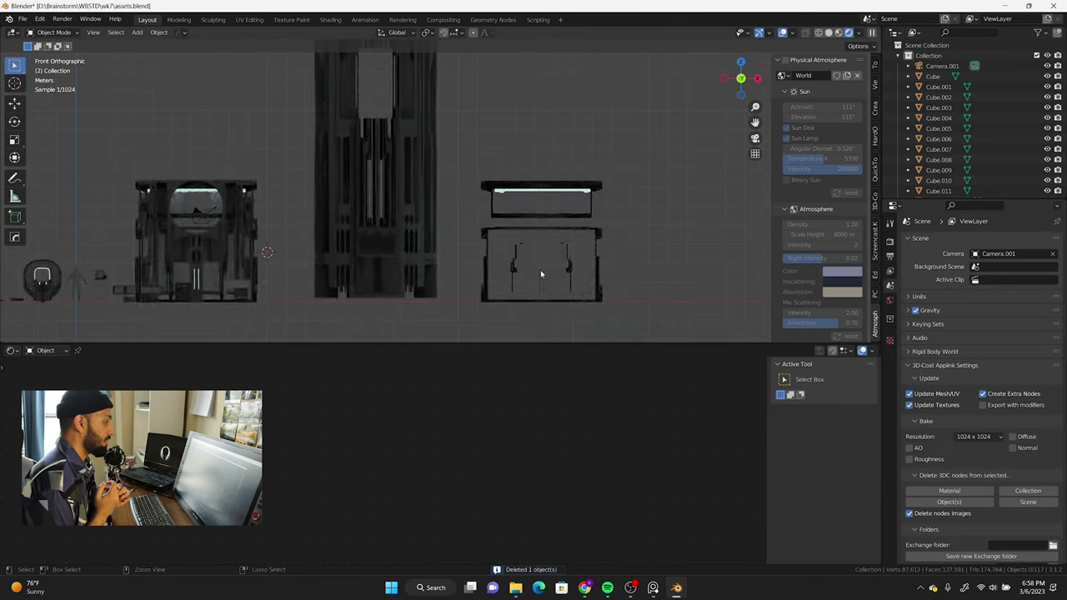
{"action": "scroll", "coordinate": [541, 274], "scroll_direction": "up", "scroll_amount": 3}
{"action": "key", "text": "ctrl+z"}
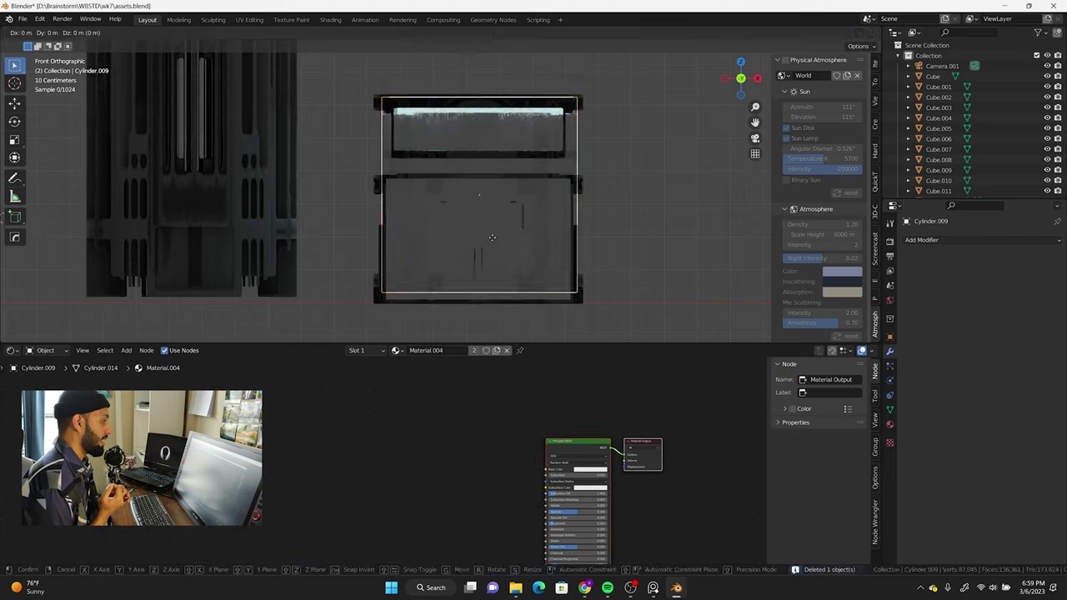
{"action": "scroll", "coordinate": [698, 240], "scroll_direction": "down", "scroll_amount": 3}
Step: Duplicate the tall pillar to the right and delete the copy's upper half in Edit Mode
{"action": "left_click", "coordinate": [342, 192]}
{"action": "key", "text": "shift+d"}
{"action": "left_click", "coordinate": [551, 191]}
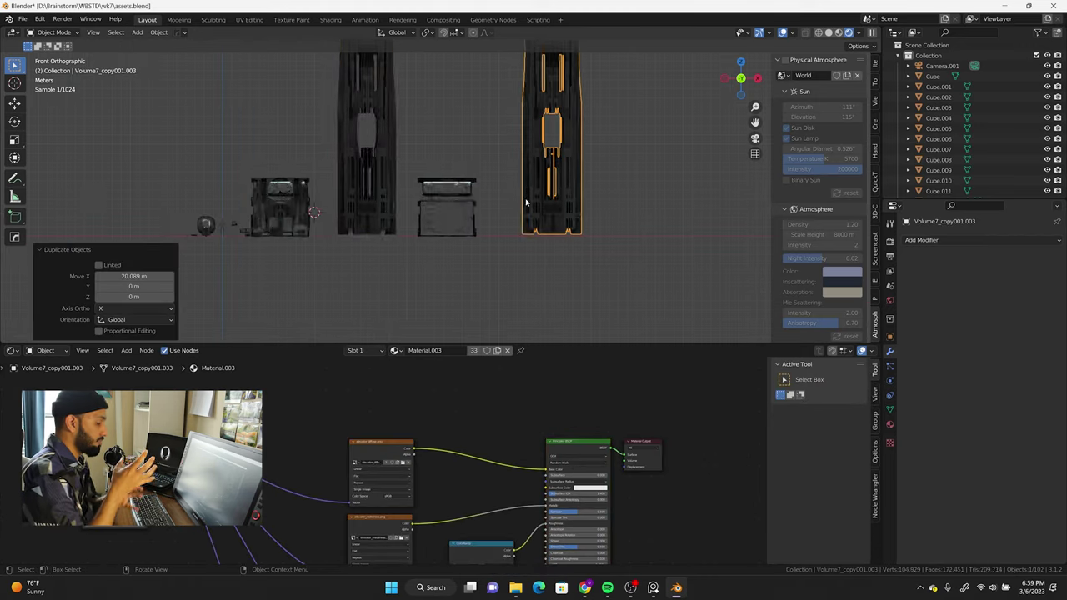
{"action": "key", "text": "KP_Decimal"}
{"action": "key", "text": "Tab"}
{"action": "key", "text": "l"}
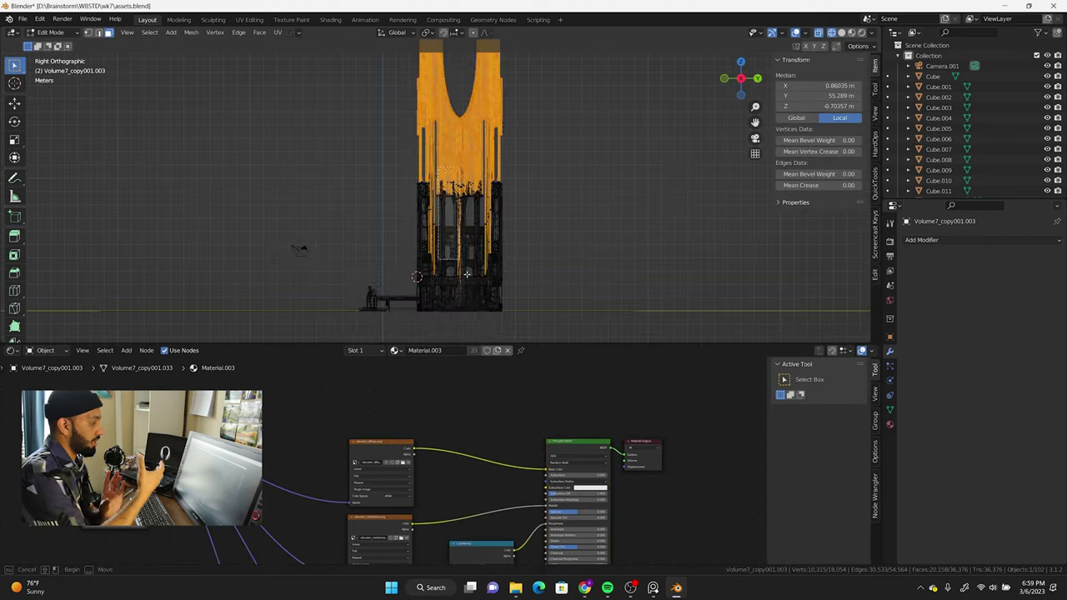
{"action": "key", "text": "x"}
{"action": "left_click", "coordinate": [501, 229]}
{"action": "key", "text": "Tab"}
Step: Mirror the trimmed piece along Z and lift it onto the glass cylinder
{"action": "middle_click_drag", "start_coordinate": [517, 178], "coordinate": [475, 192]}
{"action": "key", "text": "KP_1"}
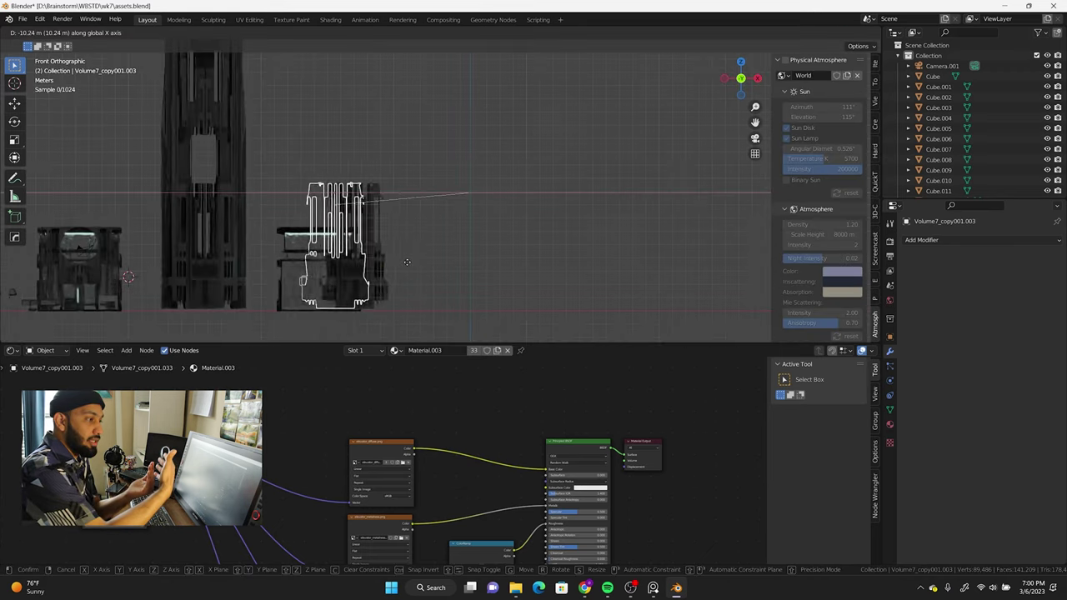
{"action": "key", "text": "ctrl+m"}
{"action": "key", "text": "z"}
{"action": "key", "text": "KP_1"}
{"action": "key", "text": "g"}
{"action": "key", "text": "z"}
{"action": "left_click", "coordinate": [453, 333]}
Step: Scale the piece's height along Z to 0.622 and shift it along X
{"action": "middle_click_drag", "start_coordinate": [453, 333], "coordinate": [488, 245]}
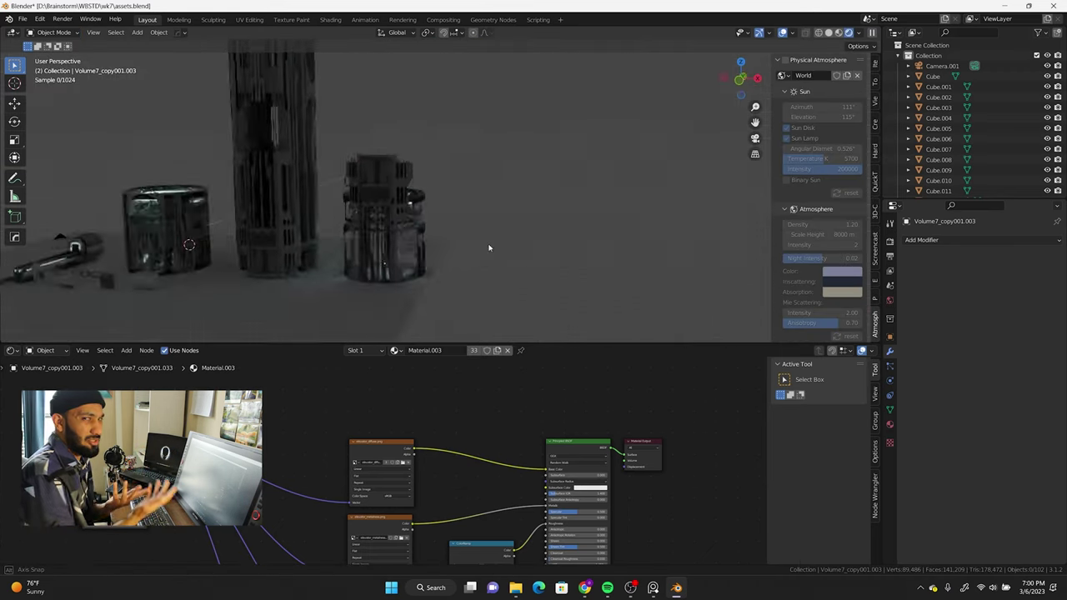
{"action": "key", "text": "KP_1"}
{"action": "key", "text": "s"}
{"action": "key", "text": "z"}
{"action": "left_click", "coordinate": [382, 208]}
{"action": "key", "text": "g"}
{"action": "key", "text": "x"}
{"action": "mouse_move", "coordinate": [383, 213]}
{"action": "middle_mouse_down"}
{"action": "mouse_move", "coordinate": [517, 238]}
{"action": "mouse_move", "coordinate": [381, 195]}
{"action": "mouse_move", "coordinate": [393, 186]}
{"action": "mouse_move", "coordinate": [414, 273]}
{"action": "mouse_move", "coordinate": [453, 214]}
{"action": "mouse_move", "coordinate": [546, 201]}
{"action": "mouse_move", "coordinate": [370, 241]}
{"action": "mouse_move", "coordinate": [573, 263]}
{"action": "mouse_move", "coordinate": [620, 225]}
{"action": "mouse_move", "coordinate": [584, 196]}
{"action": "middle_mouse_up"}
Step: Duplicate the pillar 9.3166 m along X so a second tower stands beside the first
{"action": "key", "text": "KP_1"}
{"action": "key", "text": "shift+d"}
{"action": "key", "text": "x"}
{"action": "left_click", "coordinate": [533, 192]}
{"action": "key", "text": "g"}
{"action": "key", "text": "x"}
{"action": "left_click", "coordinate": [514, 201]}
{"action": "key", "text": "Tab"}
{"action": "key", "text": "a"}
{"action": "key", "text": "Tab"}
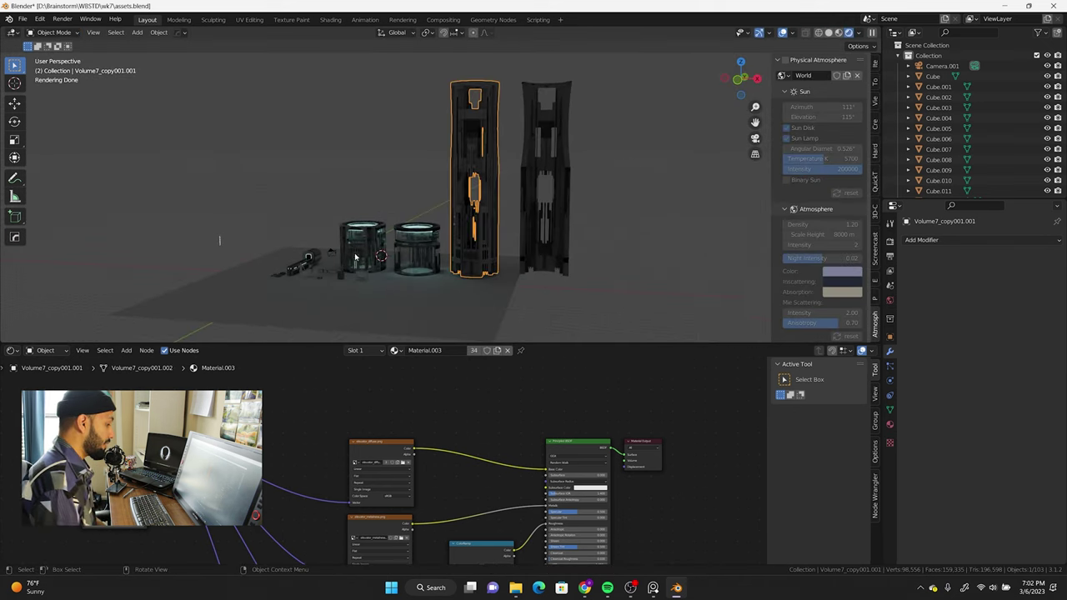
Step: Reposition the glass cylinder along the X axis
{"action": "key", "text": "KP_1"}
{"action": "left_click", "coordinate": [428, 242]}
{"action": "key", "text": "g"}
{"action": "key", "text": "x"}
{"action": "left_click", "coordinate": [543, 246]}
{"action": "middle_click_drag", "start_coordinate": [543, 246], "coordinate": [575, 264]}
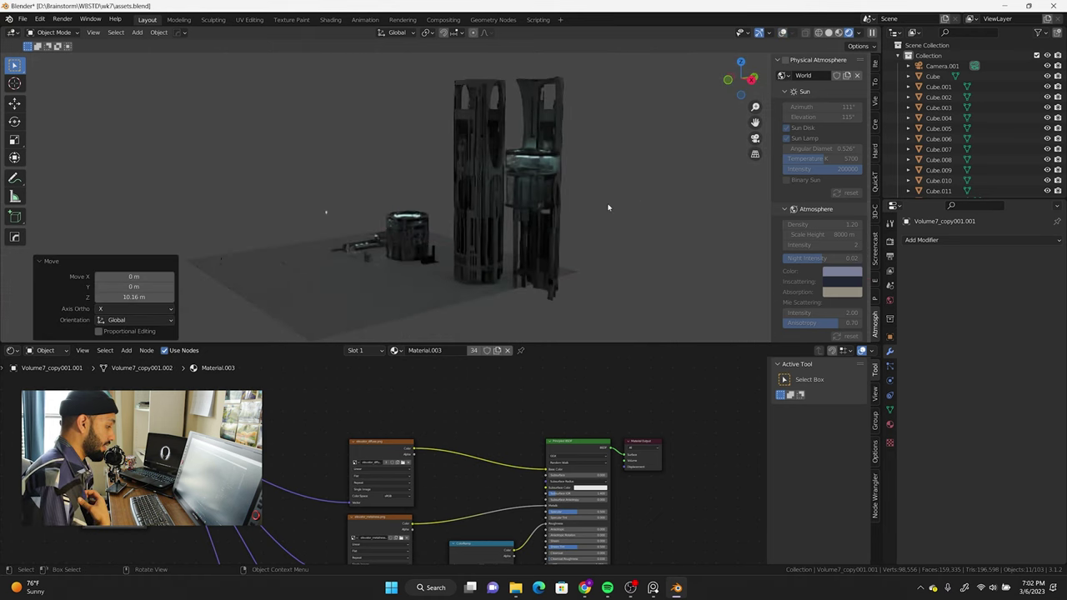
{"action": "key", "text": "g"}
{"action": "key", "text": "x"}
{"action": "left_click", "coordinate": [545, 219]}
{"action": "left_click", "coordinate": [584, 217]}
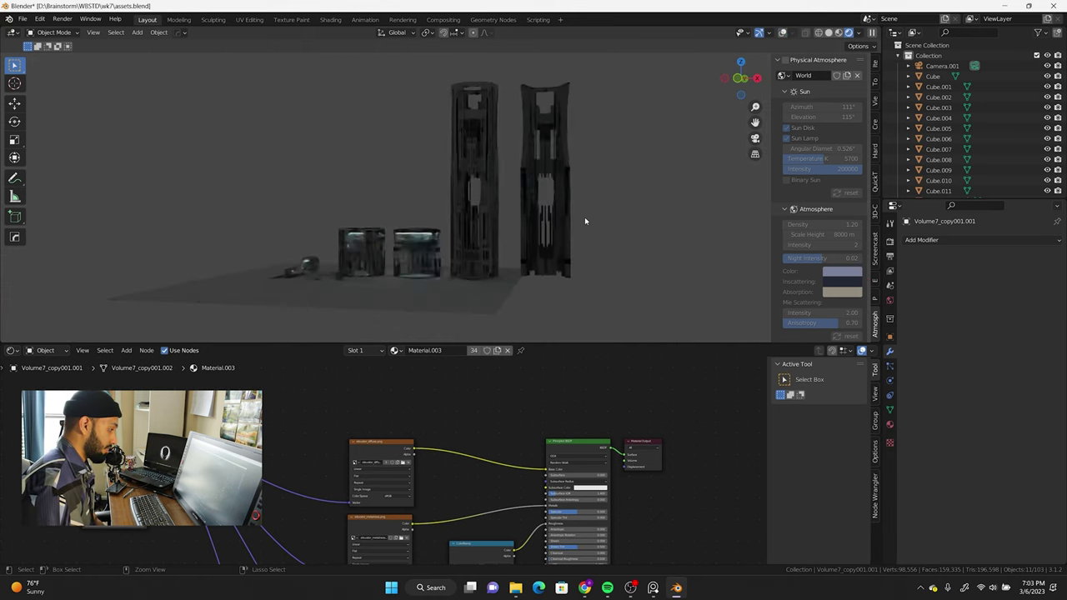
Step: Box-select the small props left of the elevators from the front view and orbit in close
{"action": "key", "text": "KP_1"}
{"action": "left_click_drag", "start_coordinate": [320, 215], "coordinate": [465, 278]}
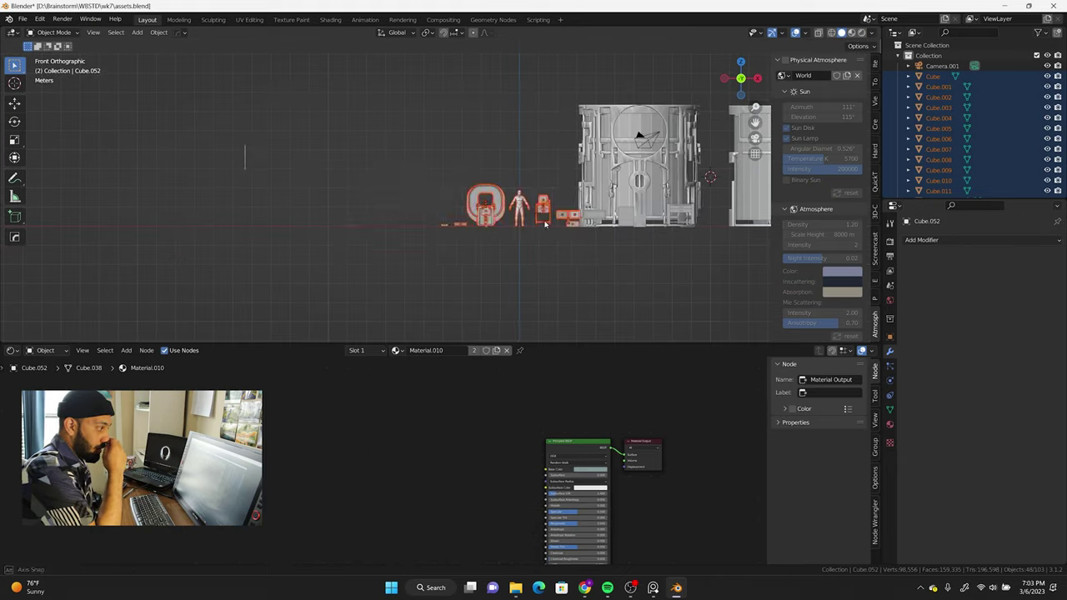
{"action": "middle_click_drag", "start_coordinate": [570, 157], "coordinate": [557, 190]}
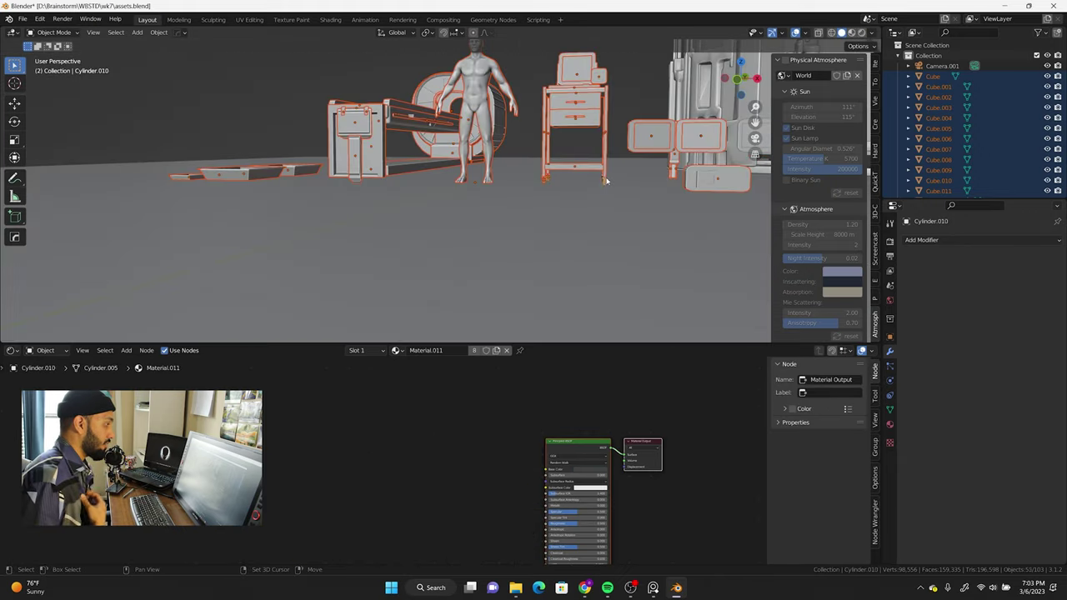
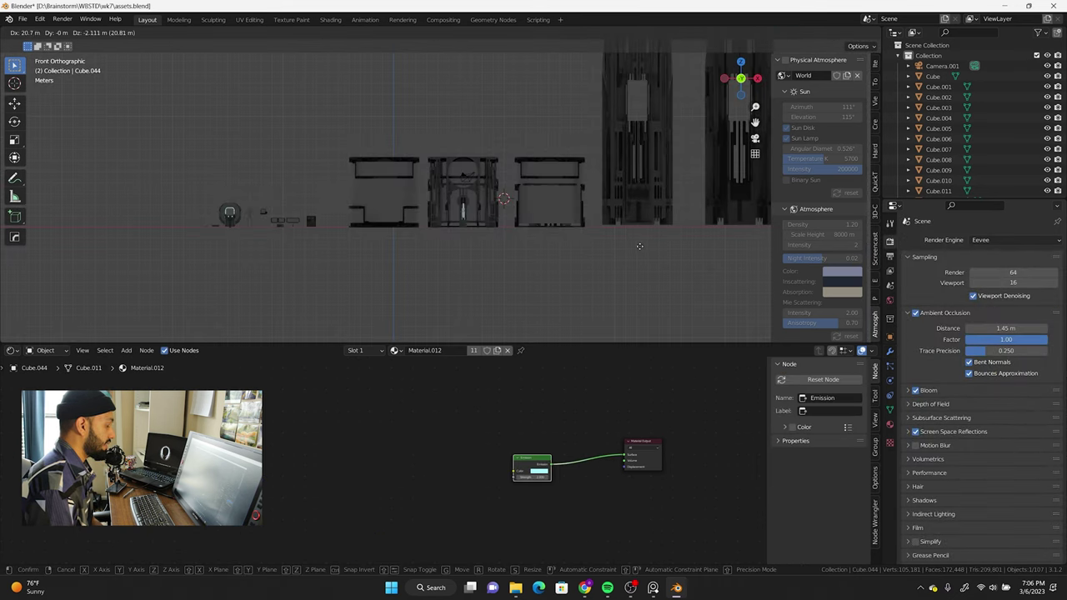
Step: Duplicate the glowing strip Cube.047 and stretch the copy along its height
{"action": "left_click", "coordinate": [428, 233]}
{"action": "middle_click_drag", "start_coordinate": [534, 269], "coordinate": [325, 258]}
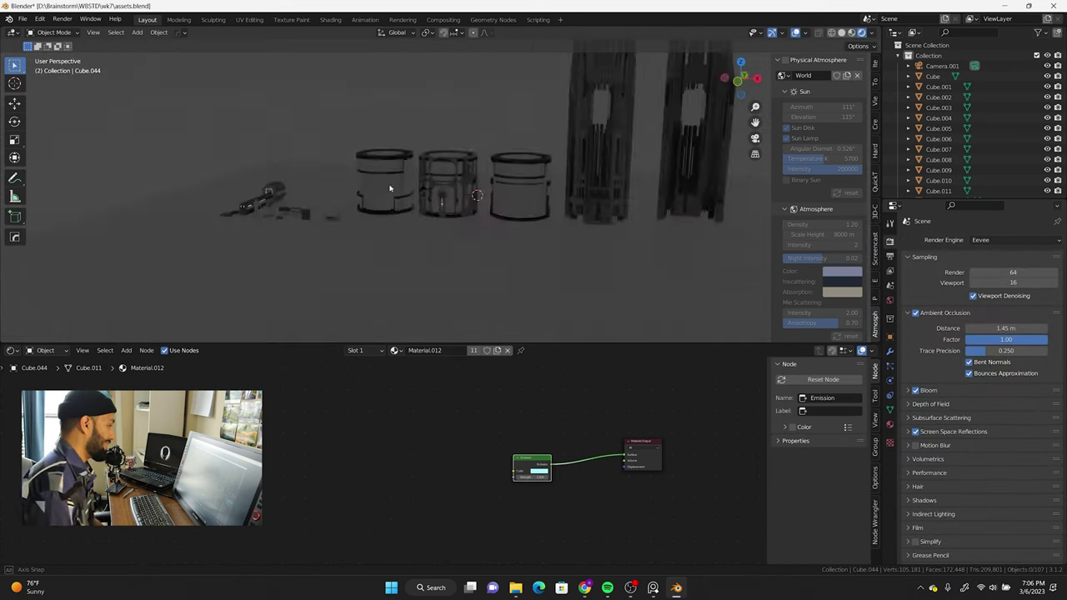
{"action": "scroll", "coordinate": [325, 258], "scroll_direction": "down", "scroll_amount": 5}
{"action": "key", "text": "shift+d"}
{"action": "left_click", "coordinate": [481, 228]}
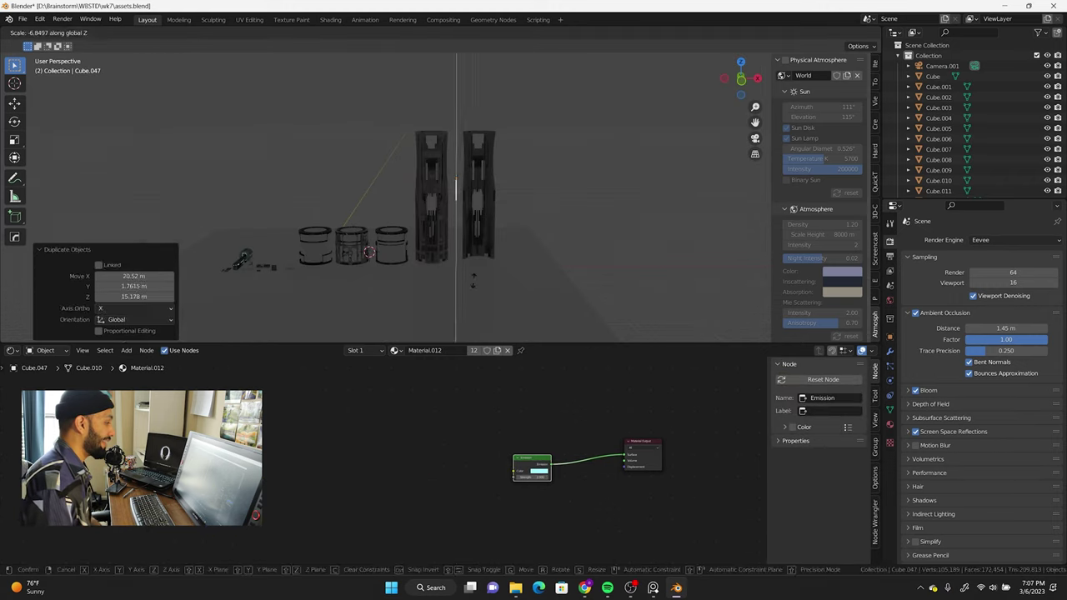
{"action": "key", "text": "ctrl+KP_3"}
{"action": "scroll", "coordinate": [481, 228], "scroll_direction": "up", "scroll_amount": 5}
{"action": "key", "text": "KP_1"}
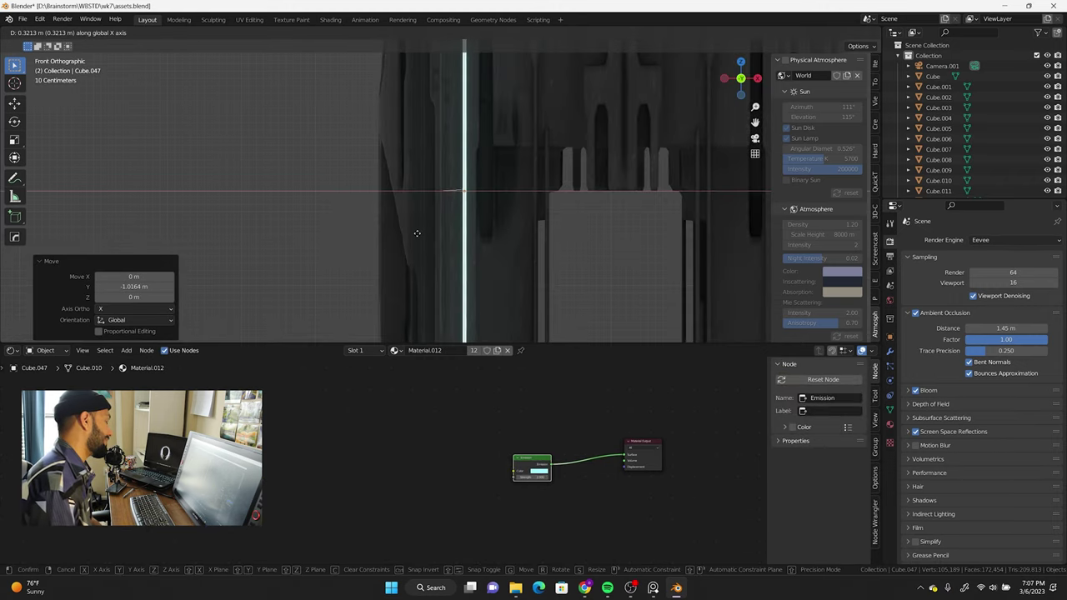
Step: Add another strip copy slid along X beside the first strip
{"action": "key", "text": "shift+d"}
{"action": "key", "text": "x"}
{"action": "left_click", "coordinate": [451, 217]}
{"action": "scroll", "coordinate": [493, 222], "scroll_direction": "down", "scroll_amount": 2}
{"action": "middle_click_drag", "start_coordinate": [494, 222], "coordinate": [435, 194]}
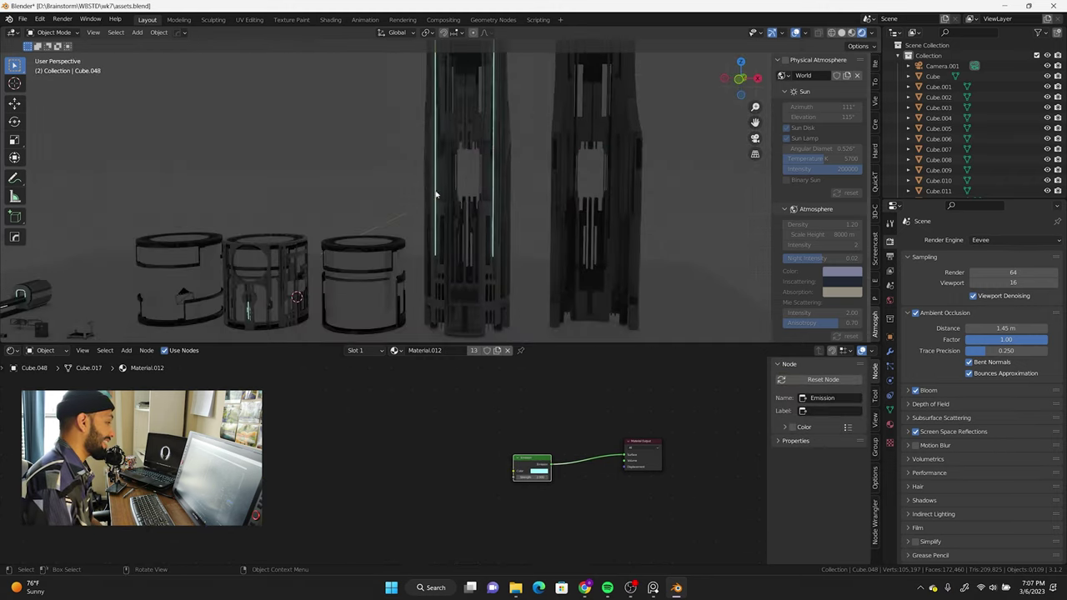
{"action": "scroll", "coordinate": [494, 214], "scroll_direction": "down", "scroll_amount": 2}
{"action": "key", "text": "KP_1"}
Step: Duplicate the strip again, then cancel and delete the unwanted copy
{"action": "key", "text": "shift+d"}
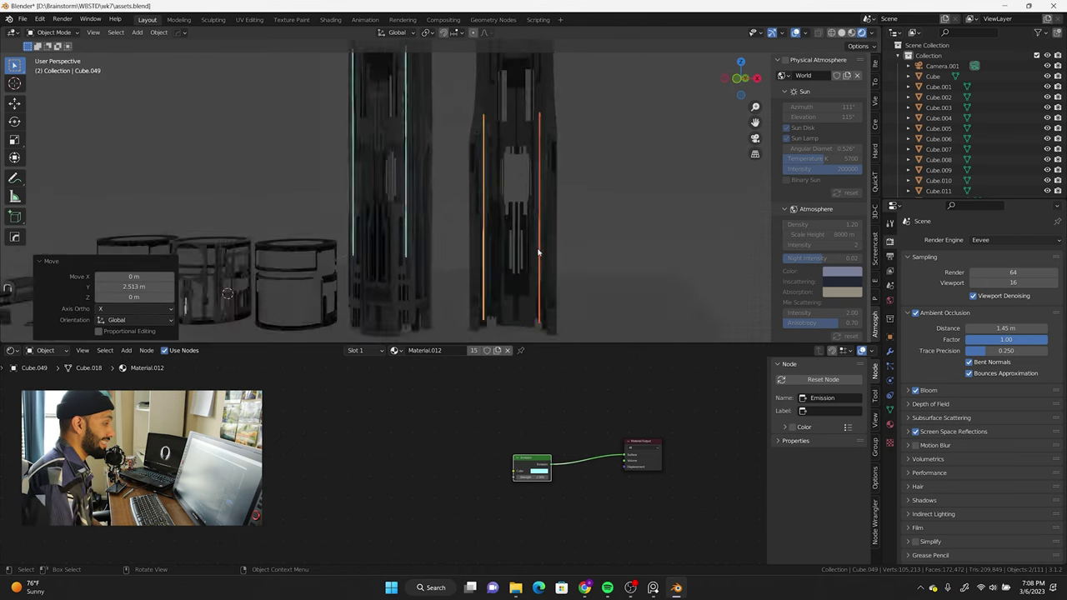
{"action": "scroll", "coordinate": [535, 215], "scroll_direction": "up", "scroll_amount": 3}
{"action": "key", "text": "shift+d"}
{"action": "key", "text": "x"}
{"action": "key", "text": "Escape"}
{"action": "key", "text": "Delete"}
Step: Duplicate glowing strip Cube.049 along X and check its placement from the front
{"action": "mouse_move", "coordinate": [536, 215]}
{"action": "middle_mouse_down"}
{"action": "mouse_move", "coordinate": [549, 224]}
{"action": "mouse_move", "coordinate": [497, 232]}
{"action": "middle_mouse_up"}
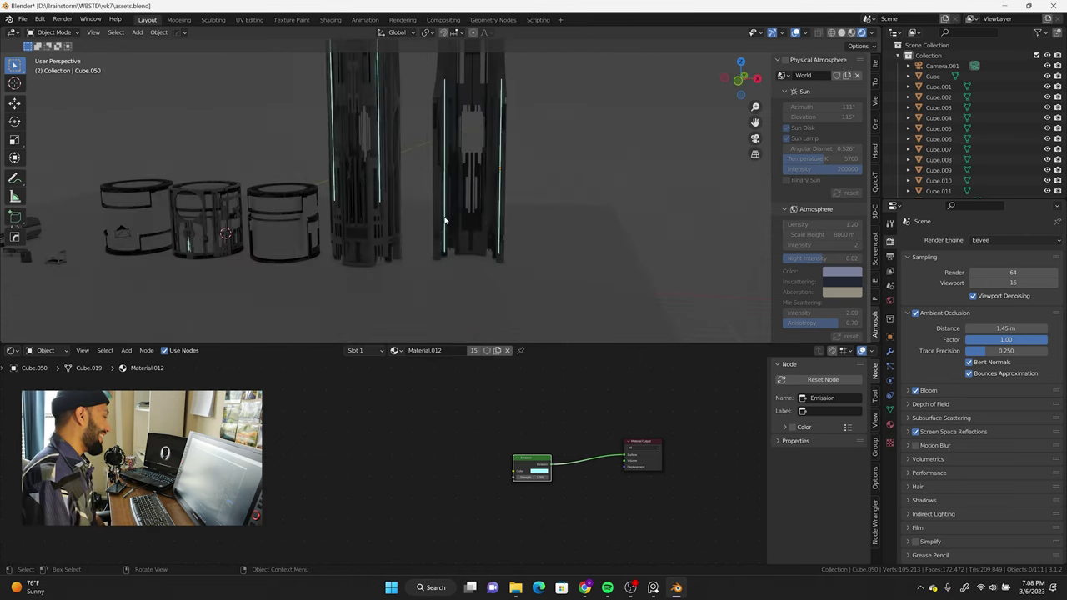
{"action": "left_click", "coordinate": [498, 232]}
{"action": "left_click", "coordinate": [503, 167]}
{"action": "key", "text": "shift+d"}
{"action": "key", "text": "x"}
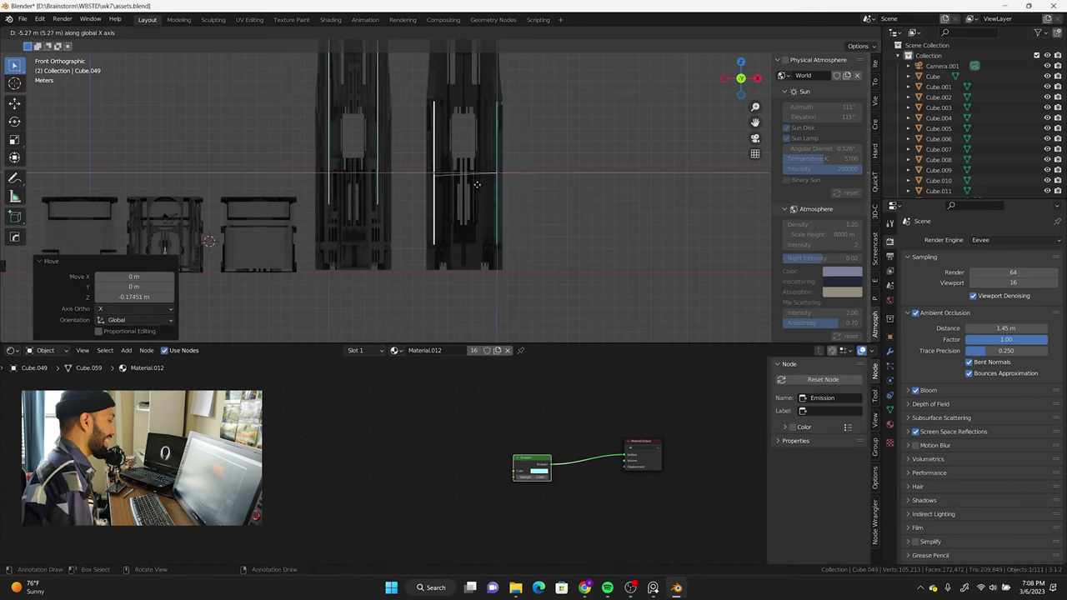
{"action": "key", "text": "Escape"}
{"action": "middle_click_drag", "start_coordinate": [503, 167], "coordinate": [513, 175]}
{"action": "scroll", "coordinate": [513, 174], "scroll_direction": "up", "scroll_amount": 3}
{"action": "key", "text": "KP_1"}
{"action": "left_click", "coordinate": [354, 236]}
Step: Frame the ring piece and view its mesh in X-ray from the front
{"action": "key", "text": "KP_Decimal"}
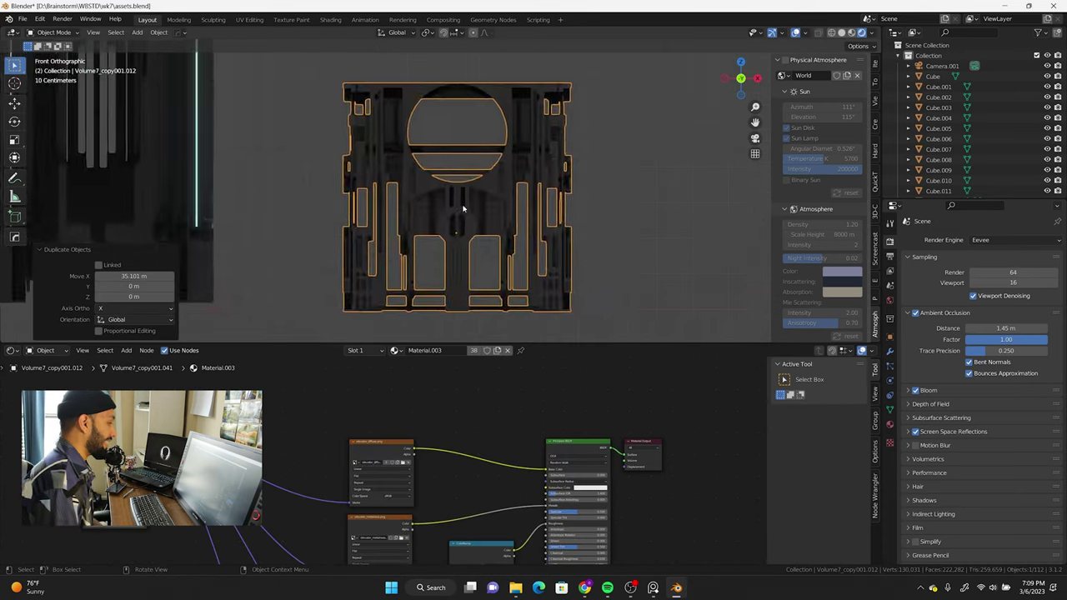
{"action": "key", "text": "Tab"}
{"action": "key", "text": "alt+z"}
{"action": "key", "text": "a"}
{"action": "key", "text": "Tab"}
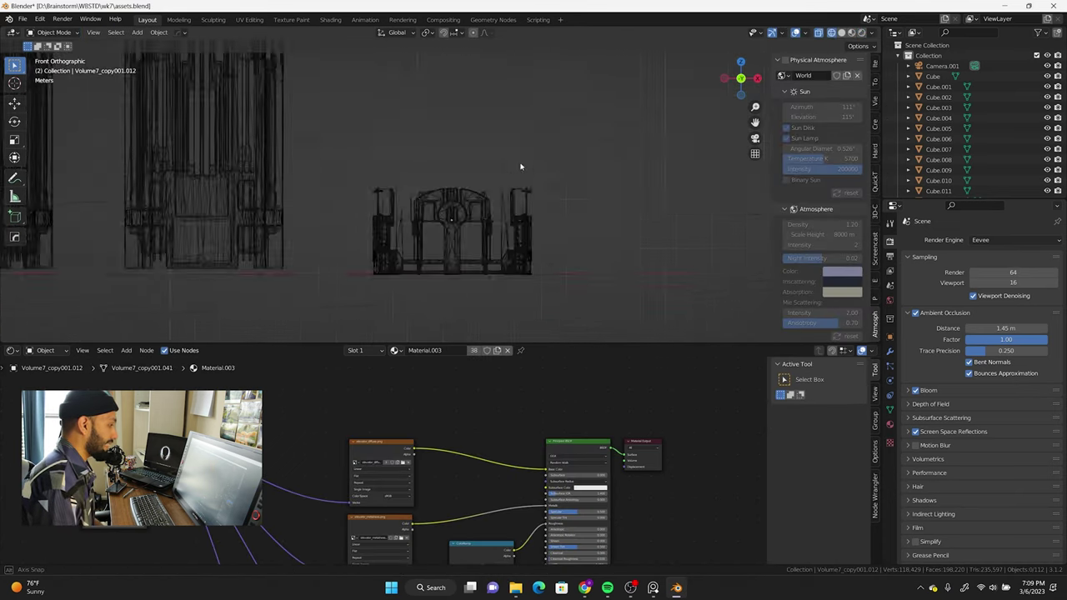
{"action": "middle_click_drag", "start_coordinate": [520, 167], "coordinate": [584, 150]}
{"action": "key", "text": "KP_1"}
{"action": "scroll", "coordinate": [369, 172], "scroll_direction": "up", "scroll_amount": 3}
Step: Circle-select parts at the top of the ring and delete those vertices
{"action": "key", "text": "Tab"}
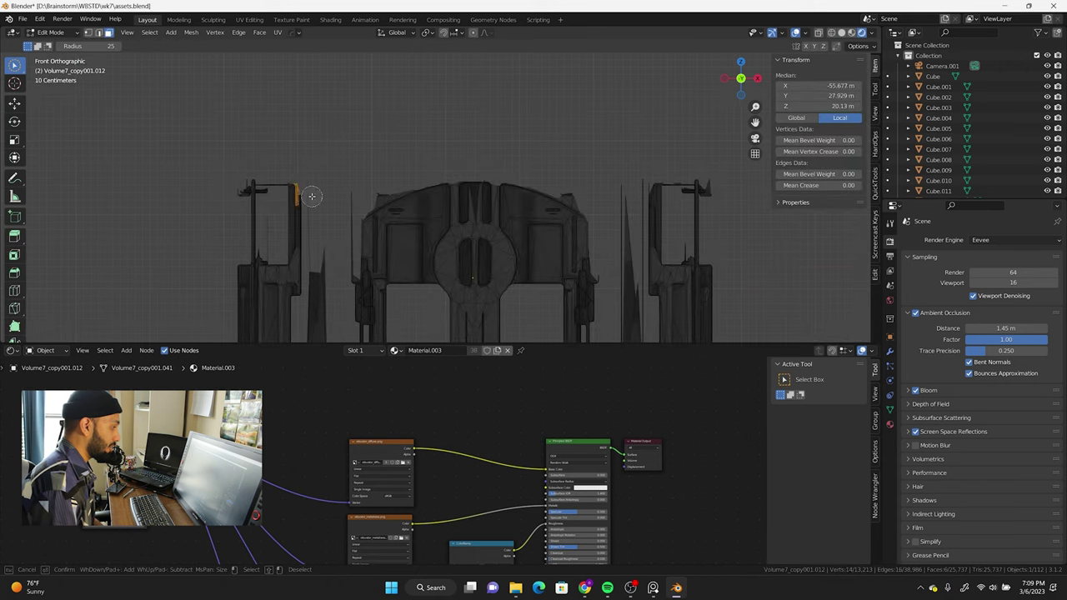
{"action": "key", "text": "c"}
{"action": "left_click_drag", "start_coordinate": [317, 192], "coordinate": [338, 148]}
{"action": "key", "text": "alt+a"}
{"action": "left_click", "coordinate": [559, 112]}
{"action": "key", "text": "x"}
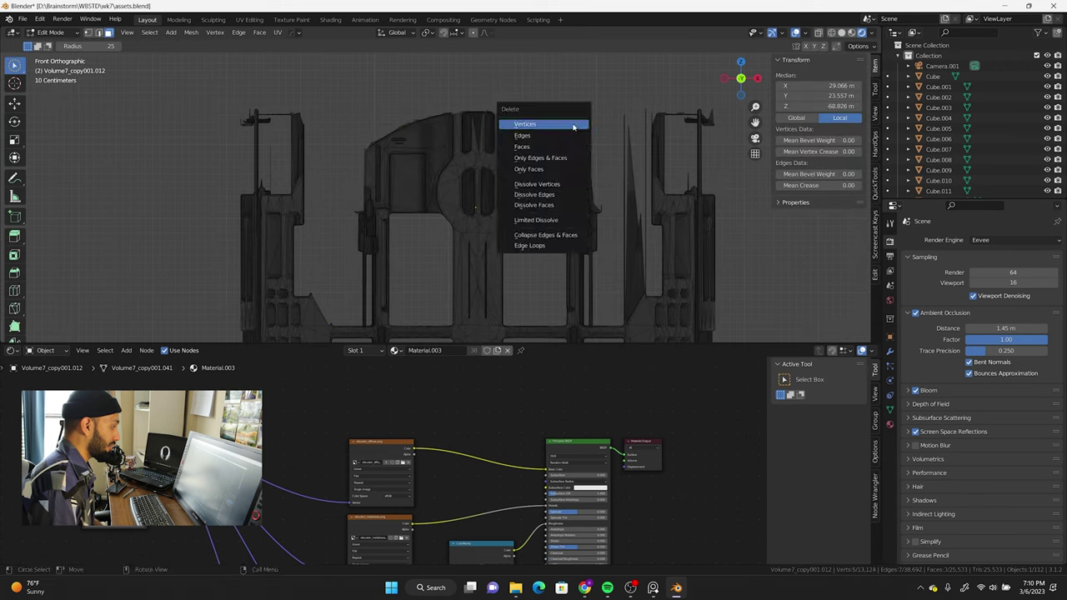
{"action": "left_click", "coordinate": [540, 124]}
{"action": "key", "text": "x"}
{"action": "left_click", "coordinate": [626, 242]}
{"action": "middle_click_drag", "start_coordinate": [584, 191], "coordinate": [592, 110]}
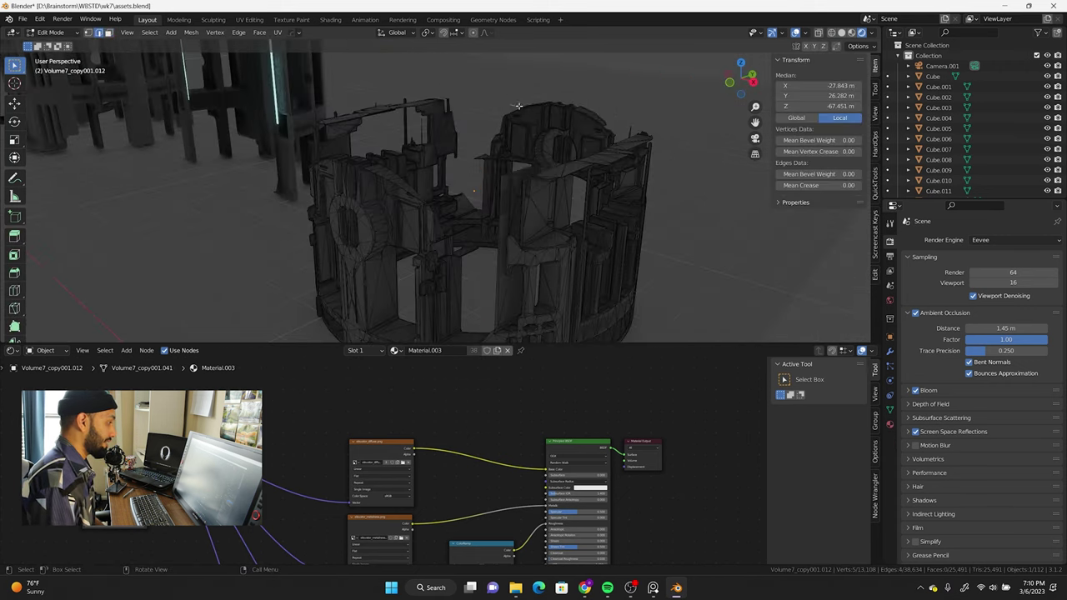
{"action": "key", "text": "KP_3"}
{"action": "key", "text": "Tab"}
{"action": "scroll", "coordinate": [434, 143], "scroll_direction": "down", "scroll_amount": 4}
Step: Rotate the ring piece 90 degrees, stretch it along Y, and apply the scale
{"action": "key", "text": "r"}
{"action": "key", "text": "9"}
{"action": "key", "text": "0"}
{"action": "key", "text": "Return"}
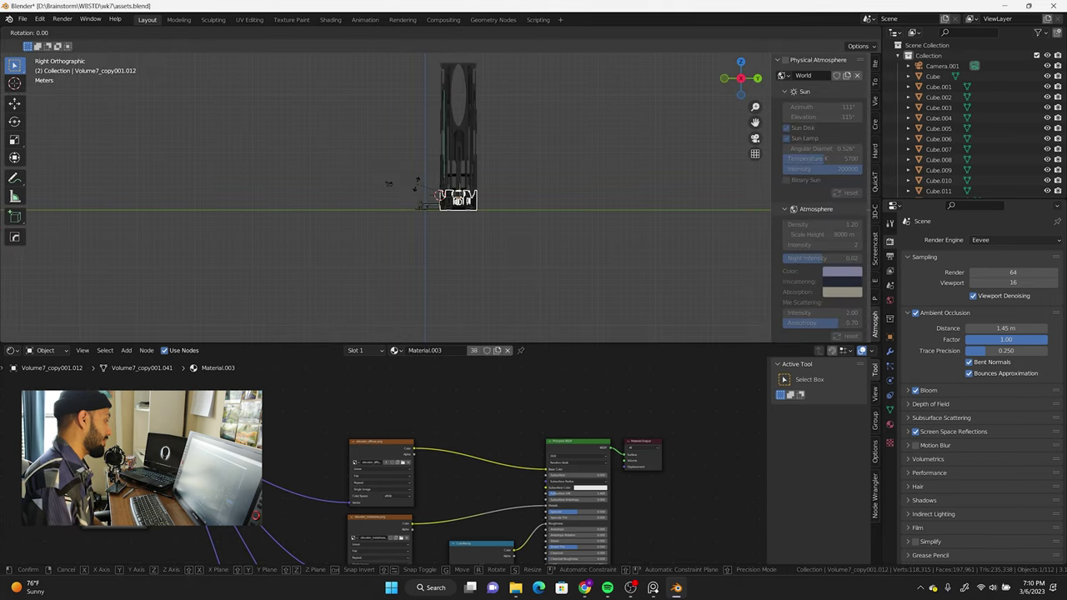
{"action": "key", "text": "s"}
{"action": "key", "text": "y"}
{"action": "left_click", "coordinate": [388, 183]}
{"action": "middle_click_drag", "start_coordinate": [541, 148], "coordinate": [389, 214]}
{"action": "key", "text": "shift+d"}
{"action": "left_click", "coordinate": [453, 243]}
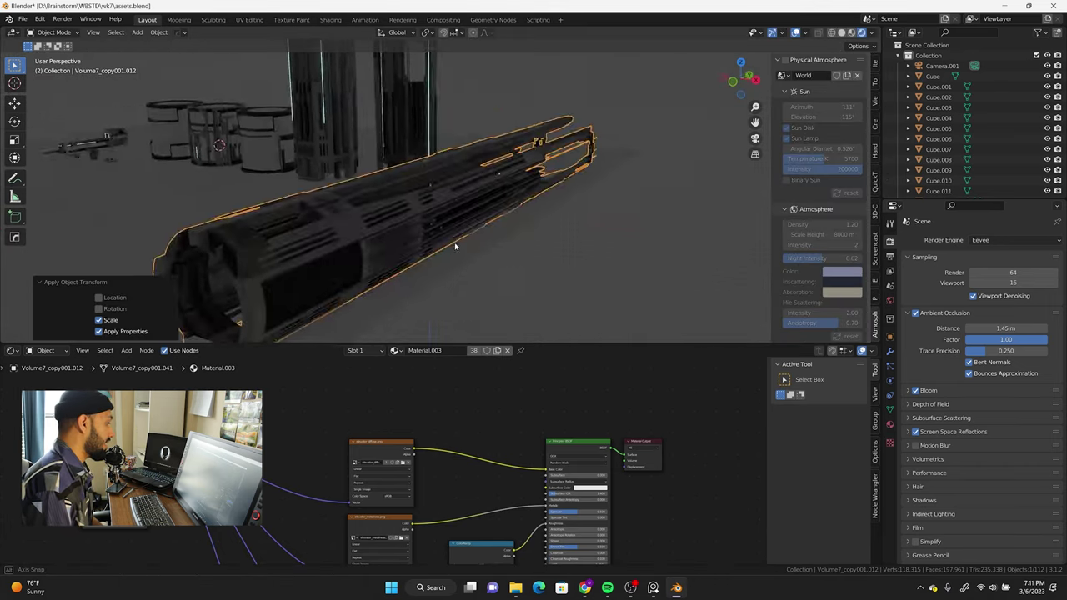
Step: Shrink the duplicated piece to 0.859
{"action": "key", "text": "KP_3"}
{"action": "key", "text": "s"}
{"action": "left_click", "coordinate": [461, 198]}
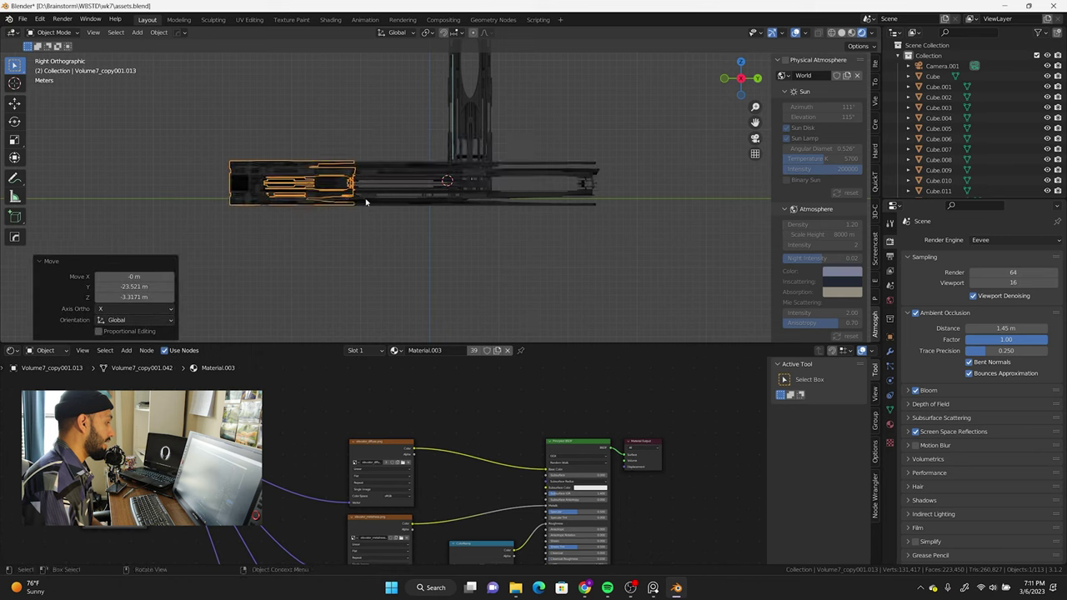
{"action": "key", "text": "KP_1"}
Step: Delete the extra copy and set the render engine to Cycles
{"action": "mouse_move", "coordinate": [541, 212]}
{"action": "middle_mouse_down"}
{"action": "mouse_move", "coordinate": [454, 221]}
{"action": "mouse_move", "coordinate": [493, 74]}
{"action": "mouse_move", "coordinate": [400, 209]}
{"action": "middle_mouse_up"}
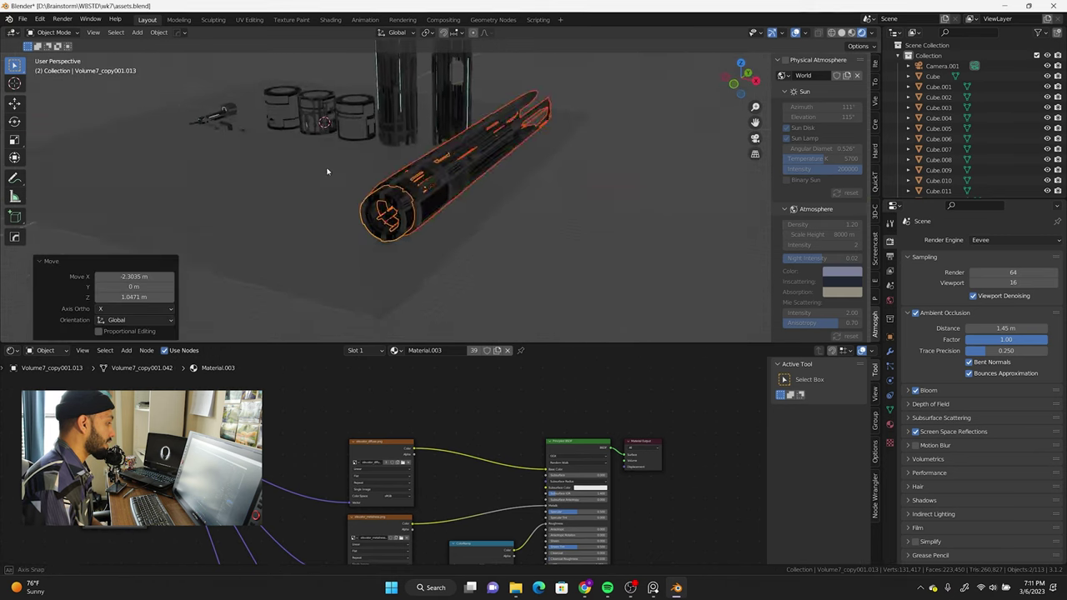
{"action": "key", "text": "KP_7"}
{"action": "key", "text": "Delete"}
{"action": "mouse_move", "coordinate": [379, 257]}
{"action": "middle_mouse_down"}
{"action": "mouse_move", "coordinate": [577, 203]}
{"action": "mouse_move", "coordinate": [440, 205]}
{"action": "mouse_move", "coordinate": [542, 197]}
{"action": "mouse_move", "coordinate": [496, 157]}
{"action": "middle_mouse_up"}
{"action": "left_click", "coordinate": [1013, 239]}
{"action": "left_click", "coordinate": [1000, 276]}
Step: Move the towers along X, then select and frame the tall shaft section
{"action": "key", "text": "g"}
{"action": "key", "text": "x"}
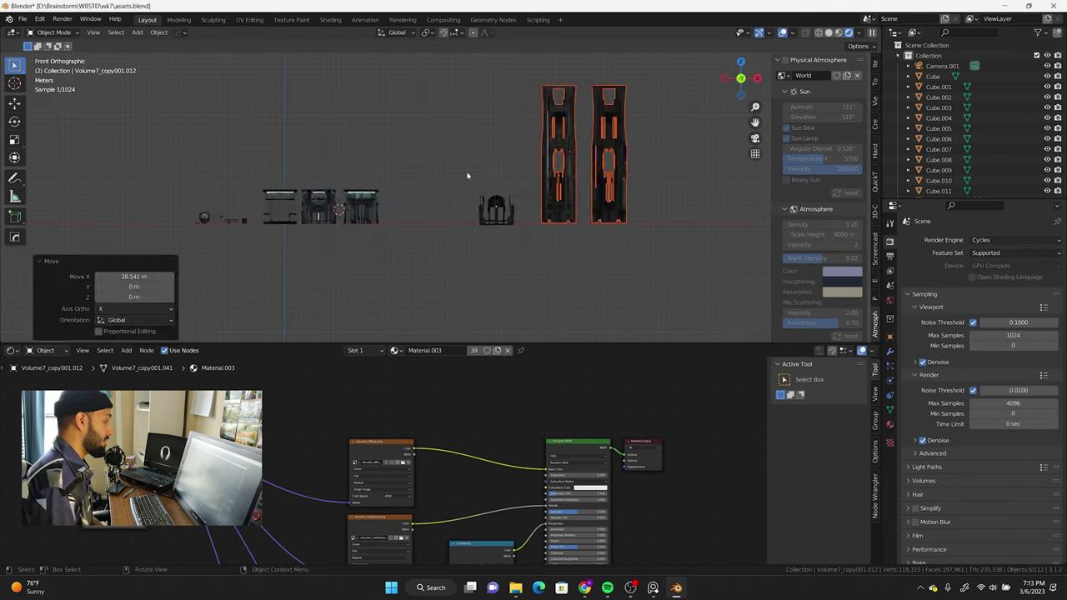
{"action": "left_click", "coordinate": [520, 77]}
{"action": "left_click", "coordinate": [551, 150]}
{"action": "key", "text": "KP_Decimal"}
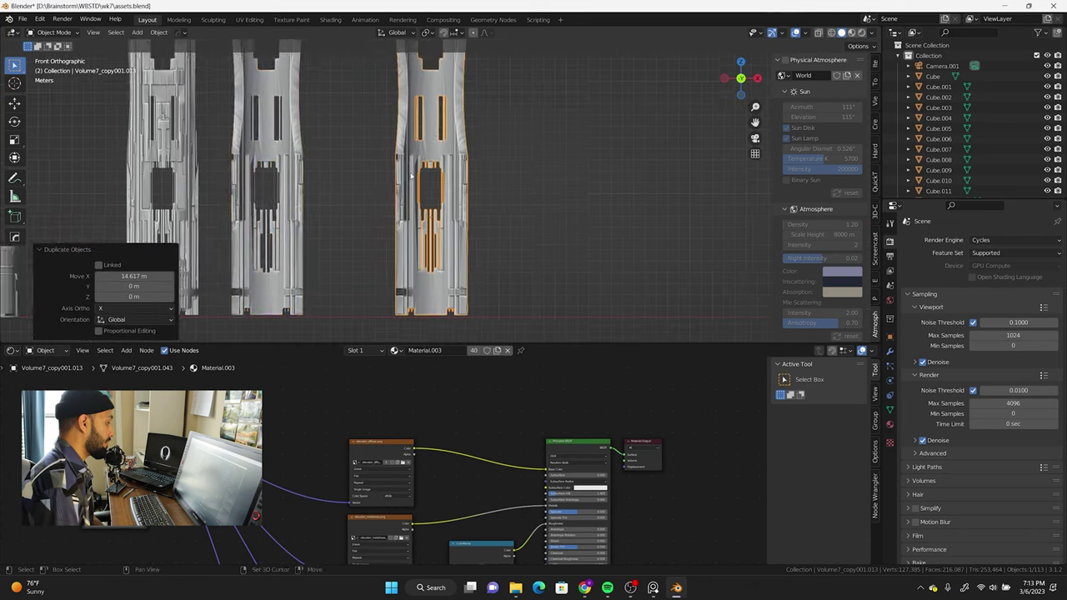
Step: Remove selected parts of the tall section's mesh in Edit Mode
{"action": "key", "text": "Tab"}
{"action": "left_click", "coordinate": [433, 212]}
{"action": "key", "text": "shift+z"}
{"action": "right_click", "coordinate": [436, 209]}
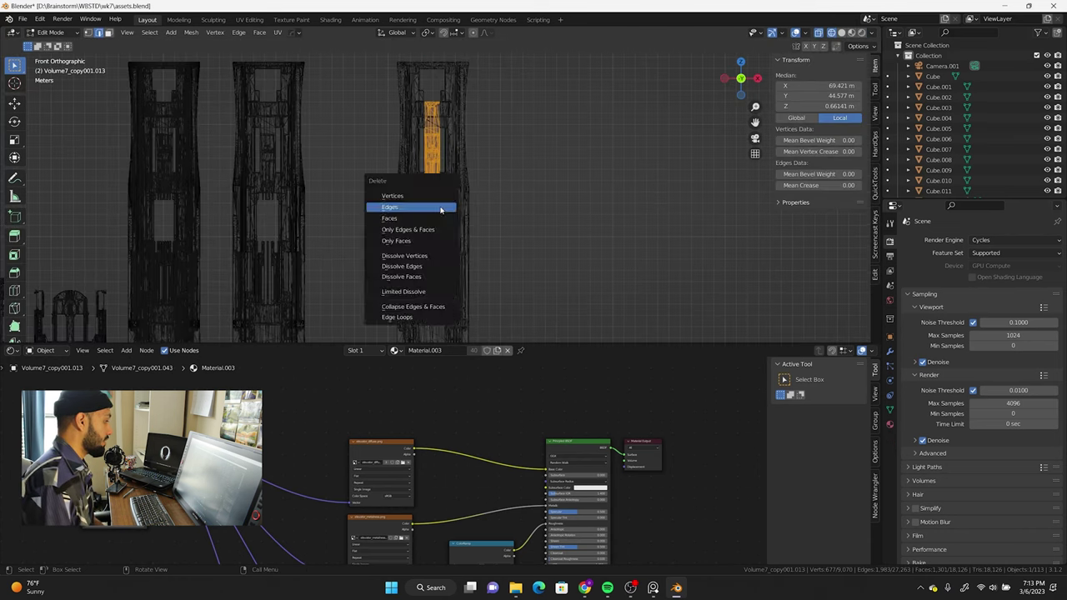
{"action": "key", "text": "z"}
{"action": "left_click", "coordinate": [517, 152]}
{"action": "scroll", "coordinate": [430, 124], "scroll_direction": "up", "scroll_amount": 3}
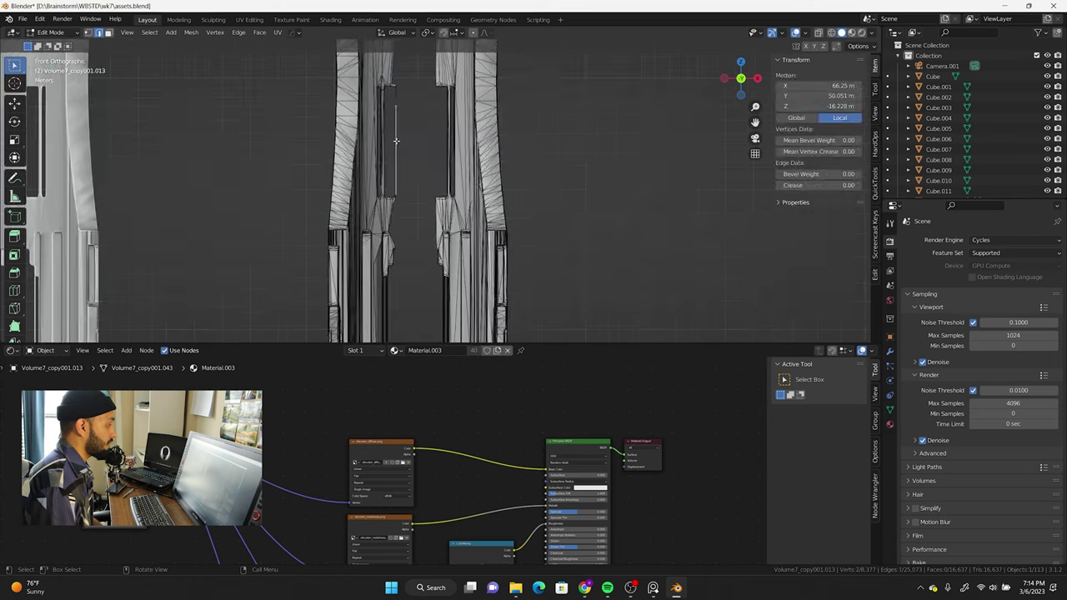
{"action": "scroll", "coordinate": [430, 124], "scroll_direction": "down", "scroll_amount": 2}
{"action": "key", "text": "Tab"}
{"action": "scroll", "coordinate": [430, 124], "scroll_direction": "down", "scroll_amount": 4}
{"action": "mouse_move", "coordinate": [476, 167]}
{"action": "middle_mouse_down"}
{"action": "mouse_move", "coordinate": [476, 186]}
{"action": "mouse_move", "coordinate": [505, 172]}
{"action": "middle_mouse_up"}
Step: Try a sideways copy of the tall section along X, then undo it
{"action": "key", "text": "KP_1"}
{"action": "key", "text": "shift+d"}
{"action": "key", "text": "x"}
{"action": "left_click", "coordinate": [451, 236]}
{"action": "scroll", "coordinate": [488, 215], "scroll_direction": "down", "scroll_amount": 3}
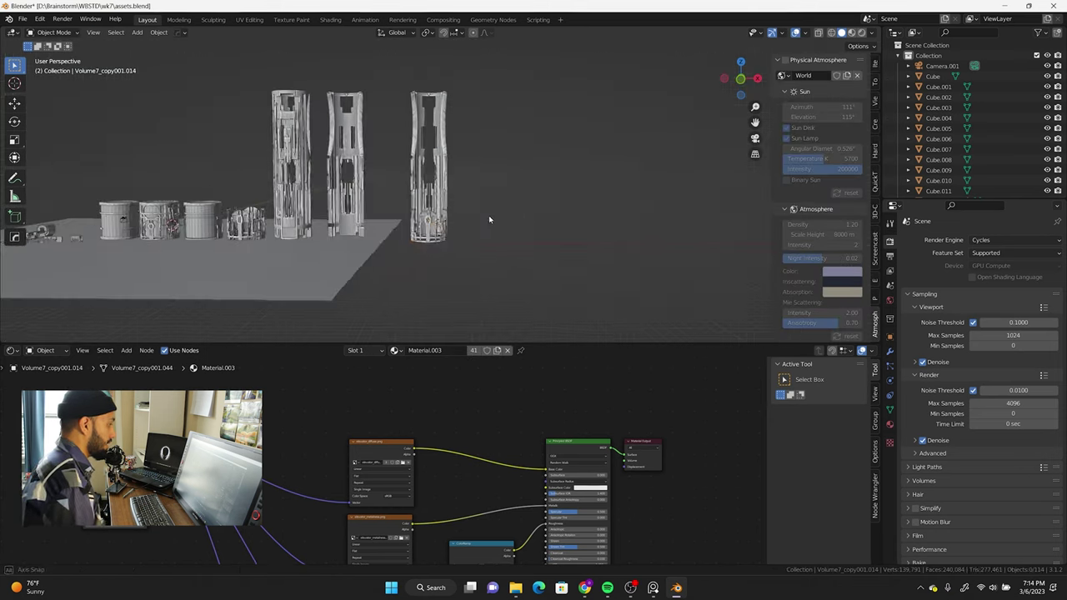
{"action": "key", "text": "KP_1"}
{"action": "key", "text": "ctrl+z"}
{"action": "scroll", "coordinate": [250, 133], "scroll_direction": "up", "scroll_amount": 2}
{"action": "middle_click_drag", "start_coordinate": [333, 167], "coordinate": [388, 192]}
{"action": "scroll", "coordinate": [387, 192], "scroll_direction": "down", "scroll_amount": 3}
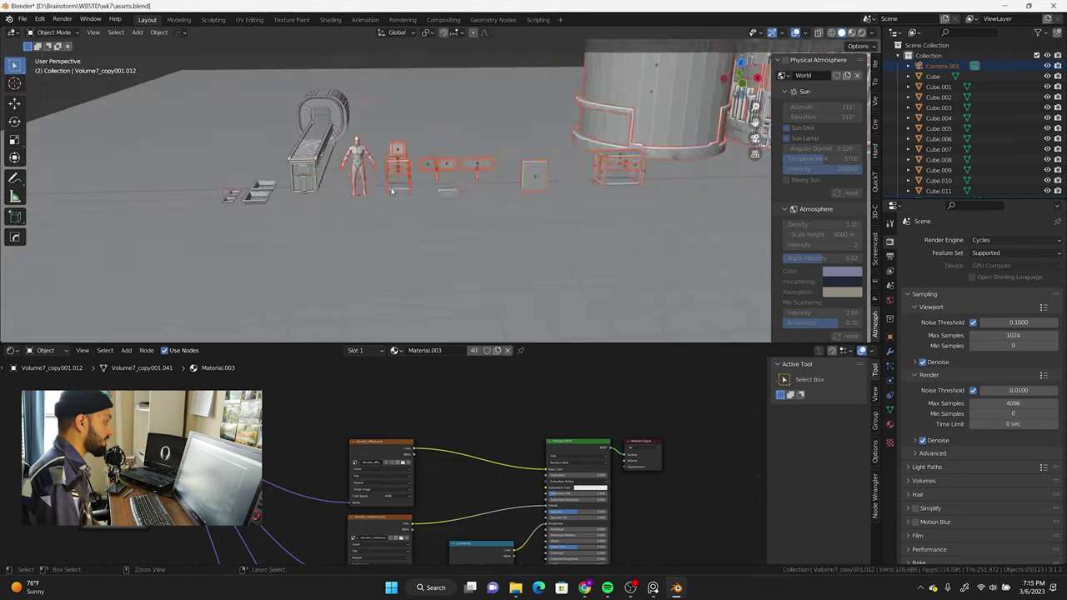
{"action": "scroll", "coordinate": [541, 155], "scroll_direction": "down", "scroll_amount": 2}
{"action": "scroll", "coordinate": [541, 154], "scroll_direction": "up", "scroll_amount": 3}
{"action": "key", "text": "KP_7"}
Step: Duplicate the tall section, delete the copy's left half, and place it in the row
{"action": "key", "text": "shift+d"}
{"action": "left_click", "coordinate": [467, 167]}
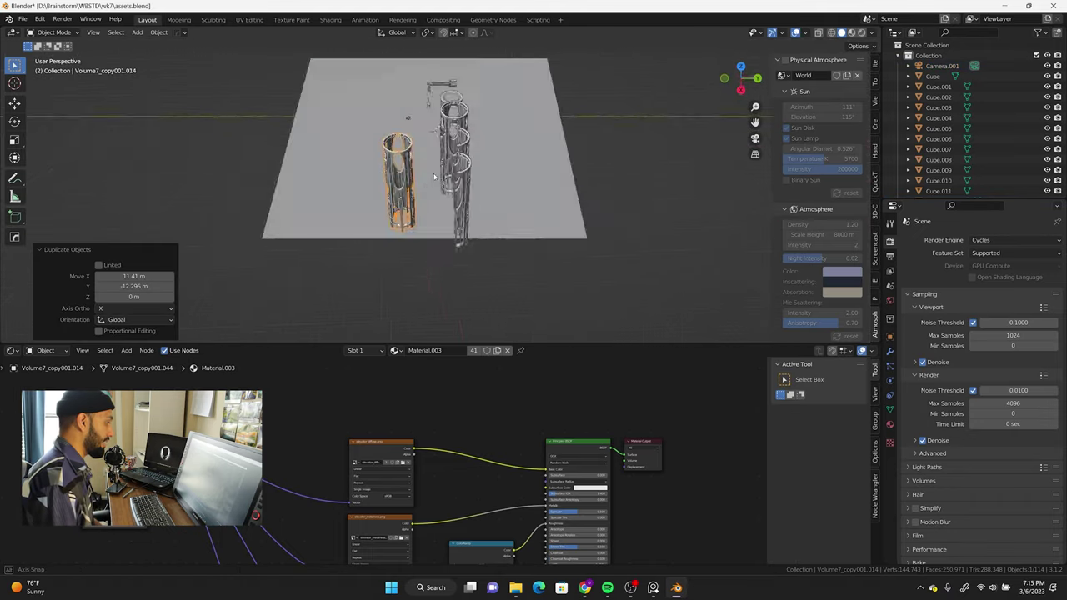
{"action": "middle_click_drag", "start_coordinate": [467, 167], "coordinate": [477, 161]}
{"action": "key", "text": "KP_1"}
{"action": "key", "text": "Tab"}
{"action": "scroll", "coordinate": [433, 166], "scroll_direction": "down", "scroll_amount": 2}
{"action": "left_click_drag", "start_coordinate": [406, 58], "coordinate": [441, 281]}
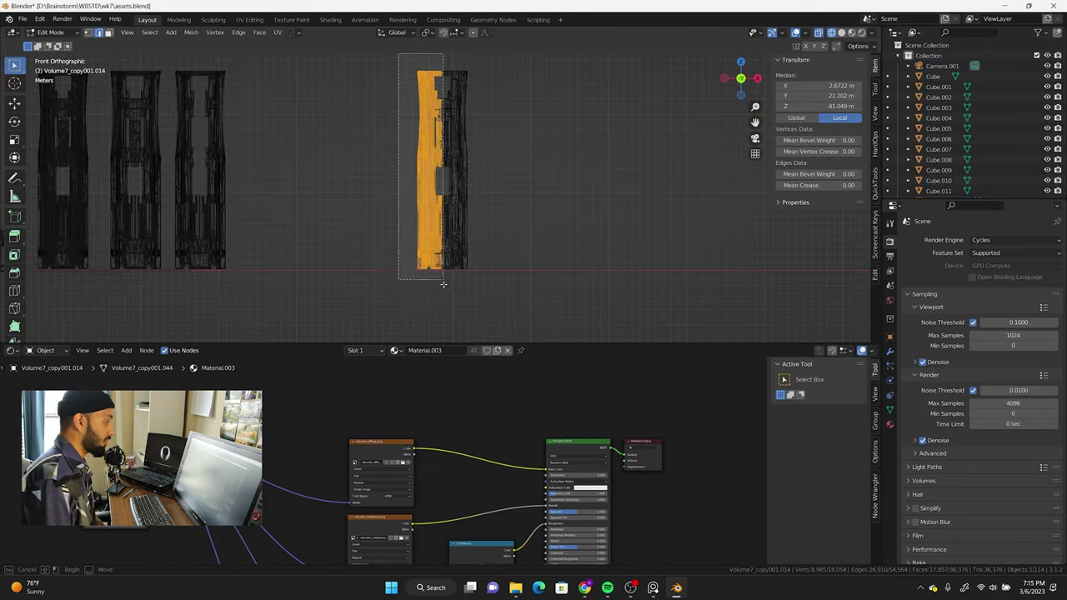
{"action": "key", "text": "Delete"}
{"action": "key", "text": "Tab"}
{"action": "key", "text": "KP_7"}
{"action": "key", "text": "g"}
{"action": "left_click", "coordinate": [476, 241]}
{"action": "mouse_move", "coordinate": [476, 241]}
{"action": "middle_mouse_down"}
{"action": "mouse_move", "coordinate": [484, 176]}
{"action": "mouse_move", "coordinate": [517, 192]}
{"action": "mouse_move", "coordinate": [574, 191]}
{"action": "middle_mouse_up"}
Step: Shift the floor plane about 2.4 m along X
{"action": "left_click", "coordinate": [500, 267]}
{"action": "key", "text": "g"}
{"action": "key", "text": "x"}
{"action": "left_click", "coordinate": [547, 167]}
{"action": "left_click", "coordinate": [546, 166]}
Step: Select the glowing strip Cube.049 and duplicate it in place, viewed from the front
{"action": "scroll", "coordinate": [500, 134], "scroll_direction": "up", "scroll_amount": 5}
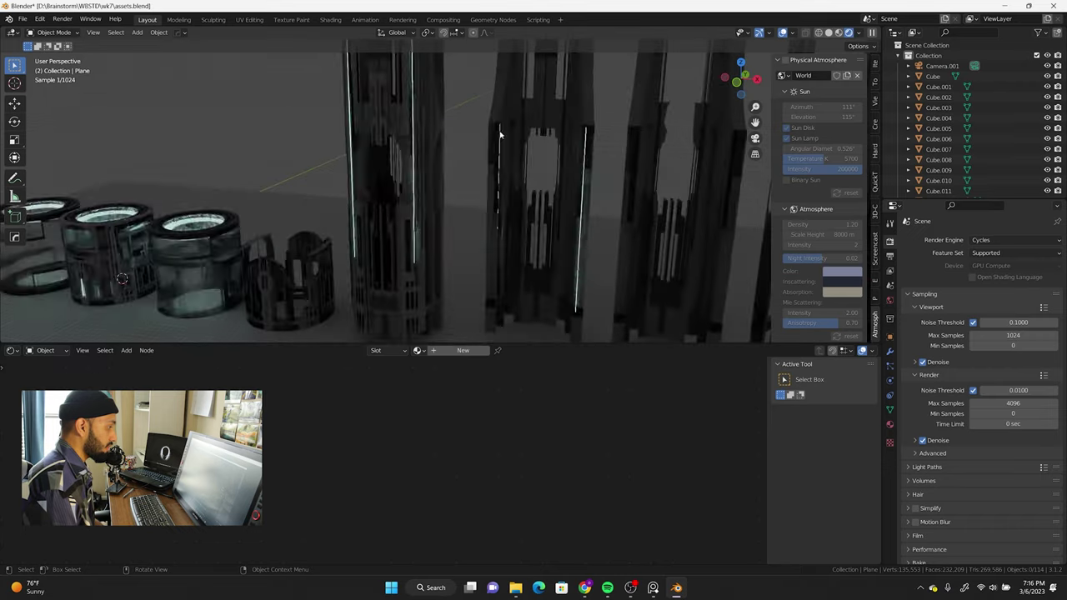
{"action": "left_click", "coordinate": [500, 134]}
{"action": "scroll", "coordinate": [542, 166], "scroll_direction": "down", "scroll_amount": 5}
{"action": "scroll", "coordinate": [501, 183], "scroll_direction": "up", "scroll_amount": 4}
{"action": "key", "text": "KP_1"}
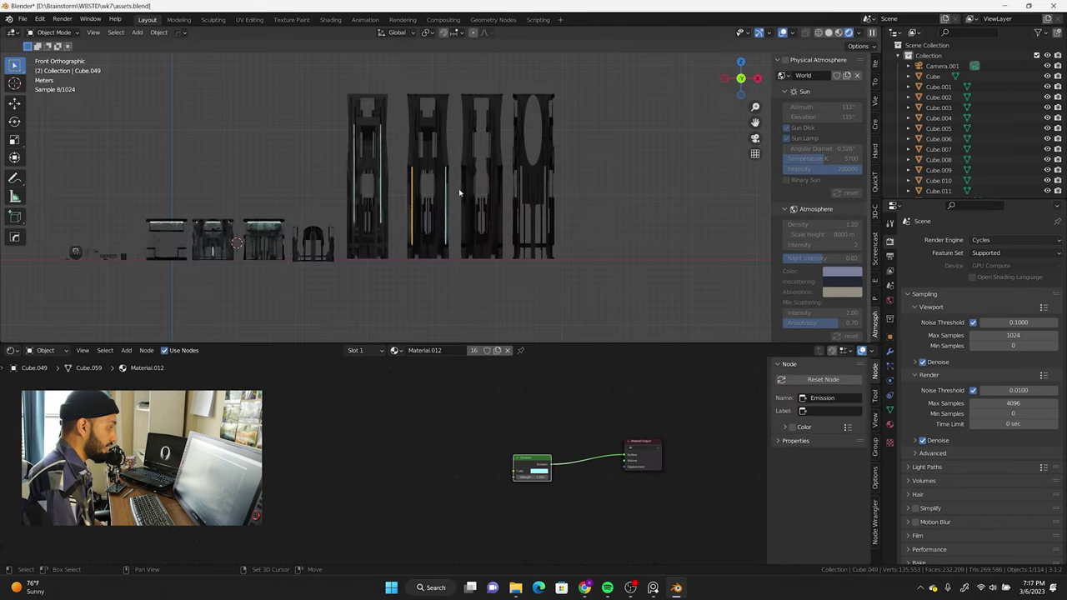
{"action": "key", "text": "shift+d"}
{"action": "right_click", "coordinate": [459, 193]}
{"action": "middle_click_drag", "start_coordinate": [595, 166], "coordinate": [616, 176]}
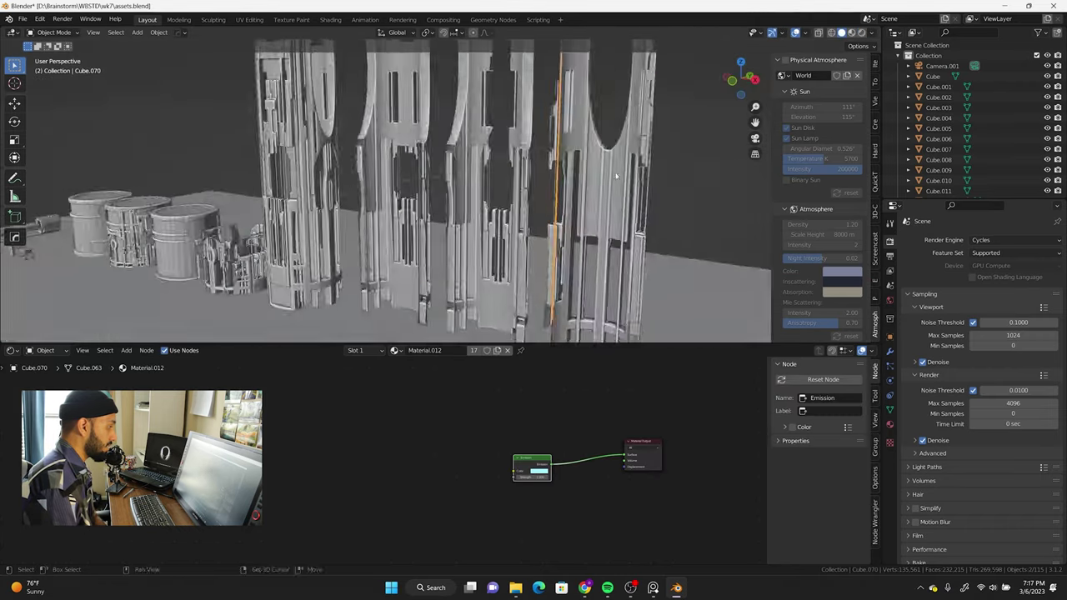
{"action": "key", "text": "KP_1"}
Step: In local view, duplicate the strip and slide the copy along the X axis
{"action": "key", "text": "KP_Divide"}
{"action": "key", "text": "shift+d"}
{"action": "key", "text": "x"}
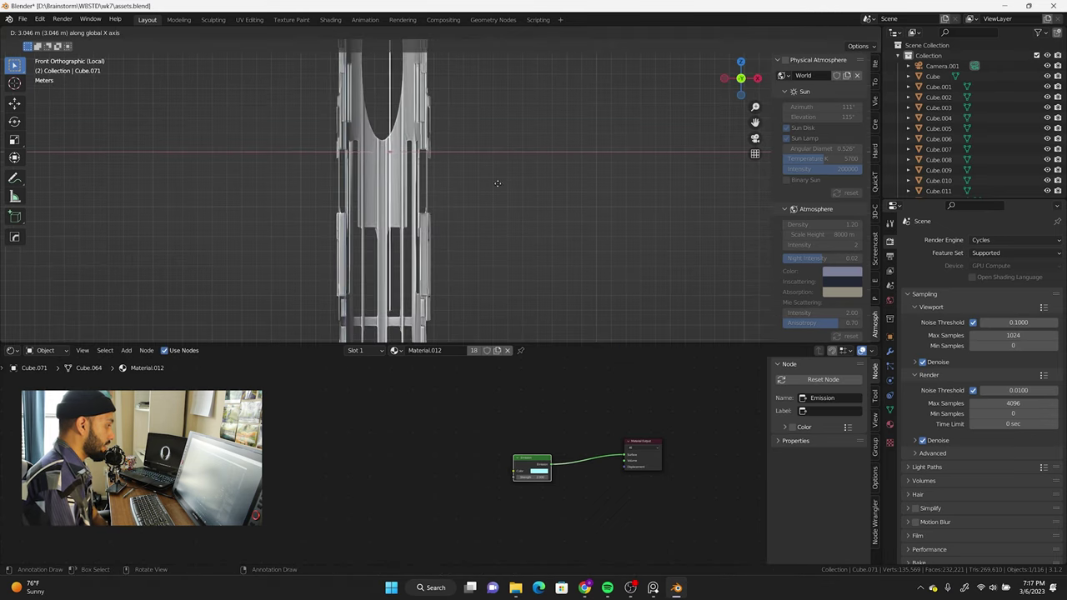
{"action": "left_click", "coordinate": [489, 195]}
{"action": "key", "text": "KP_Divide"}
{"action": "left_click", "coordinate": [445, 200]}
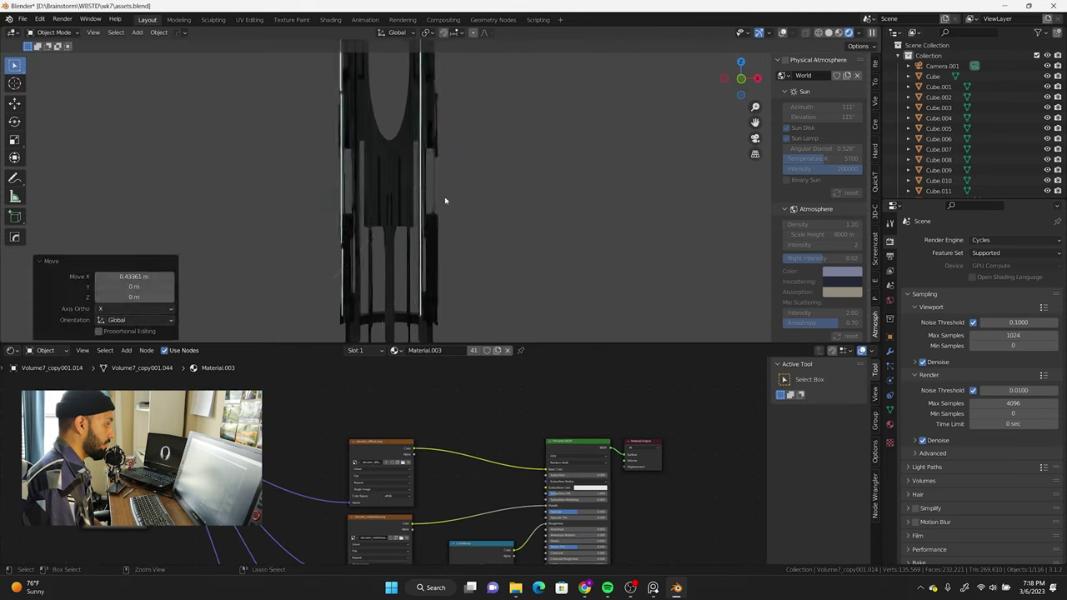
{"action": "middle_click_drag", "start_coordinate": [445, 200], "coordinate": [465, 182]}
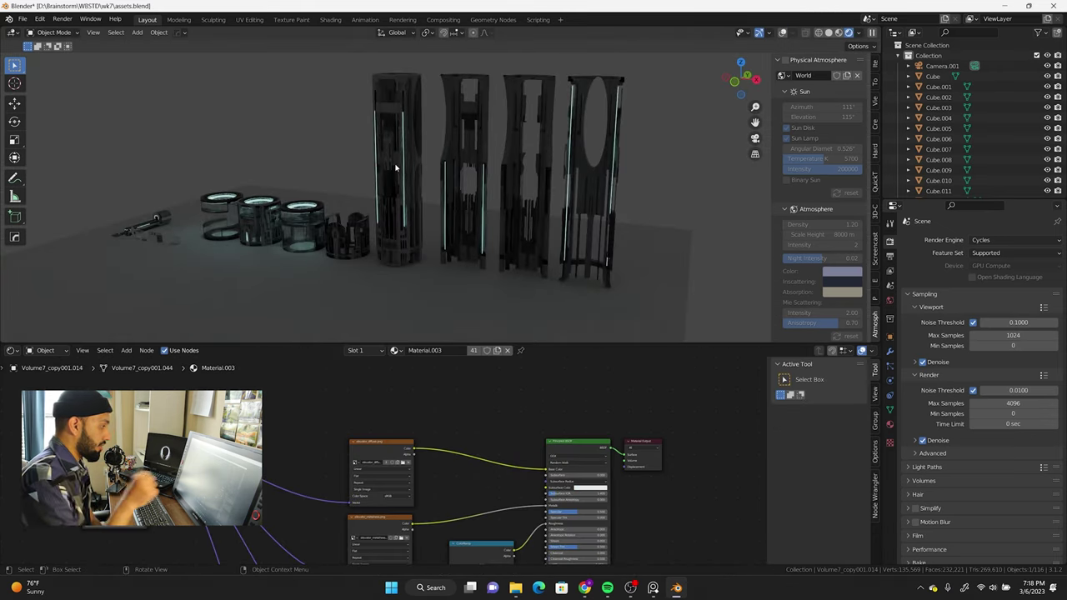
{"action": "scroll", "coordinate": [301, 179], "scroll_direction": "down", "scroll_amount": 2}
{"action": "scroll", "coordinate": [301, 200], "scroll_direction": "down", "scroll_amount": 1}
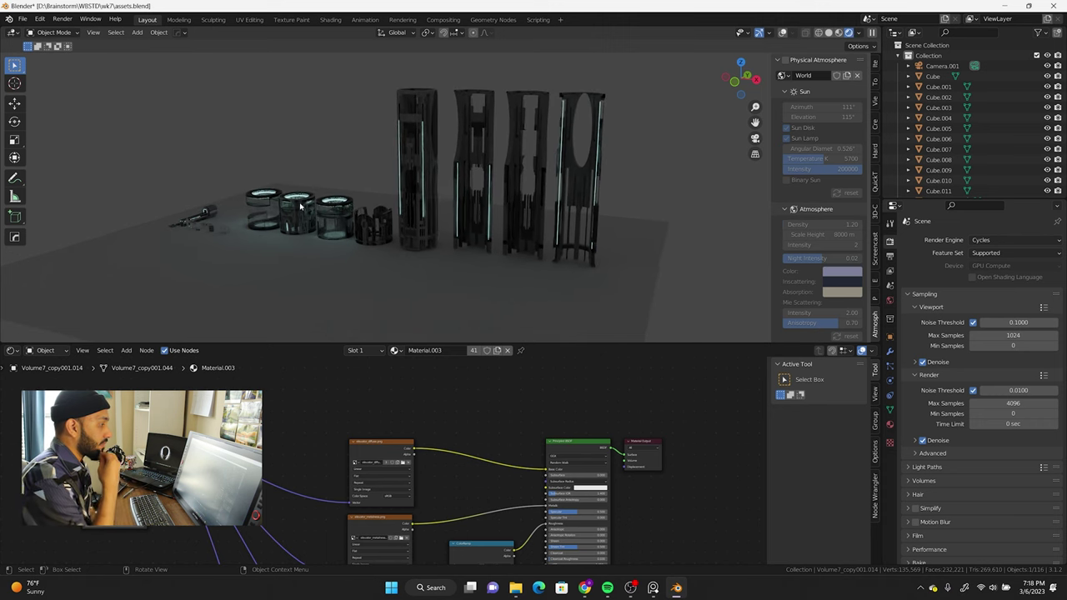
Step: Make one more duplicate of the light strip along X
{"action": "left_click", "coordinate": [493, 214]}
{"action": "scroll", "coordinate": [443, 207], "scroll_direction": "up", "scroll_amount": 5}
{"action": "middle_click_drag", "start_coordinate": [442, 207], "coordinate": [618, 190]}
{"action": "key", "text": "shift+d"}
{"action": "key", "text": "x"}
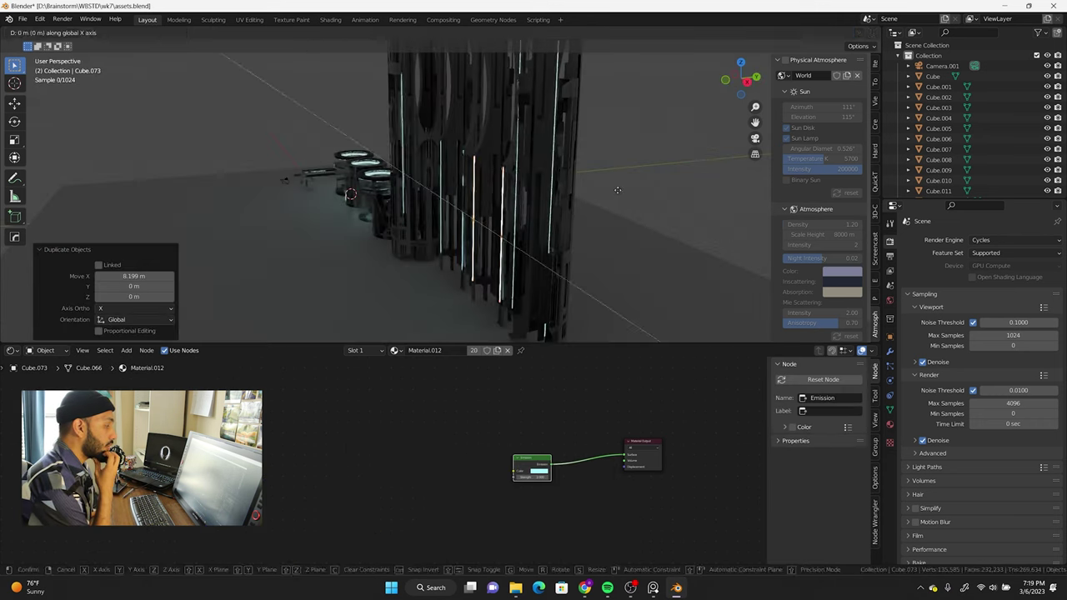
{"action": "key", "text": "Escape"}
Step: Look through the scene camera and reframe it on the row of columns
{"action": "key", "text": "KP_0"}
{"action": "left_click", "coordinate": [875, 100]}
{"action": "mouse_move", "coordinate": [505, 221]}
{"action": "middle_mouse_down"}
{"action": "mouse_move", "coordinate": [473, 235]}
{"action": "mouse_move", "coordinate": [414, 215]}
{"action": "middle_mouse_up"}
{"action": "left_click", "coordinate": [663, 305]}
{"action": "left_click", "coordinate": [889, 380]}
{"action": "left_click", "coordinate": [414, 215]}
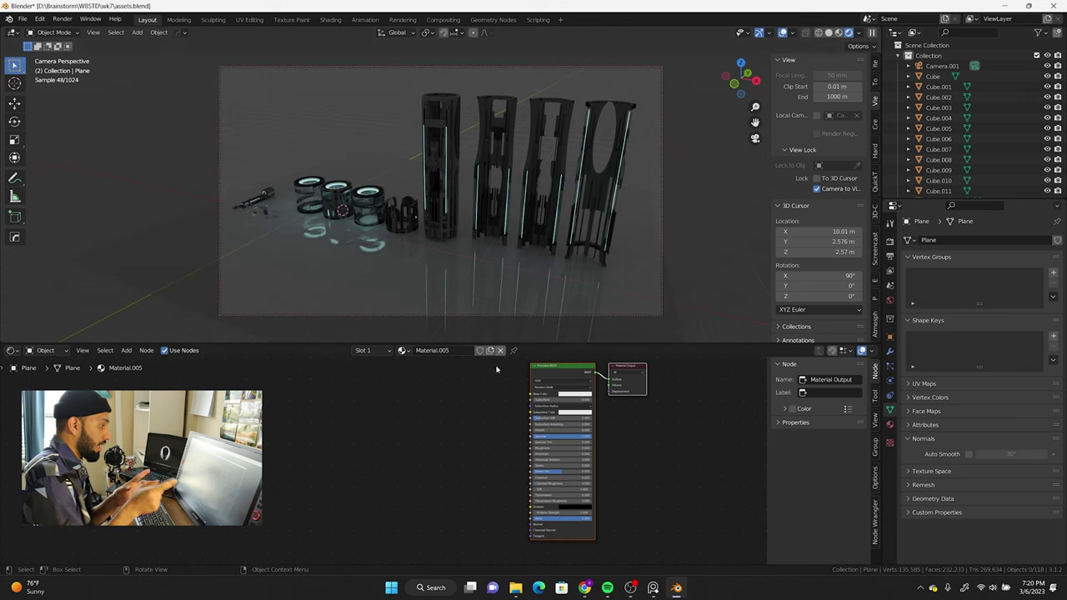
Step: Add a Sun light to the scene, then undo it
{"action": "key", "text": "shift+a"}
{"action": "left_click", "coordinate": [698, 219]}
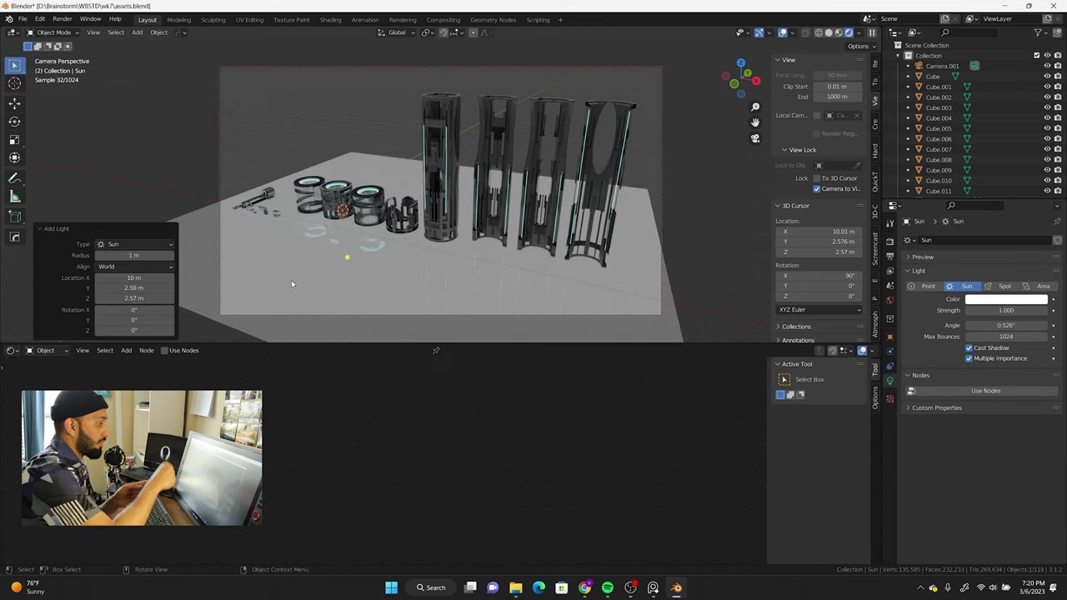
{"action": "key", "text": "ctrl+z"}
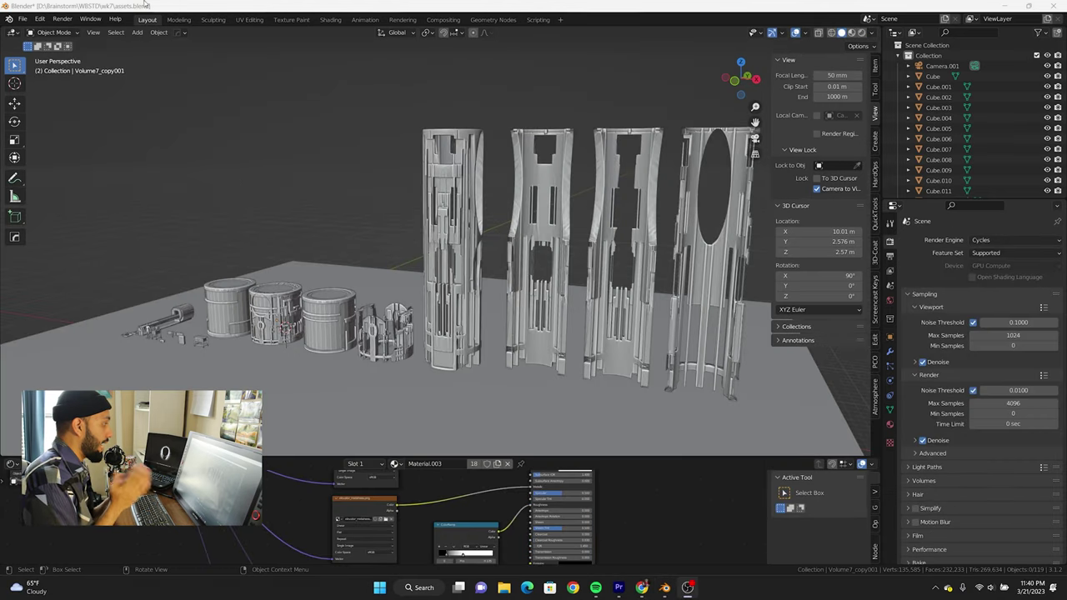
{"action": "left_click", "coordinate": [23, 19]}
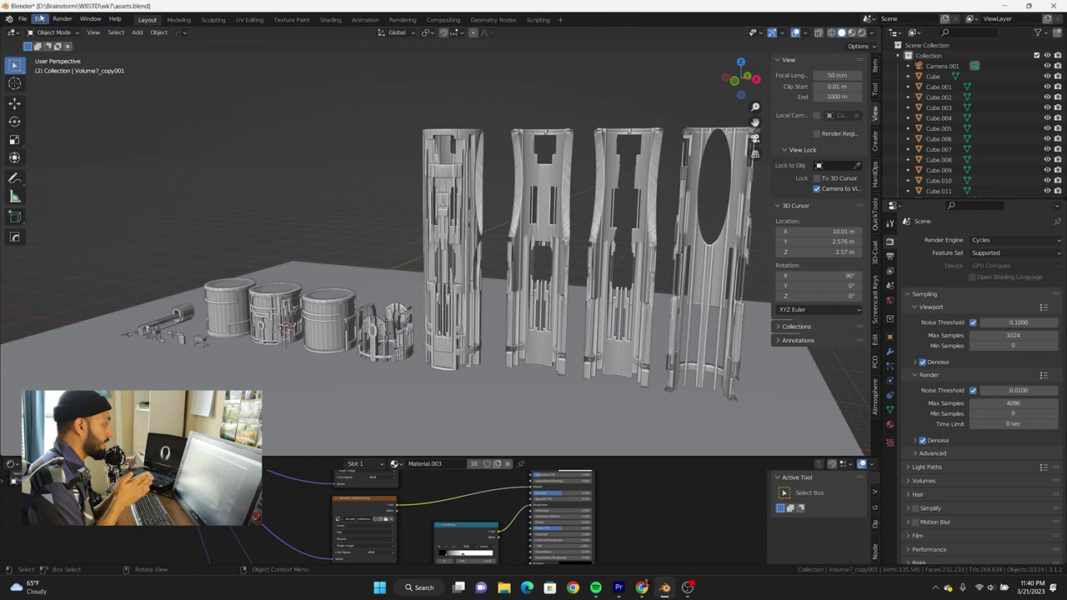
{"action": "left_click", "coordinate": [40, 19]}
{"action": "left_click", "coordinate": [82, 168]}
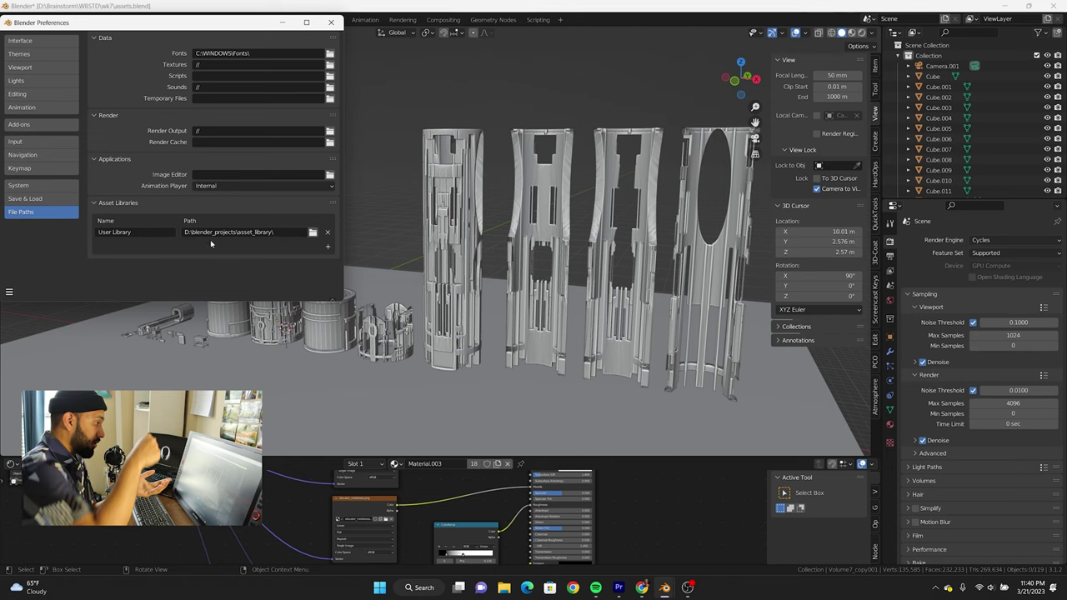
{"action": "left_click", "coordinate": [334, 22]}
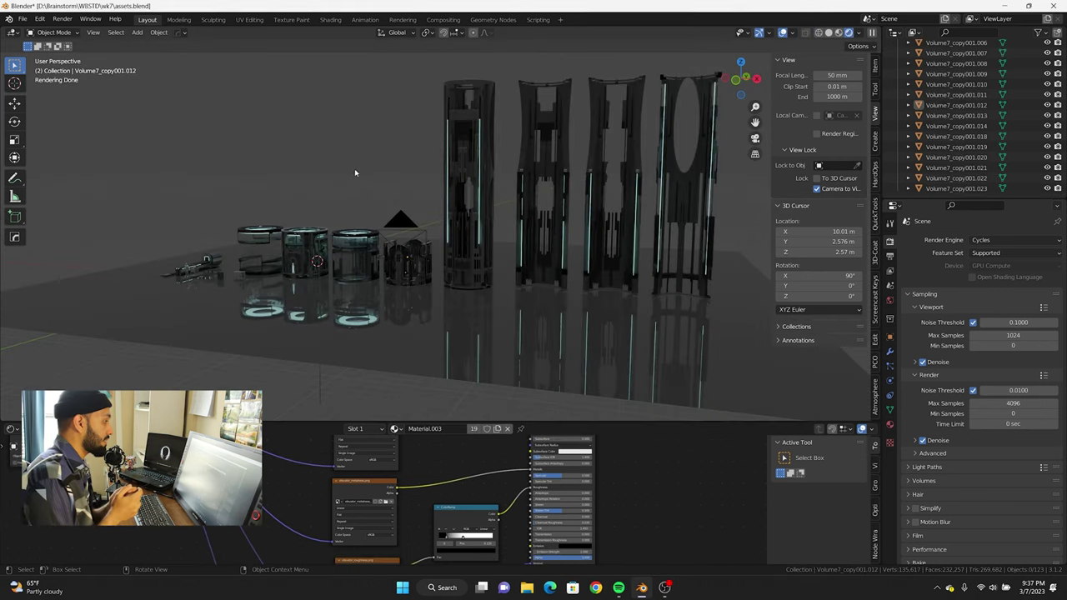
Step: Save as scifi stuff.blend in asset_library and make the bottom editor an Asset Browser
{"action": "left_click", "coordinate": [22, 19]}
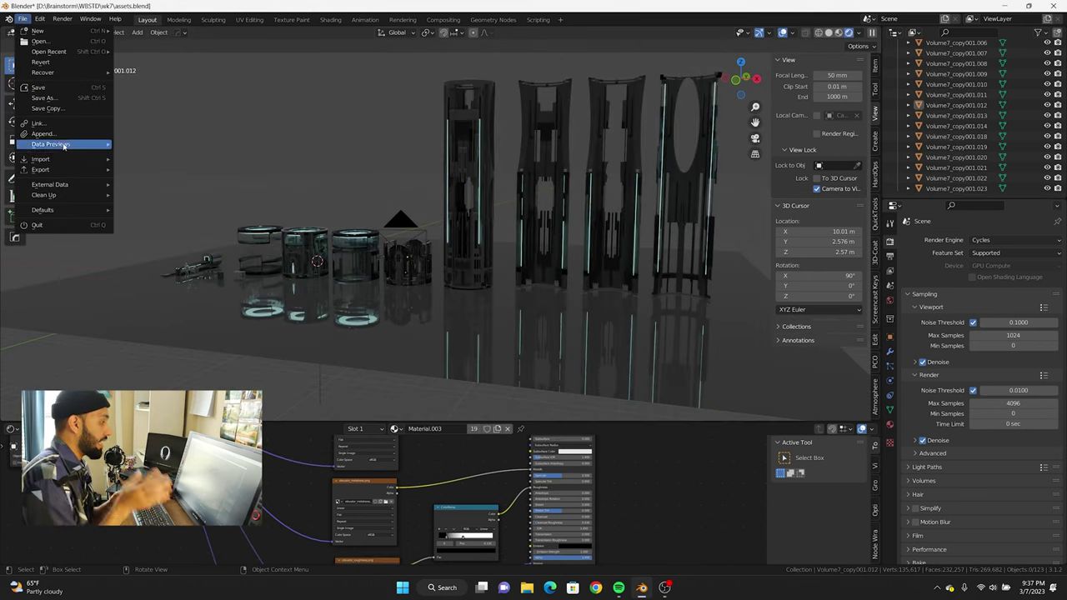
{"action": "left_click", "coordinate": [72, 99]}
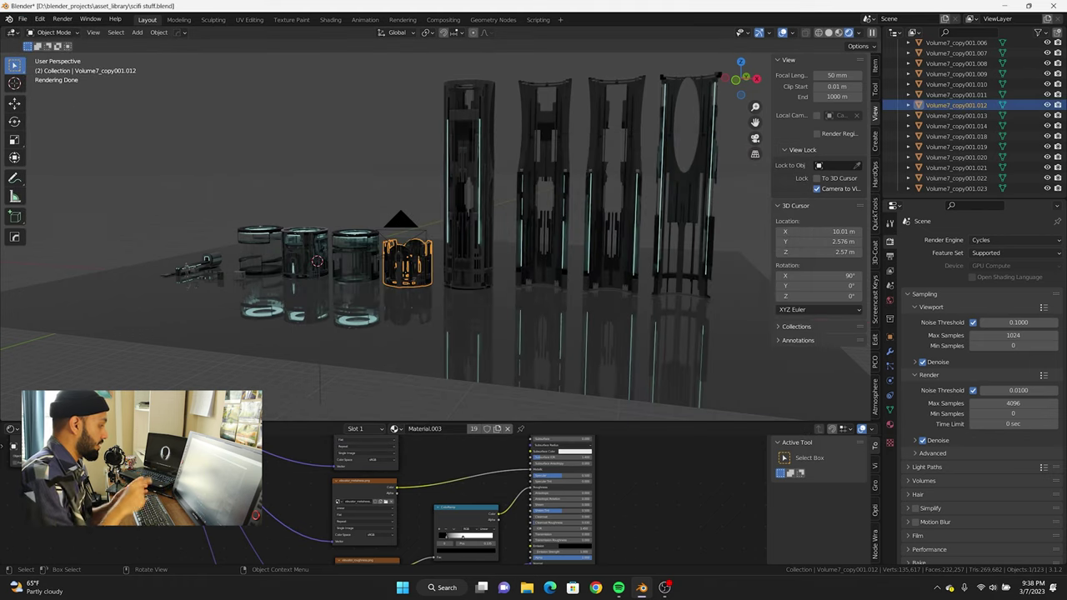
{"action": "left_click", "coordinate": [11, 428]}
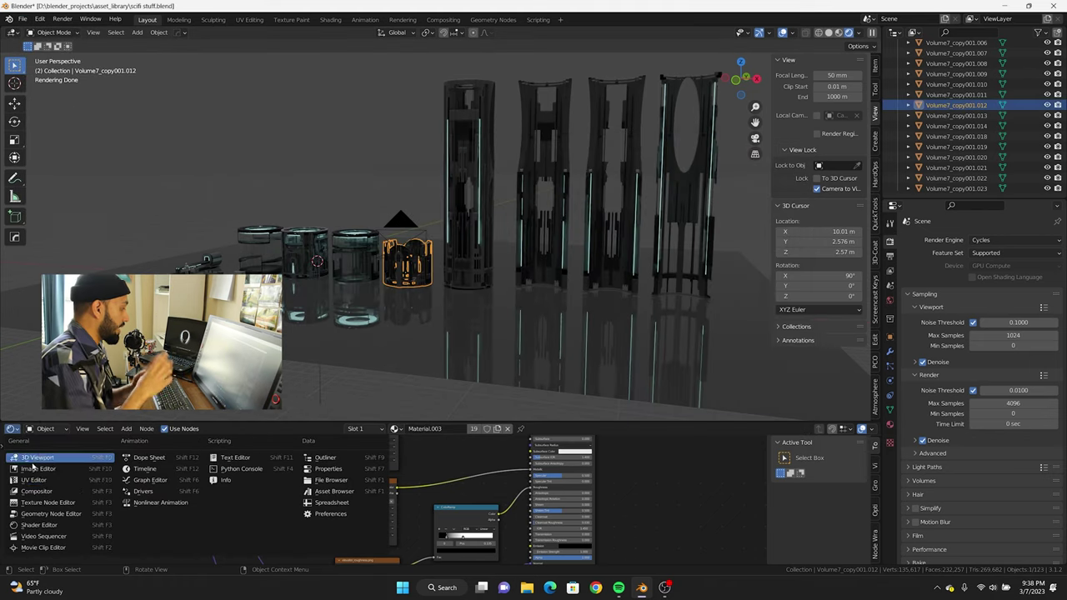
{"action": "left_click", "coordinate": [339, 495]}
{"action": "key", "text": "ctrl+a"}
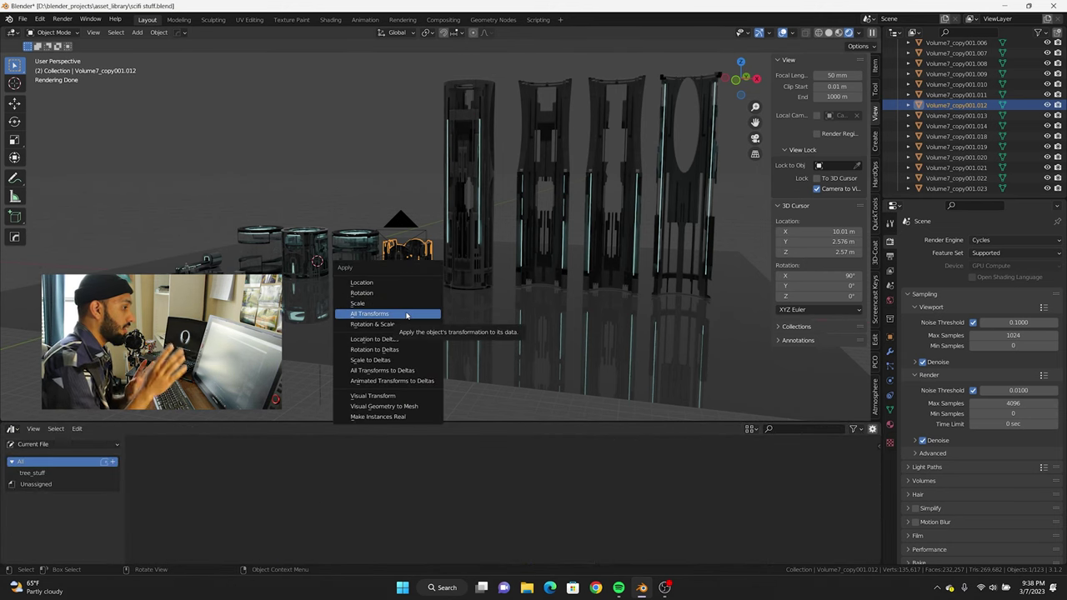
Step: Apply all transforms to Volume7_copy001.012, mark it as an asset, and drag a copy in
{"action": "left_click", "coordinate": [407, 314]}
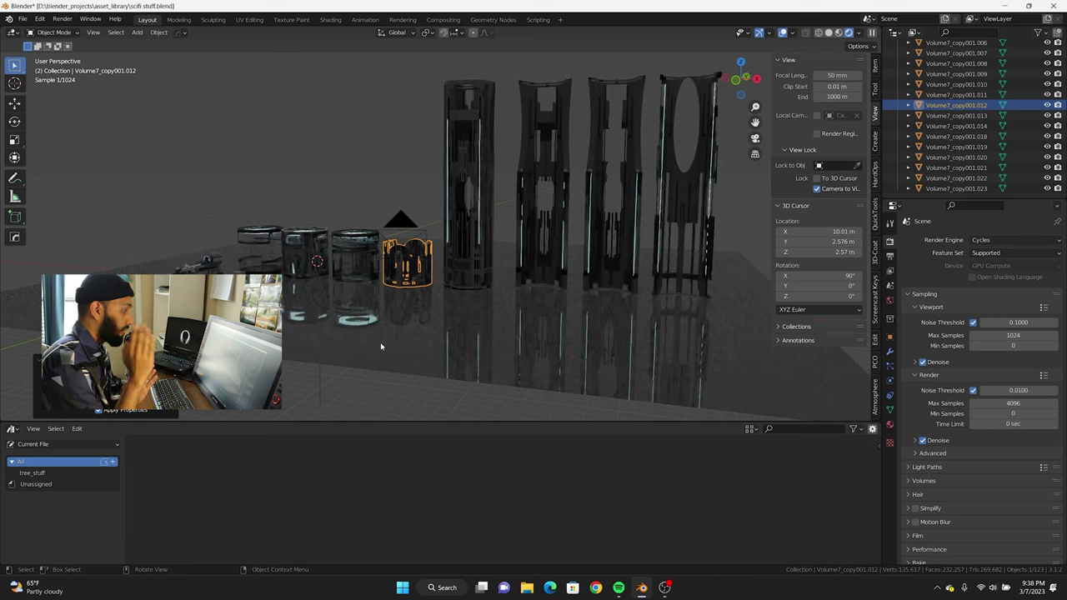
{"action": "left_click", "coordinate": [830, 34]}
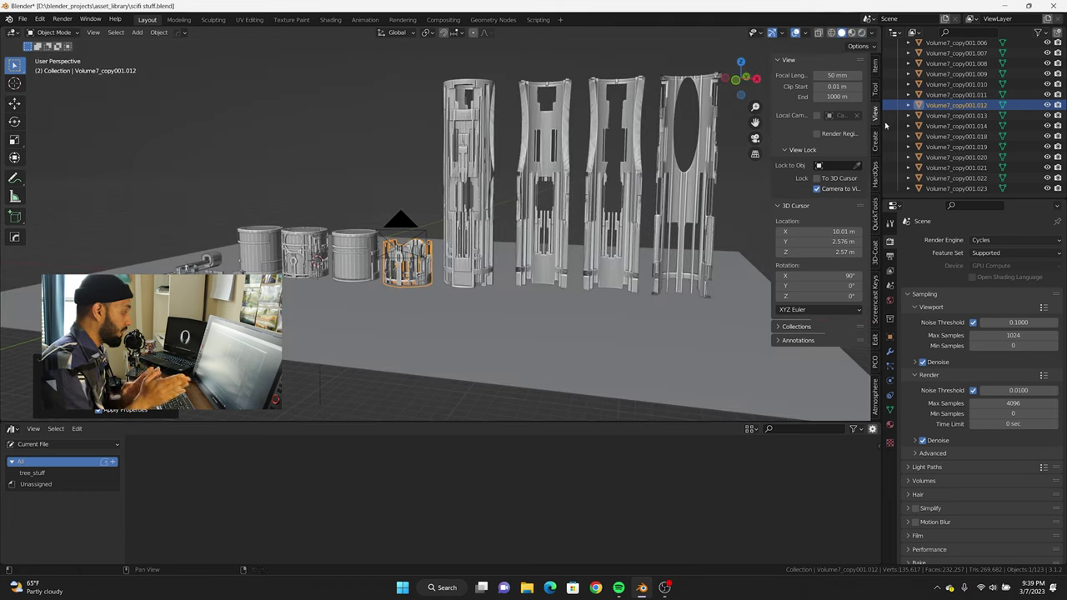
{"action": "right_click", "coordinate": [953, 106]}
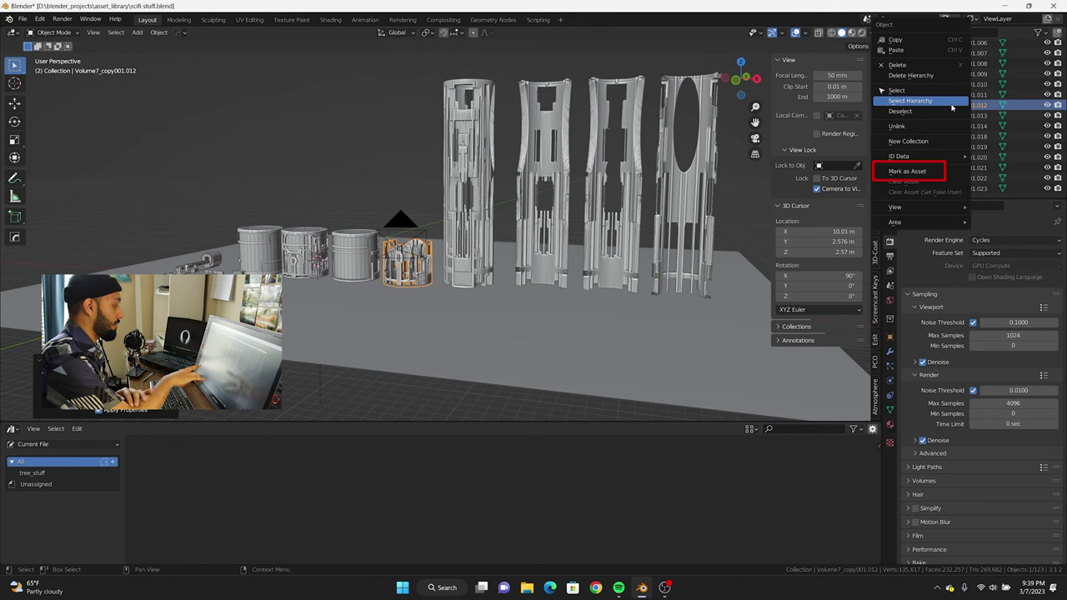
{"action": "left_click", "coordinate": [937, 171]}
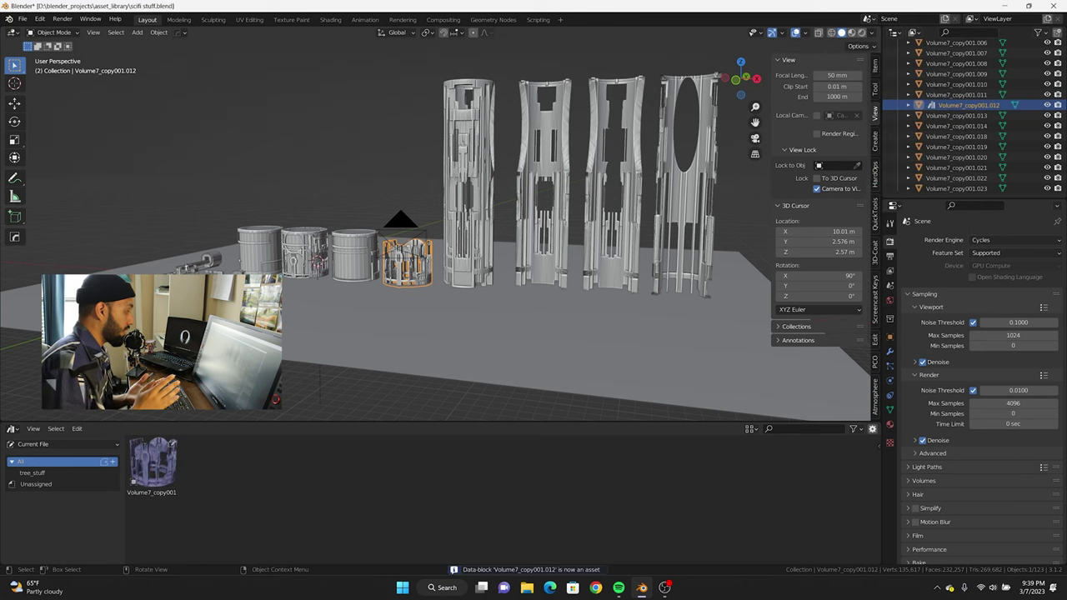
{"action": "scroll", "coordinate": [284, 233], "scroll_direction": "up", "scroll_amount": 3}
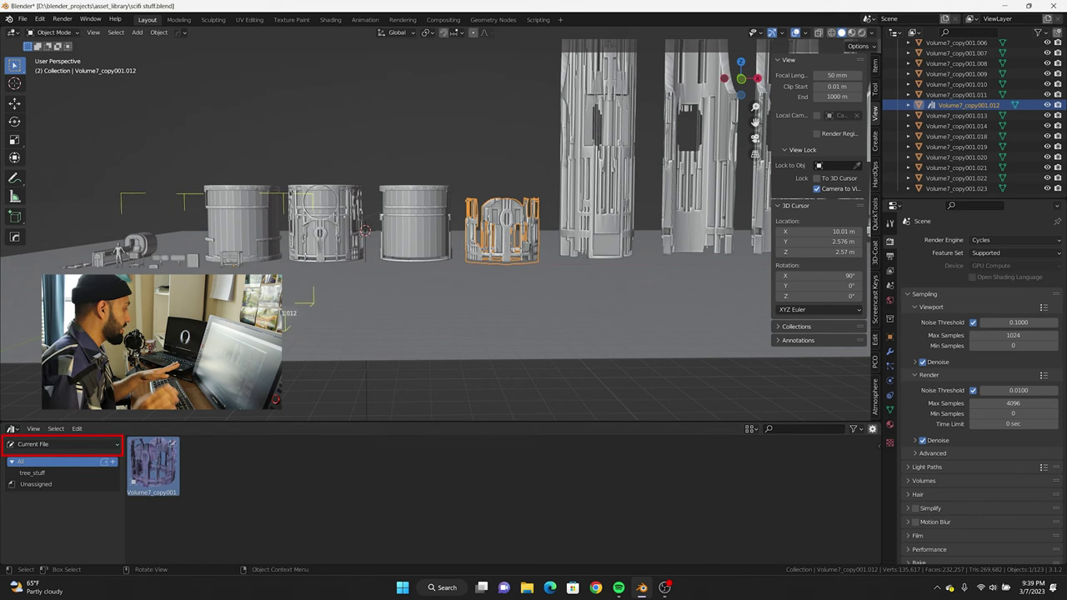
{"action": "left_click_drag", "start_coordinate": [213, 305], "coordinate": [375, 320]}
Step: Drop another copy of the column asset and select the glass cylinder
{"action": "left_click_drag", "start_coordinate": [358, 217], "coordinate": [360, 218]}
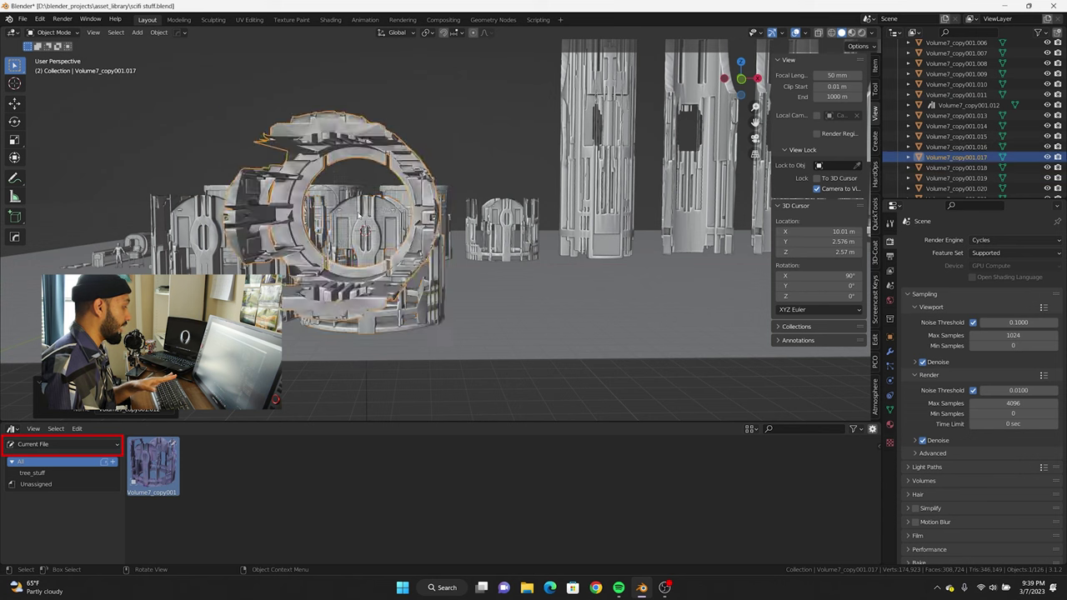
{"action": "middle_click_drag", "start_coordinate": [361, 218], "coordinate": [501, 251]}
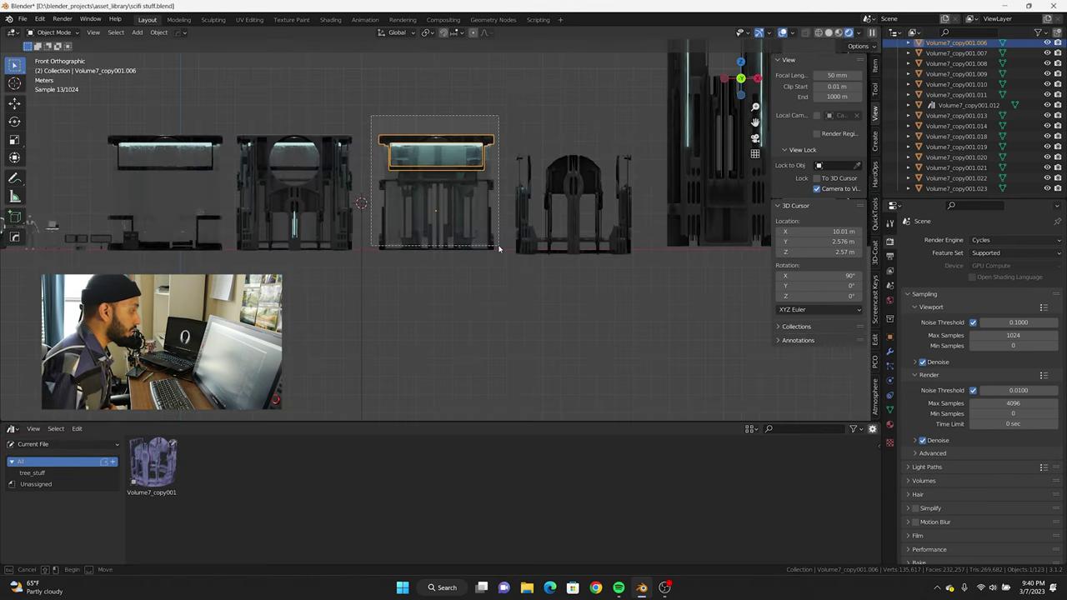
{"action": "left_click_drag", "start_coordinate": [499, 247], "coordinate": [500, 245]}
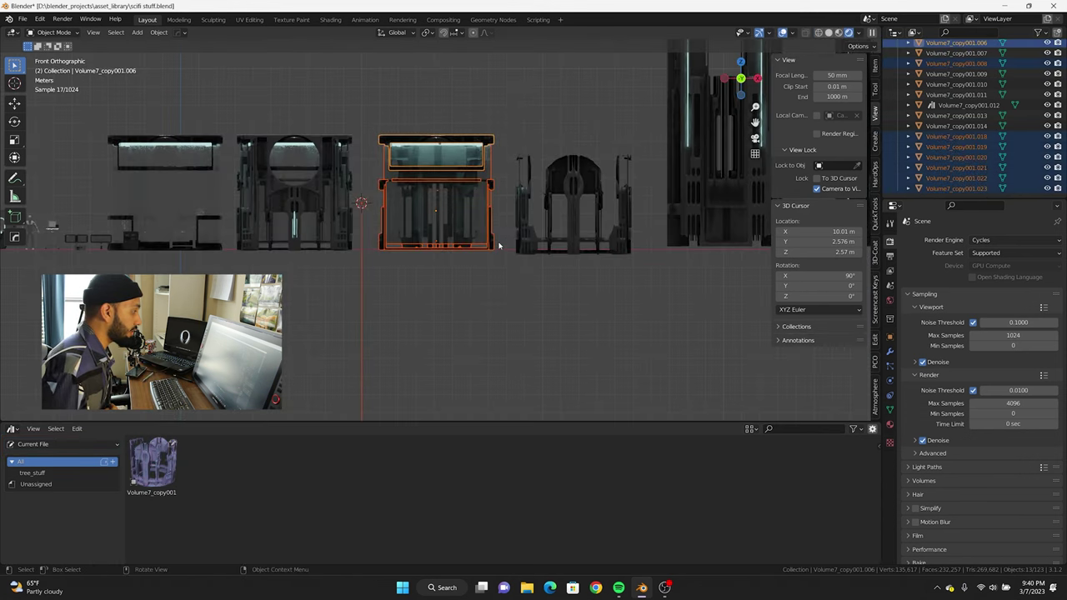
{"action": "middle_click_drag", "start_coordinate": [365, 208], "coordinate": [409, 233]}
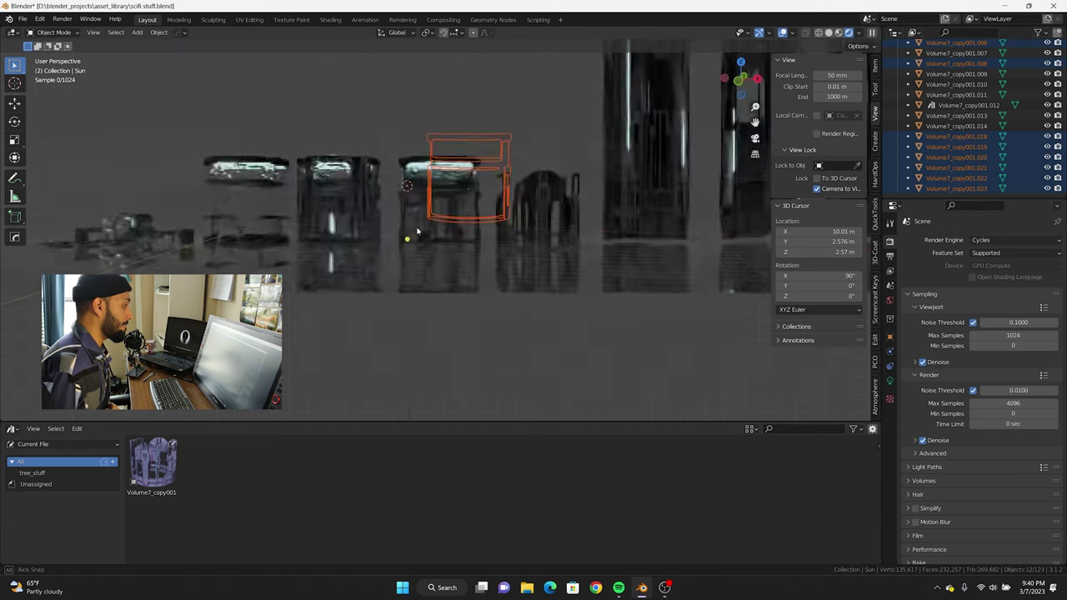
{"action": "left_click", "coordinate": [481, 190]}
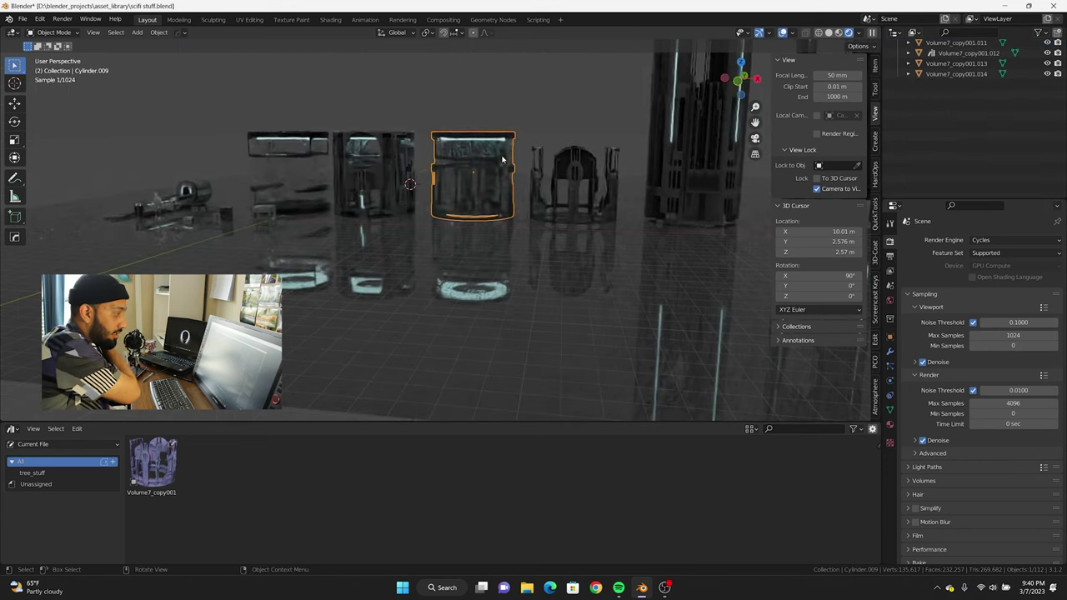
{"action": "scroll", "coordinate": [1024, 118], "scroll_direction": "up", "scroll_amount": 3}
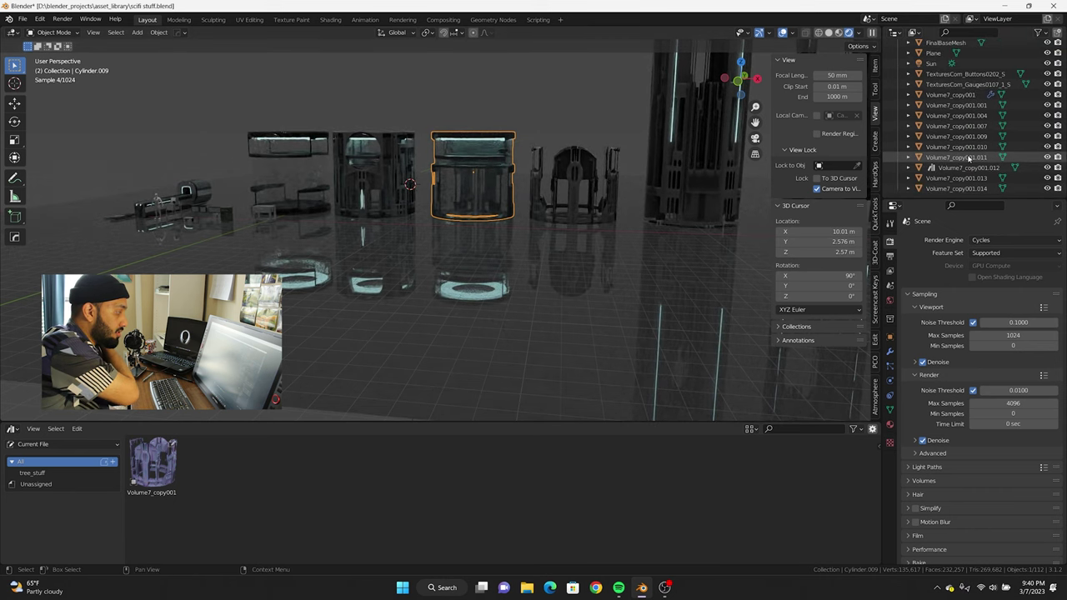
{"action": "scroll", "coordinate": [967, 147], "scroll_direction": "down", "scroll_amount": 5}
{"action": "scroll", "coordinate": [965, 153], "scroll_direction": "down", "scroll_amount": 5}
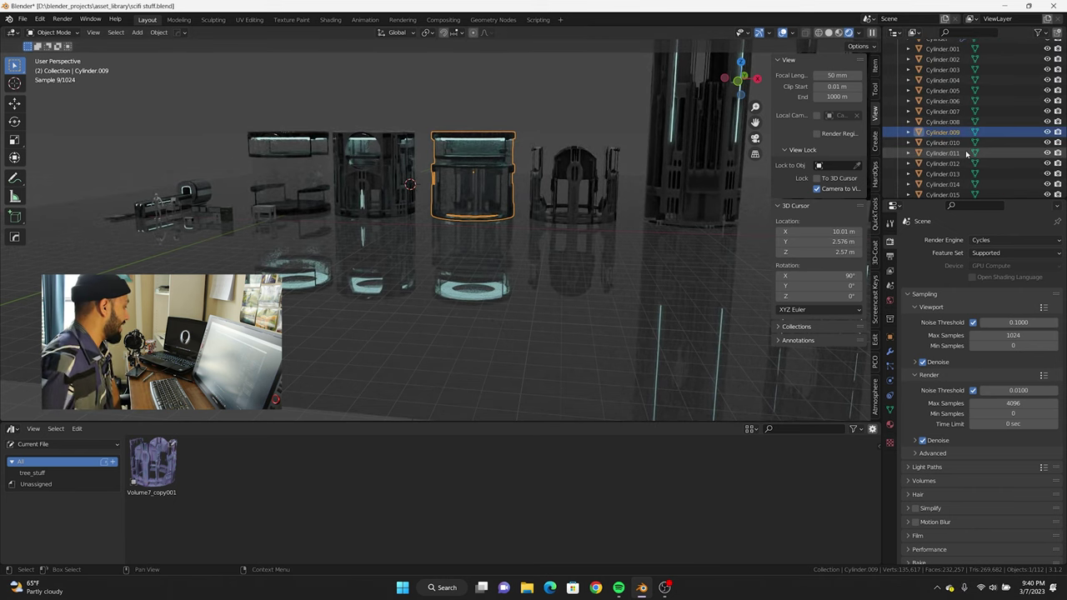
Step: Mark Cylinder.009 as an asset and place it from the Asset Browser
{"action": "right_click", "coordinate": [945, 135]}
{"action": "left_click", "coordinate": [909, 167]}
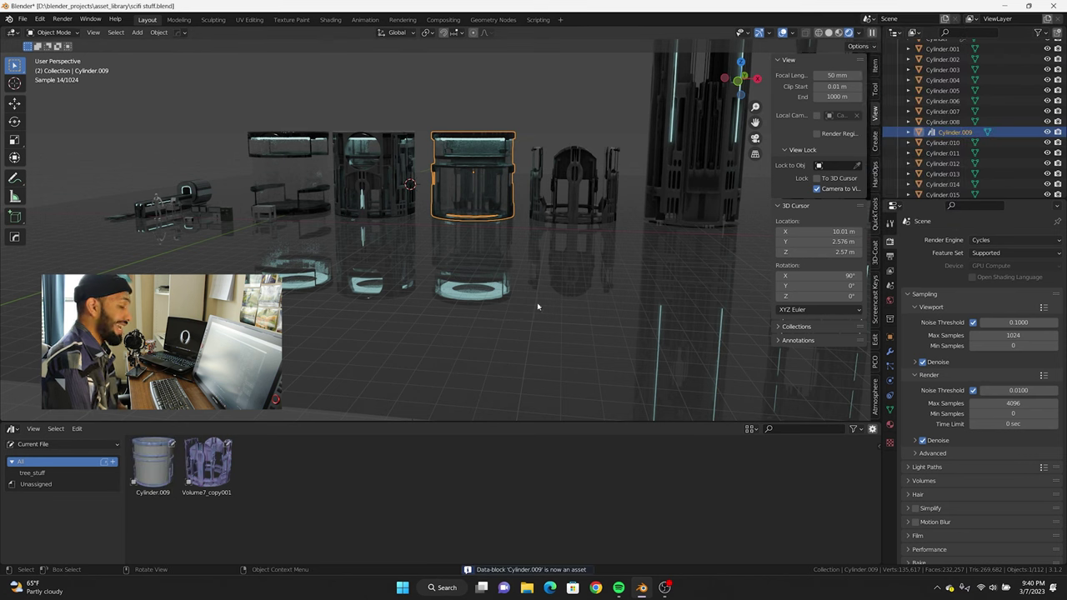
{"action": "middle_click_drag", "start_coordinate": [500, 317], "coordinate": [467, 333]}
{"action": "left_click", "coordinate": [153, 466]}
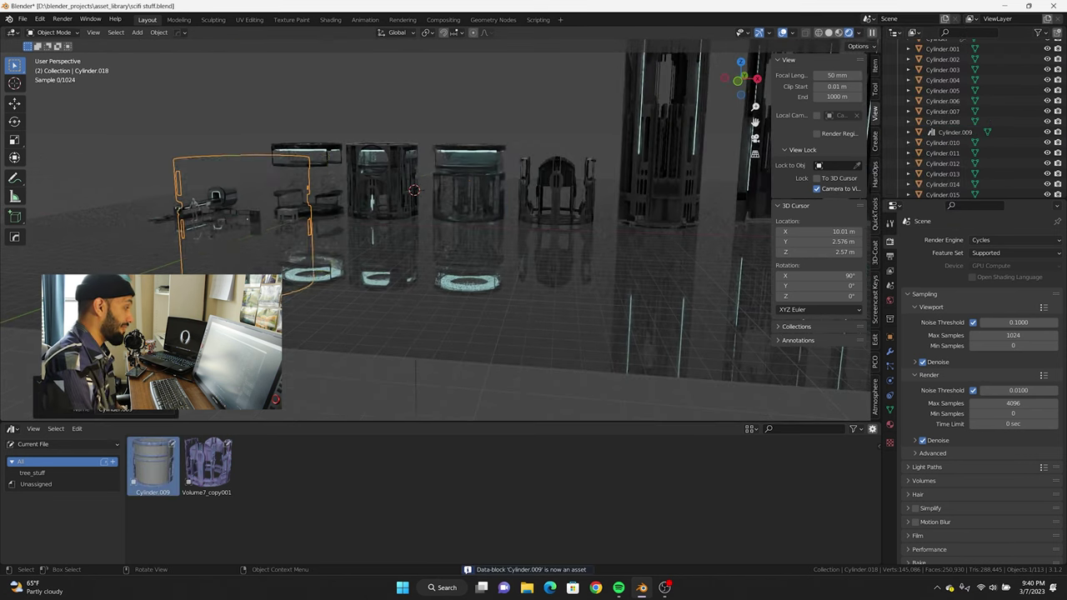
{"action": "left_click", "coordinate": [227, 116]}
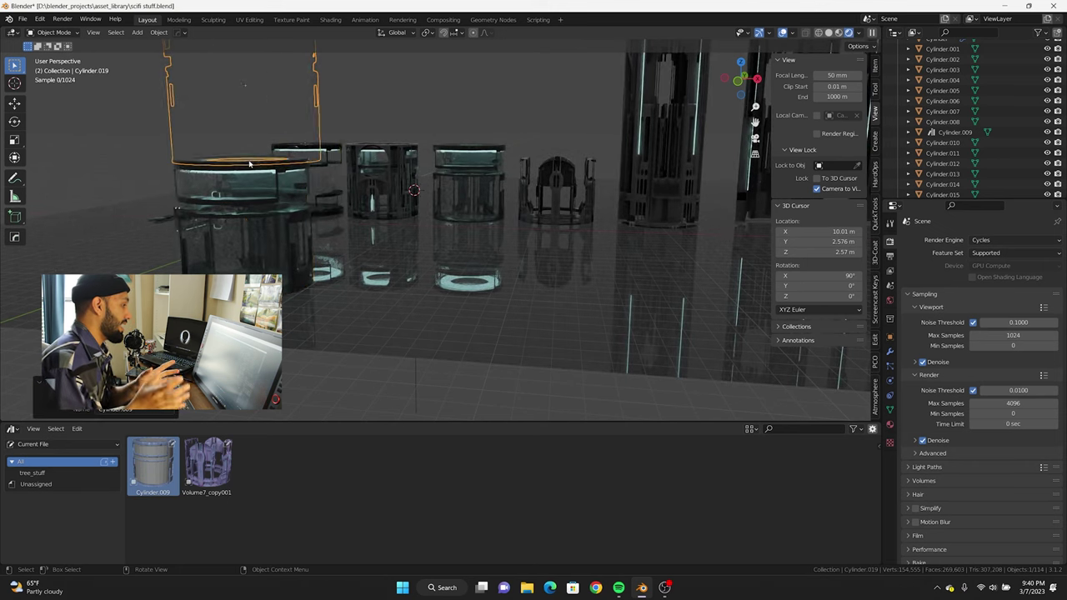
Step: Stretch the cylinder along Z into a tall column and move it along X
{"action": "key", "text": "KP_1"}
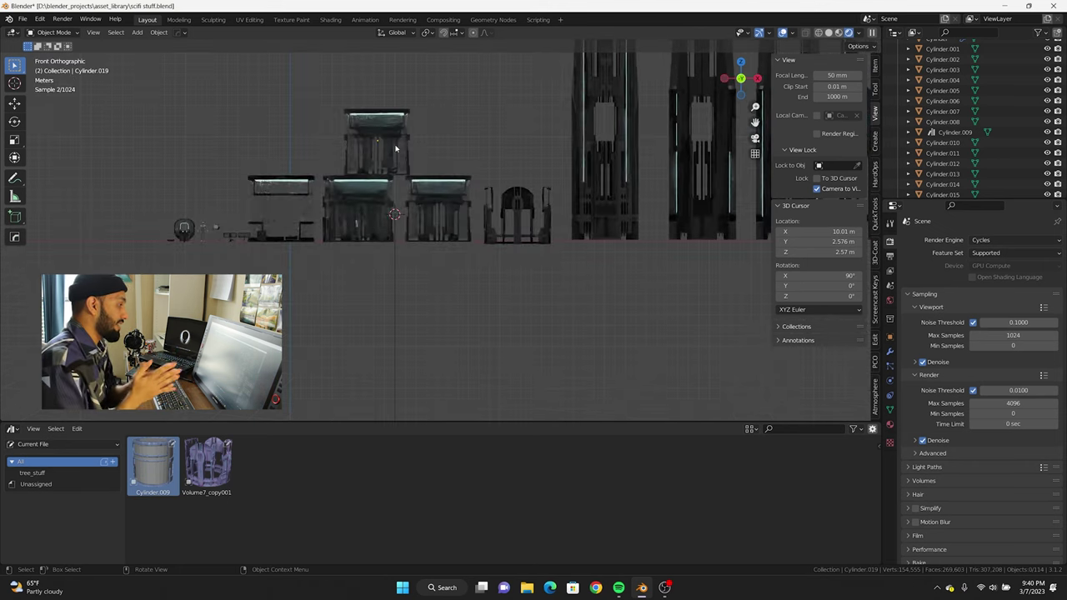
{"action": "key", "text": "g"}
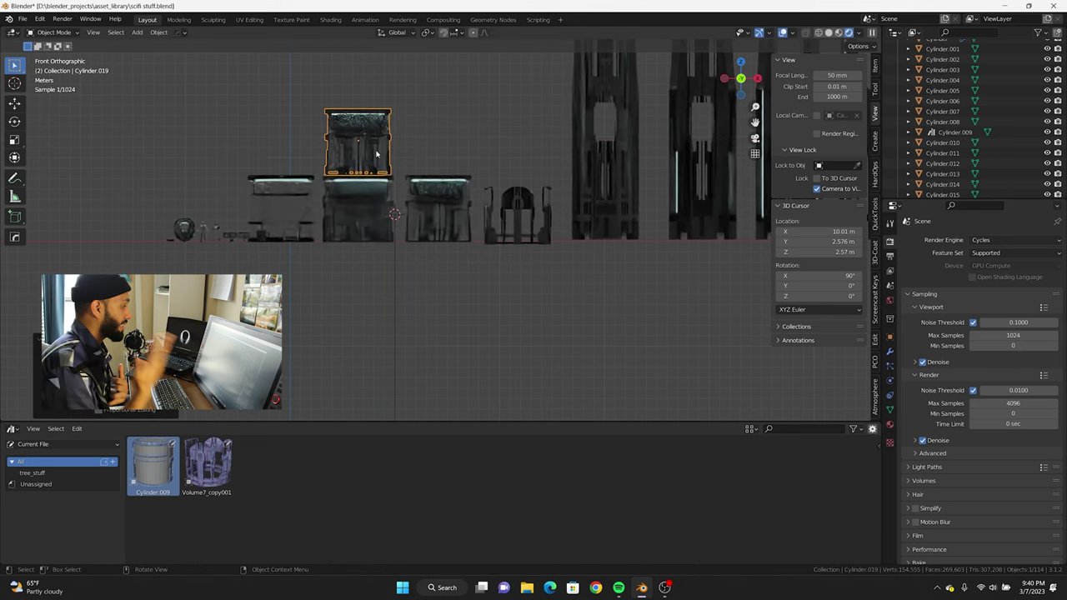
{"action": "key", "text": "s"}
{"action": "key", "text": "z"}
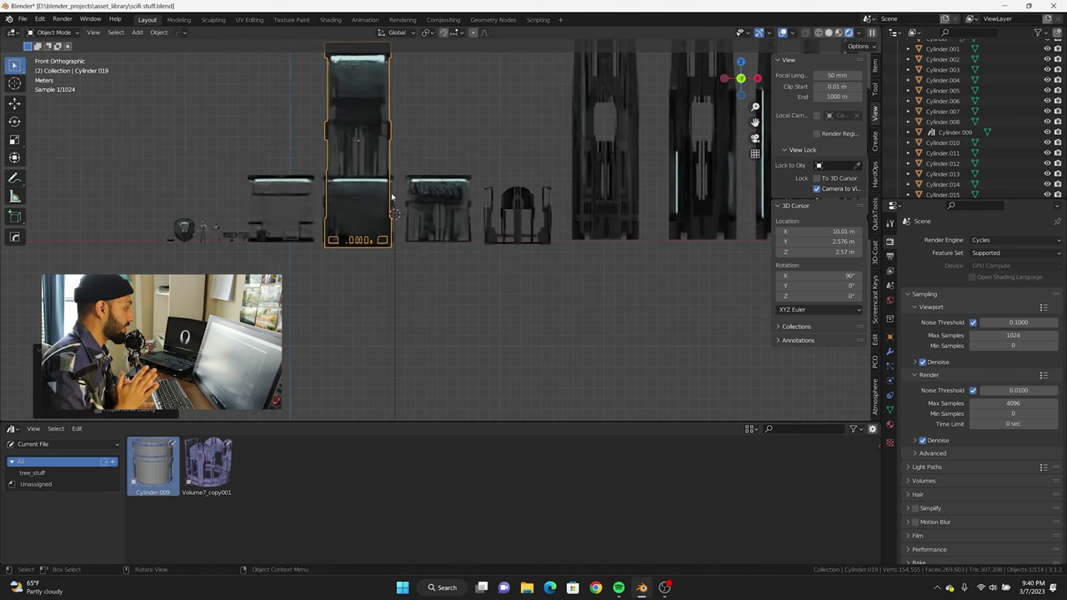
{"action": "key", "text": "g"}
{"action": "key", "text": "x"}
{"action": "left_click", "coordinate": [462, 197]}
{"action": "middle_click_drag", "start_coordinate": [487, 244], "coordinate": [476, 147]}
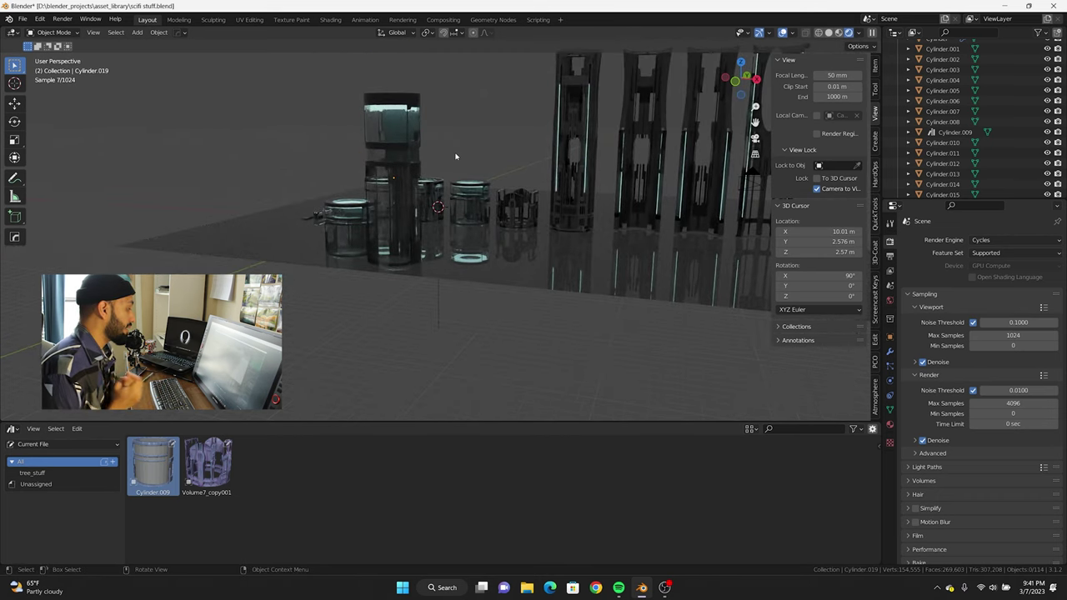
{"action": "middle_click_drag", "start_coordinate": [462, 161], "coordinate": [496, 162]}
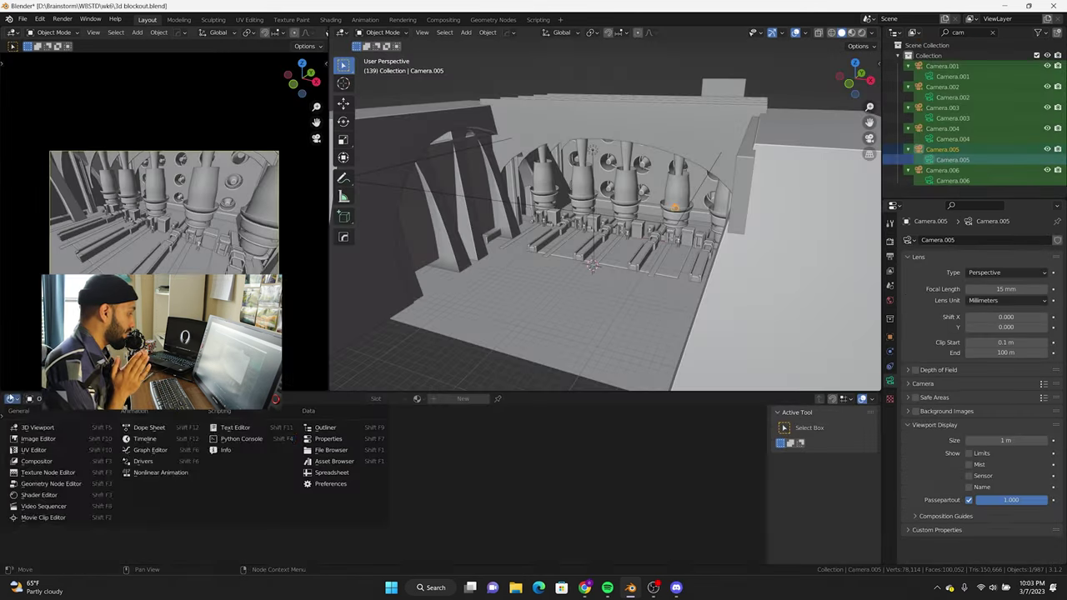
Step: Switch to Material Preview and slide the new rail piece along one axis
{"action": "key", "text": "z"}
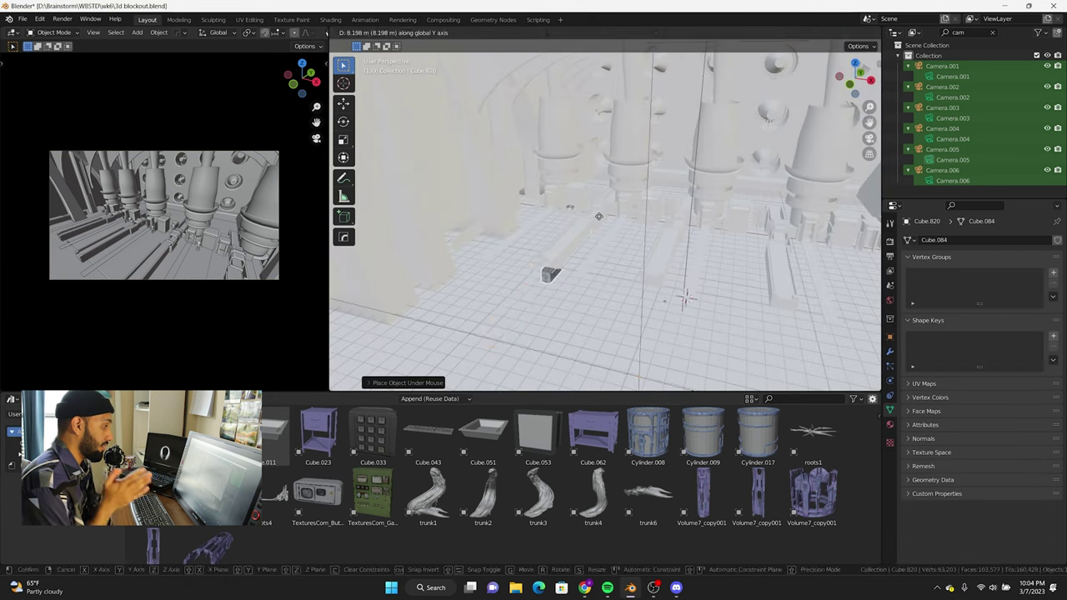
{"action": "middle_click_drag", "start_coordinate": [617, 237], "coordinate": [622, 167]}
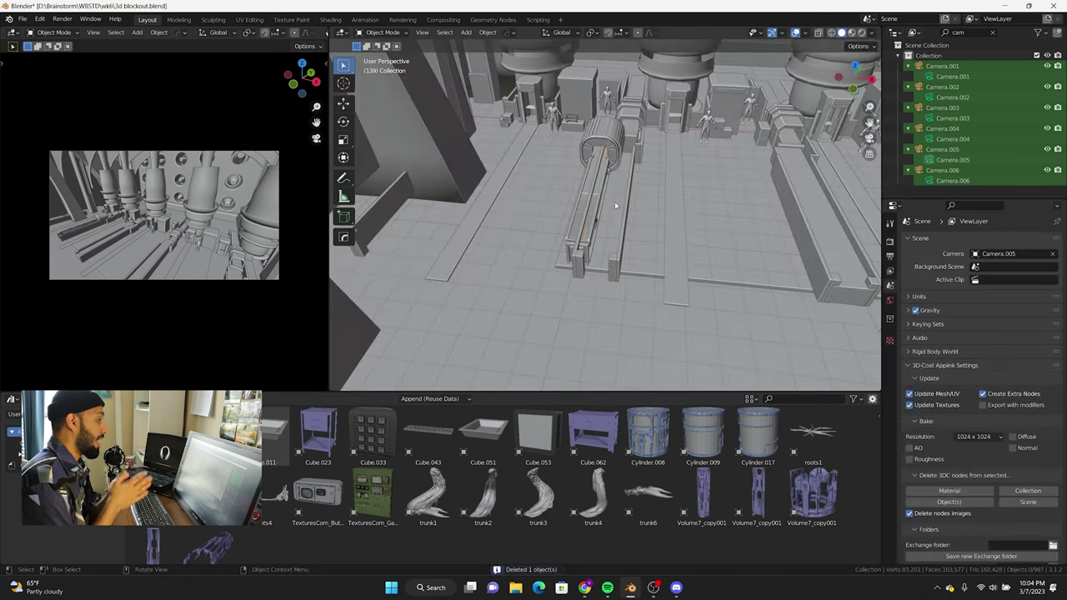
{"action": "key", "text": "g"}
{"action": "key", "text": "x"}
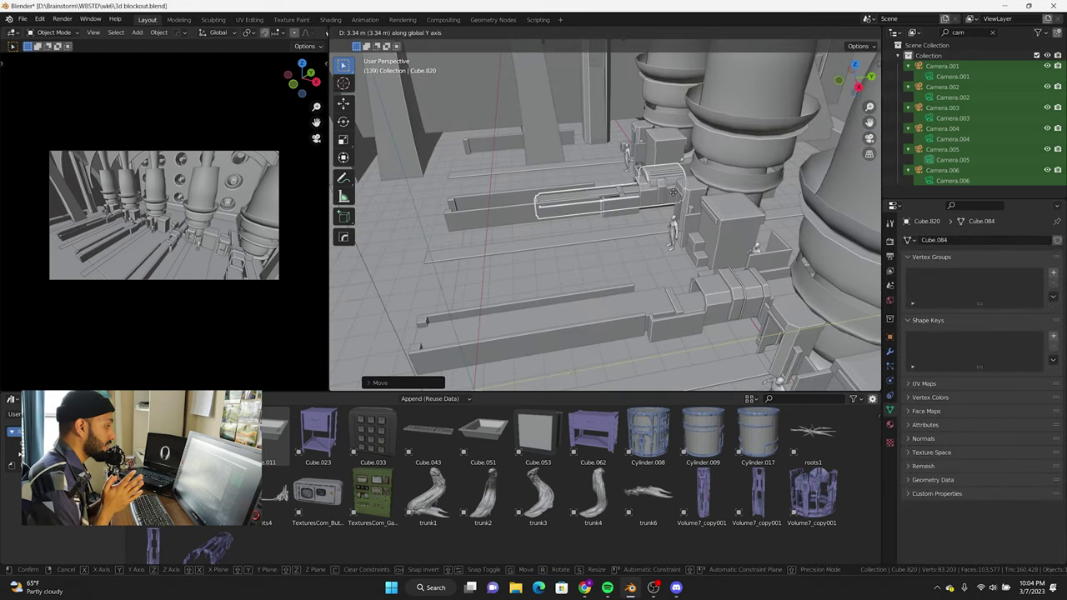
Step: Select the wall piece and box-select the floor pieces between the towers in top view
{"action": "mouse_move", "coordinate": [624, 190]}
{"action": "middle_mouse_down"}
{"action": "mouse_move", "coordinate": [550, 302]}
{"action": "mouse_move", "coordinate": [589, 252]}
{"action": "middle_mouse_up"}
{"action": "left_click", "coordinate": [550, 302]}
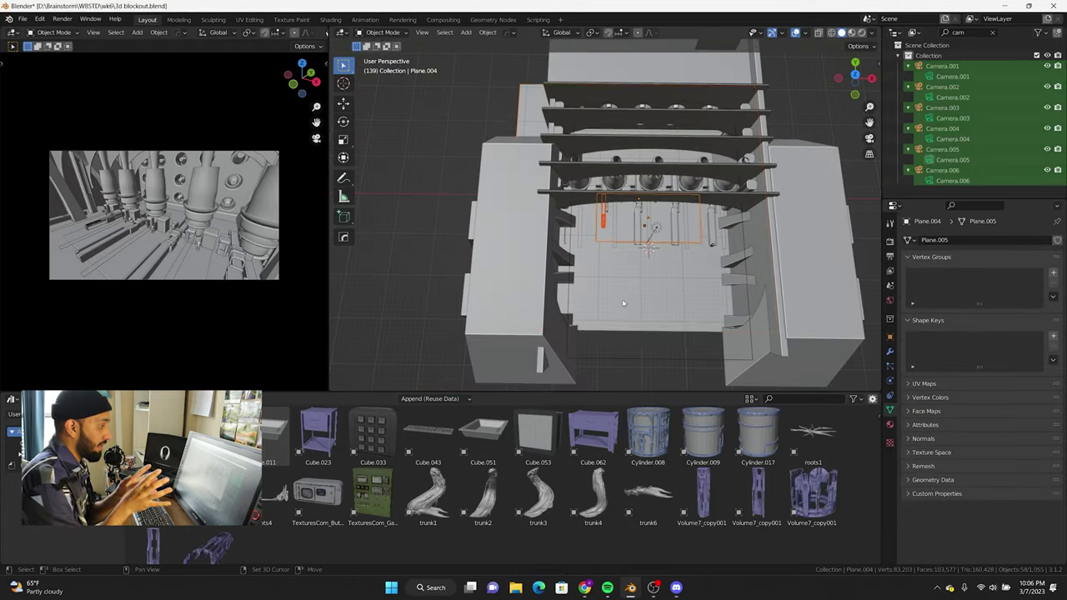
{"action": "key", "text": "KP_7"}
{"action": "left_click_drag", "start_coordinate": [591, 185], "coordinate": [610, 277]}
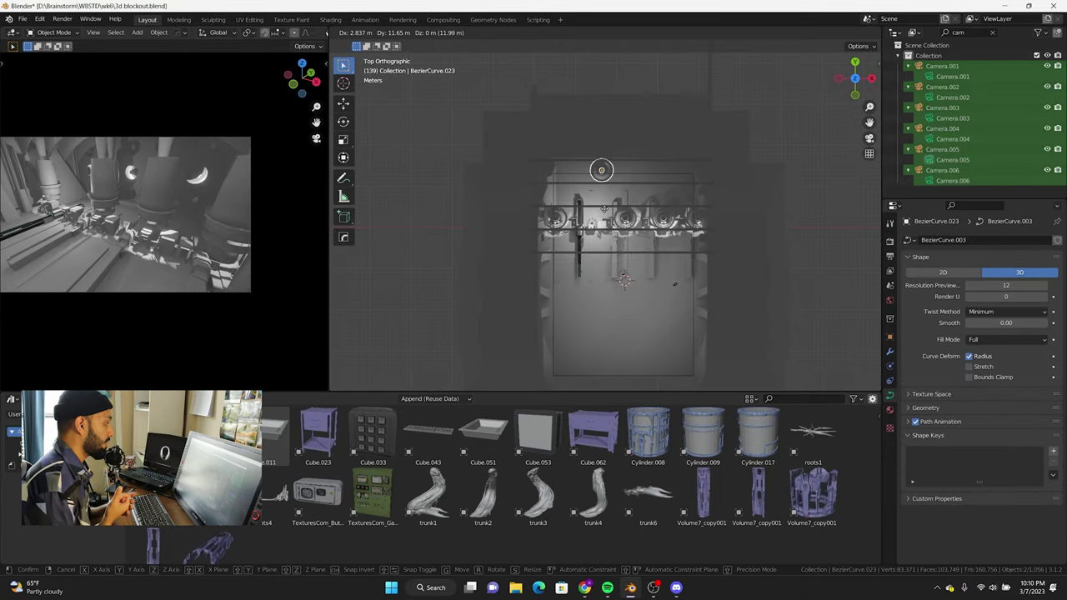
Step: Place the elevator tower asset in the station and confirm its position
{"action": "left_click", "coordinate": [628, 218]}
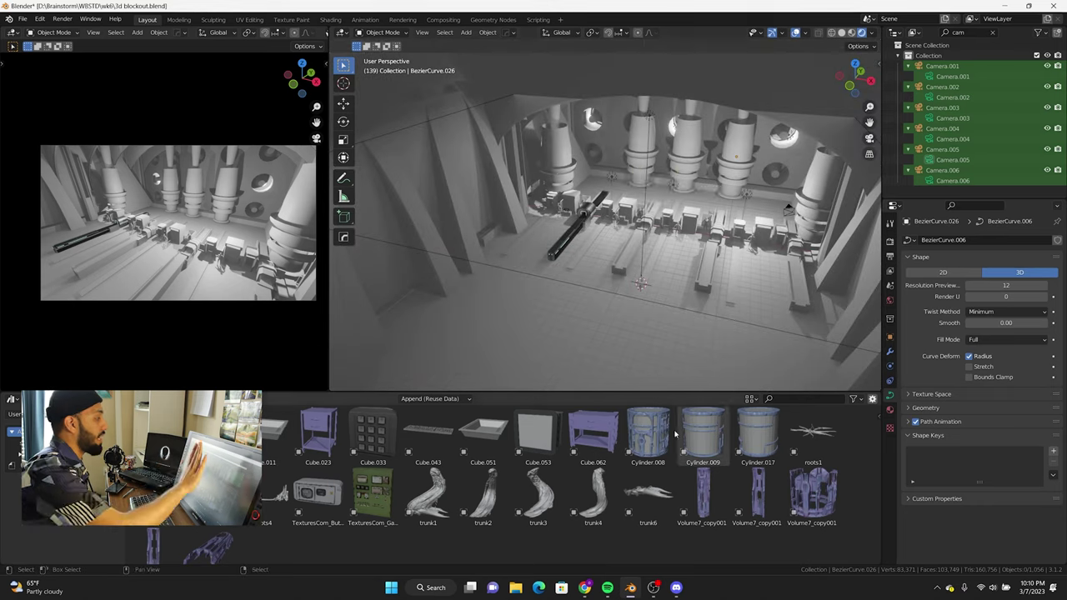
{"action": "left_click_drag", "start_coordinate": [657, 196], "coordinate": [657, 197]}
{"action": "key", "text": "KP_7"}
{"action": "key", "text": "Return"}
{"action": "key", "text": "KP_1"}
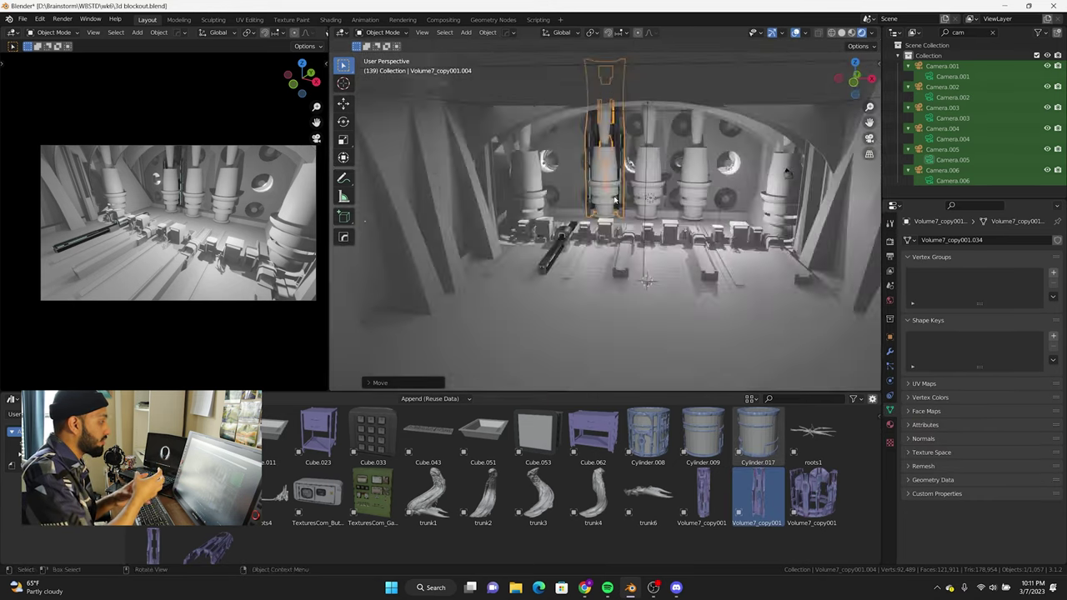
{"action": "key", "text": "KP_7"}
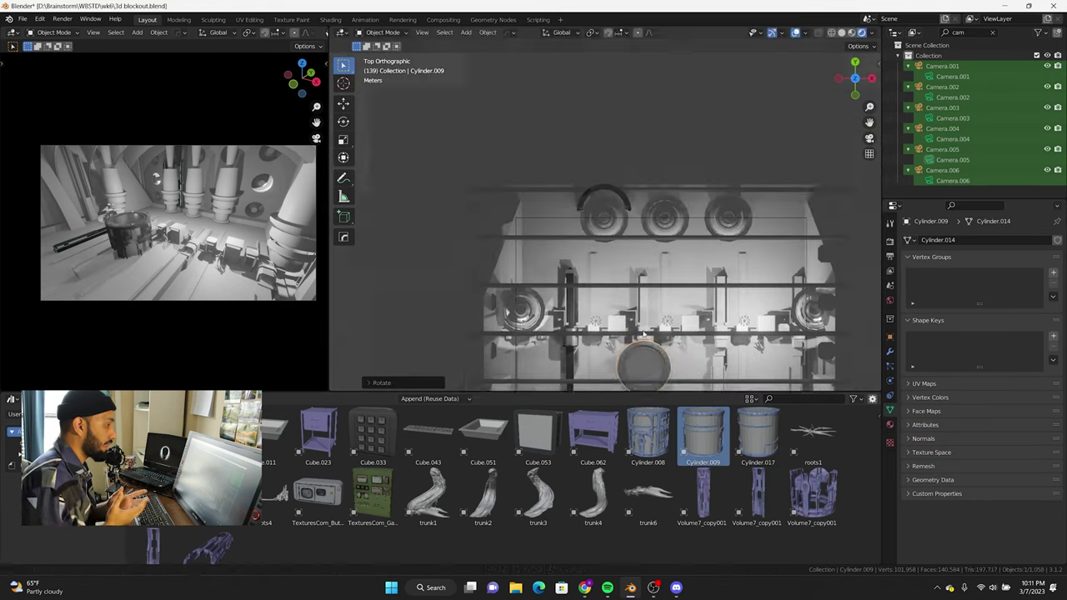
Step: Fit the cylinder cabin into the tower base, preview it rendered, and save as a new file
{"action": "left_click", "coordinate": [567, 180]}
{"action": "key", "text": "g"}
{"action": "left_click", "coordinate": [567, 180]}
{"action": "key", "text": "KP_3"}
{"action": "key", "text": "KP_Divide"}
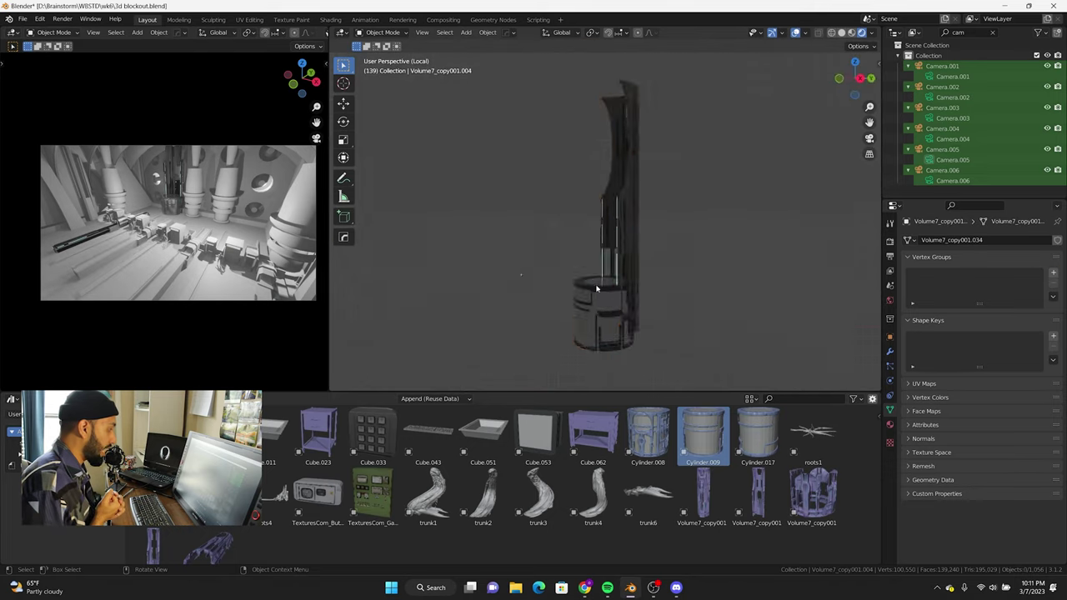
{"action": "middle_click_drag", "start_coordinate": [550, 219], "coordinate": [631, 241]}
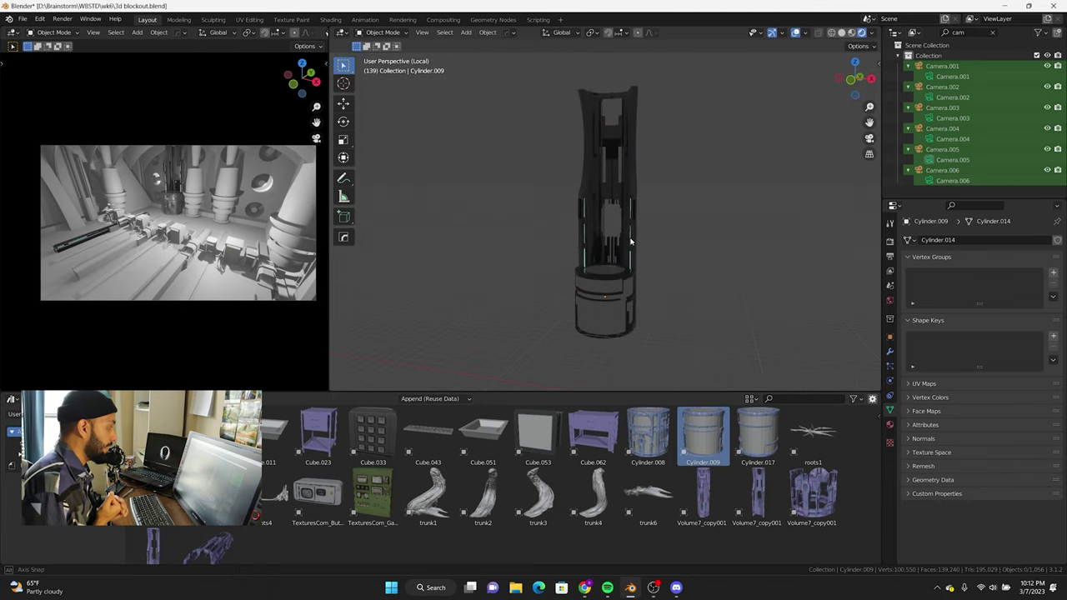
{"action": "key", "text": "z"}
{"action": "left_click", "coordinate": [681, 263]}
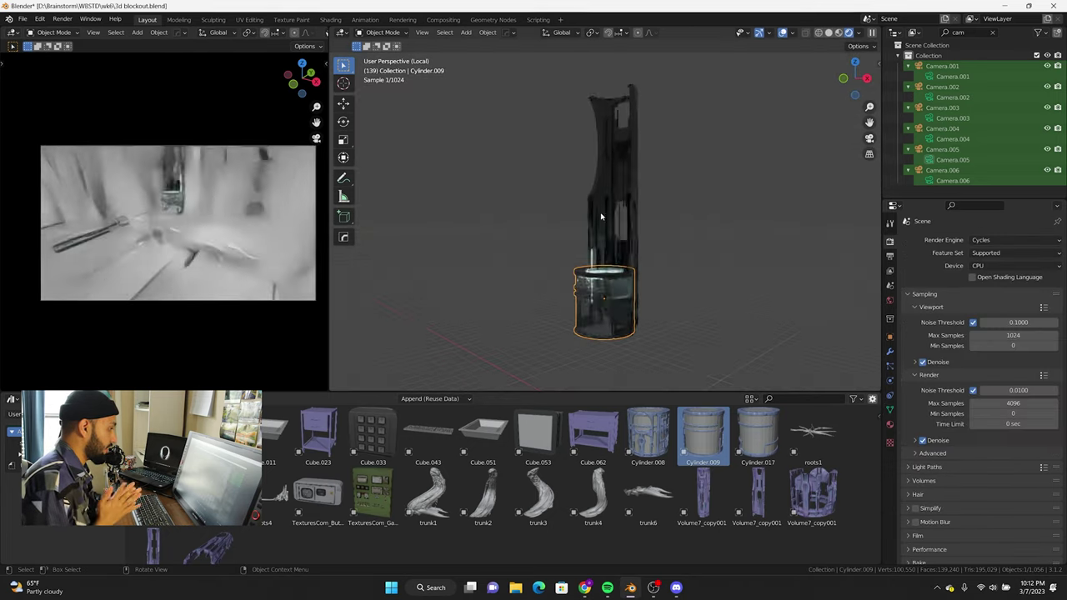
{"action": "left_click", "coordinate": [23, 18]}
{"action": "left_click", "coordinate": [75, 138]}
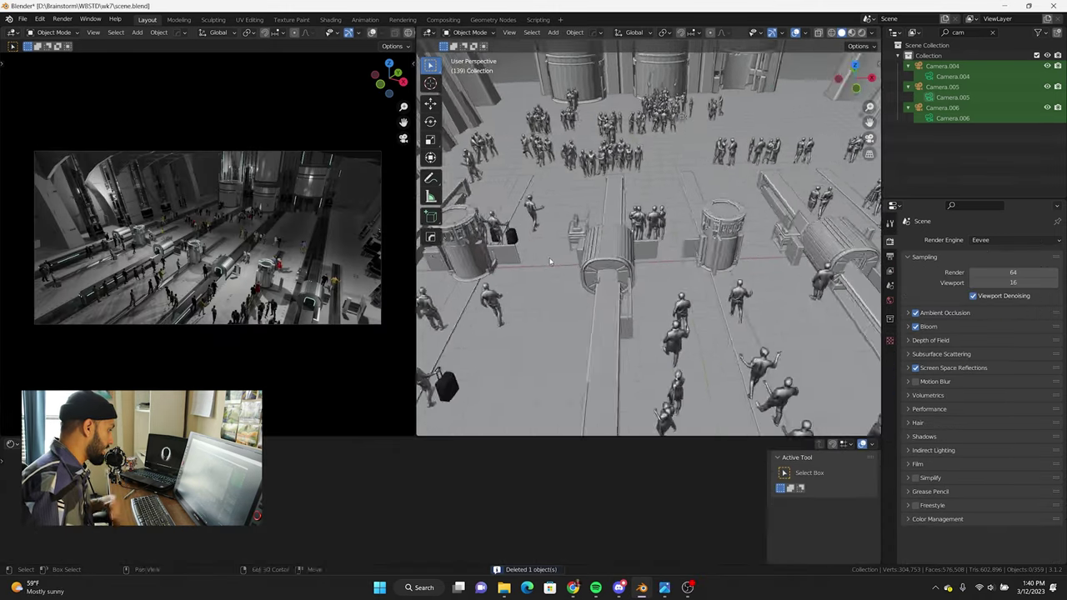
Step: Scale the floor strip along one axis and move it along X
{"action": "middle_click_drag", "start_coordinate": [629, 286], "coordinate": [688, 304]}
{"action": "left_click", "coordinate": [659, 292]}
{"action": "left_click", "coordinate": [688, 304]}
{"action": "key", "text": "KP_7"}
{"action": "key", "text": "KP_1"}
{"action": "key", "text": "s"}
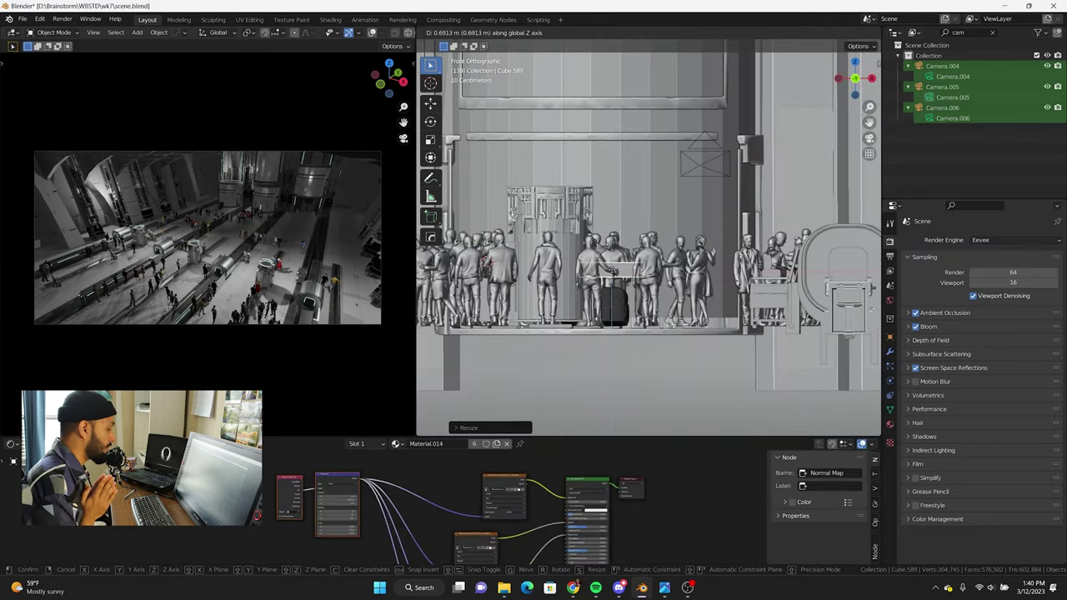
{"action": "key", "text": "KP_7"}
{"action": "key", "text": "g"}
{"action": "key", "text": "x"}
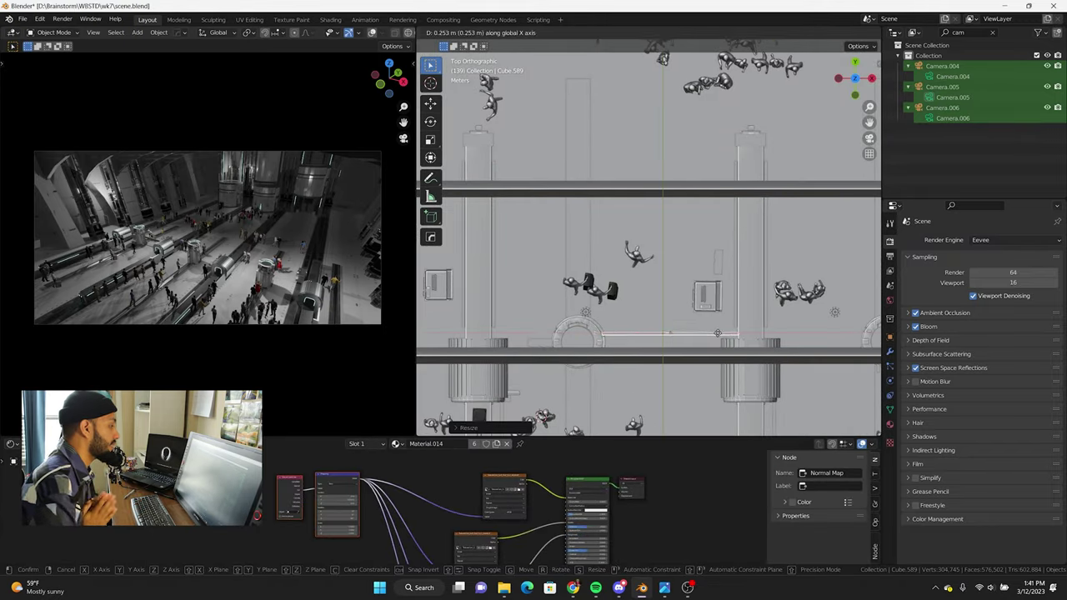
{"action": "left_click", "coordinate": [718, 333]}
{"action": "middle_click_drag", "start_coordinate": [718, 333], "coordinate": [603, 383]}
Step: Duplicate the floor strip and select another strip piece
{"action": "key", "text": "KP_7"}
{"action": "key", "text": "g"}
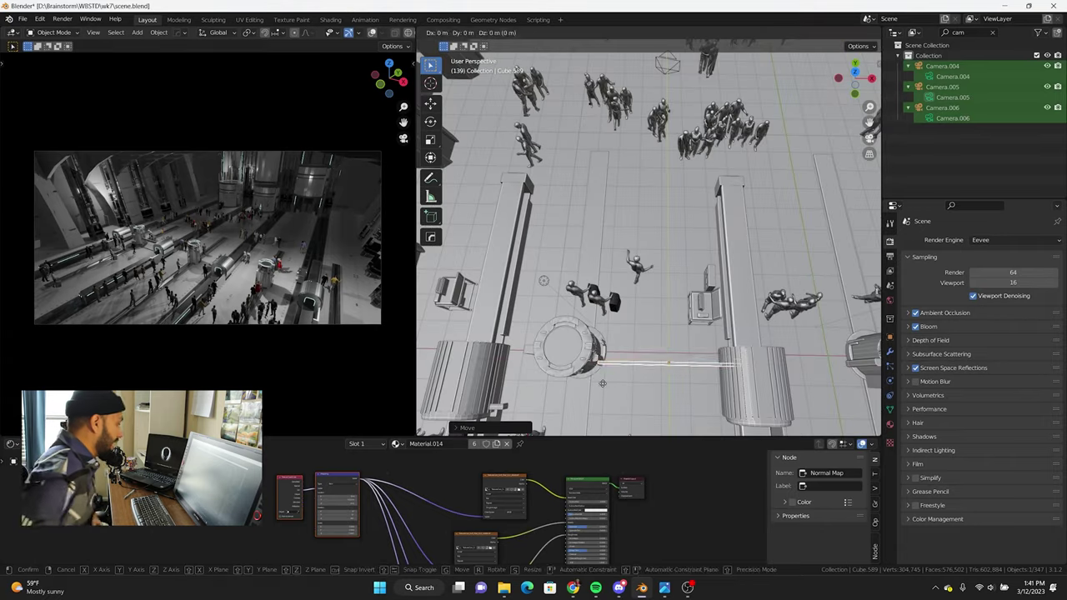
{"action": "key", "text": "Escape"}
{"action": "key", "text": "KP_1"}
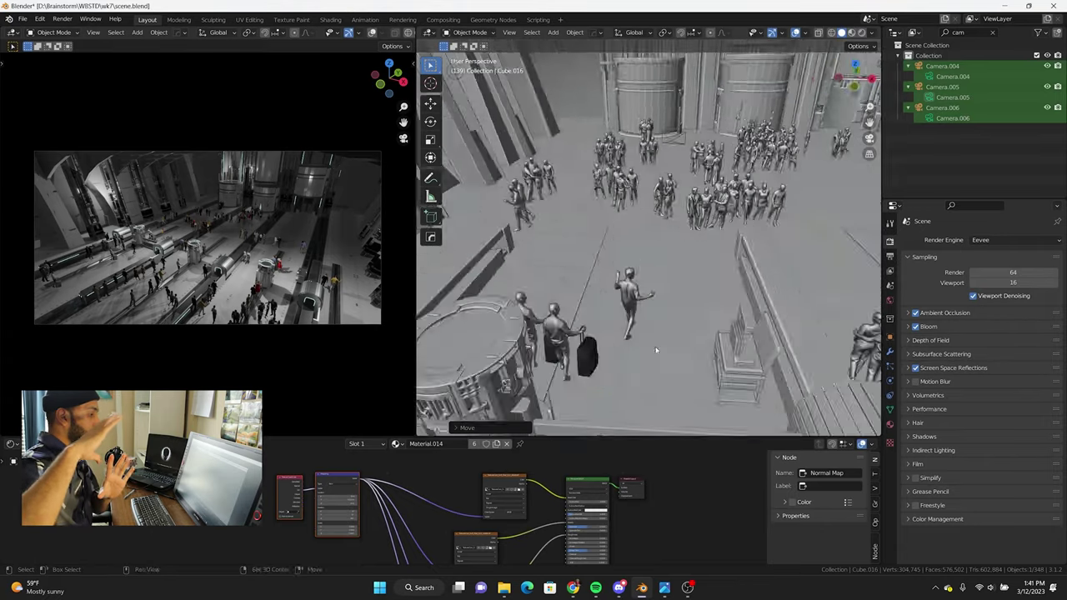
{"action": "scroll", "coordinate": [618, 265], "scroll_direction": "up", "scroll_amount": 3}
{"action": "left_click", "coordinate": [618, 265]}
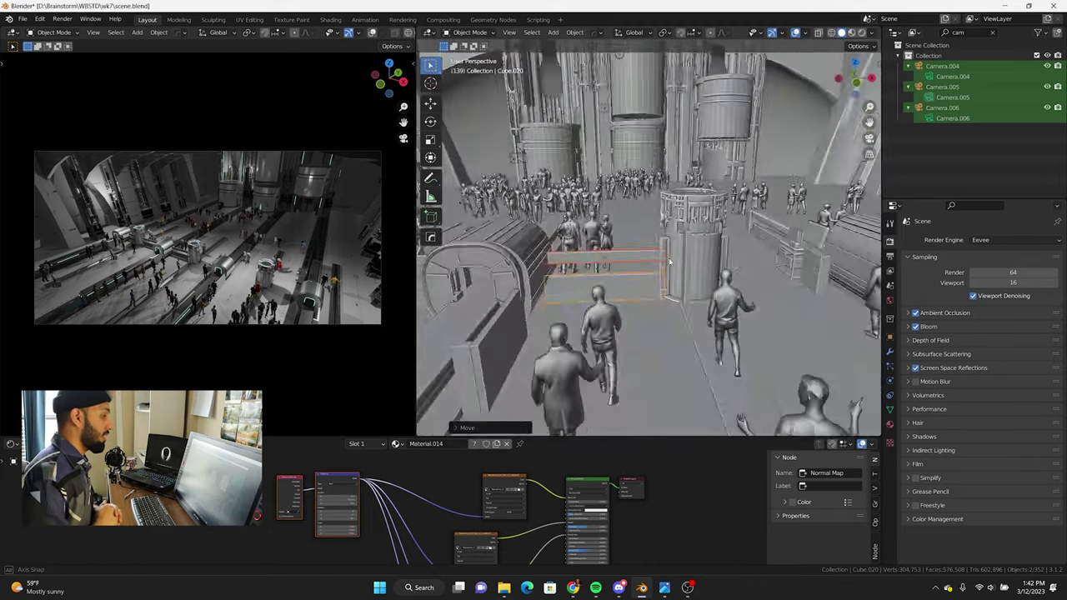
{"action": "key", "text": "KP_1"}
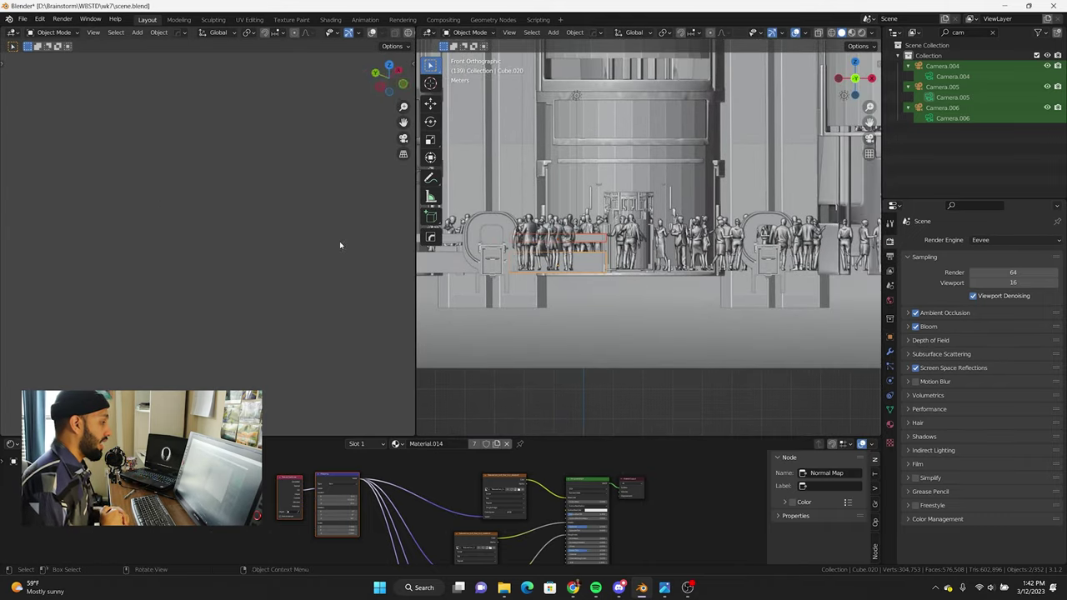
Step: Make several linked copies of the floor strips, sliding each along X
{"action": "key", "text": "shift+d"}
{"action": "key", "text": "x"}
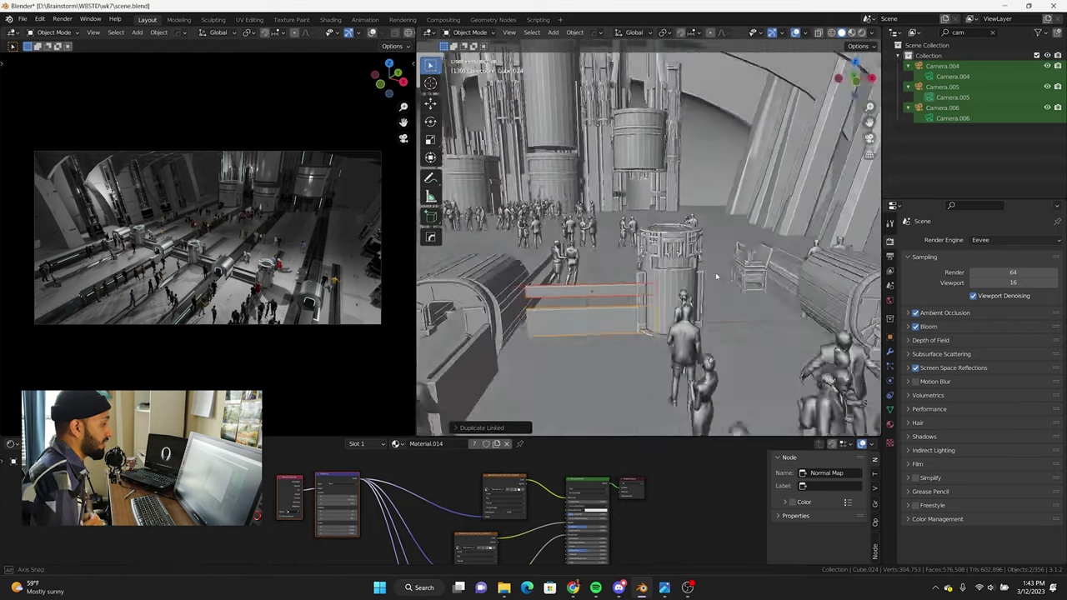
{"action": "key", "text": "KP_1"}
{"action": "key", "text": "shift+d"}
{"action": "key", "text": "x"}
{"action": "scroll", "coordinate": [722, 292], "scroll_direction": "down", "scroll_amount": 3}
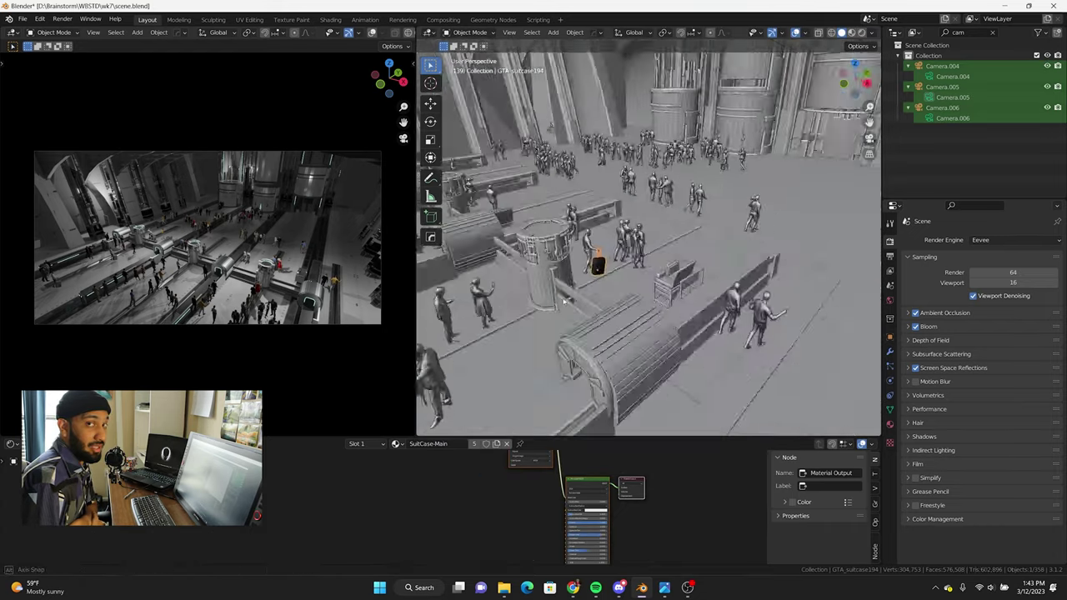
{"action": "key", "text": "KP_1"}
{"action": "left_click", "coordinate": [678, 300]}
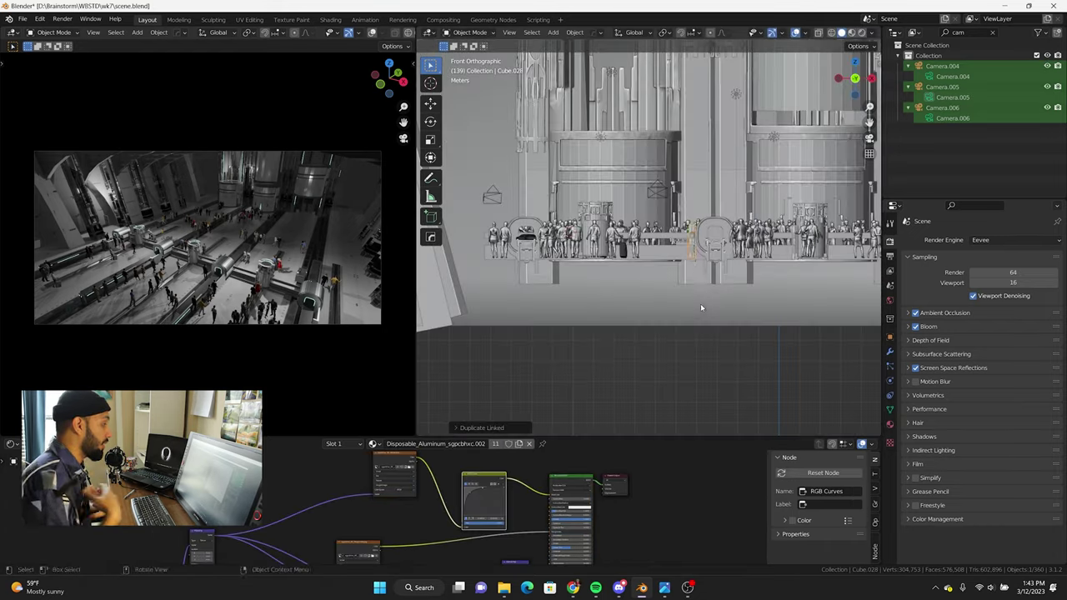
{"action": "left_click", "coordinate": [631, 302]}
{"action": "key", "text": "shift+d"}
{"action": "key", "text": "x"}
Step: Add further Alt+D linked strip copies along X beside the towers
{"action": "middle_click_drag", "start_coordinate": [651, 290], "coordinate": [613, 281]}
{"action": "left_click", "coordinate": [613, 281]}
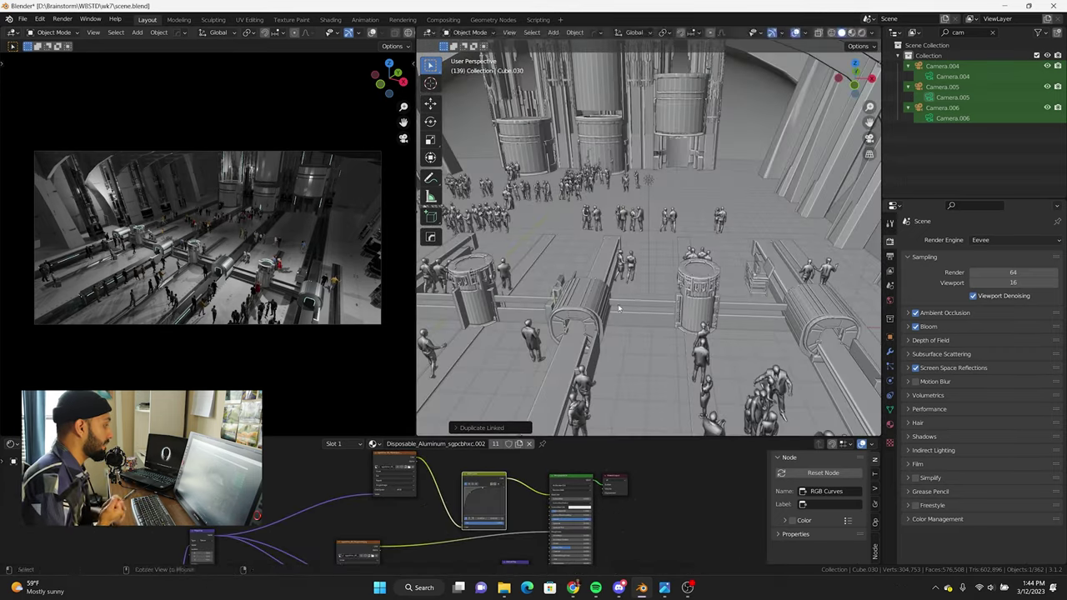
{"action": "left_click", "coordinate": [839, 327]}
{"action": "middle_click_drag", "start_coordinate": [838, 327], "coordinate": [593, 289]}
{"action": "left_click", "coordinate": [593, 289]}
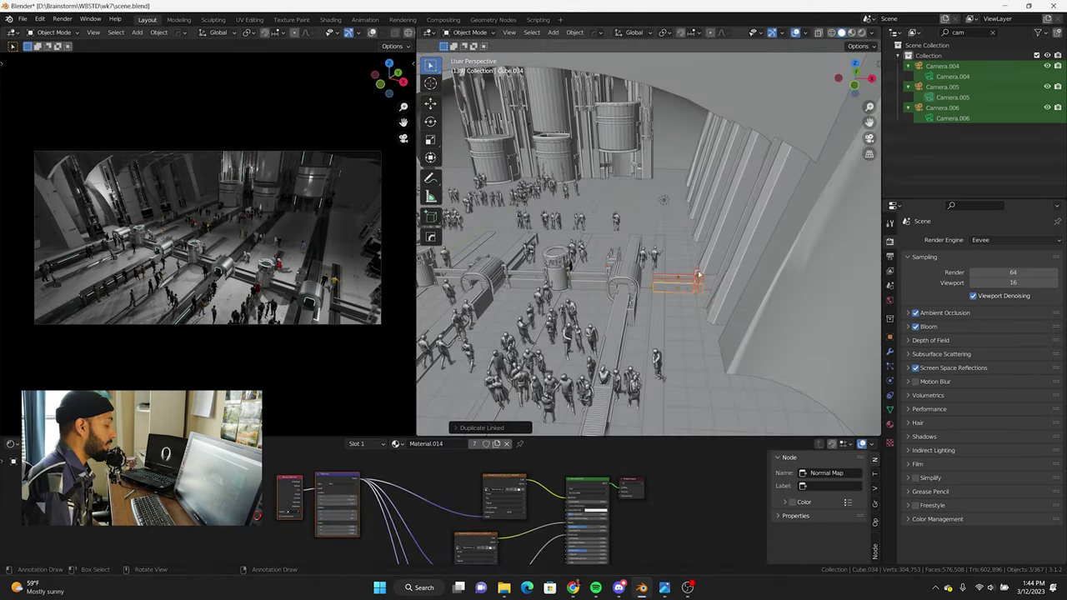
{"action": "left_click", "coordinate": [698, 275]}
{"action": "key", "text": "alt+d"}
{"action": "key", "text": "x"}
{"action": "left_click", "coordinate": [695, 266], "text": "shift"}
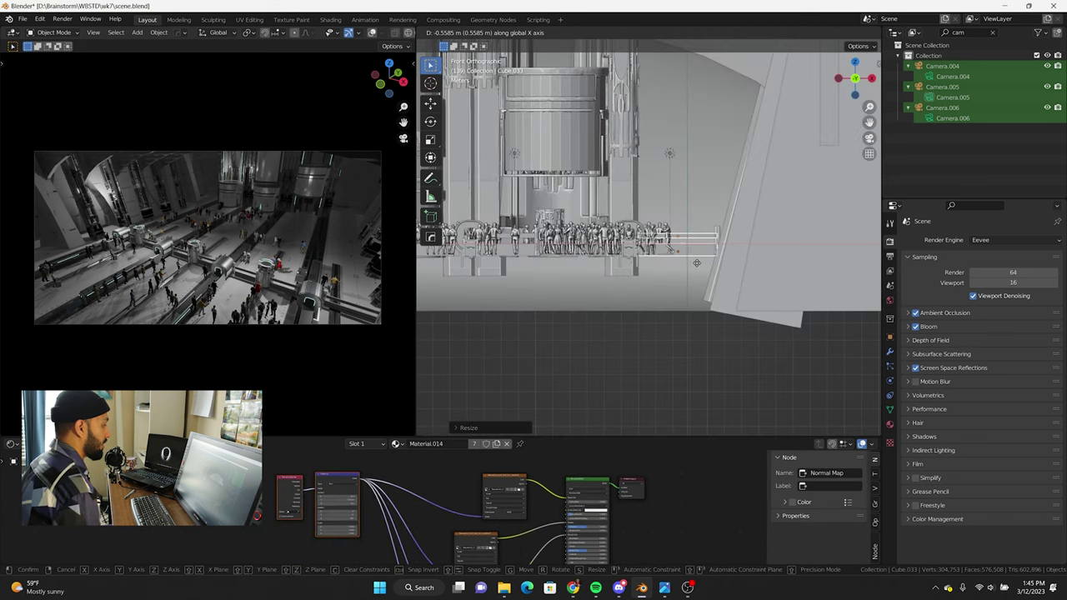
Step: Select the capsule cabin shell and start editing its geometry
{"action": "middle_click_drag", "start_coordinate": [672, 247], "coordinate": [609, 178]}
{"action": "key", "text": "KP_7"}
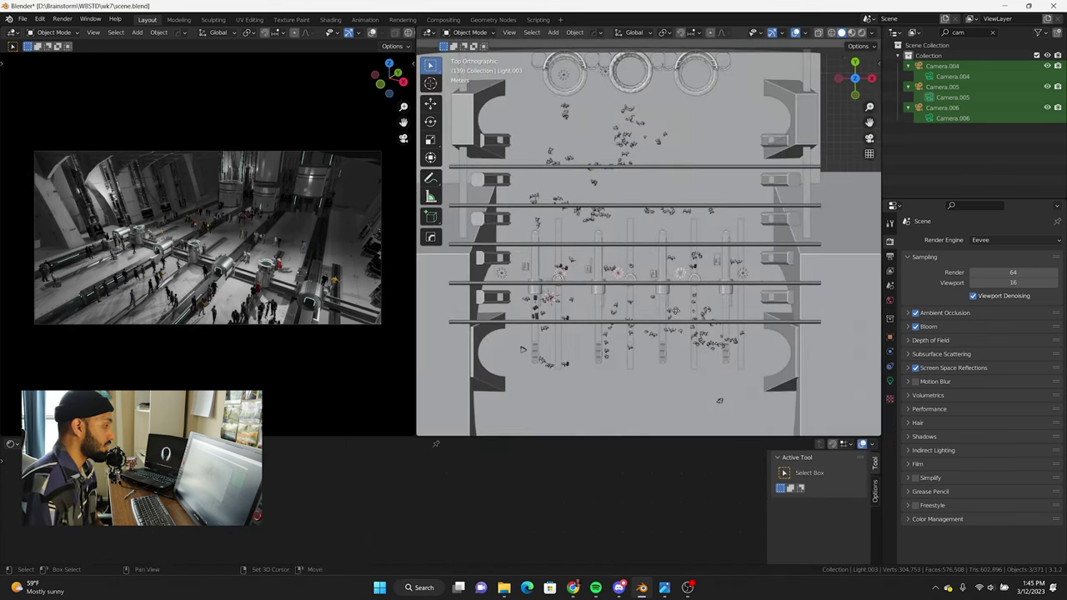
{"action": "key", "text": "g"}
{"action": "key", "text": "KP_1"}
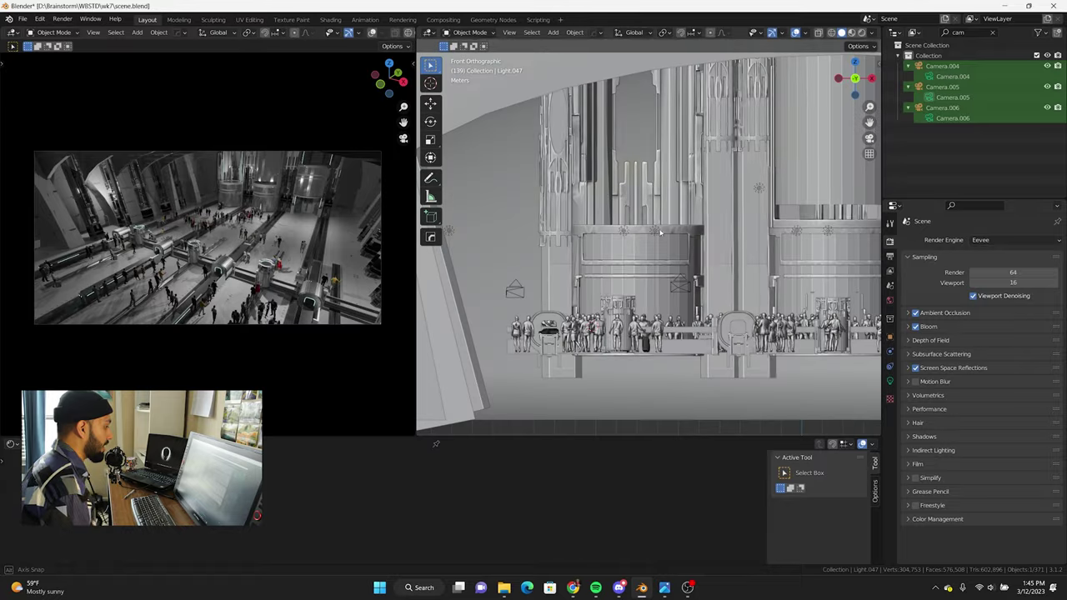
{"action": "left_click", "coordinate": [762, 208]}
{"action": "middle_click_drag", "start_coordinate": [762, 208], "coordinate": [691, 259]}
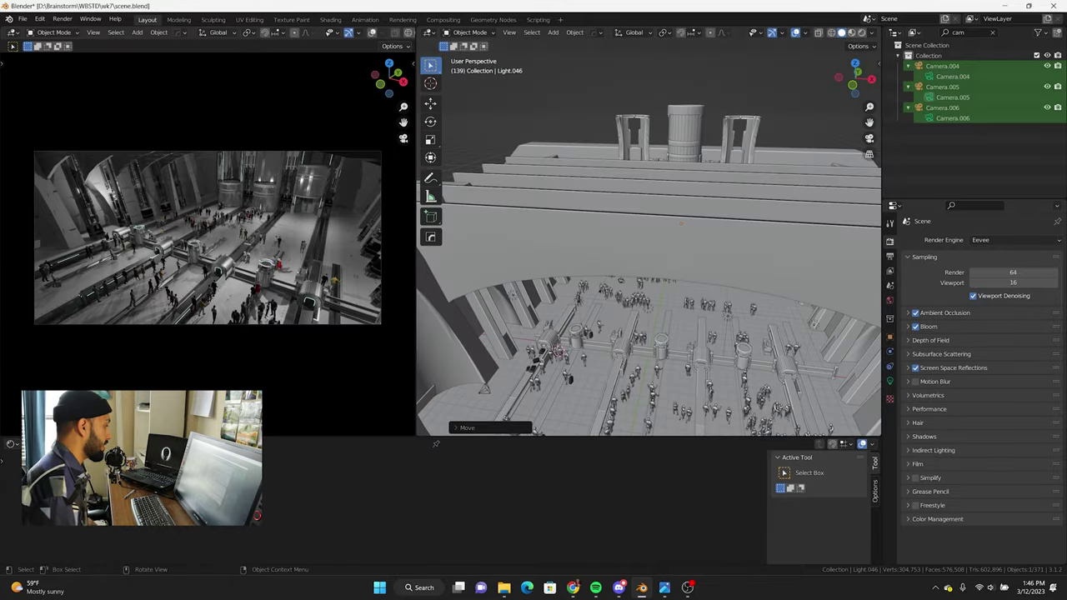
{"action": "scroll", "coordinate": [651, 333], "scroll_direction": "up", "scroll_amount": 5}
{"action": "left_click", "coordinate": [663, 261]}
{"action": "key", "text": "KP_Decimal"}
Step: Enlarge a copied cabin shell part slightly and slide it along Y on the walkway
{"action": "key", "text": "Tab"}
{"action": "key", "text": "s"}
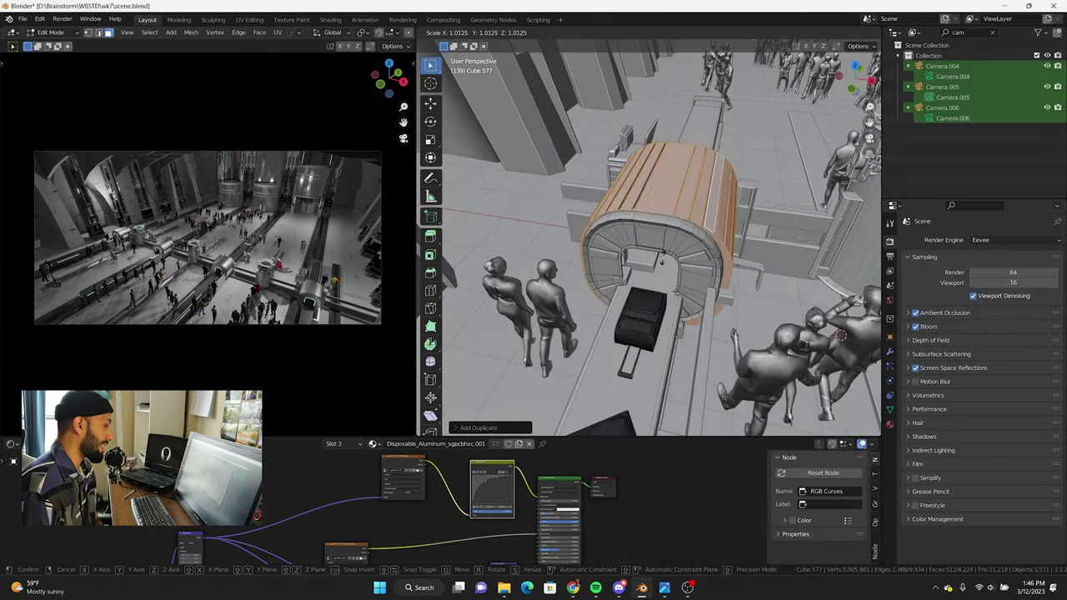
{"action": "left_click", "coordinate": [663, 254]}
{"action": "key", "text": "g"}
{"action": "key", "text": "y"}
{"action": "mouse_move", "coordinate": [662, 253]}
{"action": "middle_mouse_down"}
{"action": "mouse_move", "coordinate": [663, 217]}
{"action": "mouse_move", "coordinate": [667, 250]}
{"action": "middle_mouse_up"}
{"action": "key", "text": "Tab"}
Step: Move a passenger figure to a new spot on the walkway, seen from top view
{"action": "left_click", "coordinate": [683, 302]}
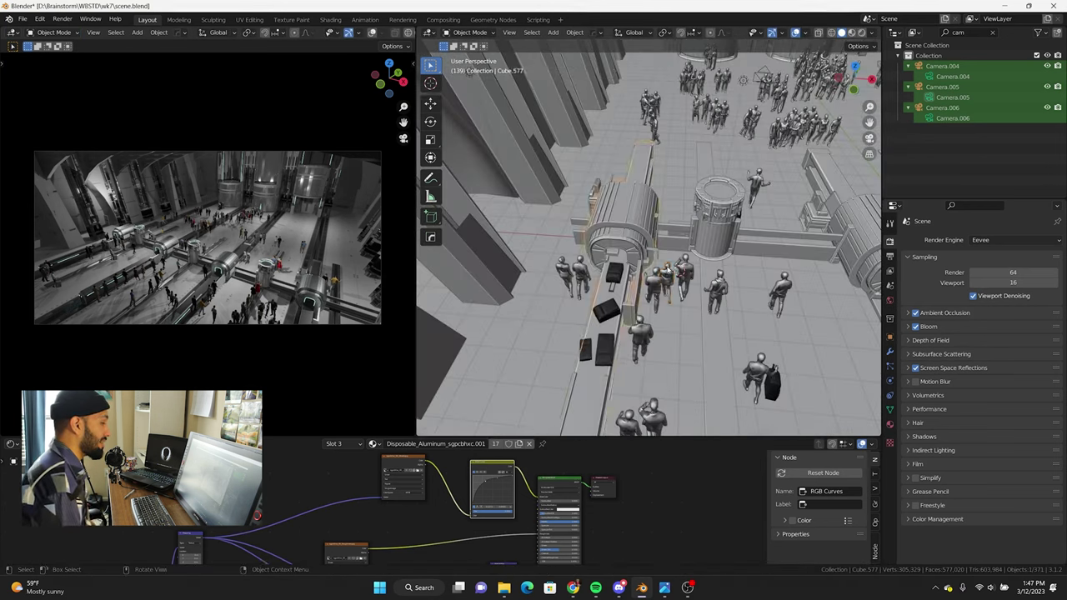
{"action": "key", "text": "KP_7"}
{"action": "key", "text": "g"}
{"action": "left_click", "coordinate": [661, 383]}
{"action": "middle_click_drag", "start_coordinate": [661, 384], "coordinate": [676, 336]}
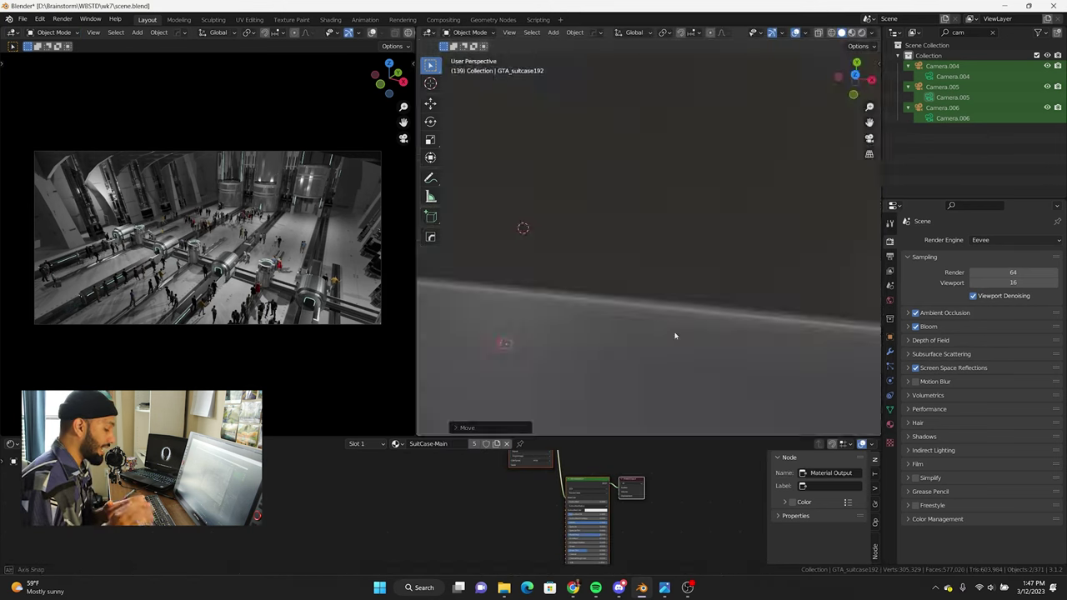
{"action": "key", "text": "KP_7"}
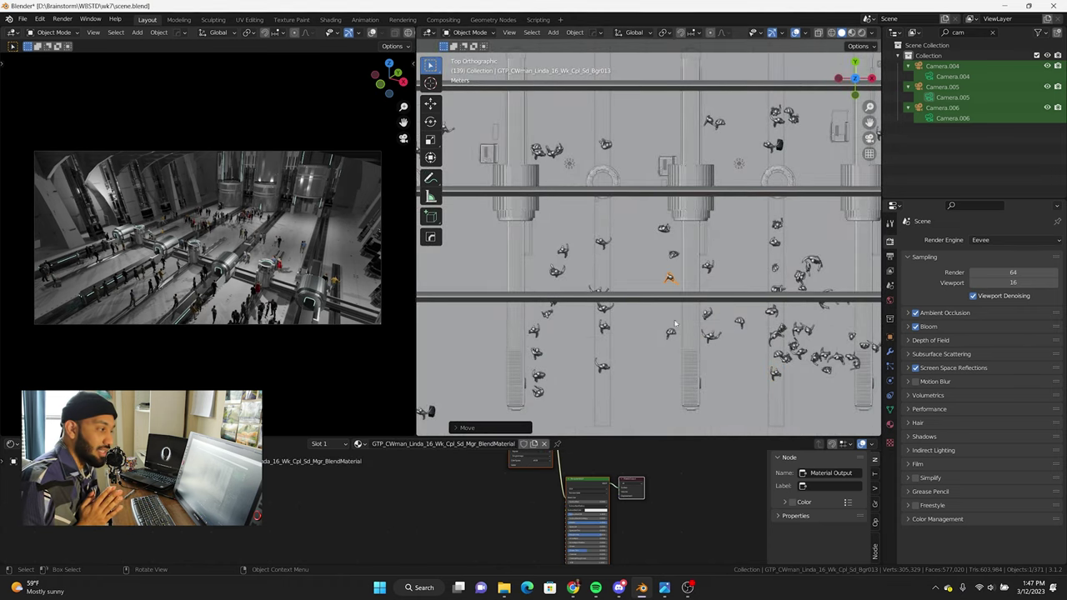
Step: On the second capsule cabin, select a connected piece and reposition a copy along Y
{"action": "mouse_move", "coordinate": [732, 284]}
{"action": "middle_mouse_down"}
{"action": "mouse_move", "coordinate": [667, 250]}
{"action": "mouse_move", "coordinate": [658, 175]}
{"action": "middle_mouse_up"}
{"action": "scroll", "coordinate": [667, 250], "scroll_direction": "up", "scroll_amount": 3}
{"action": "left_click", "coordinate": [650, 247]}
{"action": "key", "text": "Tab"}
{"action": "key", "text": "l"}
{"action": "key", "text": "g"}
{"action": "key", "text": "y"}
{"action": "left_click", "coordinate": [649, 248]}
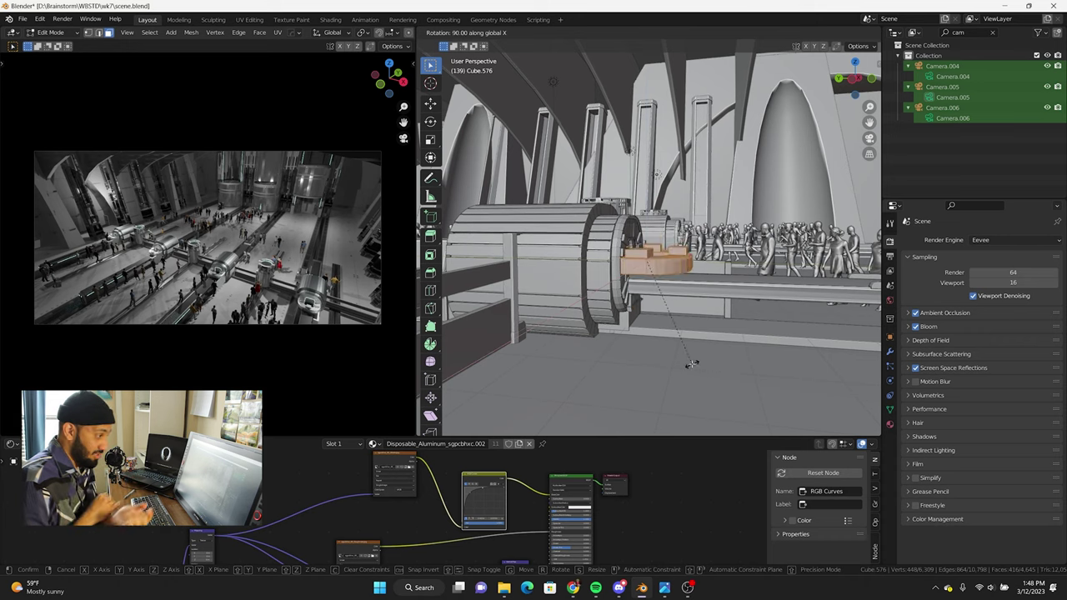
{"action": "left_click", "coordinate": [684, 333]}
Step: Mirror the duplicated cabin piece and shift it along X into the end position
{"action": "key", "text": "ctrl+m"}
{"action": "middle_click_drag", "start_coordinate": [684, 332], "coordinate": [650, 334]}
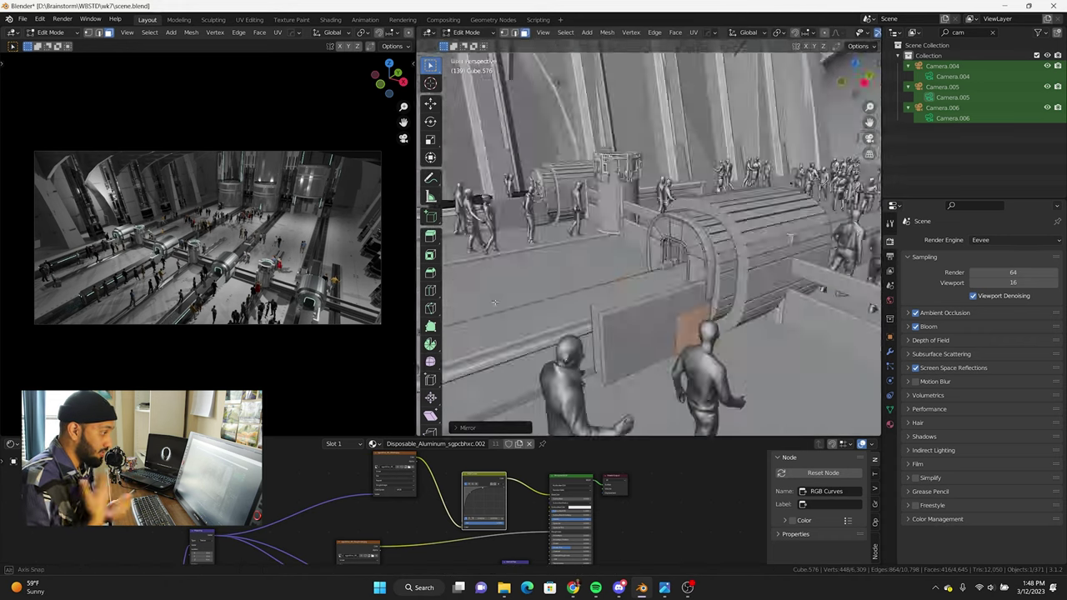
{"action": "key", "text": "KP_7"}
{"action": "key", "text": "g"}
{"action": "key", "text": "x"}
{"action": "middle_click_drag", "start_coordinate": [586, 309], "coordinate": [577, 273]}
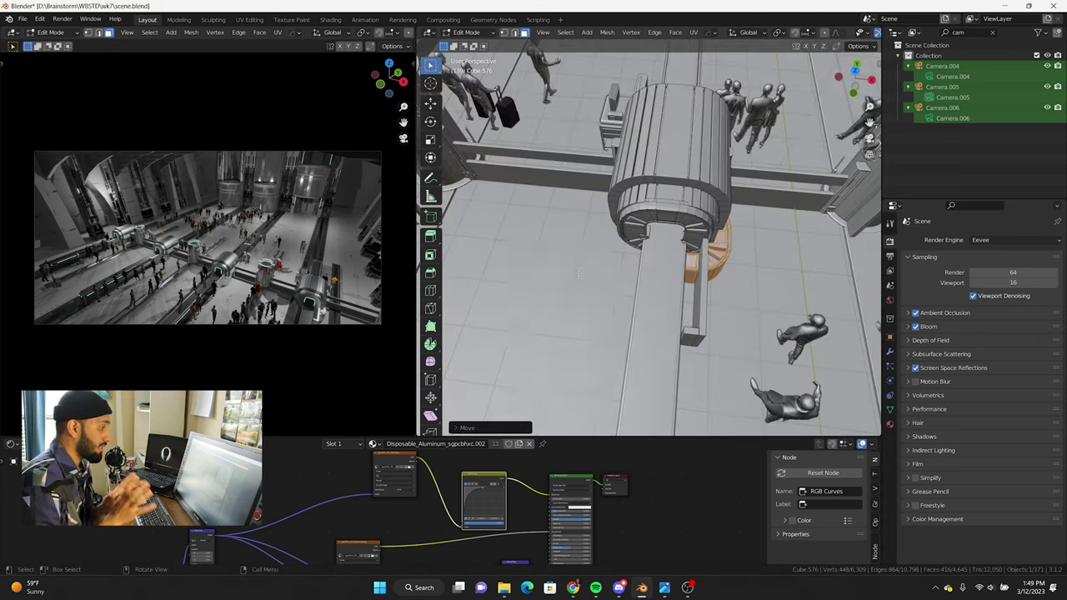
{"action": "mouse_move", "coordinate": [726, 260]}
{"action": "middle_mouse_down"}
{"action": "mouse_move", "coordinate": [734, 354]}
{"action": "mouse_move", "coordinate": [523, 285]}
{"action": "mouse_move", "coordinate": [709, 233]}
{"action": "middle_mouse_up"}
{"action": "key", "text": "l"}
{"action": "key", "text": "Tab"}
Step: Select the vertical wall strips together
{"action": "scroll", "coordinate": [733, 354], "scroll_direction": "down", "scroll_amount": 2}
{"action": "left_click", "coordinate": [801, 192]}
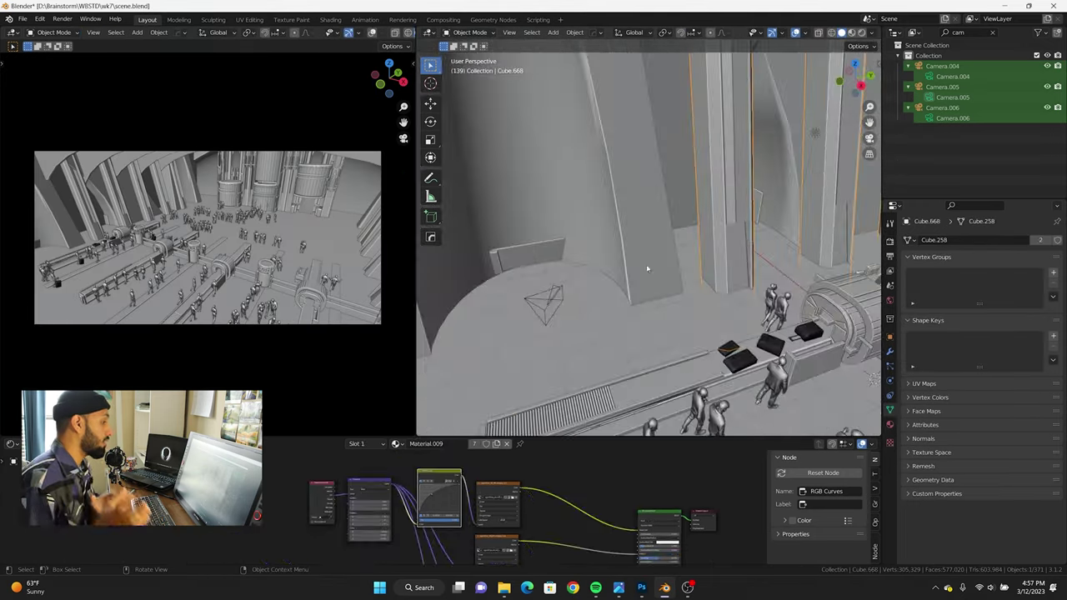
{"action": "left_click", "coordinate": [890, 241]}
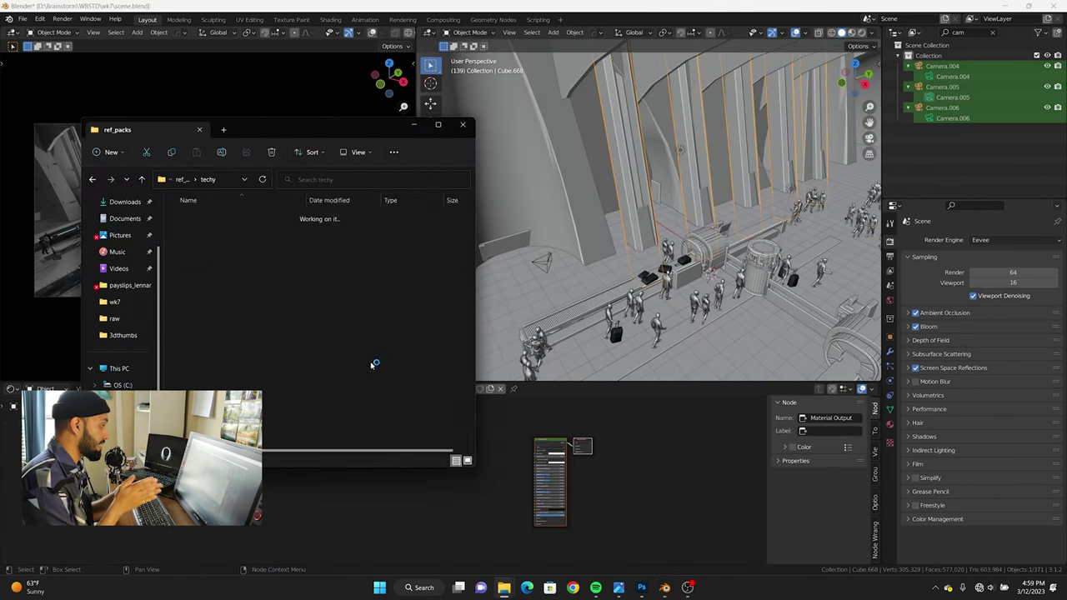
Step: Browse to the D: > project > wk7 > scifi > scififloor3 texture folder
{"action": "key", "text": "alt+Left"}
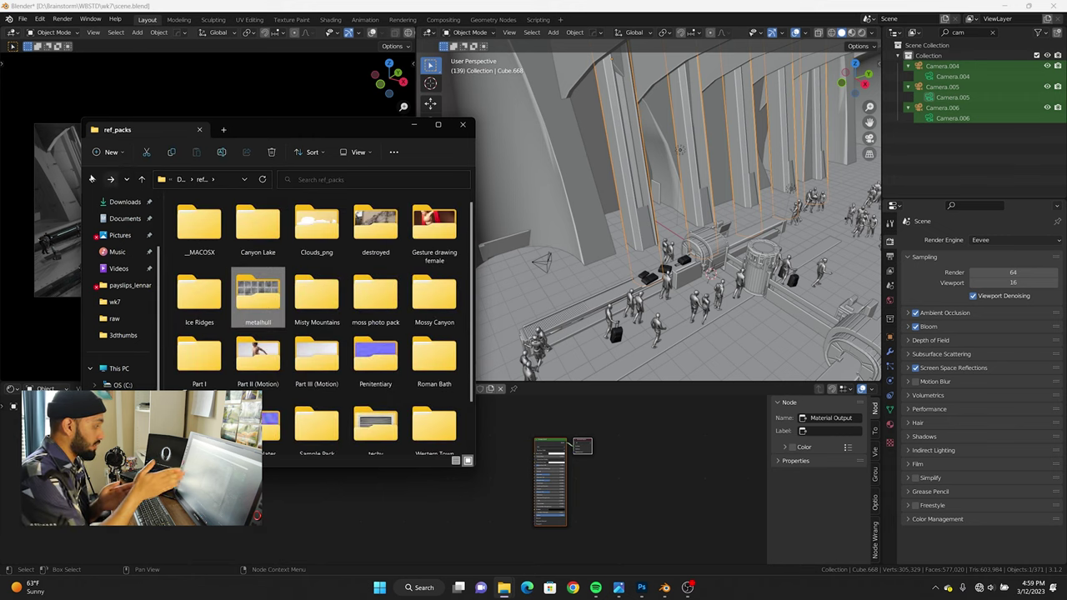
{"action": "key", "text": "alt+Left"}
{"action": "key", "text": "alt+Left"}
{"action": "key", "text": "alt+Left"}
{"action": "left_click", "coordinate": [91, 180]}
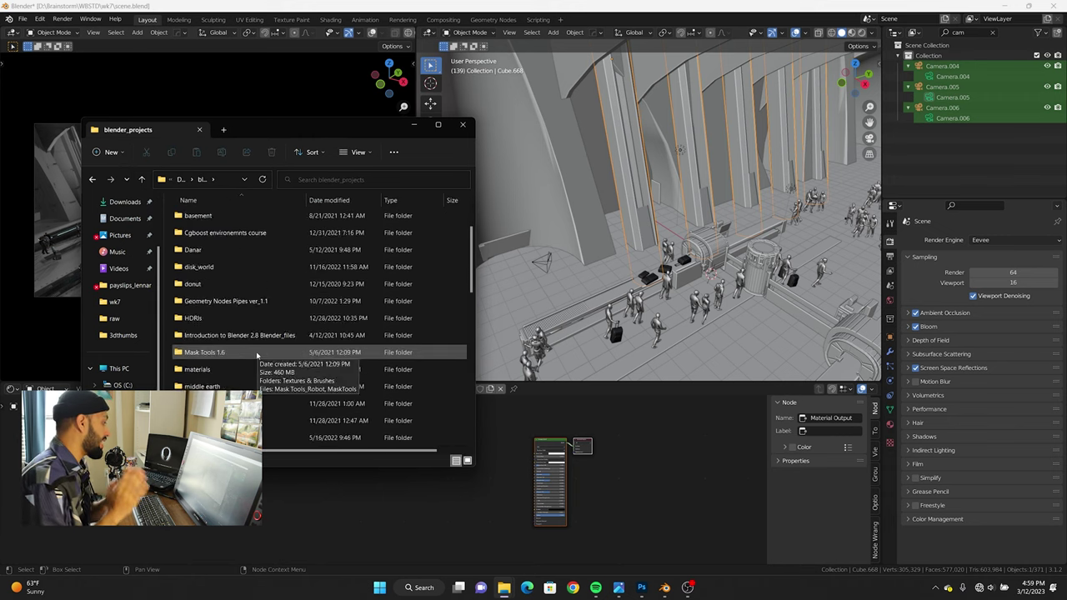
{"action": "left_click", "coordinate": [92, 181]}
{"action": "left_click", "coordinate": [92, 180]}
{"action": "left_click", "coordinate": [92, 180]}
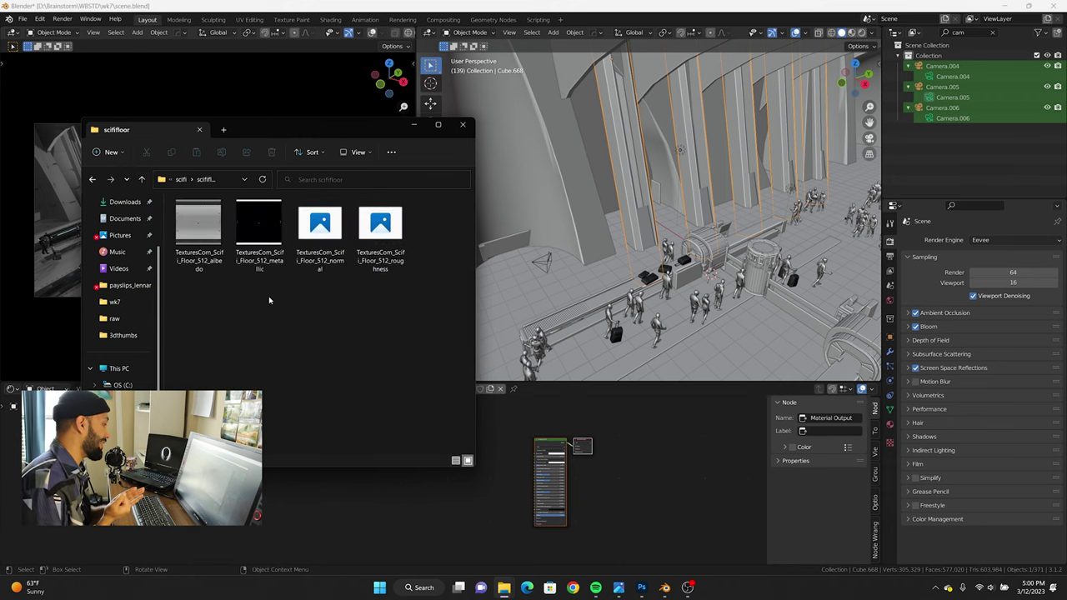
Step: Preview the floor texture images and drag the albedo file into Blender's Shader Editor
{"action": "double_click", "coordinate": [199, 229]}
{"action": "key", "text": "Escape"}
{"action": "double_click", "coordinate": [198, 229]}
{"action": "key", "text": "Escape"}
{"action": "left_click_drag", "start_coordinate": [369, 129], "coordinate": [335, 123]}
{"action": "mouse_move", "coordinate": [165, 229]}
{"action": "left_mouse_down"}
{"action": "mouse_move", "coordinate": [409, 442]}
{"action": "mouse_move", "coordinate": [569, 460]}
{"action": "left_mouse_up"}
Step: Wire the albedo into the shader and fit the strips' Cube Projection UVs to one texture band
{"action": "middle_click_drag", "start_coordinate": [584, 250], "coordinate": [607, 227]}
{"action": "key", "text": "Tab"}
{"action": "key", "text": "u"}
{"action": "left_click", "coordinate": [606, 227]}
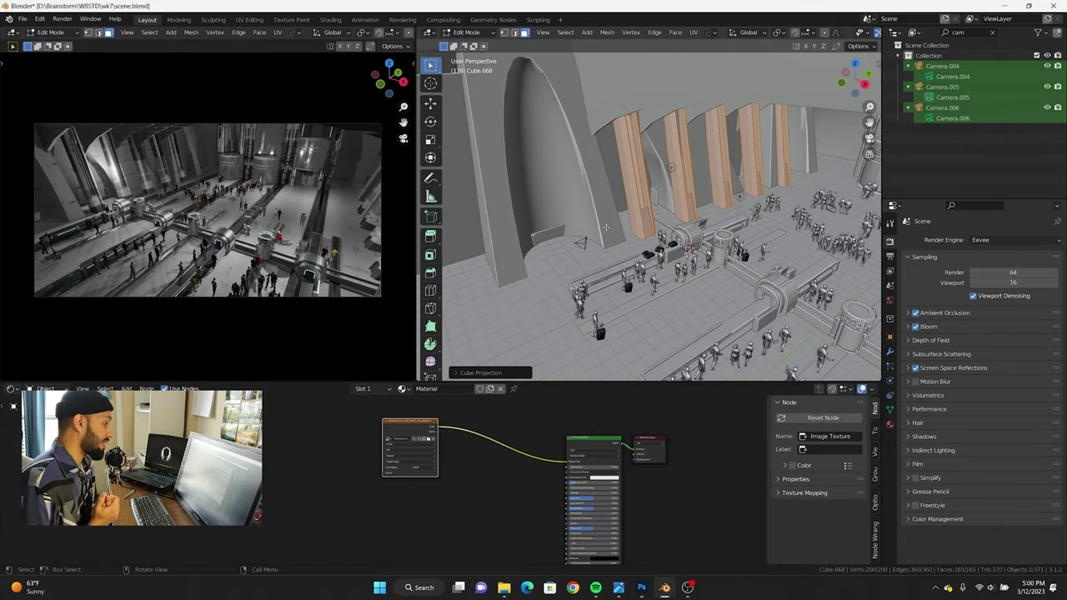
{"action": "left_click", "coordinate": [66, 439]}
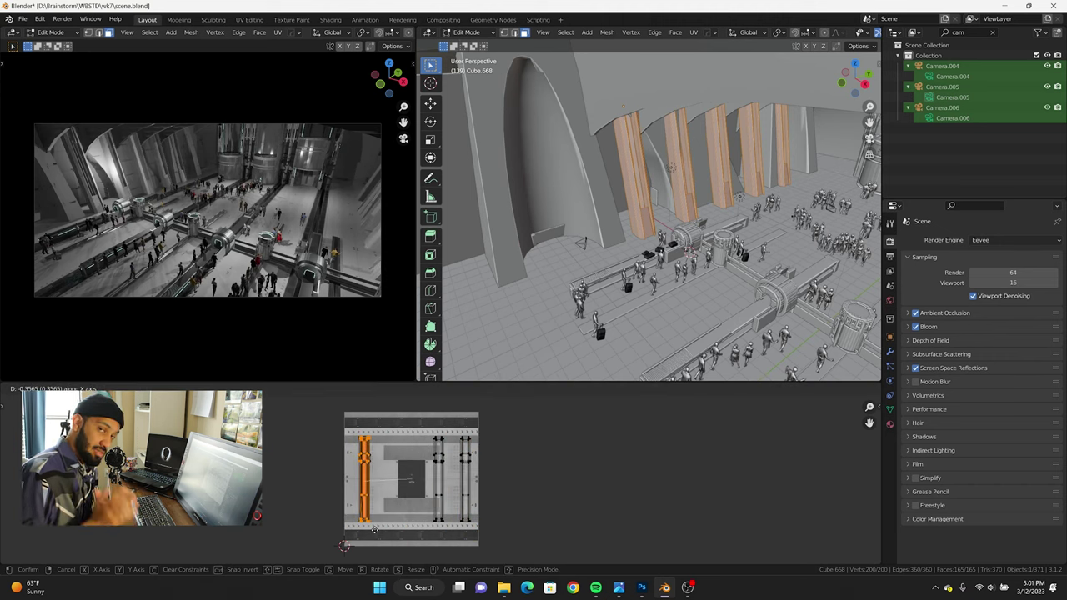
{"action": "key", "text": "Tab"}
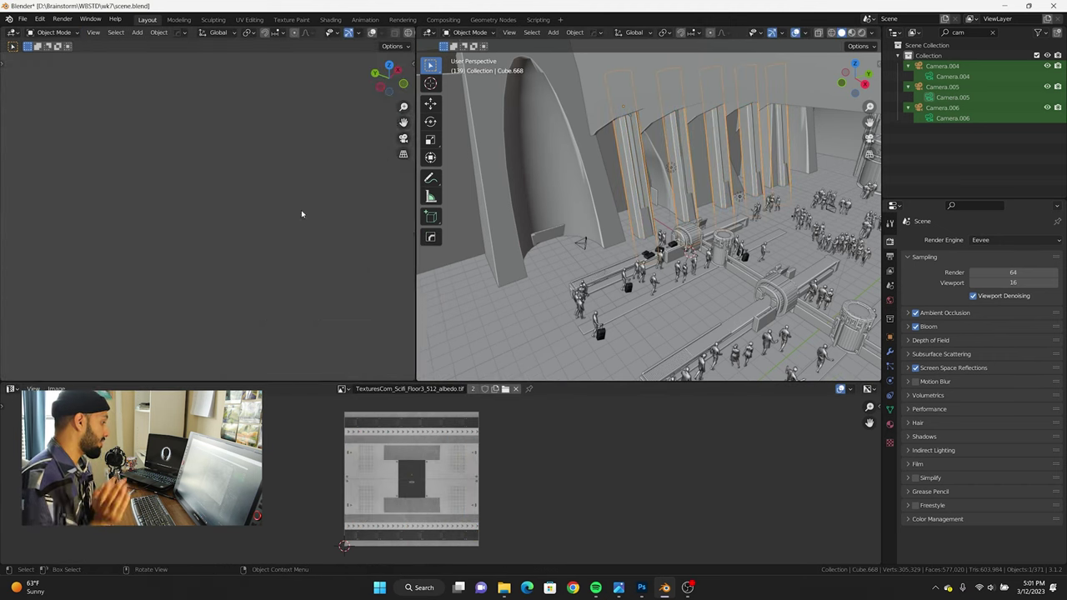
Step: Drop the remaining floor texture maps in and link them, including a Normal Map node
{"action": "key", "text": "shift+F3"}
{"action": "key", "text": "alt+Tab"}
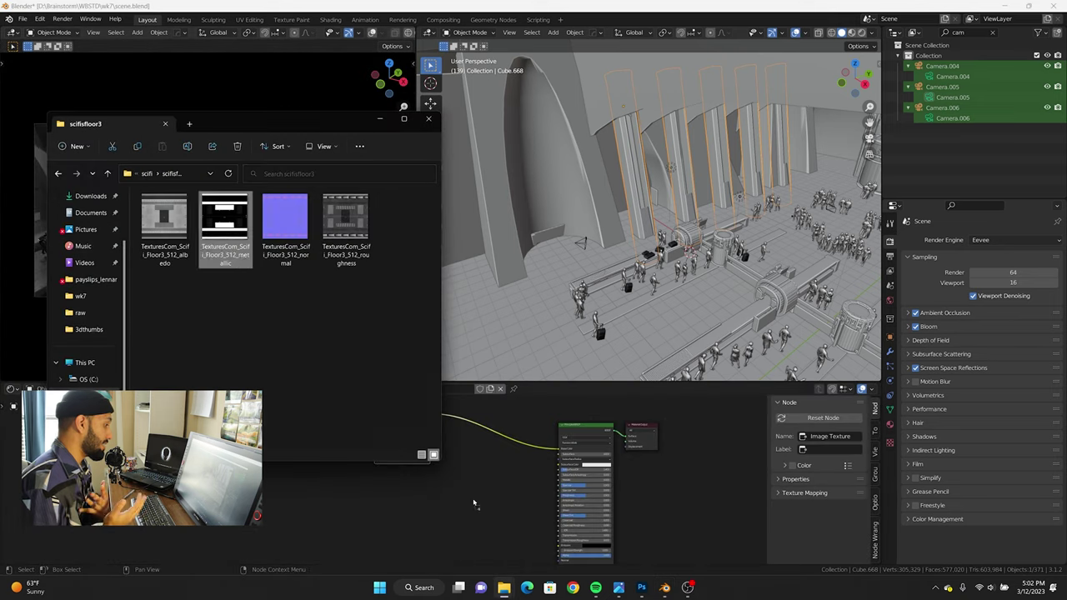
{"action": "left_click_drag", "start_coordinate": [250, 214], "coordinate": [366, 467]}
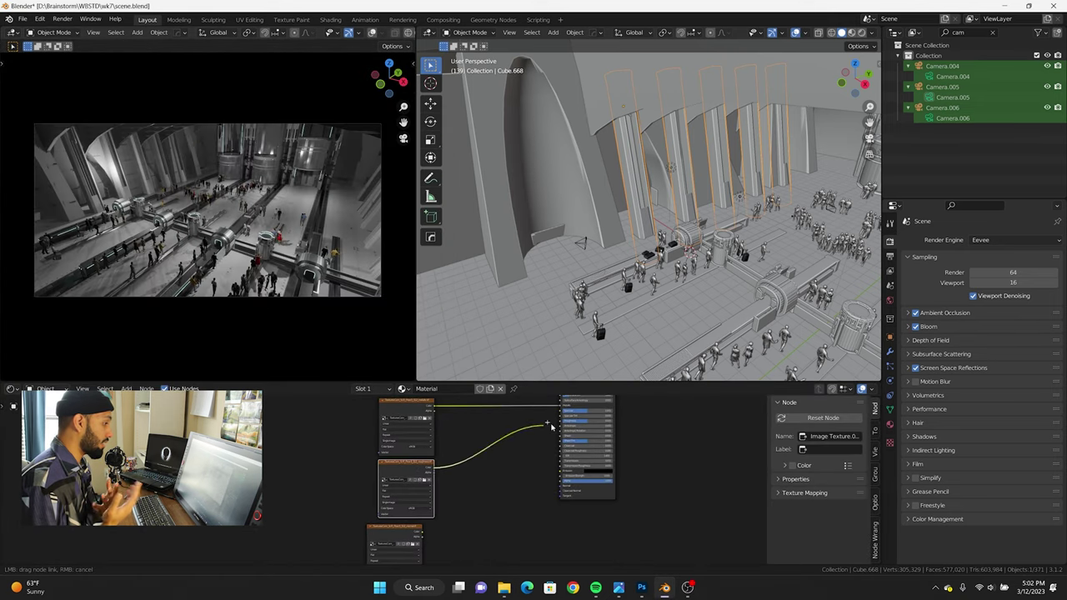
{"action": "left_click_drag", "start_coordinate": [550, 425], "coordinate": [559, 426]}
{"action": "middle_click_drag", "start_coordinate": [504, 537], "coordinate": [521, 490]}
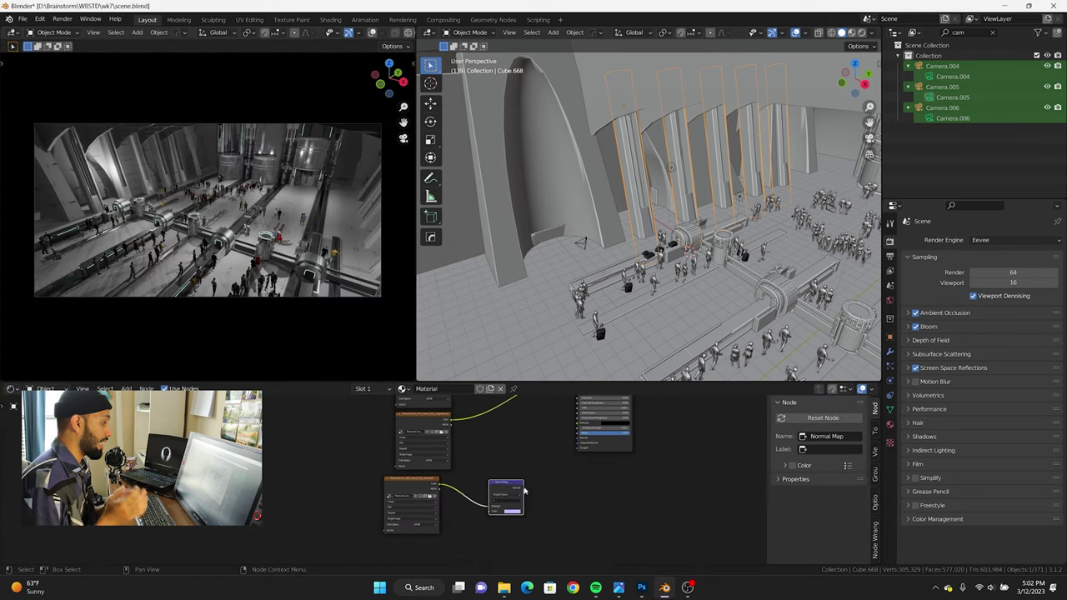
Step: Delete the stray object Cube.700 and one arch wall, then select the neighbouring arch
{"action": "left_click", "coordinate": [653, 200]}
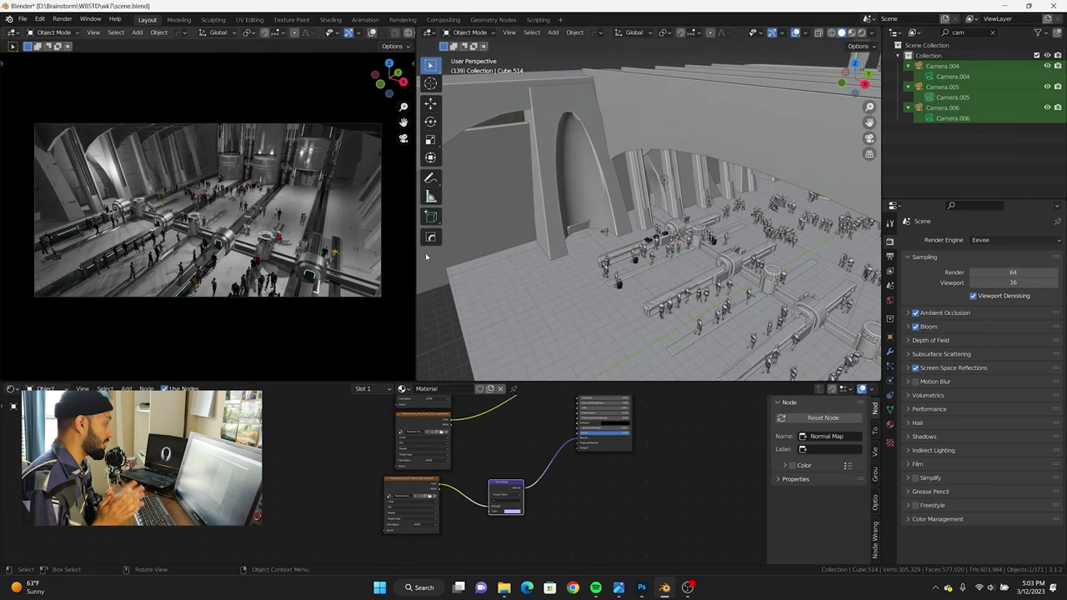
{"action": "key", "text": "KP_Decimal"}
{"action": "scroll", "coordinate": [653, 199], "scroll_direction": "down", "scroll_amount": 5}
{"action": "mouse_move", "coordinate": [653, 199]}
{"action": "middle_mouse_down"}
{"action": "mouse_move", "coordinate": [810, 164]}
{"action": "mouse_move", "coordinate": [782, 182]}
{"action": "mouse_move", "coordinate": [749, 237]}
{"action": "mouse_move", "coordinate": [733, 200]}
{"action": "middle_mouse_up"}
{"action": "key", "text": "Delete"}
{"action": "left_click", "coordinate": [782, 182]}
{"action": "key", "text": "Delete"}
{"action": "left_click", "coordinate": [748, 238]}
Step: Add a small cube, raise it along Z and stretch its faces along X
{"action": "key", "text": "KP_1"}
{"action": "key", "text": "shift+a"}
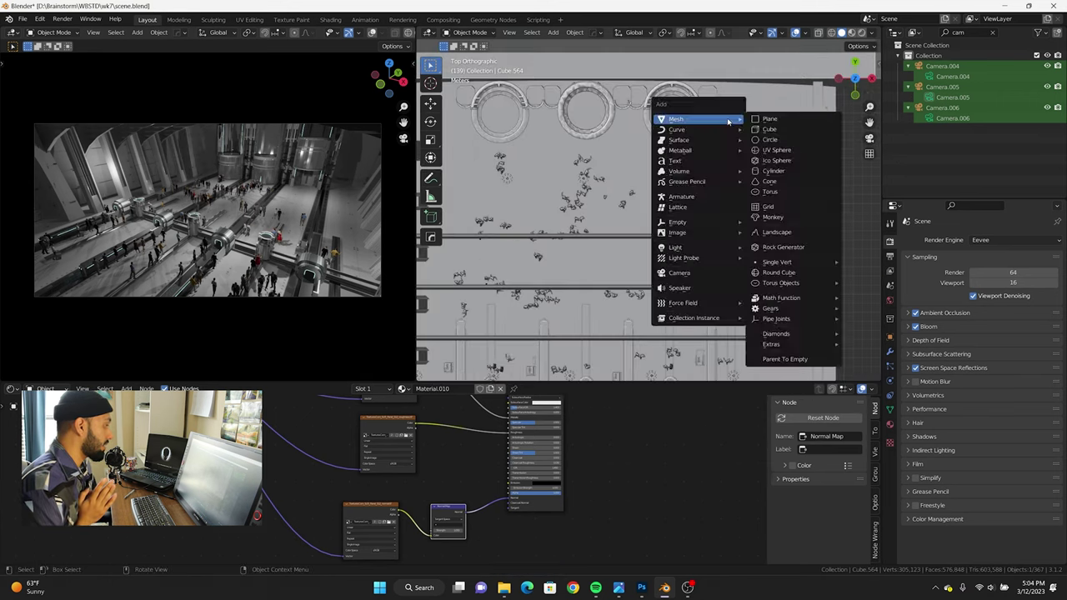
{"action": "left_click", "coordinate": [760, 125]}
{"action": "key", "text": "g"}
{"action": "key", "text": "z"}
{"action": "left_click", "coordinate": [727, 200]}
{"action": "key", "text": "KP_7"}
{"action": "key", "text": "g"}
{"action": "key", "text": "KP_Decimal"}
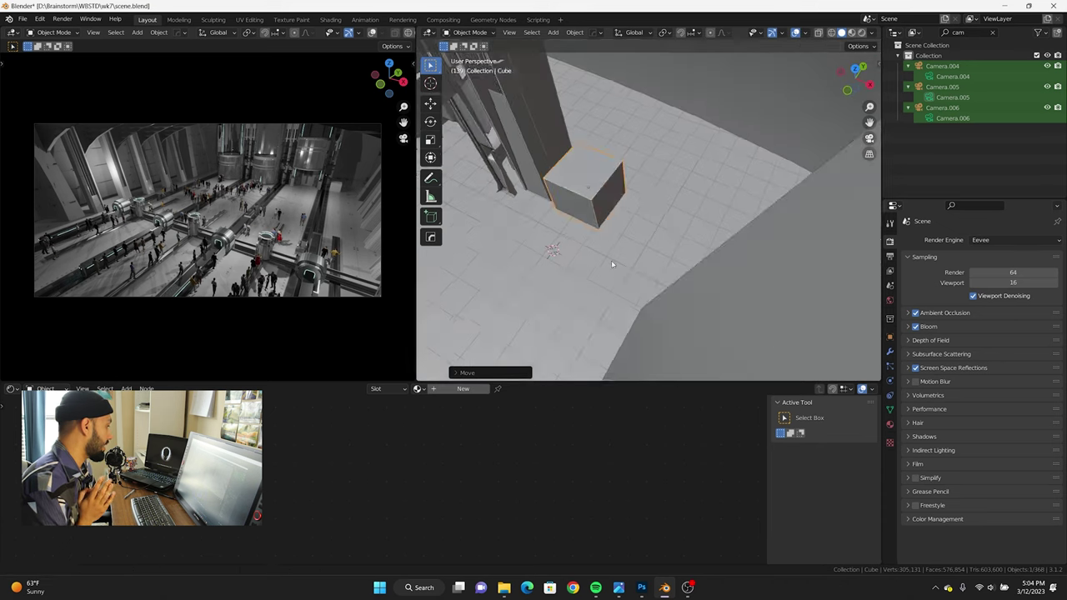
{"action": "key", "text": "Tab"}
{"action": "key", "text": "g"}
{"action": "key", "text": "x"}
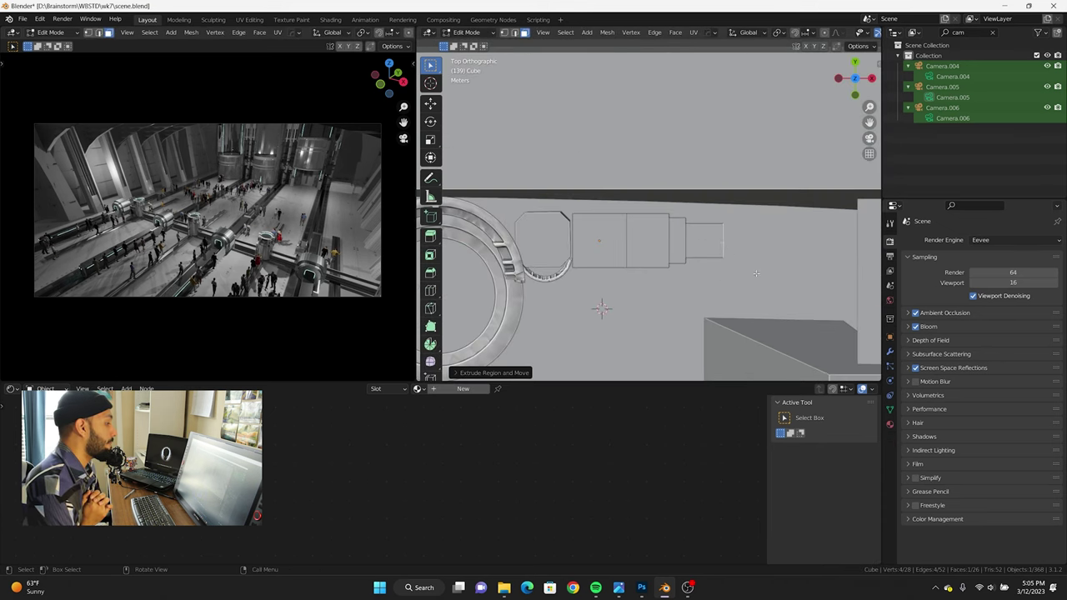
{"action": "key", "text": "Tab"}
Step: Unwrap the strip box beside the ring with Cube Projection
{"action": "scroll", "coordinate": [724, 267], "scroll_direction": "down", "scroll_amount": 2}
{"action": "left_click", "coordinate": [691, 250]}
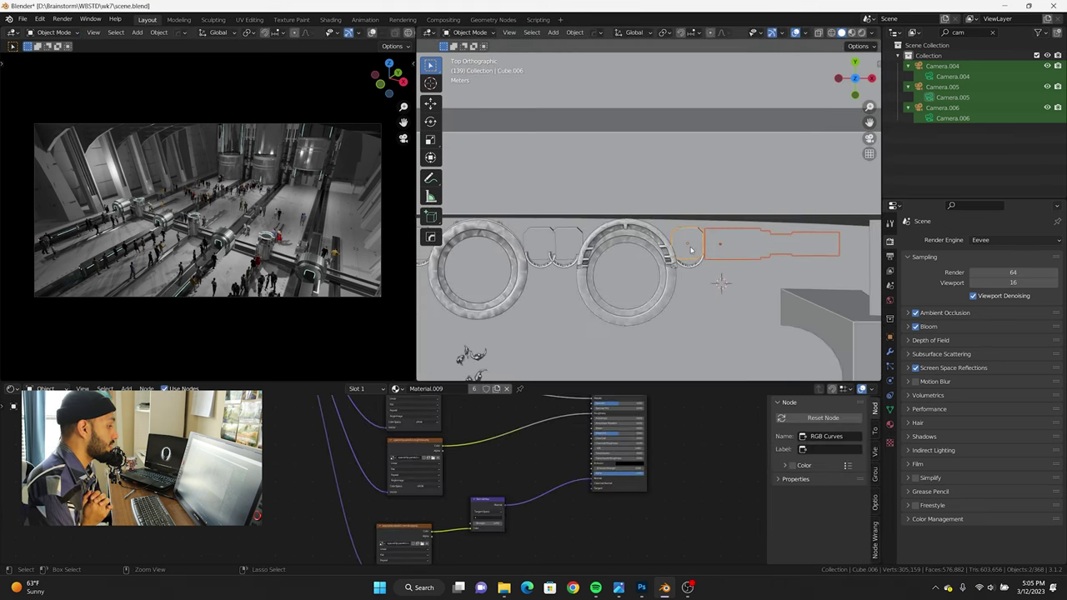
{"action": "key", "text": "Tab"}
{"action": "middle_click_drag", "start_coordinate": [301, 188], "coordinate": [288, 269]}
{"action": "key", "text": "u"}
{"action": "left_click", "coordinate": [269, 241]}
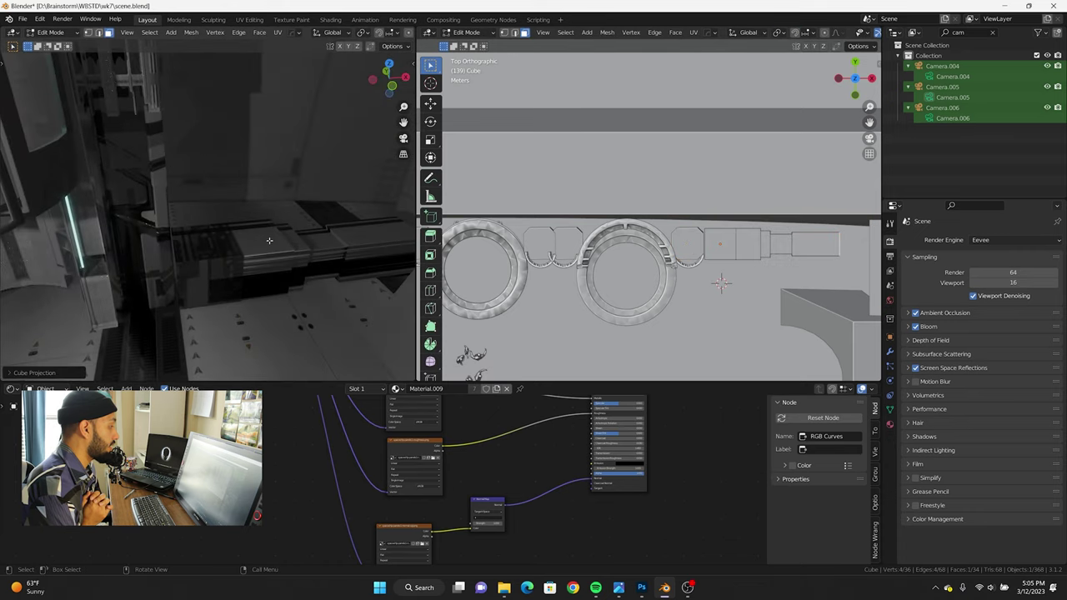
{"action": "key", "text": "Tab"}
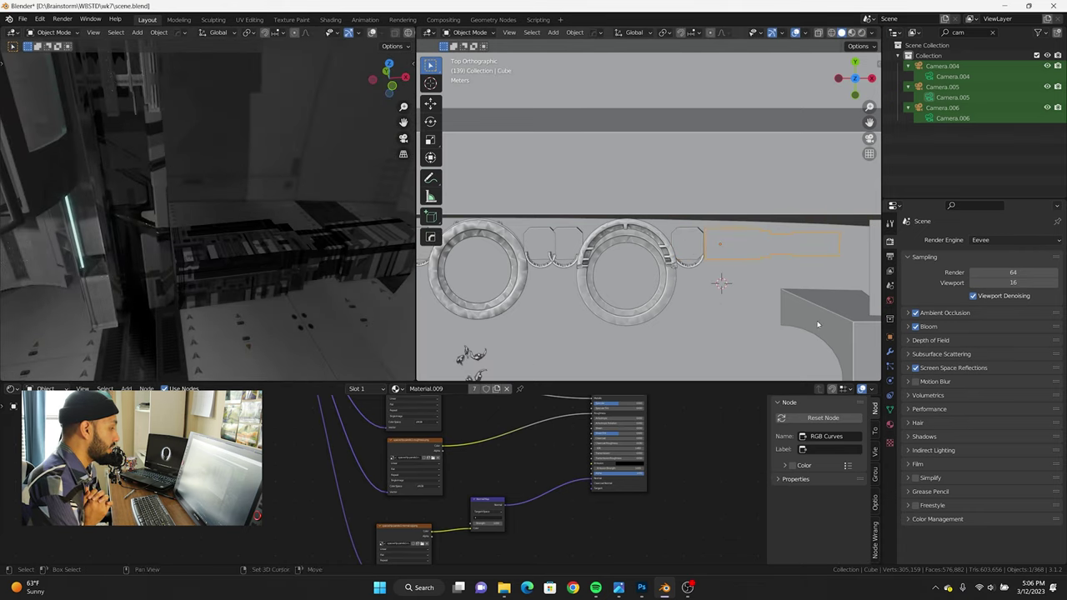
Step: Link the textured material onto the new box, then duplicate both boxes and scale them along Z
{"action": "left_click", "coordinate": [825, 325], "text": "shift"}
{"action": "key", "text": "ctrl+l"}
{"action": "left_click", "coordinate": [512, 236]}
{"action": "scroll", "coordinate": [714, 274], "scroll_direction": "down", "scroll_amount": 3}
{"action": "key", "text": "shift+d"}
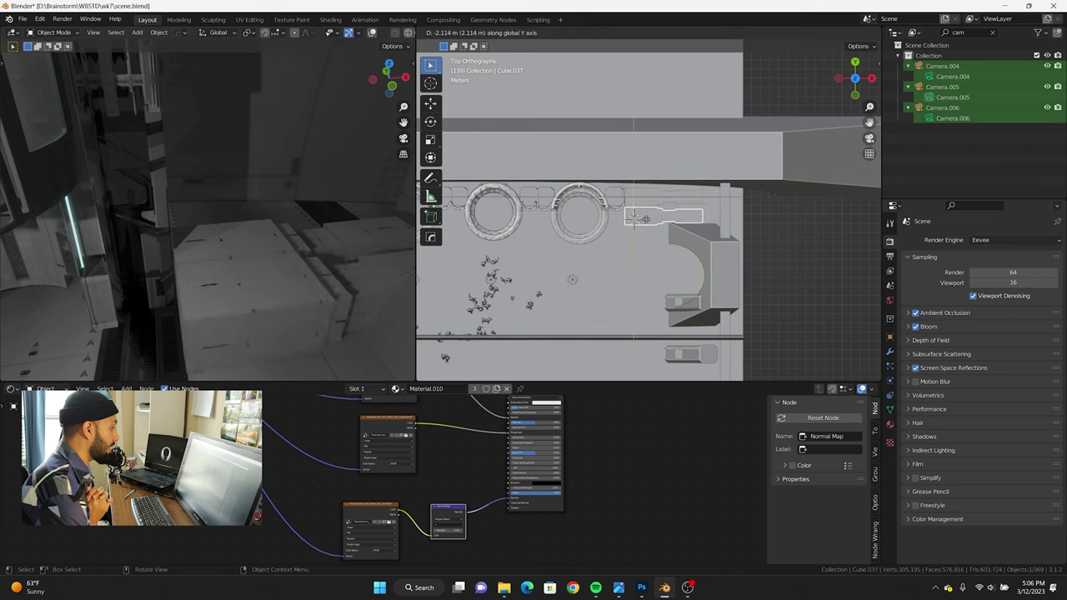
{"action": "key", "text": "s"}
{"action": "key", "text": "z"}
{"action": "left_click", "coordinate": [610, 239]}
{"action": "middle_click_drag", "start_coordinate": [610, 240], "coordinate": [615, 219]}
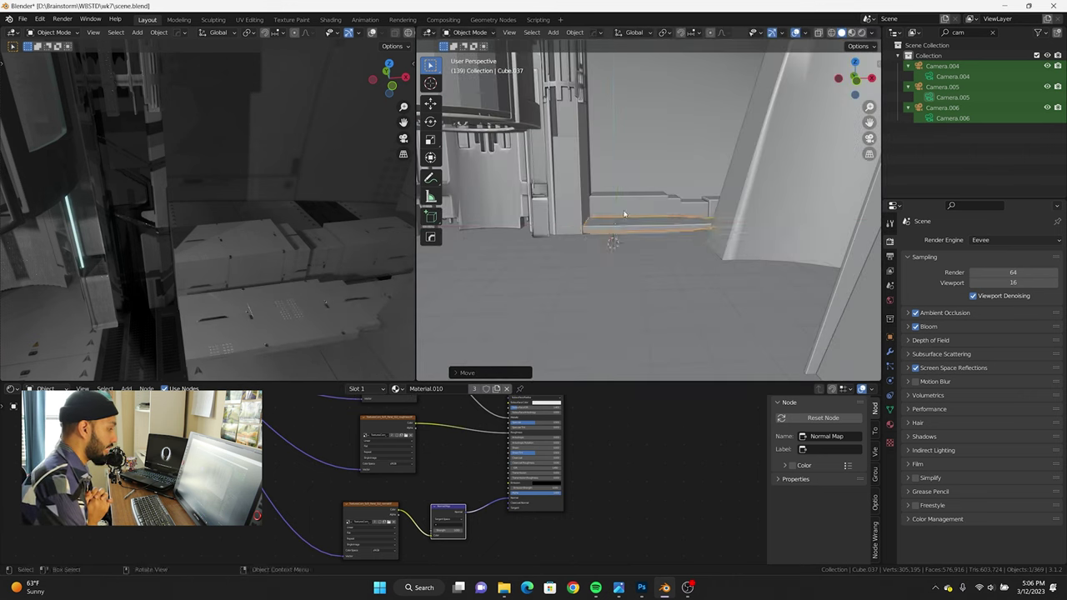
Step: Make the floor strip's material single-user and set its texture mapping scale to 1
{"action": "middle_click_drag", "start_coordinate": [270, 197], "coordinate": [325, 218]}
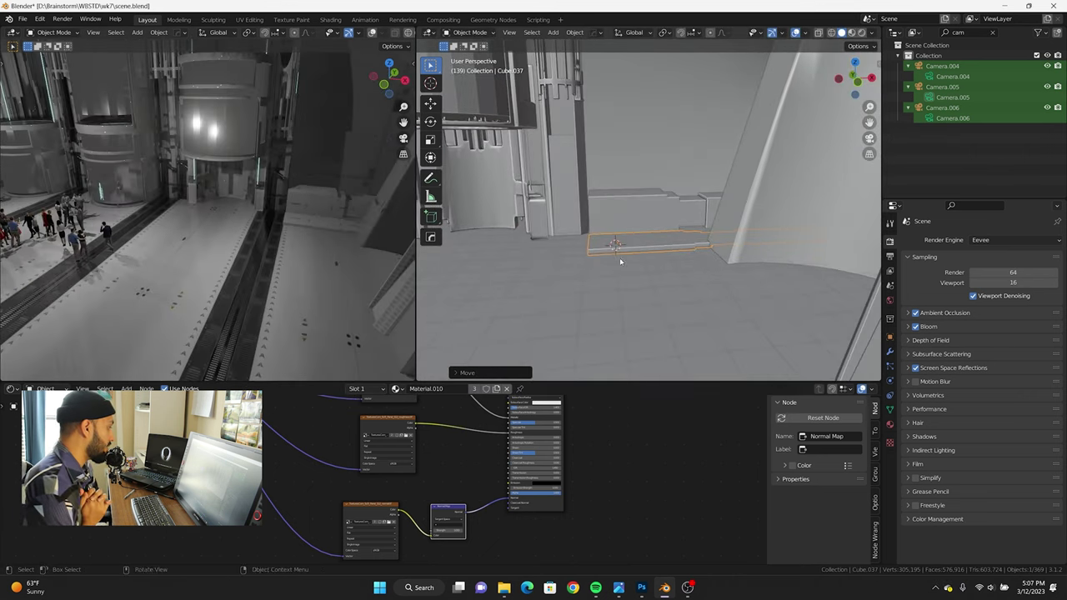
{"action": "left_click", "coordinate": [548, 290], "text": "shift"}
{"action": "left_click", "coordinate": [475, 389]}
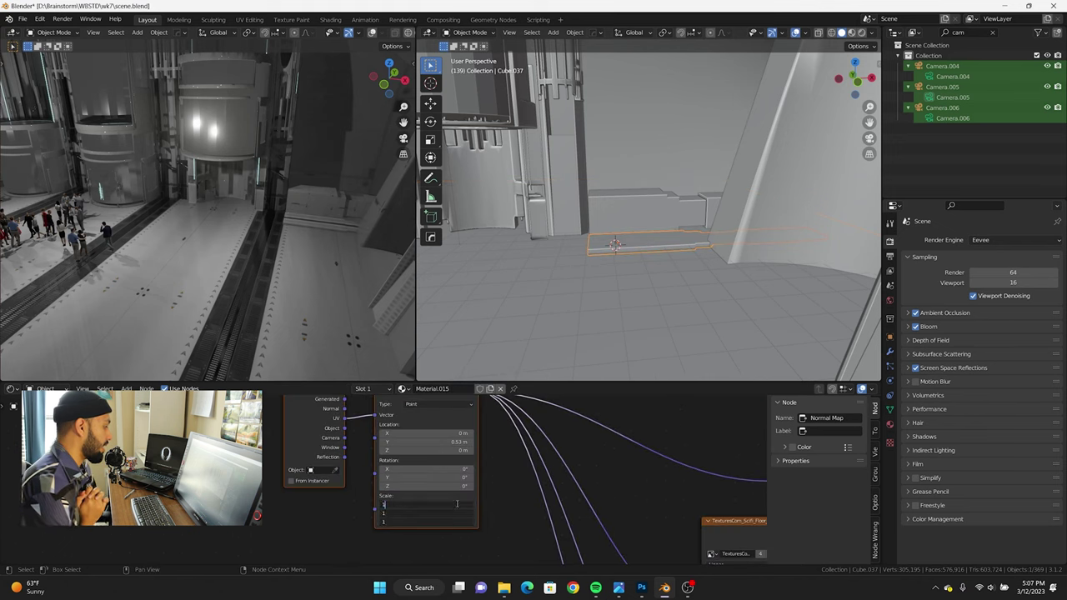
{"action": "key", "text": "Return"}
Step: Place a mirrored duplicate of the strip piece, moved along X
{"action": "key", "text": "KP_7"}
{"action": "key", "text": "shift+d"}
{"action": "key", "text": "ctrl+m"}
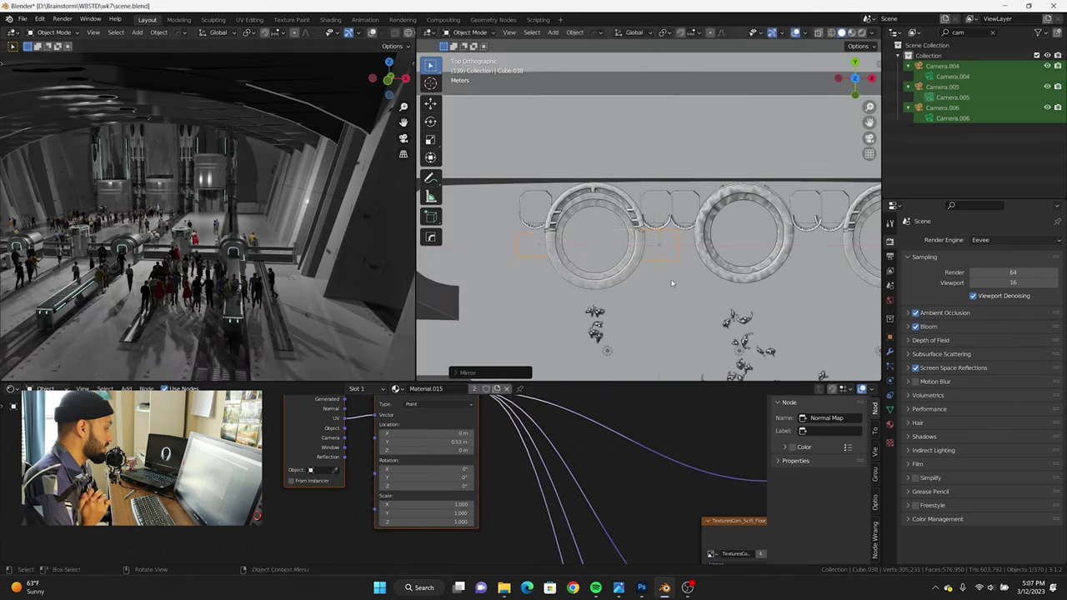
{"action": "scroll", "coordinate": [672, 284], "scroll_direction": "down", "scroll_amount": 3}
{"action": "key", "text": "KP_0"}
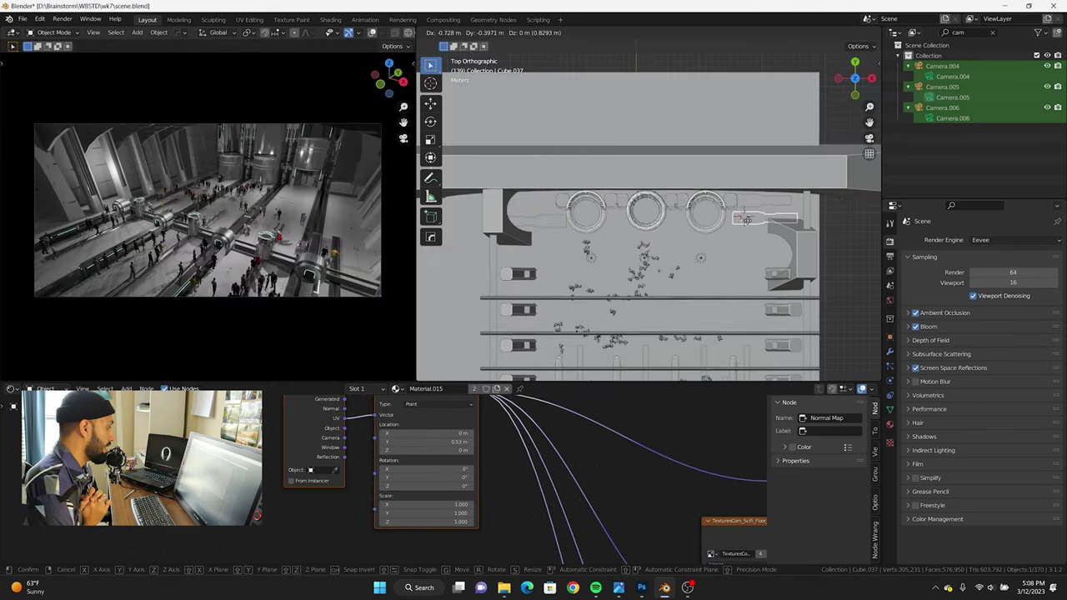
{"action": "key", "text": "x"}
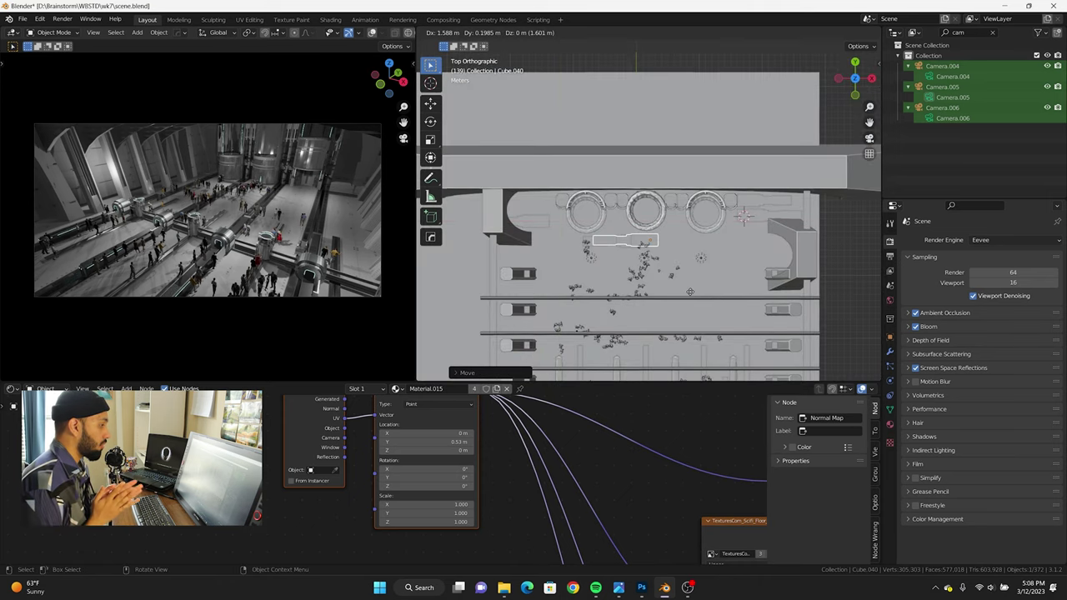
Step: Add another mirrored strip copy beneath the third elevator ring, rotated 90°
{"action": "key", "text": "shift+d"}
{"action": "key", "text": "ctrl+m"}
{"action": "key", "text": "x"}
{"action": "scroll", "coordinate": [644, 267], "scroll_direction": "up", "scroll_amount": 3}
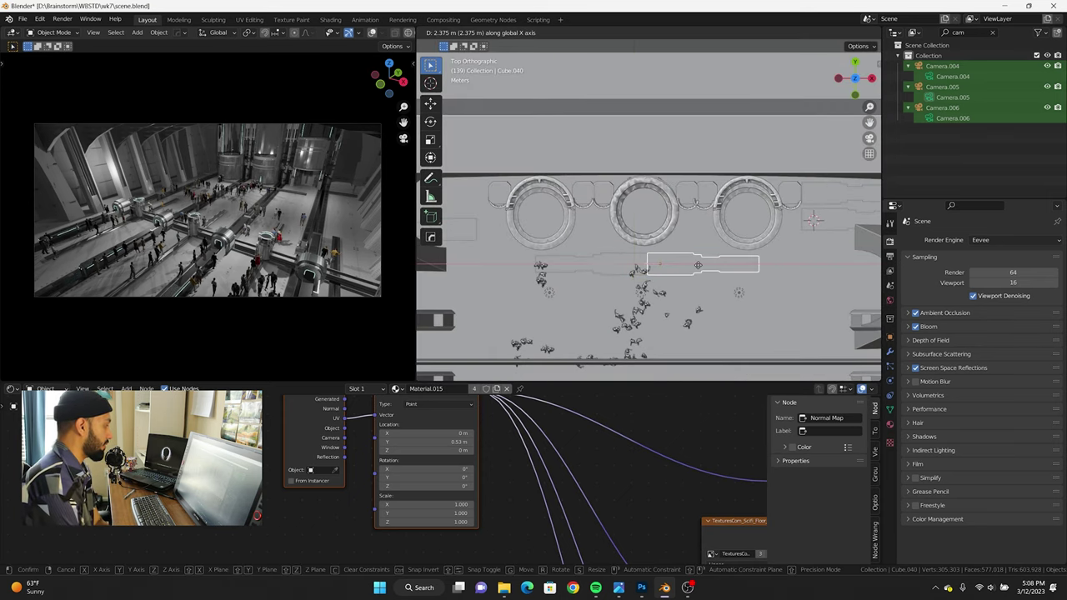
{"action": "left_click", "coordinate": [698, 265]}
{"action": "type", "text": "r90"}
{"action": "key", "text": "Return"}
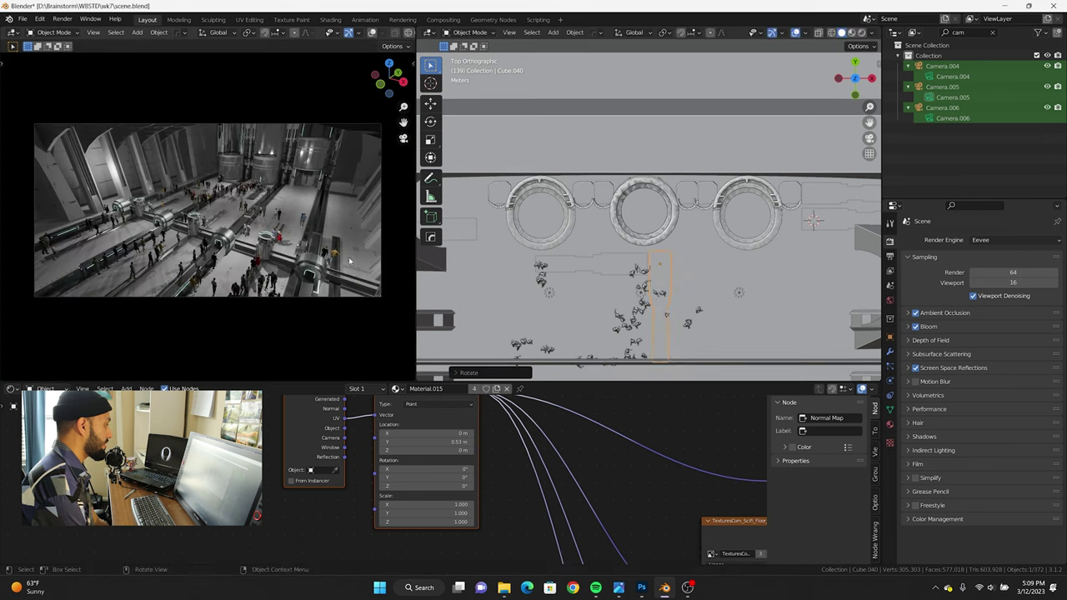
{"action": "key", "text": "KP_7"}
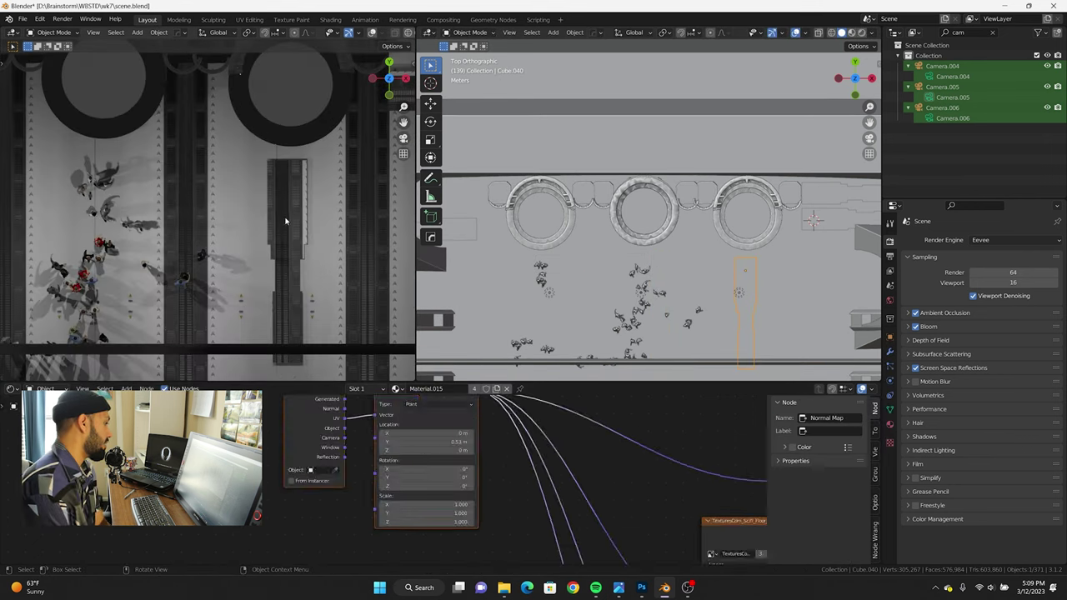
Step: Knife-cut a new edge line across the floor strip
{"action": "scroll", "coordinate": [721, 253], "scroll_direction": "up", "scroll_amount": 2}
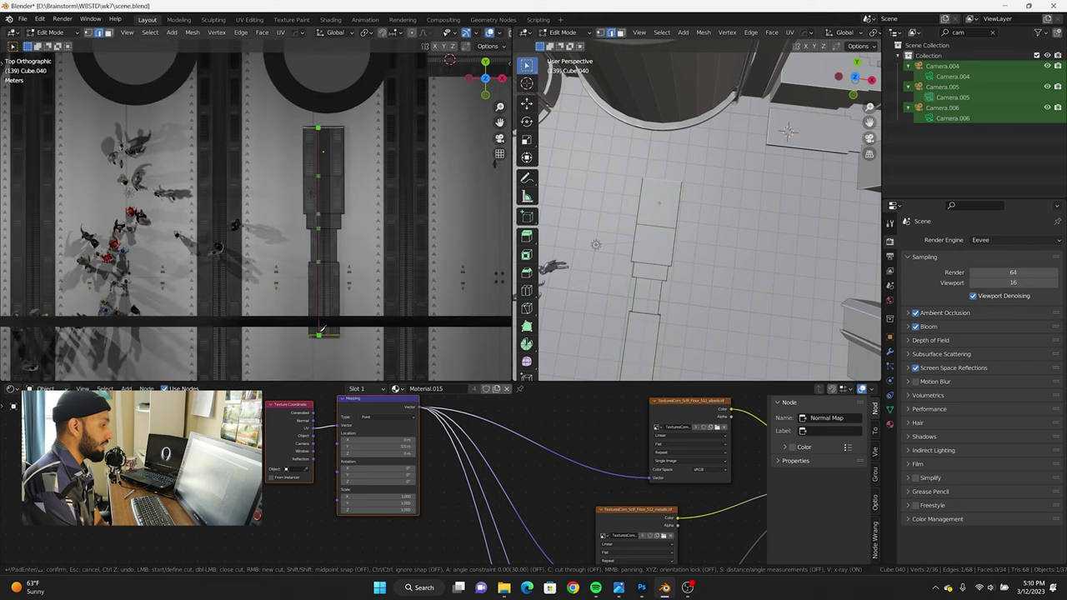
{"action": "scroll", "coordinate": [325, 180], "scroll_direction": "up", "scroll_amount": 3}
{"action": "scroll", "coordinate": [325, 180], "scroll_direction": "up", "scroll_amount": 2}
{"action": "key", "text": "k"}
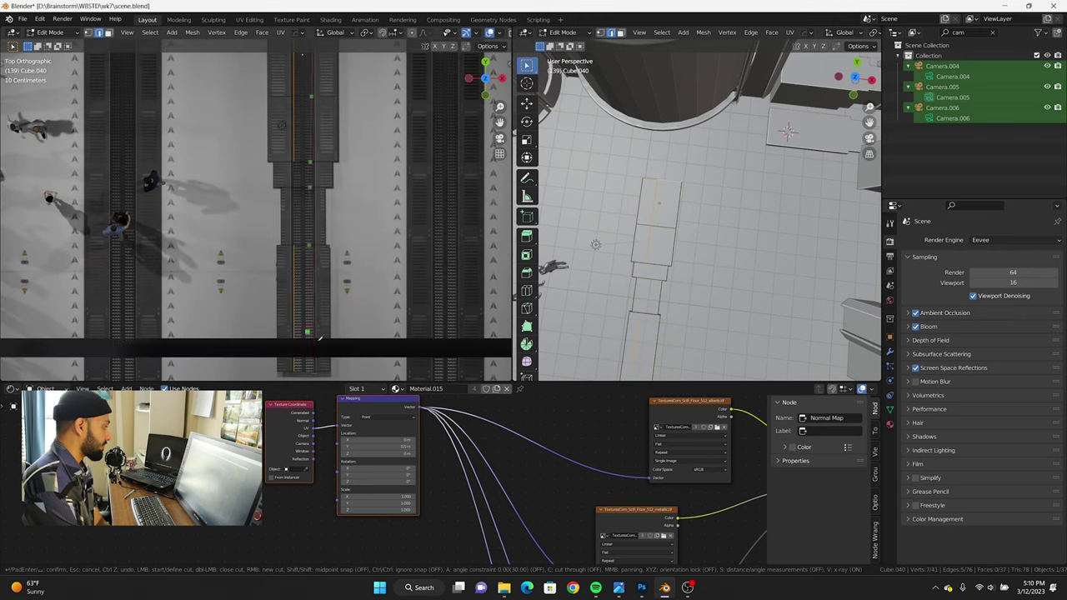
{"action": "scroll", "coordinate": [316, 219], "scroll_direction": "down", "scroll_amount": 3}
{"action": "middle_click_drag", "start_coordinate": [683, 233], "coordinate": [674, 188]}
{"action": "key", "text": "shift+d"}
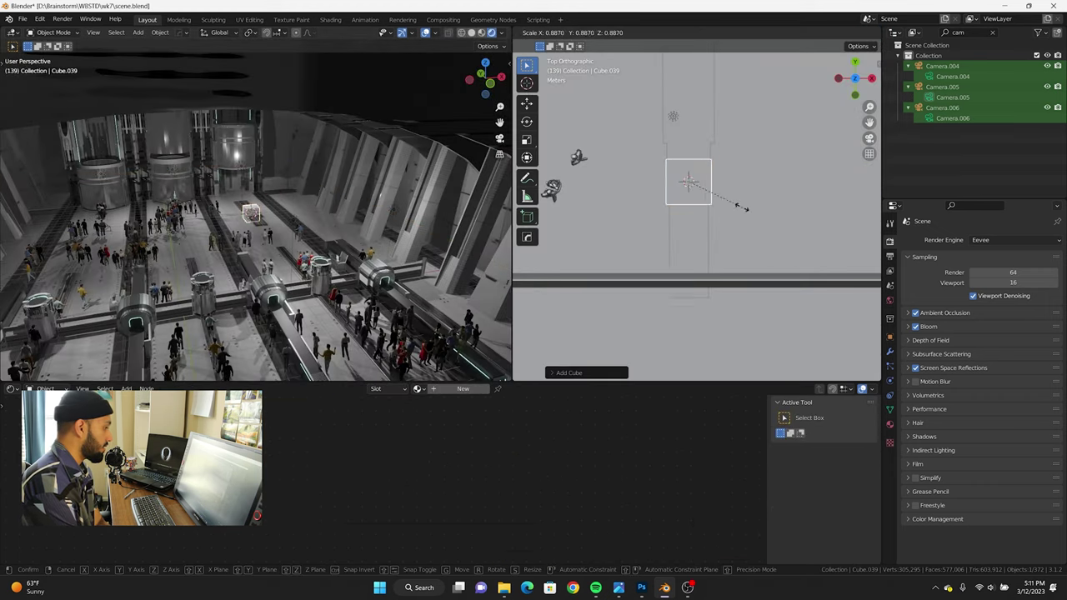
Step: Narrow the small cube along X and give it an Emission shader material
{"action": "scroll", "coordinate": [296, 271], "scroll_direction": "down", "scroll_amount": 5}
{"action": "key", "text": "s"}
{"action": "key", "text": "x"}
{"action": "left_click", "coordinate": [284, 144]}
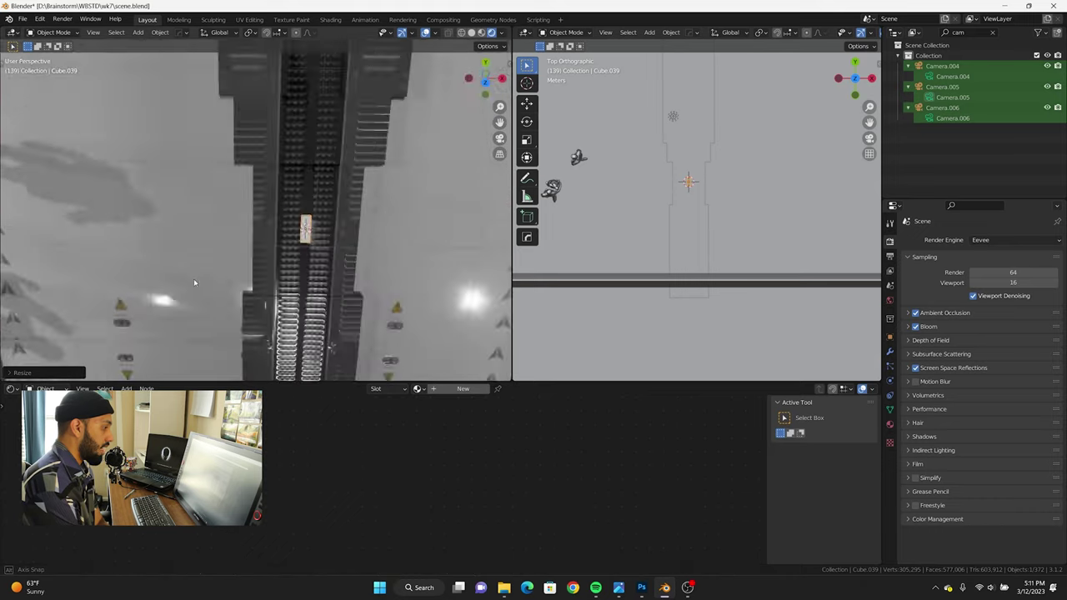
{"action": "mouse_move", "coordinate": [284, 144]}
{"action": "middle_mouse_down"}
{"action": "mouse_move", "coordinate": [267, 218]}
{"action": "mouse_move", "coordinate": [222, 252]}
{"action": "mouse_move", "coordinate": [250, 292]}
{"action": "middle_mouse_up"}
{"action": "left_click", "coordinate": [462, 389]}
{"action": "left_click_drag", "start_coordinate": [482, 448], "coordinate": [530, 433]}
Step: Slide the emission light along Y, checking it from above and through the camera
{"action": "middle_click_drag", "start_coordinate": [375, 333], "coordinate": [336, 325], "text": "alt"}
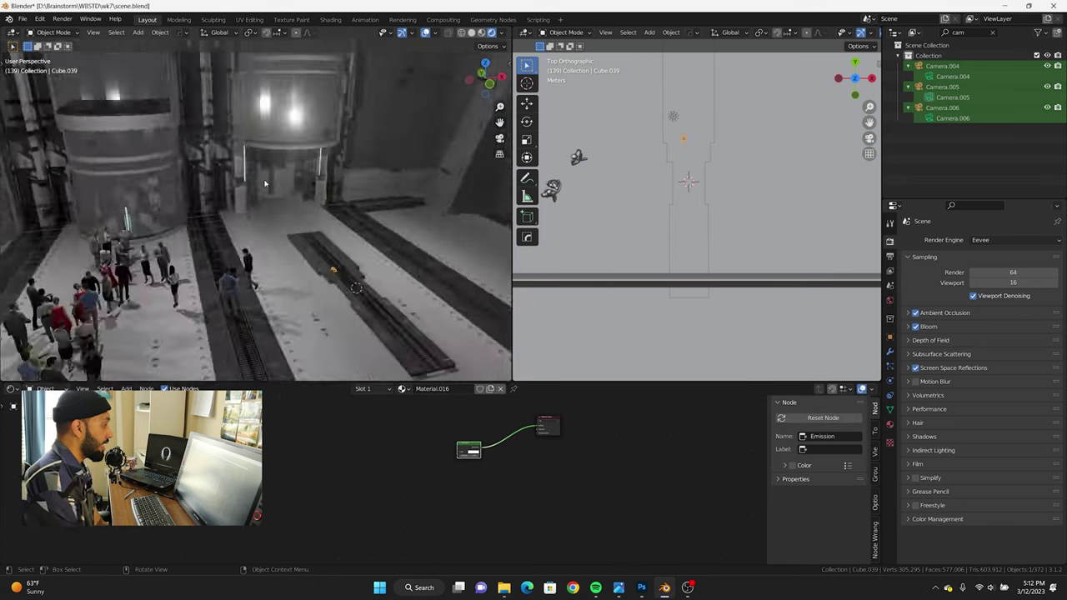
{"action": "key", "text": "KP_Divide"}
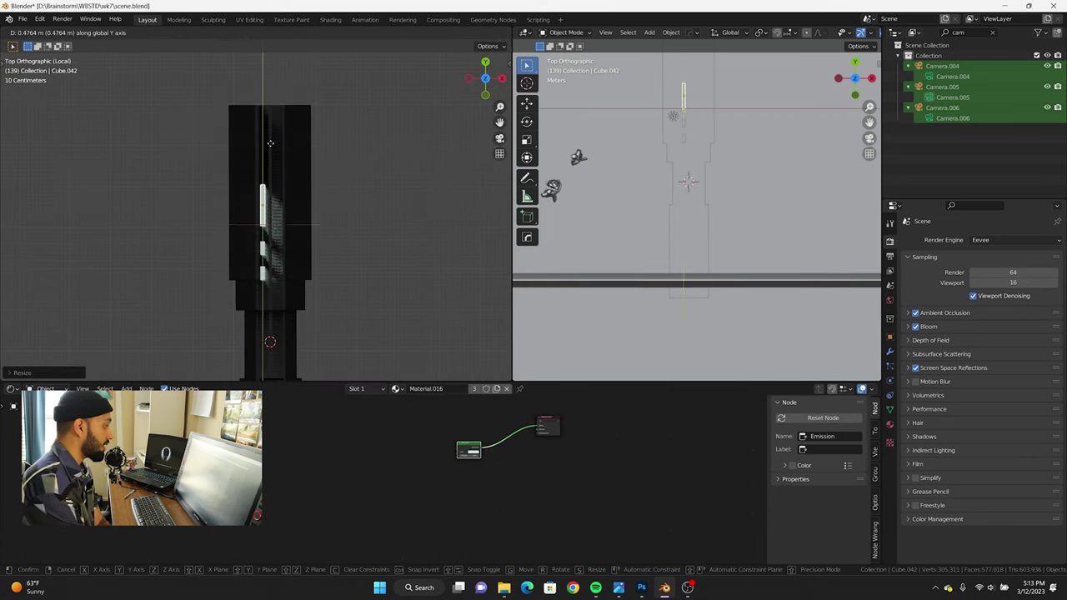
{"action": "key", "text": "Escape"}
{"action": "key", "text": "KP_Divide"}
{"action": "key", "text": "KP_7"}
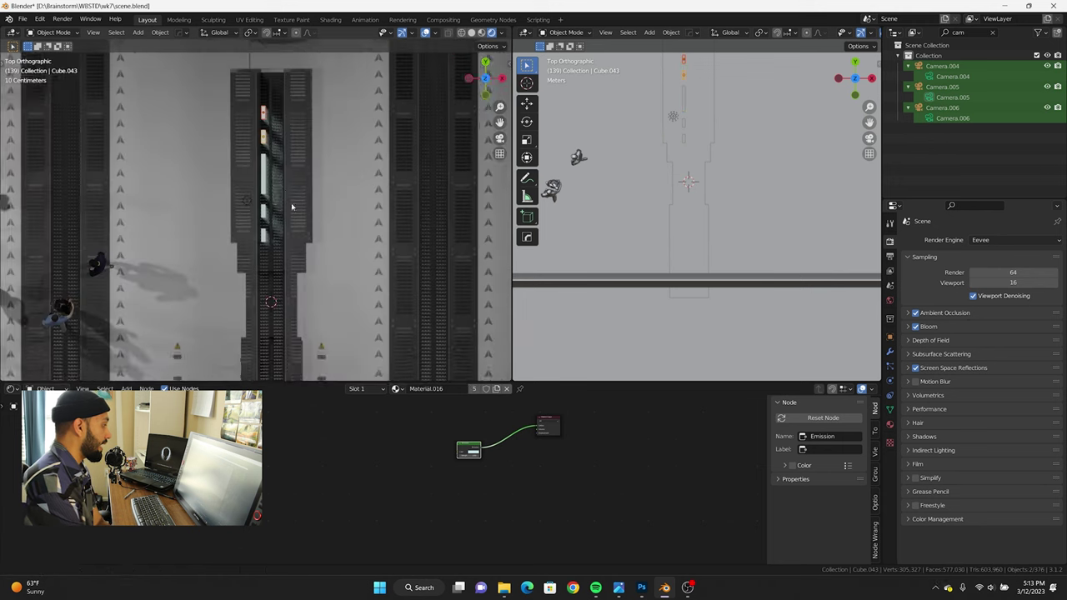
Step: Place linked duplicates of light Cube.039 along the central floor strip
{"action": "left_click", "coordinate": [292, 208]}
{"action": "left_click", "coordinate": [319, 224]}
{"action": "scroll", "coordinate": [352, 240], "scroll_direction": "up", "scroll_amount": 4}
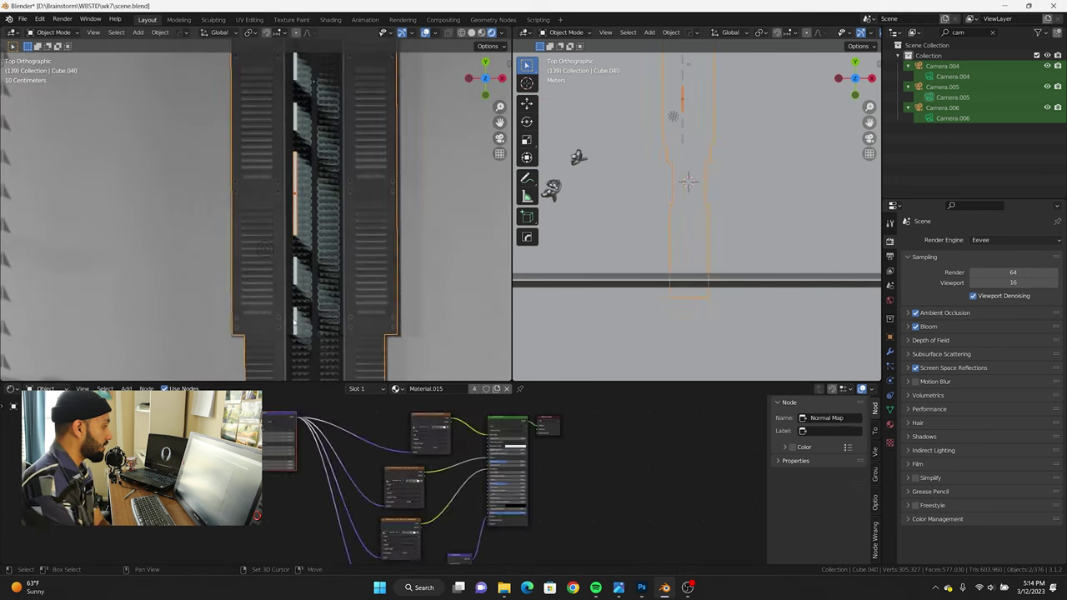
{"action": "scroll", "coordinate": [305, 293], "scroll_direction": "down", "scroll_amount": 3}
{"action": "left_click", "coordinate": [332, 286]}
{"action": "scroll", "coordinate": [320, 194], "scroll_direction": "down", "scroll_amount": 2}
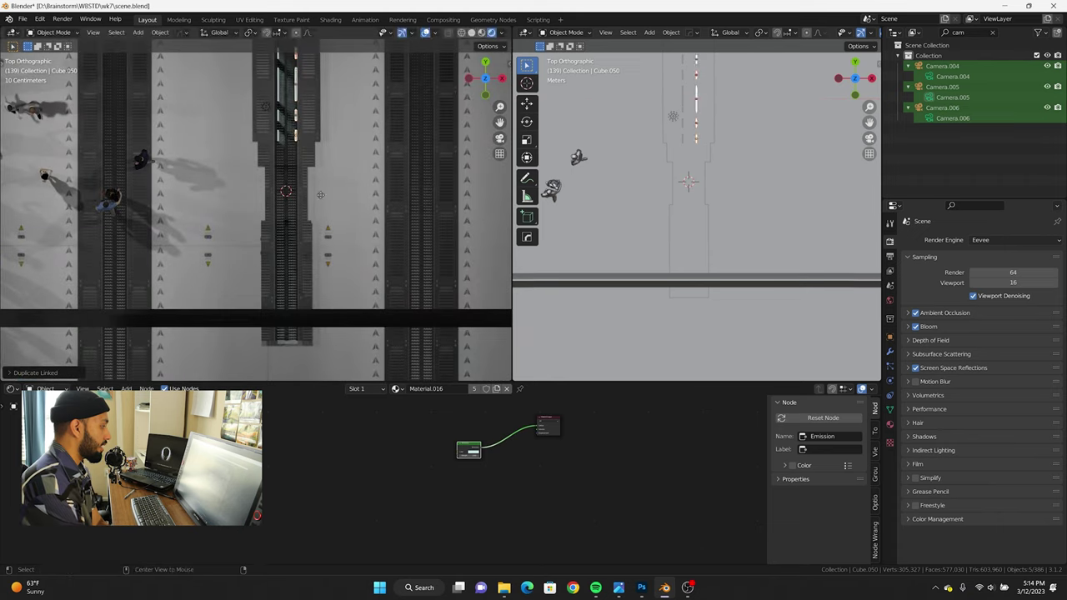
{"action": "key", "text": "Escape"}
{"action": "key", "text": "KP_0"}
{"action": "key", "text": "KP_7"}
{"action": "left_click", "coordinate": [337, 286]}
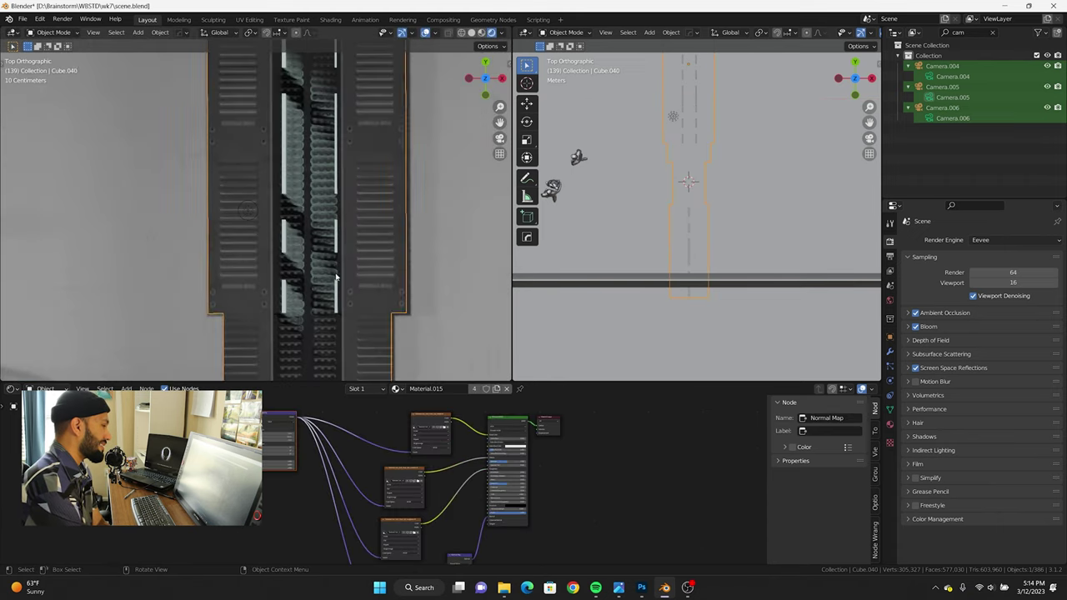
Step: Make a linked copy of the floor strip and slide it along Y
{"action": "key", "text": "KP_0"}
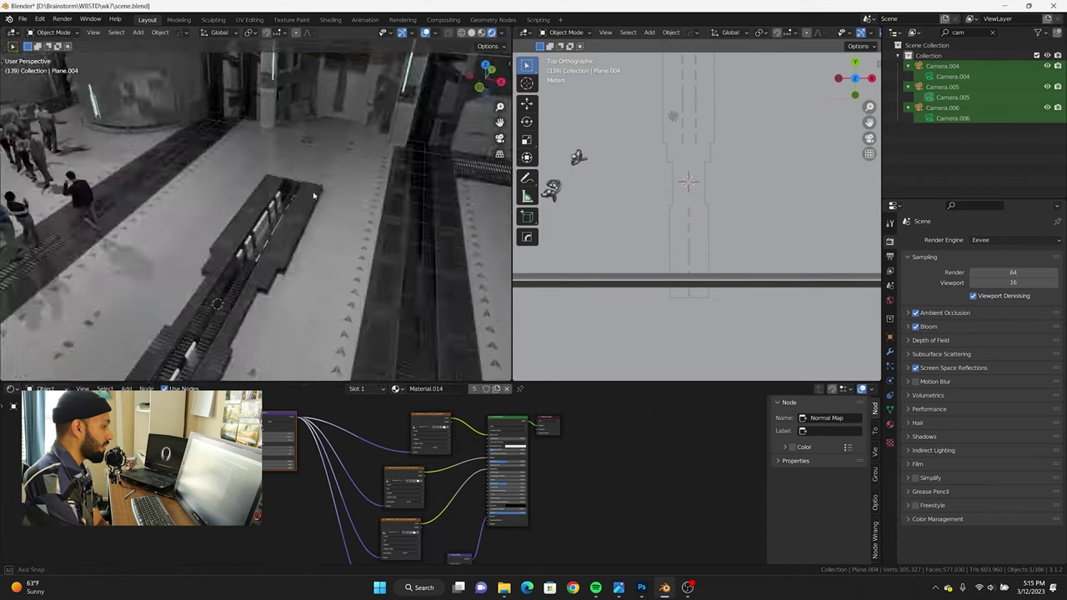
{"action": "key", "text": "KP_7"}
{"action": "key", "text": "alt+d"}
{"action": "key", "text": "y"}
Step: Select the escalator strip pieces and move them to a new position along X and Y
{"action": "middle_click_drag", "start_coordinate": [307, 246], "coordinate": [207, 246]}
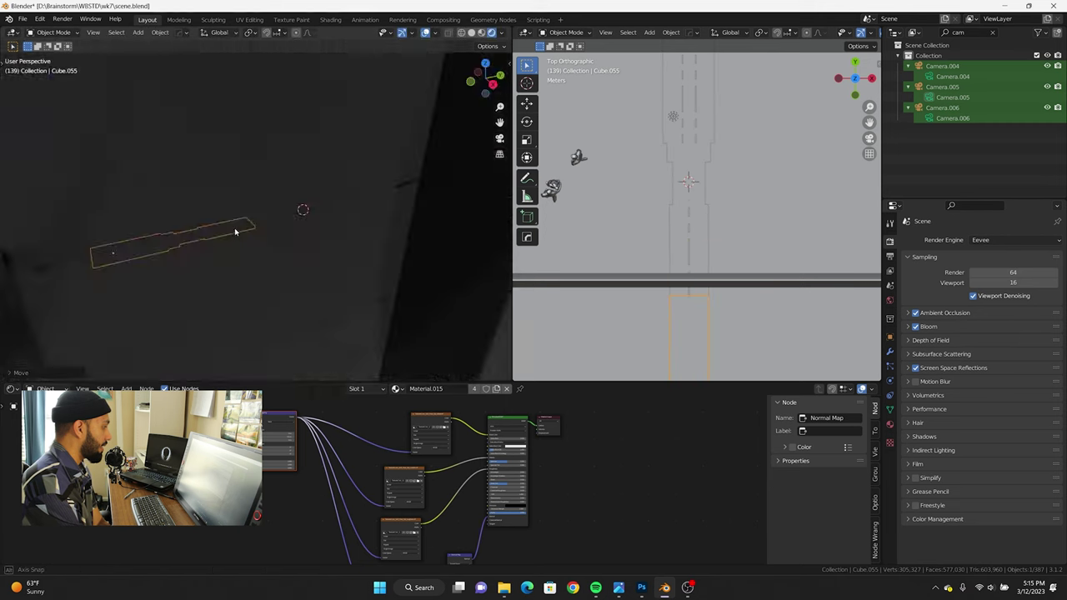
{"action": "left_click_drag", "start_coordinate": [207, 246], "coordinate": [472, 329]}
{"action": "key", "text": "KP_7"}
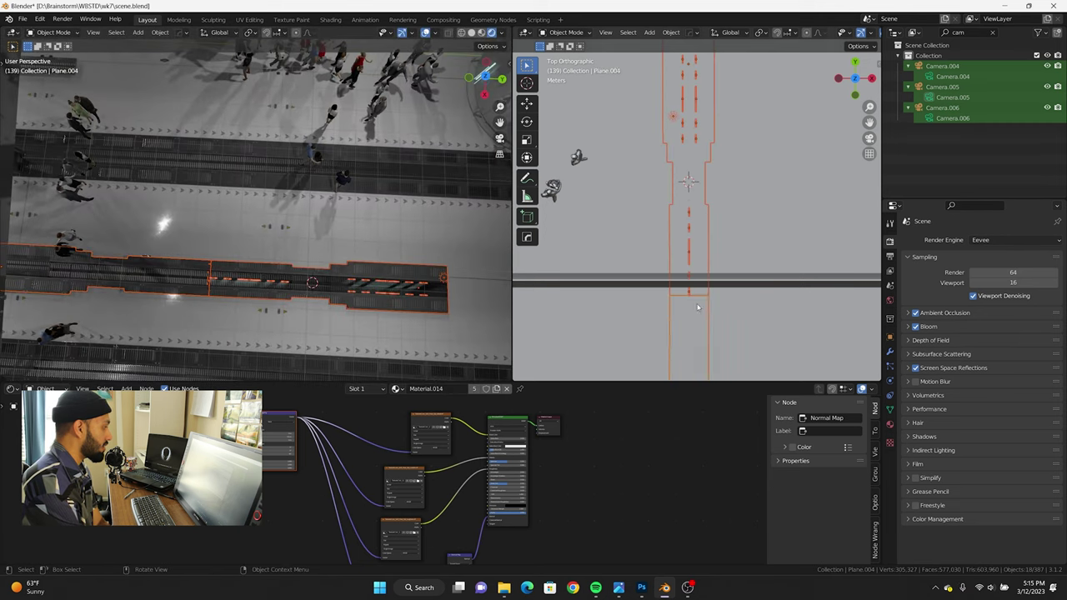
{"action": "key", "text": "g"}
{"action": "key", "text": "x"}
{"action": "scroll", "coordinate": [285, 246], "scroll_direction": "up", "scroll_amount": 5}
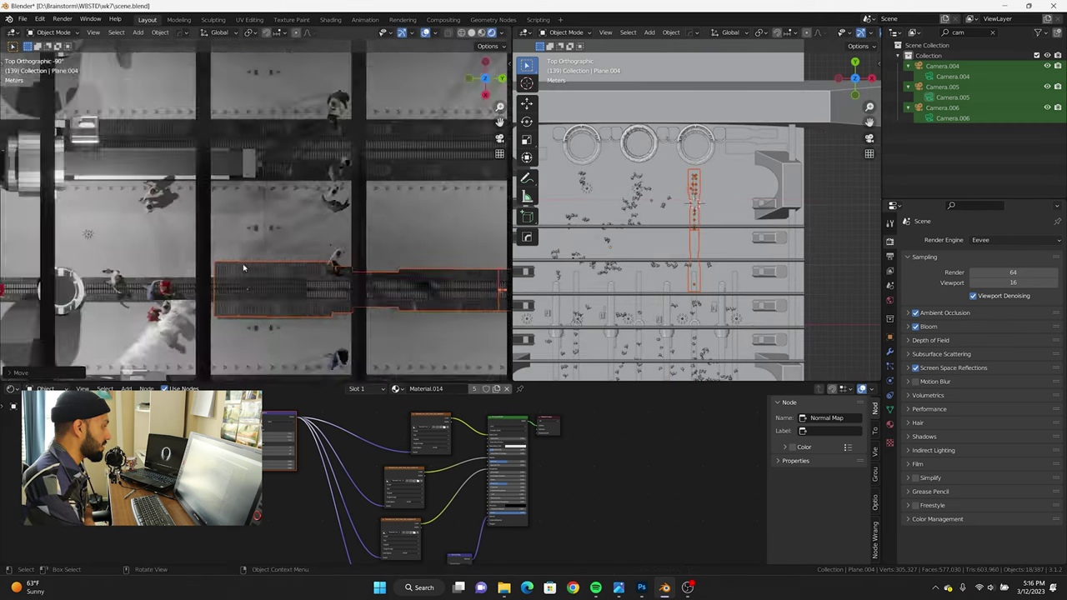
{"action": "key", "text": "y"}
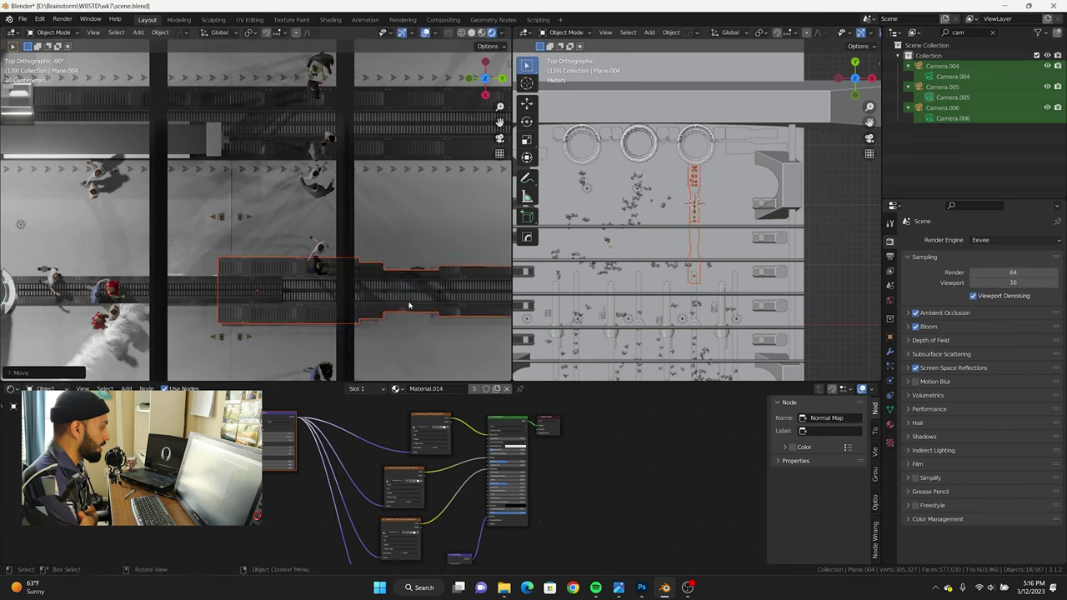
{"action": "left_click", "coordinate": [392, 296]}
{"action": "key", "text": "h"}
{"action": "key", "text": "KP_0"}
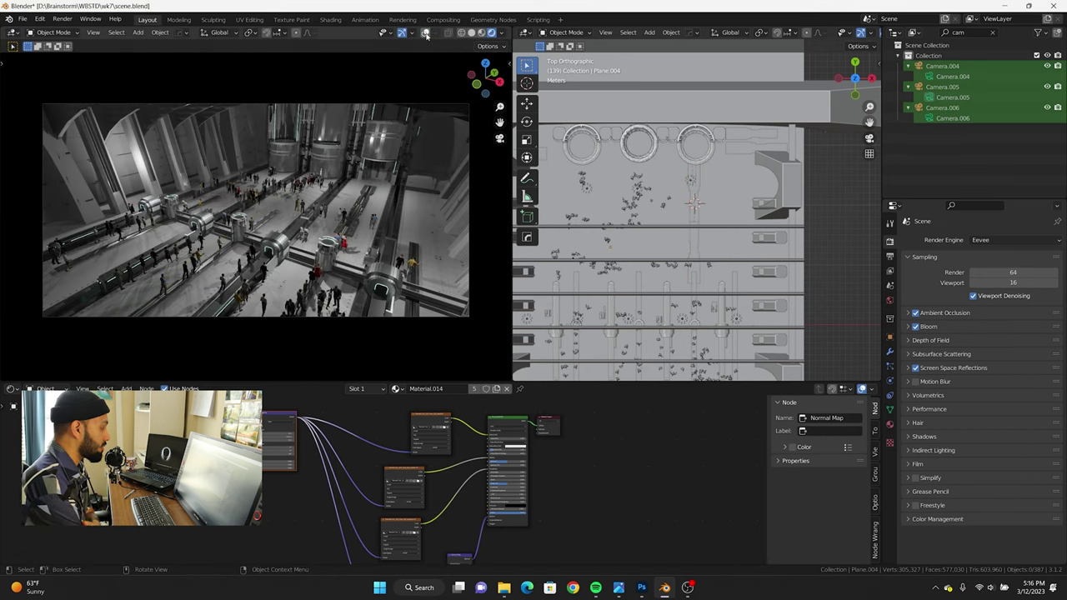
Step: Apply the strip's location and bevel its corner edges
{"action": "key", "text": "KP_Decimal"}
{"action": "key", "text": "ctrl+a"}
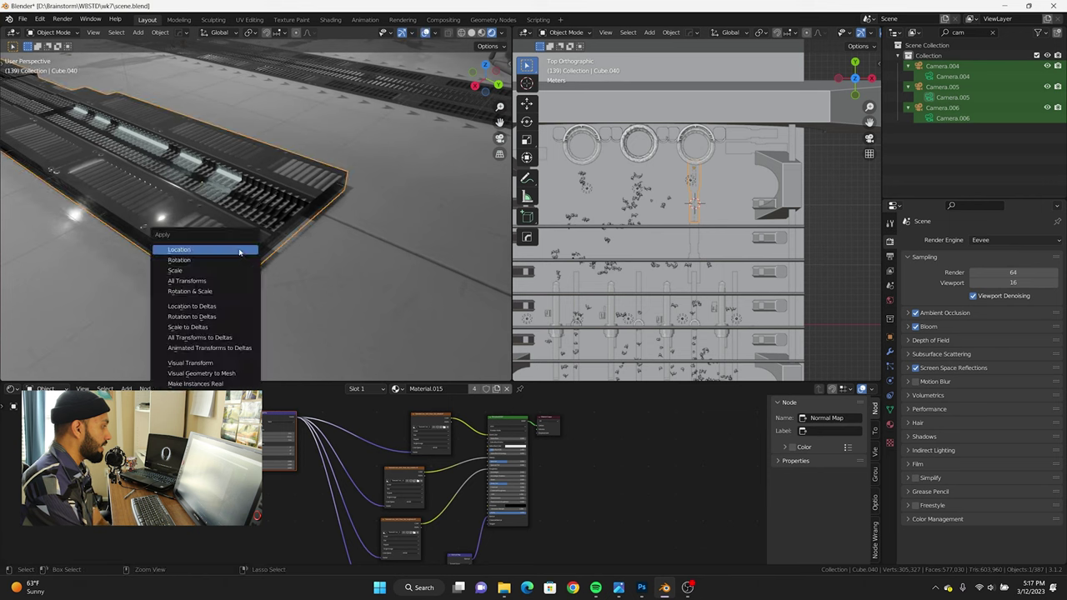
{"action": "left_click", "coordinate": [238, 248]}
{"action": "key", "text": "Tab"}
{"action": "key", "text": "ctrl+b"}
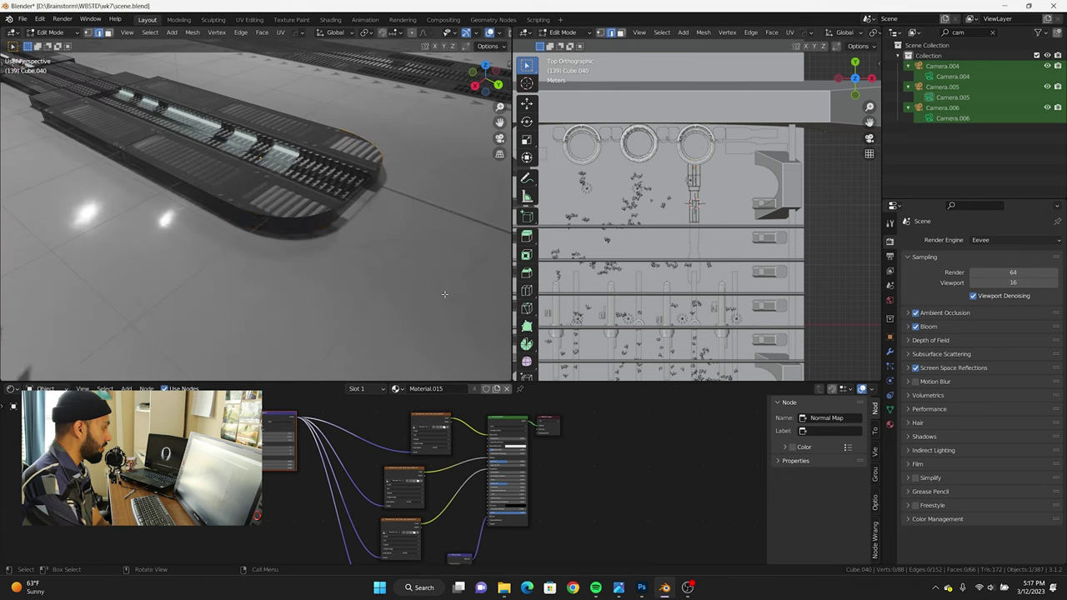
{"action": "key", "text": "Tab"}
Step: Delete the cylinder at the third elevator ring
{"action": "middle_click_drag", "start_coordinate": [445, 293], "coordinate": [314, 241]}
{"action": "left_click", "coordinate": [327, 140]}
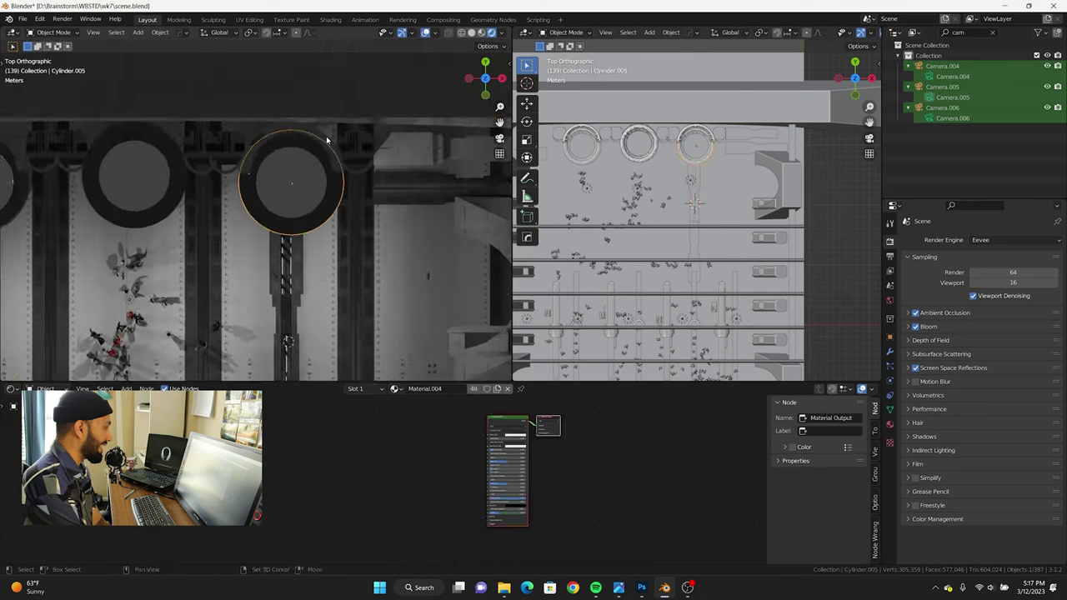
{"action": "key", "text": "KP_1"}
{"action": "key", "text": "Delete"}
{"action": "scroll", "coordinate": [681, 313], "scroll_direction": "up", "scroll_amount": 2}
{"action": "scroll", "coordinate": [682, 313], "scroll_direction": "up", "scroll_amount": 2}
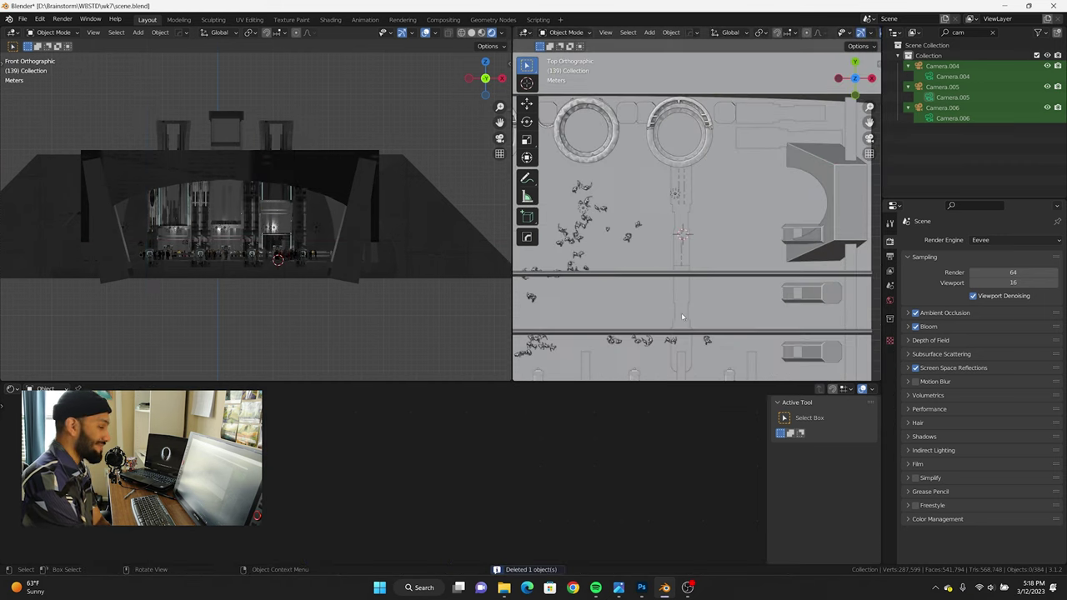
{"action": "scroll", "coordinate": [681, 313], "scroll_direction": "down", "scroll_amount": 3}
Step: Add a linked copy of escalator strip Plane.004 and view the station through the scene camera
{"action": "left_click", "coordinate": [689, 225]}
{"action": "key", "text": "KP_7"}
{"action": "key", "text": "KP_Decimal"}
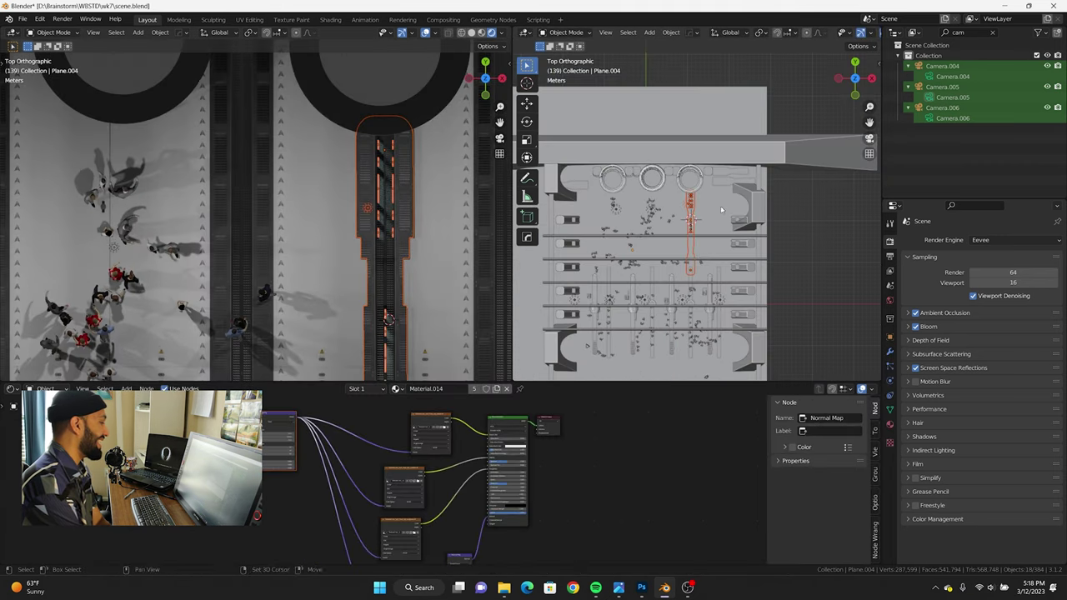
{"action": "key", "text": "alt+d"}
{"action": "left_click", "coordinate": [676, 210]}
{"action": "scroll", "coordinate": [676, 210], "scroll_direction": "up", "scroll_amount": 5}
{"action": "scroll", "coordinate": [676, 211], "scroll_direction": "down", "scroll_amount": 4}
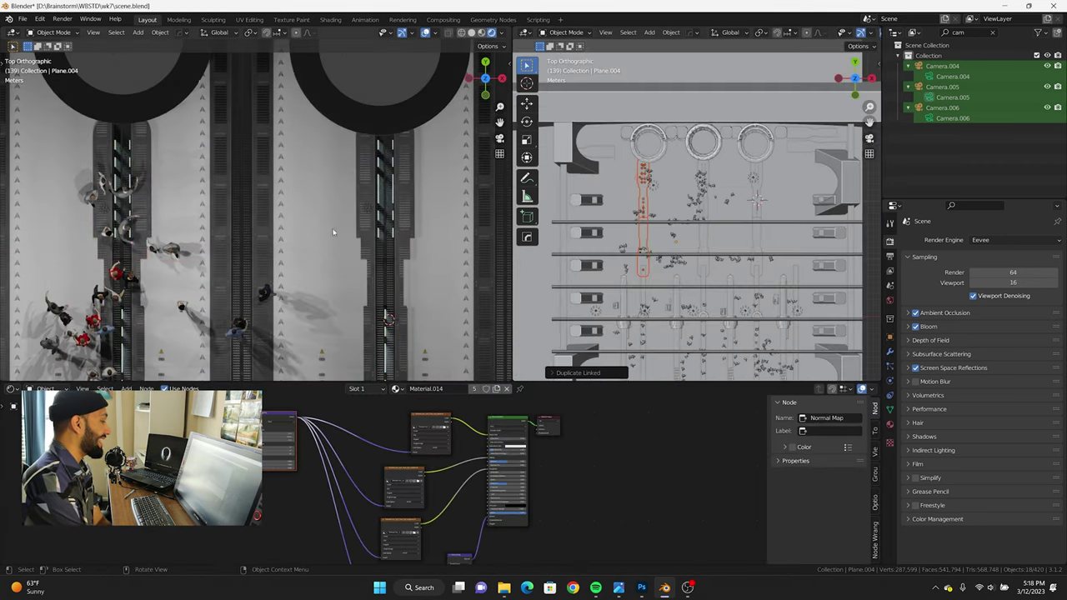
{"action": "key", "text": "KP_0"}
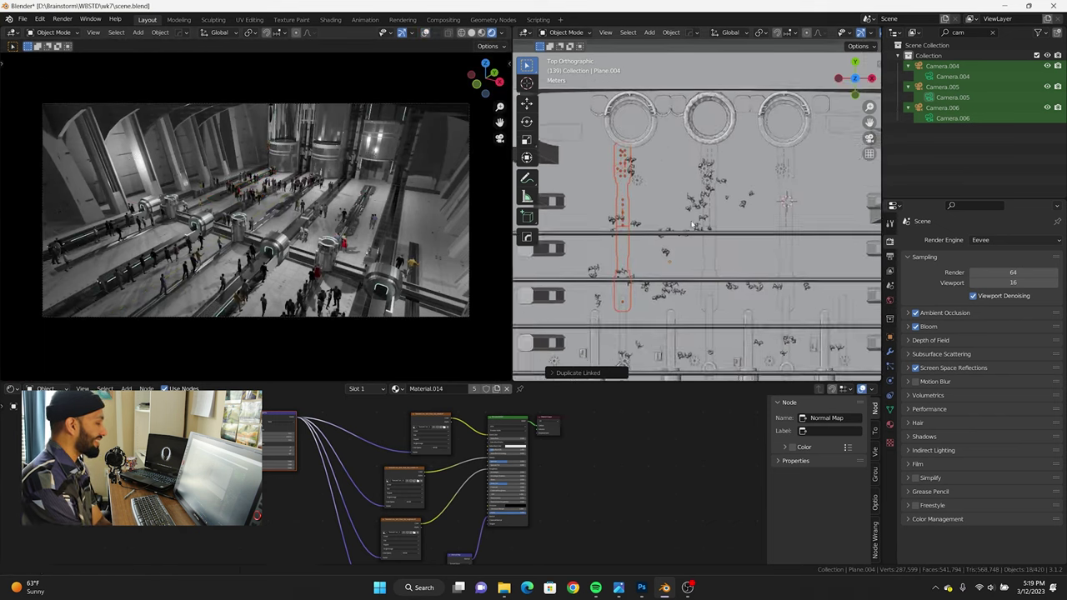
{"action": "scroll", "coordinate": [667, 225], "scroll_direction": "up", "scroll_amount": 2}
Step: Add an area light to the station with 1000 W power
{"action": "left_click", "coordinate": [665, 200]}
{"action": "middle_click_drag", "start_coordinate": [668, 231], "coordinate": [717, 218]}
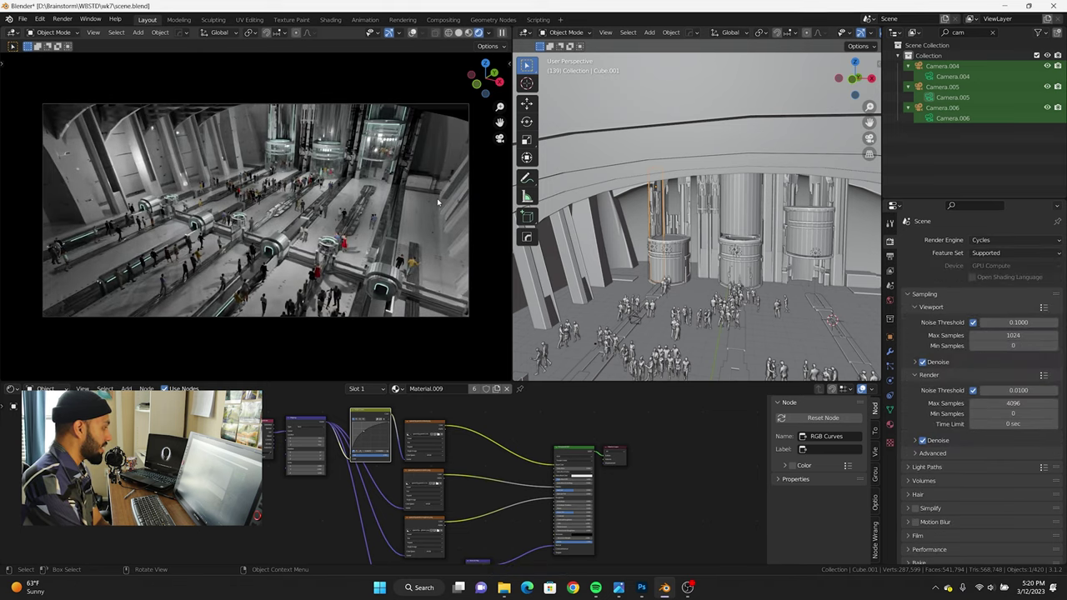
{"action": "key", "text": "alt+a"}
{"action": "middle_click_drag", "start_coordinate": [658, 250], "coordinate": [684, 201]}
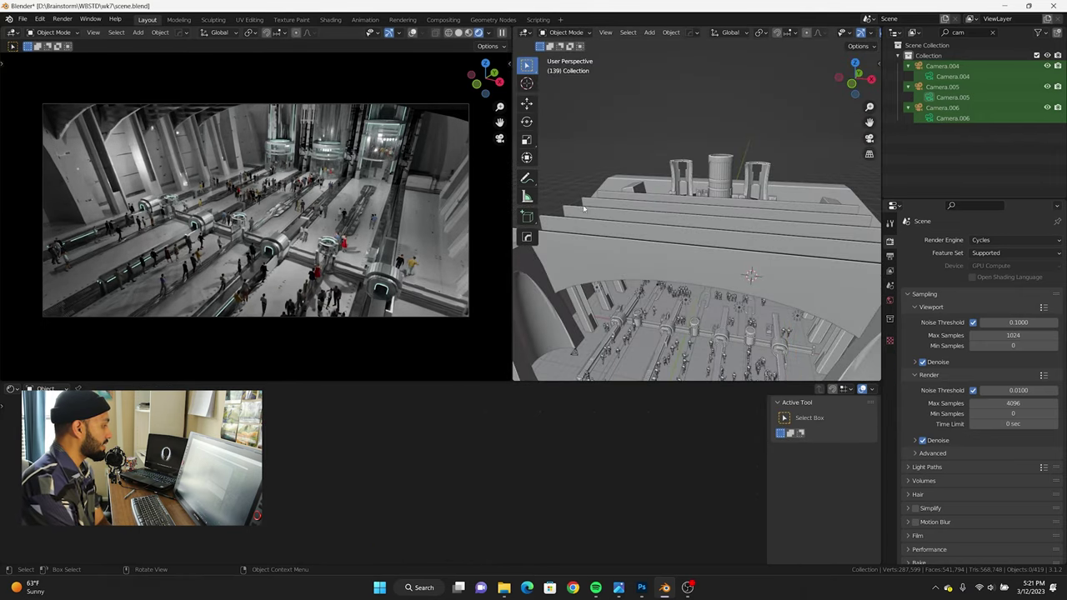
{"action": "key", "text": "shift+a"}
{"action": "left_click", "coordinate": [767, 250]}
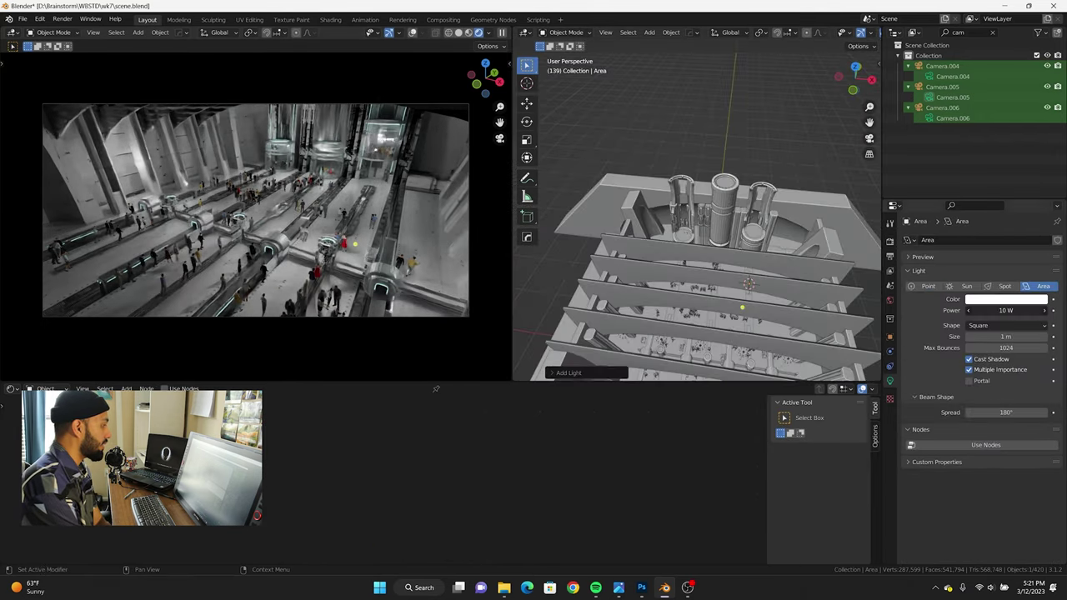
{"action": "key", "text": "KP_7"}
Step: Move the area light into place along Y, checking it from side, front and top views
{"action": "key", "text": "g"}
{"action": "middle_click_drag", "start_coordinate": [658, 251], "coordinate": [667, 206]}
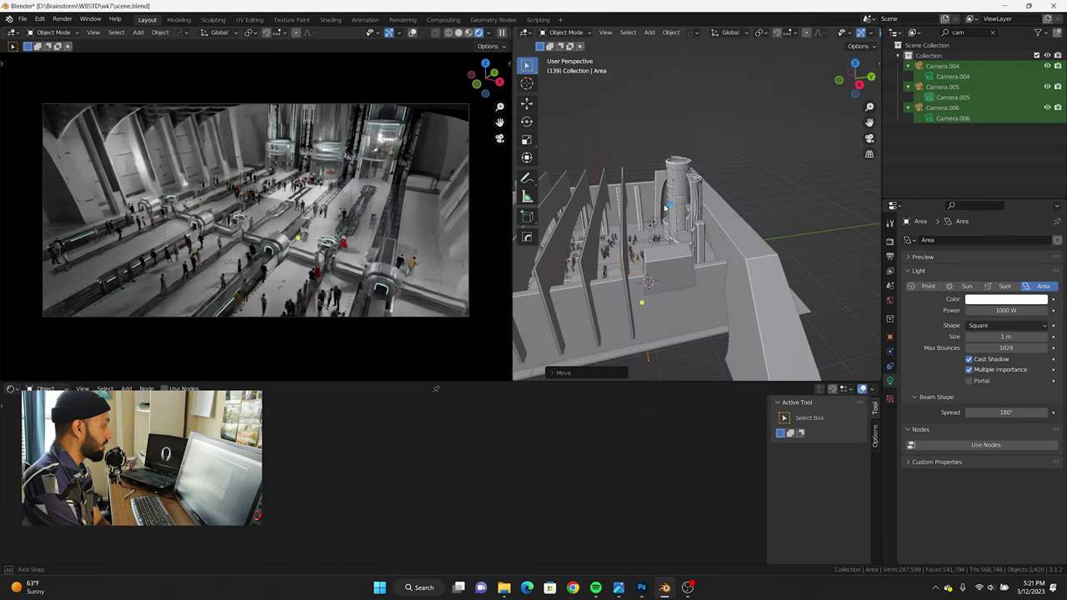
{"action": "key", "text": "KP_1"}
{"action": "key", "text": "KP_3"}
{"action": "key", "text": "KP_7"}
{"action": "key", "text": "g"}
{"action": "key", "text": "y"}
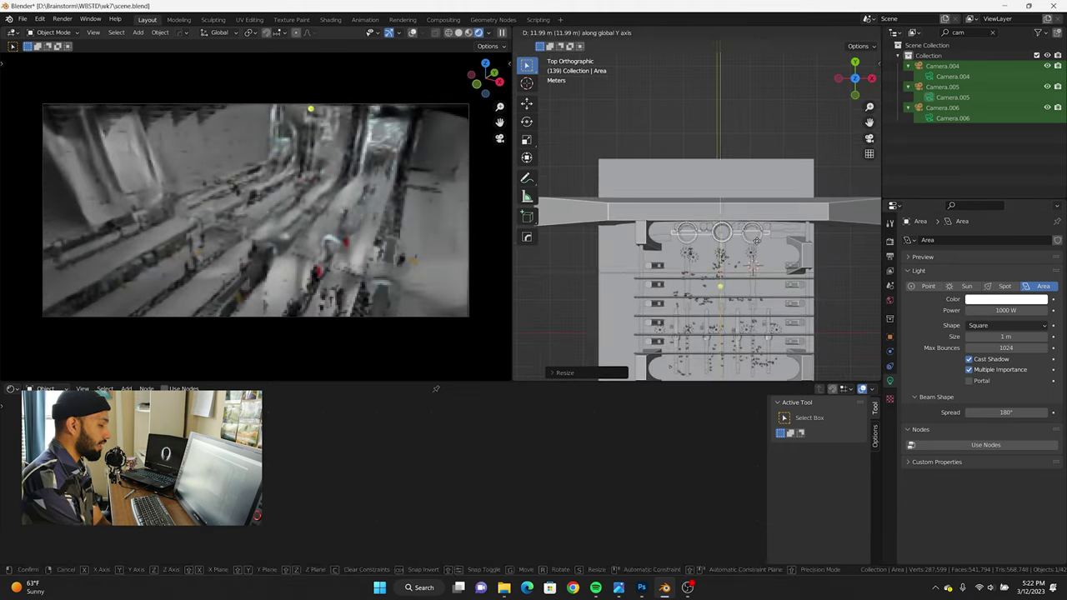
{"action": "key", "text": "Return"}
Step: Insert a ColorRamp node into the escalator strip's Material.014 node graph
{"action": "left_click", "coordinate": [709, 179]}
{"action": "left_click_drag", "start_coordinate": [508, 457], "coordinate": [433, 448]}
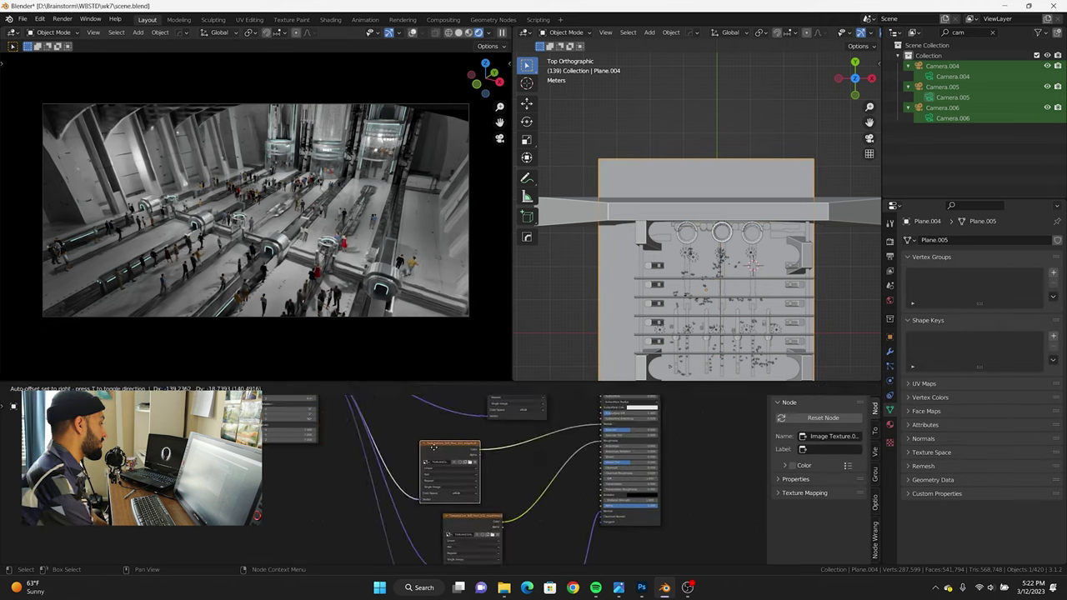
{"action": "key", "text": "shift+a"}
{"action": "left_click", "coordinate": [576, 501]}
{"action": "left_click", "coordinate": [512, 488]}
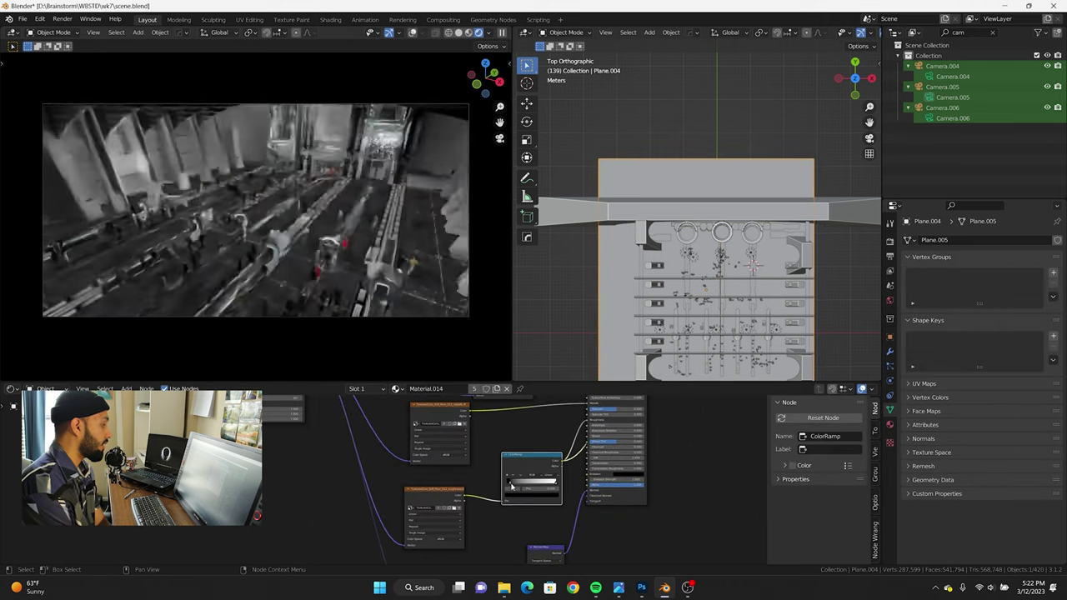
{"action": "left_click", "coordinate": [642, 450]}
{"action": "middle_click_drag", "start_coordinate": [650, 446], "coordinate": [638, 478]}
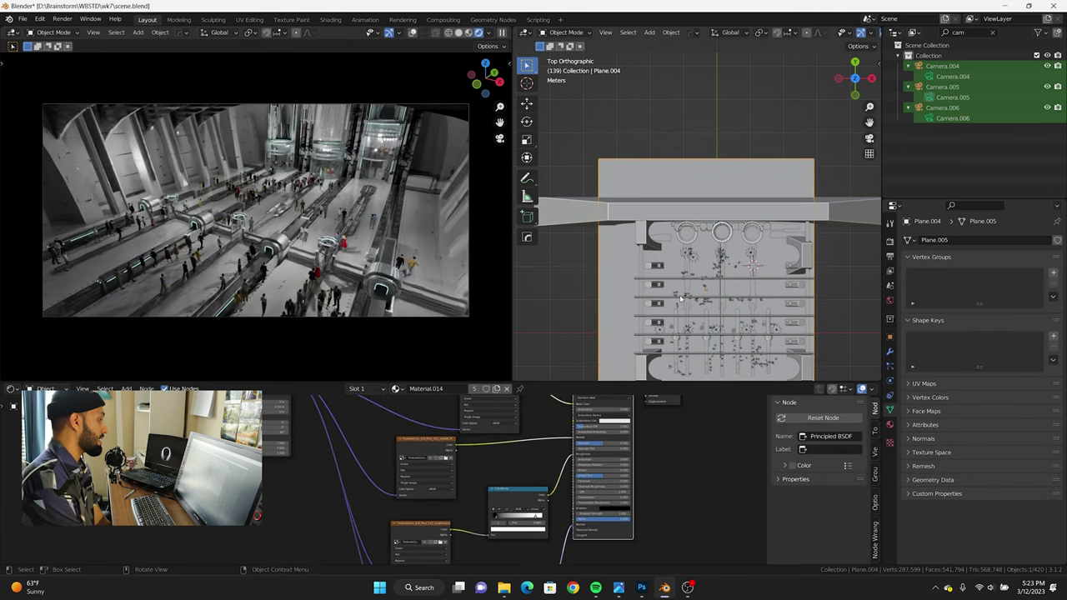
{"action": "middle_click_drag", "start_coordinate": [681, 297], "coordinate": [709, 250]}
{"action": "left_click", "coordinate": [641, 240]}
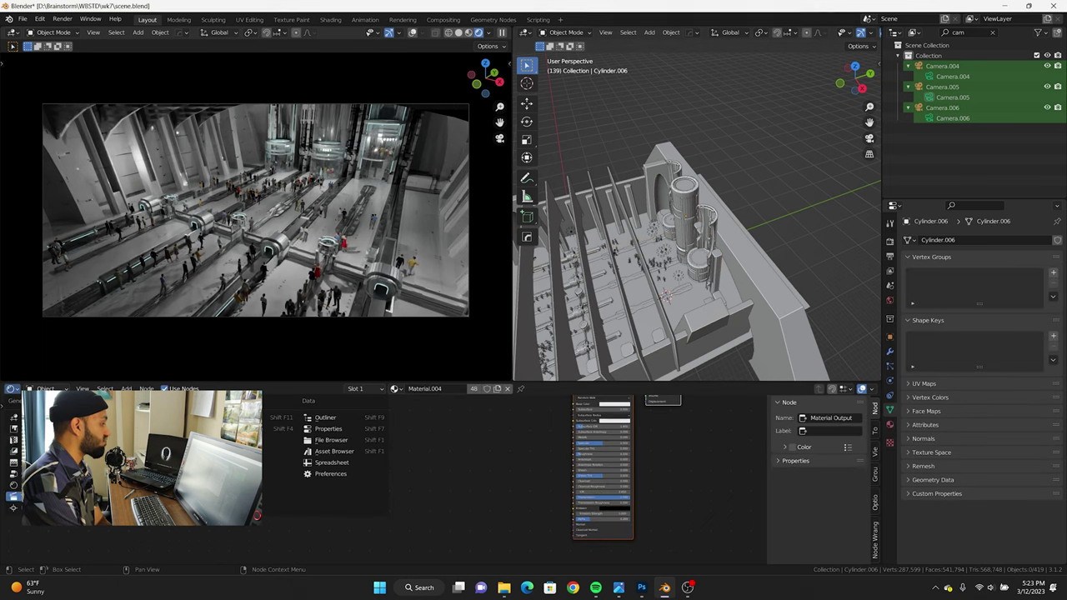
Step: Drag Cube.033 and tray assets from the Asset Browser onto the station floor near the figures
{"action": "left_click", "coordinate": [334, 451]}
{"action": "scroll", "coordinate": [708, 250], "scroll_direction": "up", "scroll_amount": 5}
{"action": "mouse_move", "coordinate": [708, 250]}
{"action": "middle_mouse_down"}
{"action": "mouse_move", "coordinate": [737, 255]}
{"action": "mouse_move", "coordinate": [709, 242]}
{"action": "middle_mouse_up"}
{"action": "left_click_drag", "start_coordinate": [316, 425], "coordinate": [582, 300]}
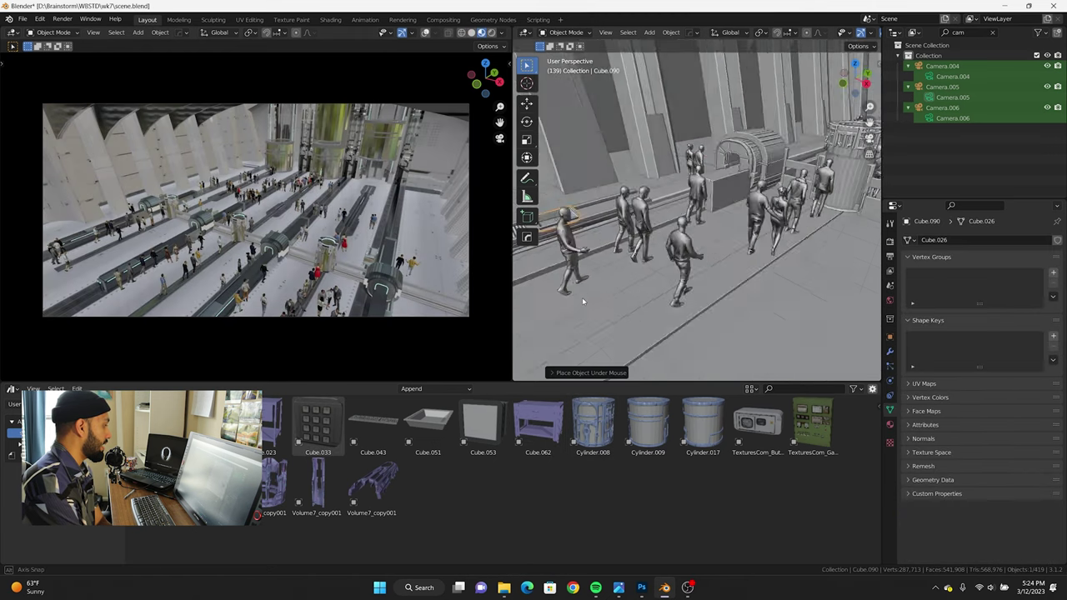
{"action": "left_click_drag", "start_coordinate": [428, 425], "coordinate": [688, 225]}
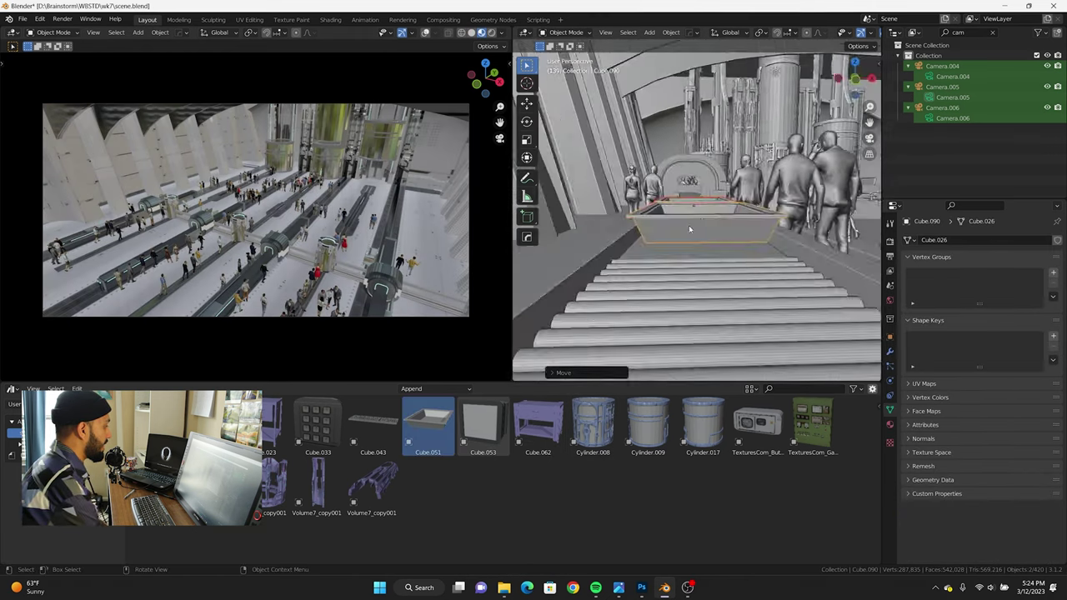
{"action": "middle_click_drag", "start_coordinate": [689, 225], "coordinate": [692, 242]}
{"action": "left_click_drag", "start_coordinate": [428, 425], "coordinate": [686, 239]}
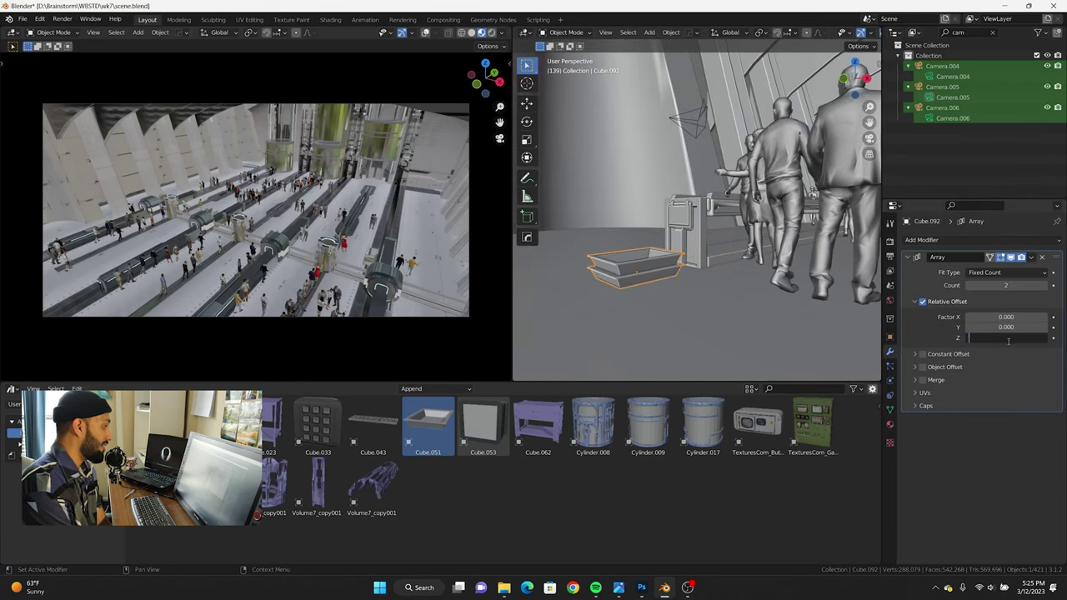
Step: Try a vertical duplicate of the tray, then cancel and undo it
{"action": "key", "text": "KP_7"}
{"action": "key", "text": "shift+d"}
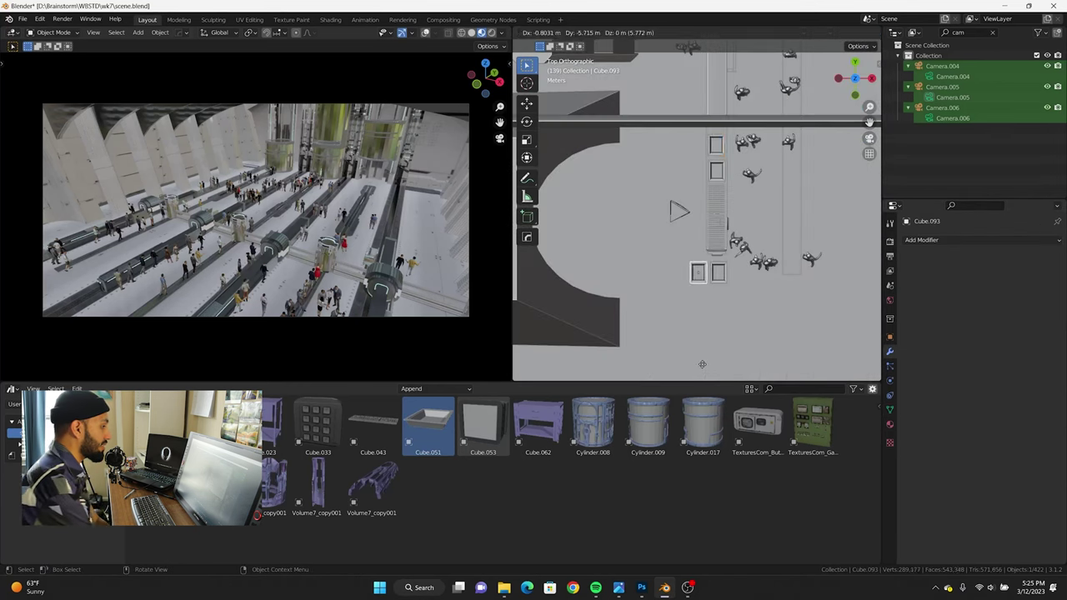
{"action": "key", "text": "KP_1"}
{"action": "key", "text": "z"}
{"action": "key", "text": "Escape"}
{"action": "key", "text": "ctrl+z"}
{"action": "middle_click_drag", "start_coordinate": [702, 262], "coordinate": [705, 252]}
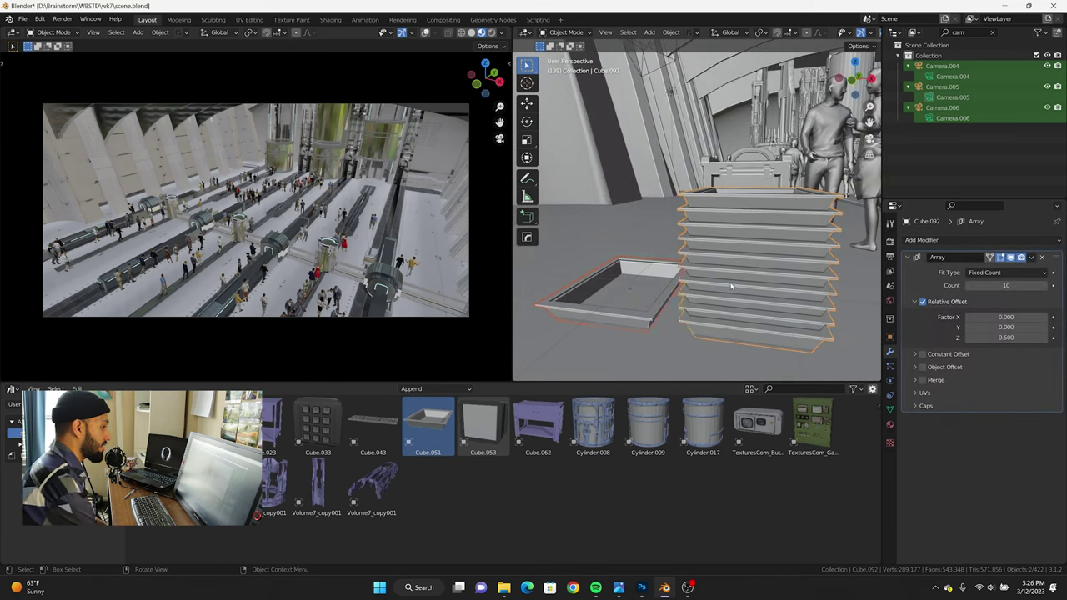
Step: Copy the tray stack twice along X beside the next checkpoint lanes
{"action": "key", "text": "shift+d"}
{"action": "key", "text": "KP_7"}
{"action": "key", "text": "x"}
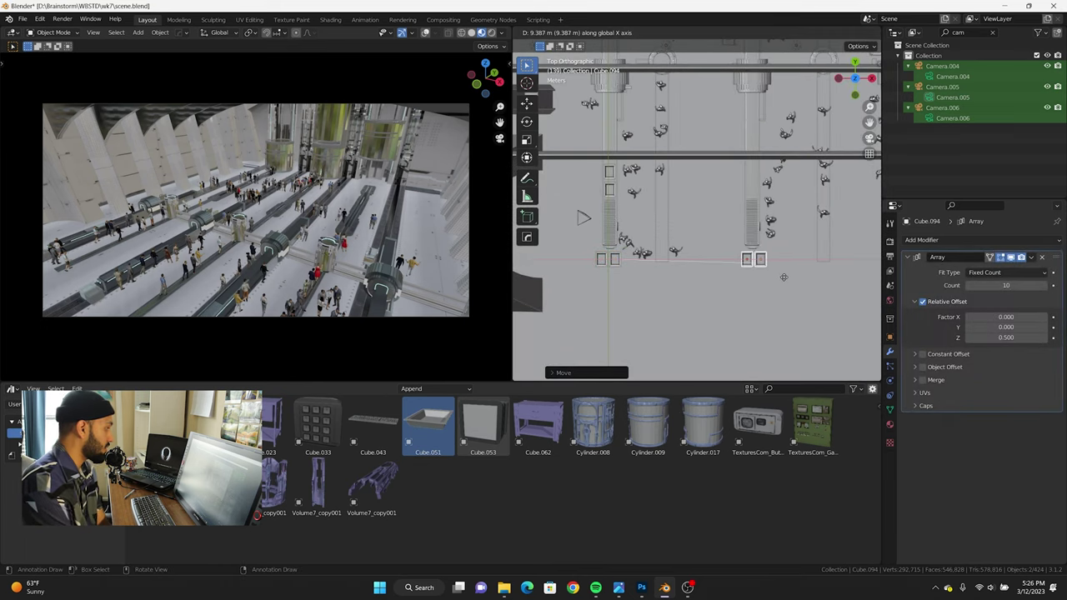
{"action": "left_click", "coordinate": [784, 276]}
{"action": "key", "text": "shift+d"}
{"action": "key", "text": "x"}
{"action": "left_click", "coordinate": [717, 50]}
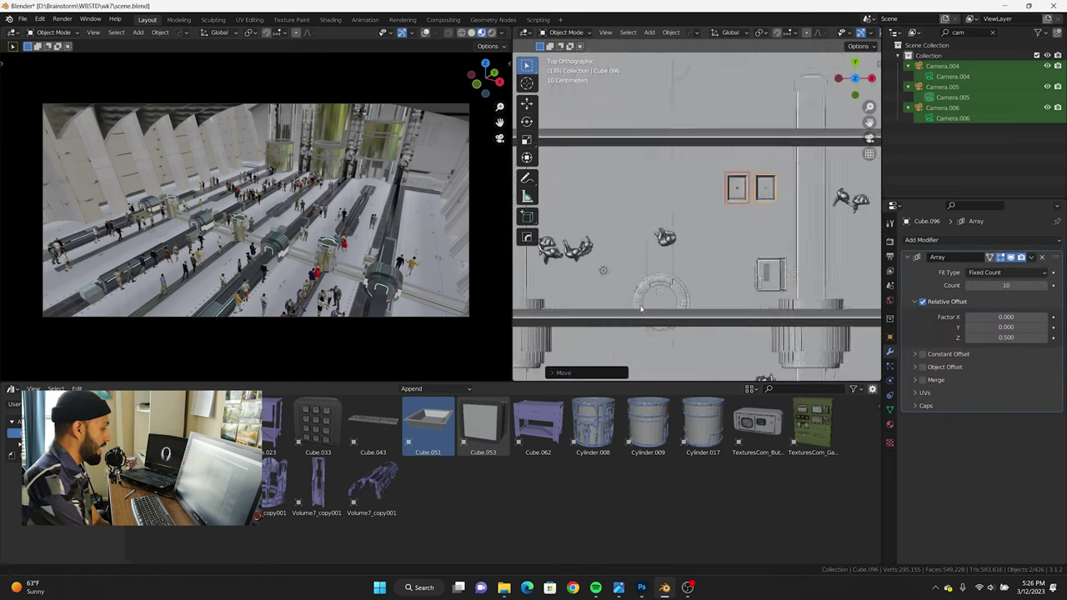
{"action": "left_click_drag", "start_coordinate": [855, 78], "coordinate": [856, 69]}
{"action": "middle_click_drag", "start_coordinate": [855, 68], "coordinate": [620, 283]}
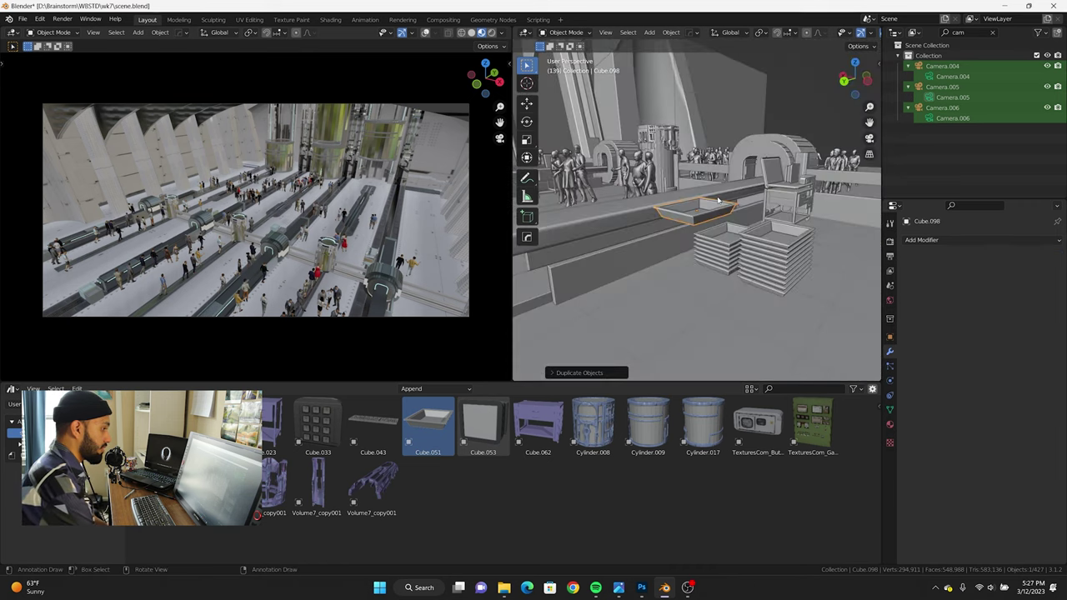
{"action": "key", "text": "KP_7"}
{"action": "scroll", "coordinate": [620, 282], "scroll_direction": "up", "scroll_amount": 4}
Step: Duplicate the single tray along Y and then along X
{"action": "key", "text": "shift+d"}
{"action": "key", "text": "y"}
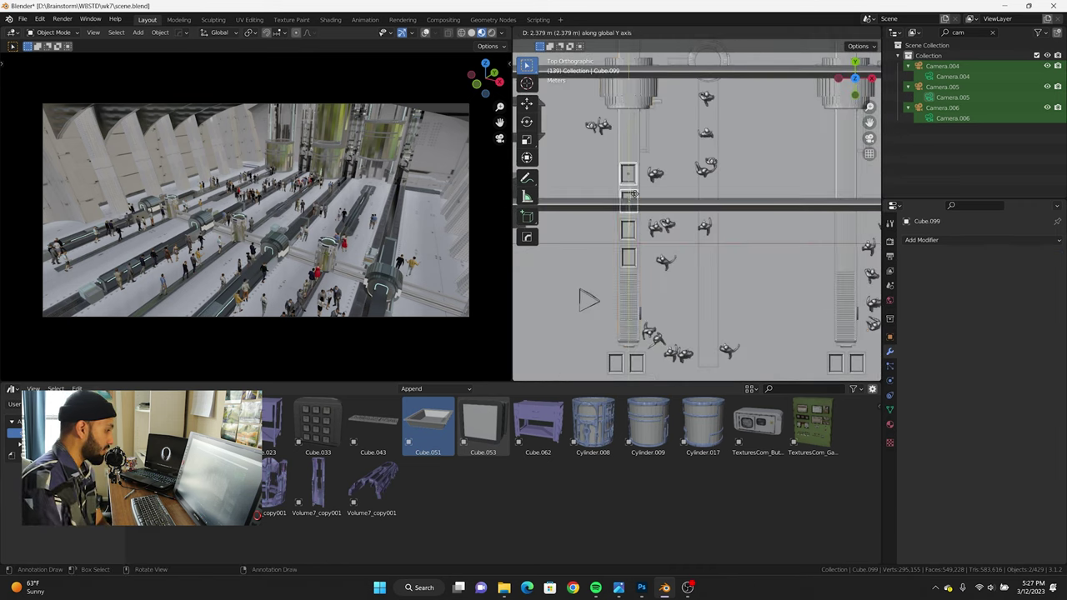
{"action": "scroll", "coordinate": [665, 151], "scroll_direction": "down", "scroll_amount": 3}
{"action": "key", "text": "shift+d"}
{"action": "key", "text": "x"}
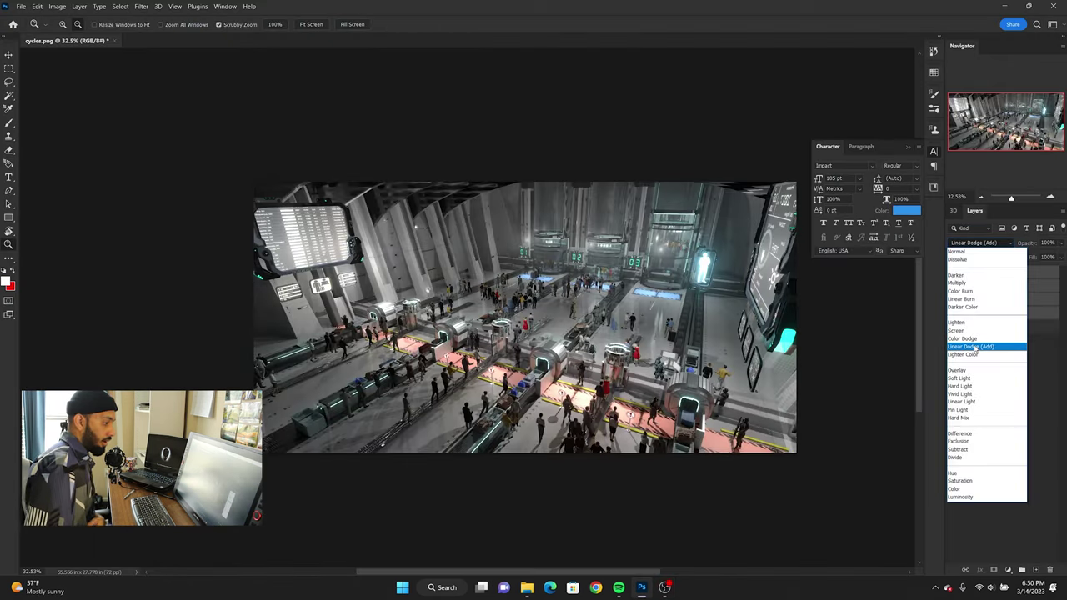
Step: Add a layer mask to the bloom layer and view the ao pass on its own
{"action": "key", "text": "ctrl+plus"}
{"action": "left_click", "coordinate": [994, 569]}
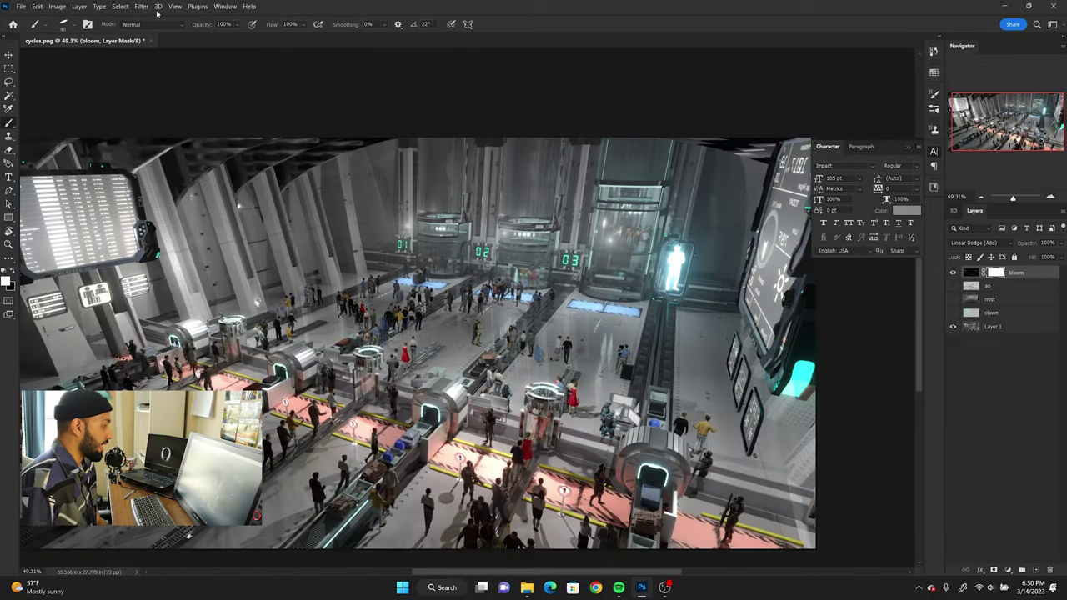
{"action": "left_click", "coordinate": [225, 5]}
{"action": "left_click", "coordinate": [250, 375]}
{"action": "left_click", "coordinate": [953, 285]}
{"action": "key", "text": "z"}
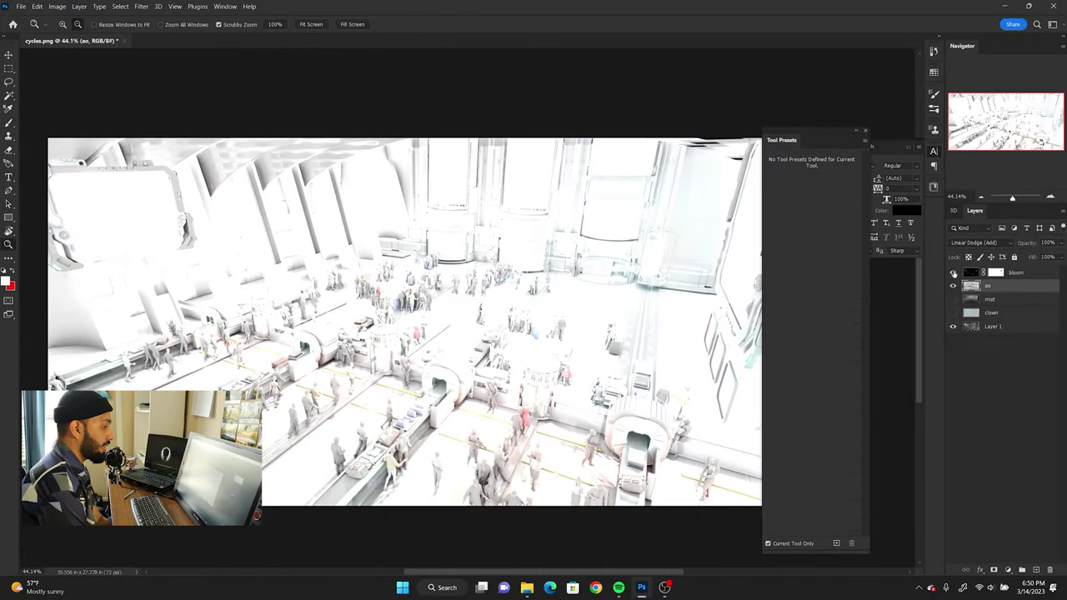
Step: Adjust levels on the ao layer and set its blend mode to Multiply
{"action": "left_click", "coordinate": [953, 285], "text": "alt"}
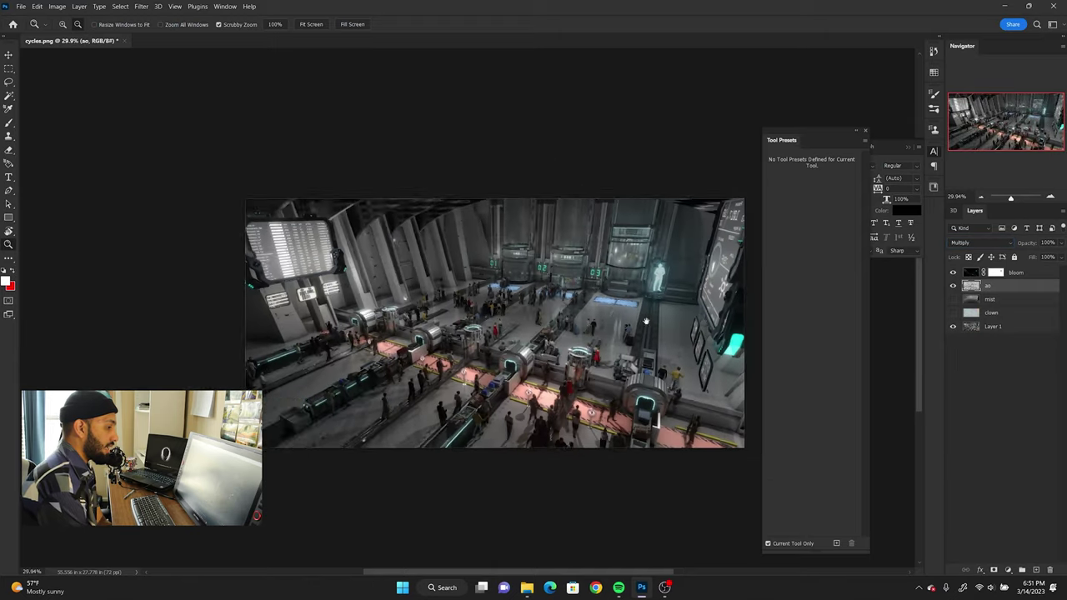
{"action": "left_click_drag", "start_coordinate": [646, 321], "coordinate": [675, 321]}
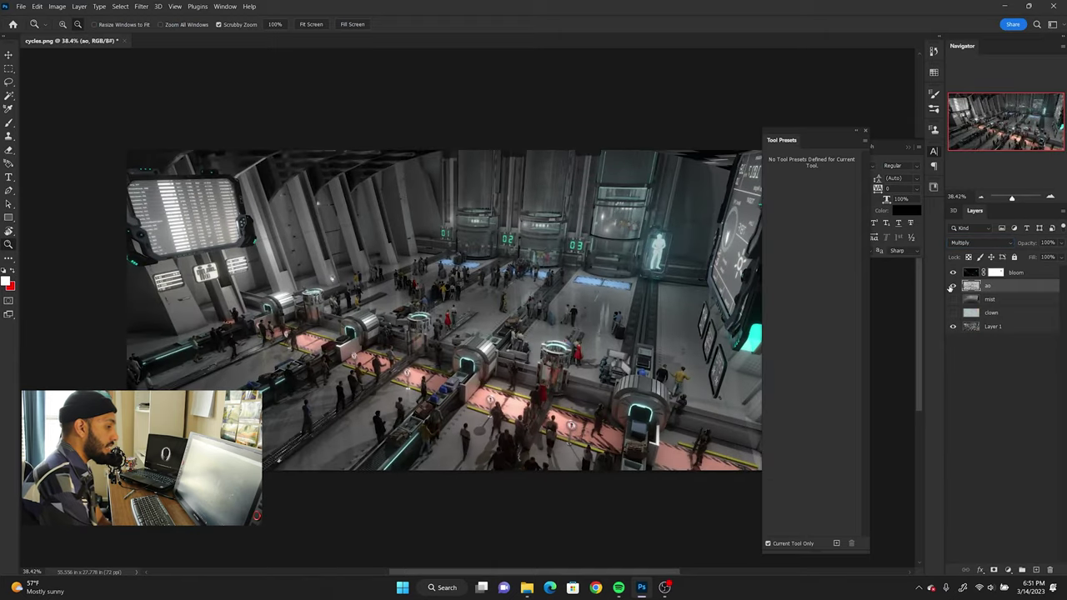
{"action": "key", "text": "ctrl+l"}
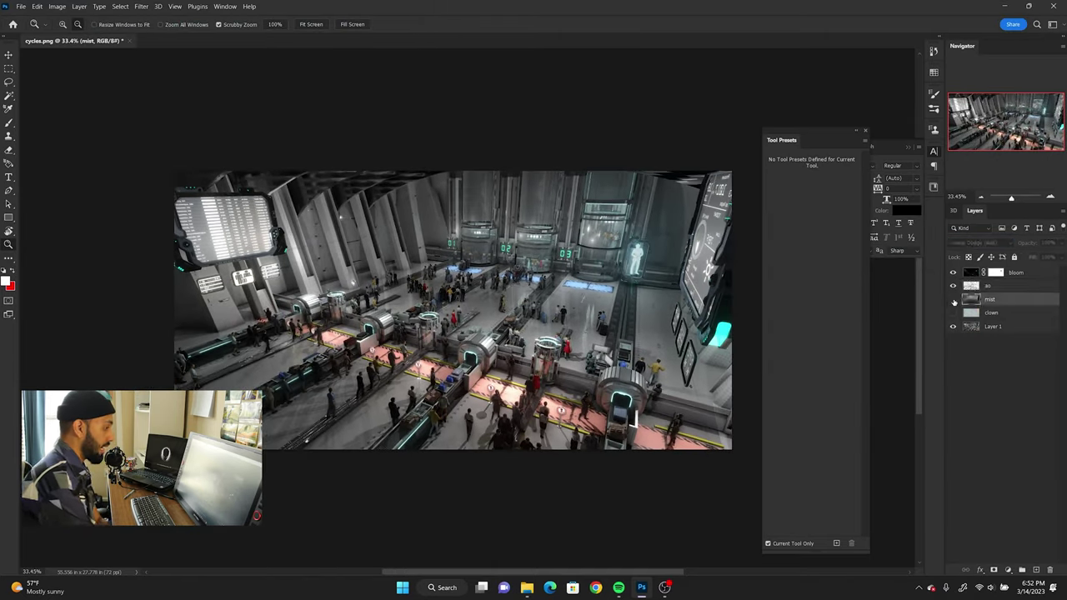
{"action": "left_click", "coordinate": [976, 243]}
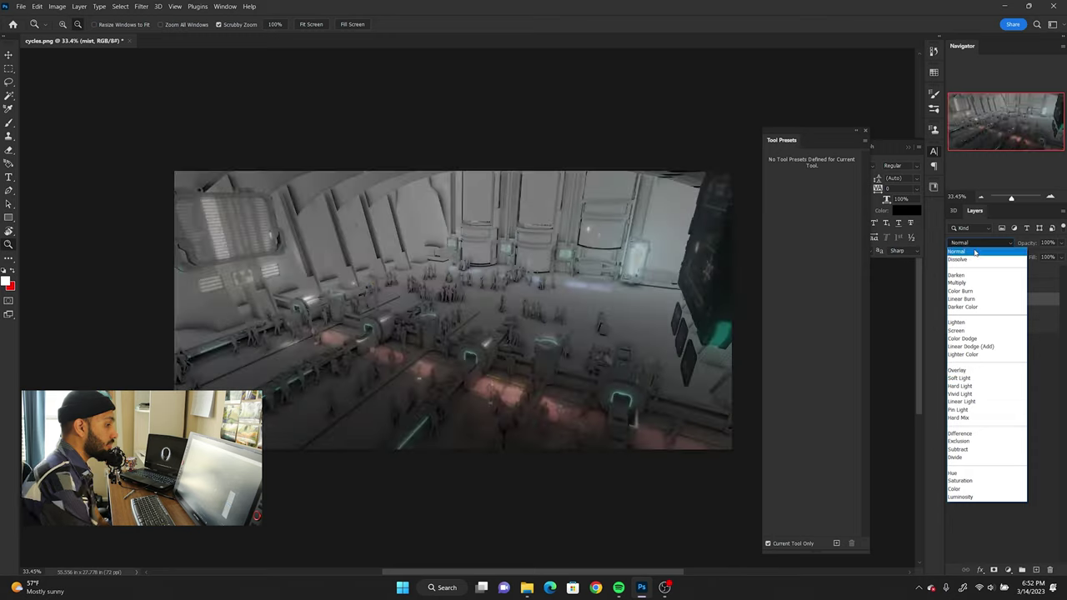
{"action": "left_click", "coordinate": [983, 372]}
Step: Show the clown ID layer on top and magic-wand the striped lower-left floor strip
{"action": "left_click", "coordinate": [998, 312]}
{"action": "left_click_drag", "start_coordinate": [992, 313], "coordinate": [992, 269]}
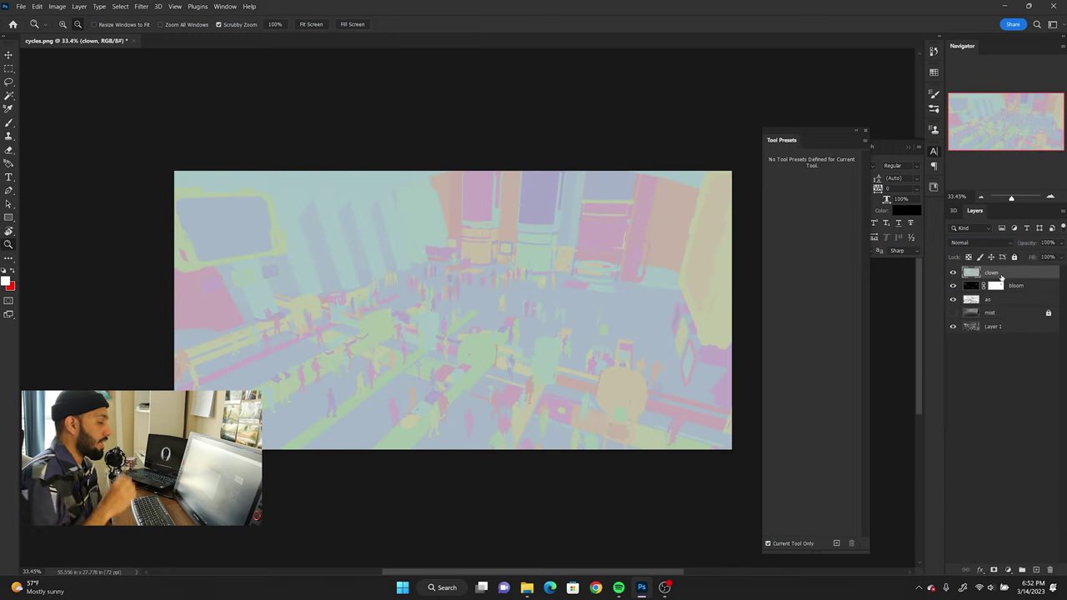
{"action": "key", "text": "ctrl+l"}
{"action": "left_click_drag", "start_coordinate": [805, 298], "coordinate": [822, 298]}
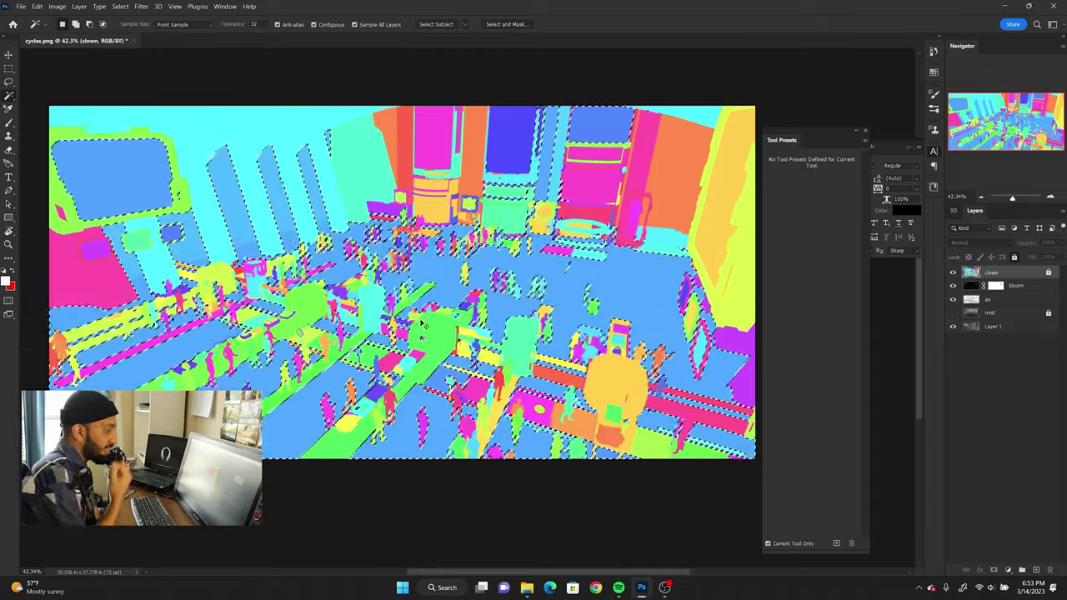
{"action": "left_click", "coordinate": [275, 310]}
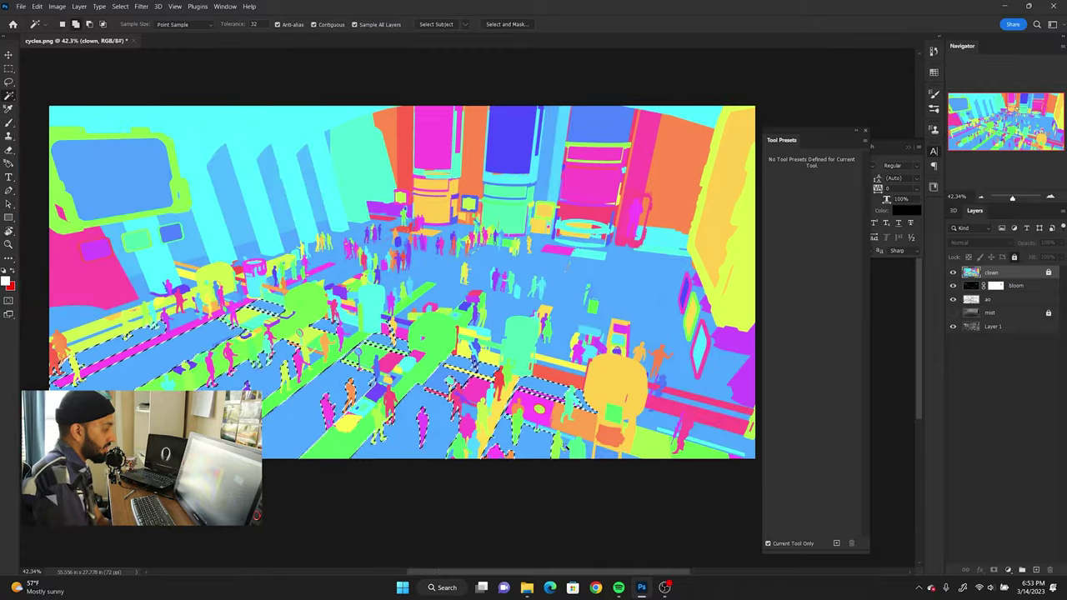
Step: Paint the selected strips on Layer 2 set to Overlay, deselect, and merge it into ao
{"action": "key", "text": "b"}
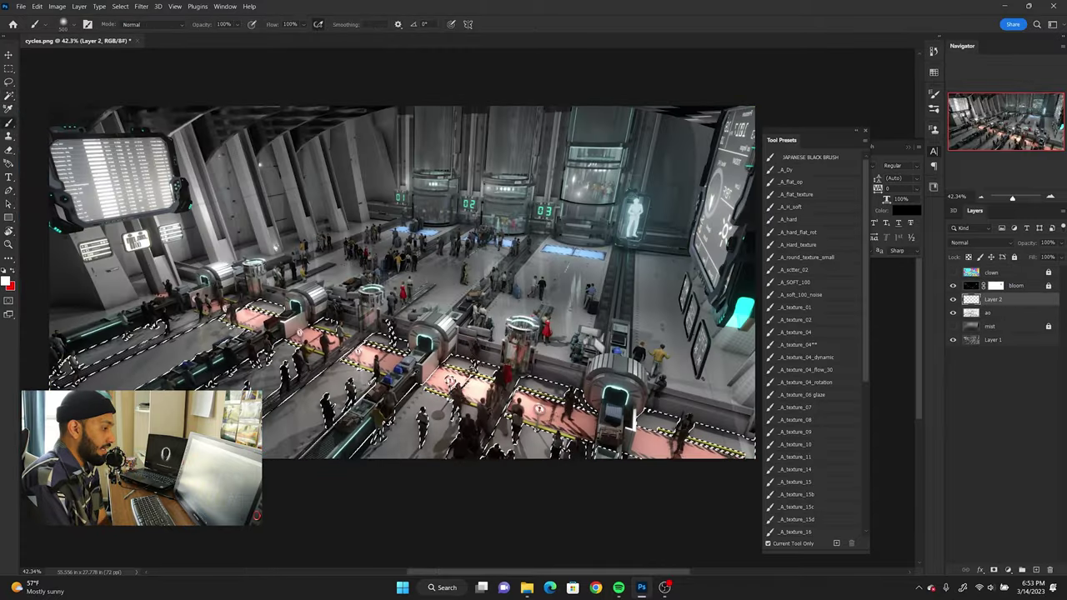
{"action": "left_click", "coordinate": [980, 243]}
{"action": "left_click", "coordinate": [979, 364]}
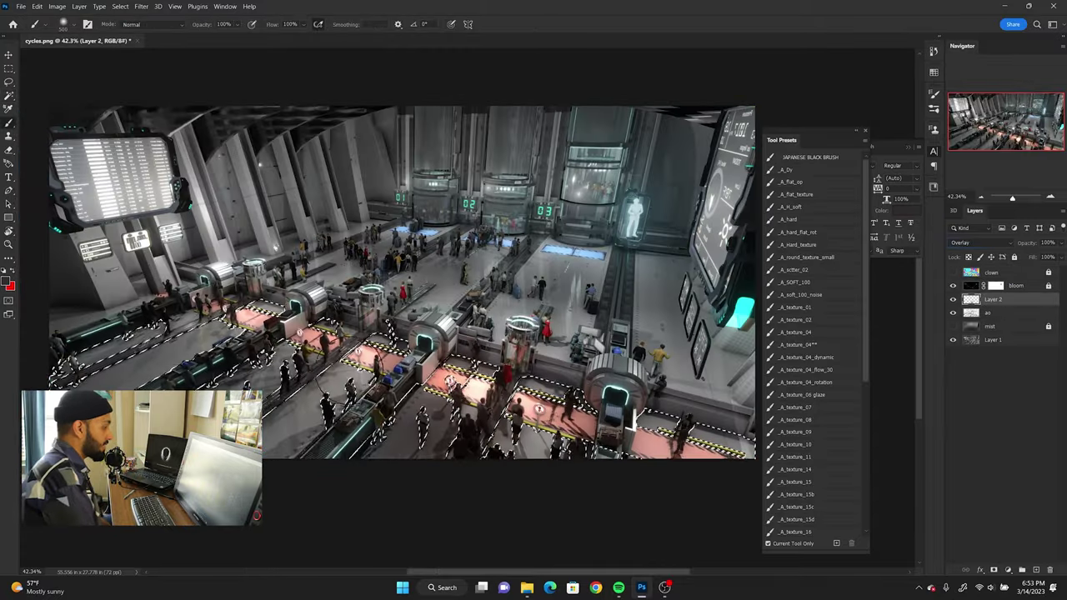
{"action": "key", "text": "ctrl+d"}
{"action": "key", "text": "ctrl+e"}
{"action": "key", "text": "z"}
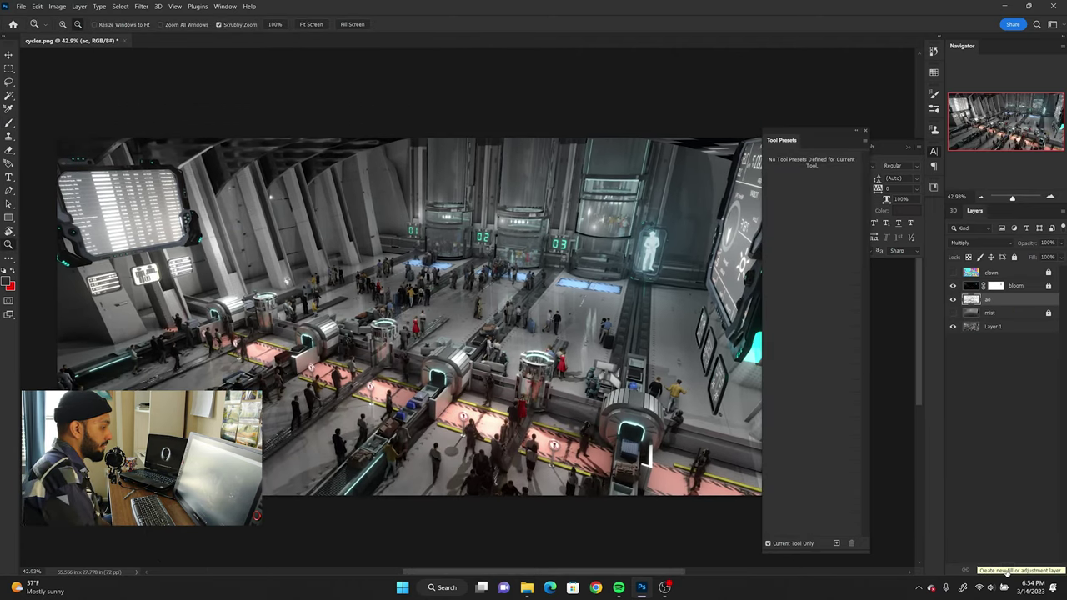
Step: Add a Levels adjustment that brightens the tones and sits below the ao layer
{"action": "left_click", "coordinate": [1007, 574]}
{"action": "left_click", "coordinate": [992, 431]}
{"action": "left_click_drag", "start_coordinate": [756, 454], "coordinate": [794, 459]}
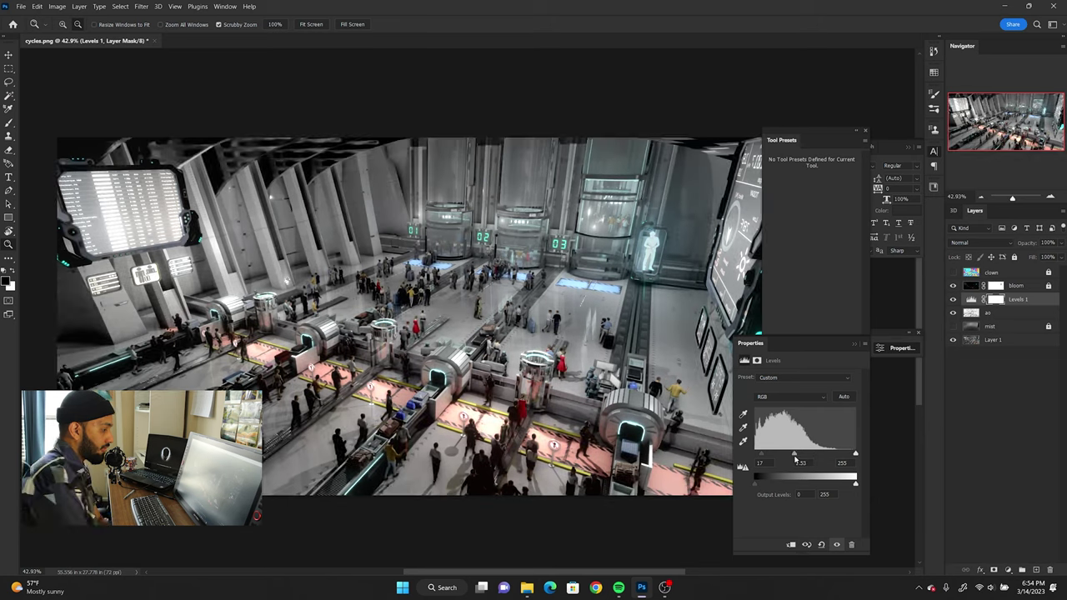
{"action": "key", "text": "ctrl+bracketleft"}
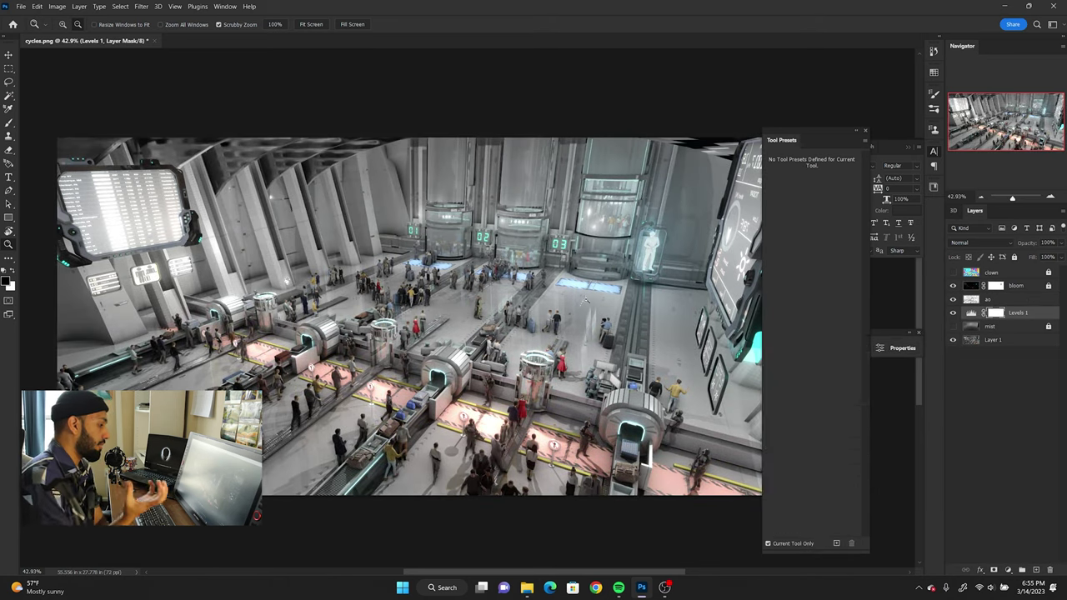
Step: Fill the Levels mask black, Magic Wand the floor from the colour-ID pass, and paint it in
{"action": "key", "text": "w"}
{"action": "key", "text": "ctrl+i"}
{"action": "left_click", "coordinate": [584, 297]}
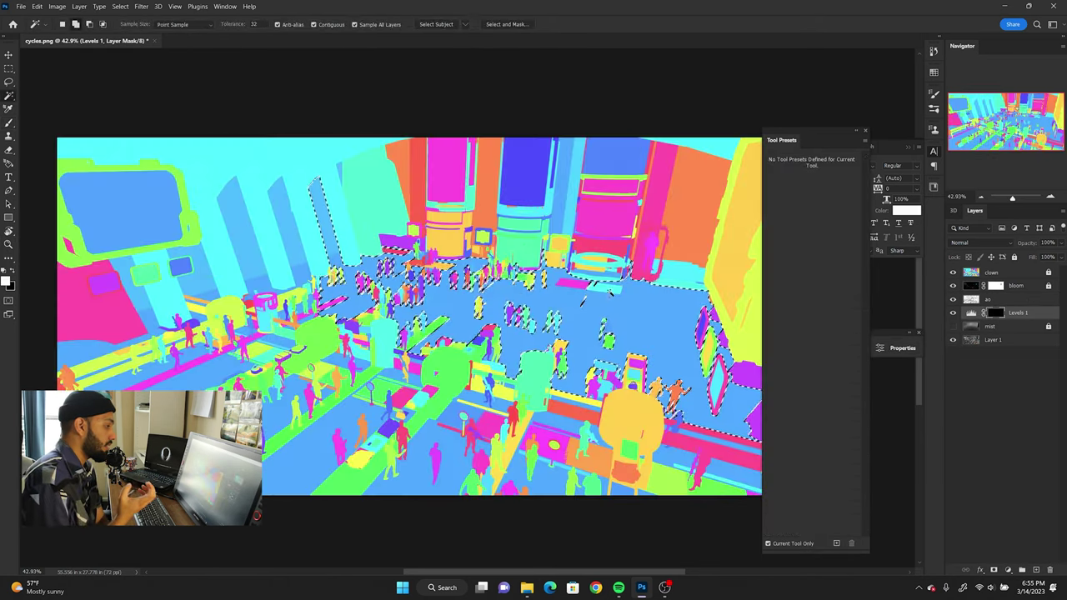
{"action": "key", "text": "b"}
{"action": "left_click", "coordinate": [953, 272]}
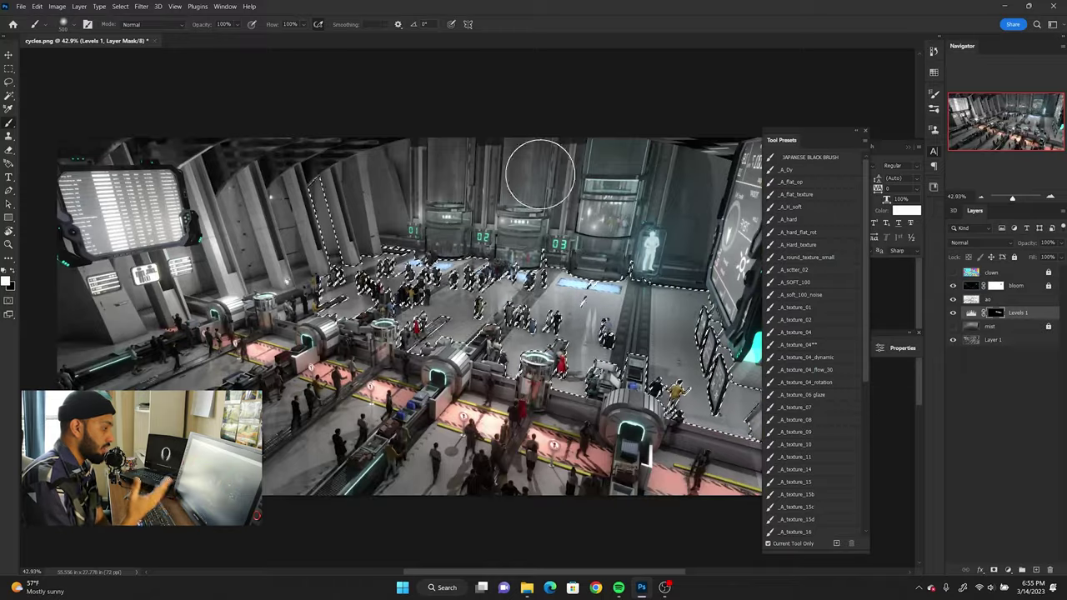
{"action": "key", "text": "ctrl+shift+i"}
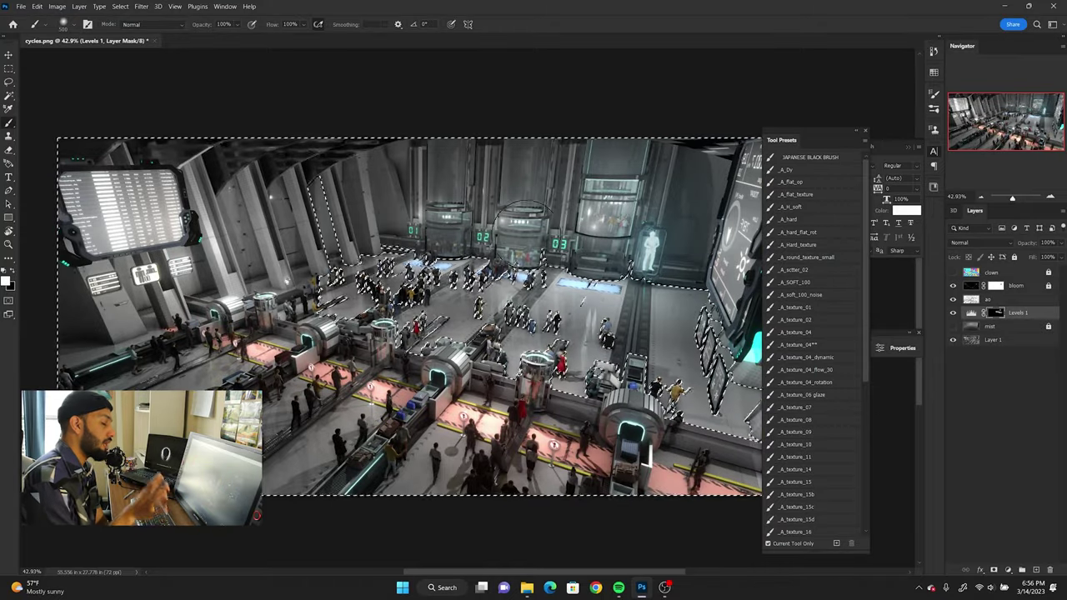
{"action": "key", "text": "ctrl+d"}
{"action": "key", "text": "z"}
{"action": "left_click_drag", "start_coordinate": [581, 302], "coordinate": [549, 260]}
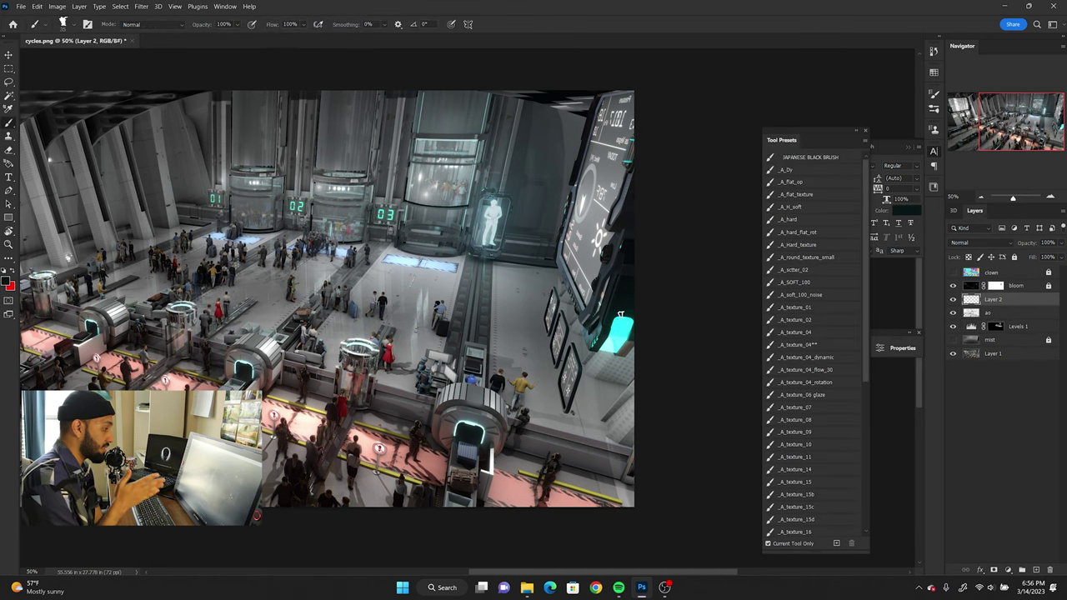
Step: Select the right-wall screen panel and pick the _A_hard brush preset
{"action": "left_click", "coordinate": [623, 326]}
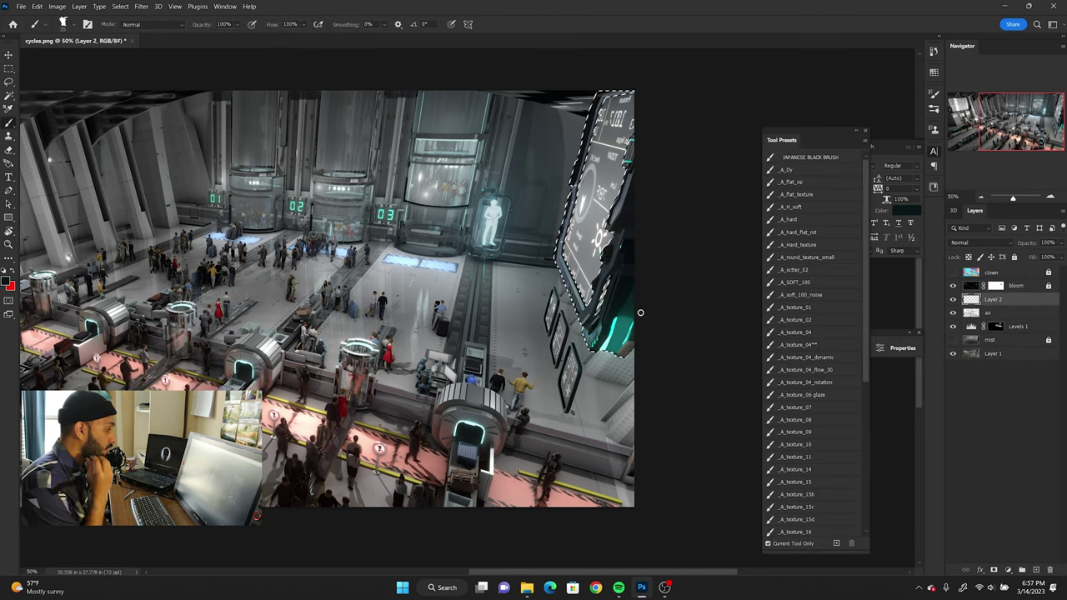
{"action": "left_click_drag", "start_coordinate": [609, 334], "coordinate": [598, 368]}
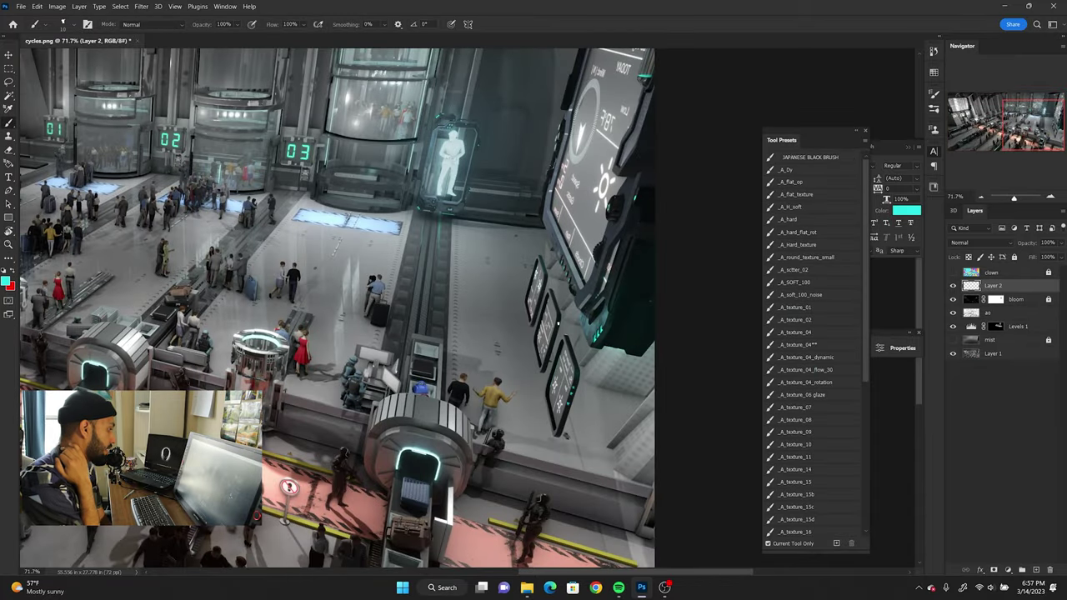
{"action": "scroll", "coordinate": [685, 198], "scroll_direction": "up", "scroll_amount": 2, "text": "alt"}
{"action": "left_click", "coordinate": [788, 220]}
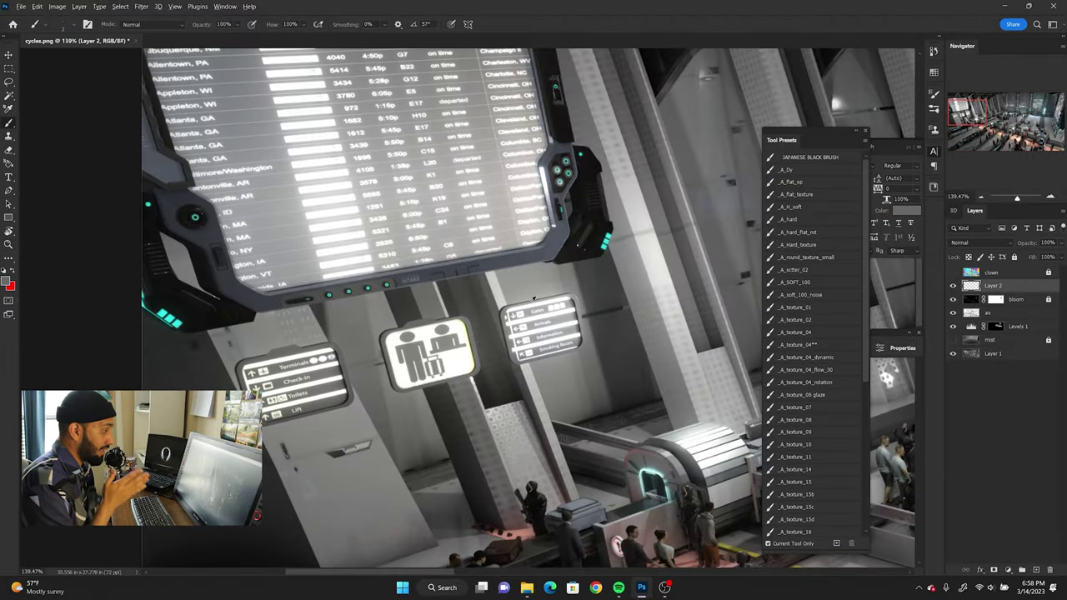
Step: Zoom in closely to inspect the wayfinding signs and departures board
{"action": "scroll", "coordinate": [534, 298], "scroll_direction": "up", "scroll_amount": 2, "text": "alt"}
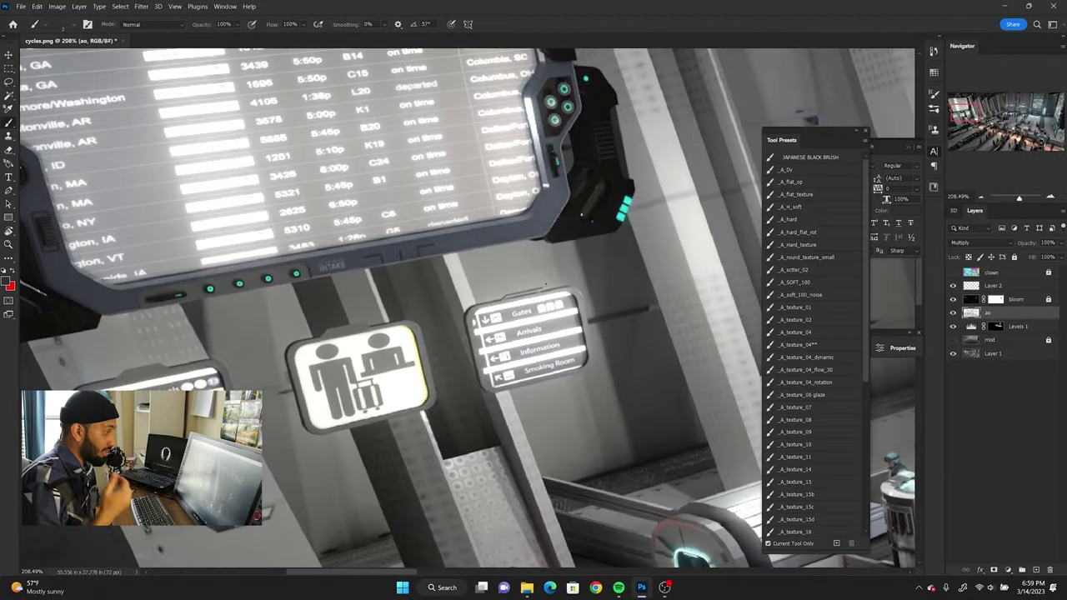
{"action": "scroll", "coordinate": [530, 294], "scroll_direction": "down", "scroll_amount": 2, "text": "alt"}
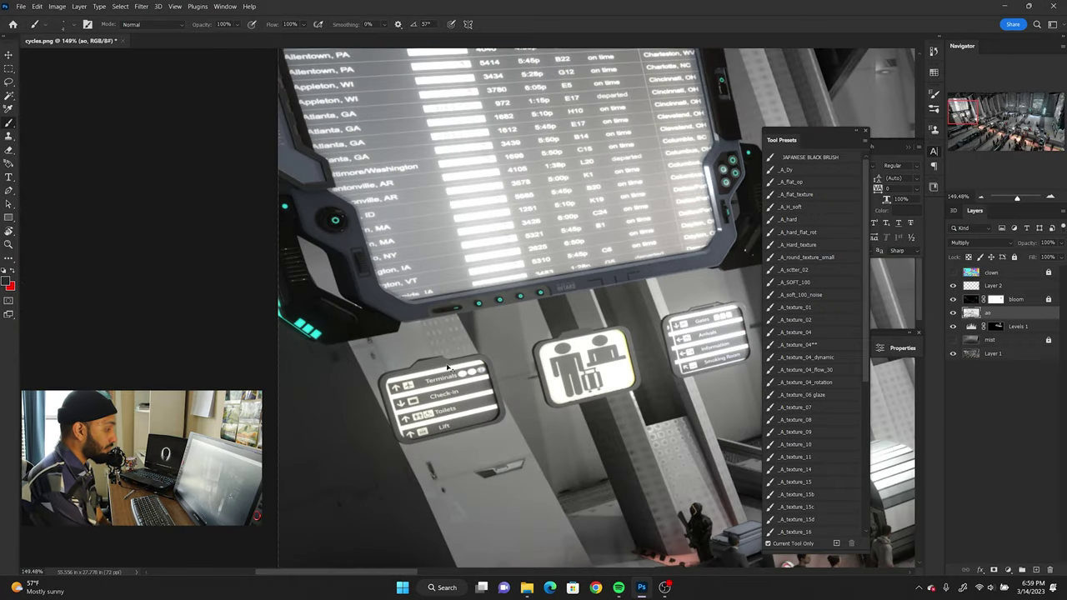
{"action": "key", "text": "z"}
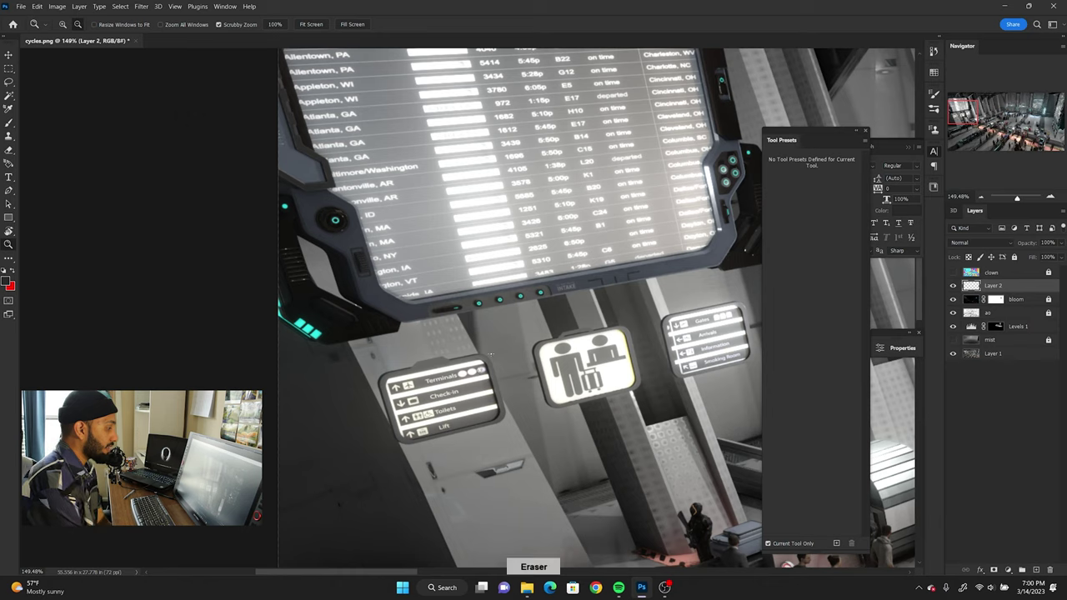
{"action": "left_click_drag", "start_coordinate": [491, 353], "coordinate": [521, 353]}
{"action": "key", "text": "b"}
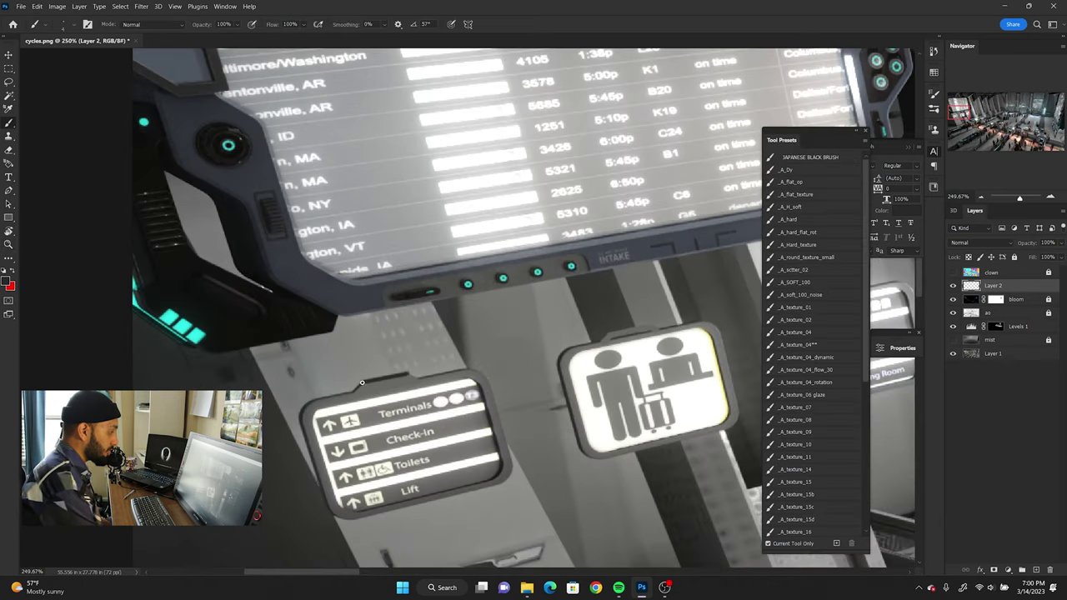
{"action": "scroll", "coordinate": [420, 381], "scroll_direction": "down", "scroll_amount": 2, "text": "alt"}
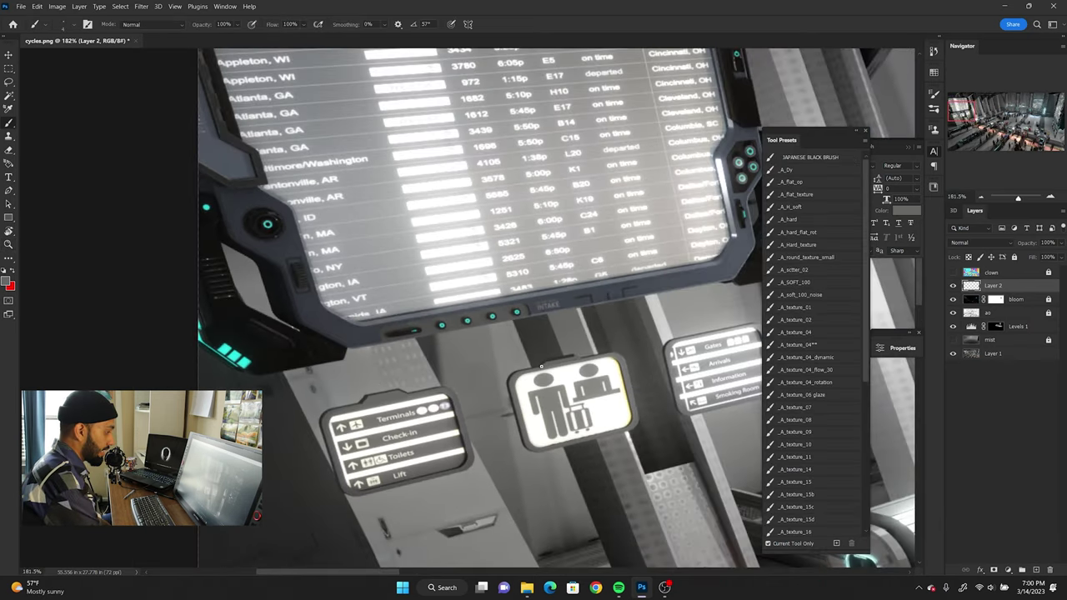
{"action": "left_click_drag", "start_coordinate": [572, 359], "coordinate": [488, 354]}
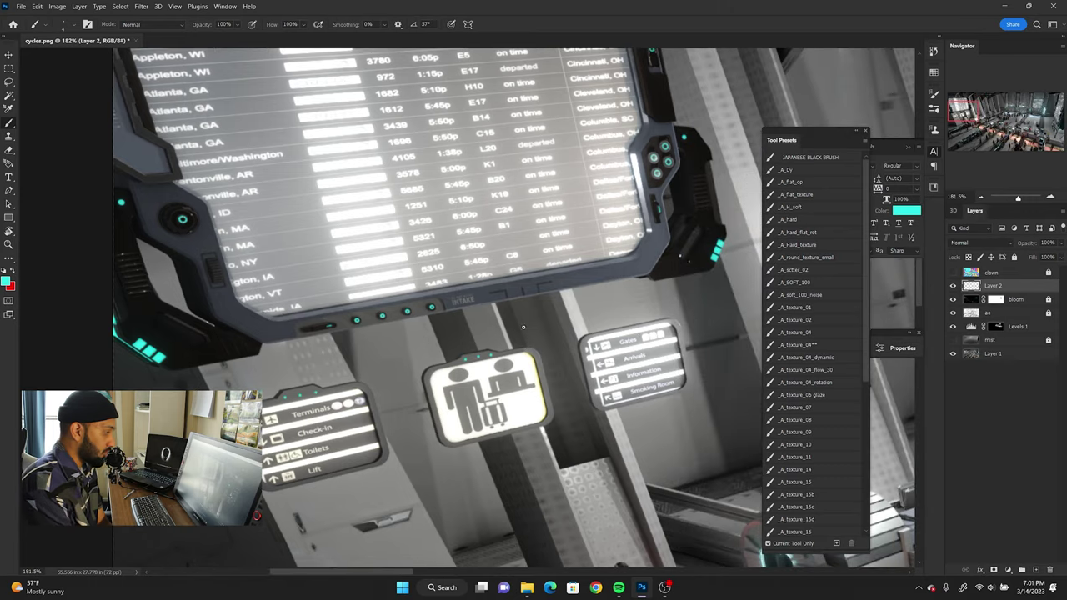
{"action": "scroll", "coordinate": [524, 327], "scroll_direction": "down", "scroll_amount": 5, "text": "alt"}
{"action": "scroll", "coordinate": [584, 326], "scroll_direction": "up", "scroll_amount": 4, "text": "alt"}
{"action": "scroll", "coordinate": [620, 324], "scroll_direction": "up", "scroll_amount": 3, "text": "alt"}
Step: Hide the colour-ID pass and survey the render before painting
{"action": "key", "text": "w"}
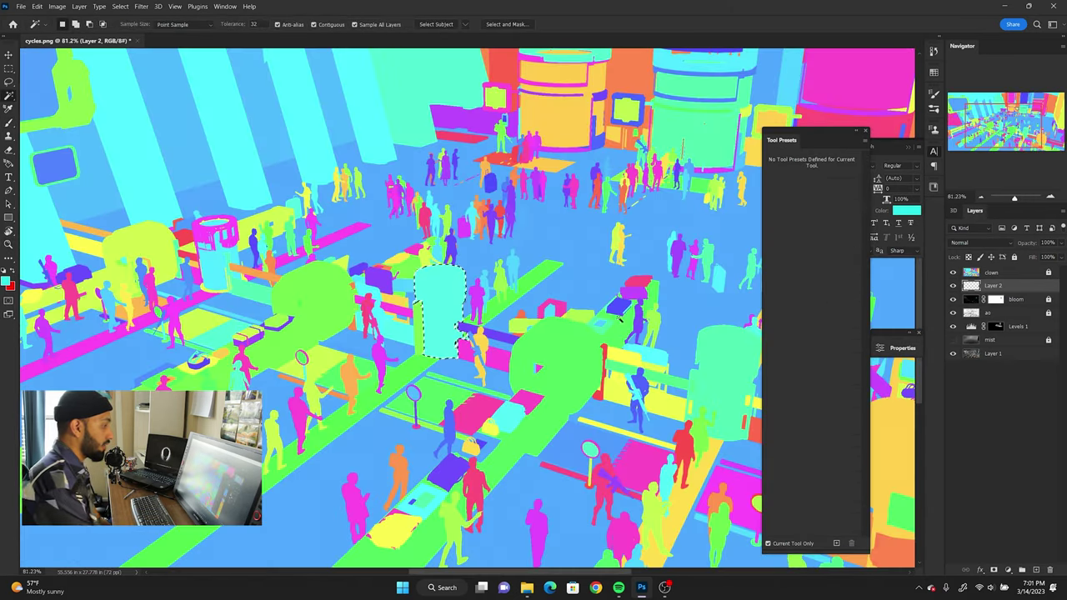
{"action": "key", "text": "b"}
{"action": "scroll", "coordinate": [426, 309], "scroll_direction": "down", "scroll_amount": 3, "text": "alt"}
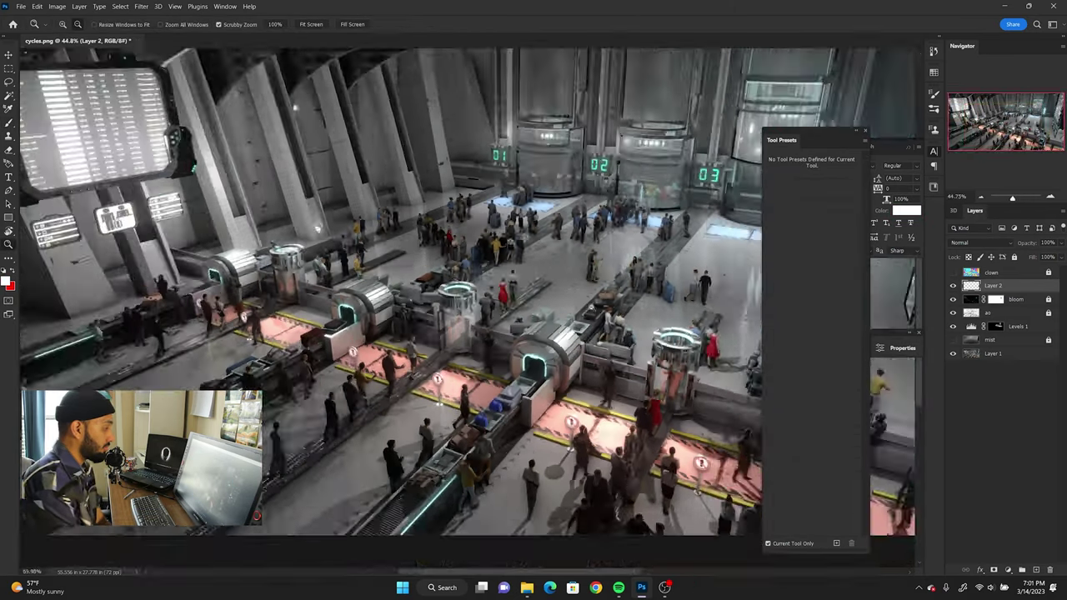
{"action": "scroll", "coordinate": [433, 312], "scroll_direction": "up", "scroll_amount": 3, "text": "alt"}
{"action": "scroll", "coordinate": [458, 317], "scroll_direction": "up", "scroll_amount": 3, "text": "alt"}
{"action": "scroll", "coordinate": [429, 305], "scroll_direction": "down", "scroll_amount": 3, "text": "alt"}
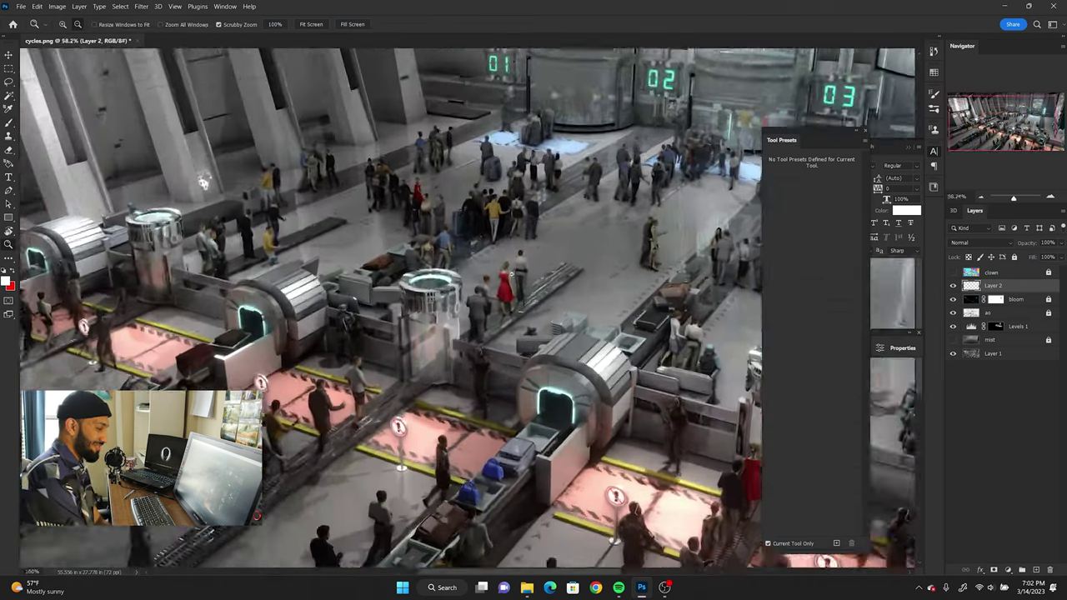
{"action": "scroll", "coordinate": [451, 341], "scroll_direction": "up", "scroll_amount": 1, "text": "alt"}
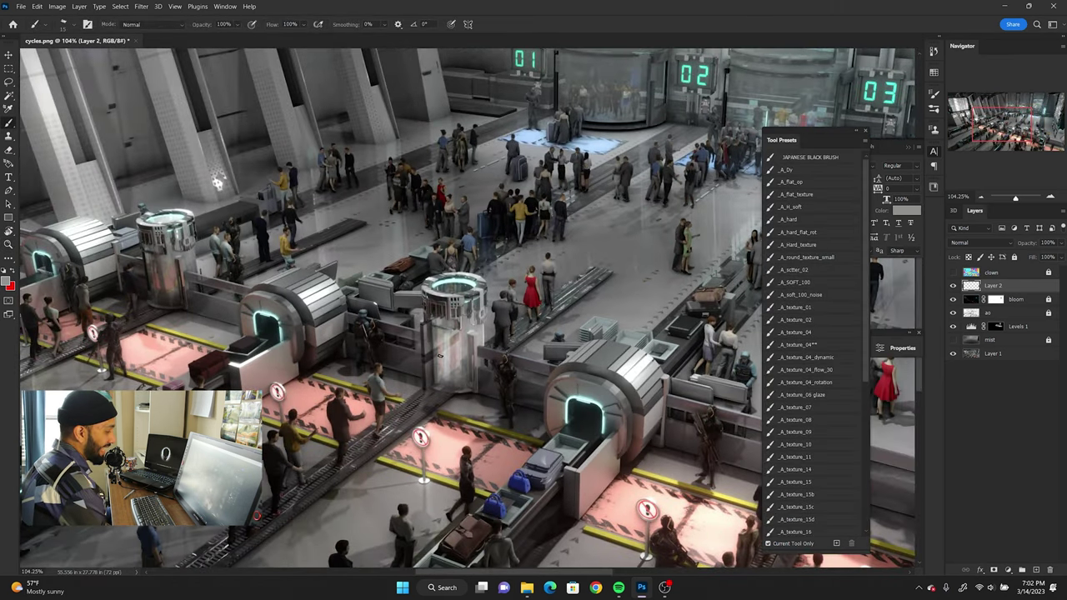
{"action": "scroll", "coordinate": [439, 382], "scroll_direction": "down", "scroll_amount": 2, "text": "alt"}
{"action": "scroll", "coordinate": [500, 242], "scroll_direction": "up", "scroll_amount": 4, "text": "alt"}
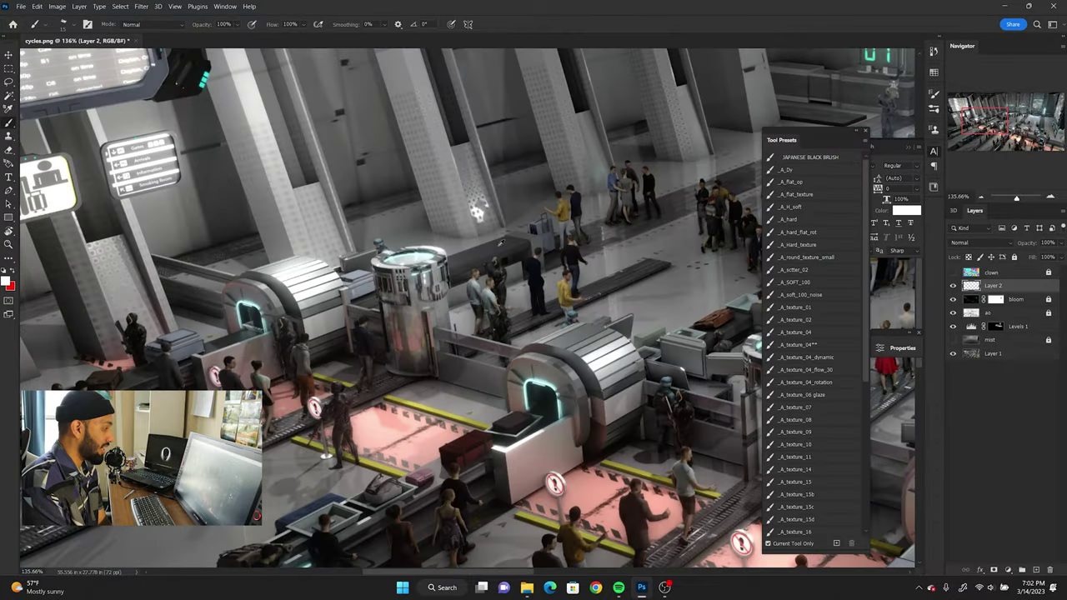
{"action": "key", "text": "e"}
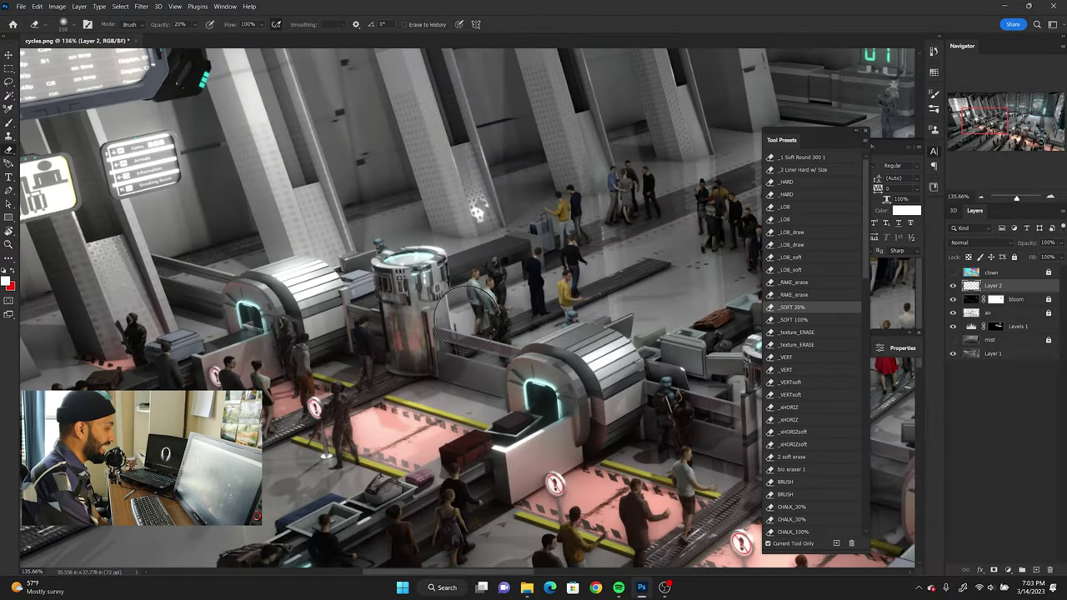
{"action": "key", "text": "b"}
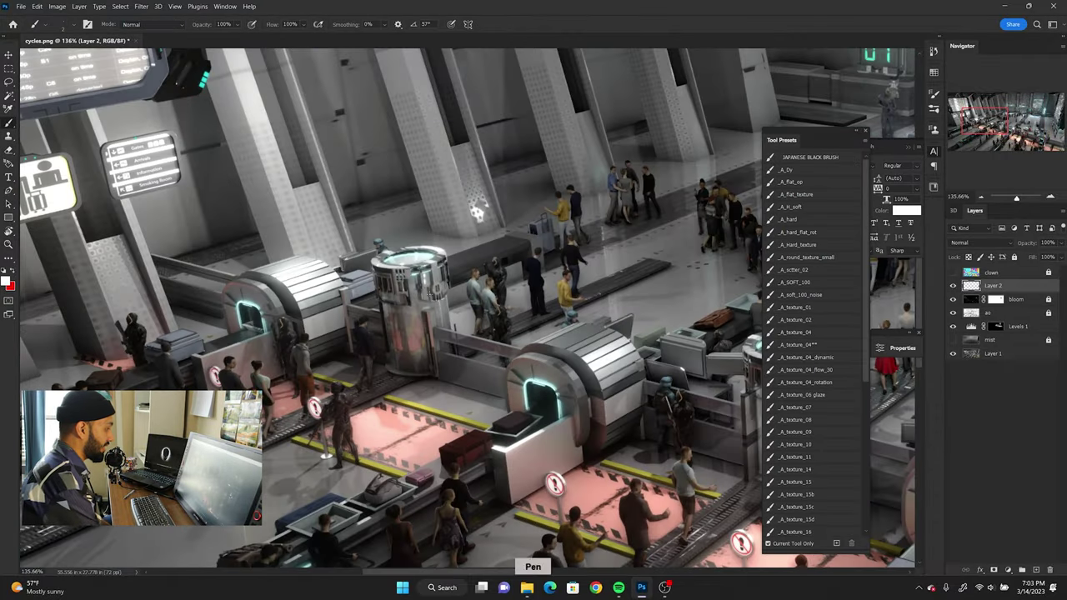
Step: Select the glass pod cylinder by the walkway from the ID pass and feather it for shading
{"action": "left_click", "coordinate": [414, 270]}
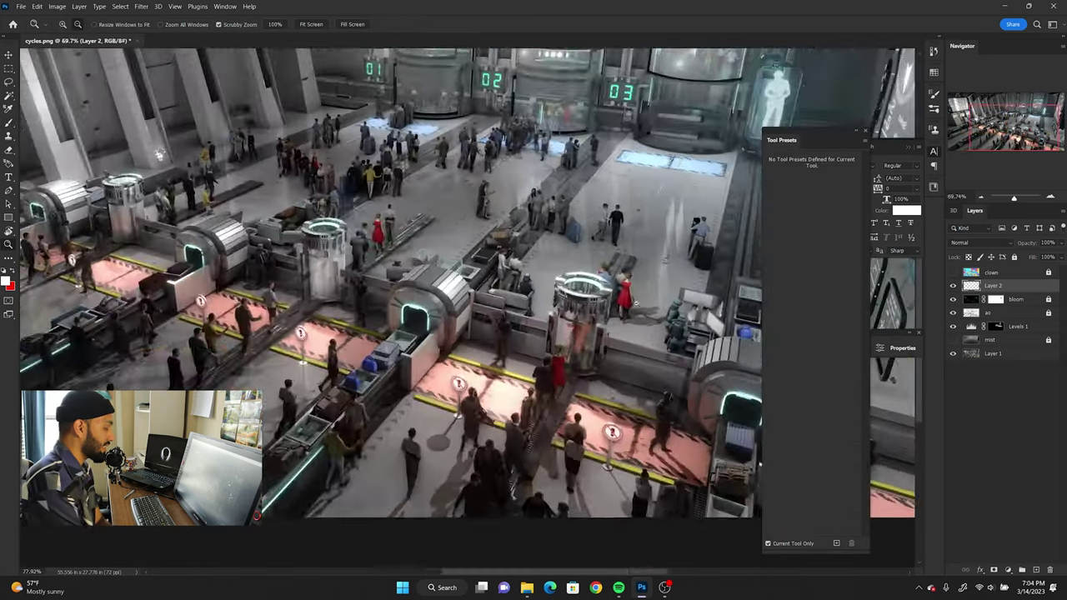
{"action": "key", "text": "w"}
{"action": "left_click", "coordinate": [554, 317]}
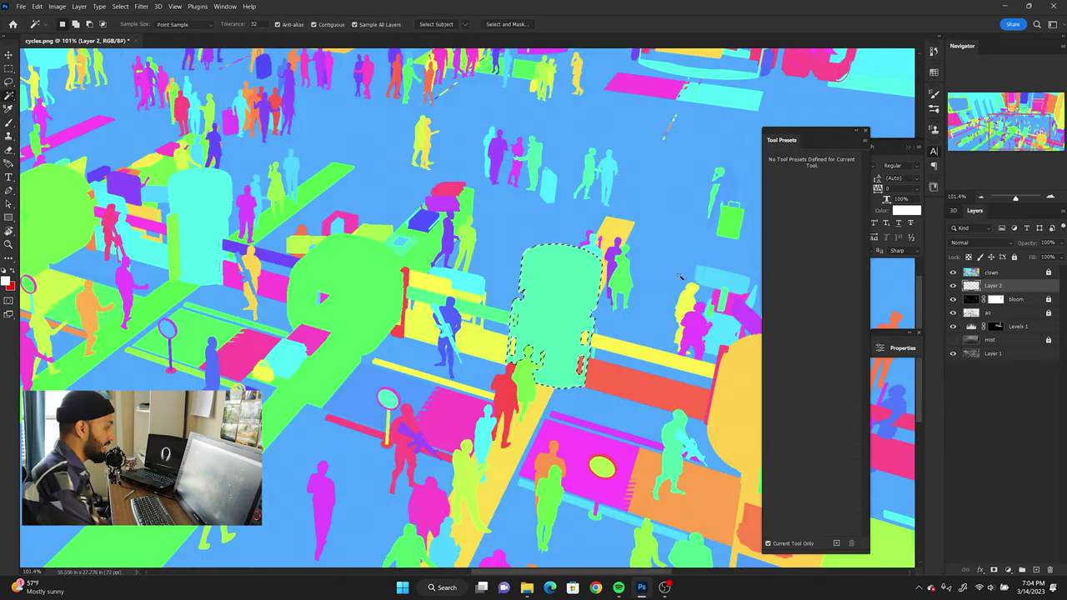
{"action": "scroll", "coordinate": [613, 343], "scroll_direction": "up", "scroll_amount": 2, "text": "alt"}
{"action": "key", "text": "l"}
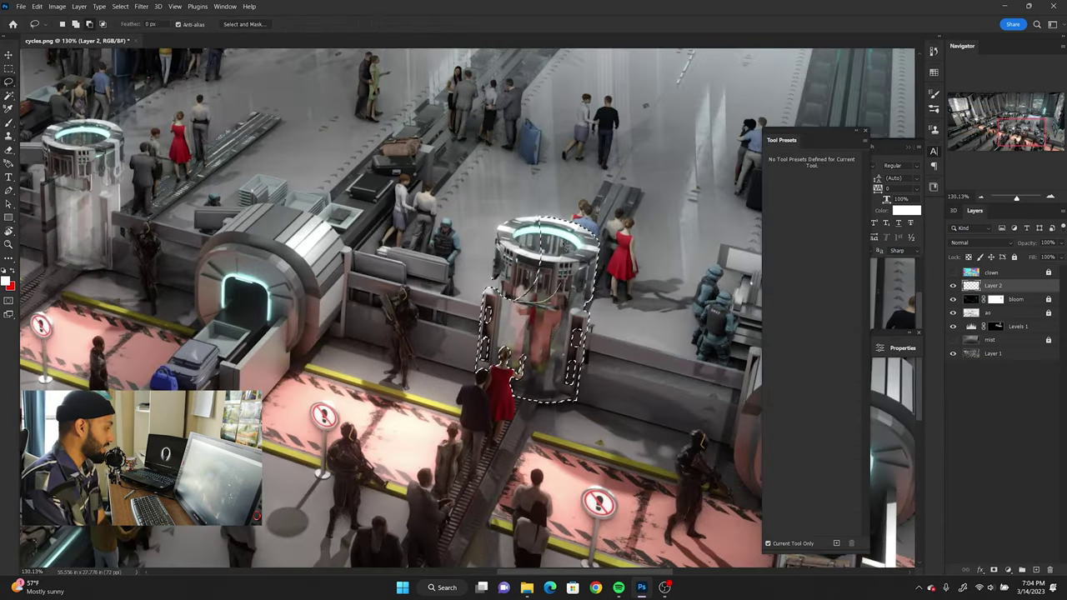
{"action": "key", "text": "Return"}
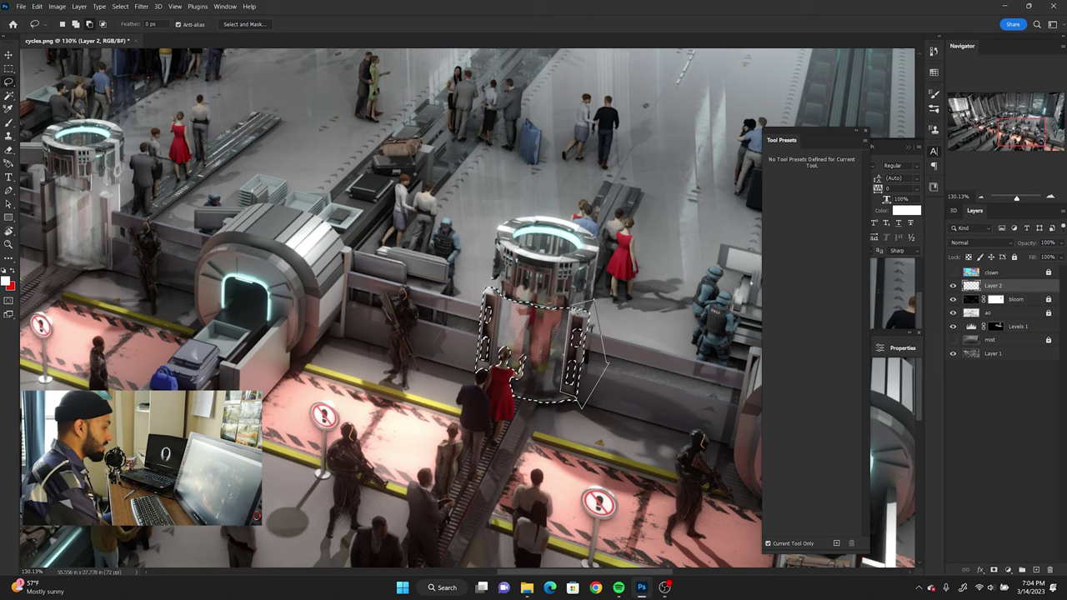
{"action": "key", "text": "b"}
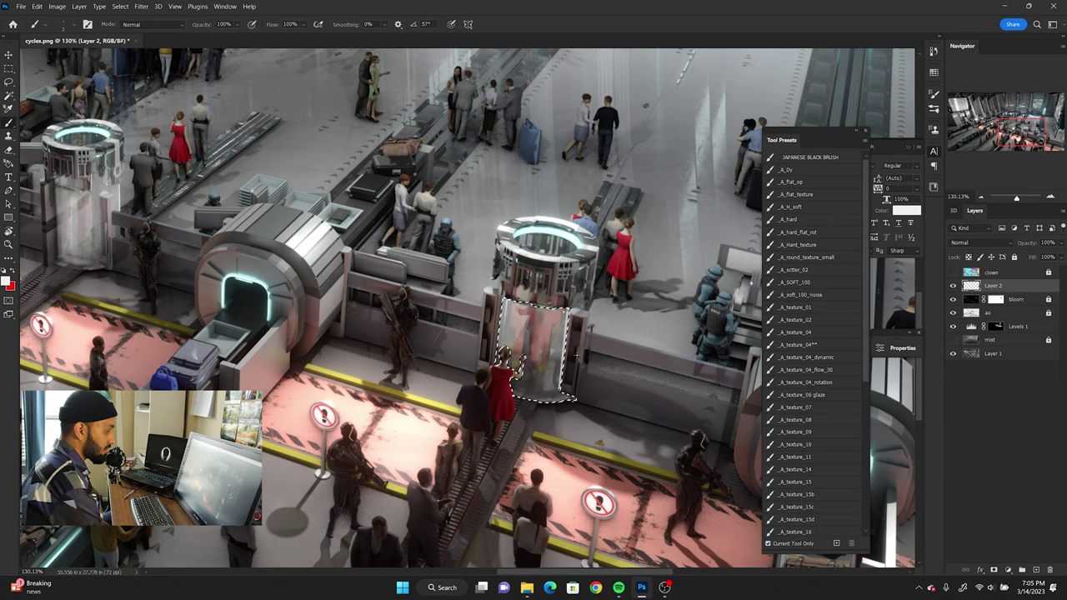
Step: Select the wall band, guard and back wall regions near the scanner gates for painting
{"action": "left_click_drag", "start_coordinate": [571, 313], "coordinate": [738, 213]}
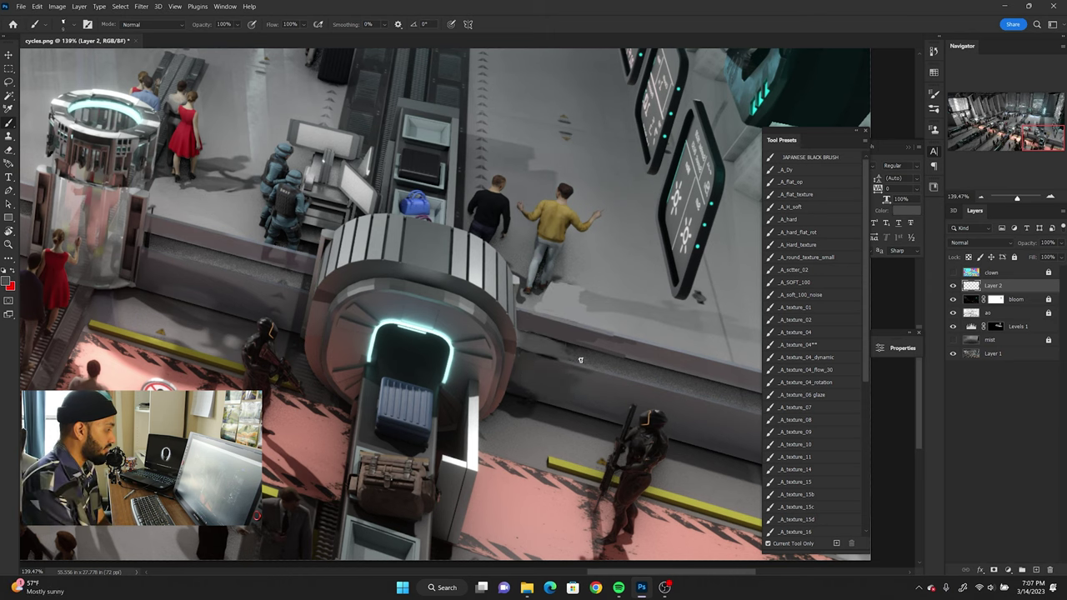
{"action": "scroll", "coordinate": [559, 351], "scroll_direction": "down", "scroll_amount": 2, "text": "alt"}
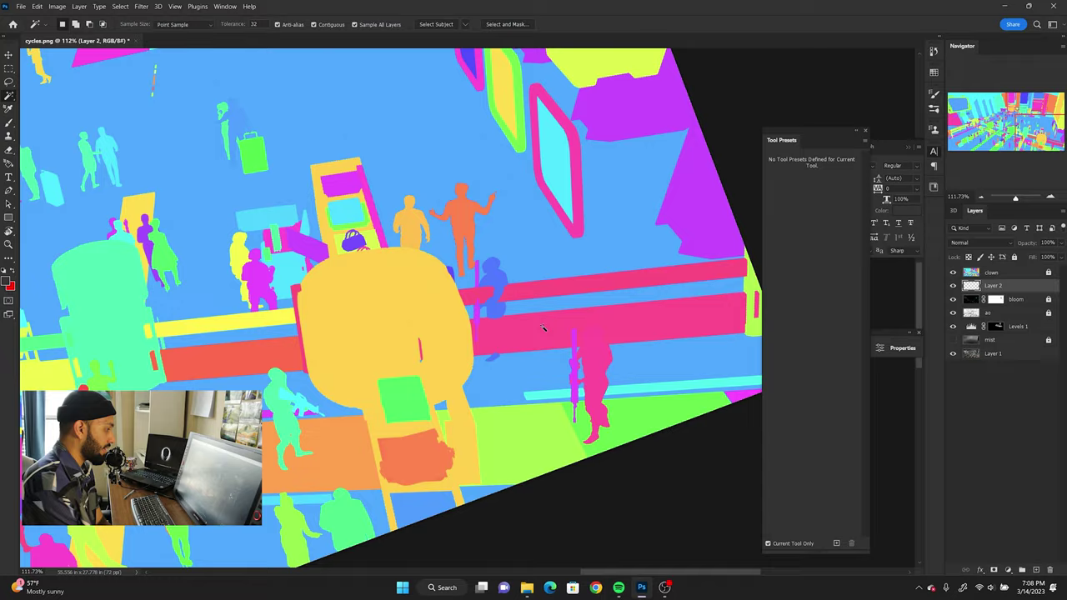
{"action": "left_click", "coordinate": [517, 328]}
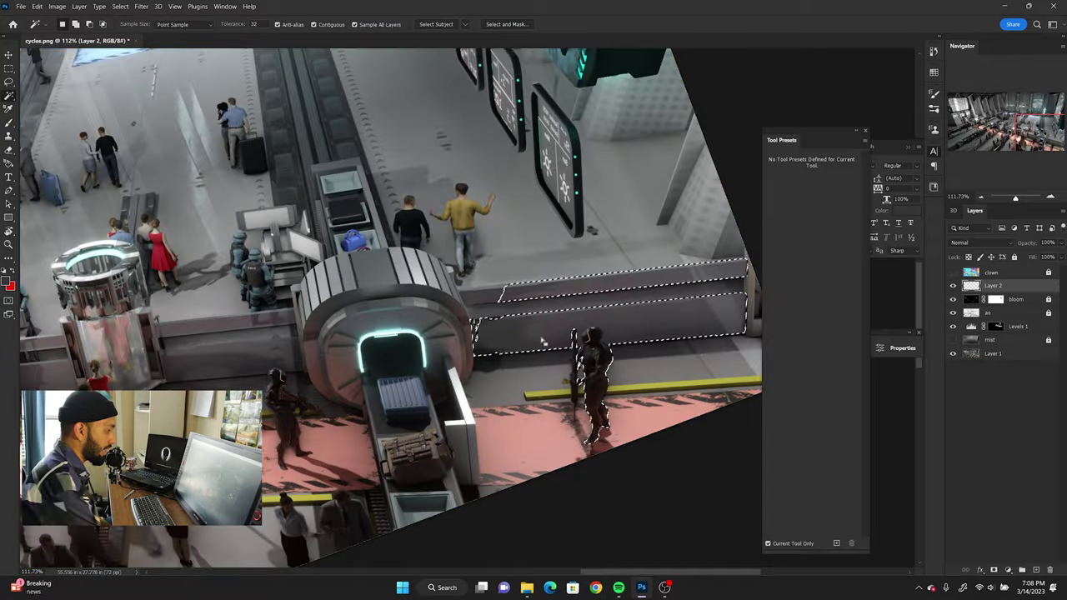
{"action": "key", "text": "z"}
{"action": "scroll", "coordinate": [648, 278], "scroll_direction": "down", "scroll_amount": 5, "text": "alt"}
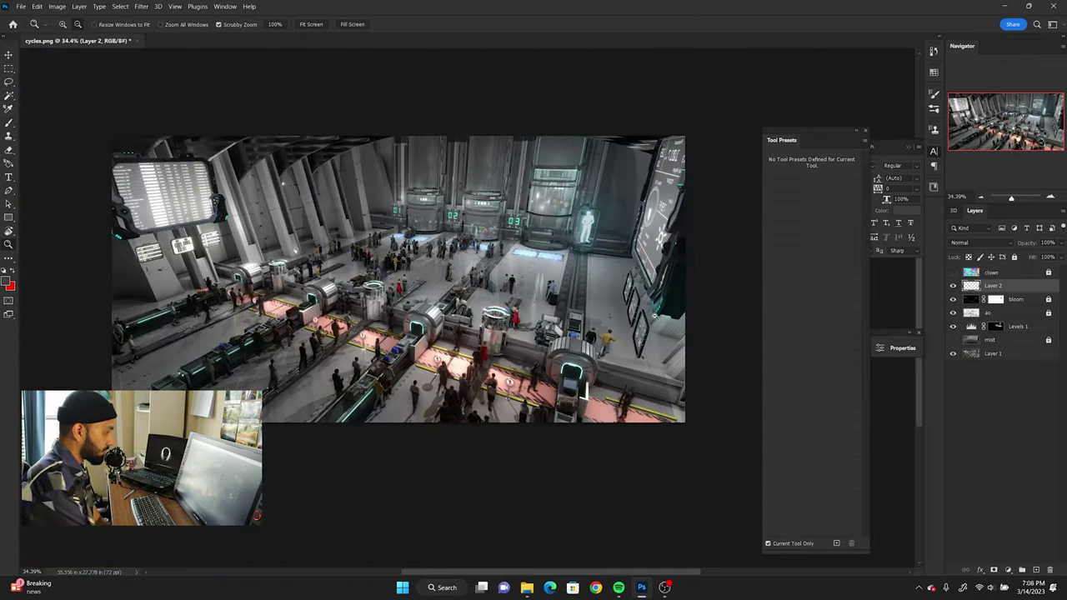
{"action": "scroll", "coordinate": [615, 320], "scroll_direction": "up", "scroll_amount": 5, "text": "alt"}
{"action": "key", "text": "b"}
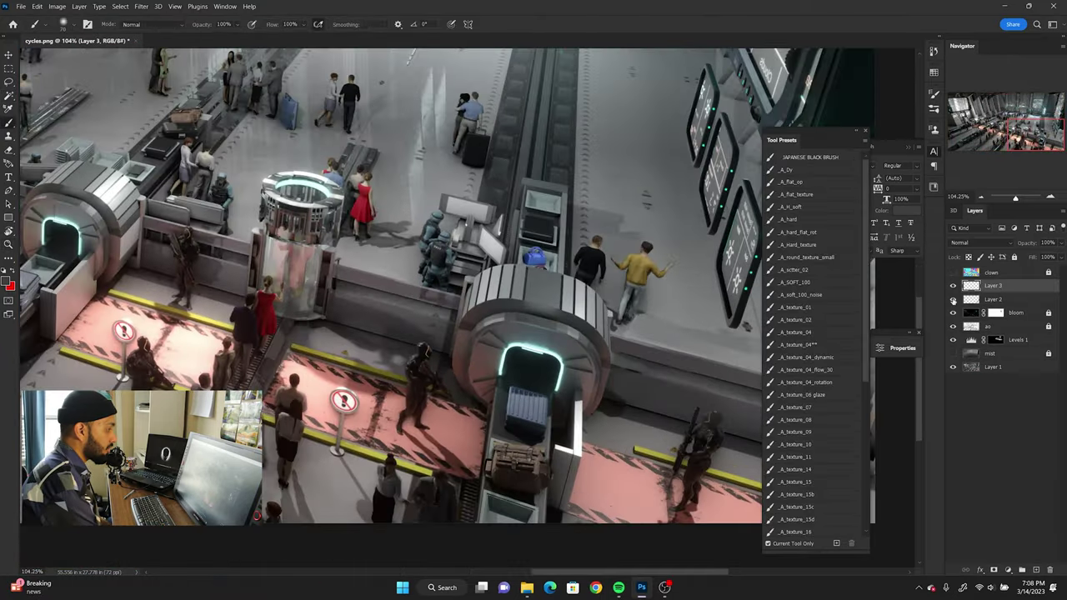
{"action": "key", "text": "z"}
{"action": "scroll", "coordinate": [455, 288], "scroll_direction": "down", "scroll_amount": 5, "text": "alt"}
{"action": "left_click", "coordinate": [1000, 302]}
{"action": "scroll", "coordinate": [452, 281], "scroll_direction": "up", "scroll_amount": 4, "text": "alt"}
{"action": "key", "text": "b"}
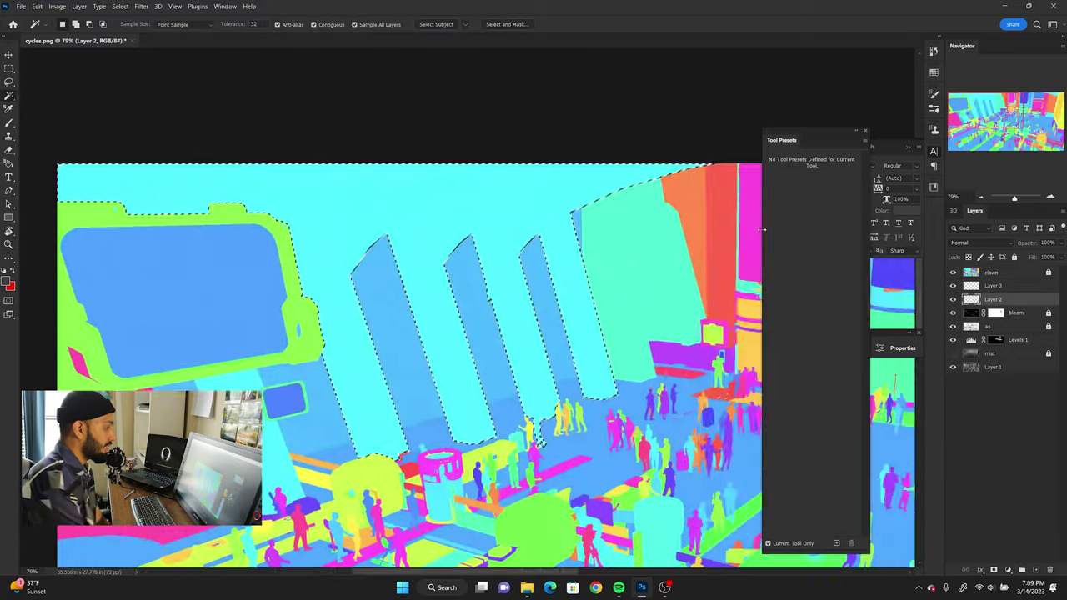
Step: Paint the pillars and darken the ceiling edge above the elevators
{"action": "key", "text": "z"}
{"action": "scroll", "coordinate": [591, 117], "scroll_direction": "down", "scroll_amount": 2, "text": "alt"}
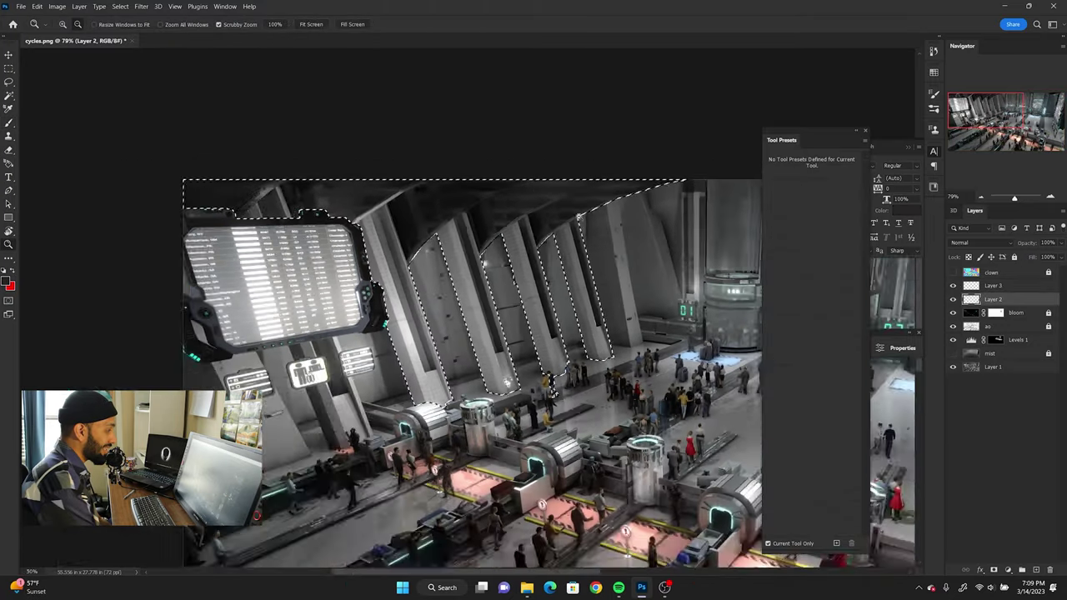
{"action": "scroll", "coordinate": [591, 117], "scroll_direction": "up", "scroll_amount": 3, "text": "alt"}
{"action": "key", "text": "b"}
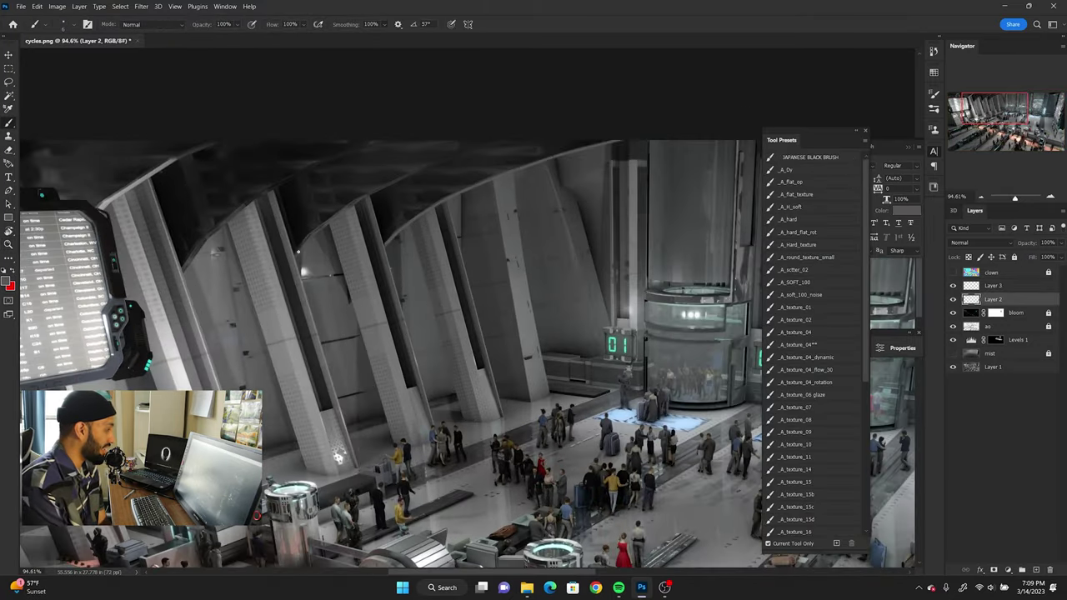
{"action": "scroll", "coordinate": [500, 184], "scroll_direction": "down", "scroll_amount": 2, "text": "alt"}
{"action": "scroll", "coordinate": [523, 171], "scroll_direction": "up", "scroll_amount": 1, "text": "alt"}
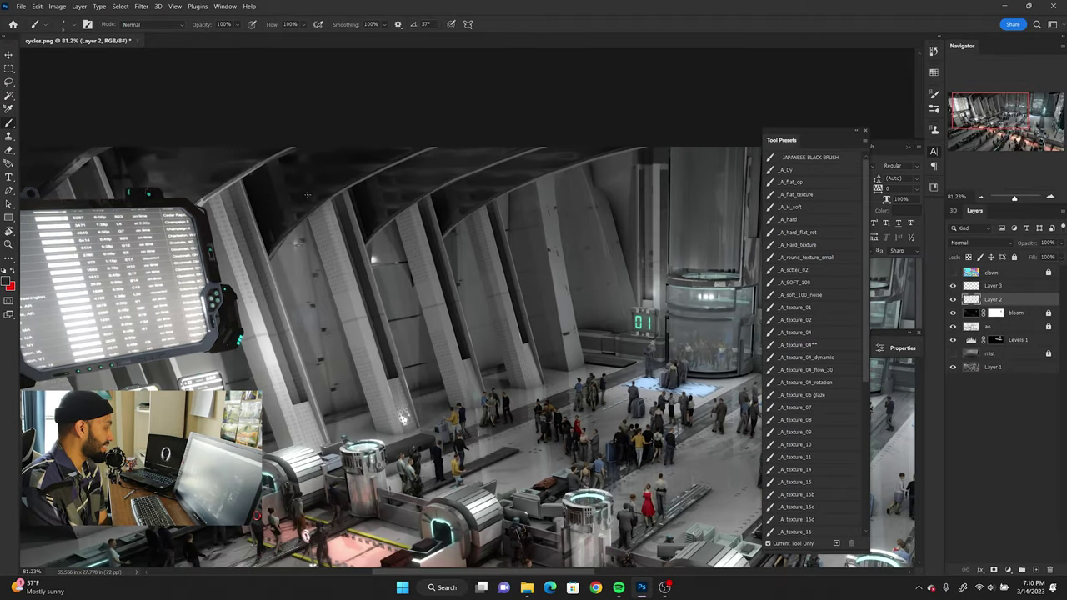
{"action": "scroll", "coordinate": [605, 191], "scroll_direction": "down", "scroll_amount": 1, "text": "alt"}
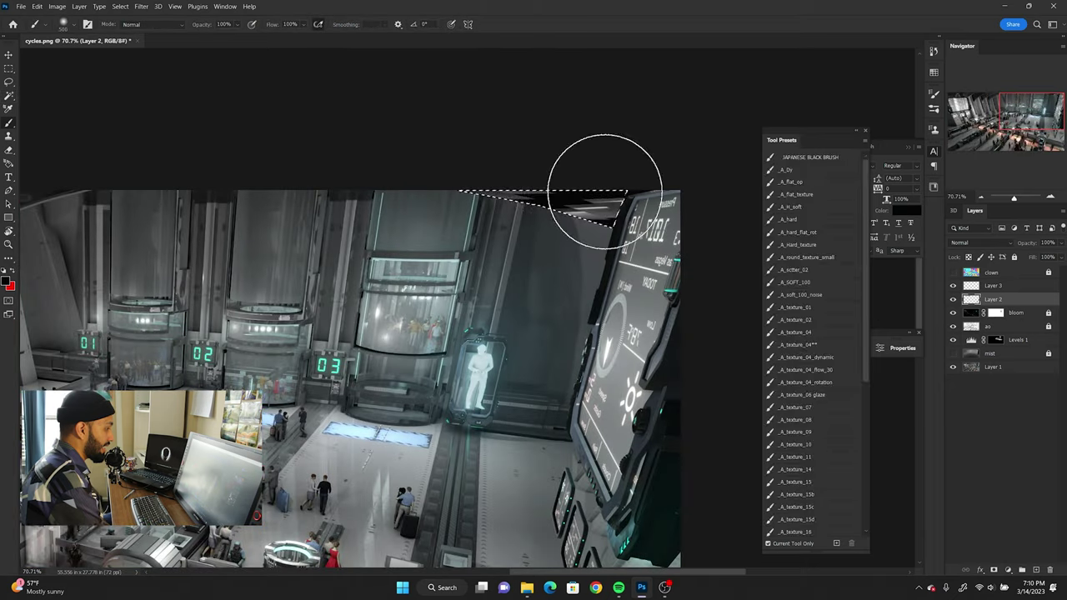
{"action": "scroll", "coordinate": [605, 191], "scroll_direction": "down", "scroll_amount": 1, "text": "alt"}
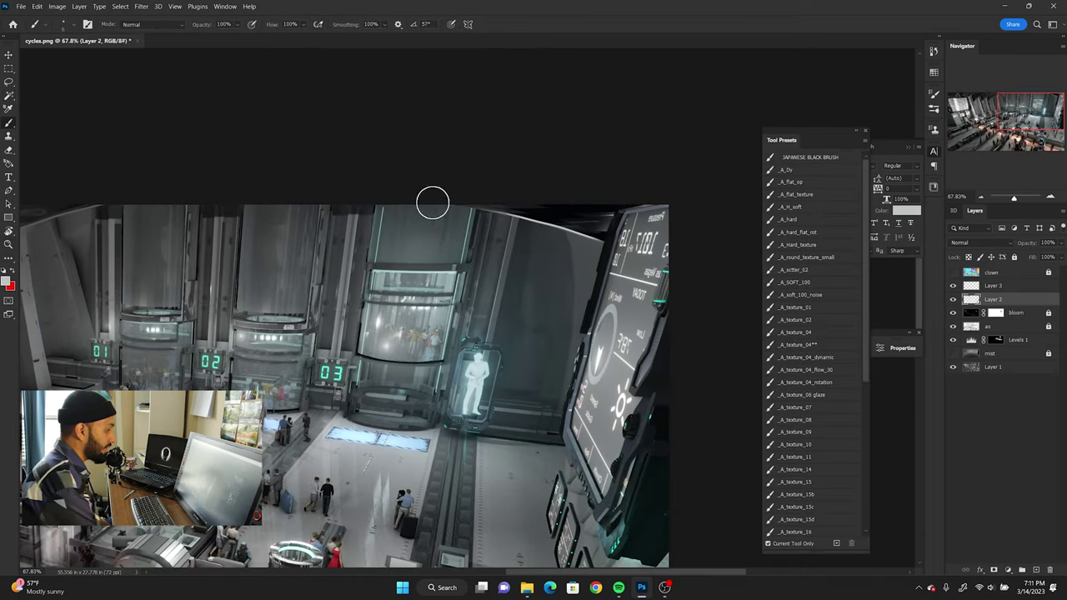
{"action": "key", "text": "z"}
{"action": "scroll", "coordinate": [670, 288], "scroll_direction": "down", "scroll_amount": 3, "text": "alt"}
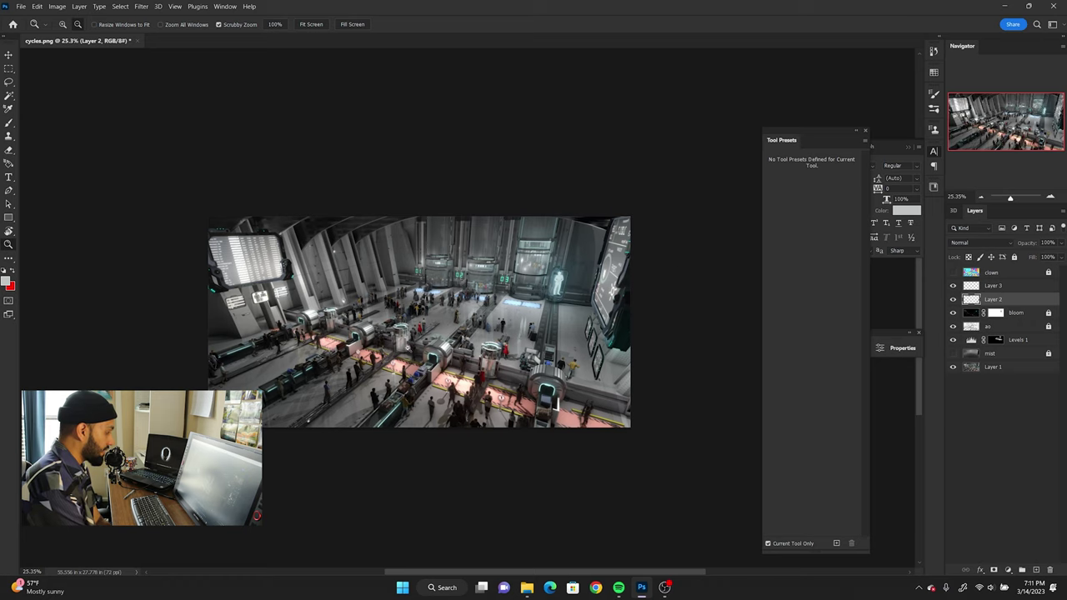
{"action": "scroll", "coordinate": [409, 338], "scroll_direction": "up", "scroll_amount": 2, "text": "alt"}
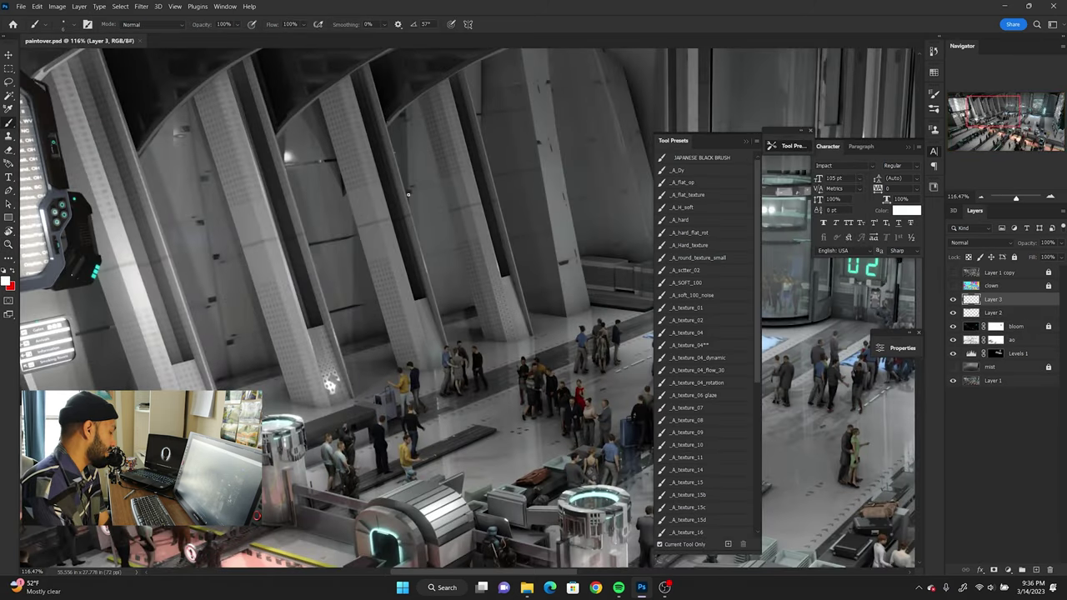
Step: Make red the paint colour and frame the central walkway and scanner gates
{"action": "scroll", "coordinate": [340, 120], "scroll_direction": "down", "scroll_amount": 1, "text": "alt"}
{"action": "scroll", "coordinate": [341, 133], "scroll_direction": "down", "scroll_amount": 2, "text": "alt"}
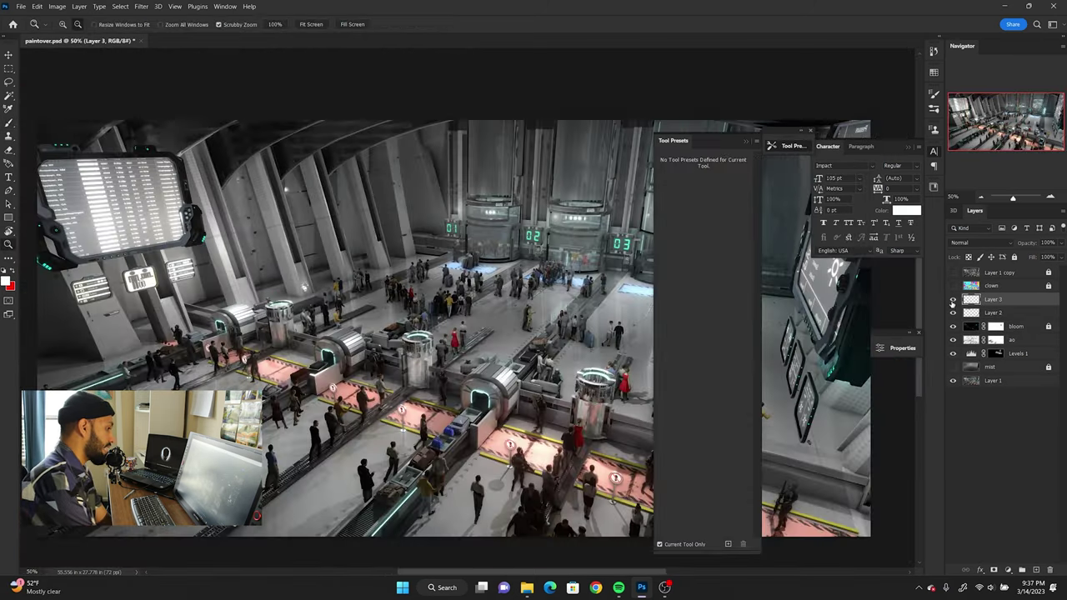
{"action": "scroll", "coordinate": [346, 167], "scroll_direction": "up", "scroll_amount": 2, "text": "alt"}
{"action": "scroll", "coordinate": [348, 181], "scroll_direction": "up", "scroll_amount": 1, "text": "alt"}
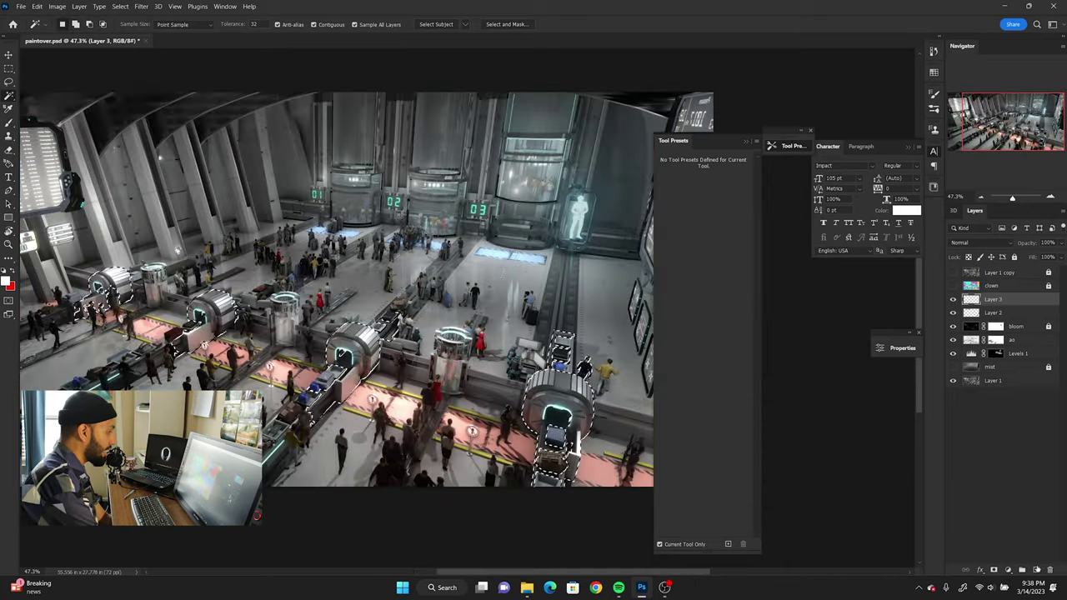
{"action": "key", "text": "x"}
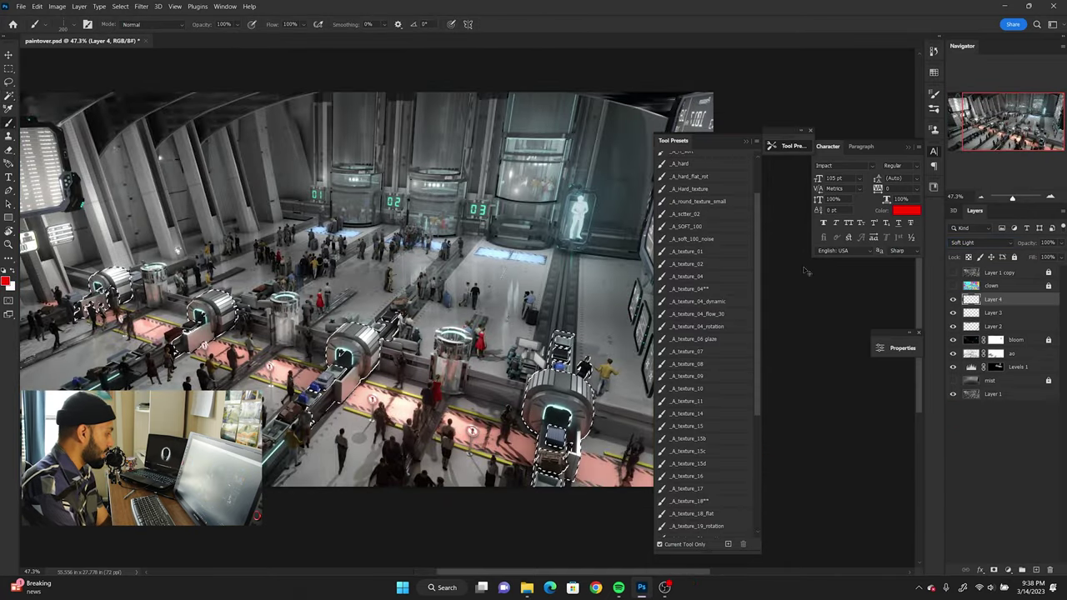
{"action": "key", "text": "z"}
{"action": "left_click_drag", "start_coordinate": [596, 416], "coordinate": [606, 412]}
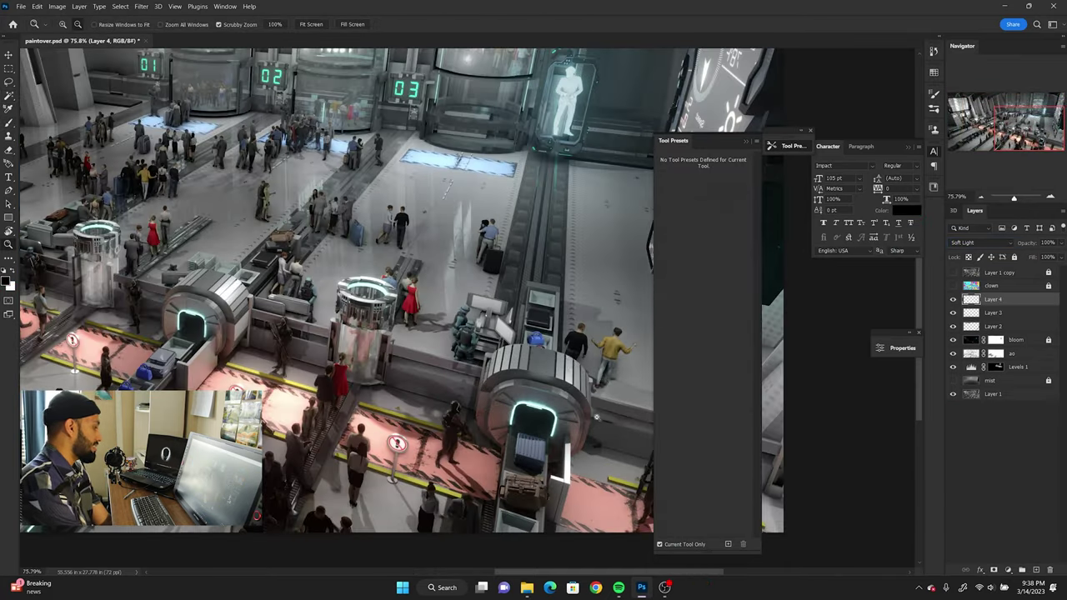
{"action": "key", "text": "b"}
{"action": "left_click_drag", "start_coordinate": [417, 292], "coordinate": [625, 329]}
{"action": "left_click_drag", "start_coordinate": [162, 334], "coordinate": [375, 362]}
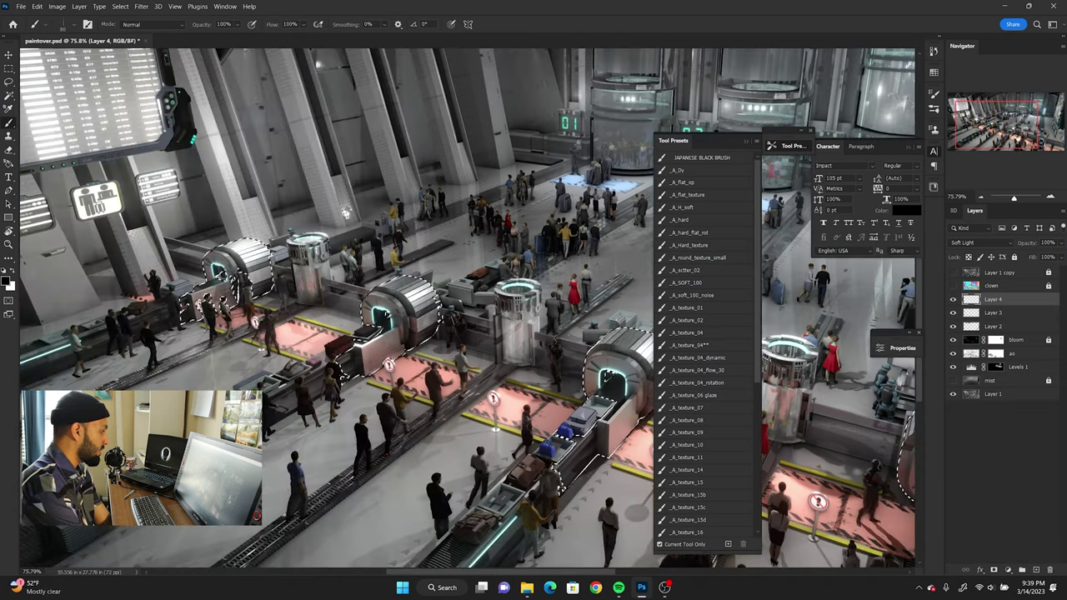
{"action": "left_click_drag", "start_coordinate": [583, 350], "coordinate": [166, 289]}
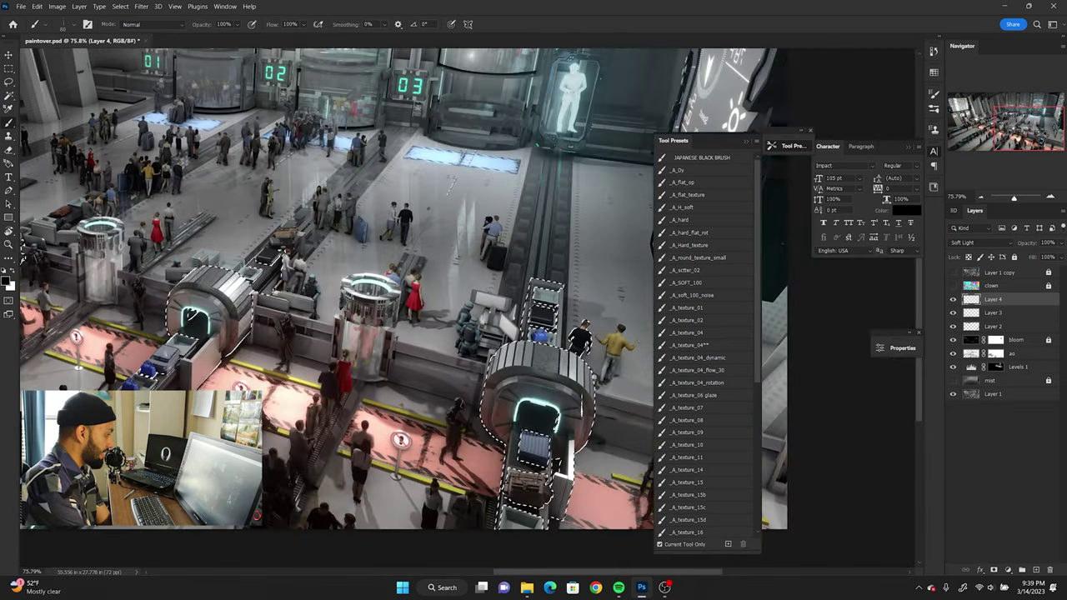
Step: Toggle the colour-ID pass to pick out the gates and elevator cabins
{"action": "key", "text": "z"}
{"action": "left_click_drag", "start_coordinate": [450, 250], "coordinate": [384, 153]}
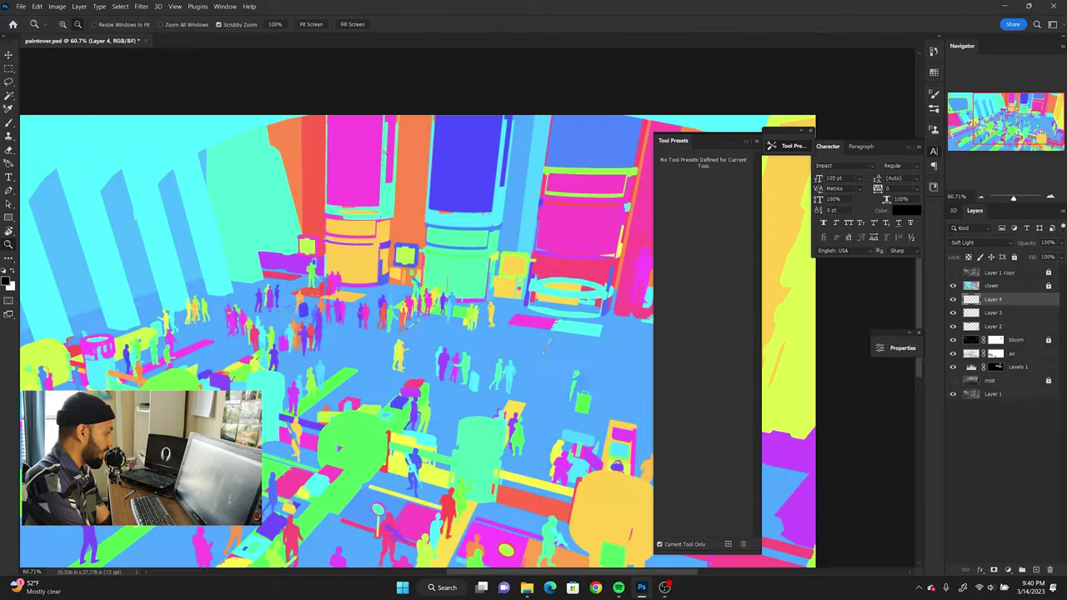
{"action": "left_click", "coordinate": [953, 285]}
{"action": "key", "text": "b"}
{"action": "left_click_drag", "start_coordinate": [340, 239], "coordinate": [428, 286]}
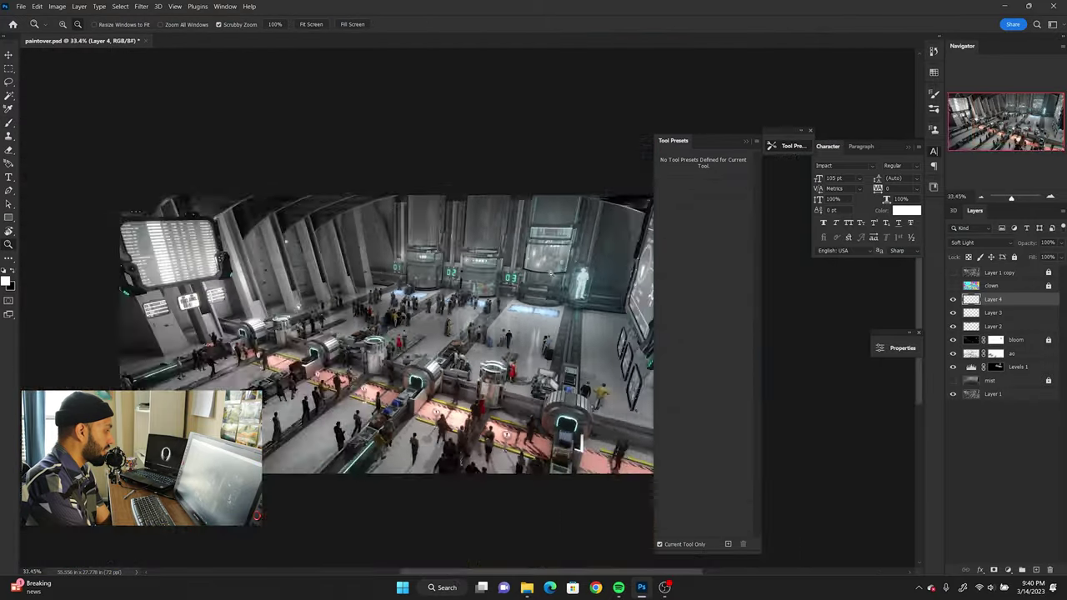
{"action": "key", "text": "w"}
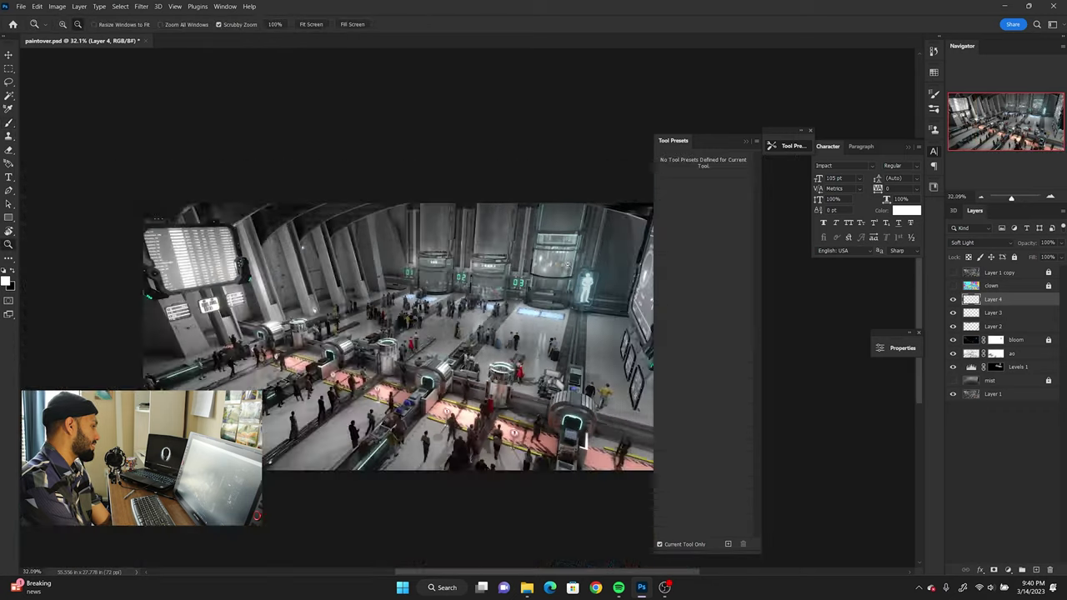
{"action": "left_click_drag", "start_coordinate": [535, 227], "coordinate": [500, 217]}
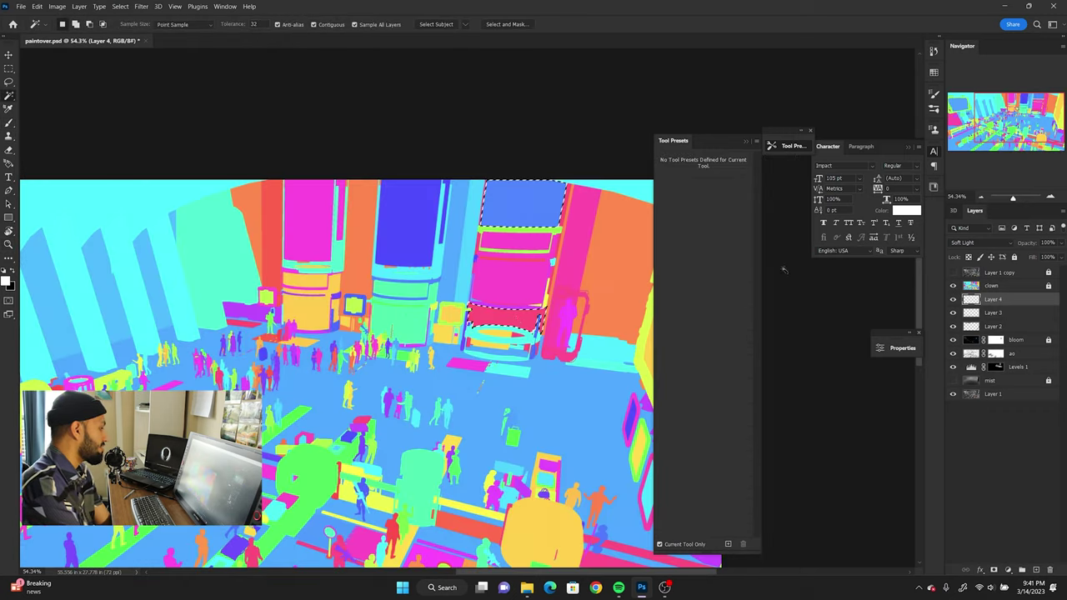
Step: Hide the ID pass and zoom in closely on the elevator cabins and shafts
{"action": "left_click", "coordinate": [953, 285]}
{"action": "key", "text": "b"}
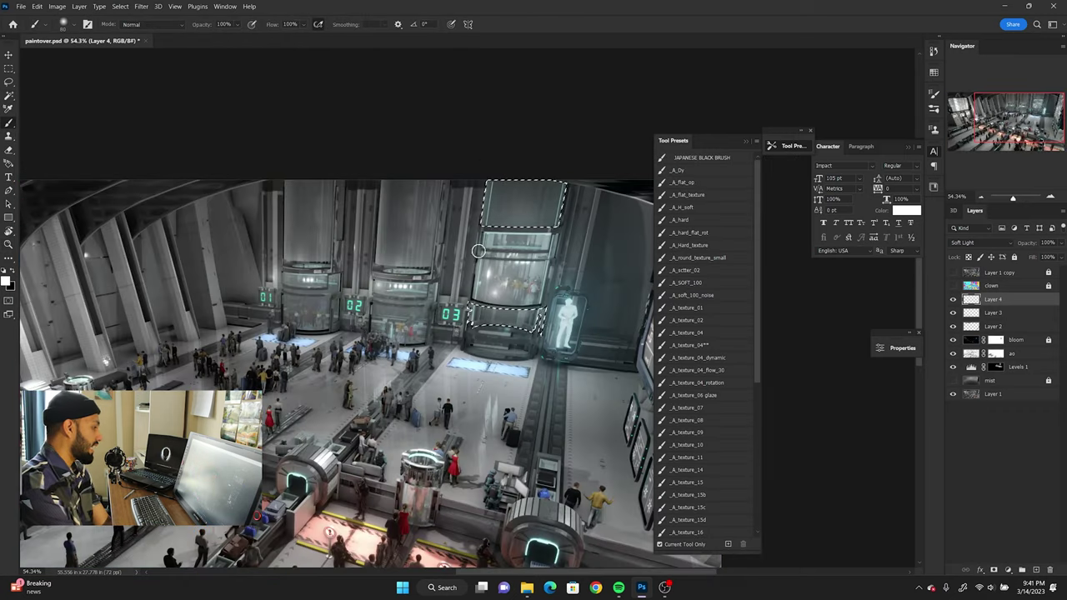
{"action": "key", "text": "z"}
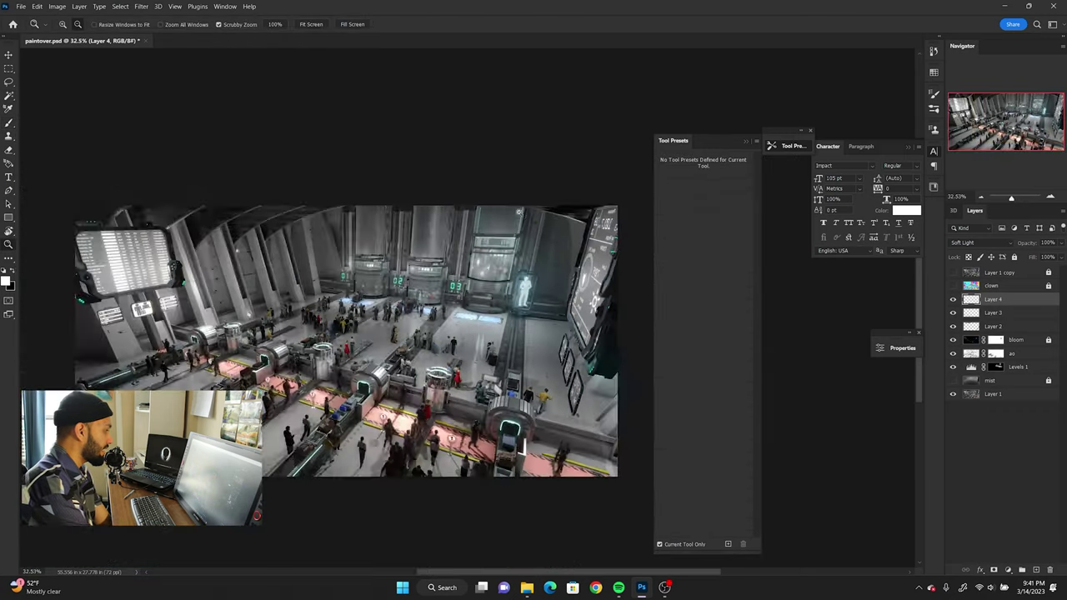
{"action": "left_click_drag", "start_coordinate": [392, 267], "coordinate": [417, 268]}
{"action": "key", "text": "b"}
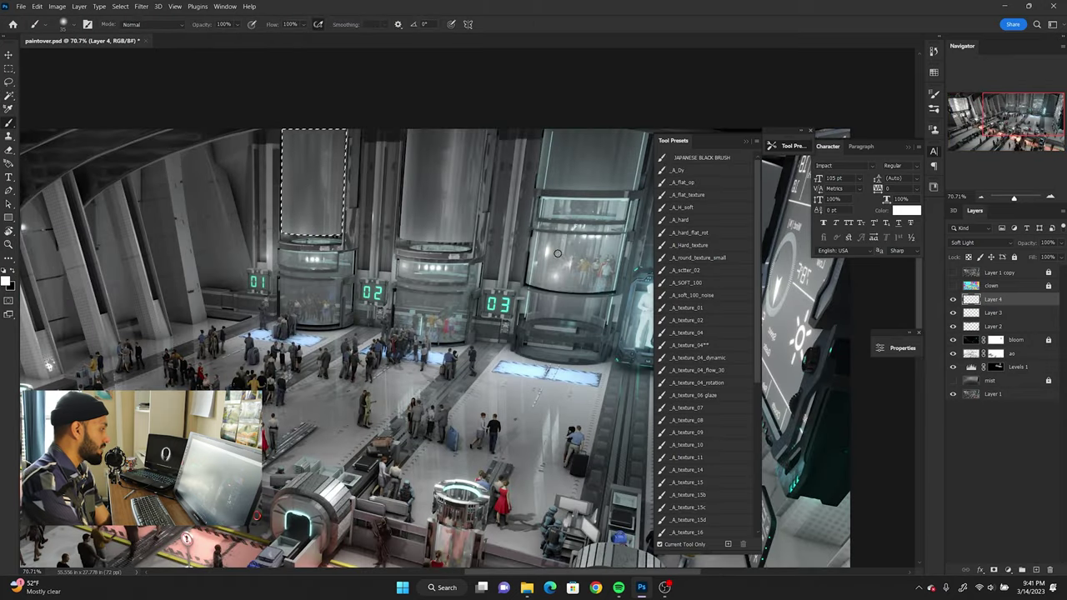
{"action": "left_click_drag", "start_coordinate": [334, 171], "coordinate": [348, 143], "text": "ctrl"}
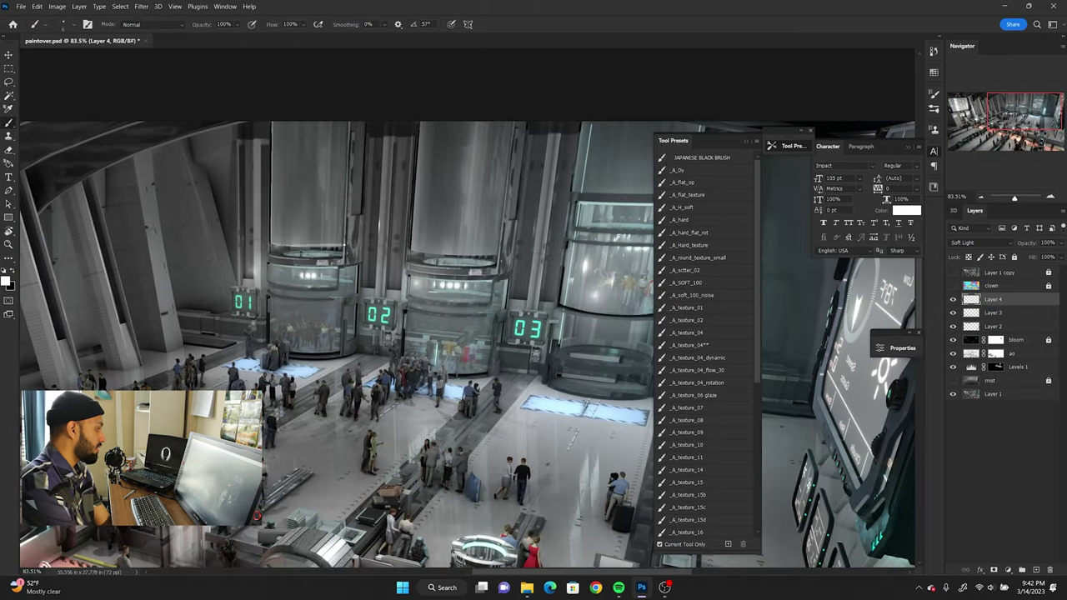
{"action": "left_click_drag", "start_coordinate": [344, 246], "coordinate": [392, 280], "text": "ctrl"}
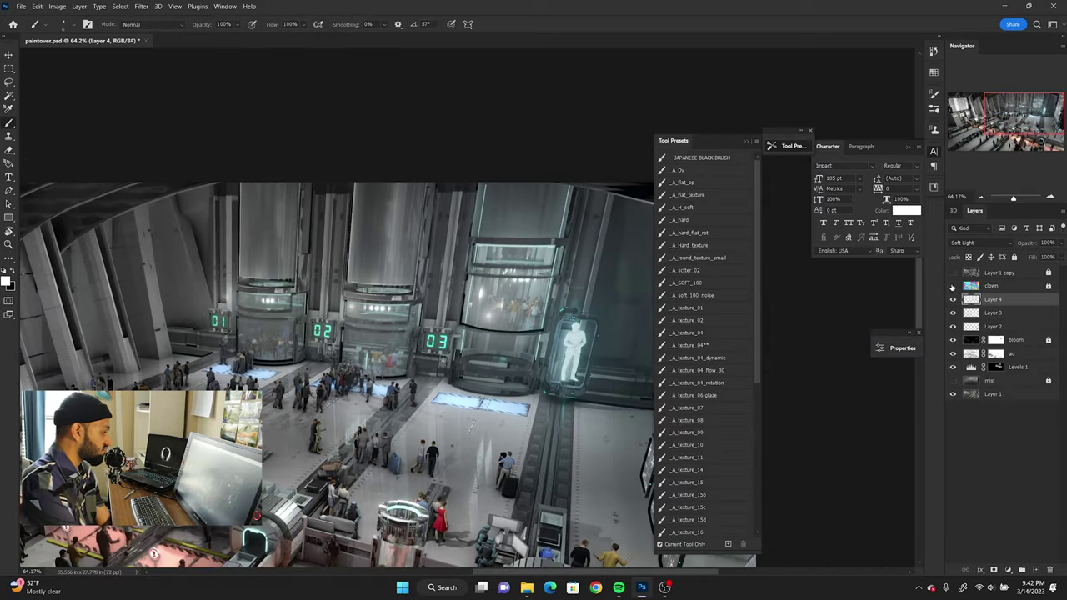
{"action": "left_click", "coordinate": [971, 300], "text": "ctrl"}
{"action": "left_click_drag", "start_coordinate": [575, 317], "coordinate": [586, 319], "text": "ctrl"}
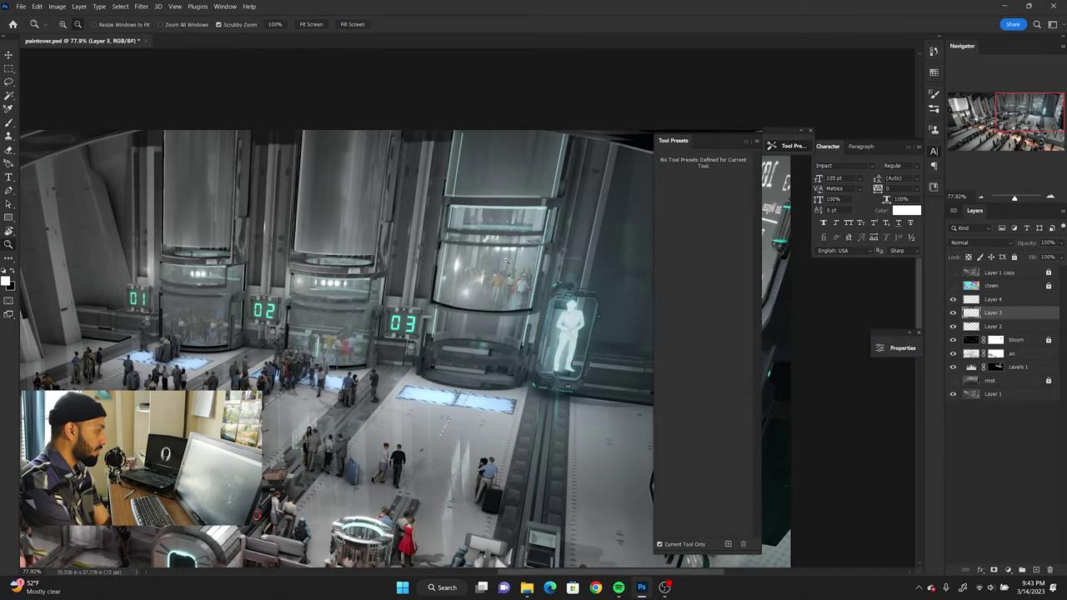
{"action": "left_click_drag", "start_coordinate": [505, 261], "coordinate": [709, 311], "text": "ctrl"}
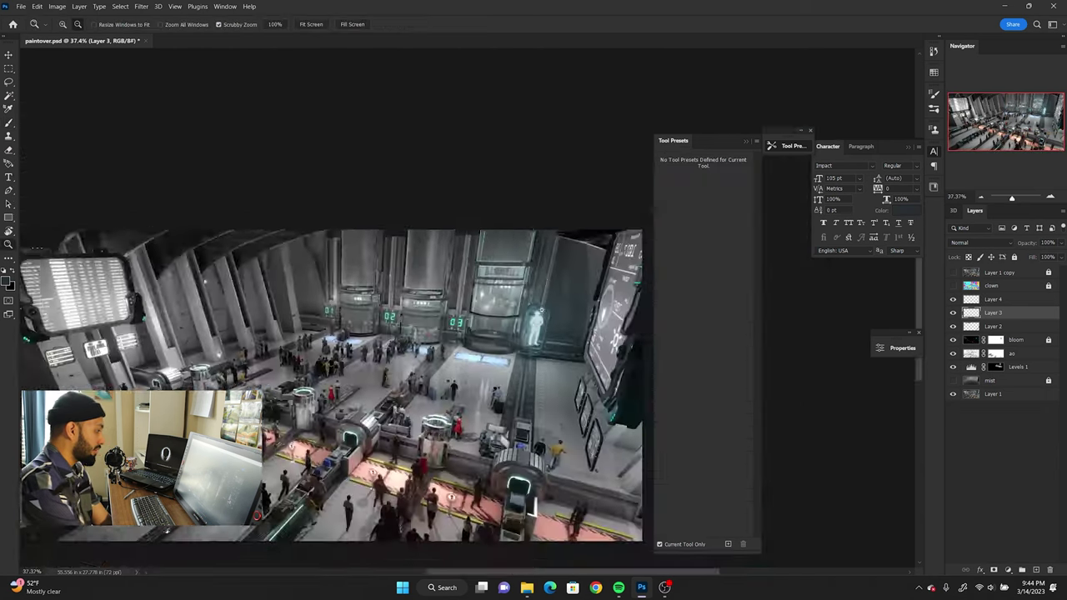
Step: Rotate the canvas about 35 degrees, reset it level, and hide Layer 1 copy
{"action": "left_click_drag", "start_coordinate": [446, 391], "coordinate": [396, 319]}
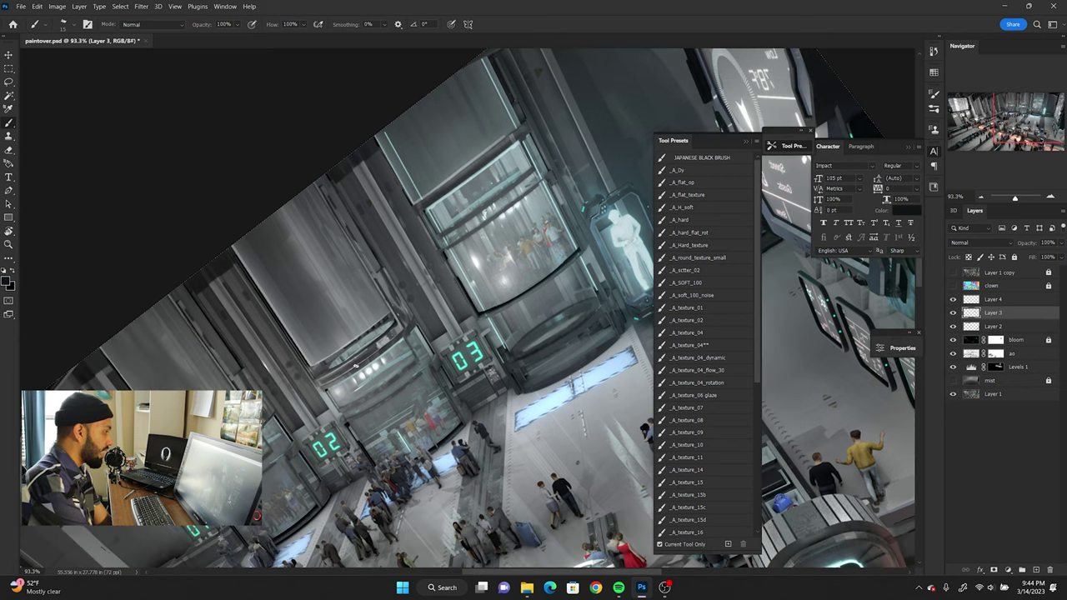
{"action": "key", "text": "z"}
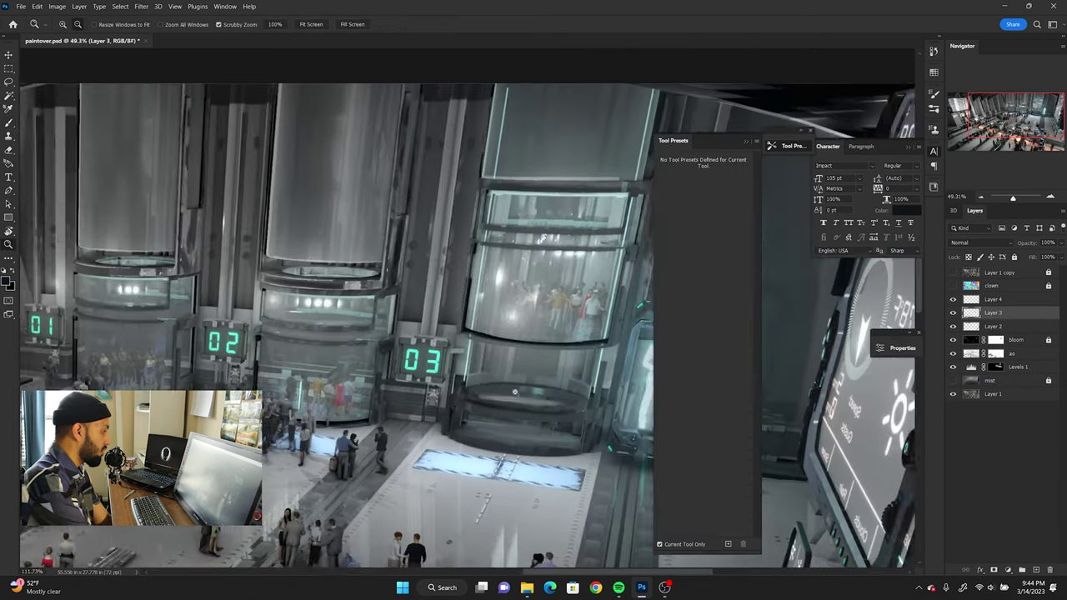
{"action": "left_click_drag", "start_coordinate": [375, 342], "coordinate": [250, 342]}
{"action": "left_click", "coordinate": [954, 273]}
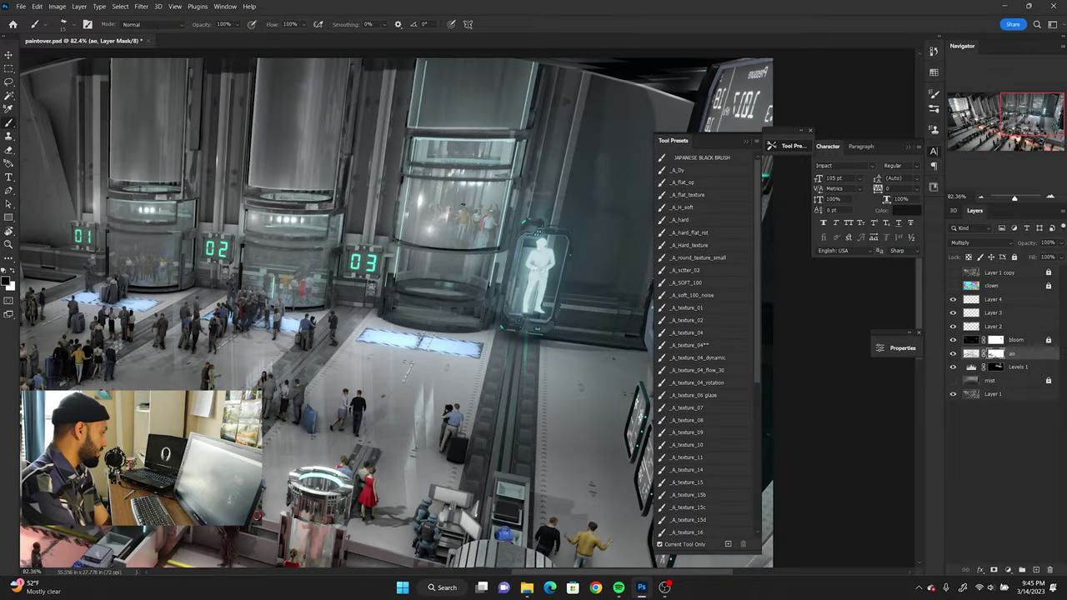
{"action": "left_click_drag", "start_coordinate": [109, 220], "coordinate": [147, 222]}
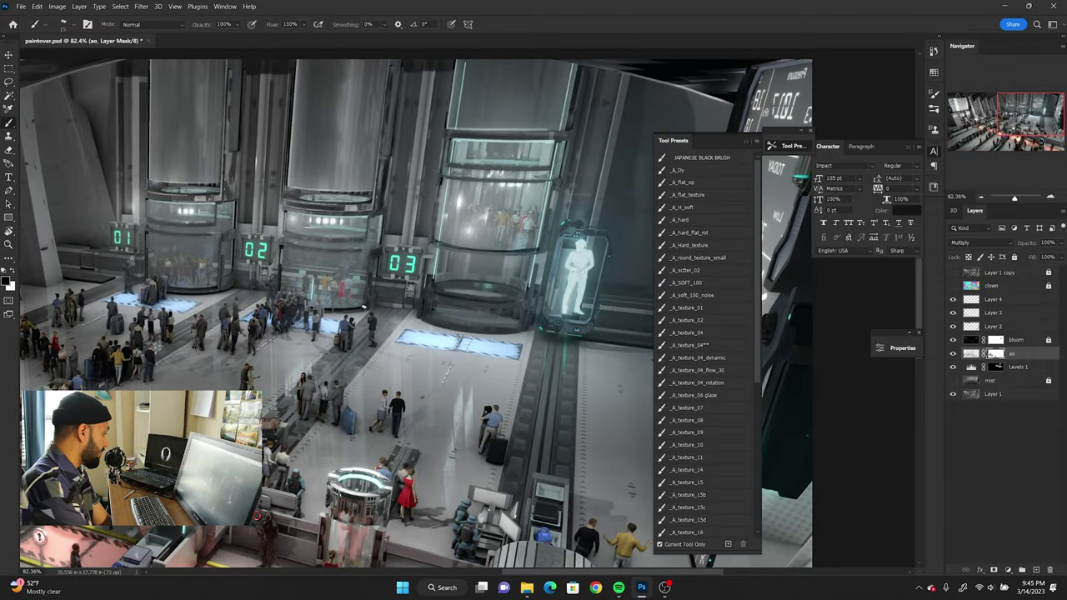
Step: Zoom in on the security checkpoint and make Layer 4 active
{"action": "key", "text": "z"}
{"action": "left_click_drag", "start_coordinate": [363, 307], "coordinate": [356, 307]}
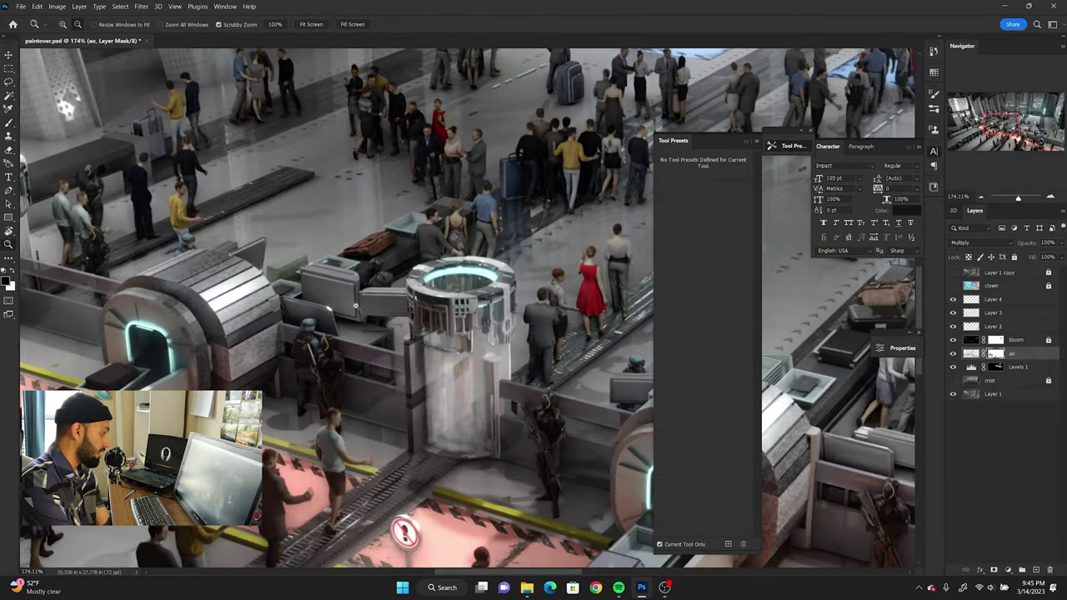
{"action": "key", "text": "b"}
{"action": "left_click", "coordinate": [1000, 299]}
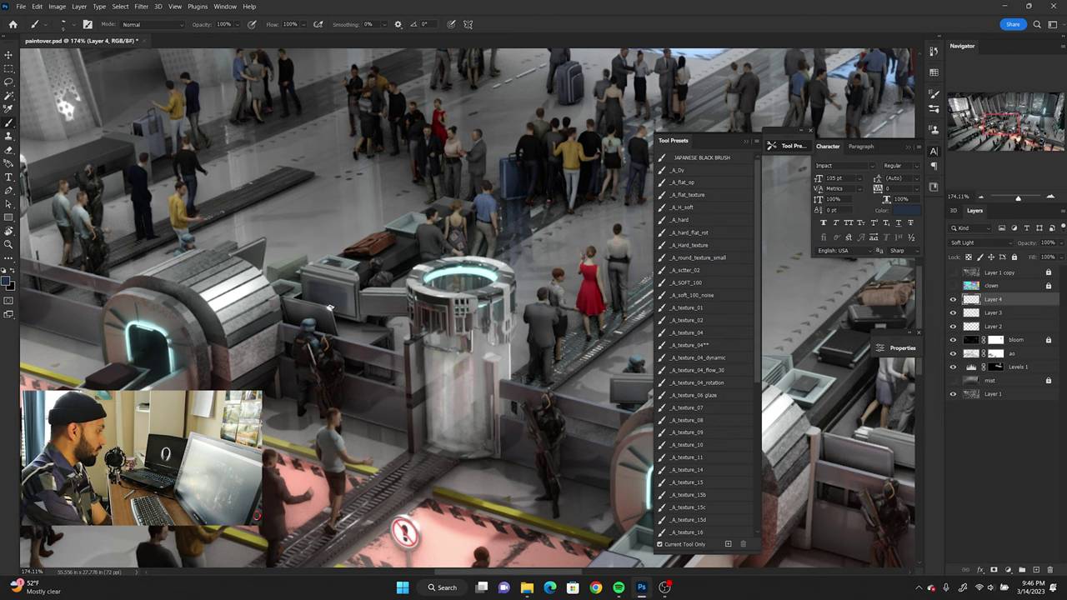
{"action": "key", "text": "alt"}
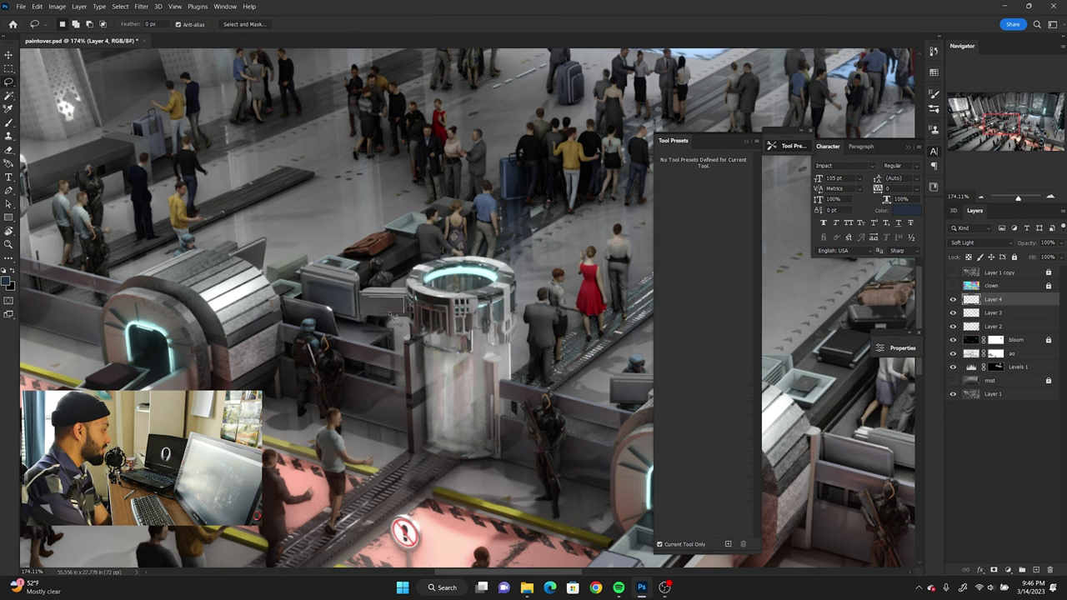
{"action": "scroll", "coordinate": [358, 312], "scroll_direction": "down", "scroll_amount": 2, "text": "alt"}
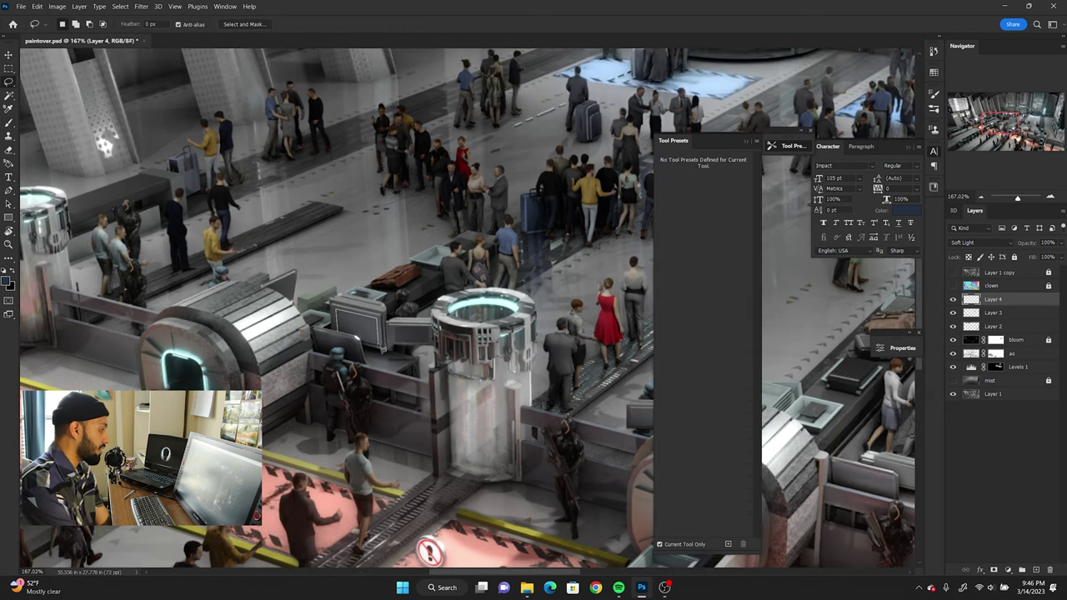
{"action": "key", "text": "b"}
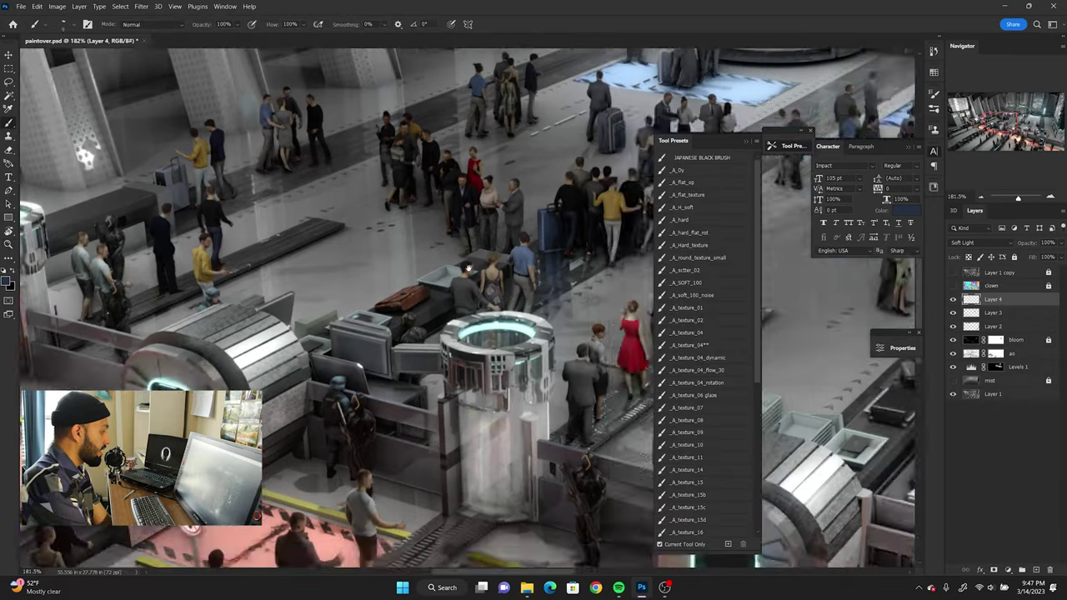
{"action": "key", "text": "z"}
{"action": "scroll", "coordinate": [467, 309], "scroll_direction": "down", "scroll_amount": 5, "text": "alt"}
{"action": "scroll", "coordinate": [467, 309], "scroll_direction": "up", "scroll_amount": 5, "text": "alt"}
Step: Show the clown ID layer, Magic Wand the scanner shapes, then hide it again
{"action": "left_click", "coordinate": [953, 285]}
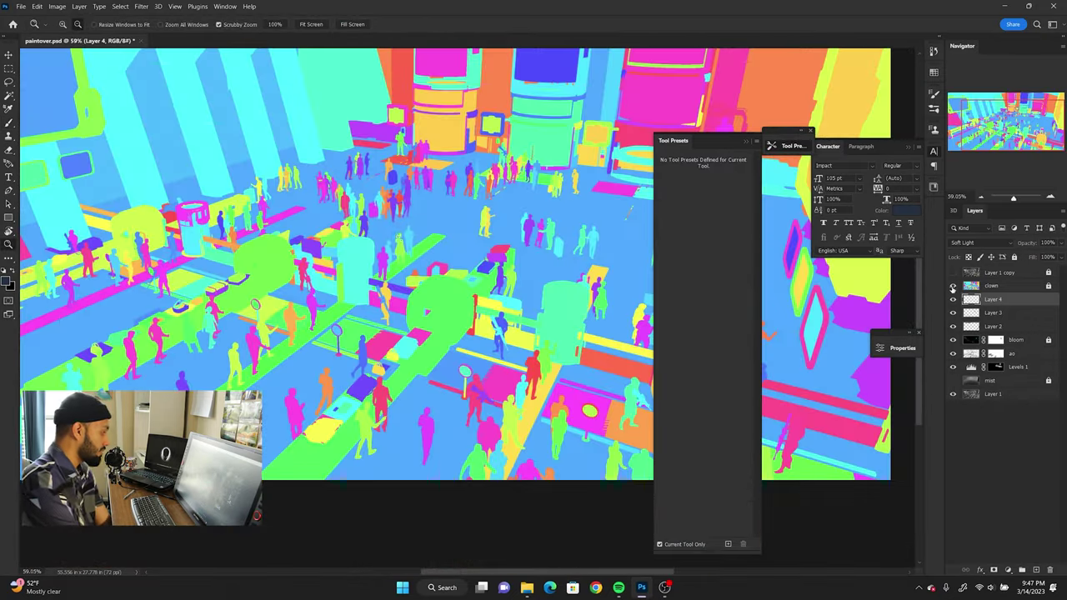
{"action": "left_click", "coordinate": [953, 285]}
{"action": "key", "text": "w"}
{"action": "key", "text": "z"}
{"action": "scroll", "coordinate": [467, 308], "scroll_direction": "down", "scroll_amount": 3, "text": "alt"}
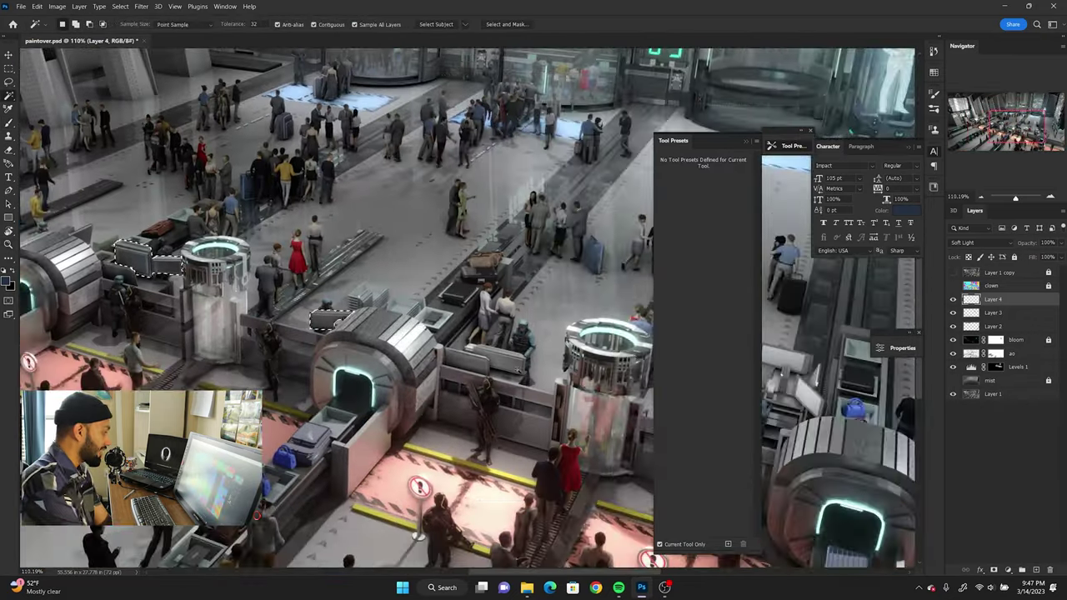
{"action": "left_click", "coordinate": [953, 285]}
{"action": "left_click", "coordinate": [953, 285]}
{"action": "key", "text": "b"}
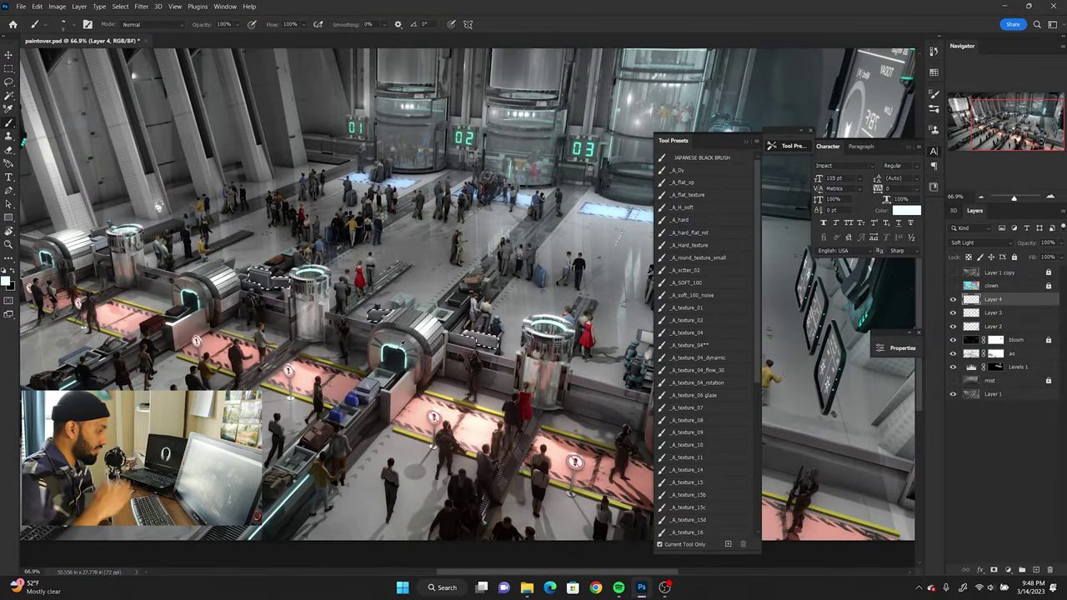
{"action": "scroll", "coordinate": [402, 343], "scroll_direction": "up", "scroll_amount": 1, "text": "alt"}
{"action": "scroll", "coordinate": [402, 343], "scroll_direction": "up", "scroll_amount": 3, "text": "alt"}
{"action": "scroll", "coordinate": [467, 334], "scroll_direction": "down", "scroll_amount": 3, "text": "alt"}
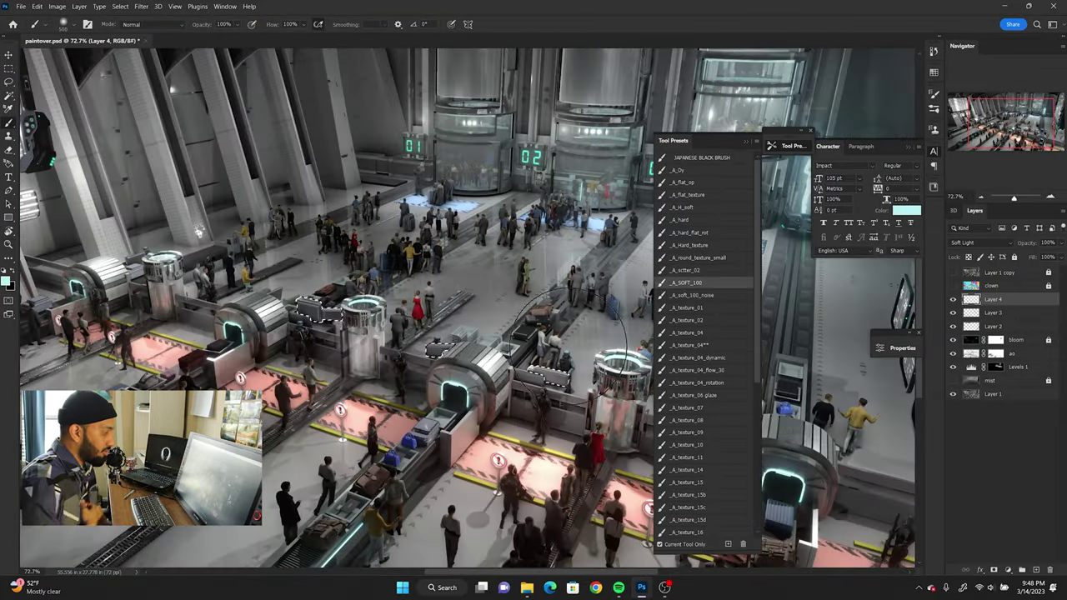
Step: Paste the X-ray suitcase scan as new Layer 5 over the render
{"action": "key", "text": "z"}
{"action": "scroll", "coordinate": [492, 242], "scroll_direction": "down", "scroll_amount": 2, "text": "alt"}
{"action": "scroll", "coordinate": [492, 242], "scroll_direction": "down", "scroll_amount": 1, "text": "alt"}
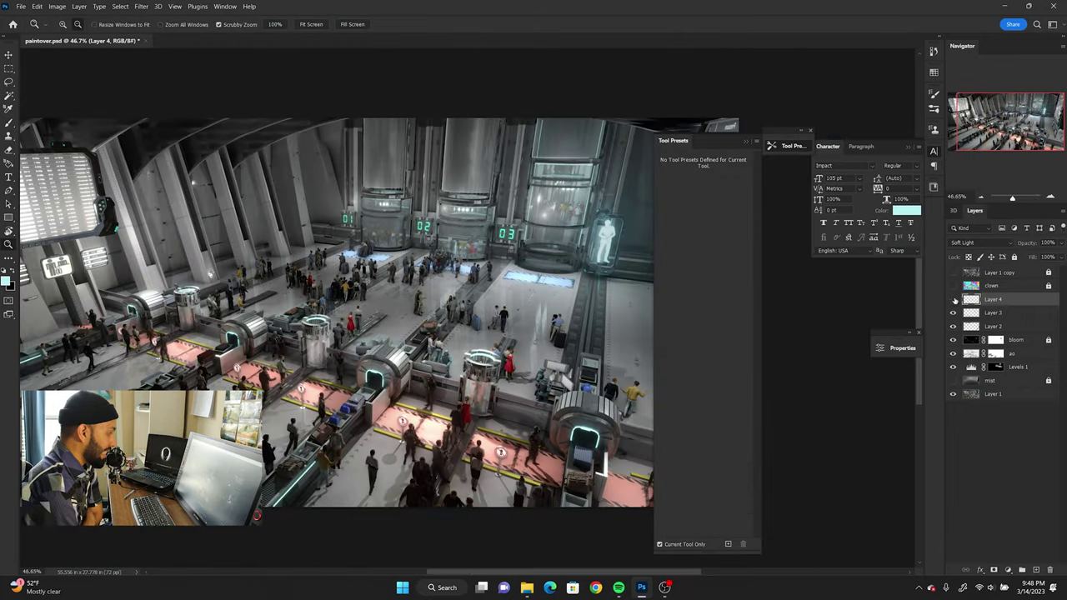
{"action": "scroll", "coordinate": [595, 392], "scroll_direction": "up", "scroll_amount": 5, "text": "alt"}
{"action": "key", "text": "ctrl+v"}
Step: Shrink the pasted X-ray scan to about a third and place it on the kiosk screen
{"action": "key", "text": "m"}
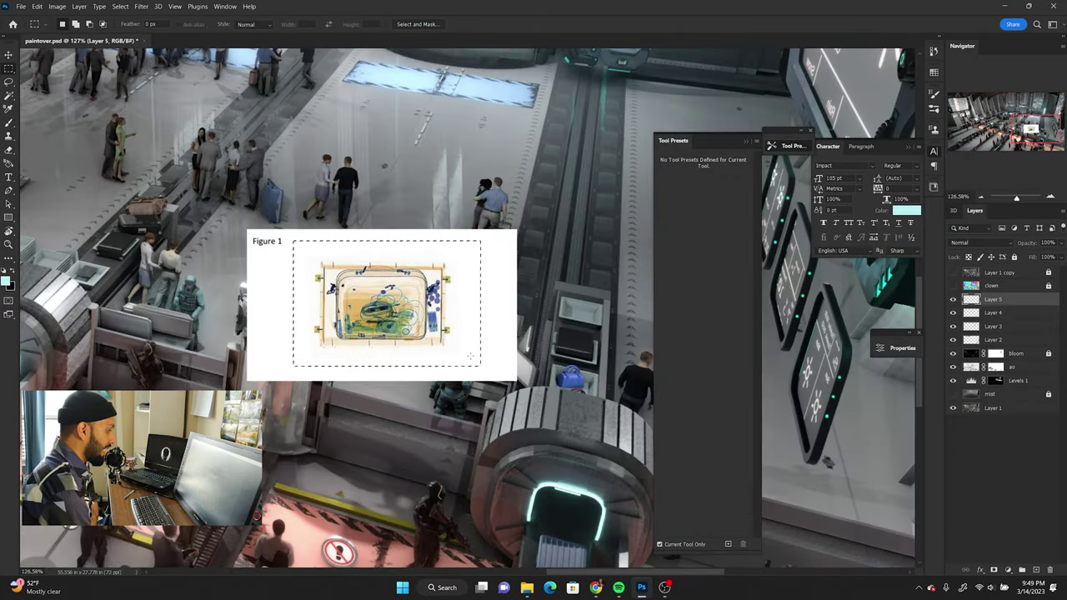
{"action": "key", "text": "ctrl+t"}
{"action": "mouse_move", "coordinate": [480, 366]}
{"action": "left_mouse_down"}
{"action": "mouse_move", "coordinate": [453, 334]}
{"action": "mouse_move", "coordinate": [344, 334]}
{"action": "left_mouse_up"}
{"action": "scroll", "coordinate": [498, 302], "scroll_direction": "up", "scroll_amount": 4, "text": "alt"}
{"action": "left_click_drag", "start_coordinate": [452, 314], "coordinate": [480, 289]}
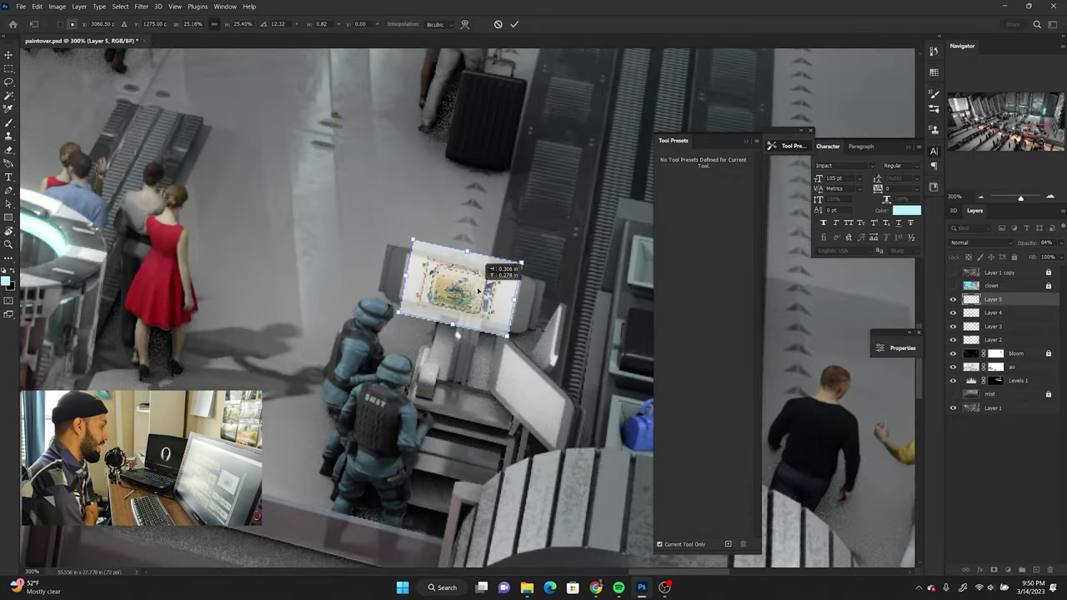
{"action": "key", "text": "Return"}
{"action": "scroll", "coordinate": [533, 292], "scroll_direction": "down", "scroll_amount": 5, "text": "alt"}
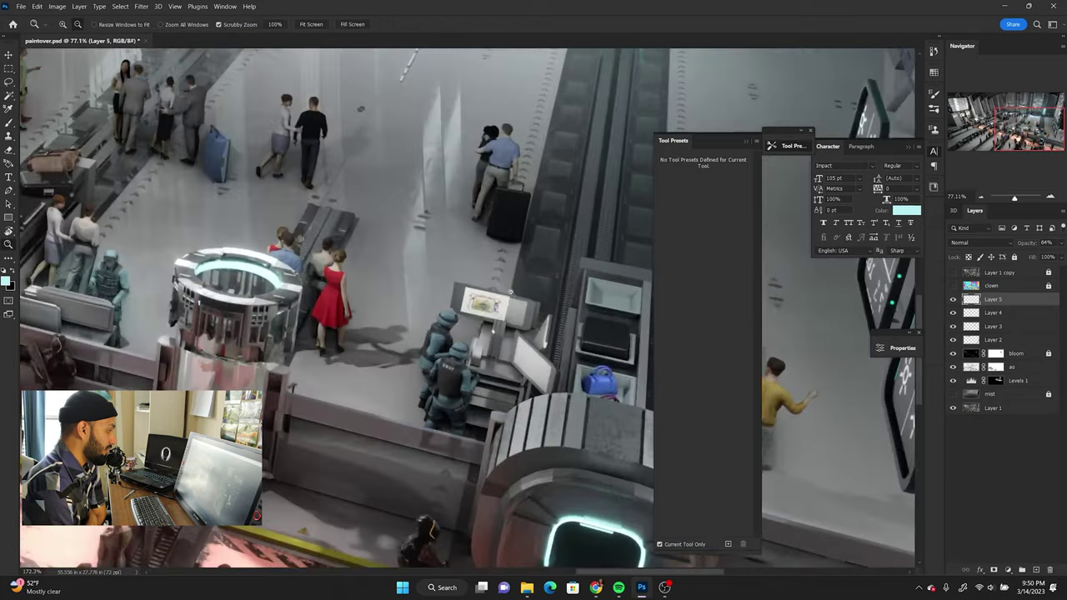
{"action": "scroll", "coordinate": [550, 300], "scroll_direction": "down", "scroll_amount": 3, "text": "alt"}
Step: Paste the heat-map image, shrink it to screen size and set it beside the X-ray scan
{"action": "key", "text": "ctrl+v"}
{"action": "key", "text": "ctrl+t"}
{"action": "mouse_move", "coordinate": [653, 441]}
{"action": "left_mouse_down"}
{"action": "mouse_move", "coordinate": [392, 417]}
{"action": "mouse_move", "coordinate": [471, 225]}
{"action": "left_mouse_up"}
{"action": "scroll", "coordinate": [471, 229], "scroll_direction": "up", "scroll_amount": 3, "text": "alt"}
{"action": "left_click_drag", "start_coordinate": [346, 363], "coordinate": [488, 320]}
{"action": "scroll", "coordinate": [488, 319], "scroll_direction": "up", "scroll_amount": 3, "text": "alt"}
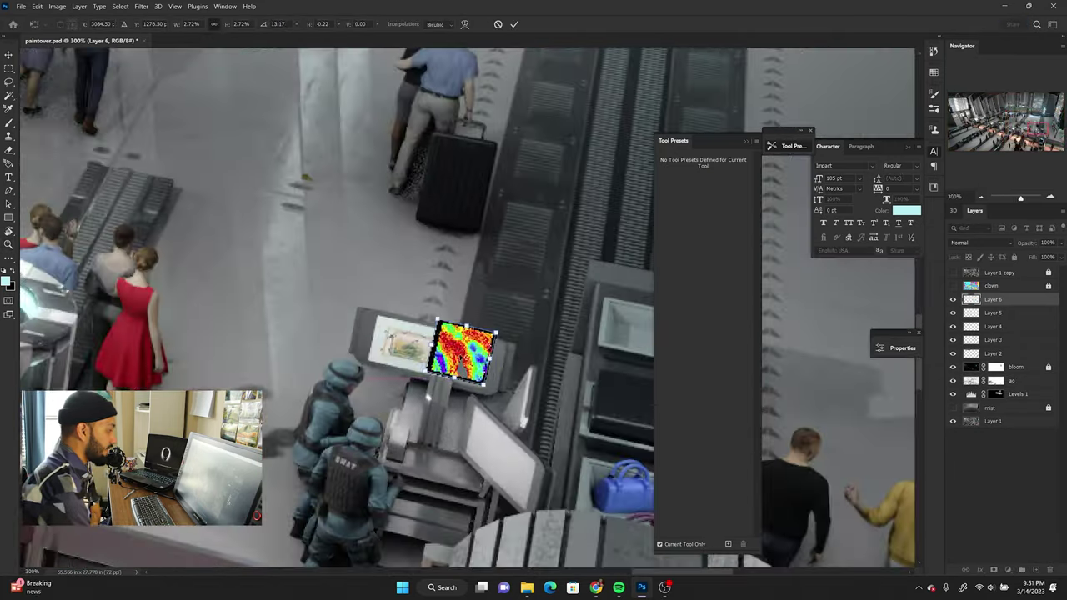
{"action": "key", "text": "Return"}
Step: Colourise the heat-map with a cyan tint and erase its edges on the kiosk screen
{"action": "key", "text": "ctrl+u"}
{"action": "key", "text": "Return"}
{"action": "key", "text": "z"}
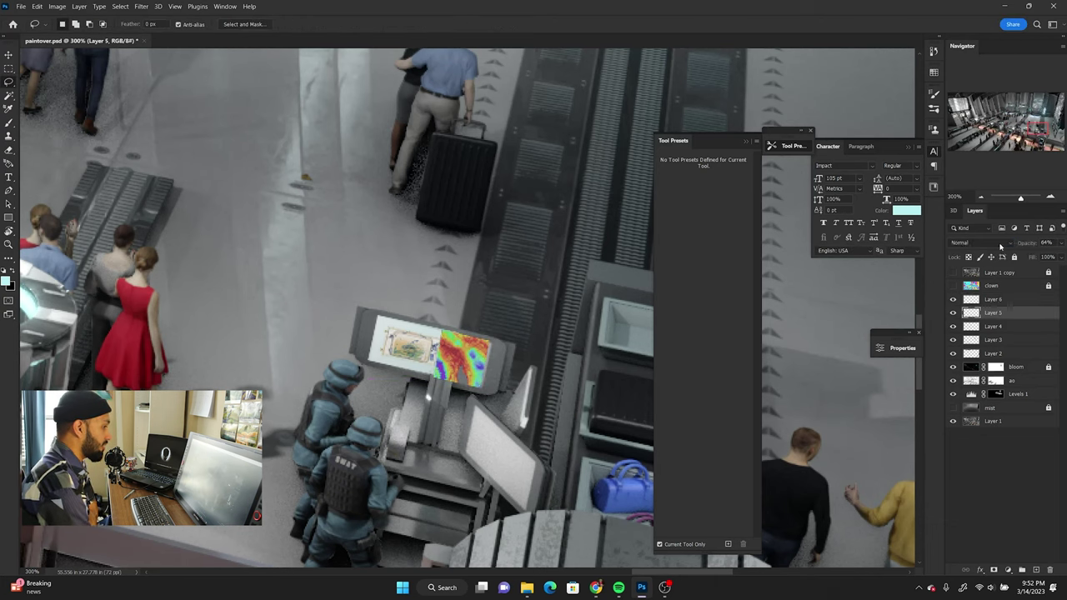
{"action": "left_click", "coordinate": [992, 299]}
{"action": "key", "text": "e"}
{"action": "scroll", "coordinate": [519, 440], "scroll_direction": "down", "scroll_amount": 2, "text": "alt"}
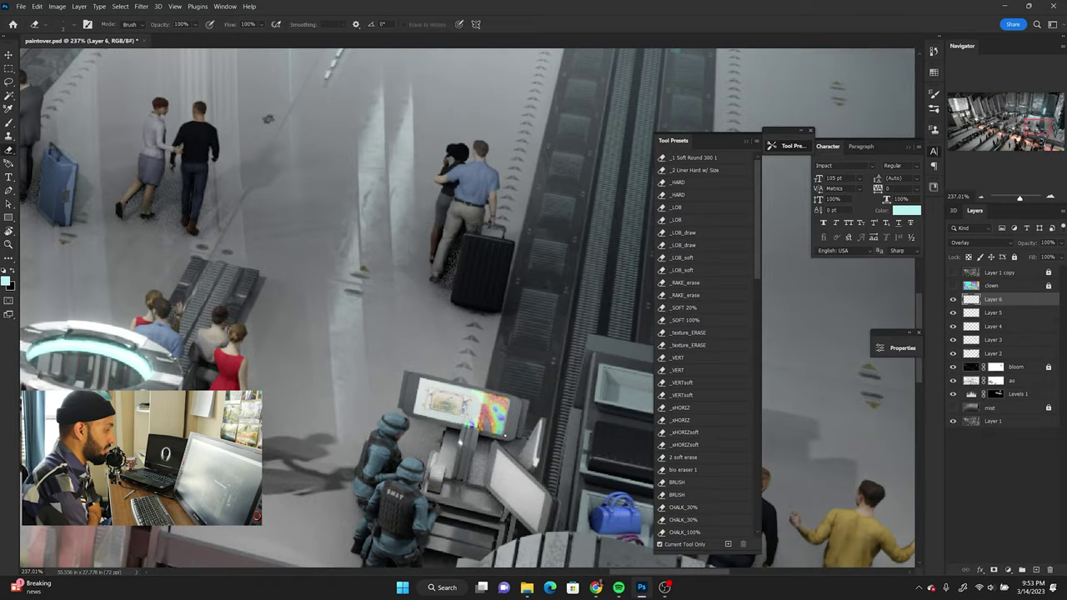
{"action": "key", "text": "i"}
{"action": "scroll", "coordinate": [416, 361], "scroll_direction": "down", "scroll_amount": 3, "text": "alt"}
{"action": "key", "text": "ctrl+u"}
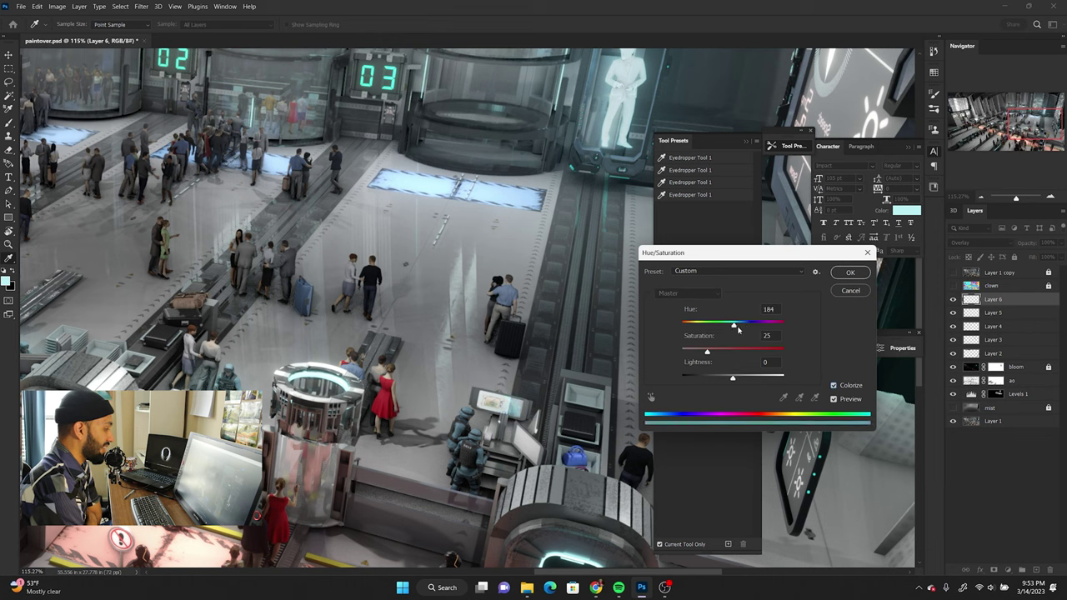
{"action": "key", "text": "Return"}
{"action": "key", "text": "z"}
{"action": "left_click", "coordinate": [496, 429]}
Step: Set the heat-map layer to Overlay blending and paste the blue circuit screen graphic
{"action": "key", "text": "alt+shift+o"}
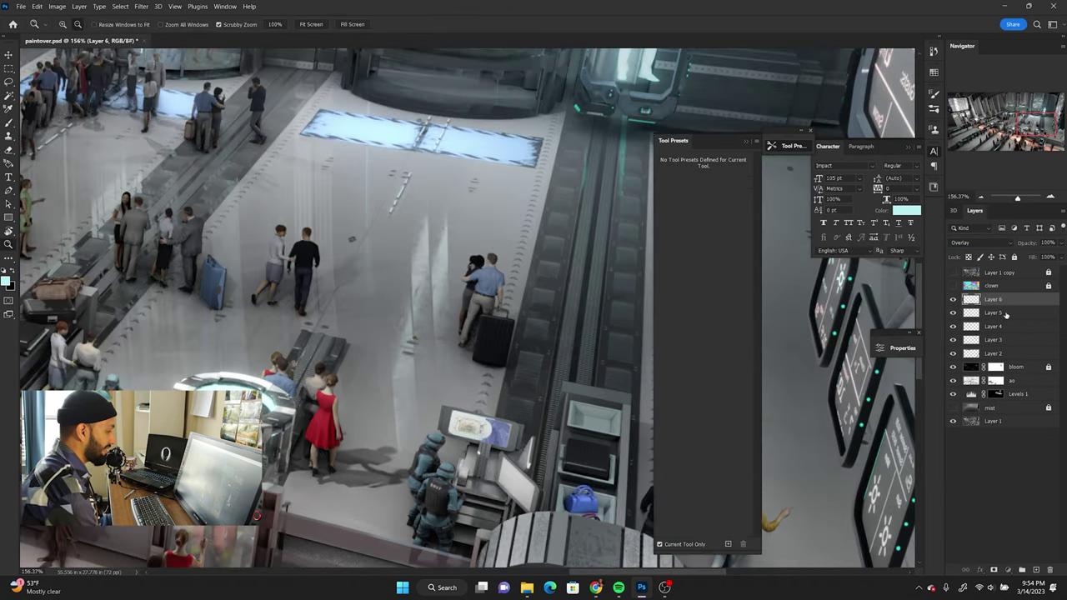
{"action": "left_click", "coordinate": [992, 300]}
{"action": "key", "text": "b"}
{"action": "scroll", "coordinate": [501, 333], "scroll_direction": "down", "scroll_amount": 5, "text": "alt"}
{"action": "scroll", "coordinate": [488, 381], "scroll_direction": "up", "scroll_amount": 4, "text": "alt"}
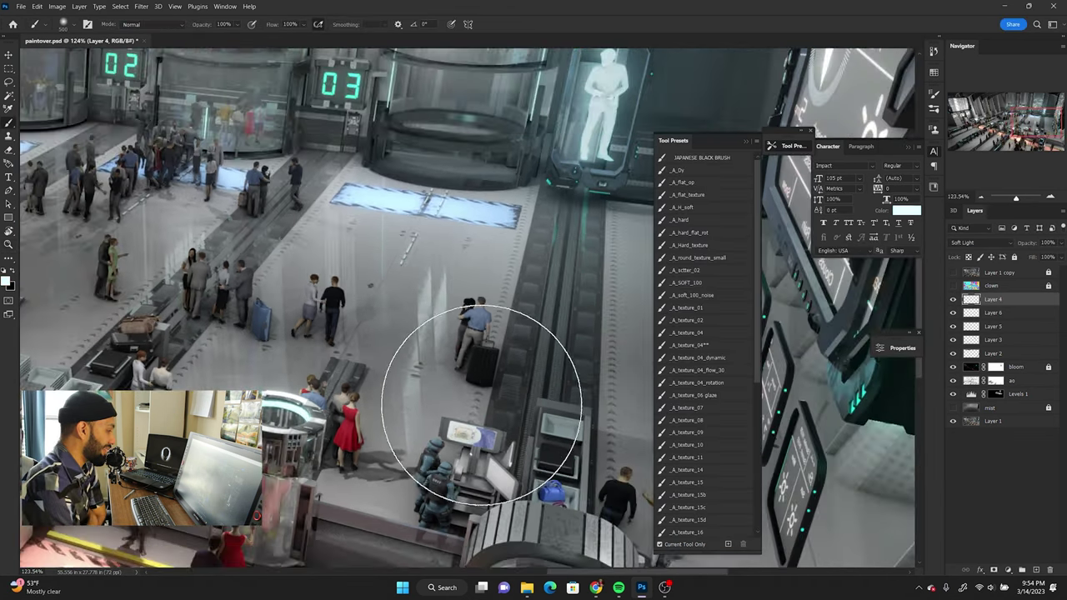
{"action": "key", "text": "z"}
{"action": "scroll", "coordinate": [575, 299], "scroll_direction": "up", "scroll_amount": 4, "text": "alt"}
{"action": "key", "text": "ctrl+v"}
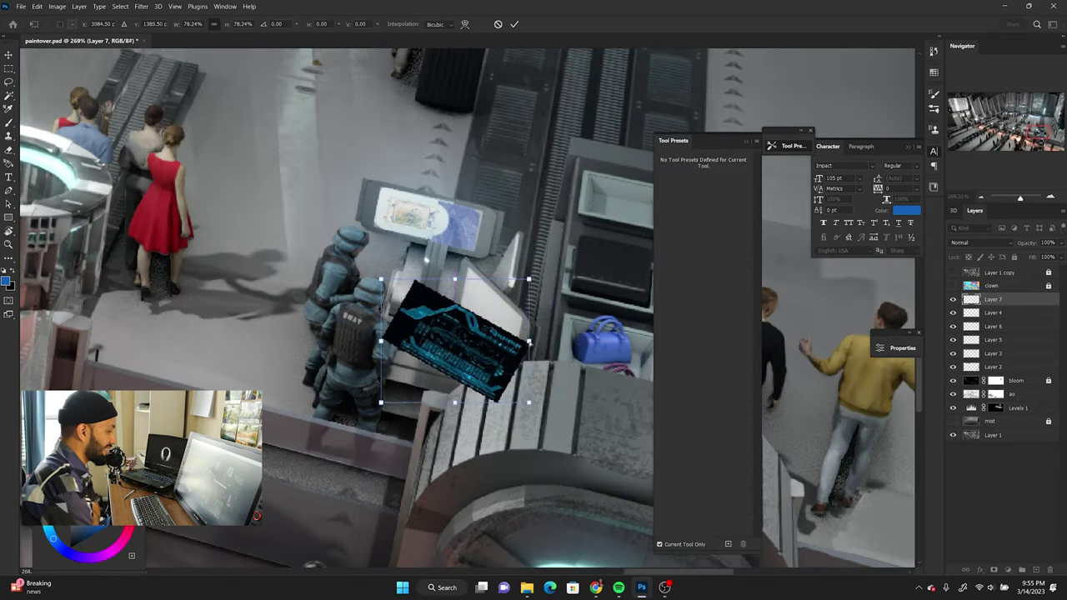
Step: Shrink, move and rotate the blue HUD graphic to fit the kiosk screen angle
{"action": "key", "text": "ctrl+t"}
{"action": "left_click_drag", "start_coordinate": [321, 73], "coordinate": [392, 310]}
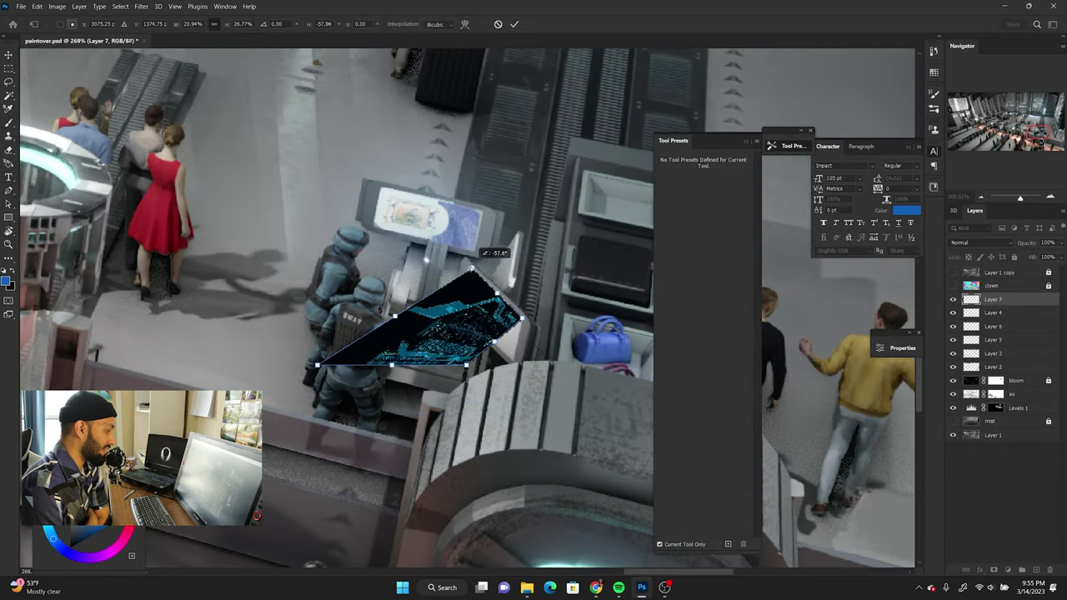
{"action": "left_click_drag", "start_coordinate": [500, 275], "coordinate": [482, 298]}
{"action": "key", "text": "Return"}
{"action": "scroll", "coordinate": [599, 345], "scroll_direction": "down", "scroll_amount": 5, "text": "alt"}
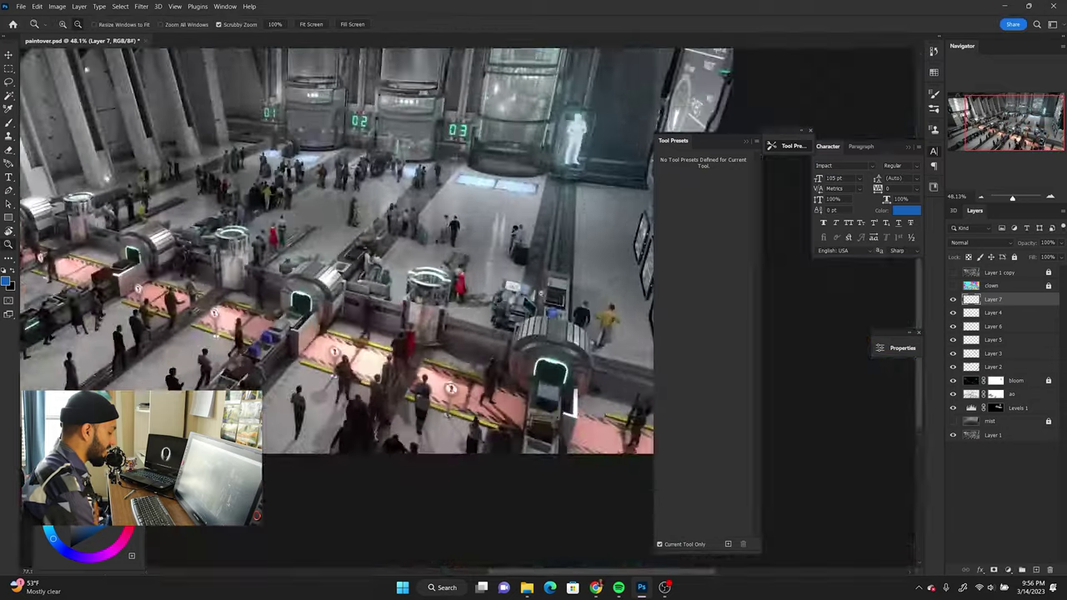
{"action": "scroll", "coordinate": [598, 344], "scroll_direction": "up", "scroll_amount": 3, "text": "alt"}
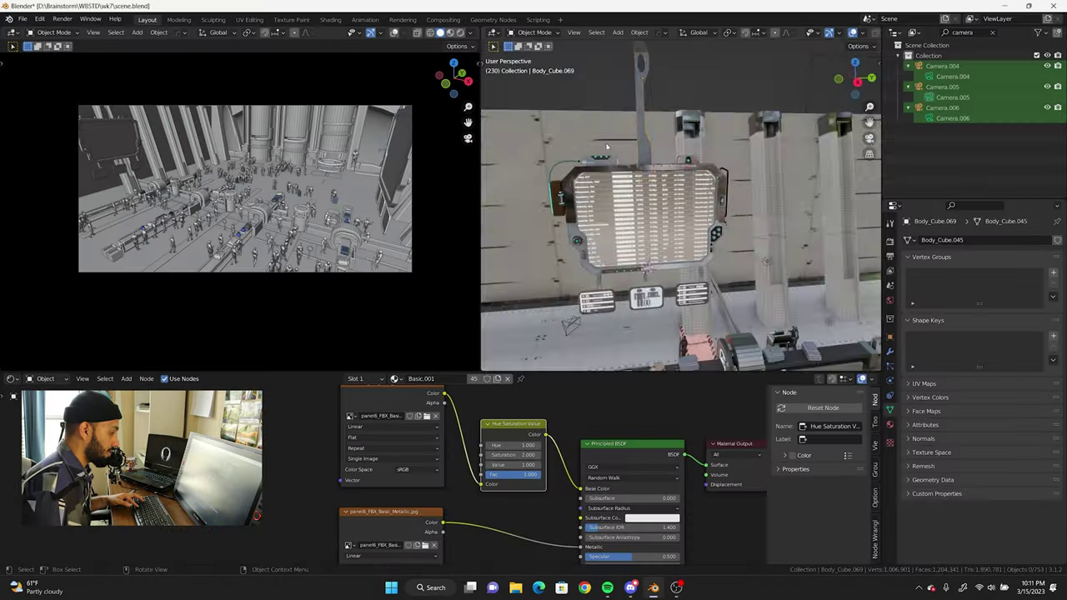
Step: Stretch the new cylinder along Y into a thin rod under the departures board
{"action": "key", "text": "KP_0"}
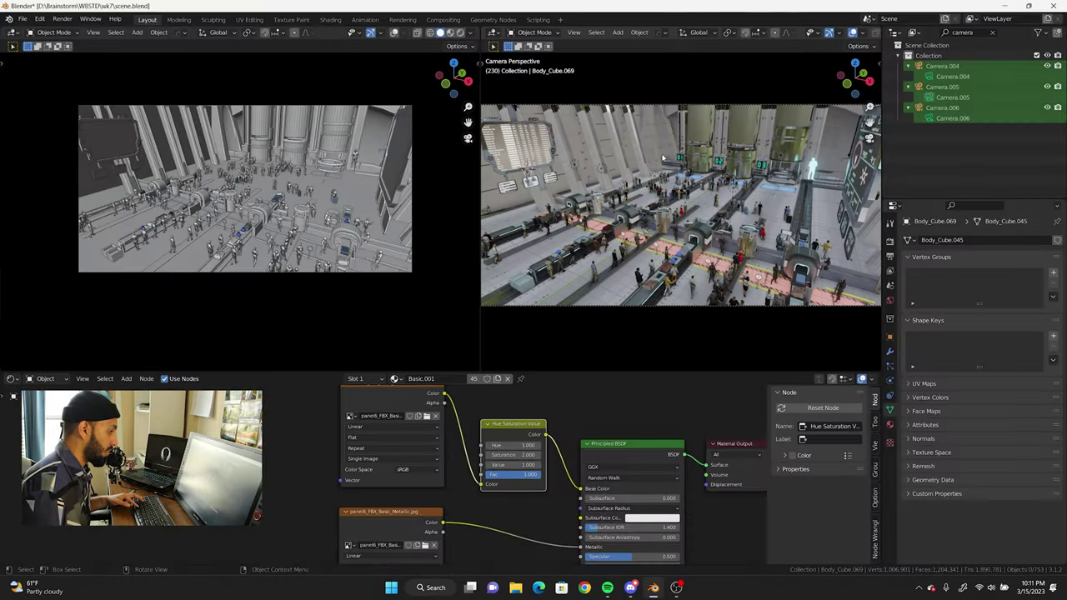
{"action": "middle_click_drag", "start_coordinate": [663, 157], "coordinate": [683, 192]}
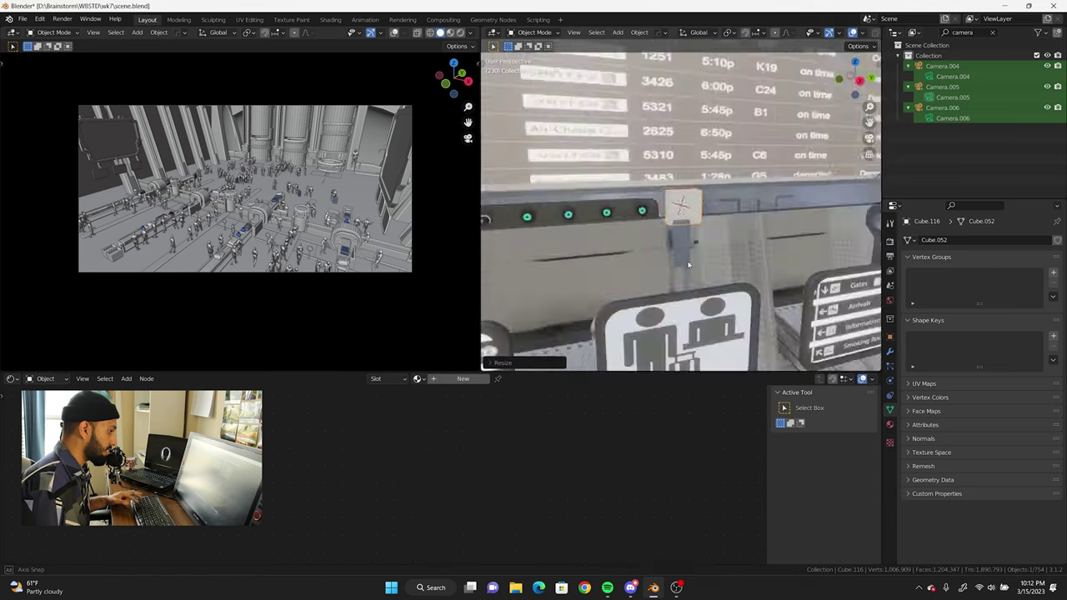
{"action": "key", "text": "s"}
{"action": "key", "text": "y"}
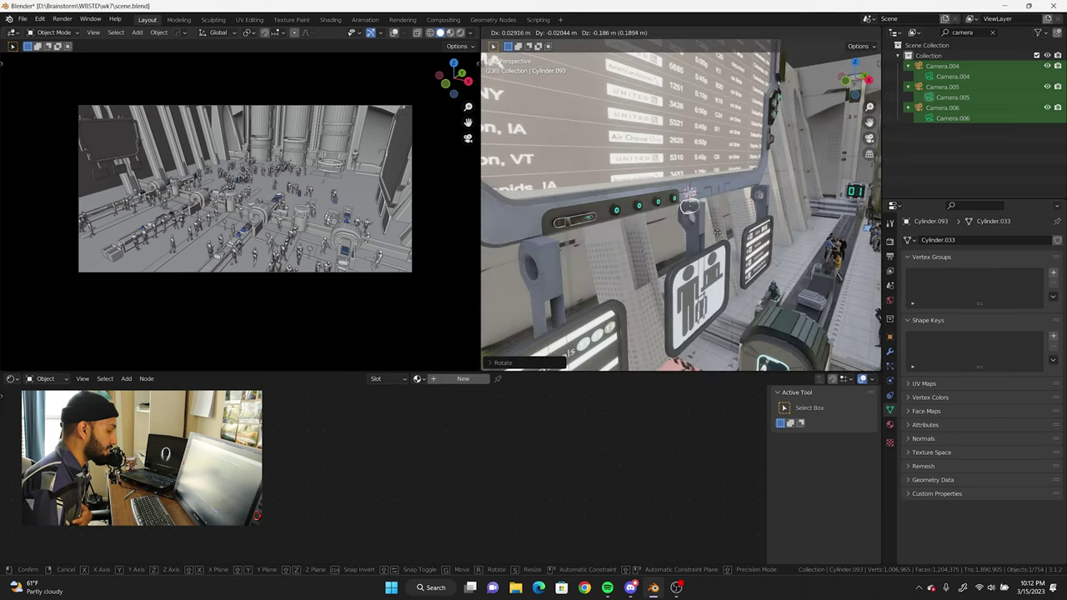
{"action": "key", "text": "Return"}
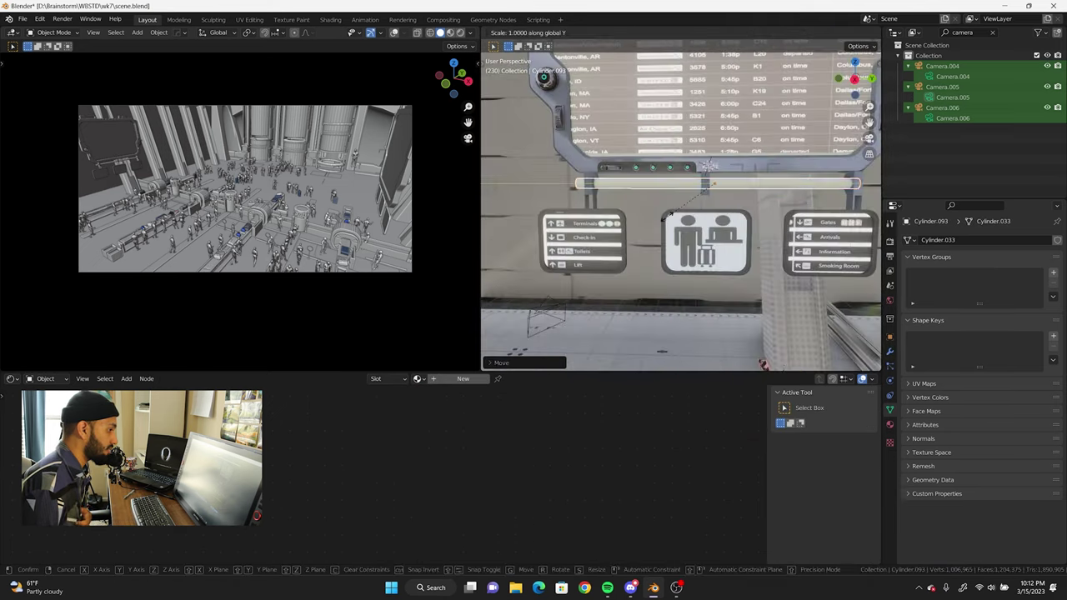
Step: Link the panel's material to the rod, Cylinder Projection unwrap it, and squash the UVs
{"action": "left_click", "coordinate": [676, 223], "text": "shift"}
{"action": "key", "text": "ctrl+l"}
{"action": "key", "text": "Tab"}
{"action": "key", "text": "shift+F10"}
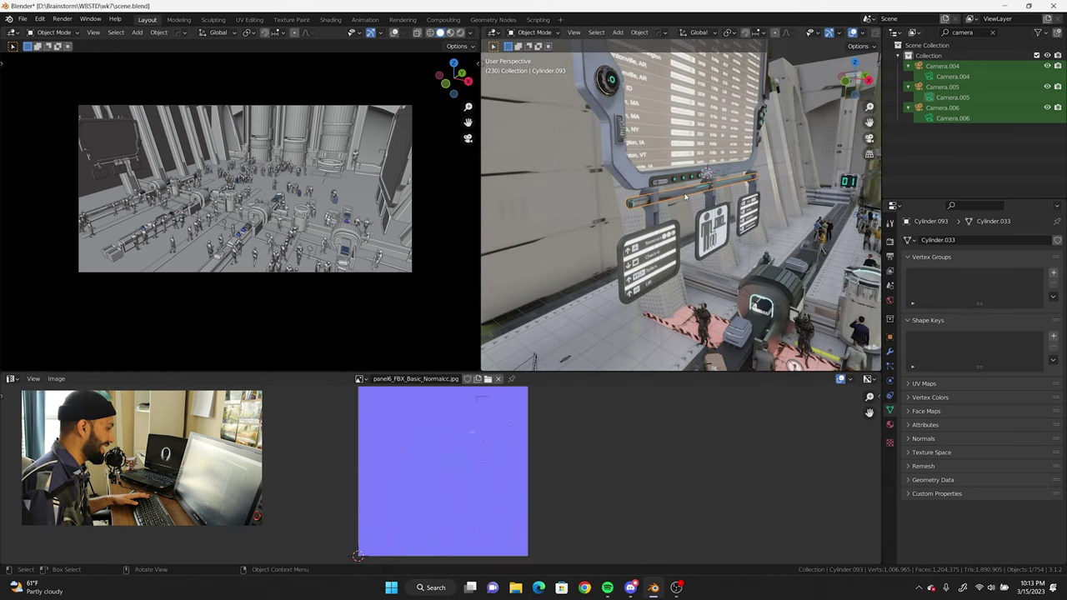
{"action": "key", "text": "u"}
{"action": "left_click", "coordinate": [682, 265]}
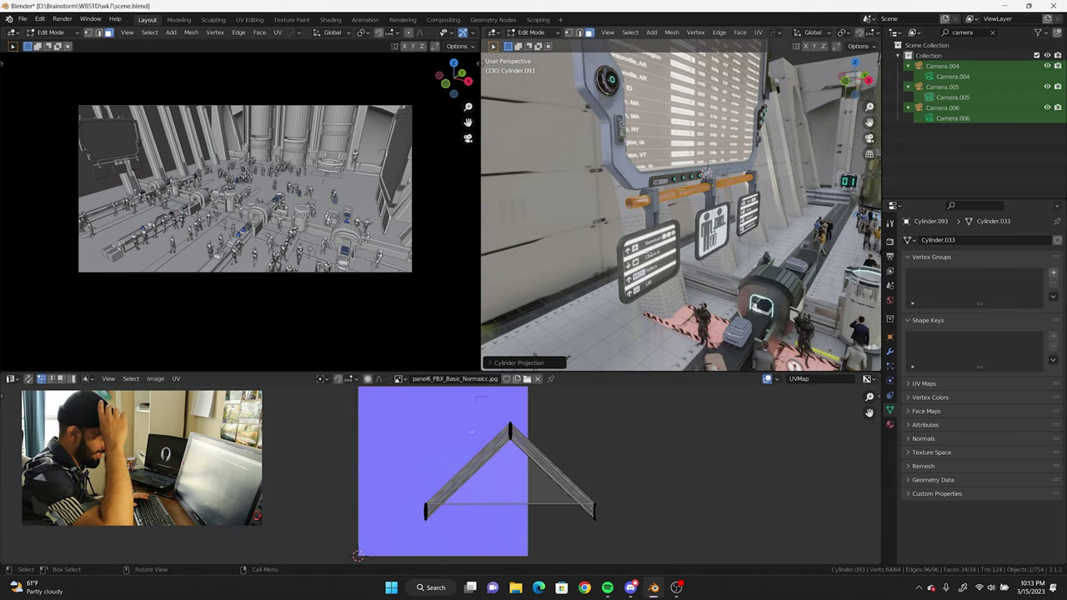
{"action": "middle_click_drag", "start_coordinate": [680, 204], "coordinate": [692, 208]}
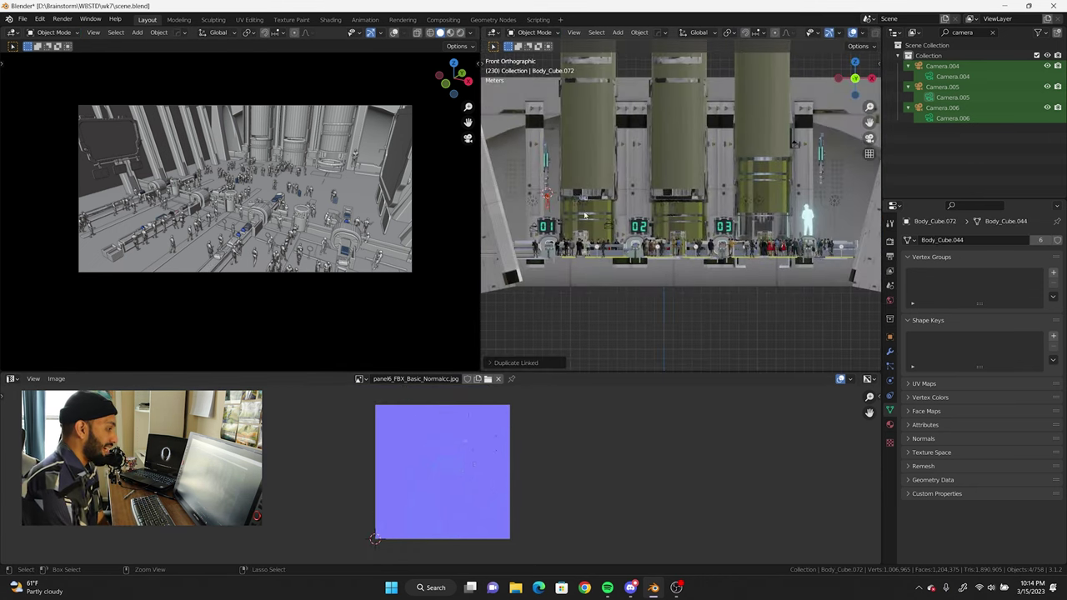
Step: Make a linked copy of the hanging info panel and slide it along X
{"action": "key", "text": "alt+d"}
{"action": "key", "text": "Escape"}
{"action": "key", "text": "ctrl+m"}
{"action": "key", "text": "x"}
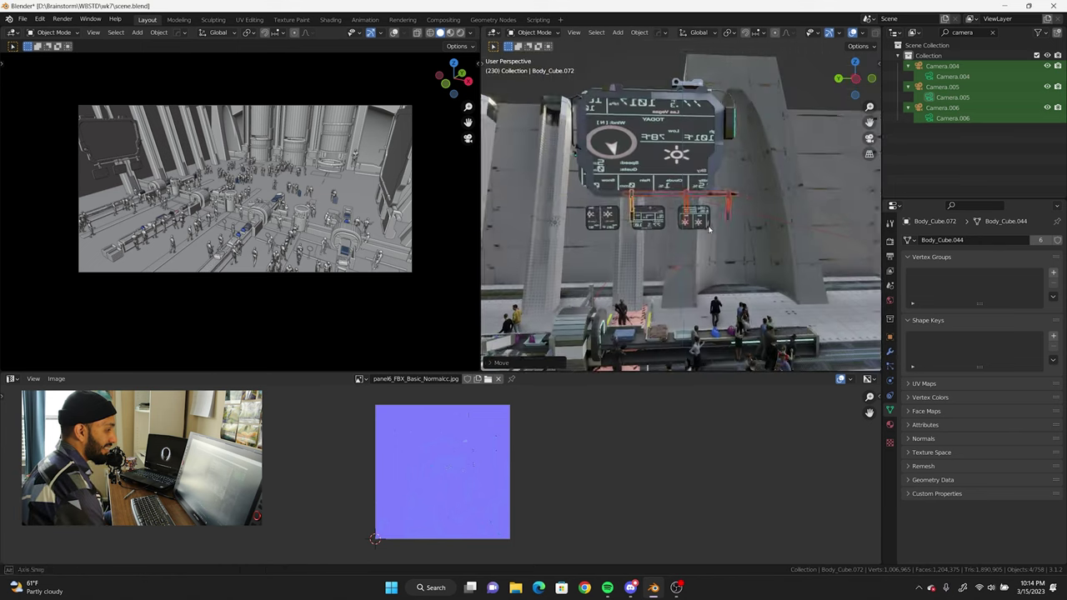
{"action": "middle_click_drag", "start_coordinate": [727, 233], "coordinate": [667, 240]}
{"action": "key", "text": "x"}
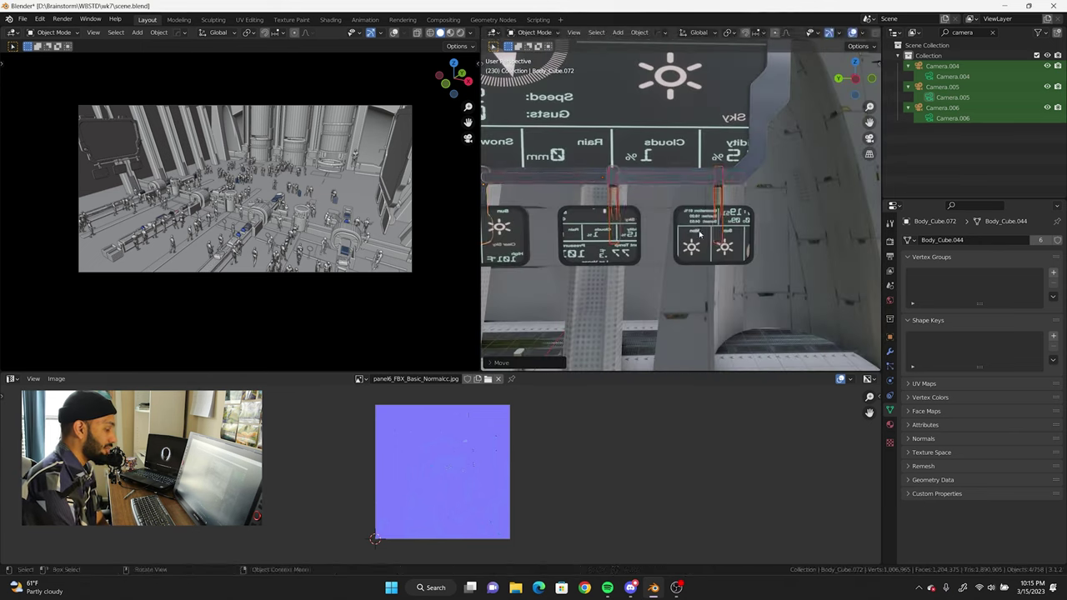
{"action": "scroll", "coordinate": [618, 130], "scroll_direction": "up", "scroll_amount": 5}
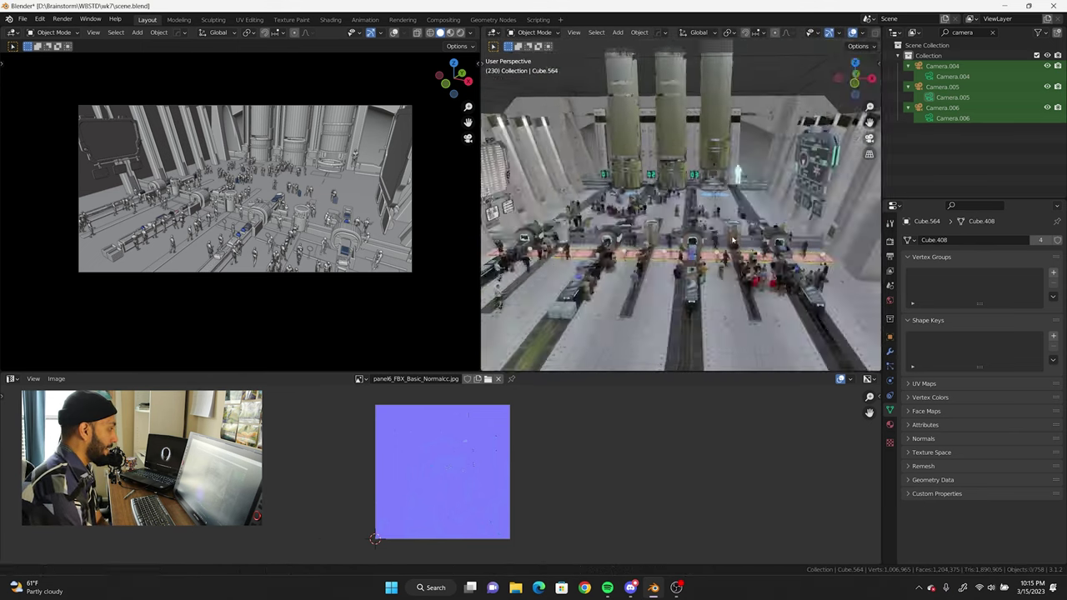
Step: In top view, stretch a floor plane into a thin strip and move it along Y to the pink edge
{"action": "mouse_move", "coordinate": [618, 130]}
{"action": "middle_mouse_down"}
{"action": "mouse_move", "coordinate": [725, 199]}
{"action": "mouse_move", "coordinate": [692, 250]}
{"action": "middle_mouse_up"}
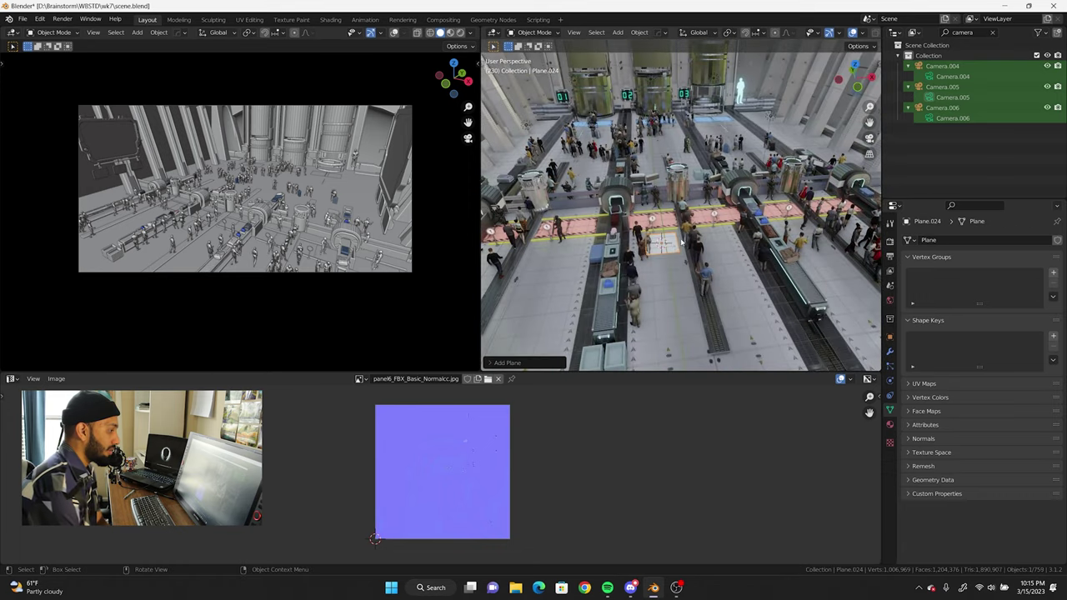
{"action": "key", "text": "KP_7"}
{"action": "left_click", "coordinate": [664, 233]}
{"action": "key", "text": "s"}
{"action": "key", "text": "y"}
{"action": "right_click", "coordinate": [659, 286]}
{"action": "left_click", "coordinate": [671, 250]}
{"action": "key", "text": "s"}
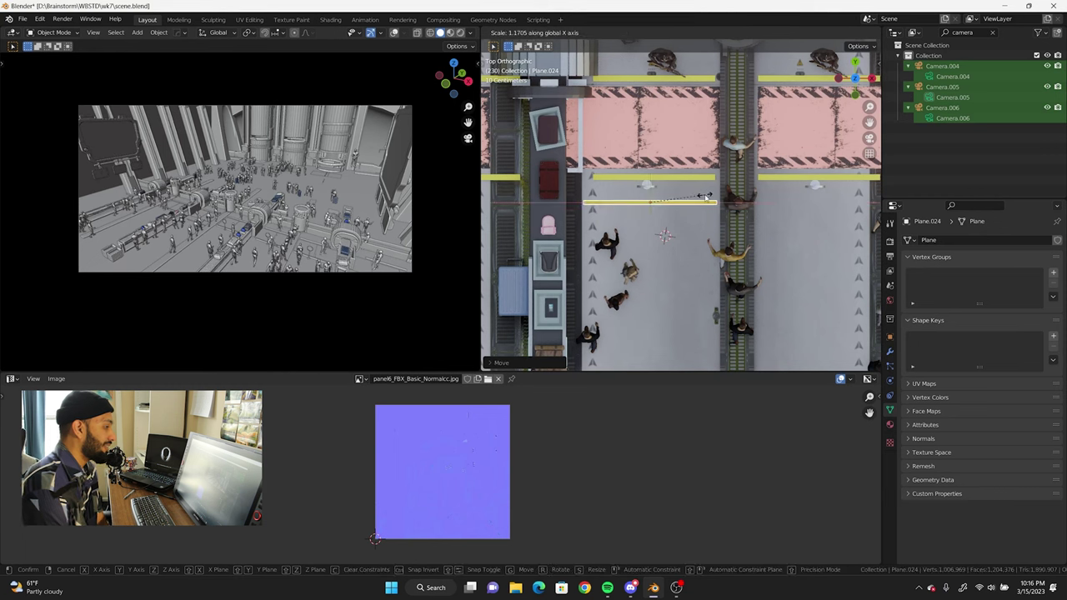
{"action": "left_click", "coordinate": [708, 197]}
{"action": "scroll", "coordinate": [708, 197], "scroll_direction": "up", "scroll_amount": 4}
{"action": "key", "text": "g"}
{"action": "key", "text": "y"}
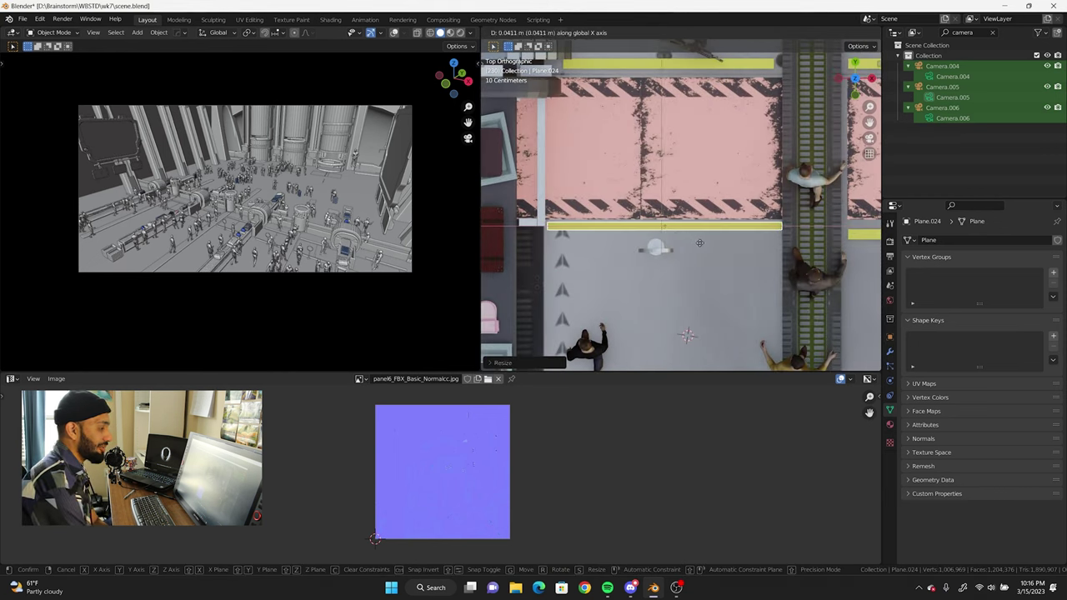
{"action": "left_click", "coordinate": [700, 243]}
Step: Box-select a group of unwanted floor objects and delete them
{"action": "middle_click_drag", "start_coordinate": [700, 243], "coordinate": [705, 209]}
{"action": "key", "text": "KP_7"}
{"action": "scroll", "coordinate": [708, 182], "scroll_direction": "down", "scroll_amount": 3}
{"action": "left_click", "coordinate": [707, 181]}
{"action": "middle_click_drag", "start_coordinate": [609, 181], "coordinate": [676, 244], "text": "shift"}
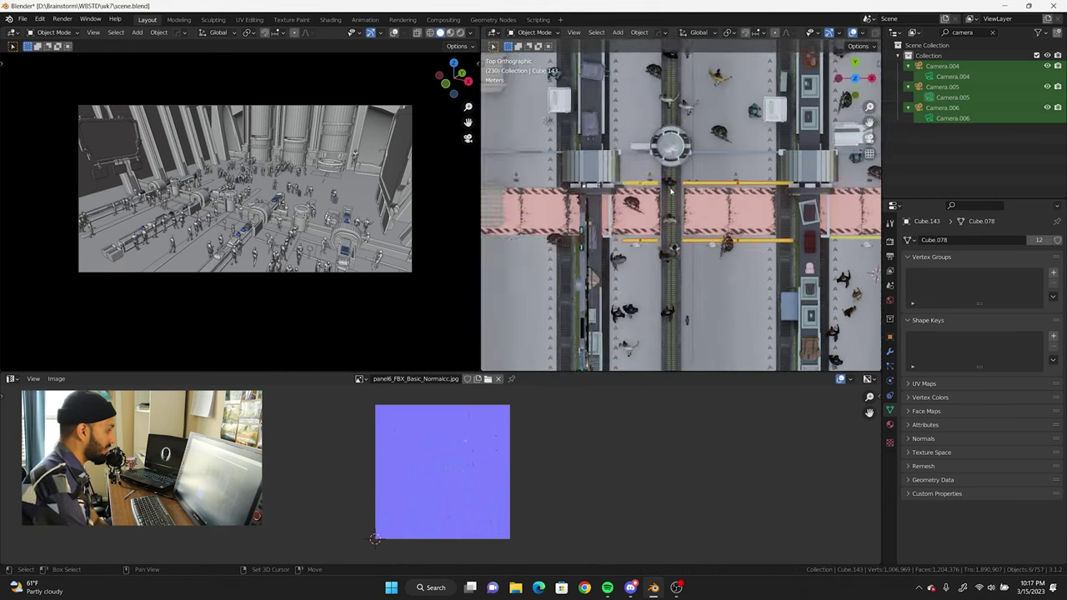
{"action": "key", "text": "Delete"}
{"action": "scroll", "coordinate": [675, 244], "scroll_direction": "up", "scroll_amount": 4}
{"action": "scroll", "coordinate": [675, 244], "scroll_direction": "down", "scroll_amount": 3}
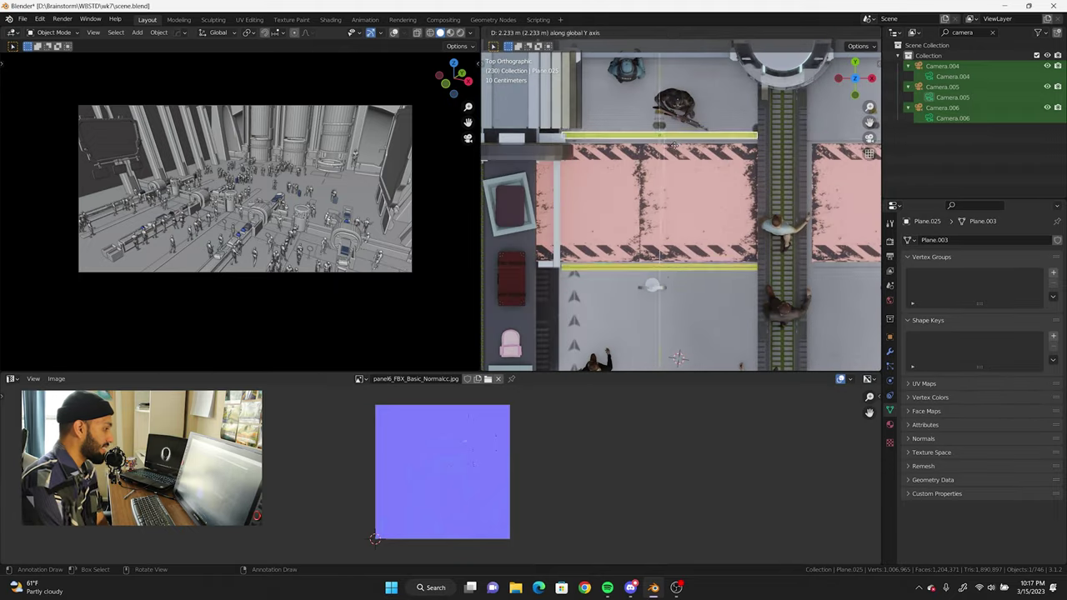
Step: Reposition a yellow strip and make linked copies stretched along X across the crossings
{"action": "left_click", "coordinate": [678, 229]}
{"action": "key", "text": "g"}
{"action": "left_click", "coordinate": [764, 221]}
{"action": "key", "text": "alt+d"}
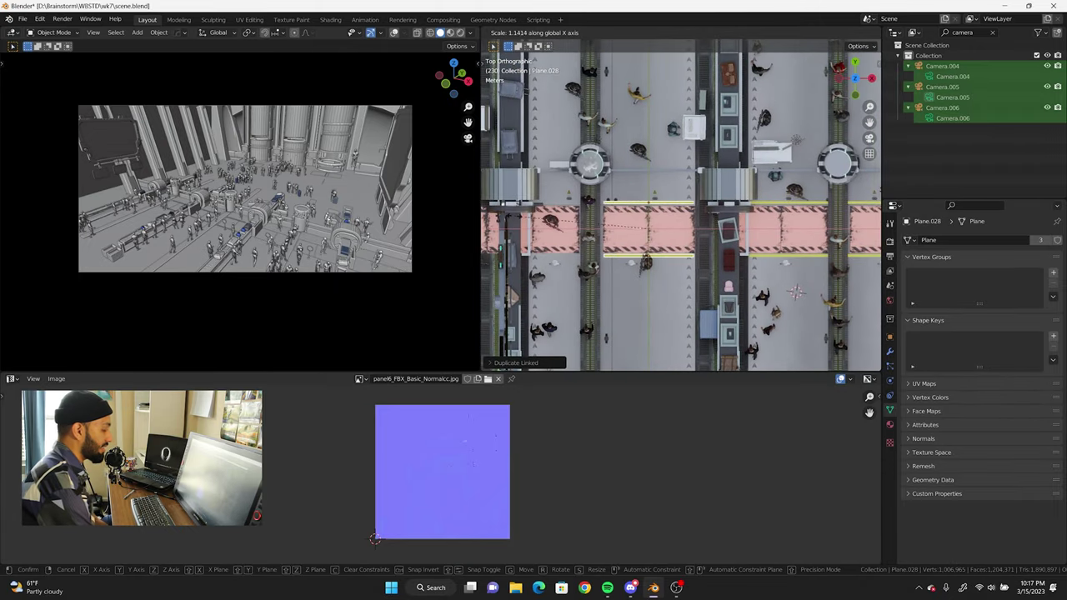
{"action": "left_click", "coordinate": [796, 292]}
{"action": "key", "text": "alt+d"}
{"action": "key", "text": "s"}
{"action": "key", "text": "x"}
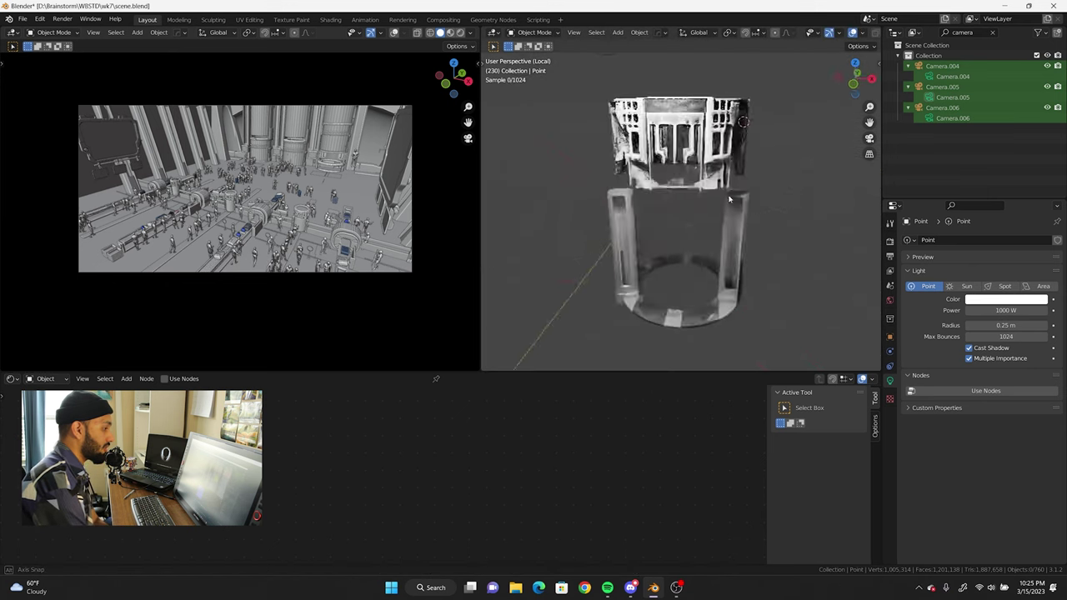
Step: Add a cube and flatten it along X into a thin cabin side panel
{"action": "middle_click_drag", "start_coordinate": [730, 199], "coordinate": [725, 167]}
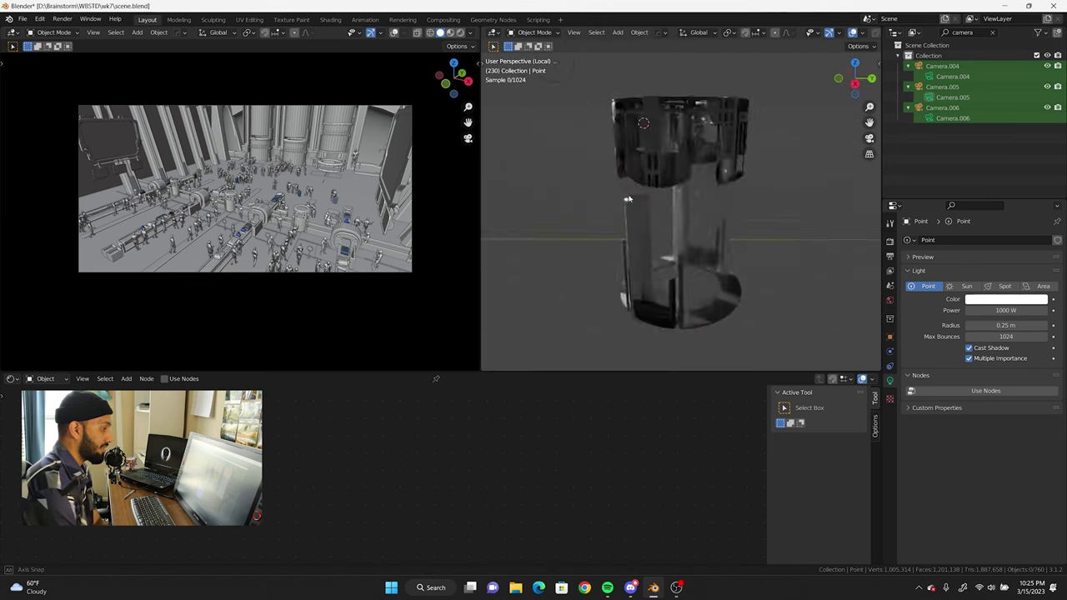
{"action": "key", "text": "shift+a"}
{"action": "key", "text": "KP_1"}
{"action": "key", "text": "s"}
{"action": "key", "text": "x"}
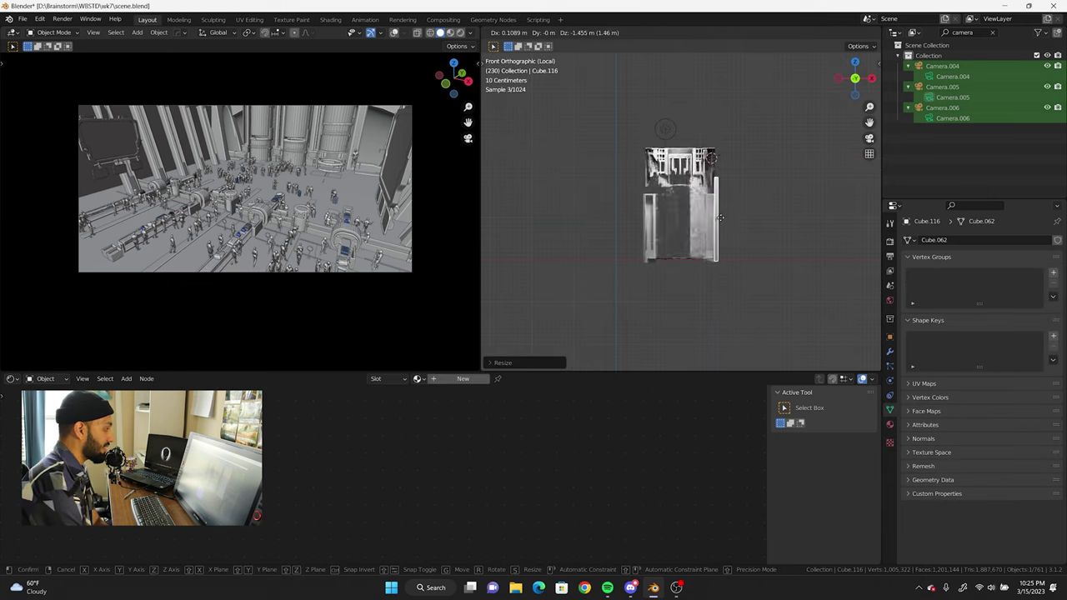
{"action": "left_click", "coordinate": [720, 218]}
{"action": "middle_click_drag", "start_coordinate": [719, 217], "coordinate": [746, 210]}
{"action": "scroll", "coordinate": [733, 217], "scroll_direction": "up", "scroll_amount": 3}
{"action": "scroll", "coordinate": [724, 235], "scroll_direction": "up", "scroll_amount": 2}
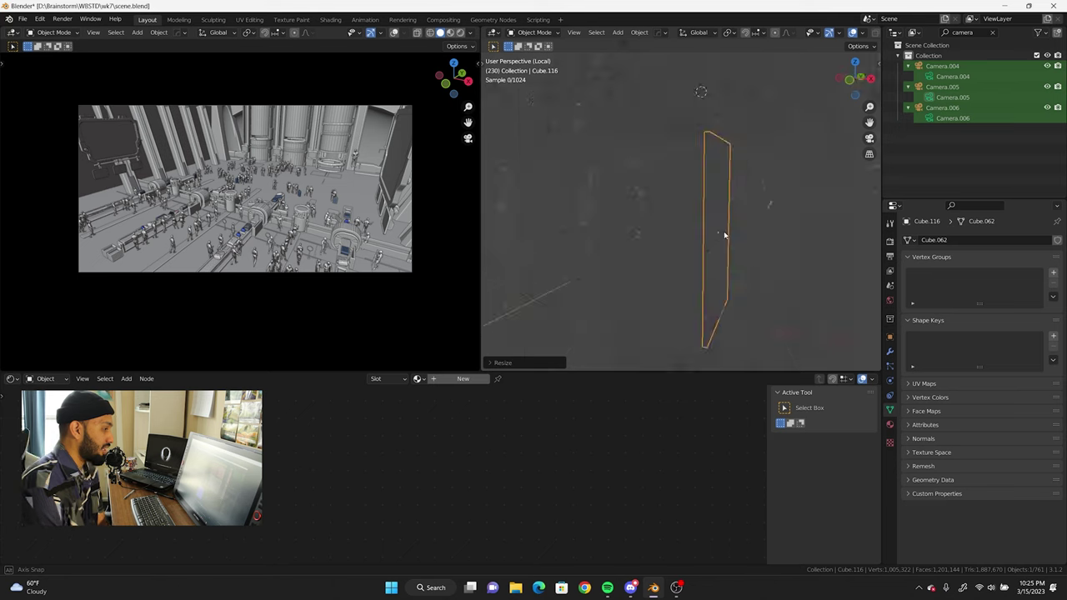
{"action": "scroll", "coordinate": [725, 235], "scroll_direction": "down", "scroll_amount": 5}
{"action": "key", "text": "KP_1"}
Step: Try a Mirror modifier on the side panel, then undo it
{"action": "left_click", "coordinate": [890, 351]}
{"action": "left_click", "coordinate": [921, 239]}
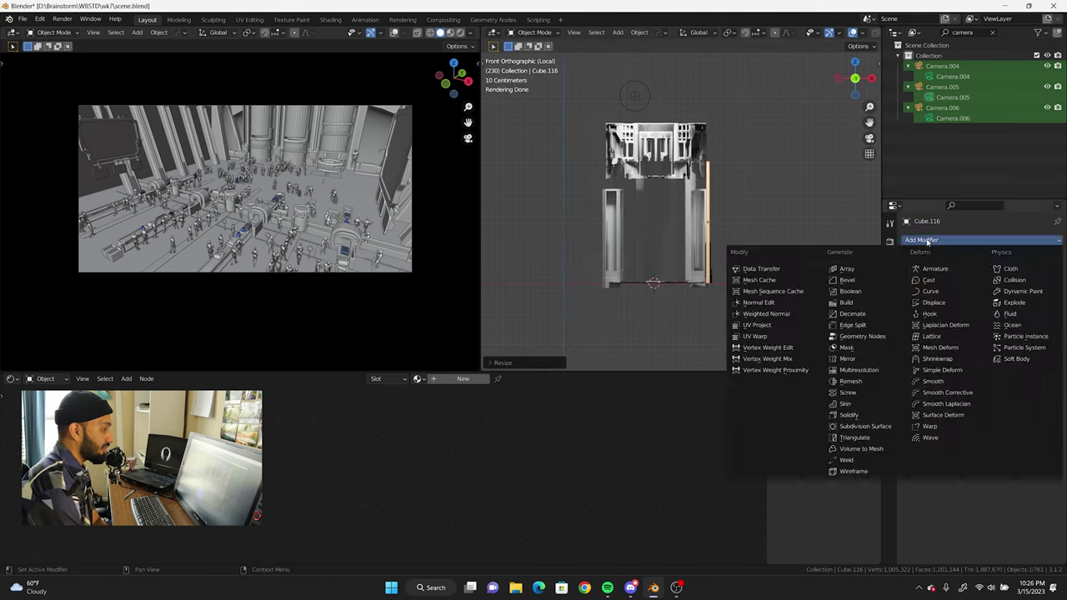
{"action": "left_click", "coordinate": [842, 358]}
{"action": "middle_click_drag", "start_coordinate": [734, 275], "coordinate": [751, 268]}
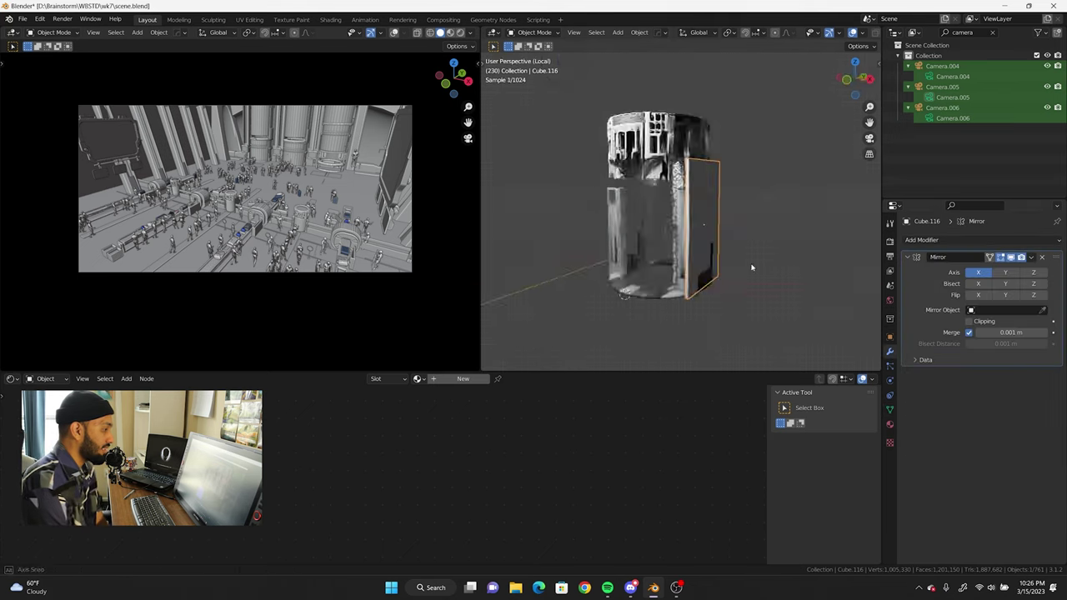
{"action": "left_click", "coordinate": [970, 309]}
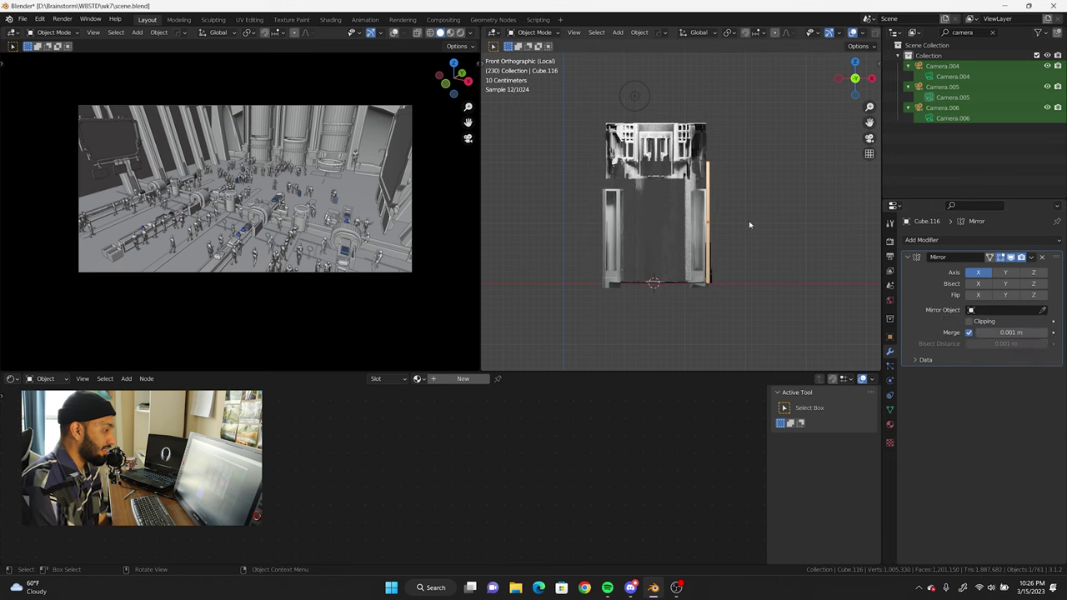
{"action": "key", "text": "ctrl+z"}
Step: Set the side panel's origin and move it along X into place
{"action": "right_click", "coordinate": [717, 297]}
{"action": "left_click", "coordinate": [792, 279]}
{"action": "key", "text": "g"}
{"action": "key", "text": "x"}
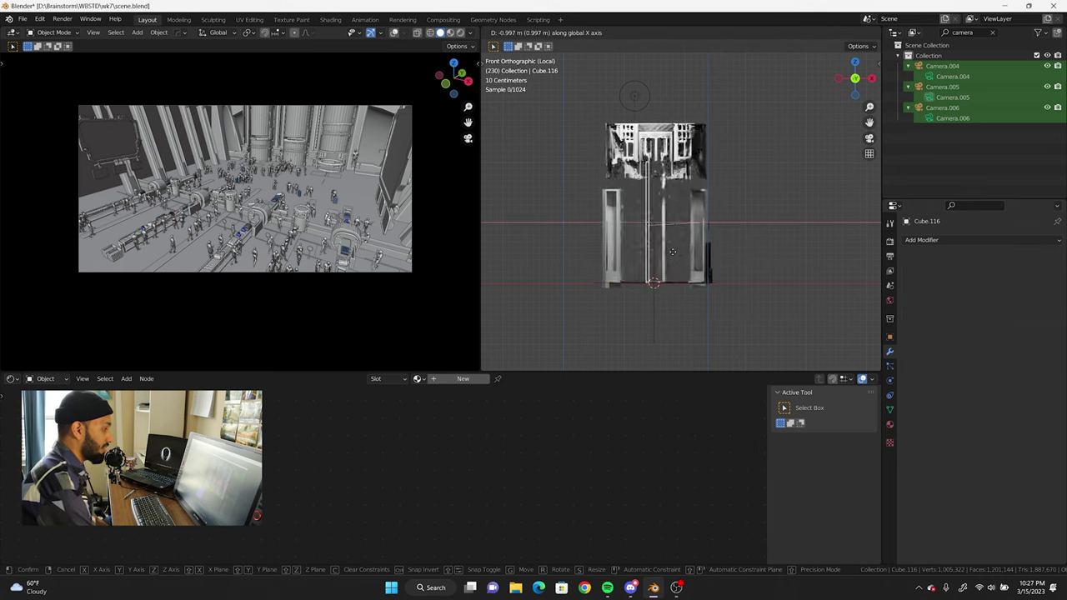
{"action": "left_click", "coordinate": [629, 253]}
{"action": "middle_click_drag", "start_coordinate": [629, 252], "coordinate": [667, 251]}
Step: Add a cylinder inside the cabin, scale it along Z, and thicken its wall 0.05153 m
{"action": "key", "text": "shift+a"}
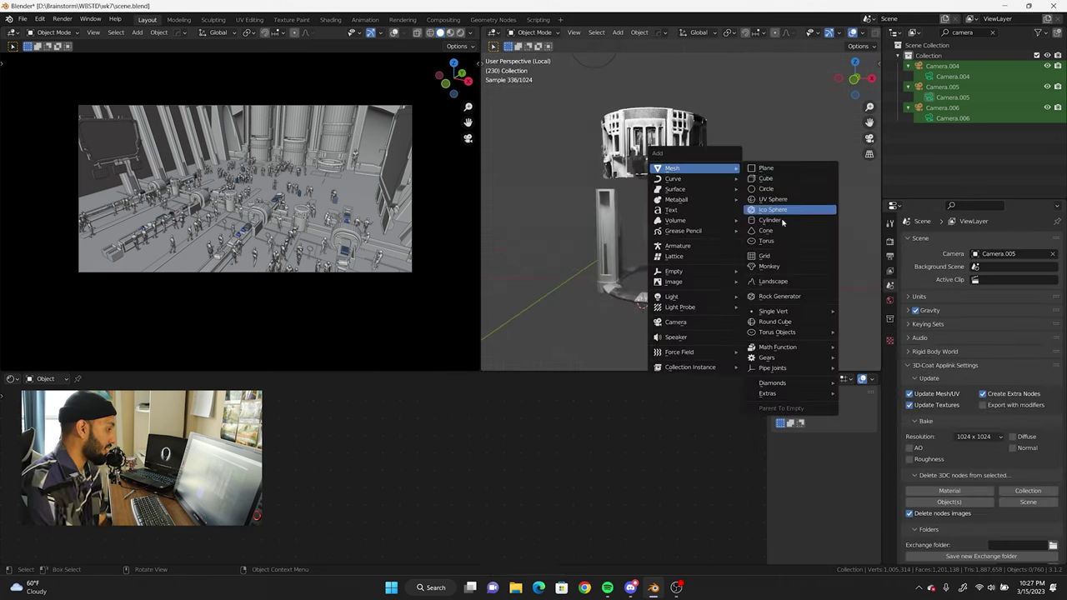
{"action": "left_click", "coordinate": [767, 210]}
{"action": "key", "text": "KP_1"}
{"action": "key", "text": "s"}
{"action": "key", "text": "z"}
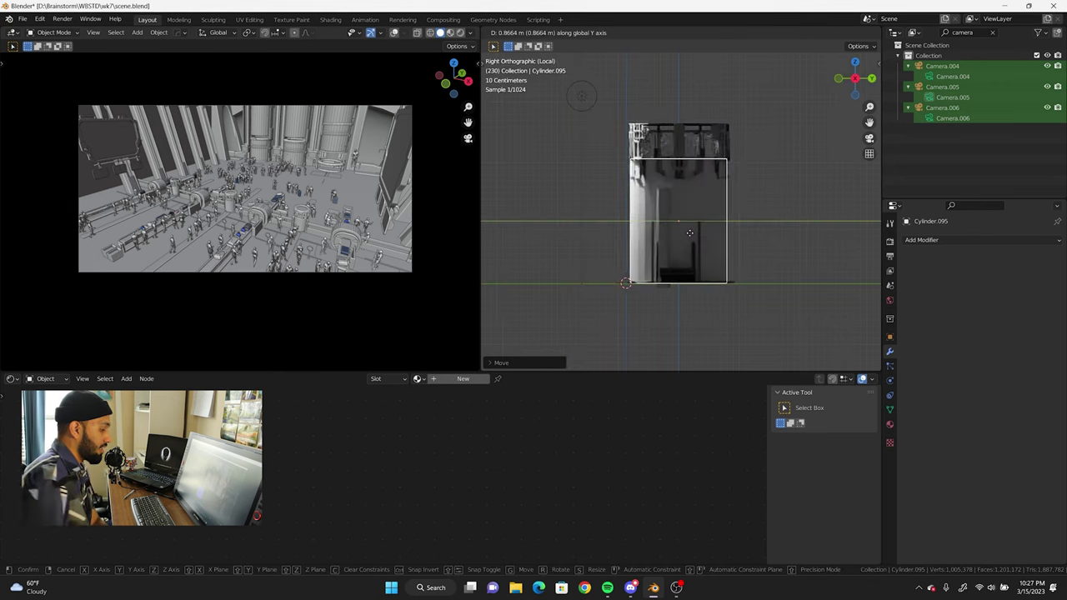
{"action": "left_click", "coordinate": [747, 241]}
{"action": "middle_click_drag", "start_coordinate": [748, 241], "coordinate": [609, 255]}
{"action": "key", "text": "Tab"}
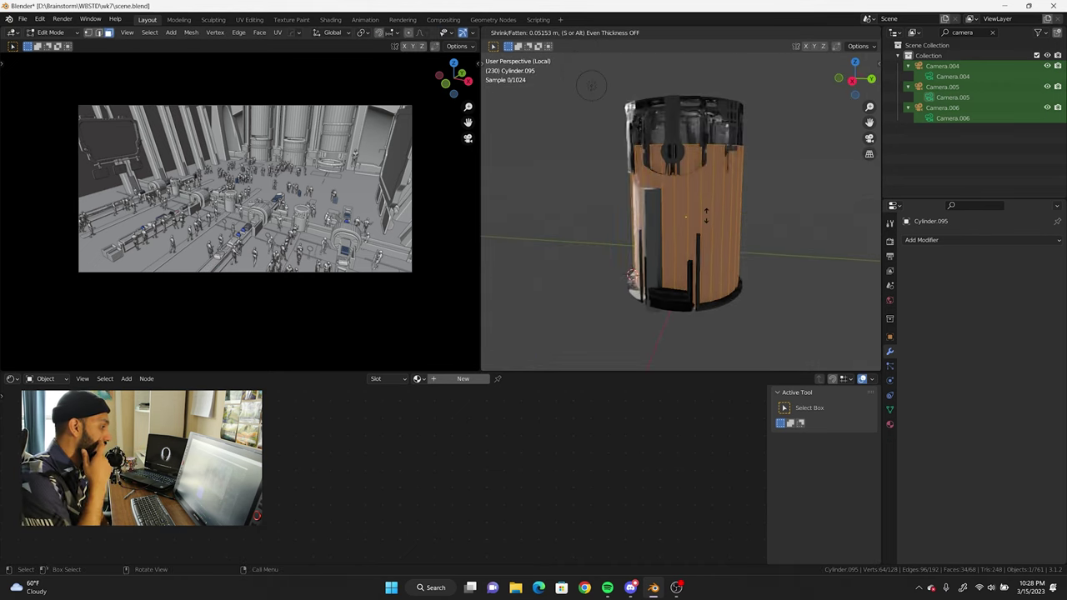
{"action": "left_click", "coordinate": [706, 215]}
{"action": "key", "text": "KP_1"}
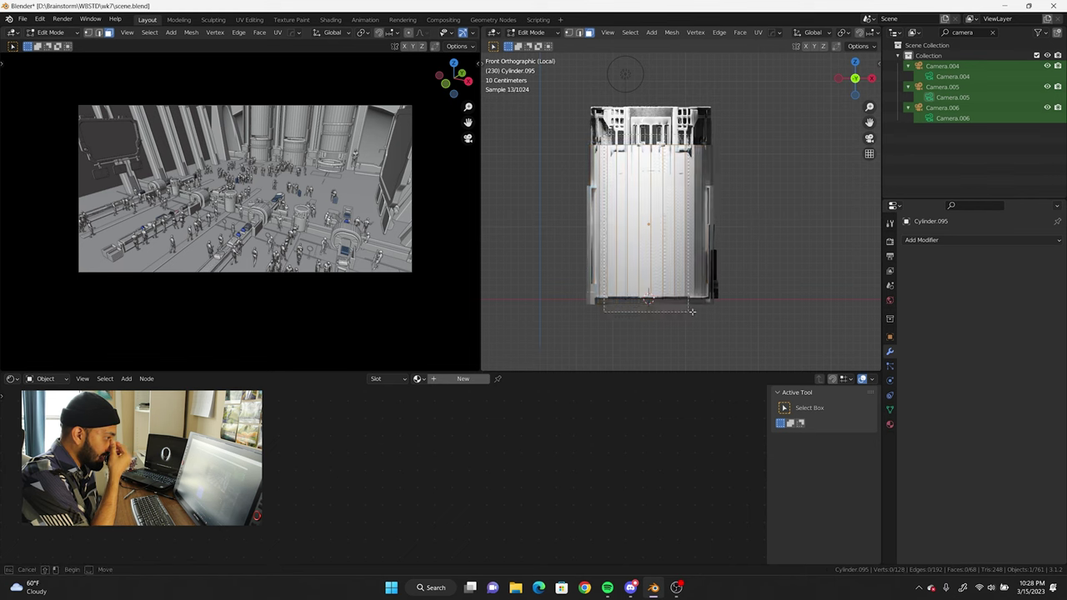
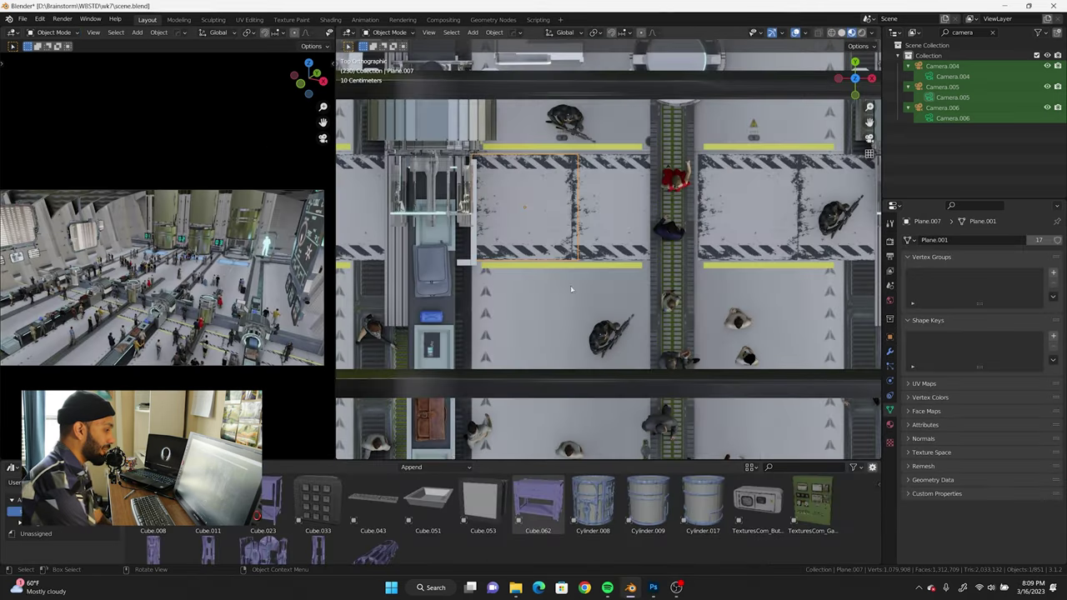
Step: Add the yelloowwww.png hazard stripe image to the floor plane's material as an Image Texture
{"action": "left_click_drag", "start_coordinate": [538, 395], "coordinate": [501, 389]}
{"action": "left_click", "coordinate": [516, 587]}
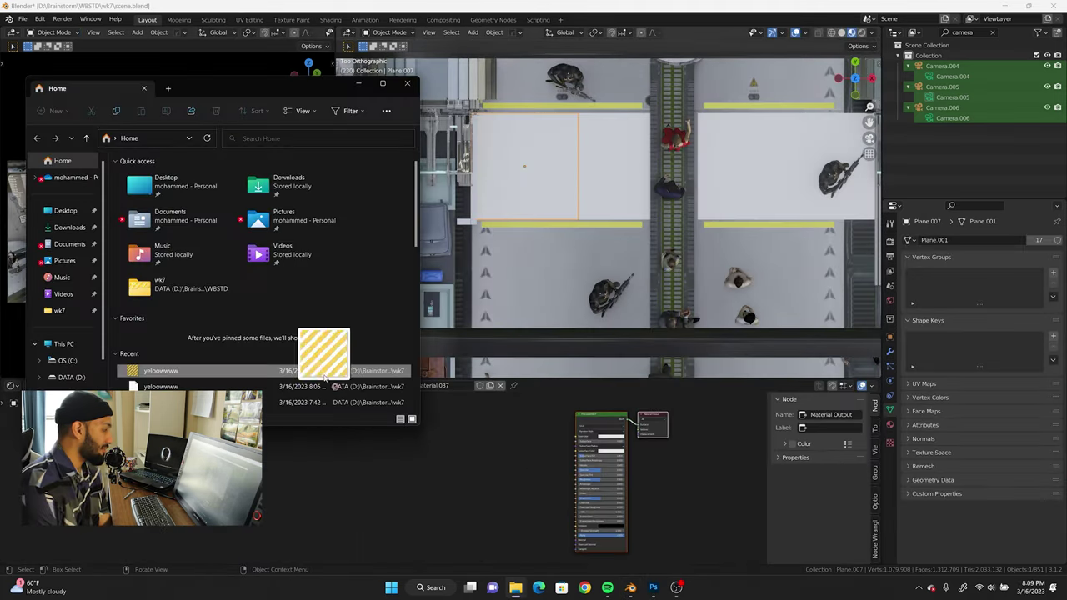
{"action": "mouse_move", "coordinate": [192, 370]}
{"action": "left_mouse_down"}
{"action": "mouse_move", "coordinate": [475, 442]}
{"action": "mouse_move", "coordinate": [584, 518]}
{"action": "left_mouse_up"}
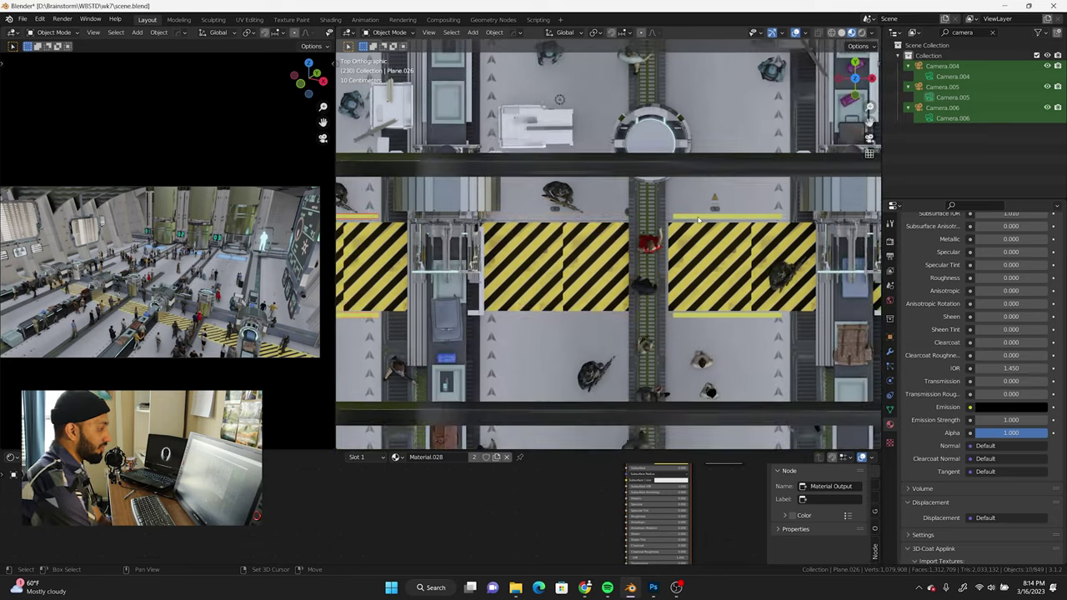
Step: Shift the striped floor plane slightly left along the X axis
{"action": "key", "text": "g"}
{"action": "key", "text": "x"}
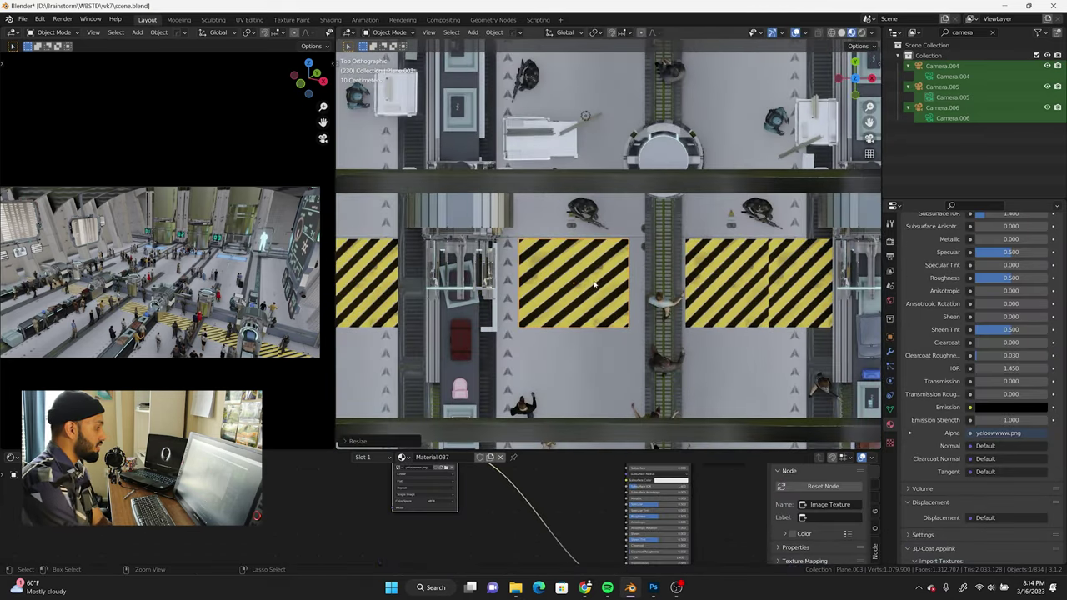
{"action": "key", "text": "g"}
{"action": "key", "text": "x"}
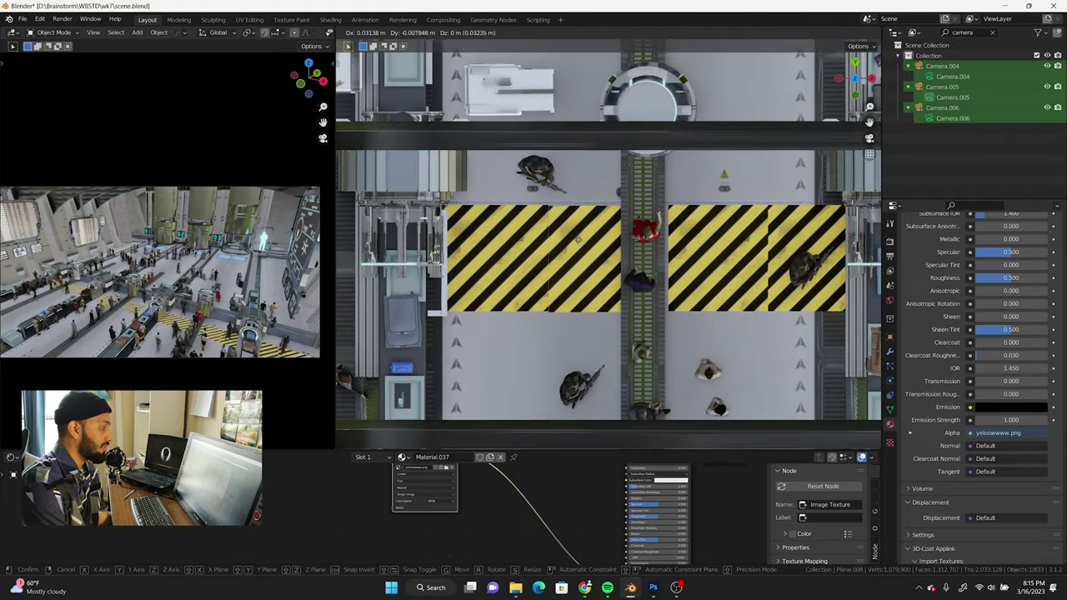
{"action": "left_click", "coordinate": [577, 240]}
{"action": "scroll", "coordinate": [576, 240], "scroll_direction": "up", "scroll_amount": 2}
{"action": "scroll", "coordinate": [610, 221], "scroll_direction": "up", "scroll_amount": 2}
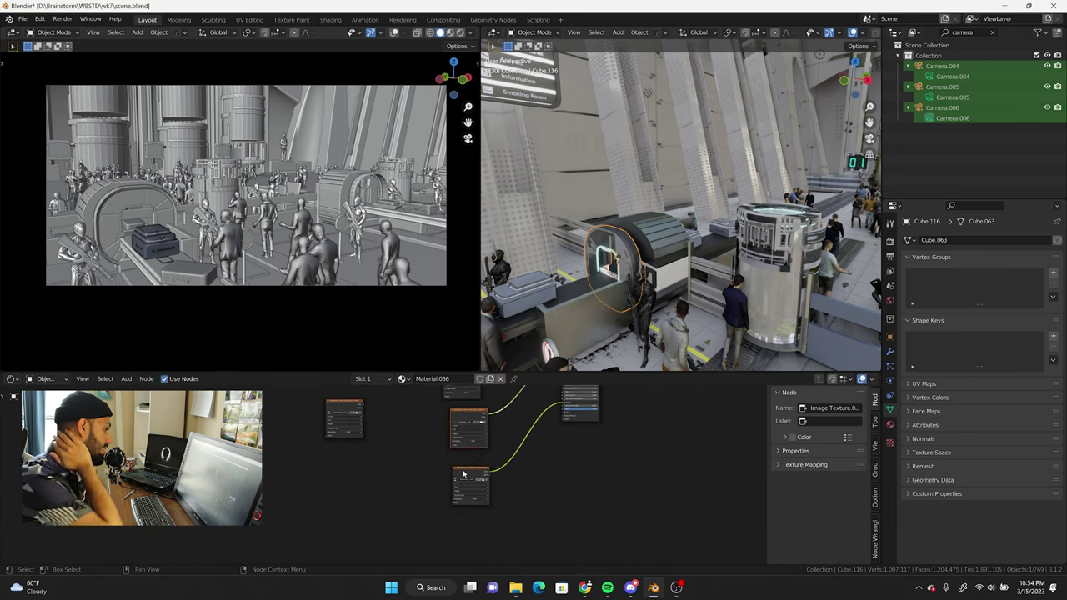
Step: Link the panel texture to the BSDF and select all of the tunnel ring's faces
{"action": "left_click_drag", "start_coordinate": [421, 515], "coordinate": [442, 411]}
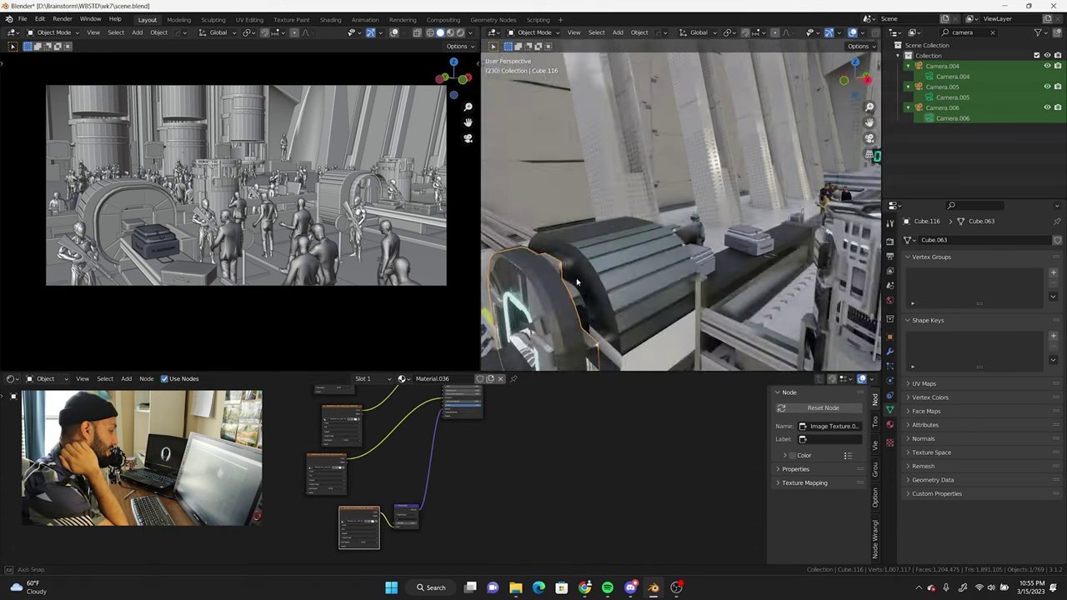
{"action": "middle_click_drag", "start_coordinate": [684, 209], "coordinate": [710, 230]}
{"action": "key", "text": "Tab"}
{"action": "key", "text": "shift+F10"}
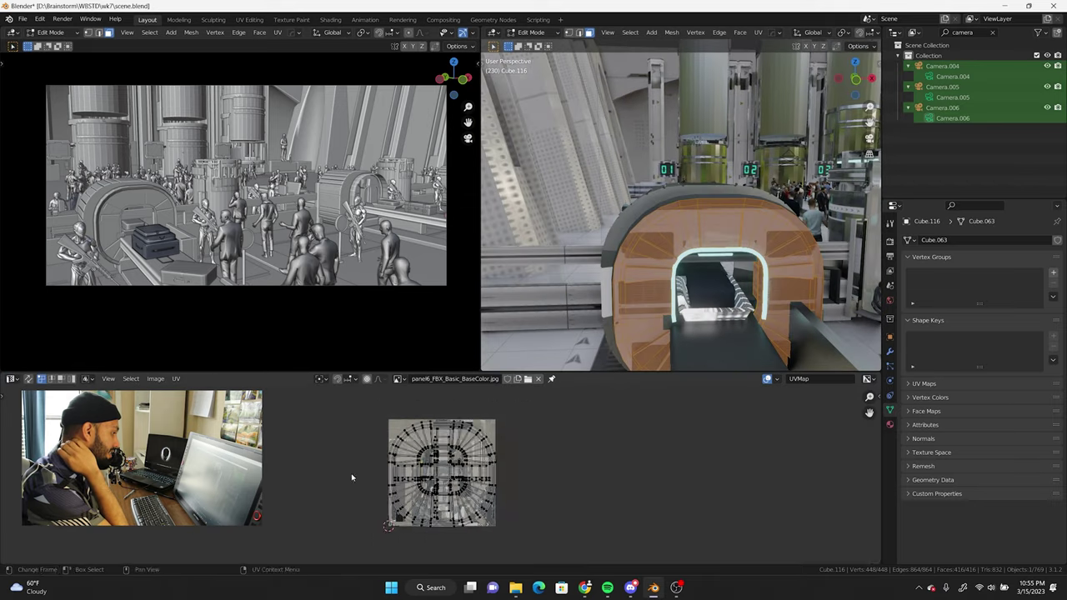
Step: Show the Scifi_Panel image in the UV Editor and scale and rotate the UVs to fit
{"action": "left_click", "coordinate": [464, 434]}
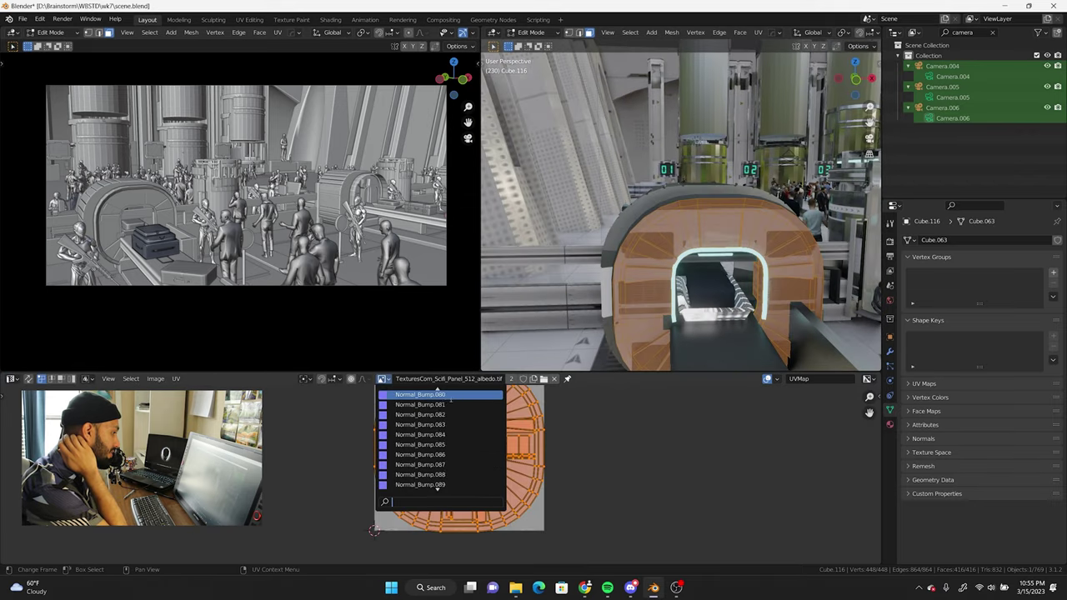
{"action": "left_click", "coordinate": [417, 406]}
{"action": "key", "text": "s"}
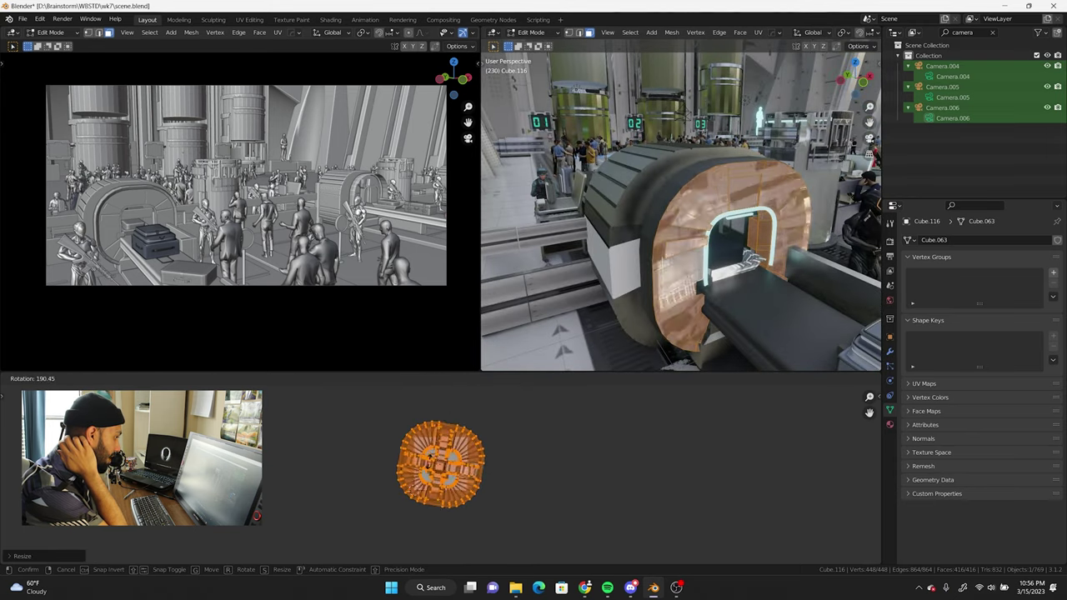
{"action": "left_click", "coordinate": [431, 457]}
{"action": "scroll", "coordinate": [469, 451], "scroll_direction": "up", "scroll_amount": 4}
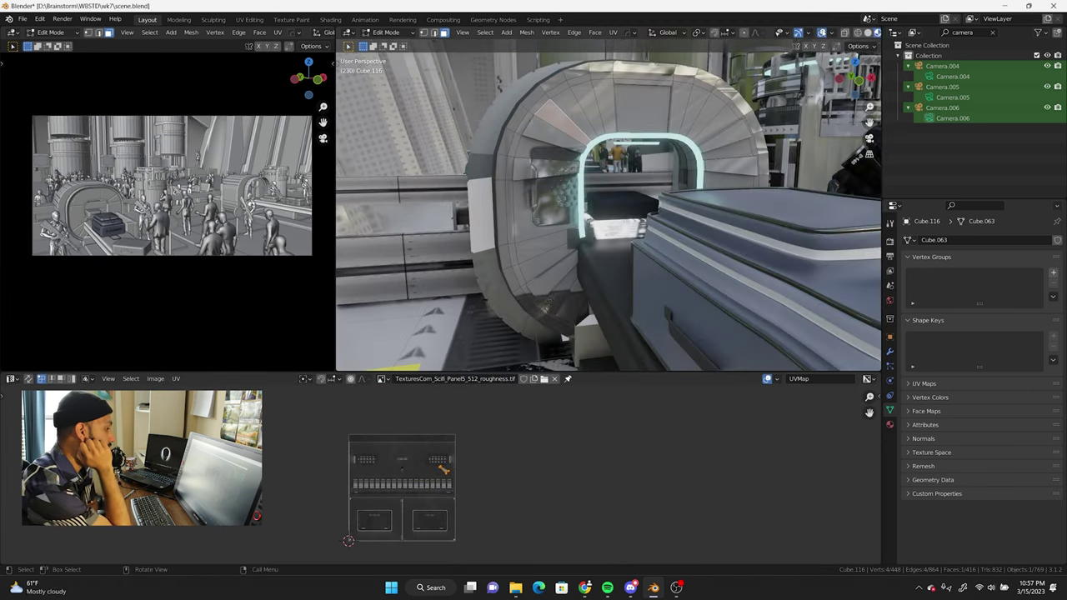
{"action": "middle_click_drag", "start_coordinate": [584, 250], "coordinate": [619, 208]}
Step: Delete an unwanted object and scale the duplicated tunnel section to 0.85 along Y
{"action": "key", "text": "Tab"}
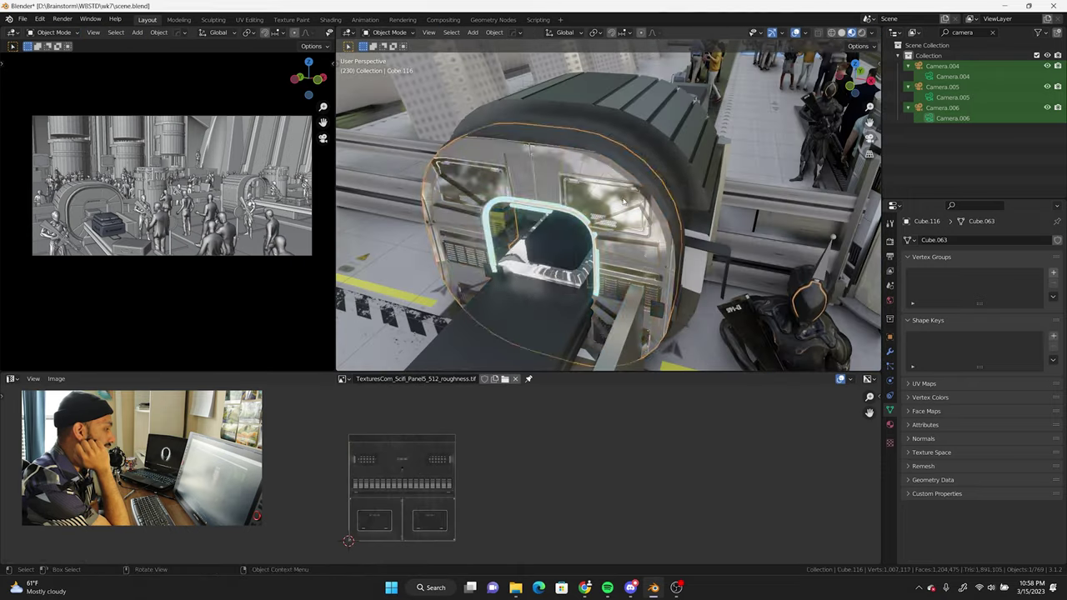
{"action": "key", "text": "Delete"}
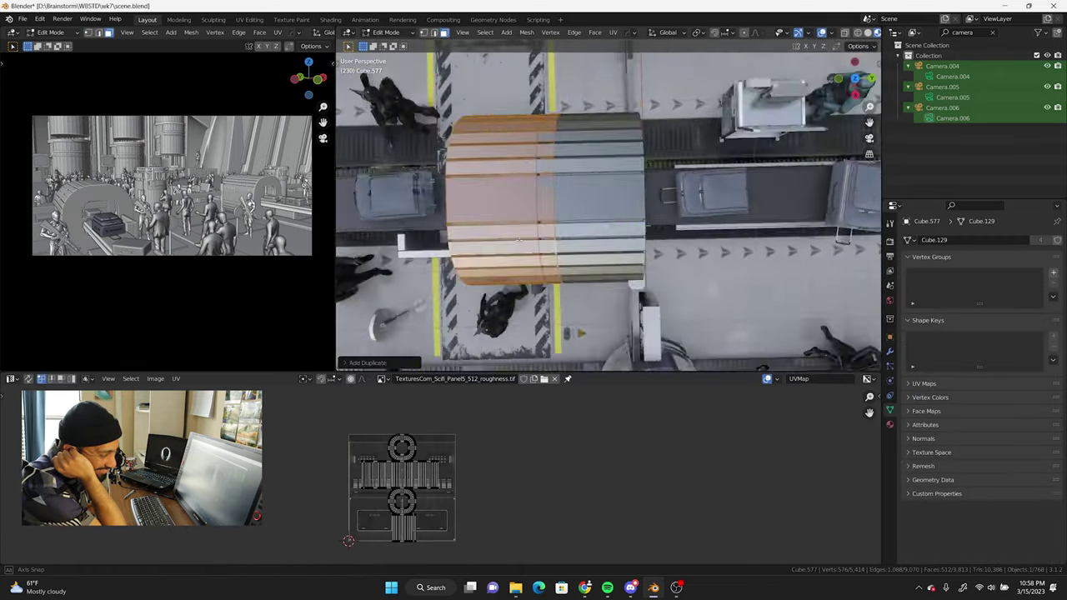
{"action": "key", "text": "KP_7"}
{"action": "key", "text": "s"}
{"action": "key", "text": "y"}
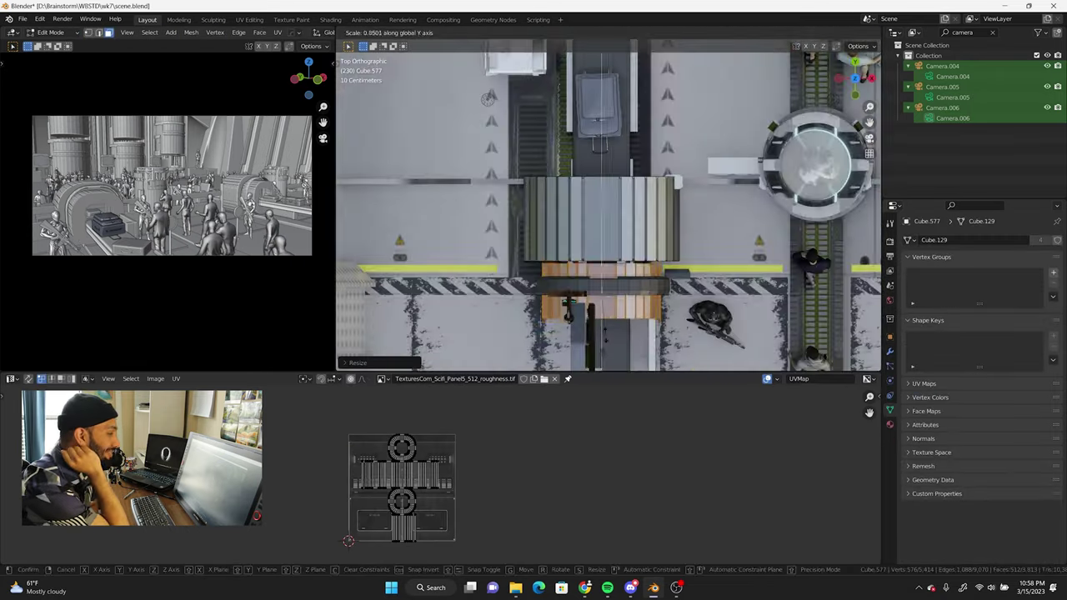
{"action": "left_click", "coordinate": [611, 304]}
{"action": "middle_click_drag", "start_coordinate": [611, 305], "coordinate": [577, 231]}
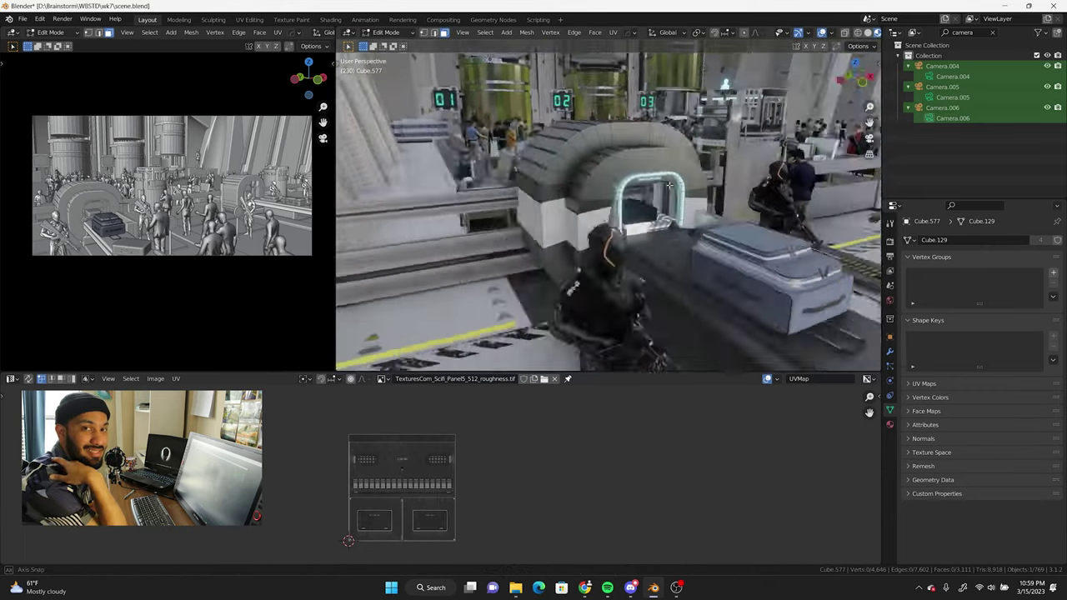
{"action": "middle_click_drag", "start_coordinate": [668, 184], "coordinate": [594, 214]}
Step: Assign Material.036 to the tunnel panels and give them a Cube Projection UV map
{"action": "key", "text": "Tab"}
{"action": "key", "text": "shift+F3"}
{"action": "left_click", "coordinate": [372, 378]}
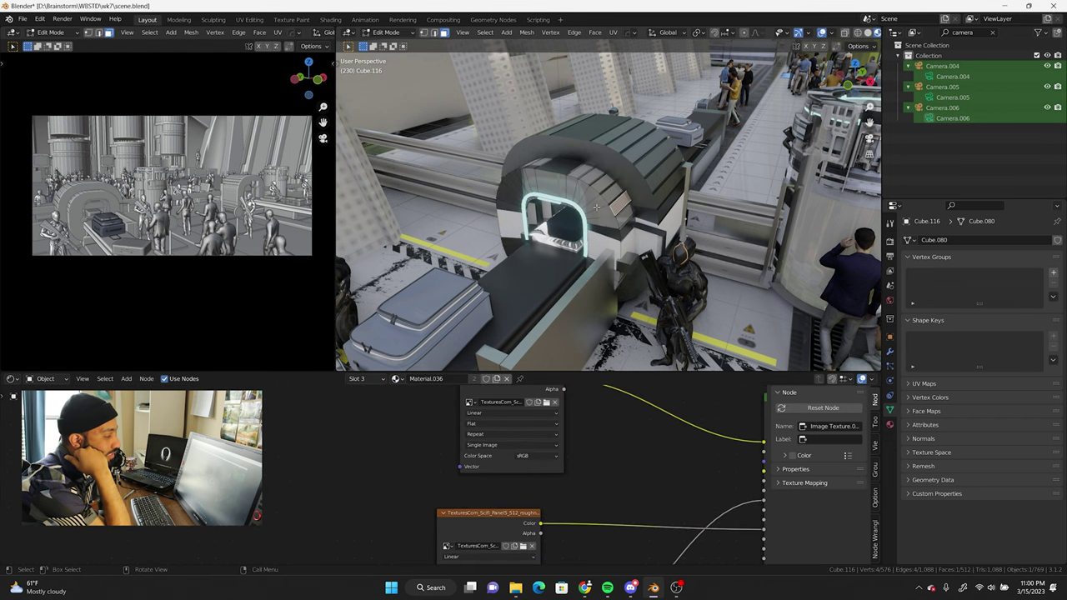
{"action": "left_click", "coordinate": [569, 220]}
{"action": "middle_click_drag", "start_coordinate": [568, 220], "coordinate": [562, 223]}
{"action": "key", "text": "Tab"}
{"action": "middle_click_drag", "start_coordinate": [625, 274], "coordinate": [611, 208]}
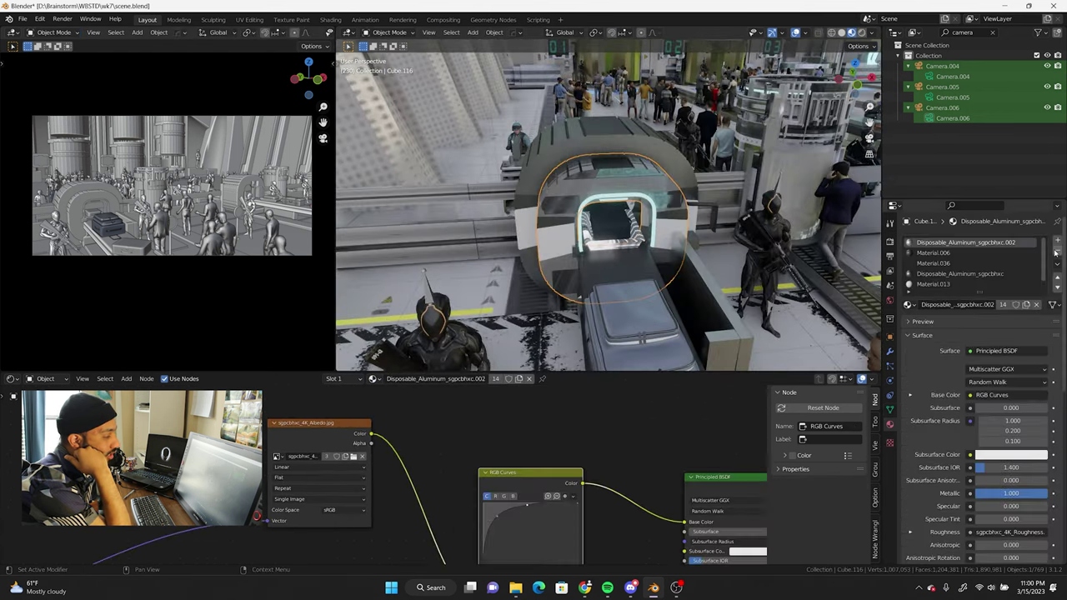
Step: Select all the tunnel's UVs and slide them to a new offset over the texture
{"action": "key", "text": "shift+F10"}
{"action": "key", "text": "Tab"}
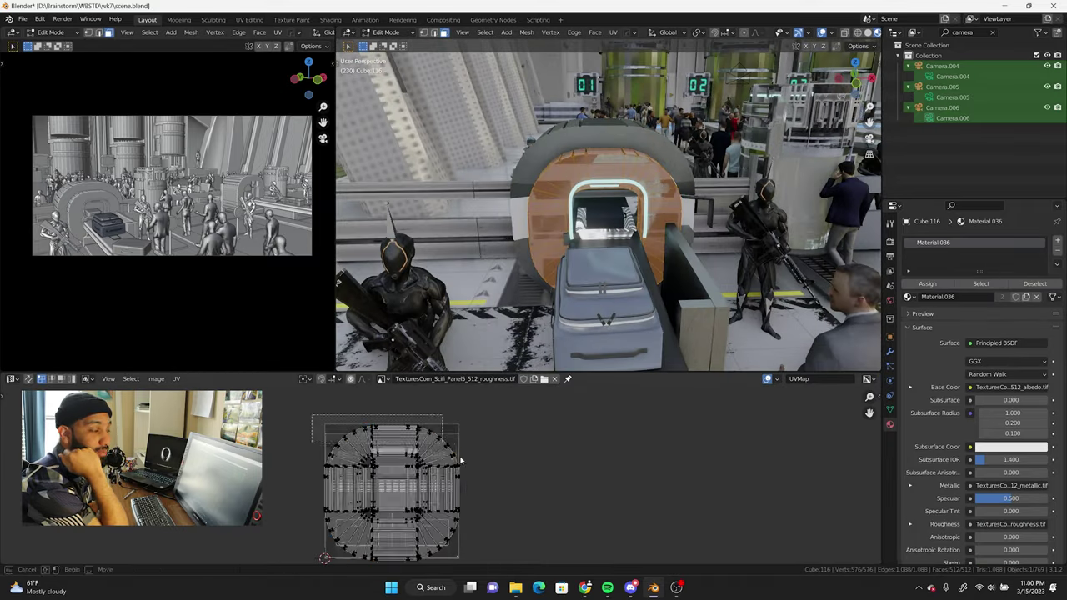
{"action": "key", "text": "a"}
{"action": "key", "text": "g"}
{"action": "left_click", "coordinate": [592, 502]}
{"action": "key", "text": "Tab"}
{"action": "mouse_move", "coordinate": [584, 250]}
{"action": "middle_mouse_down"}
{"action": "mouse_move", "coordinate": [524, 207]}
{"action": "mouse_move", "coordinate": [501, 225]}
{"action": "middle_mouse_up"}
Step: Show the Asset Browser, set to Append, in the bottom area
{"action": "key", "text": "Tab"}
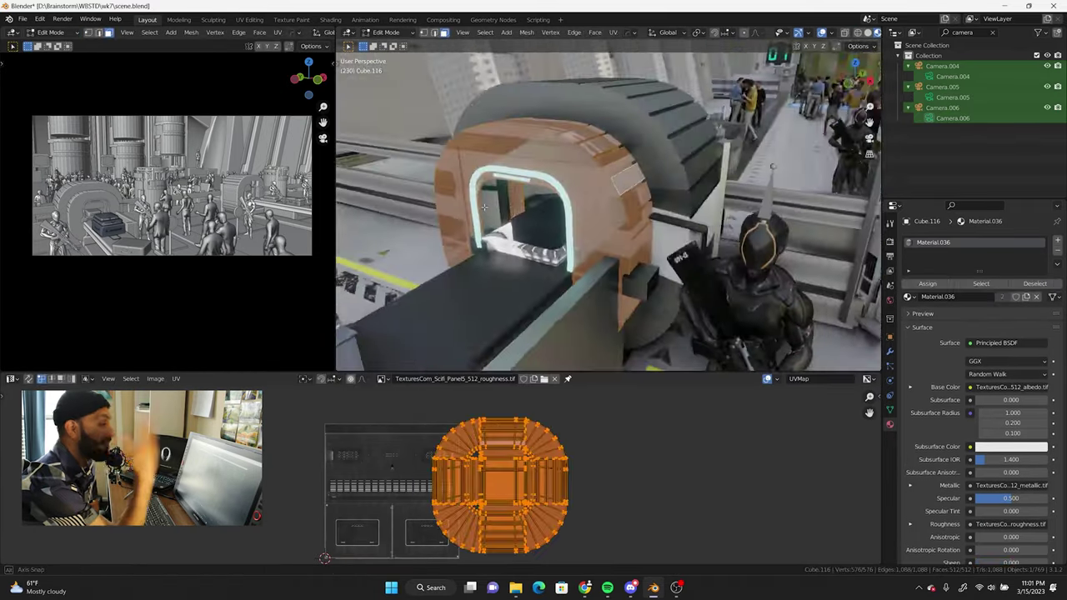
{"action": "key", "text": "Tab"}
{"action": "scroll", "coordinate": [542, 217], "scroll_direction": "down", "scroll_amount": 5}
{"action": "key", "text": "shift+F1"}
Step: Place the Volume7 asset beside the checkpoint, rotating and moving it into position
{"action": "left_click_drag", "start_coordinate": [374, 413], "coordinate": [534, 188]}
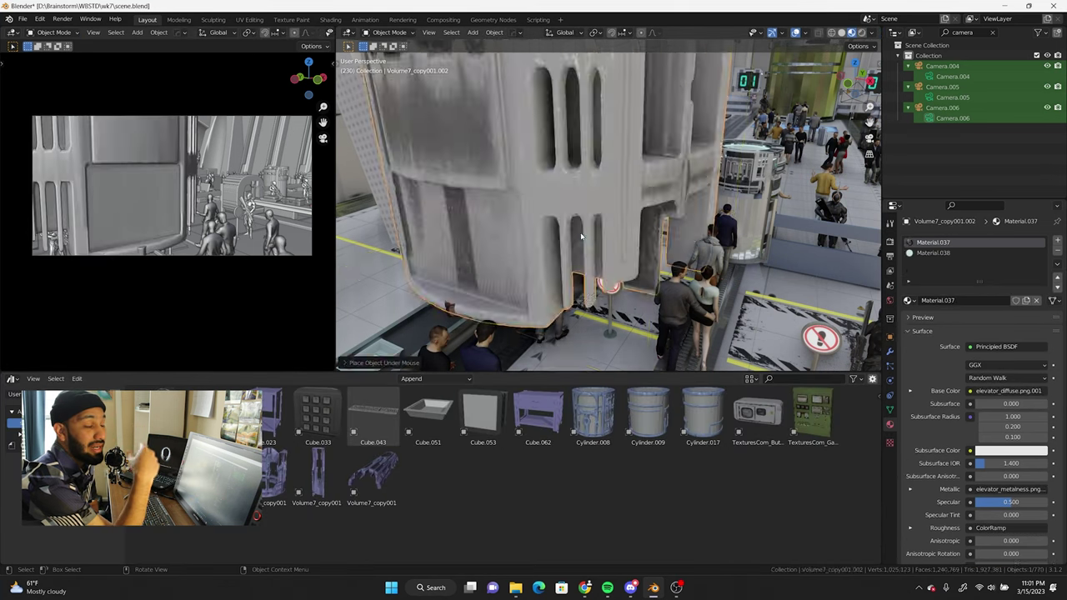
{"action": "key", "text": "KP_3"}
{"action": "key", "text": "r"}
{"action": "left_click", "coordinate": [665, 226]}
{"action": "key", "text": "KP_7"}
{"action": "scroll", "coordinate": [646, 266], "scroll_direction": "up", "scroll_amount": 5}
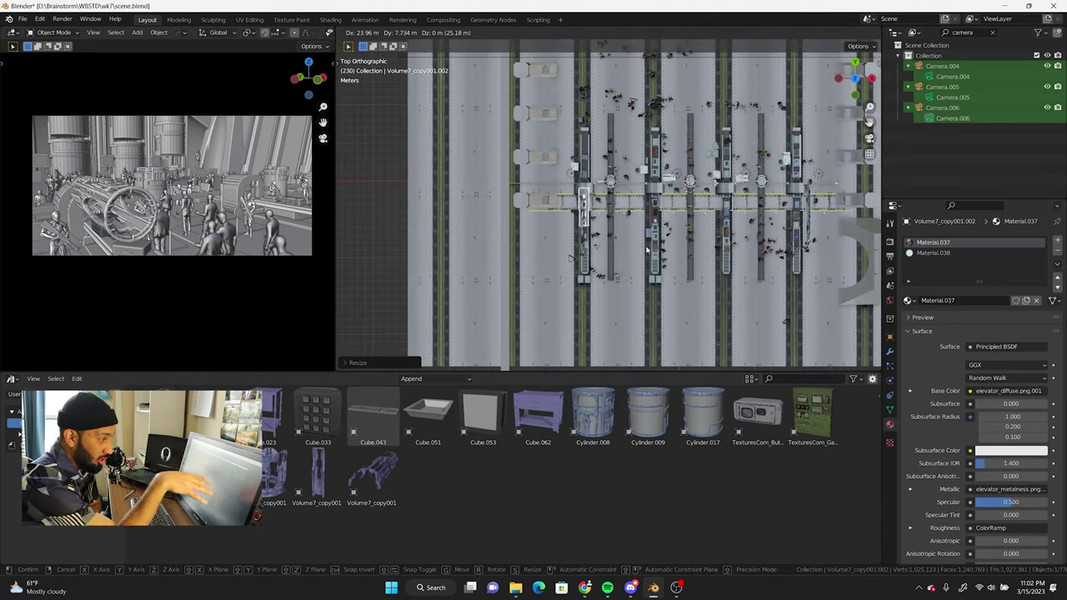
{"action": "right_click", "coordinate": [646, 265]}
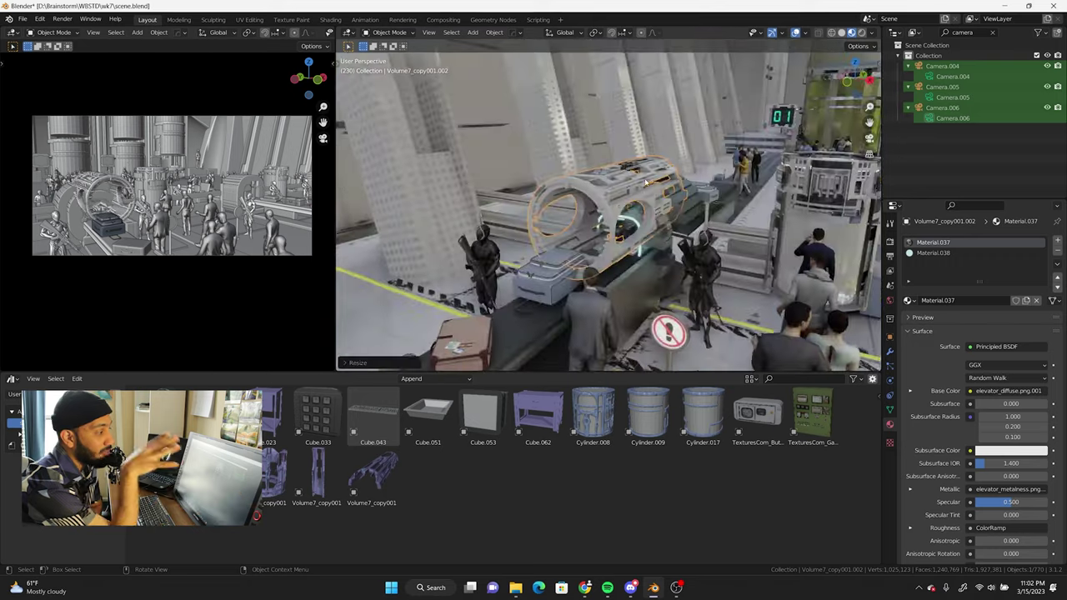
{"action": "key", "text": "g"}
{"action": "key", "text": "KP_0"}
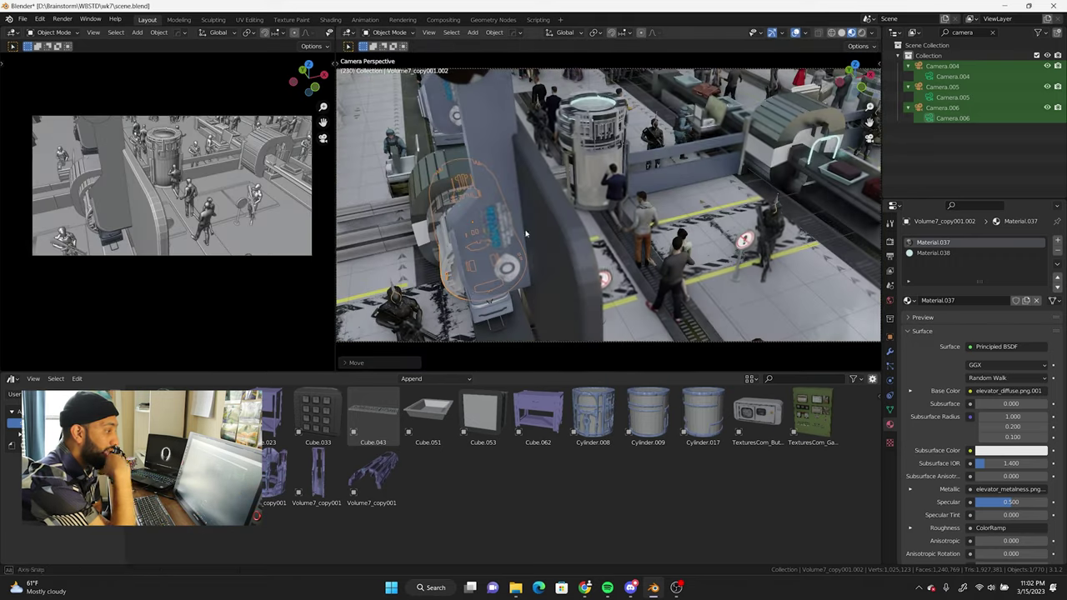
{"action": "mouse_move", "coordinate": [584, 250]}
{"action": "middle_mouse_down"}
{"action": "mouse_move", "coordinate": [517, 197]}
{"action": "mouse_move", "coordinate": [498, 231]}
{"action": "mouse_move", "coordinate": [543, 212]}
{"action": "mouse_move", "coordinate": [589, 233]}
{"action": "mouse_move", "coordinate": [586, 219]}
{"action": "middle_mouse_up"}
Step: Isolate Cube.116 in local view, set its origin to geometry, and scale it along Y
{"action": "key", "text": "KP_Divide"}
{"action": "key", "text": "ctrl+l"}
{"action": "left_click", "coordinate": [573, 231]}
{"action": "key", "text": "Tab"}
{"action": "left_click", "coordinate": [568, 238]}
{"action": "key", "text": "ctrl+KP_3"}
{"action": "right_click", "coordinate": [601, 200]}
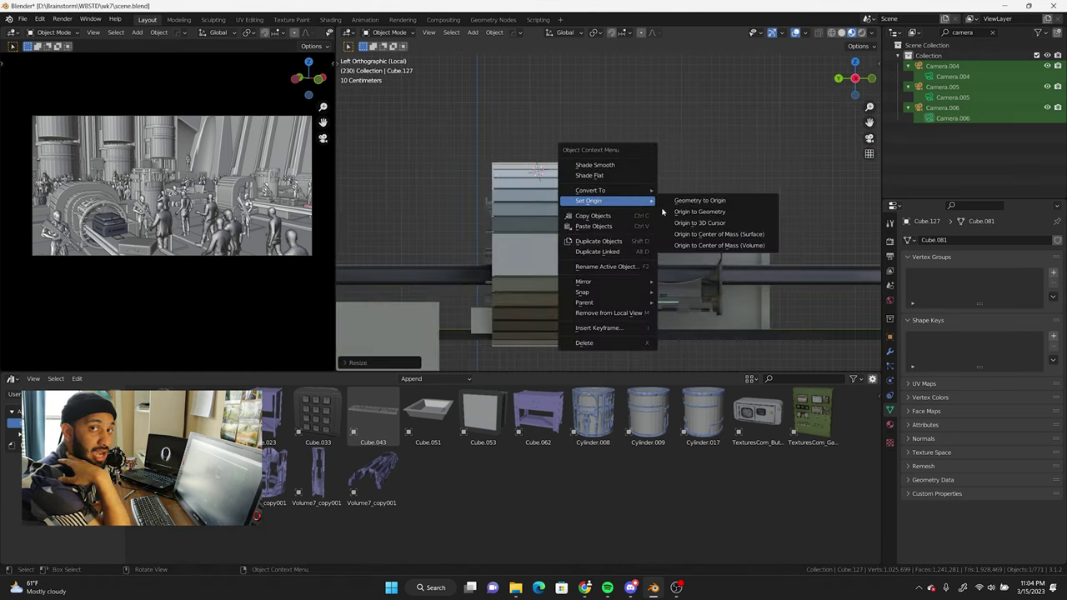
{"action": "left_click", "coordinate": [709, 212]}
{"action": "key", "text": "s"}
{"action": "key", "text": "y"}
{"action": "key", "text": "Escape"}
Step: Finish resizing the tunnel ring along its length and leave local view
{"action": "middle_click_drag", "start_coordinate": [657, 244], "coordinate": [518, 222]}
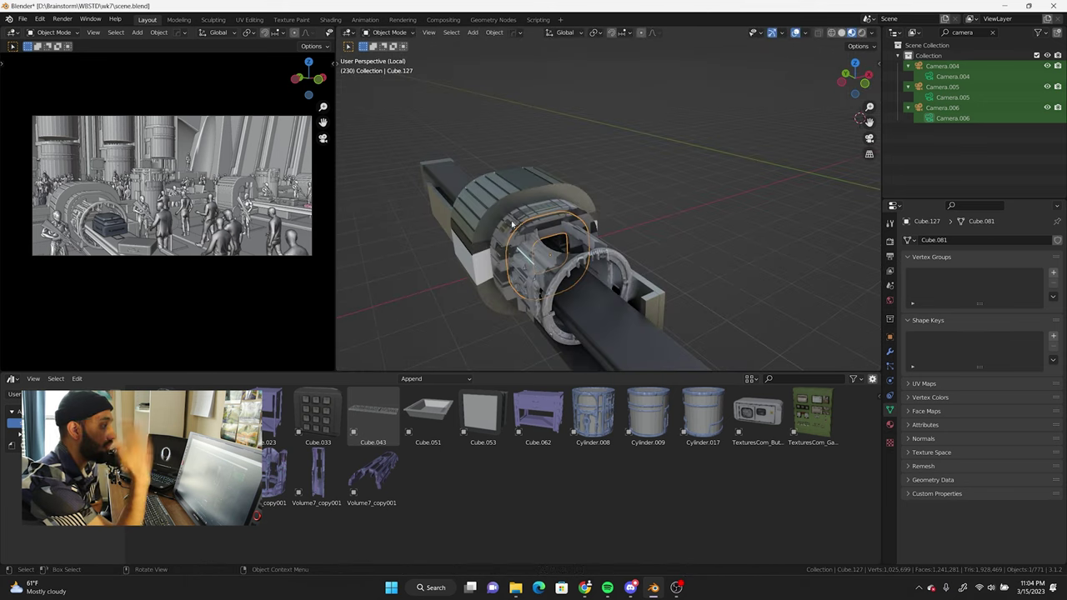
{"action": "key", "text": "Delete"}
{"action": "key", "text": "ctrl+z"}
{"action": "key", "text": "KP_3"}
{"action": "right_click", "coordinate": [575, 226]}
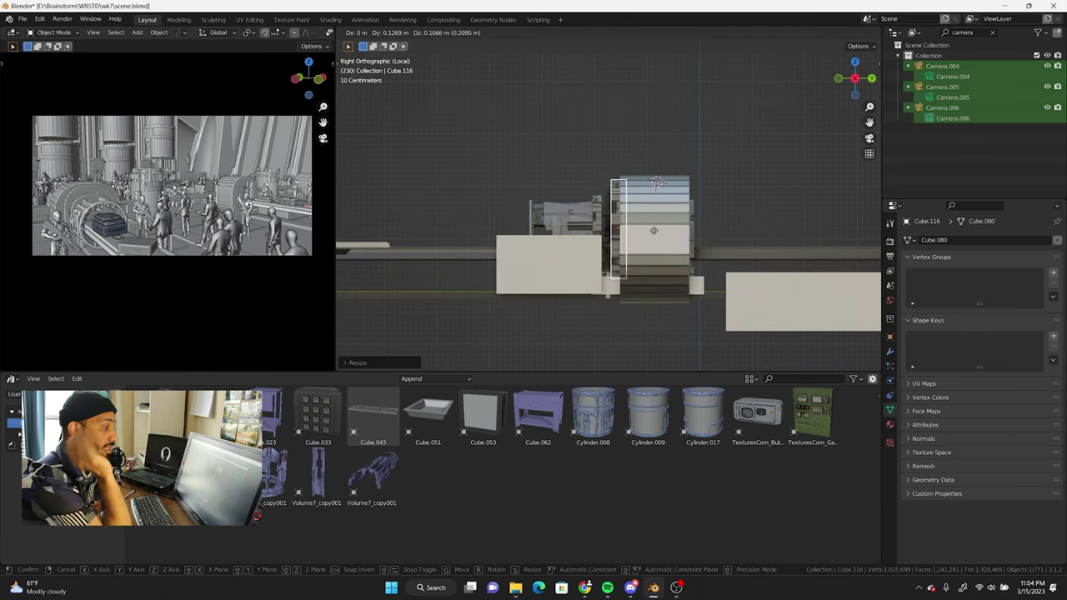
{"action": "key", "text": "Return"}
{"action": "key", "text": "KP_0"}
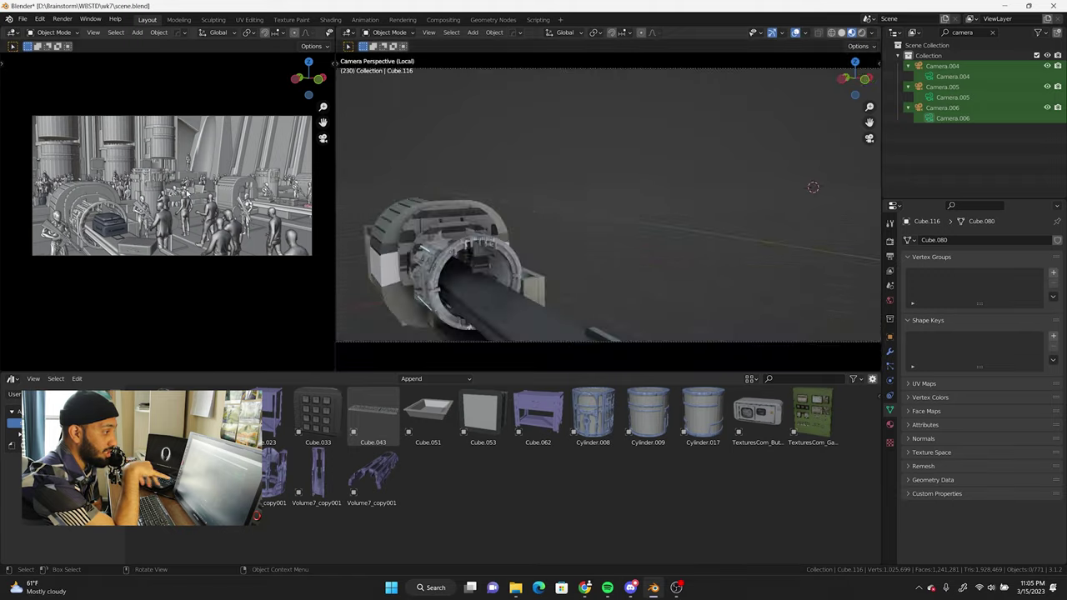
{"action": "key", "text": "KP_Divide"}
Step: Select Camera.005 and the tall asset, then delete one object from the scene
{"action": "left_click", "coordinate": [930, 97]}
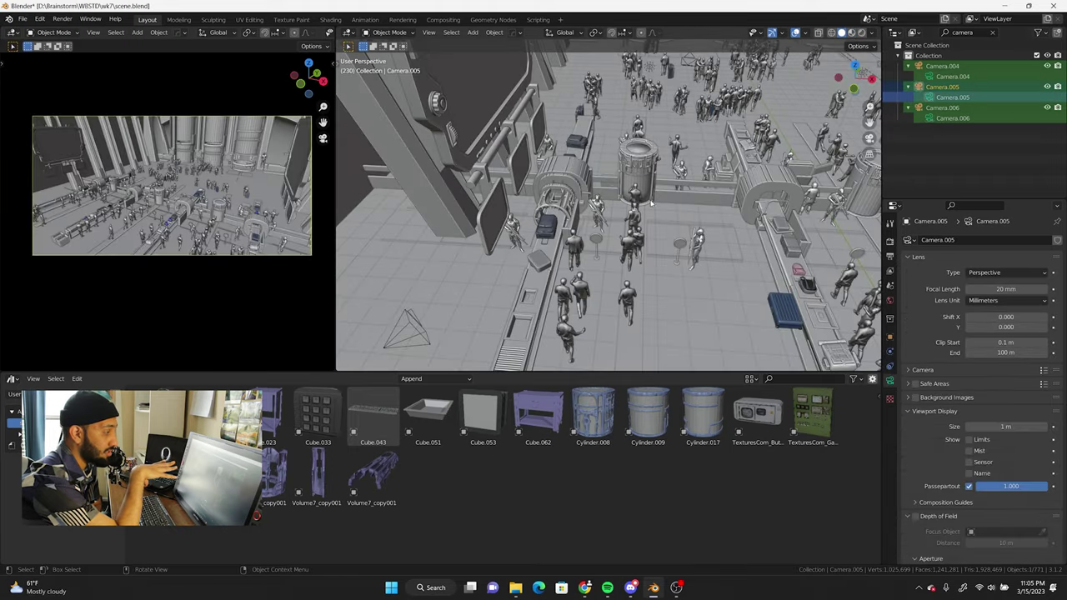
{"action": "middle_click_drag", "start_coordinate": [652, 202], "coordinate": [526, 261]}
{"action": "left_click", "coordinate": [526, 261]}
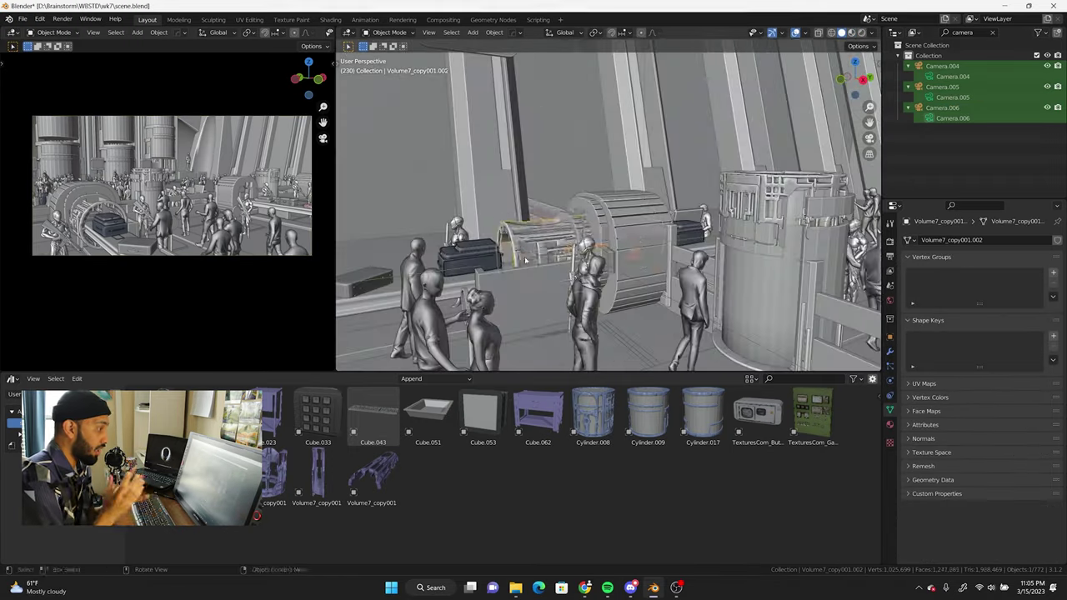
{"action": "key", "text": "Escape"}
{"action": "key", "text": "KP_1"}
{"action": "key", "text": "Delete"}
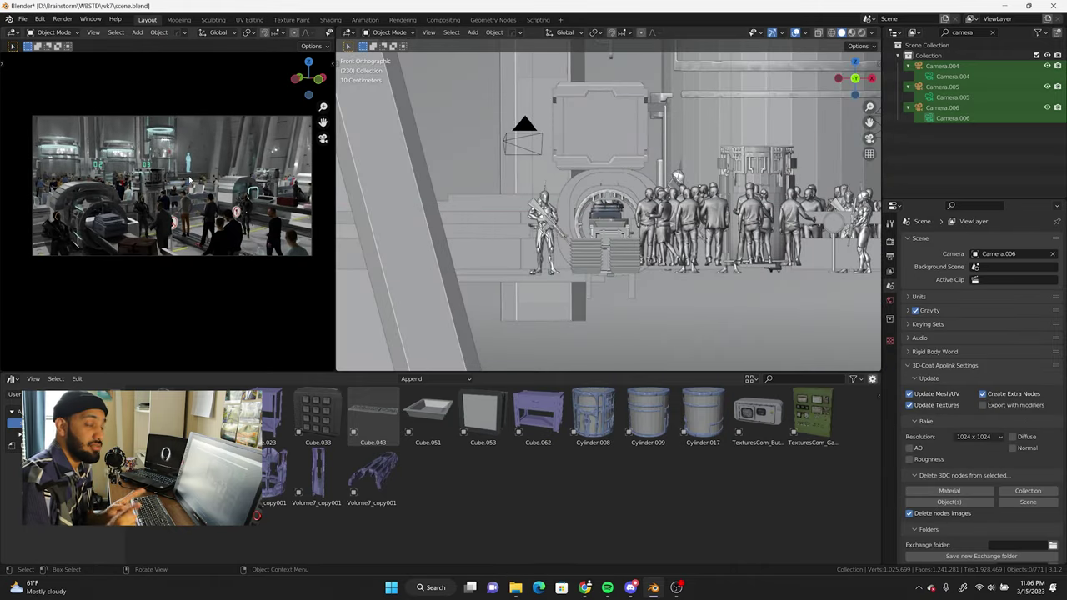
Step: Select the glowing ring Cylinder.104 and move it, checking from top and front views
{"action": "scroll", "coordinate": [189, 200], "scroll_direction": "up", "scroll_amount": 3}
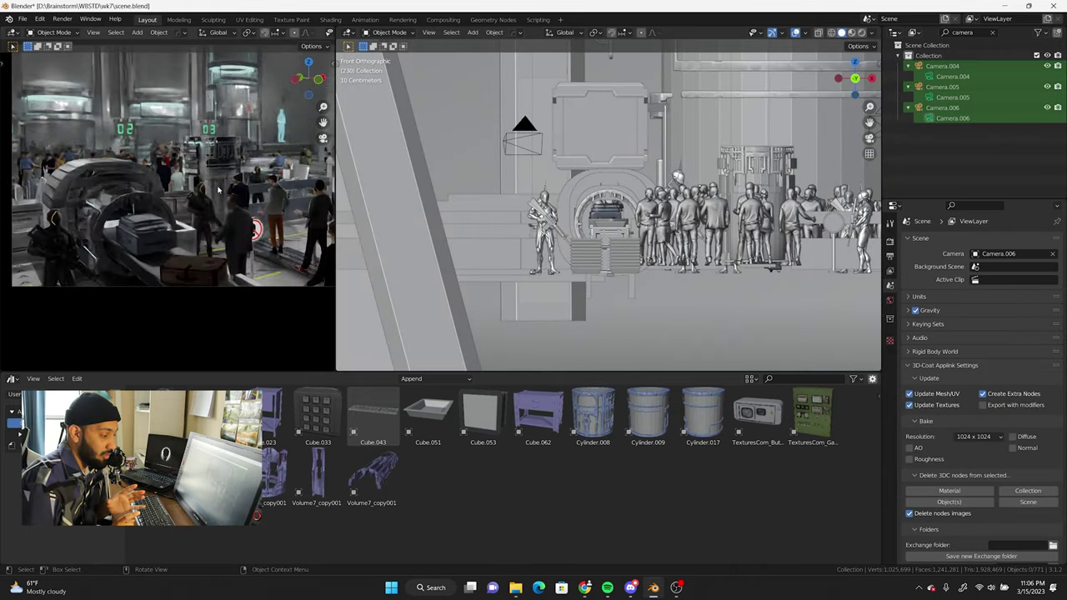
{"action": "scroll", "coordinate": [194, 176], "scroll_direction": "down", "scroll_amount": 2}
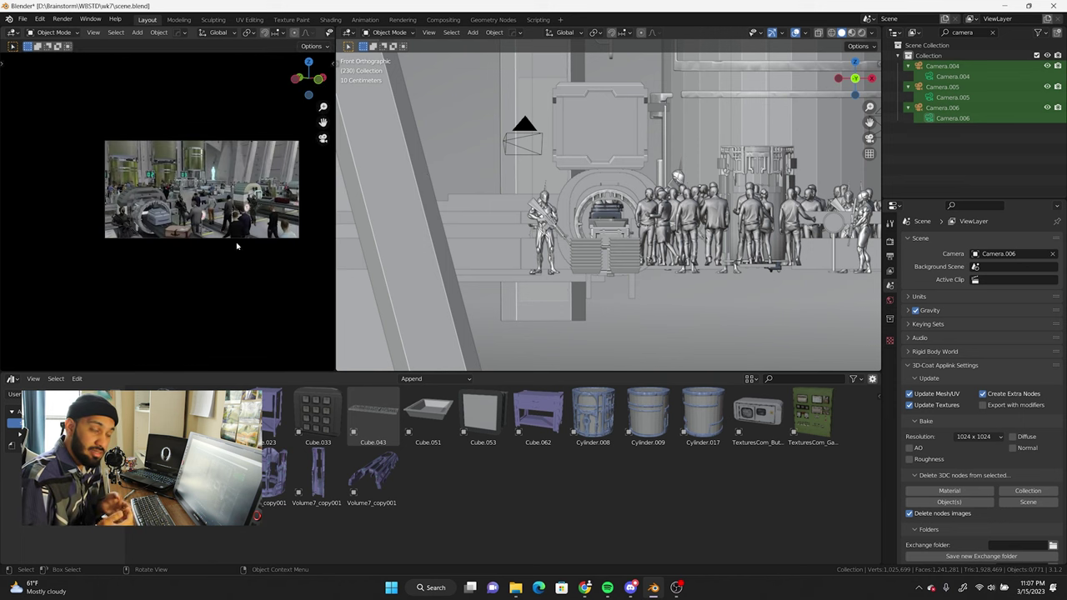
{"action": "middle_click_drag", "start_coordinate": [500, 250], "coordinate": [567, 217]}
{"action": "left_click", "coordinate": [572, 214]}
{"action": "key", "text": "KP_7"}
{"action": "key", "text": "g"}
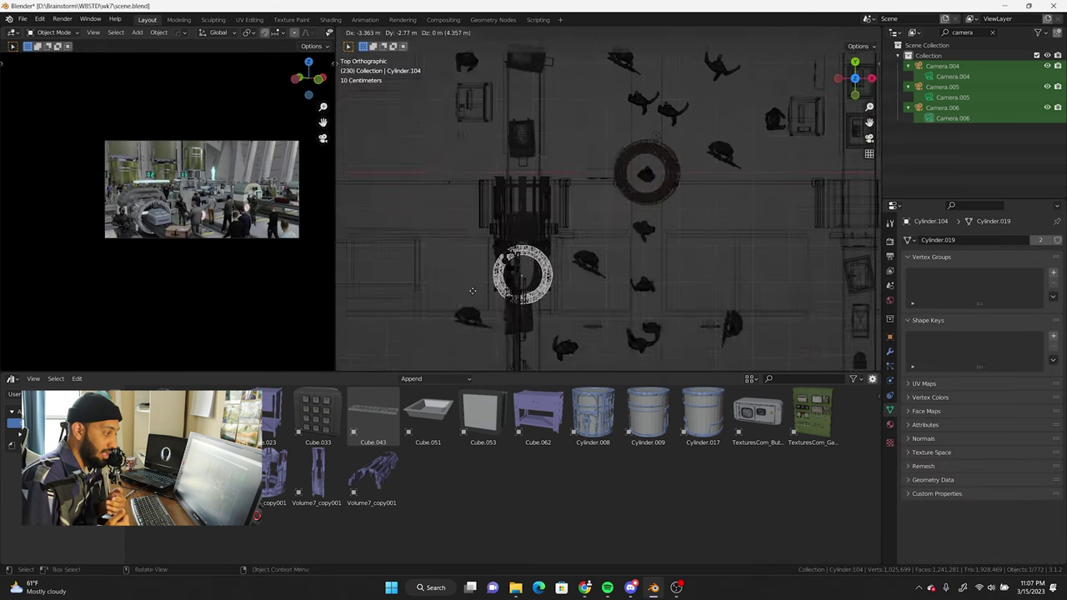
{"action": "key", "text": "KP_1"}
{"action": "key", "text": "KP_7"}
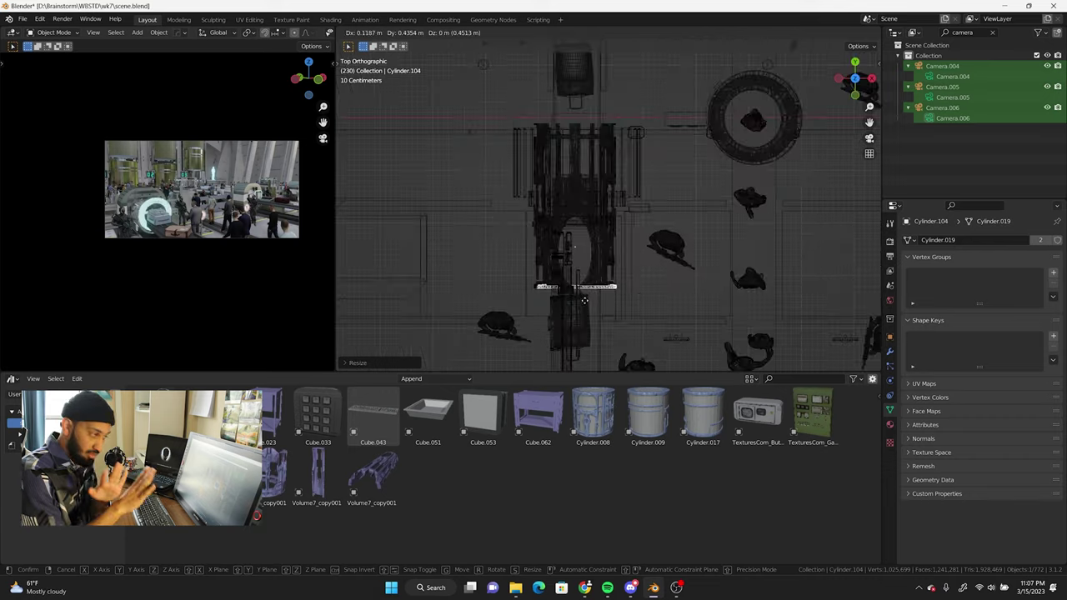
{"action": "key", "text": "KP_1"}
{"action": "key", "text": "KP_7"}
{"action": "key", "text": "Escape"}
Step: Scale the ring along Z and tilt it, then look through Camera.006
{"action": "key", "text": "s"}
{"action": "key", "text": "z"}
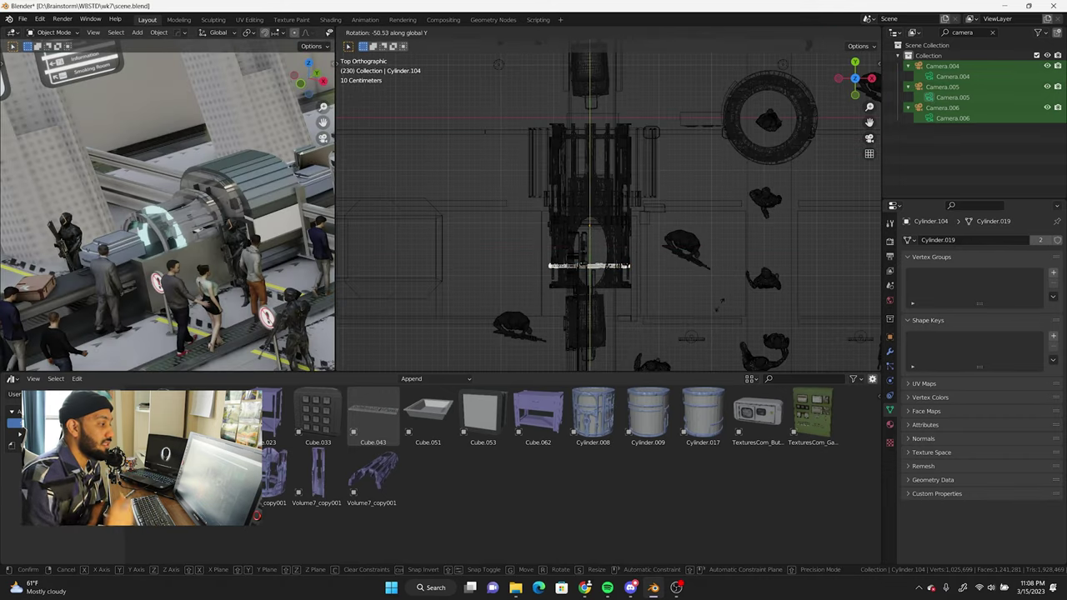
{"action": "left_click", "coordinate": [719, 305]}
{"action": "key", "text": "ctrl+KP_3"}
{"action": "left_click", "coordinate": [667, 238]}
{"action": "left_click", "coordinate": [566, 179]}
{"action": "key", "text": "ctrl+KP_0"}
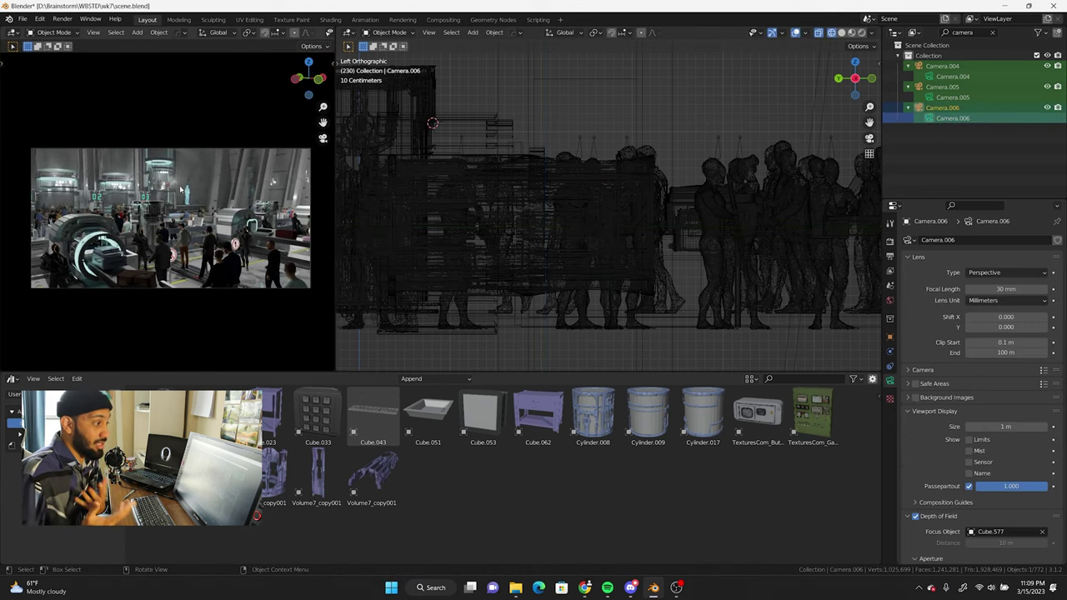
Step: Switch to textured shading and inspect the scanner arch parts and ring
{"action": "left_click", "coordinate": [451, 209]}
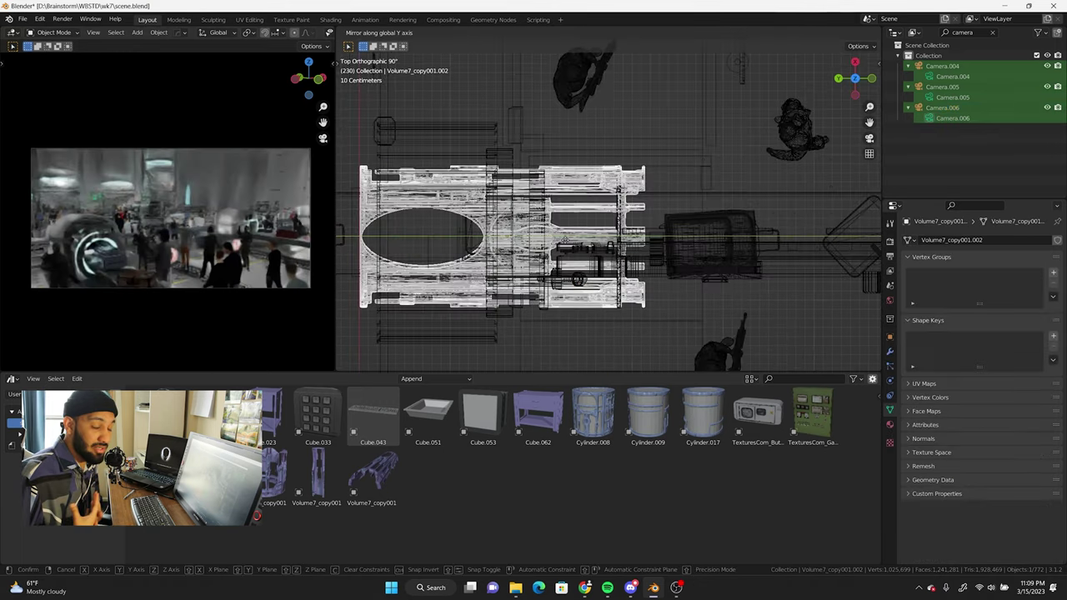
{"action": "mouse_move", "coordinate": [450, 209]}
{"action": "middle_mouse_down"}
{"action": "mouse_move", "coordinate": [565, 80]}
{"action": "mouse_move", "coordinate": [608, 209]}
{"action": "middle_mouse_up"}
{"action": "key", "text": "shift+z"}
{"action": "mouse_move", "coordinate": [646, 333]}
{"action": "middle_mouse_down"}
{"action": "mouse_move", "coordinate": [543, 154]}
{"action": "mouse_move", "coordinate": [741, 270]}
{"action": "mouse_move", "coordinate": [656, 206]}
{"action": "middle_mouse_up"}
{"action": "left_click", "coordinate": [543, 154]}
{"action": "left_click", "coordinate": [740, 271]}
{"action": "key", "text": "KP_1"}
{"action": "key", "text": "ctrl+z"}
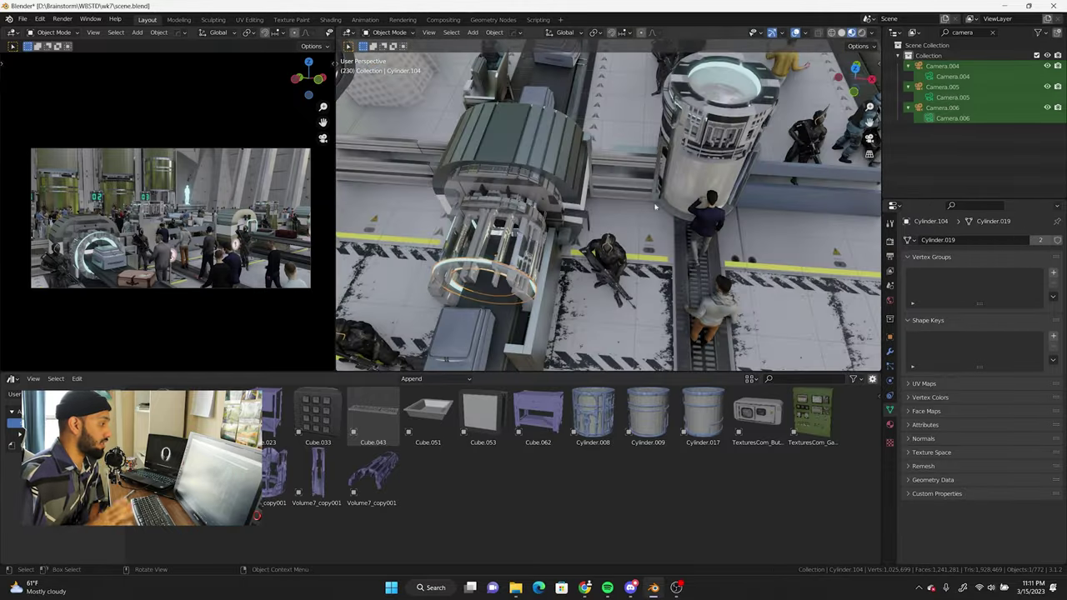
{"action": "left_click", "coordinate": [213, 156]}
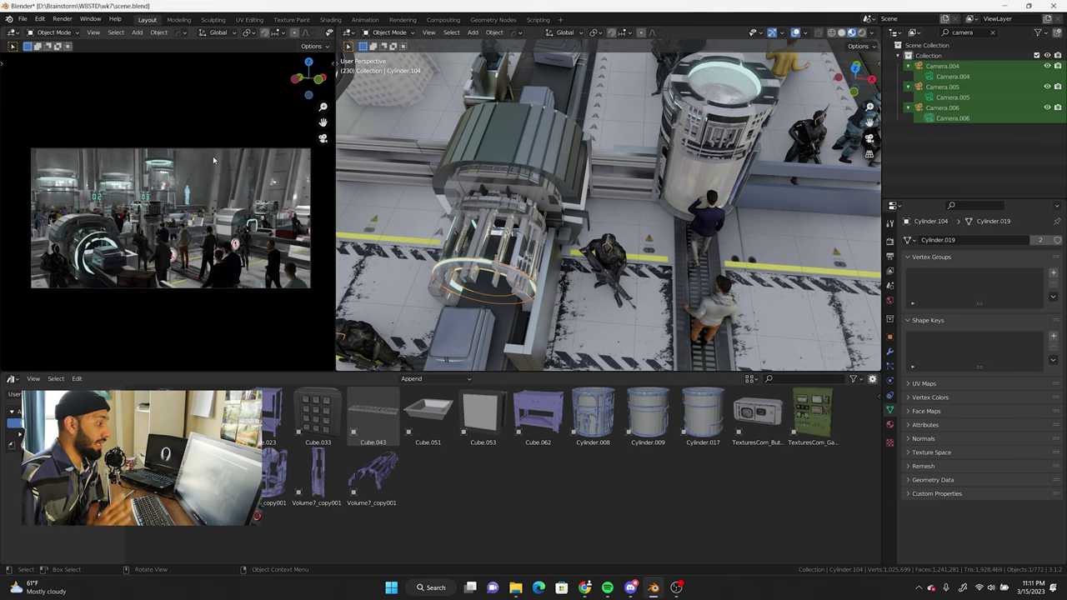
{"action": "scroll", "coordinate": [212, 156], "scroll_direction": "up", "scroll_amount": 3}
{"action": "mouse_move", "coordinate": [575, 217]}
{"action": "middle_mouse_down"}
{"action": "mouse_move", "coordinate": [604, 235]}
{"action": "mouse_move", "coordinate": [638, 230]}
{"action": "mouse_move", "coordinate": [443, 198]}
{"action": "mouse_move", "coordinate": [586, 311]}
{"action": "mouse_move", "coordinate": [505, 252]}
{"action": "mouse_move", "coordinate": [536, 226]}
{"action": "middle_mouse_up"}
Step: Mirror another scanner arch part and make Camera.005 the active camera
{"action": "left_click", "coordinate": [638, 230]}
{"action": "key", "text": "ctrl+m"}
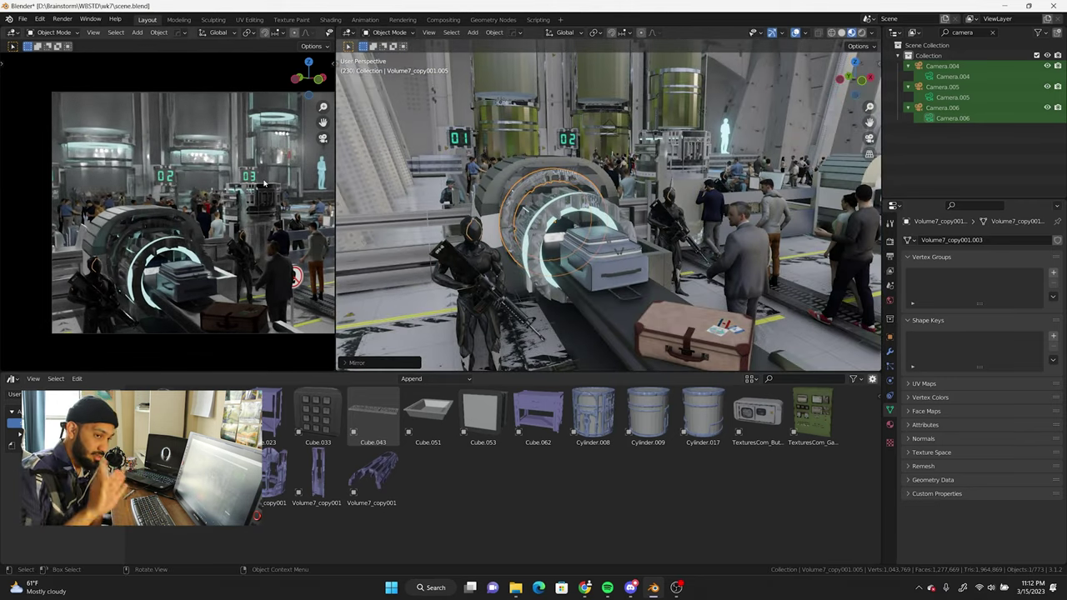
{"action": "left_click", "coordinate": [953, 97]}
{"action": "key", "text": "ctrl+KP_0"}
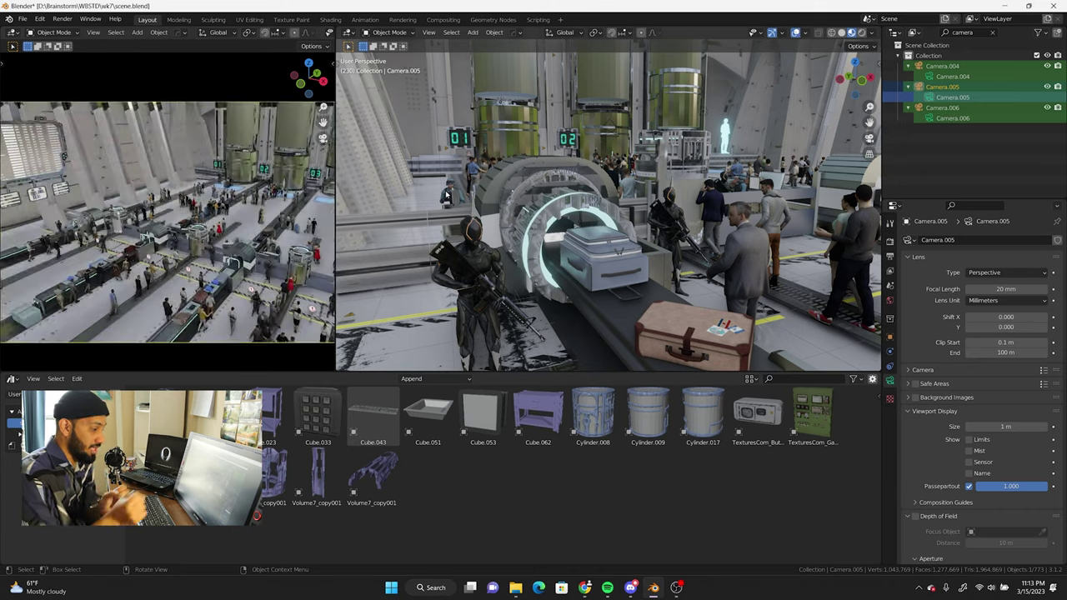
Step: Place a linked copy of the baggage scanner unit along X in the next lane
{"action": "left_click", "coordinate": [534, 234]}
{"action": "mouse_move", "coordinate": [534, 233]}
{"action": "middle_mouse_down"}
{"action": "mouse_move", "coordinate": [529, 203]}
{"action": "mouse_move", "coordinate": [533, 234]}
{"action": "middle_mouse_up"}
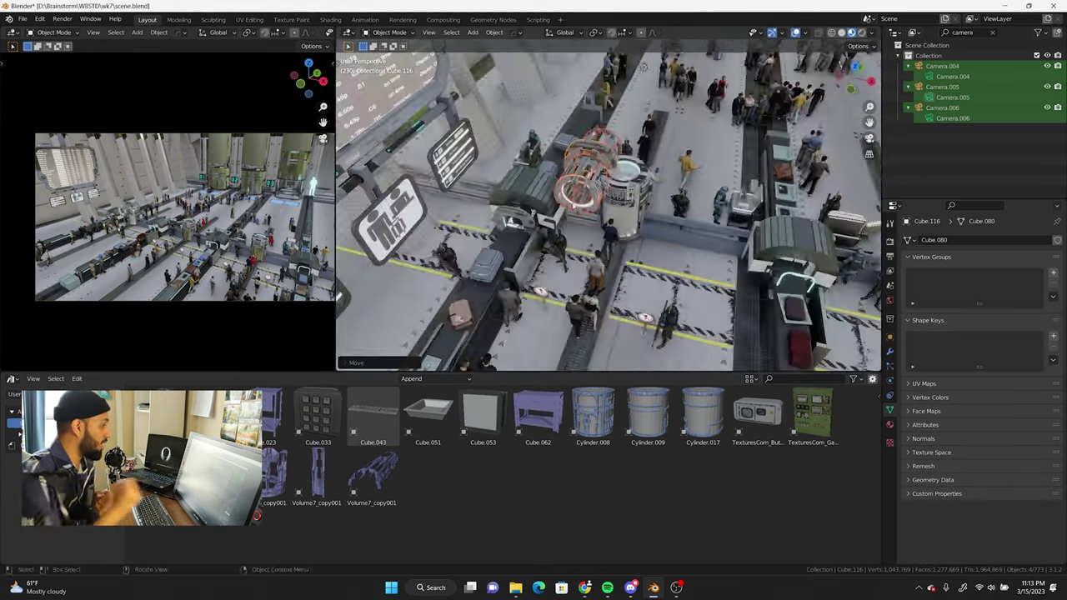
{"action": "key", "text": "KP_7"}
{"action": "key", "text": "alt+d"}
{"action": "key", "text": "x"}
{"action": "left_click", "coordinate": [613, 265]}
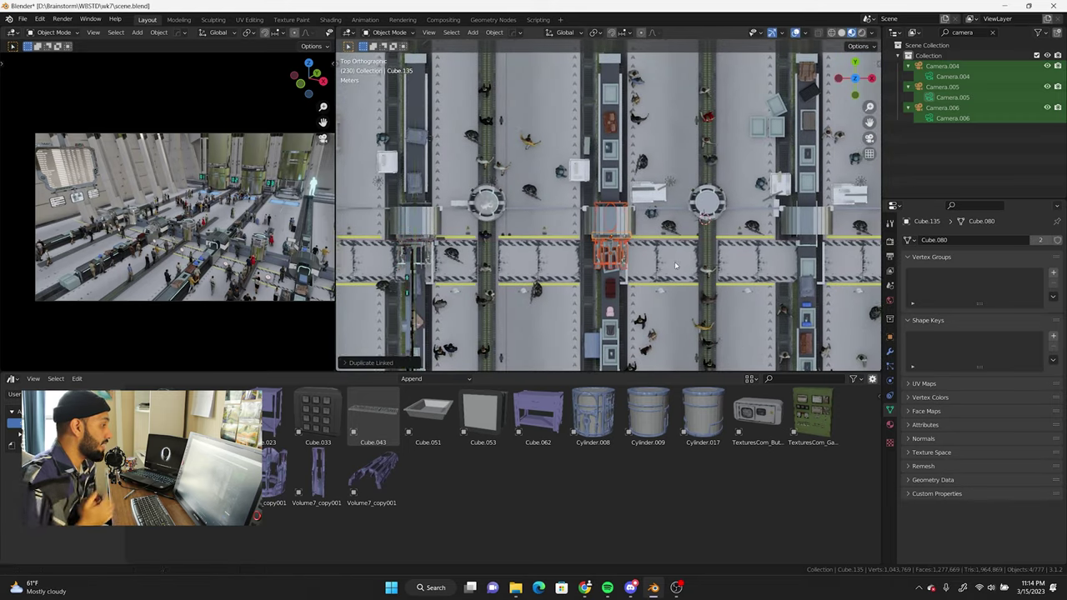
{"action": "middle_click_drag", "start_coordinate": [613, 266], "coordinate": [497, 267], "text": "shift"}
Step: Add two more linked scanner copies along X and enlarge the camera preview to full window
{"action": "key", "text": "alt+d"}
{"action": "key", "text": "x"}
{"action": "left_click", "coordinate": [727, 273]}
{"action": "scroll", "coordinate": [647, 276], "scroll_direction": "down", "scroll_amount": 1}
{"action": "key", "text": "alt+d"}
{"action": "key", "text": "x"}
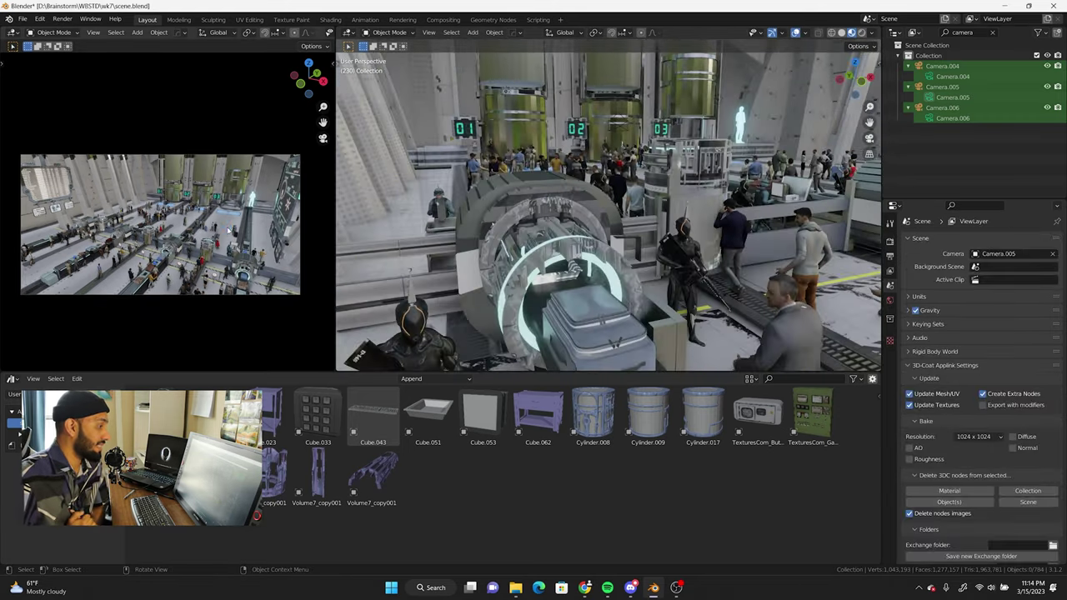
{"action": "key", "text": "ctrl+alt+space"}
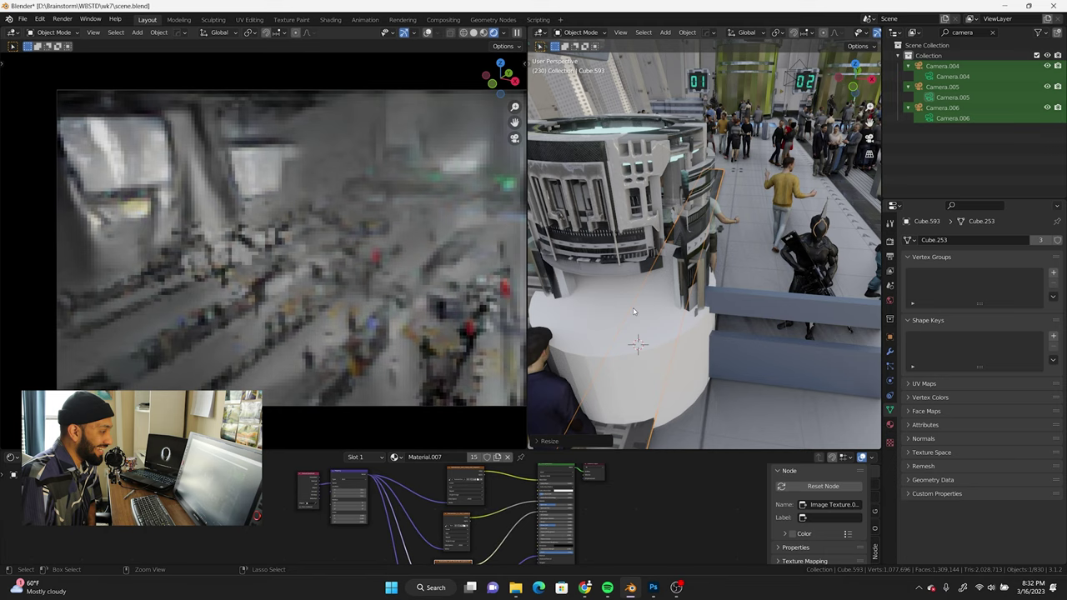
Step: Link the striped panel material from Cube.593 onto the elevator's round floor
{"action": "left_click", "coordinate": [633, 311]}
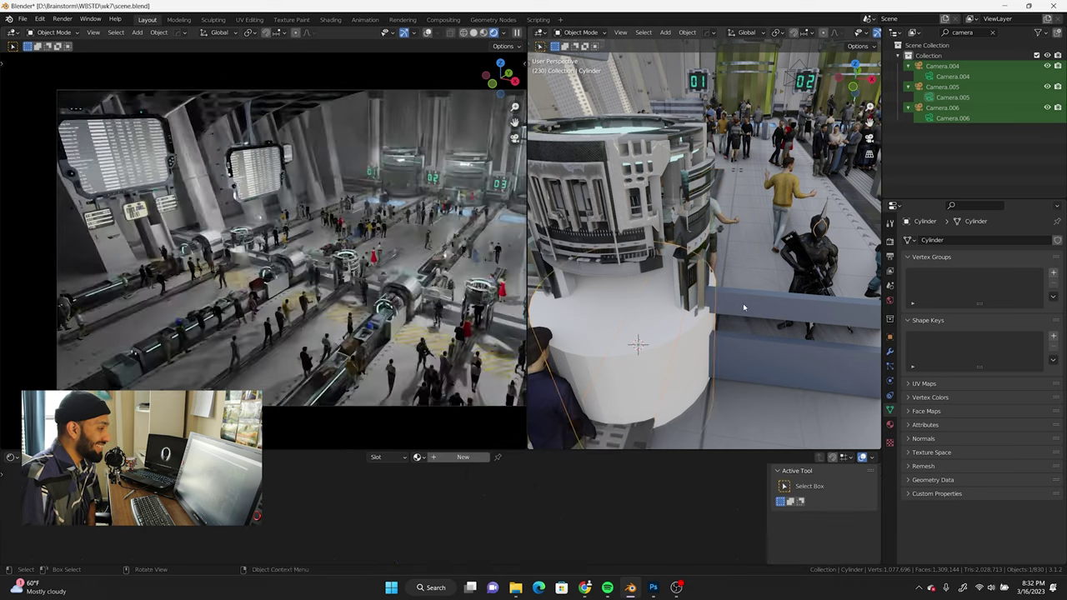
{"action": "key", "text": "KP_7"}
{"action": "mouse_move", "coordinate": [719, 336]}
{"action": "middle_mouse_down"}
{"action": "mouse_move", "coordinate": [646, 319]}
{"action": "mouse_move", "coordinate": [651, 307]}
{"action": "middle_mouse_up"}
{"action": "left_click", "coordinate": [646, 320], "text": "shift"}
{"action": "key", "text": "ctrl+l"}
{"action": "left_click", "coordinate": [646, 320]}
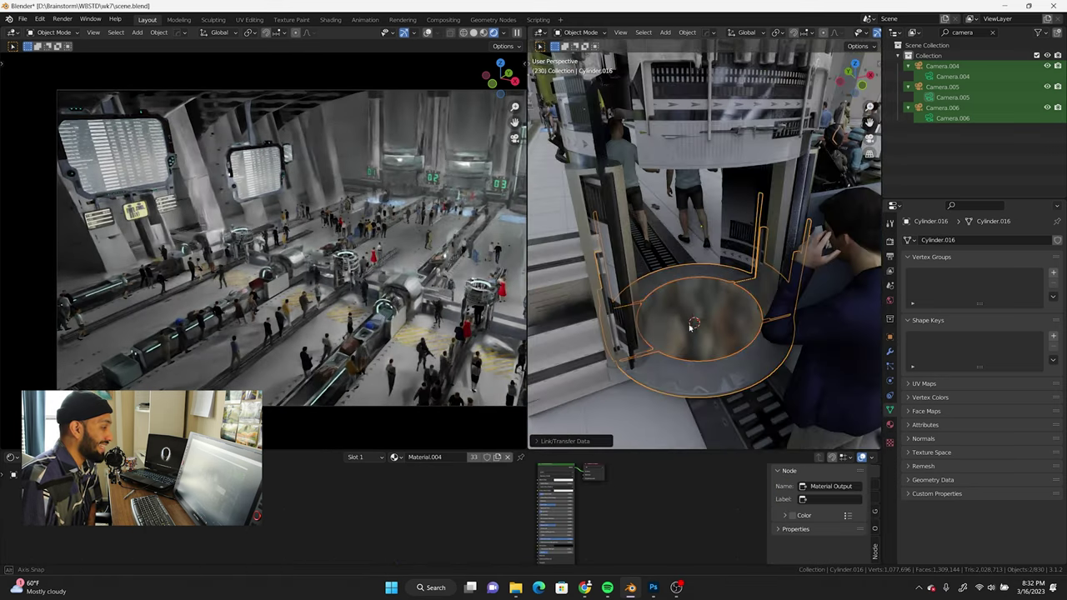
{"action": "left_click", "coordinate": [652, 306]}
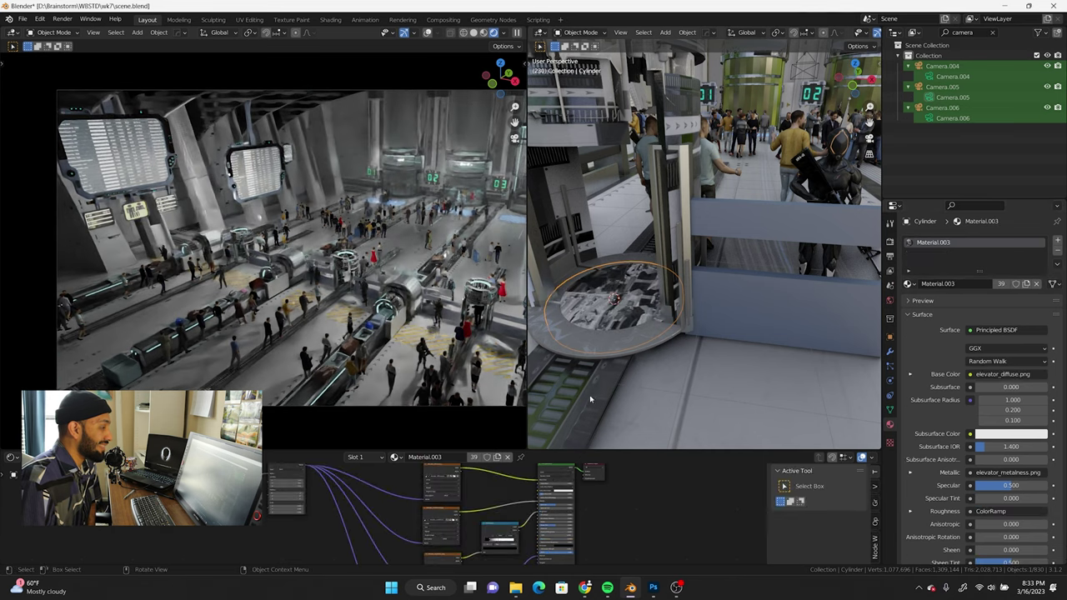
{"action": "left_click", "coordinate": [672, 308], "text": "shift"}
{"action": "key", "text": "ctrl+l"}
{"action": "left_click", "coordinate": [672, 307]}
Step: Rotate the floor's circular UV island in an enlarged UV Editor
{"action": "middle_click_drag", "start_coordinate": [640, 300], "coordinate": [633, 271]}
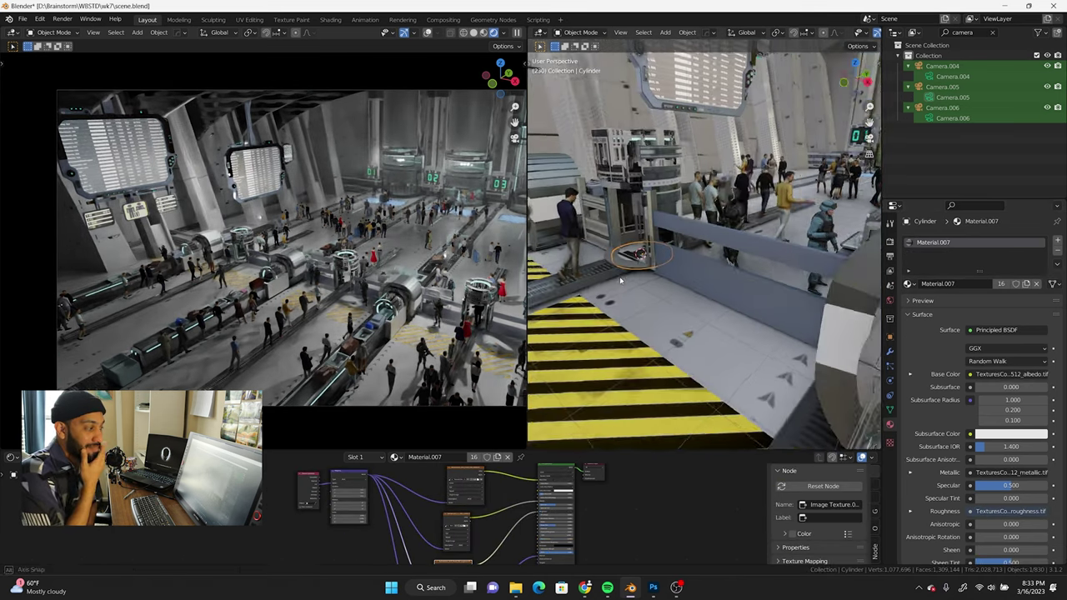
{"action": "left_click", "coordinate": [633, 271]}
{"action": "key", "text": "Tab"}
{"action": "left_click", "coordinate": [10, 457]}
{"action": "left_click", "coordinate": [42, 367]}
{"action": "left_click_drag", "start_coordinate": [432, 451], "coordinate": [432, 367]}
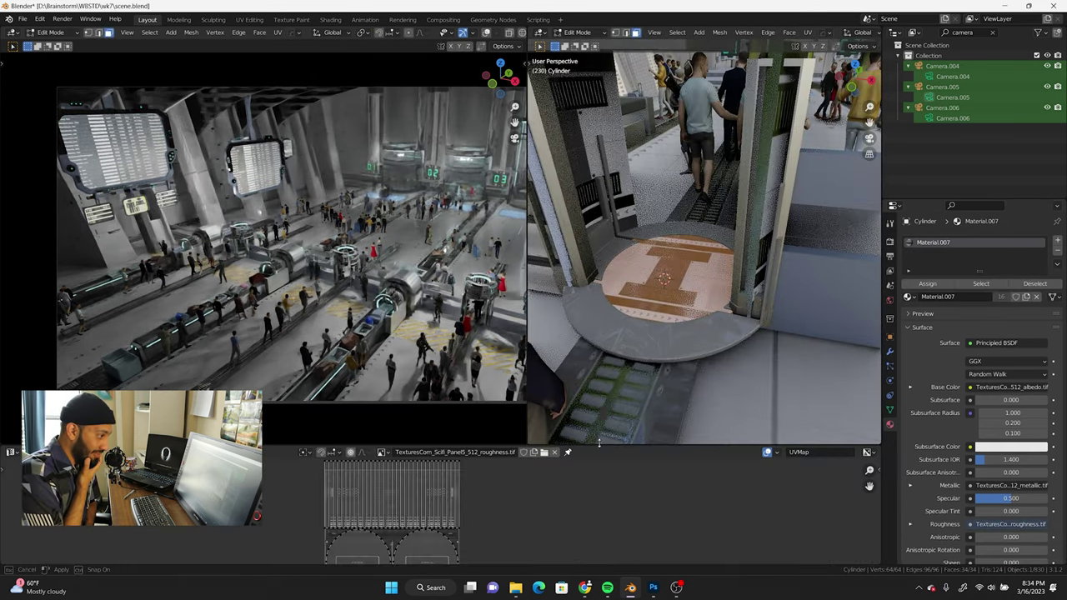
{"action": "left_click_drag", "start_coordinate": [493, 568], "coordinate": [493, 568]}
{"action": "key", "text": "r"}
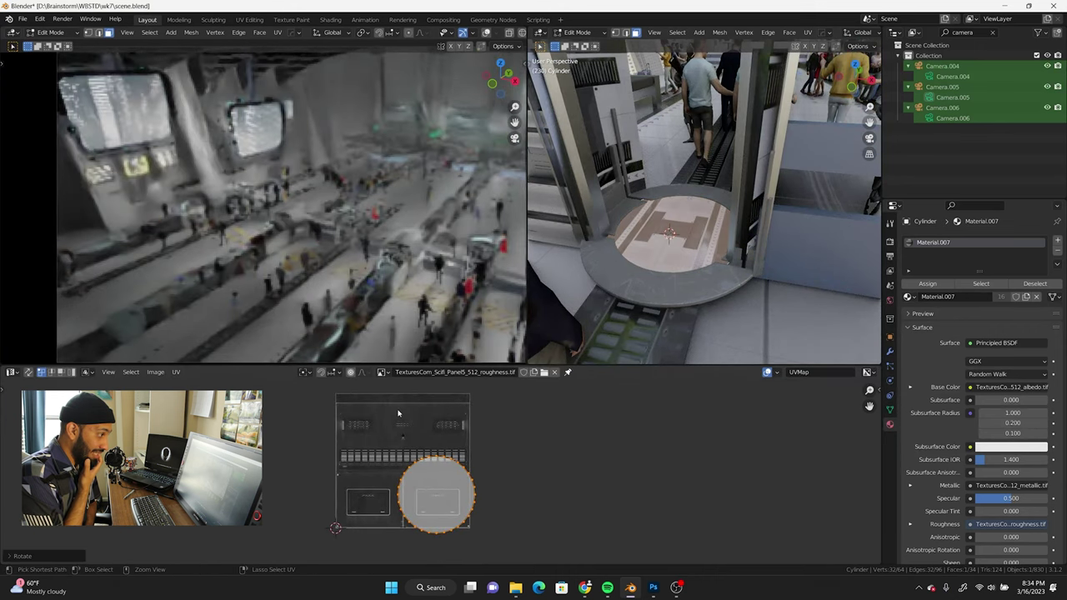
{"action": "left_click", "coordinate": [486, 484]}
Step: Shift the floor's UV island vertically, then make a linked duplicate of the floor
{"action": "key", "text": "KP_7"}
{"action": "key", "text": "g"}
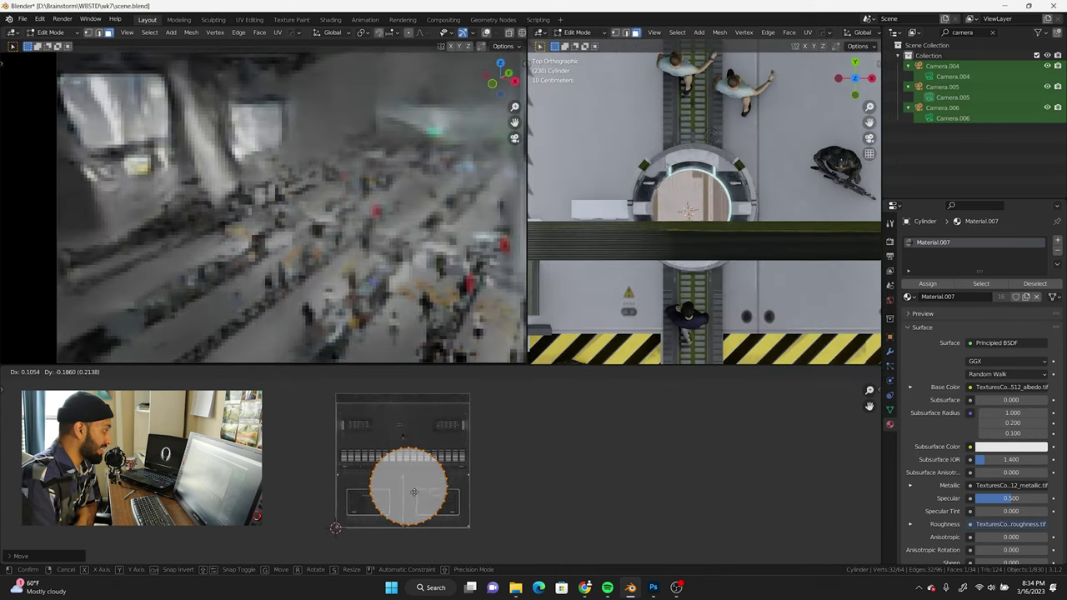
{"action": "key", "text": "y"}
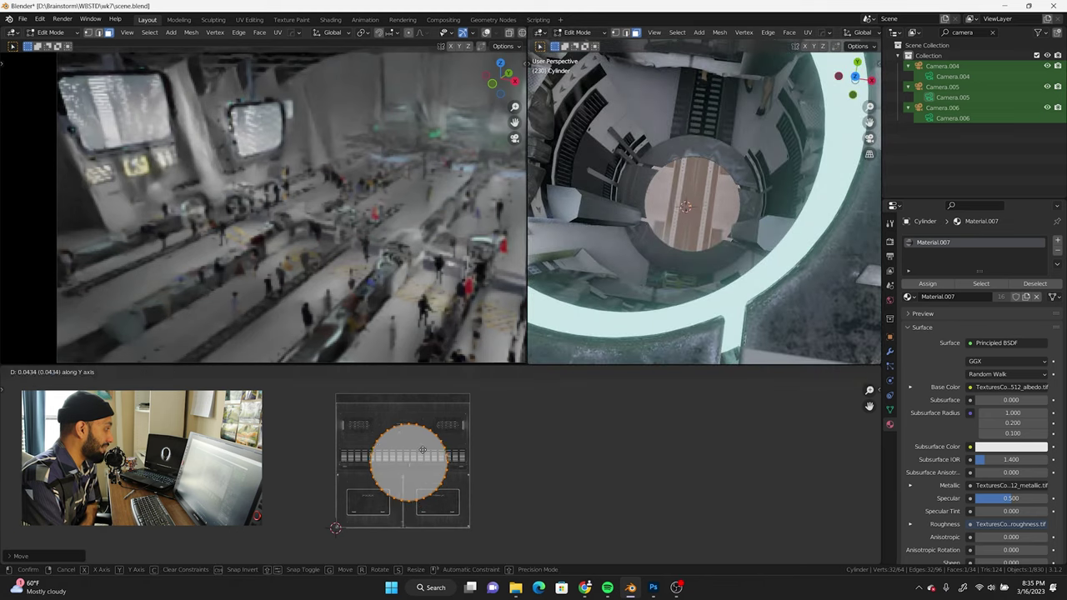
{"action": "key", "text": "Tab"}
{"action": "key", "text": "KP_7"}
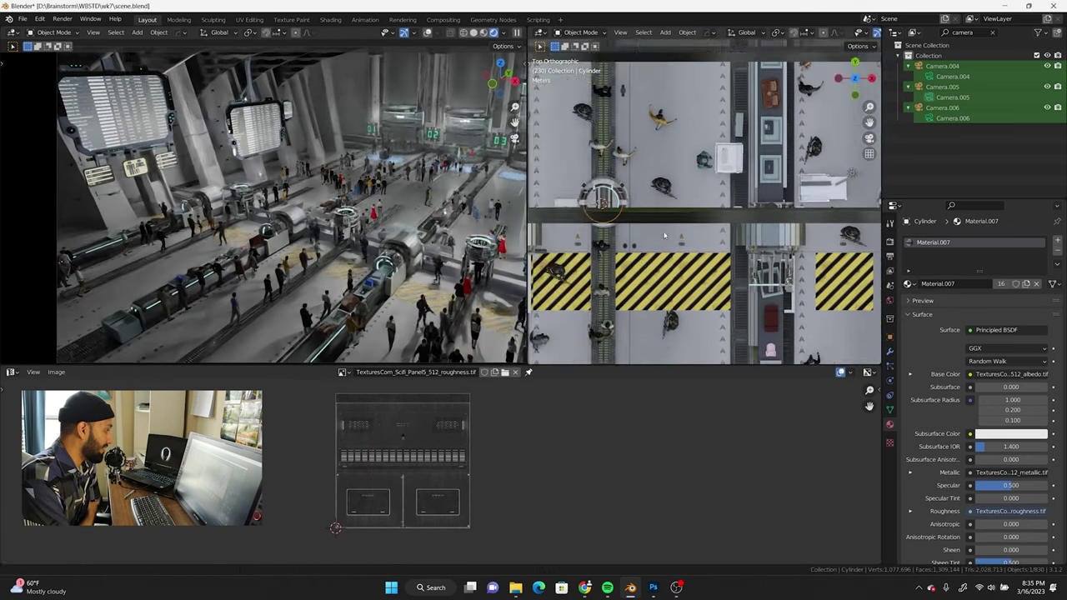
{"action": "key", "text": "alt+d"}
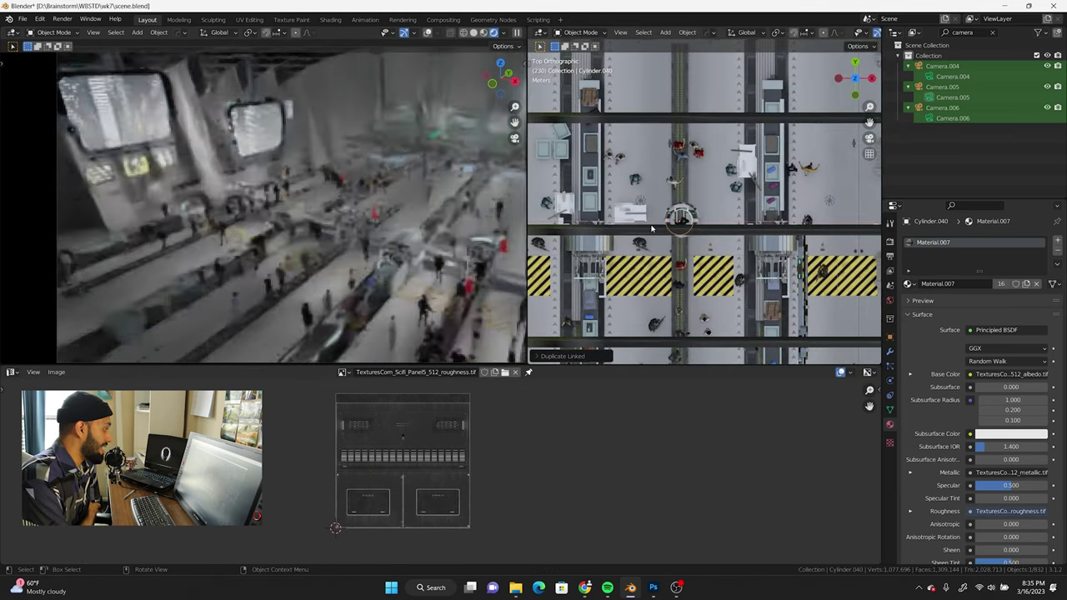
Step: Change the neighbouring elevator ring's emission colour from cyan to pink
{"action": "middle_click_drag", "start_coordinate": [846, 257], "coordinate": [633, 166]}
{"action": "left_click", "coordinate": [622, 143]}
{"action": "left_click", "coordinate": [934, 273]}
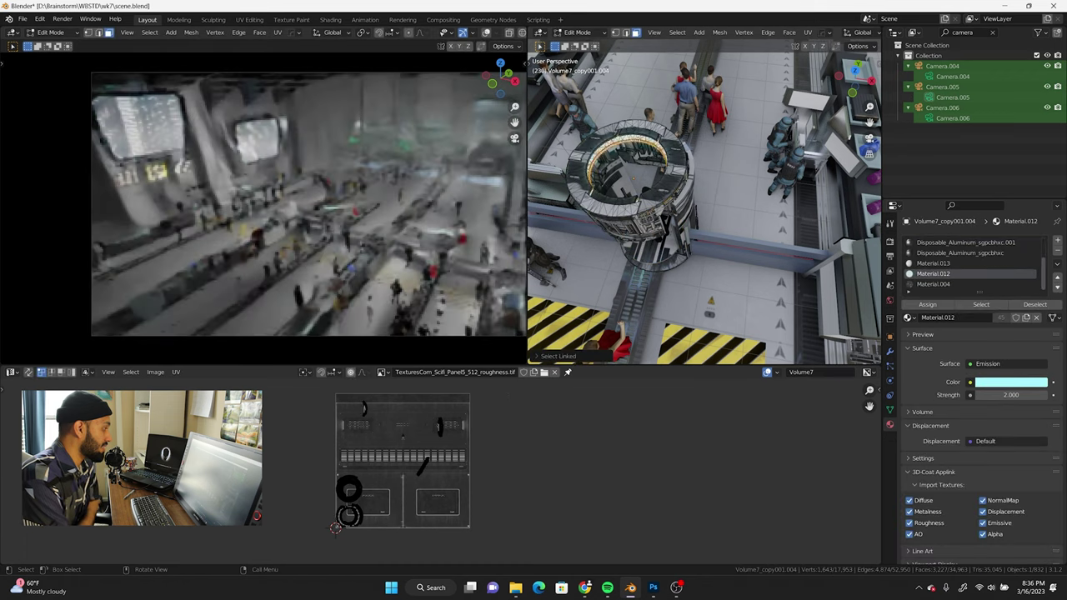
{"action": "key", "text": "shift+F3"}
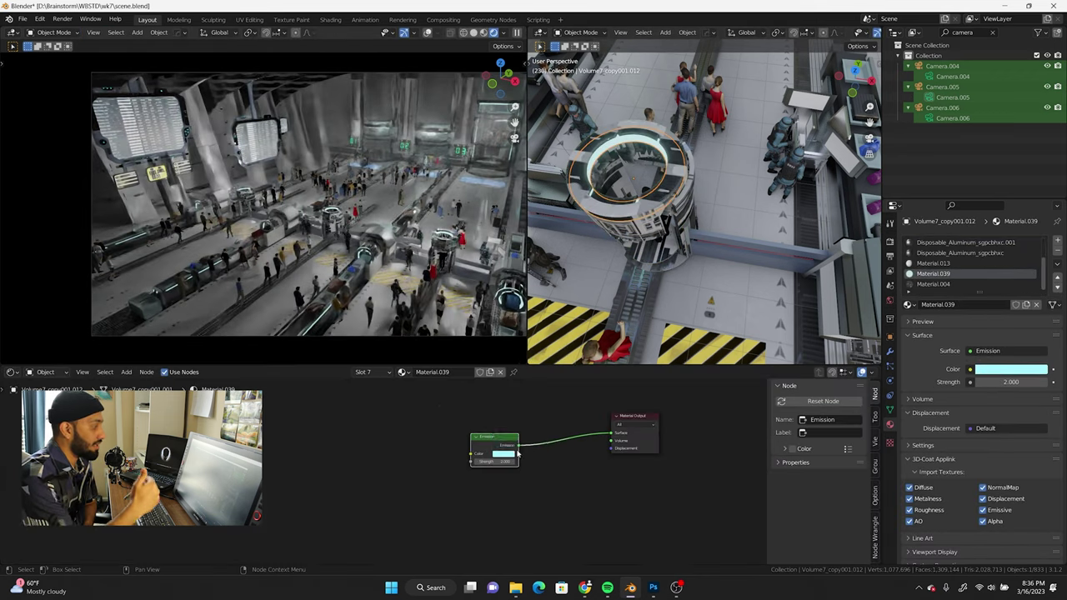
{"action": "left_click", "coordinate": [494, 455]}
{"action": "left_click_drag", "start_coordinate": [521, 403], "coordinate": [521, 392]}
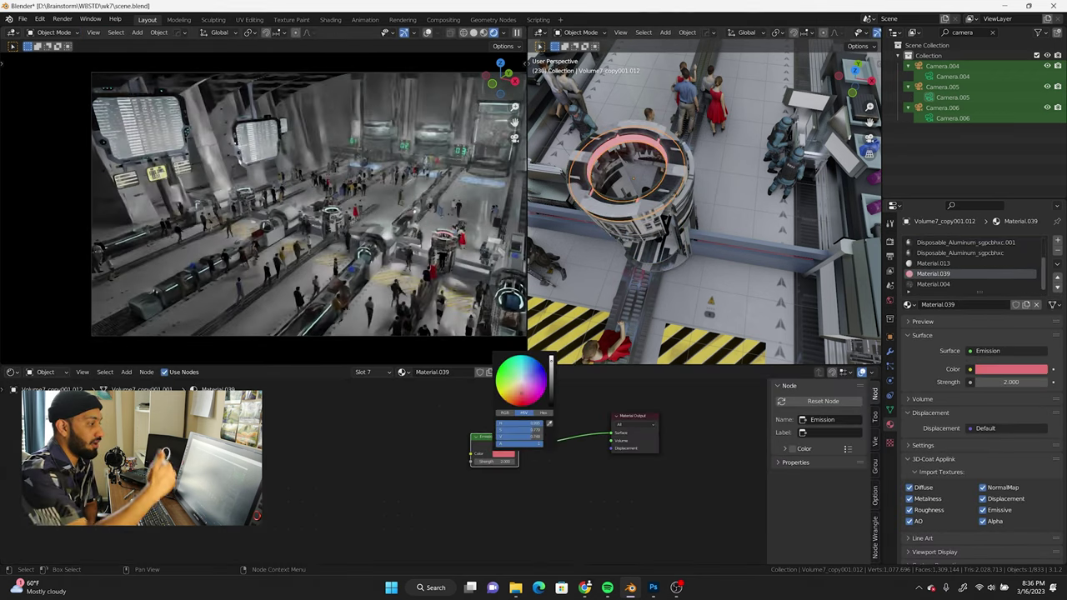
{"action": "middle_click_drag", "start_coordinate": [594, 278], "coordinate": [534, 216]}
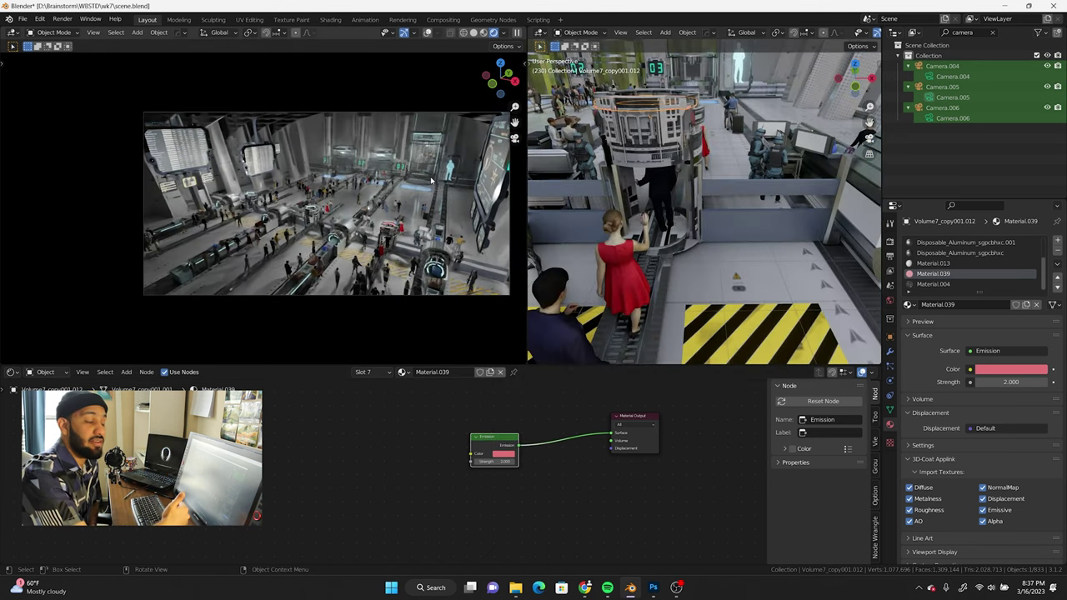
{"action": "scroll", "coordinate": [648, 243], "scroll_direction": "up", "scroll_amount": 3}
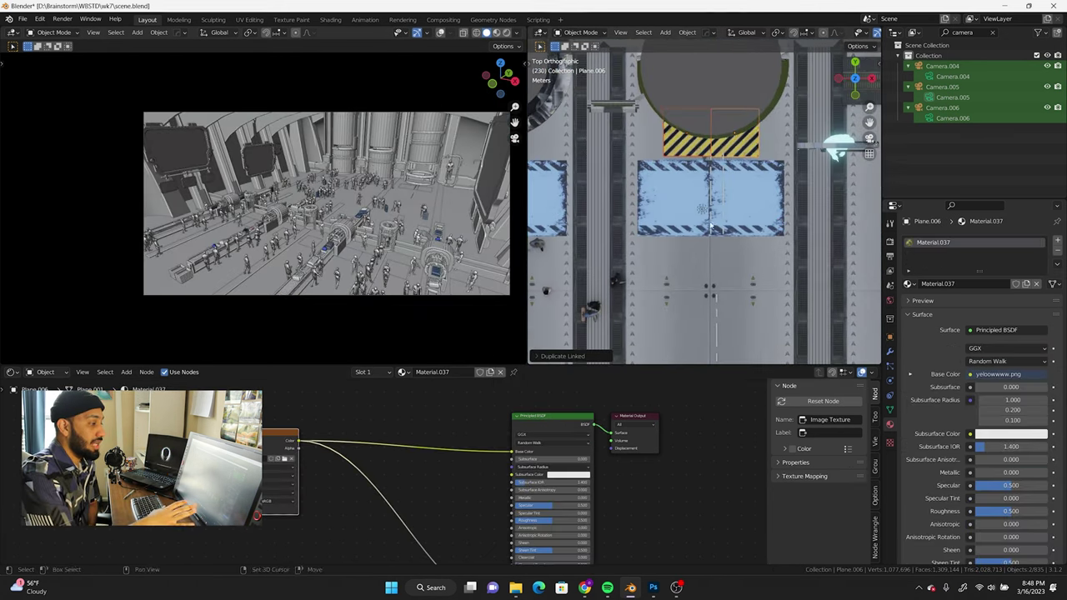
Step: Import the Talking.fbx character and frame it in the view
{"action": "left_click", "coordinate": [732, 153]}
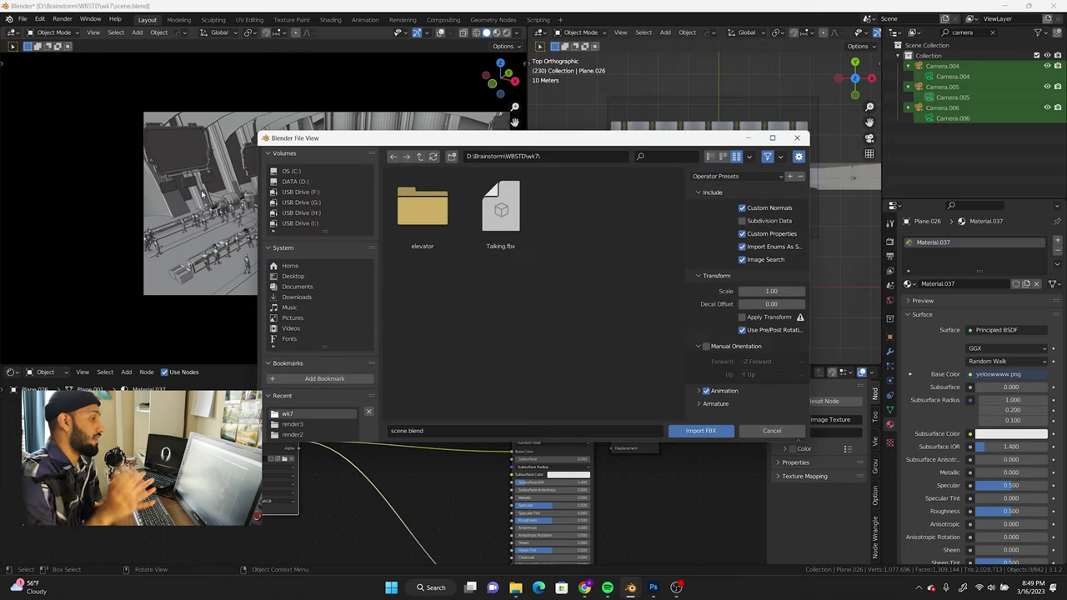
{"action": "double_click", "coordinate": [513, 396]}
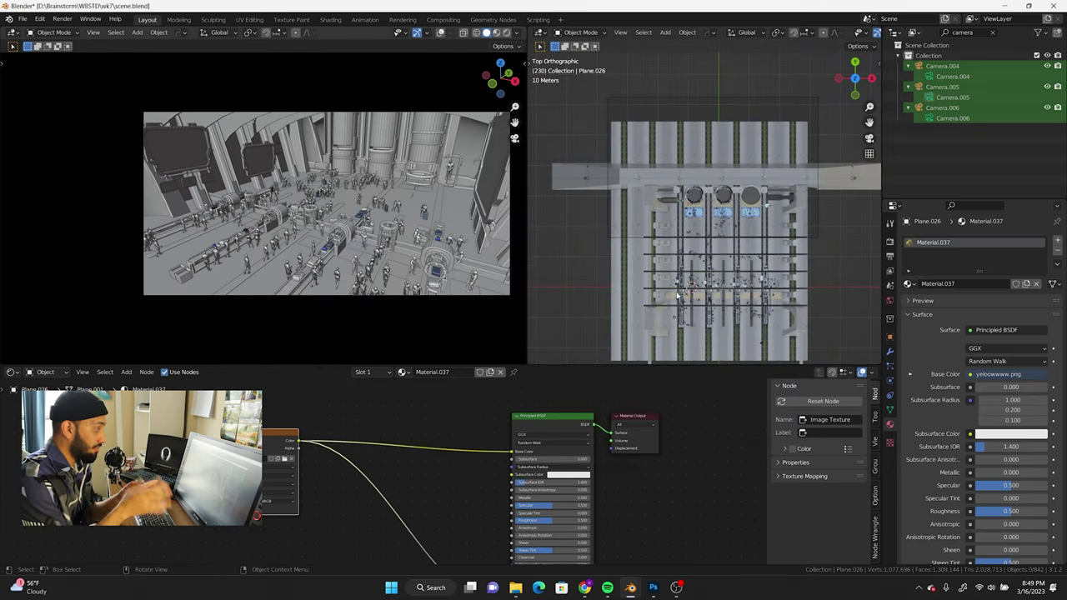
{"action": "key", "text": "KP_Decimal"}
{"action": "scroll", "coordinate": [688, 221], "scroll_direction": "down", "scroll_amount": 4}
{"action": "scroll", "coordinate": [688, 221], "scroll_direction": "down", "scroll_amount": 2}
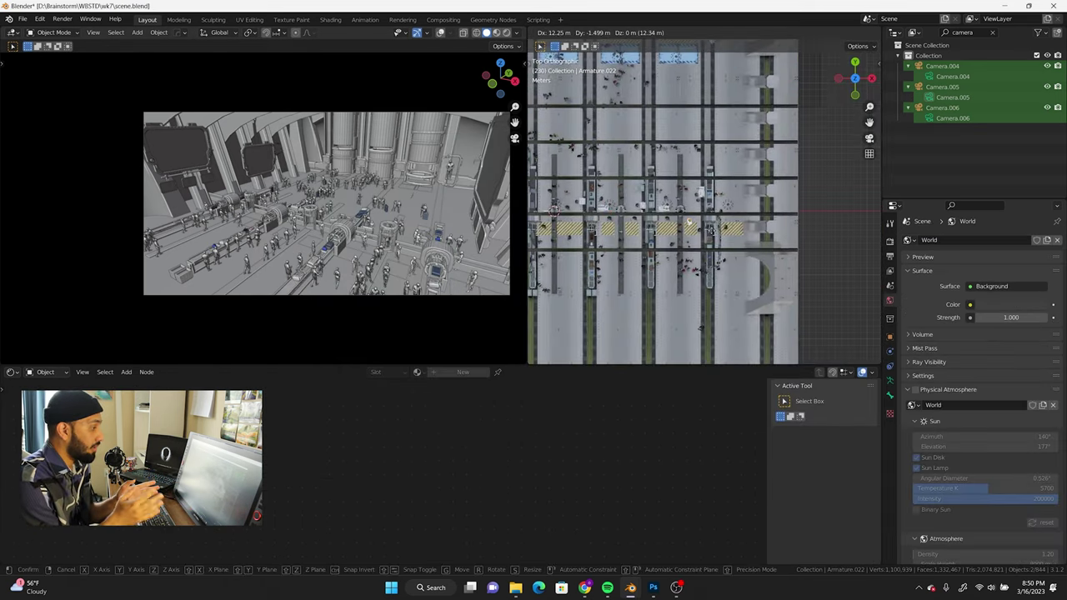
Step: Rotate the character, then make a linked copy and turn it too
{"action": "key", "text": "r"}
{"action": "left_click", "coordinate": [687, 221]}
{"action": "key", "text": "alt+d"}
{"action": "scroll", "coordinate": [688, 192], "scroll_direction": "up", "scroll_amount": 4}
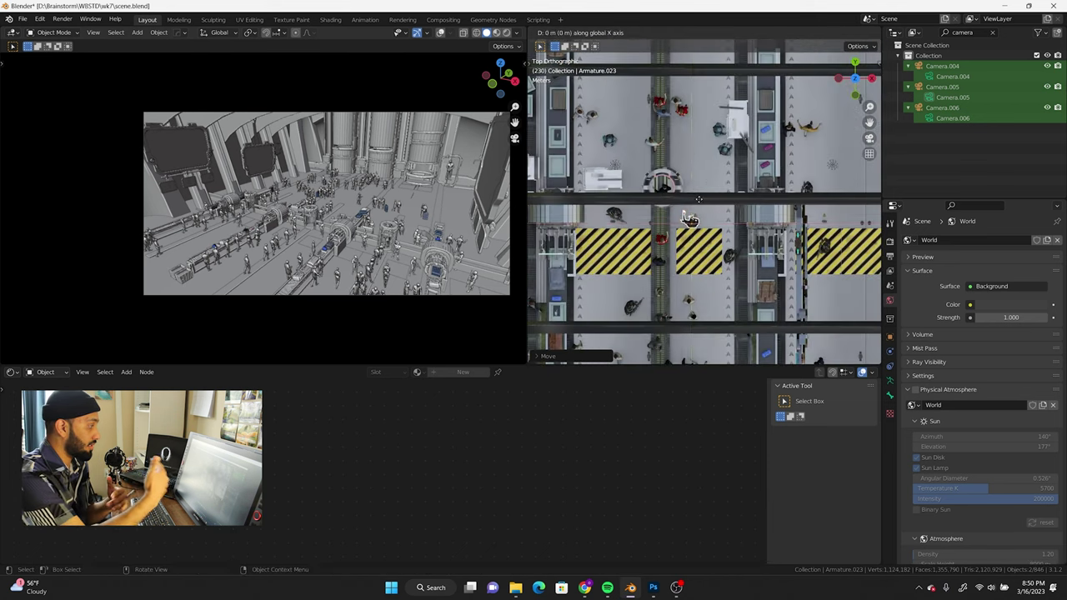
{"action": "key", "text": "r"}
{"action": "left_click", "coordinate": [687, 167]}
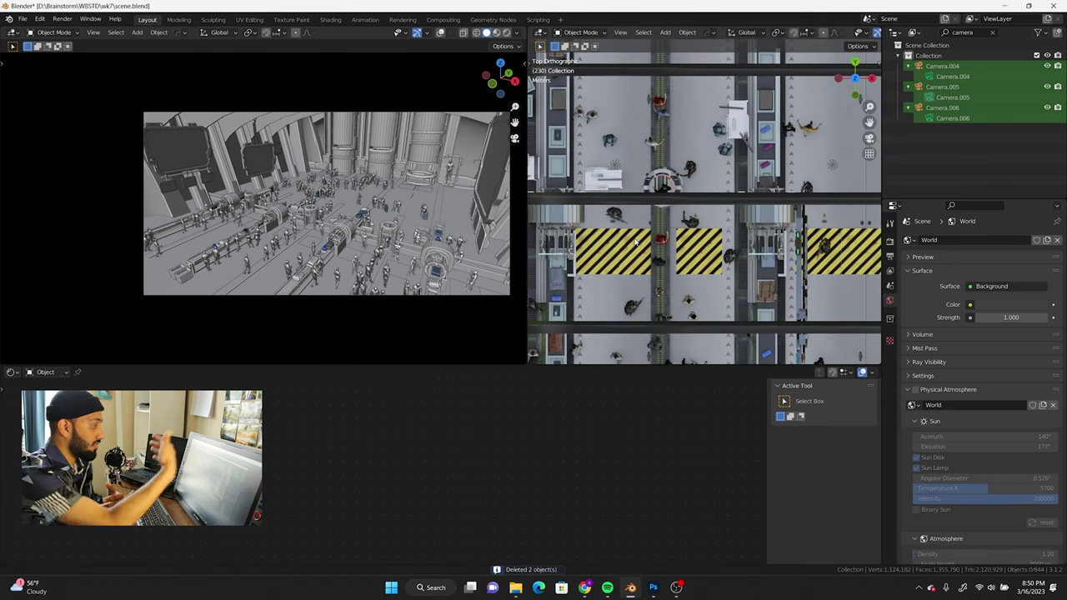
Step: Select the soldier's rifle to show its M16A3 material nodes
{"action": "scroll", "coordinate": [655, 199], "scroll_direction": "up", "scroll_amount": 5}
{"action": "left_click", "coordinate": [655, 198]}
{"action": "scroll", "coordinate": [654, 198], "scroll_direction": "down", "scroll_amount": 2}
Step: Enlarge the 3D view and isolate the gunman in Local View
{"action": "scroll", "coordinate": [655, 217], "scroll_direction": "down", "scroll_amount": 3}
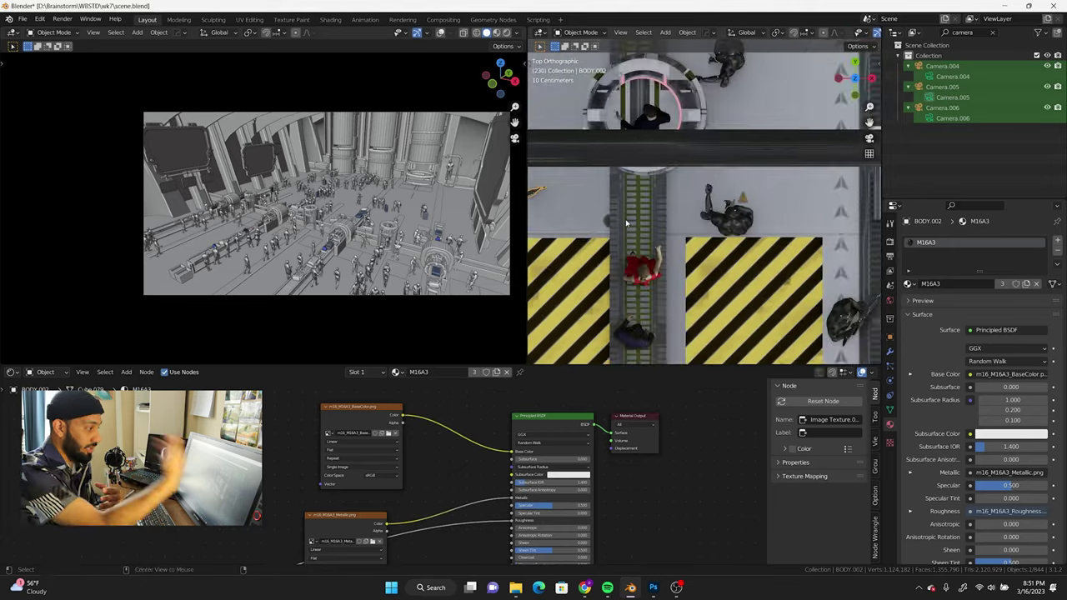
{"action": "left_click_drag", "start_coordinate": [527, 250], "coordinate": [298, 250]}
{"action": "mouse_move", "coordinate": [584, 366]}
{"action": "left_mouse_down"}
{"action": "mouse_move", "coordinate": [584, 254]}
{"action": "mouse_move", "coordinate": [584, 487]}
{"action": "left_mouse_up"}
{"action": "scroll", "coordinate": [551, 275], "scroll_direction": "up", "scroll_amount": 3}
{"action": "mouse_move", "coordinate": [550, 275]}
{"action": "middle_mouse_down"}
{"action": "mouse_move", "coordinate": [584, 250]}
{"action": "mouse_move", "coordinate": [503, 276]}
{"action": "middle_mouse_up"}
{"action": "key", "text": "KP_1"}
{"action": "key", "text": "KP_Divide"}
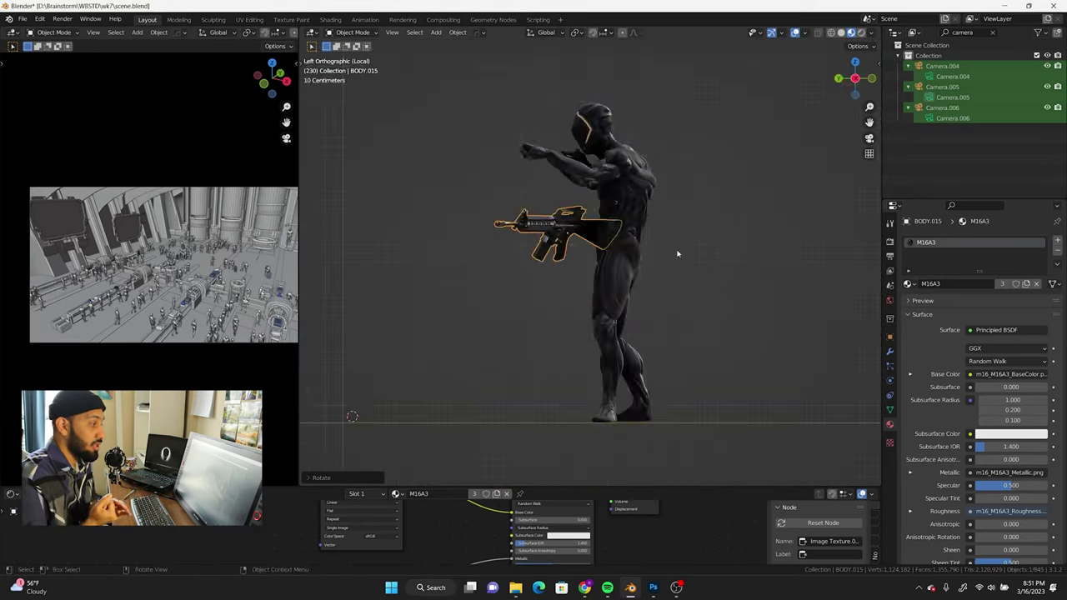
{"action": "key", "text": "KP_1"}
{"action": "key", "text": "KP_7"}
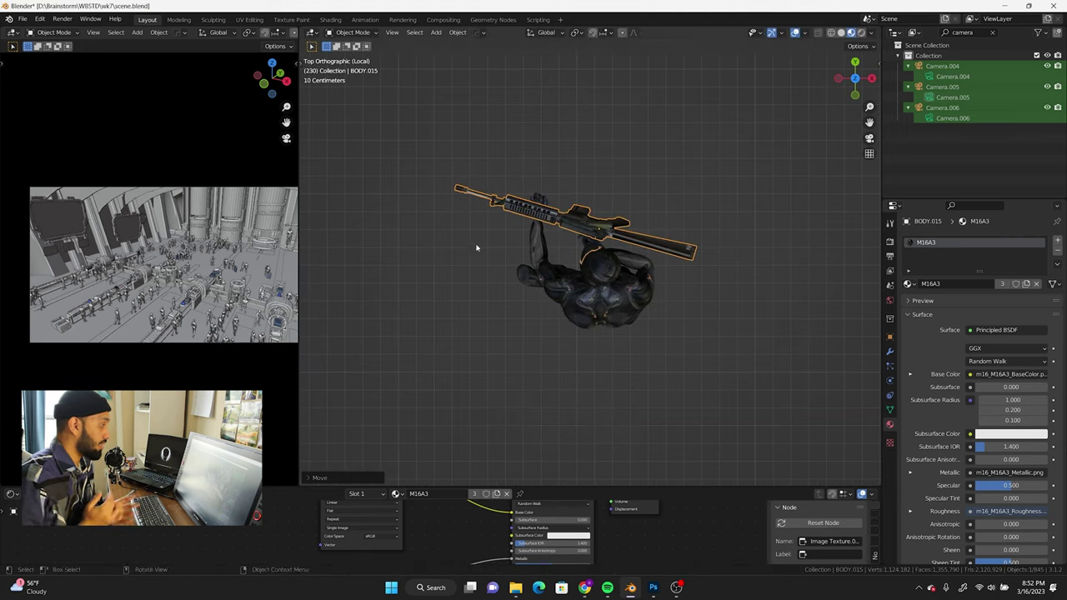
Step: Select the rifle and view the gunman from top and perspective angles
{"action": "key", "text": "g"}
{"action": "left_click", "coordinate": [615, 230]}
{"action": "middle_click_drag", "start_coordinate": [615, 228], "coordinate": [608, 302]}
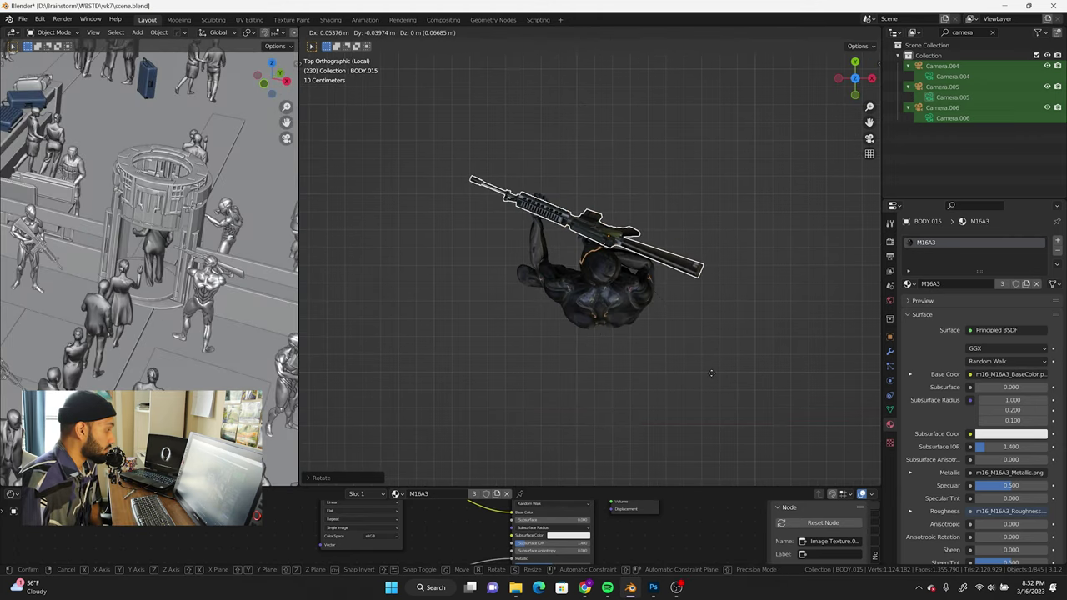
{"action": "key", "text": "KP_7"}
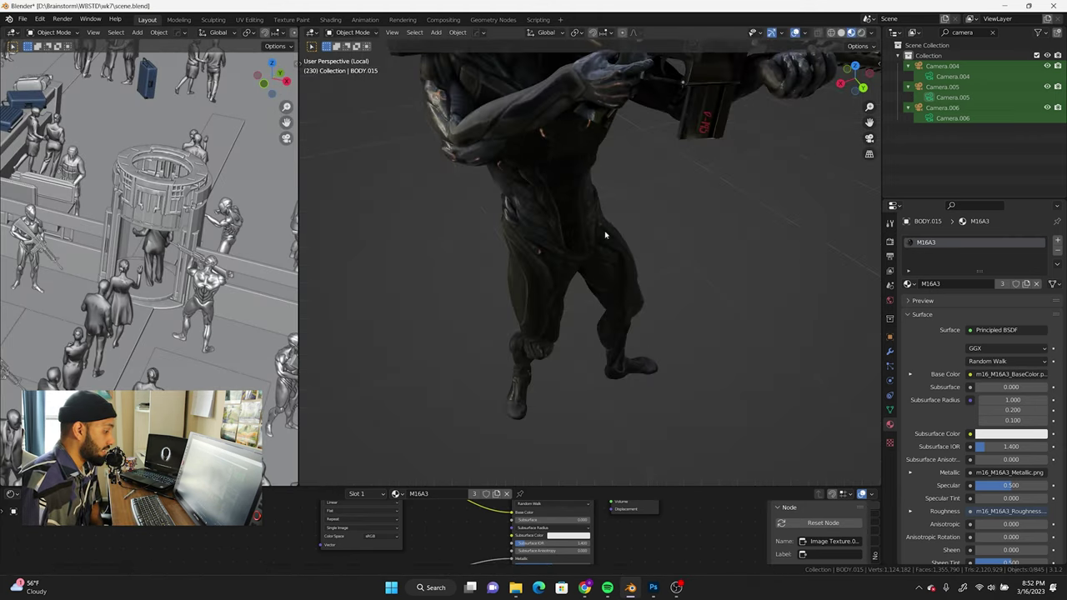
{"action": "scroll", "coordinate": [632, 225], "scroll_direction": "up", "scroll_amount": 3}
{"action": "middle_click_drag", "start_coordinate": [632, 226], "coordinate": [422, 154]}
Step: Circle-select the whole rifle mesh in Edit Mode
{"action": "key", "text": "Tab"}
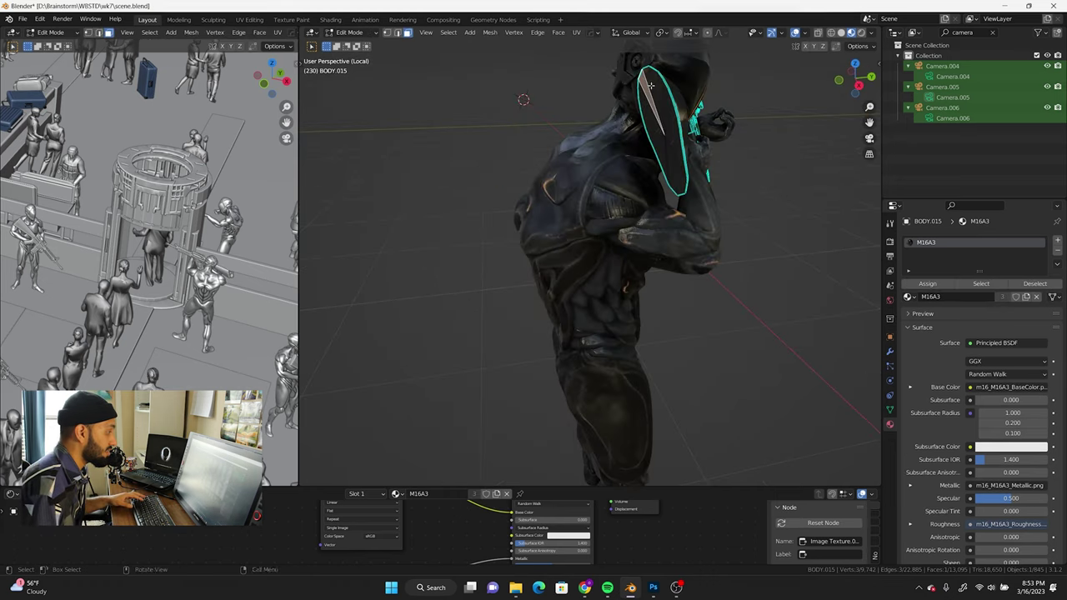
{"action": "key", "text": "t"}
{"action": "left_click_drag", "start_coordinate": [314, 65], "coordinate": [359, 109]}
{"action": "left_click", "coordinate": [694, 159]}
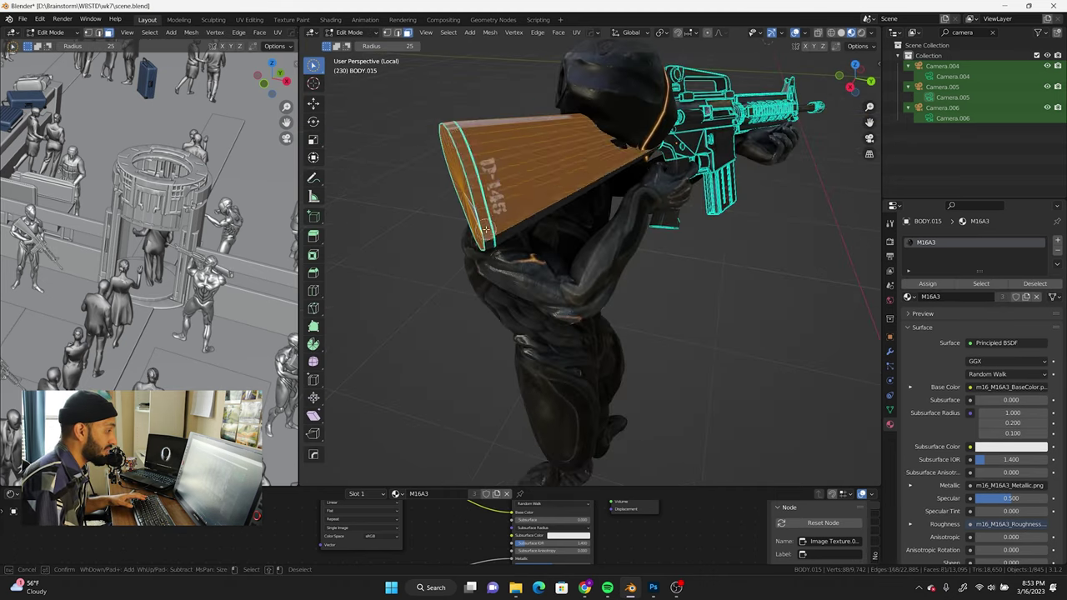
{"action": "mouse_move", "coordinate": [694, 160]}
{"action": "middle_mouse_down"}
{"action": "mouse_move", "coordinate": [545, 85]}
{"action": "mouse_move", "coordinate": [682, 275]}
{"action": "middle_mouse_up"}
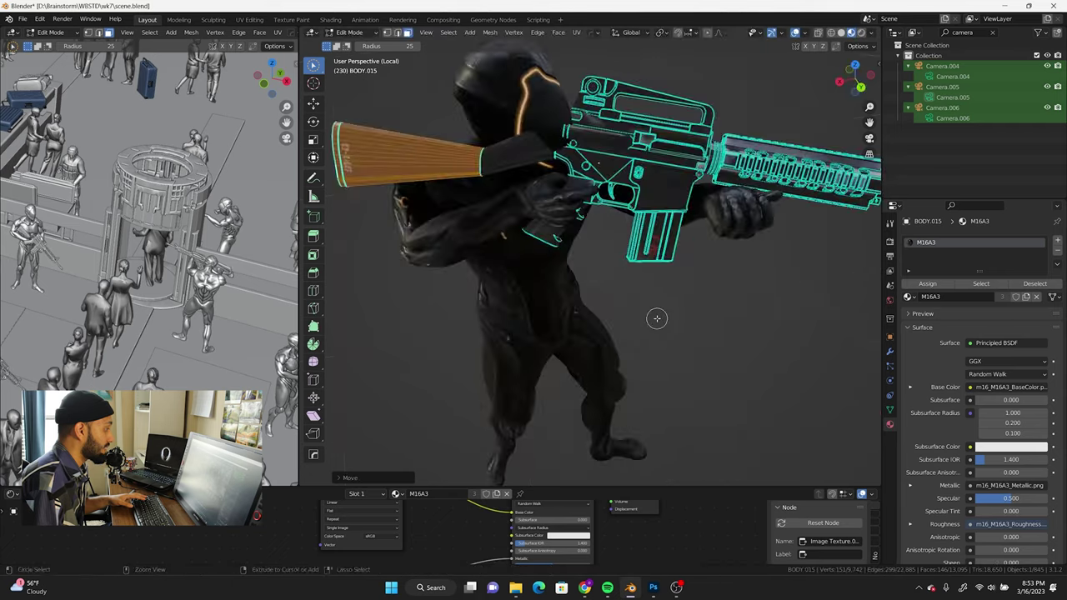
{"action": "key", "text": "Tab"}
Step: Move the rifle so it rests along the gunman's shoulder
{"action": "key", "text": "KP_7"}
{"action": "key", "text": "g"}
{"action": "left_click", "coordinate": [753, 319]}
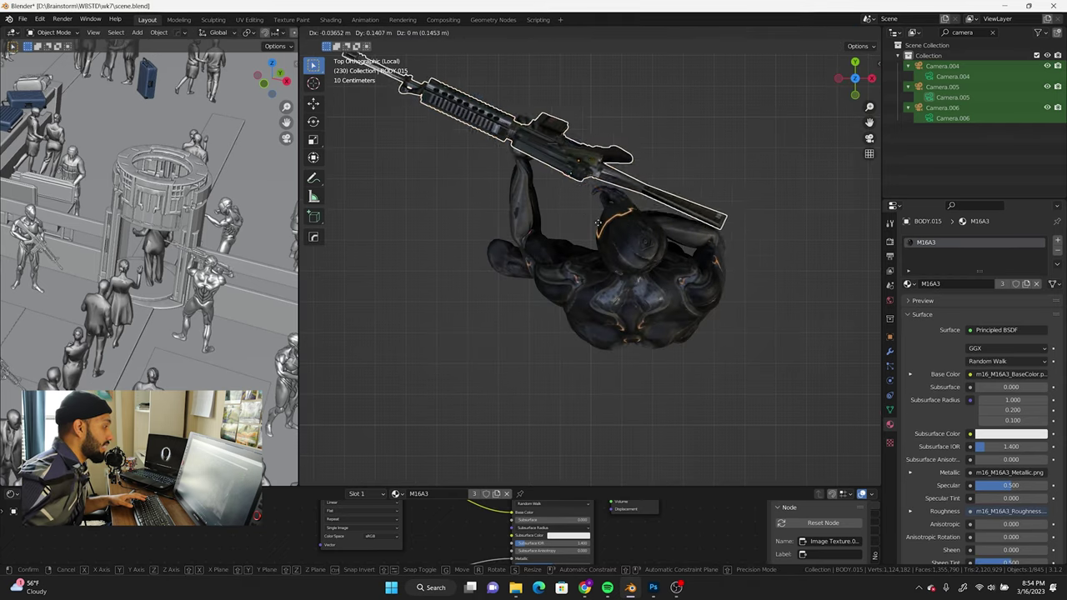
{"action": "key", "text": "KP_1"}
{"action": "middle_click_drag", "start_coordinate": [596, 186], "coordinate": [575, 275]}
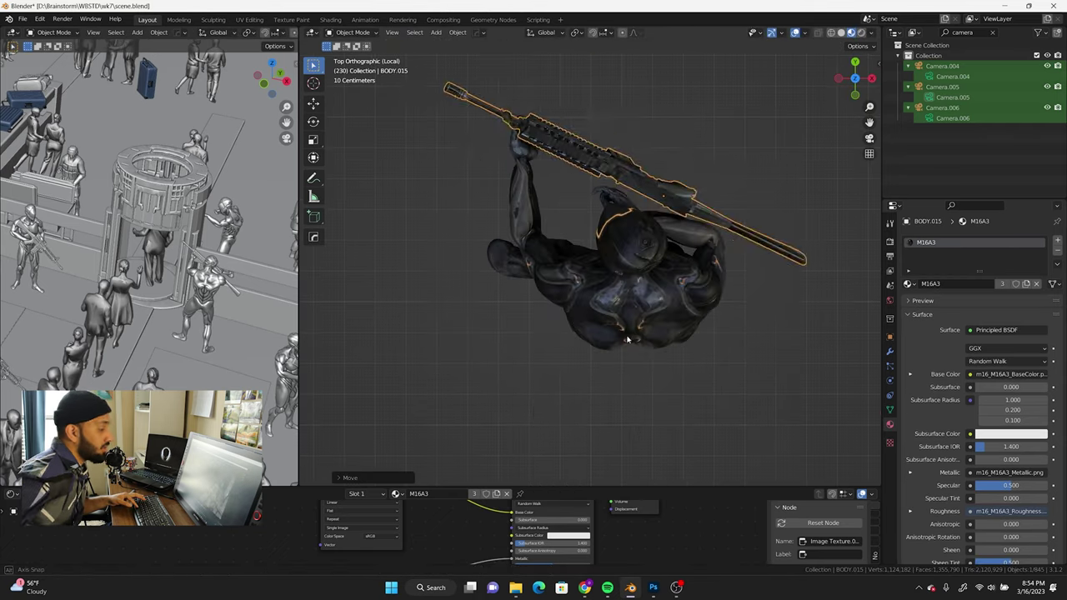
{"action": "key", "text": "KP_7"}
{"action": "key", "text": "g"}
{"action": "left_click", "coordinate": [644, 249]}
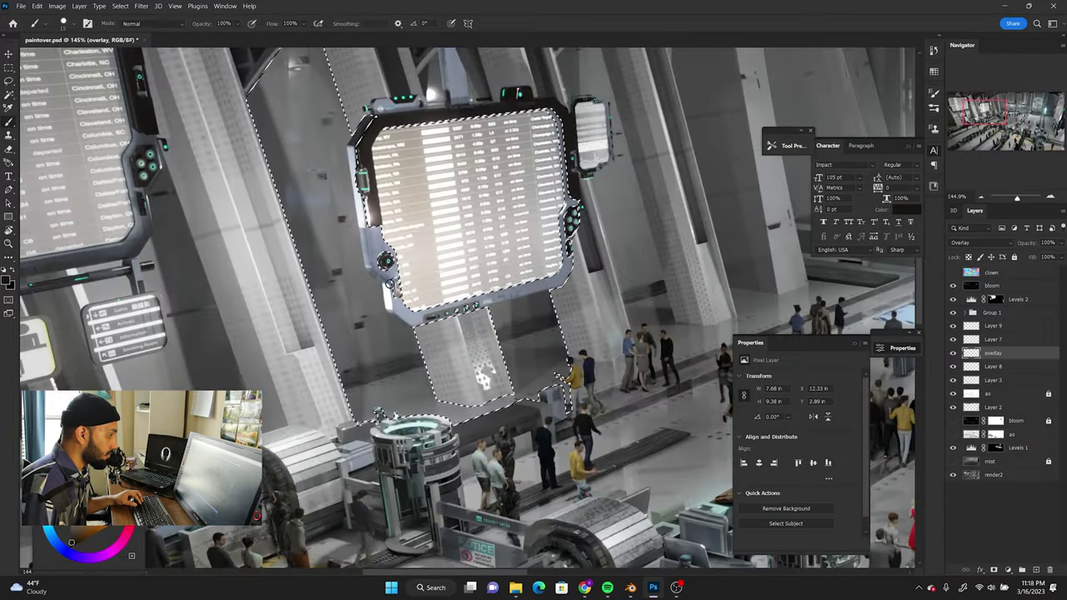
Step: Adjust the display screen glow and toggle the clown colour-ID layer
{"action": "left_click_drag", "start_coordinate": [552, 284], "coordinate": [369, 275]}
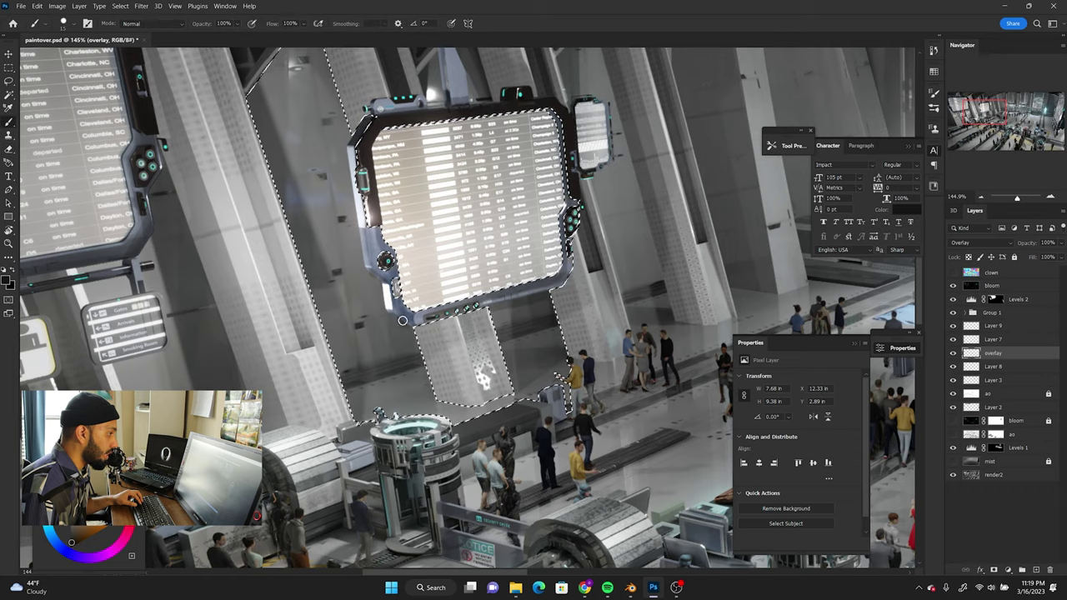
{"action": "key", "text": "e"}
{"action": "key", "text": "ctrl+minus"}
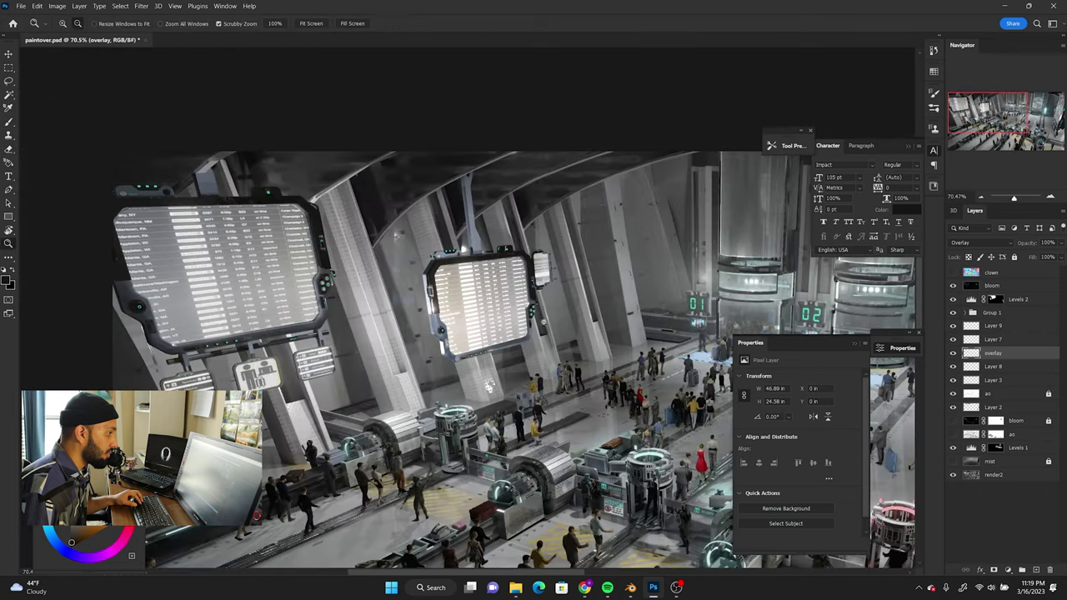
{"action": "key", "text": "w"}
{"action": "left_click", "coordinate": [953, 272]}
{"action": "left_click", "coordinate": [953, 272]}
Step: Paint the cable hanging the middle display screen darker
{"action": "key", "text": "l"}
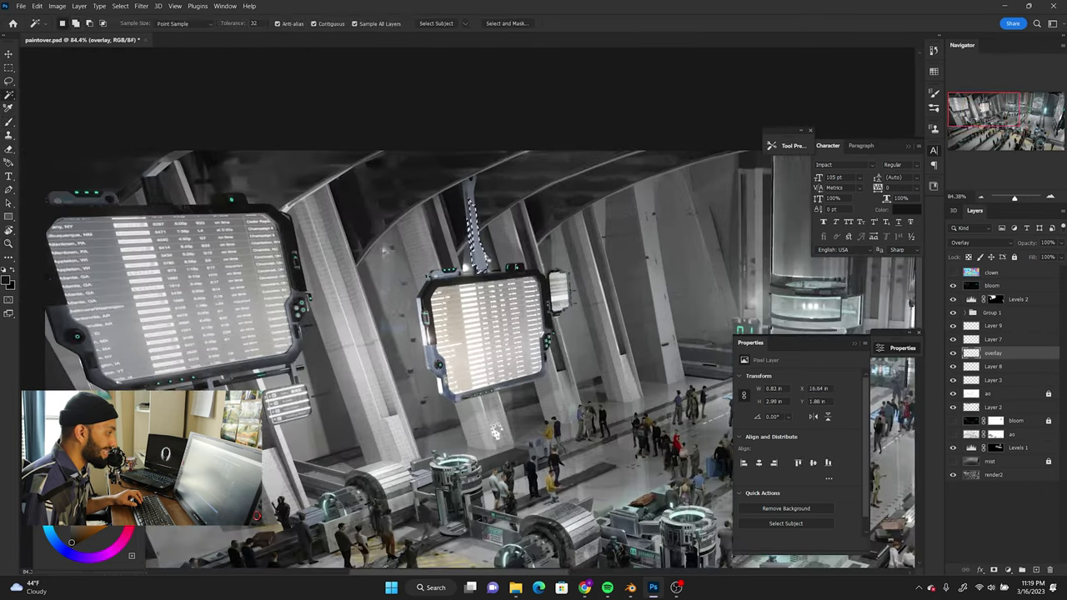
{"action": "key", "text": "b"}
{"action": "left_click_drag", "start_coordinate": [476, 179], "coordinate": [476, 267]}
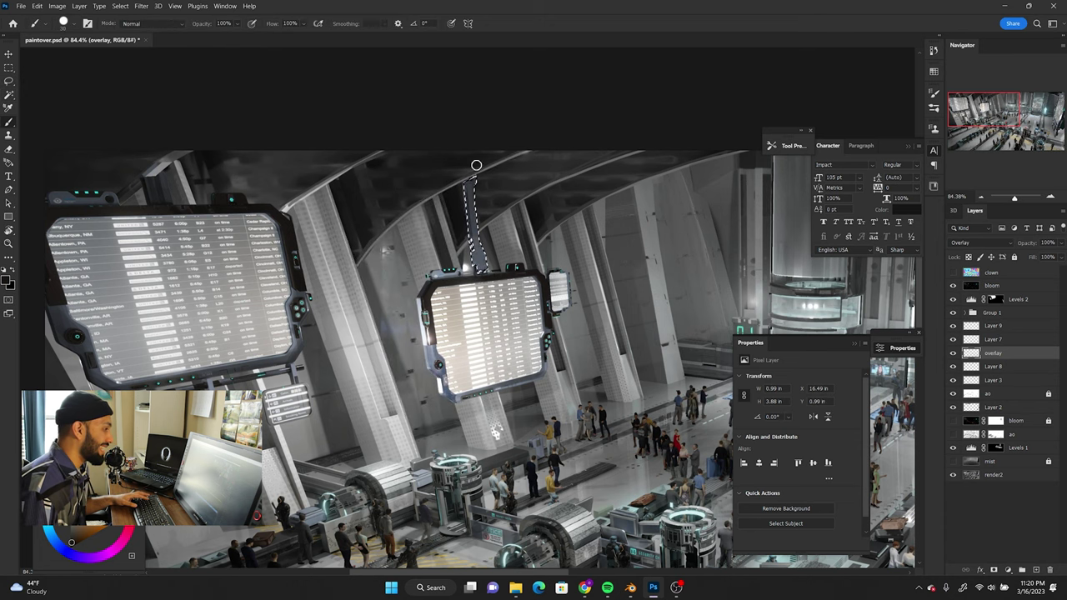
{"action": "scroll", "coordinate": [414, 254], "scroll_direction": "up", "scroll_amount": 2}
{"action": "key", "text": "ctrl+shift+d"}
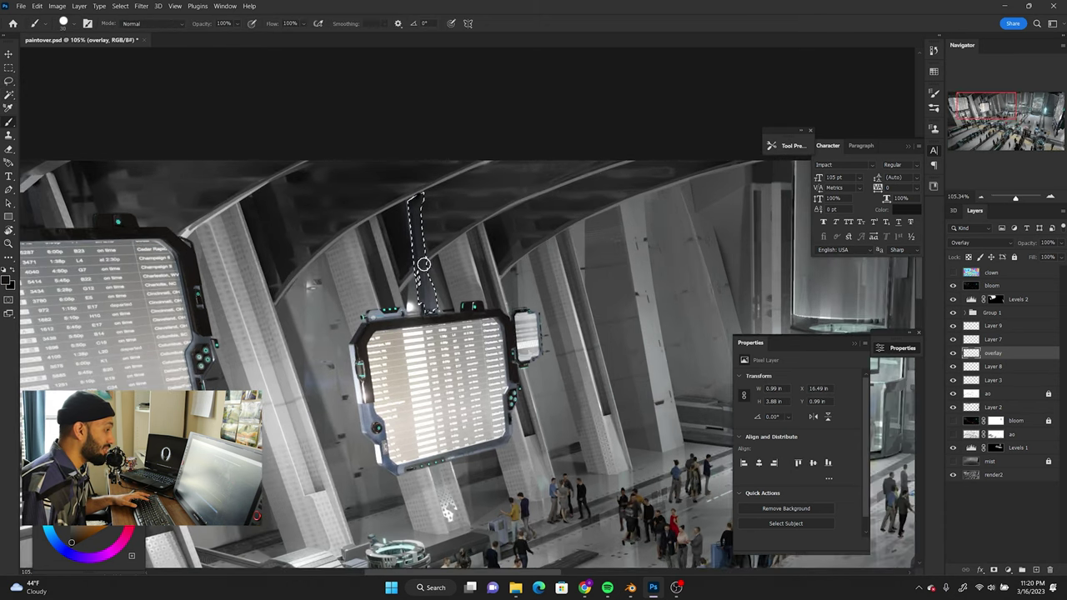
{"action": "scroll", "coordinate": [424, 264], "scroll_direction": "down", "scroll_amount": 2}
{"action": "scroll", "coordinate": [424, 264], "scroll_direction": "up", "scroll_amount": 1}
{"action": "key", "text": "alt+bracketright"}
{"action": "left_click", "coordinate": [790, 145]}
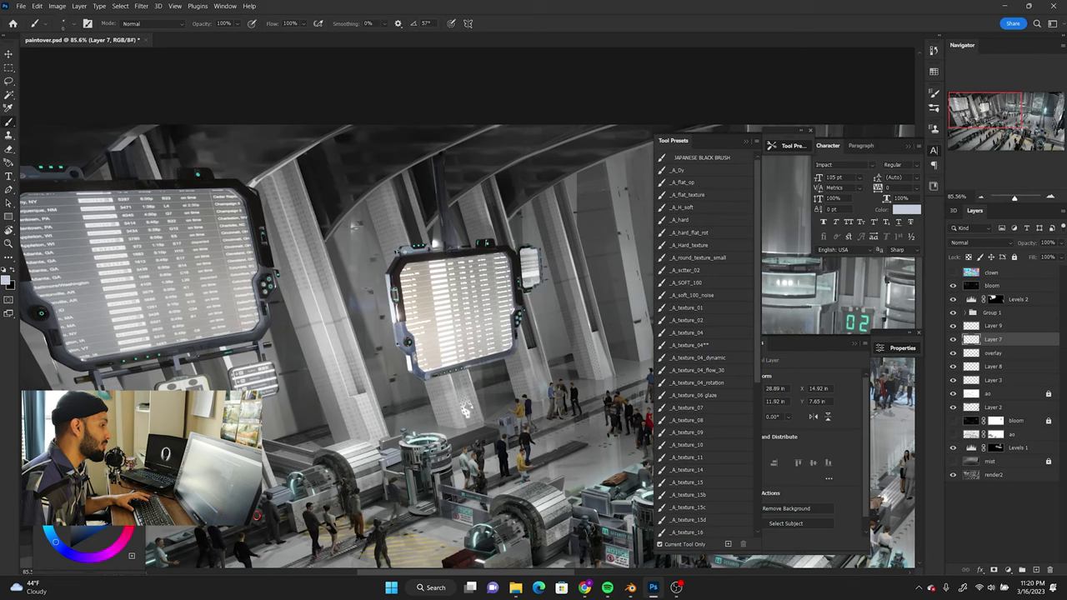
Step: Sample a new paint colour from the left departures screen
{"action": "scroll", "coordinate": [454, 182], "scroll_direction": "up", "scroll_amount": 3}
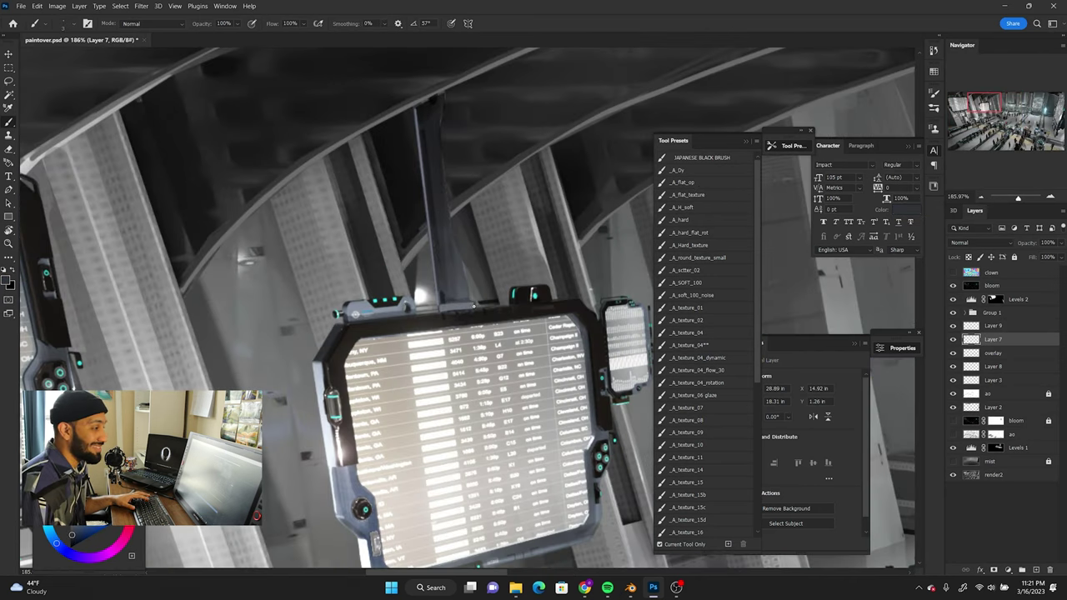
{"action": "scroll", "coordinate": [371, 414], "scroll_direction": "down", "scroll_amount": 4}
{"action": "scroll", "coordinate": [371, 415], "scroll_direction": "up", "scroll_amount": 2}
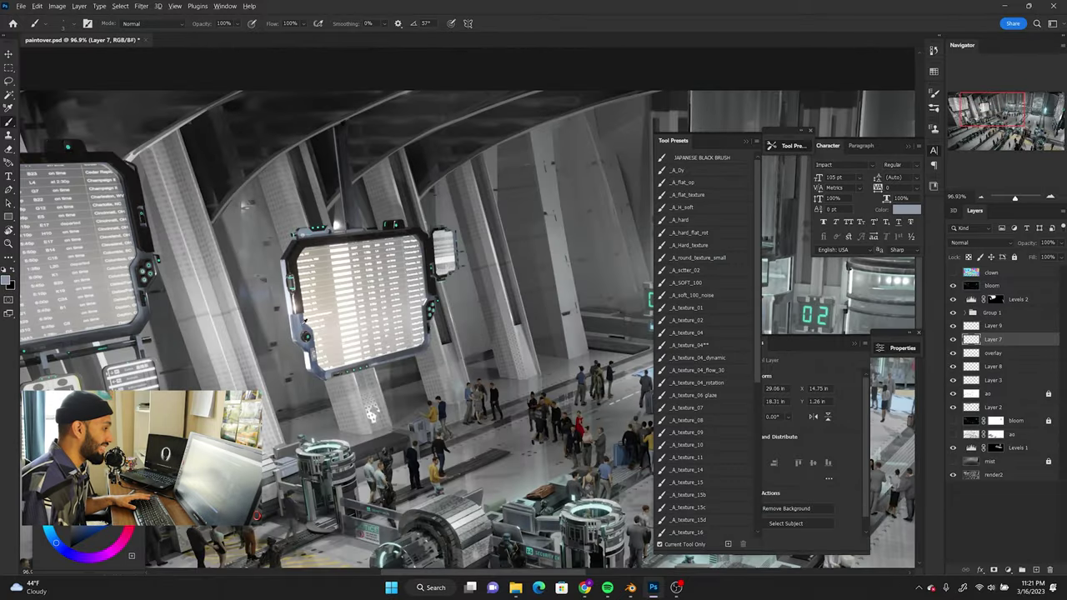
{"action": "scroll", "coordinate": [433, 213], "scroll_direction": "up", "scroll_amount": 1}
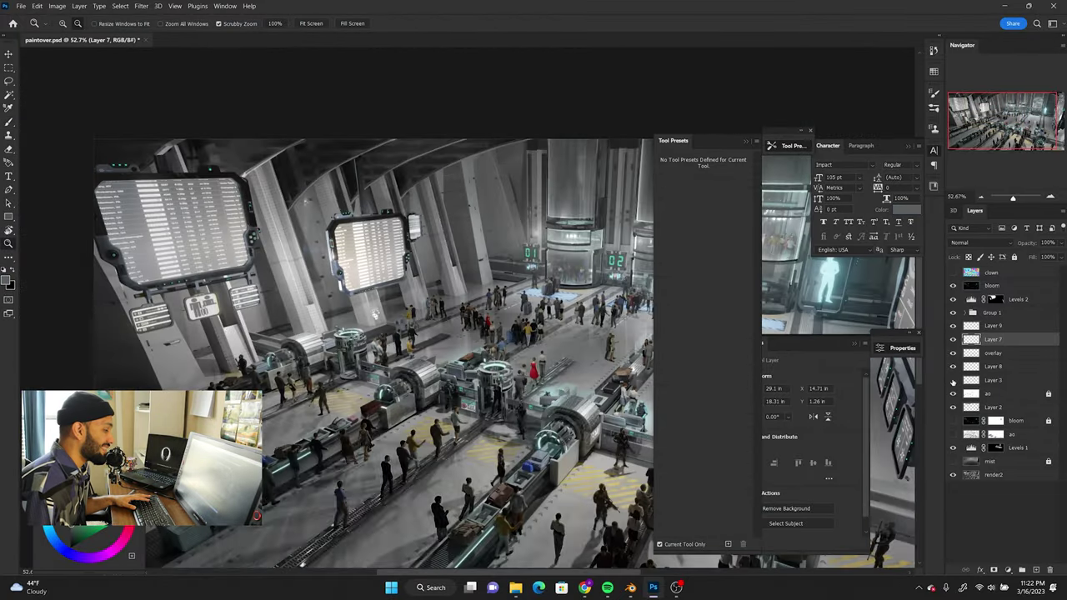
{"action": "left_click_drag", "start_coordinate": [319, 198], "coordinate": [190, 211]}
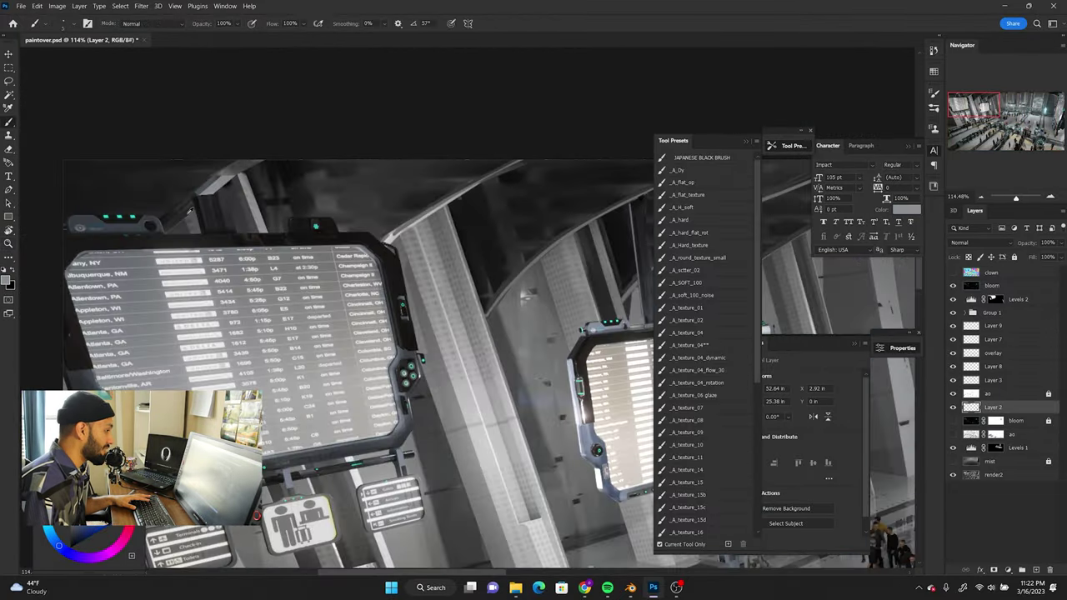
{"action": "left_click", "coordinate": [200, 195], "text": "alt"}
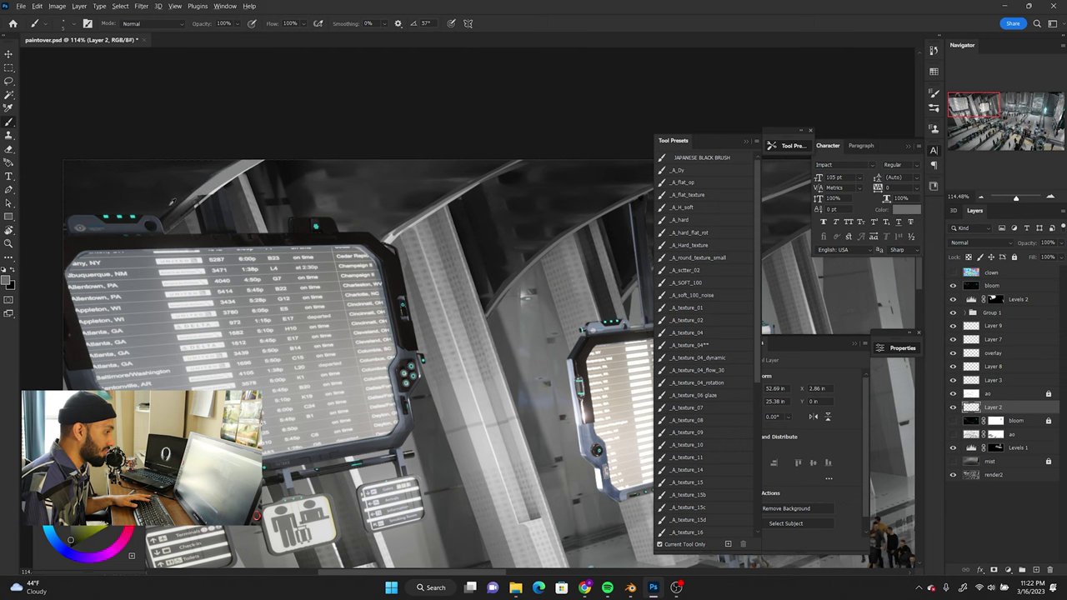
{"action": "key", "text": "z"}
{"action": "left_click_drag", "start_coordinate": [406, 221], "coordinate": [433, 354]}
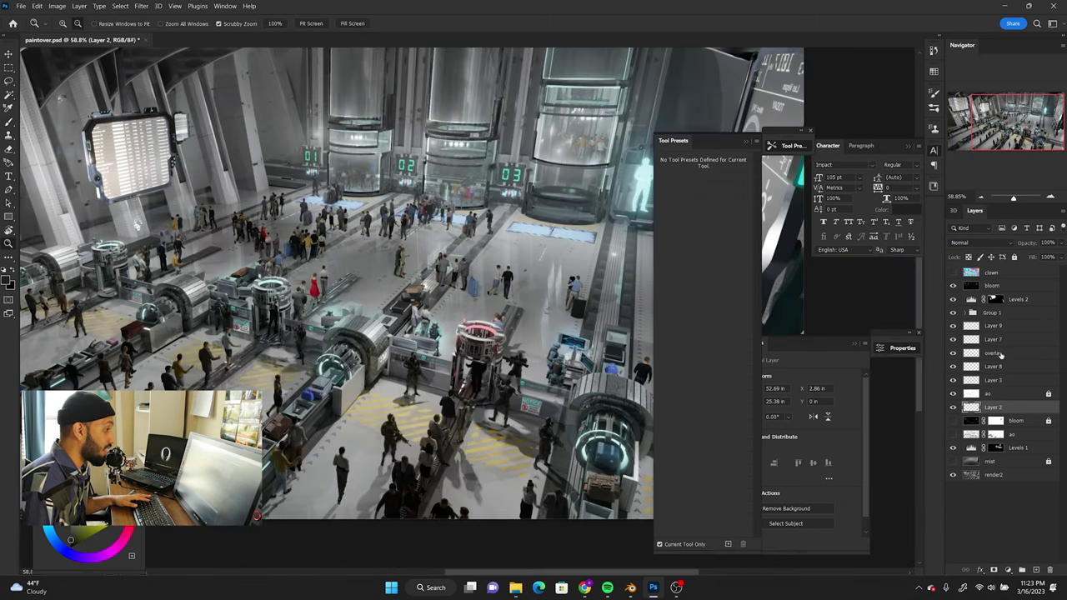
Step: Add a new Soft Light layer, Layer 11, above the overlay layer
{"action": "left_click", "coordinate": [993, 353]}
{"action": "scroll", "coordinate": [375, 304], "scroll_direction": "down", "scroll_amount": 2, "text": "alt"}
{"action": "key", "text": "l"}
{"action": "left_click_drag", "start_coordinate": [279, 287], "coordinate": [275, 300]}
{"action": "left_click", "coordinate": [80, 9]}
{"action": "left_click", "coordinate": [227, 118]}
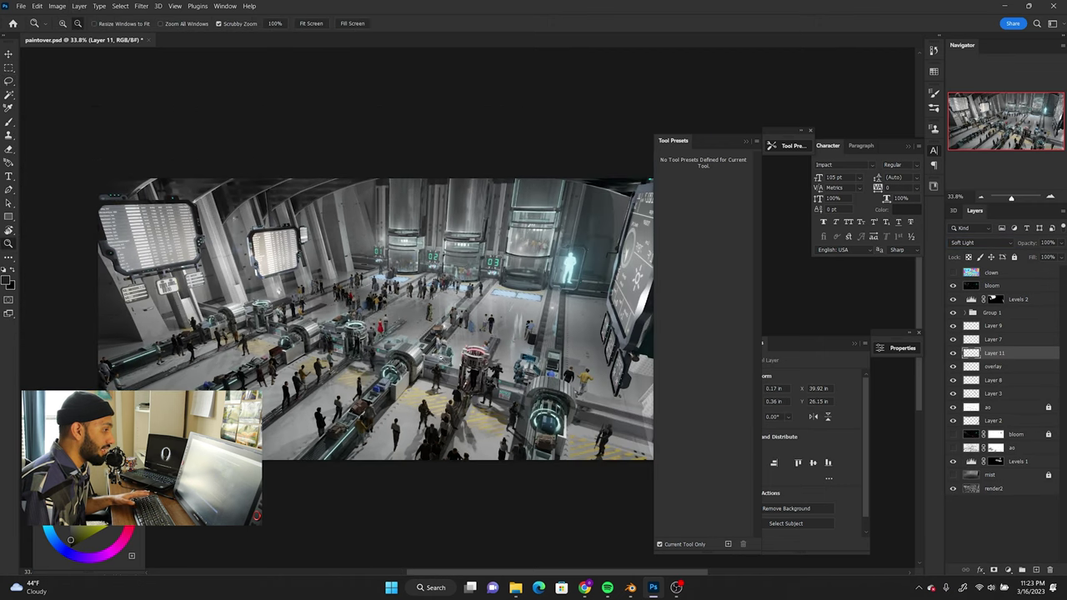
Step: Add Layer 12 above Layer 9 and pick a darker paint colour
{"action": "left_click", "coordinate": [992, 326]}
{"action": "key", "text": "ctrl+shift+alt+n"}
{"action": "key", "text": "b"}
{"action": "scroll", "coordinate": [463, 167], "scroll_direction": "up", "scroll_amount": 3, "text": "alt"}
{"action": "left_click", "coordinate": [385, 198], "text": "alt"}
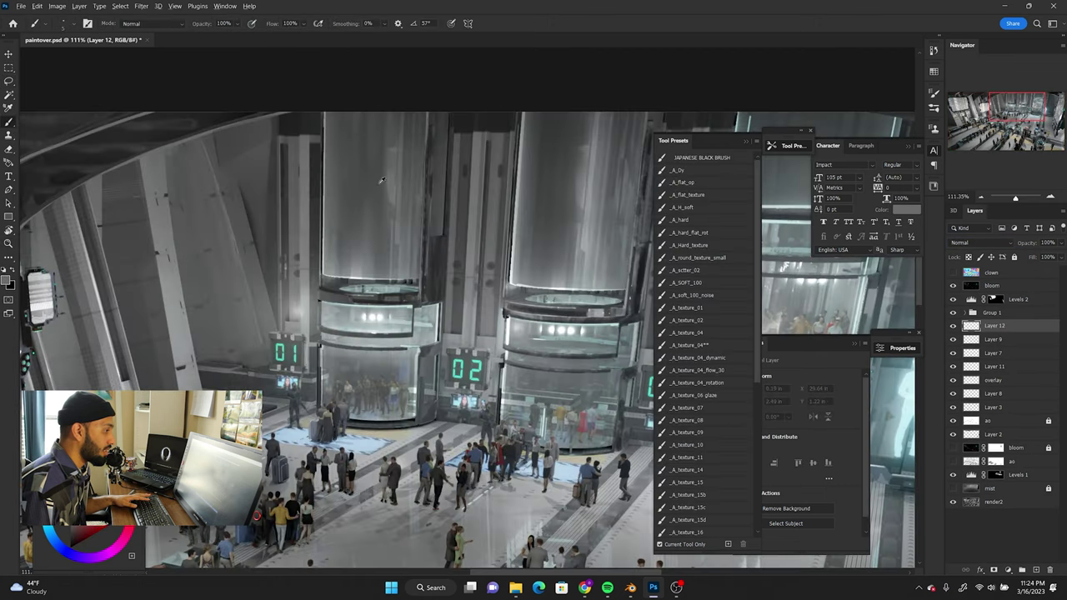
{"action": "scroll", "coordinate": [392, 379], "scroll_direction": "up", "scroll_amount": 3, "text": "alt"}
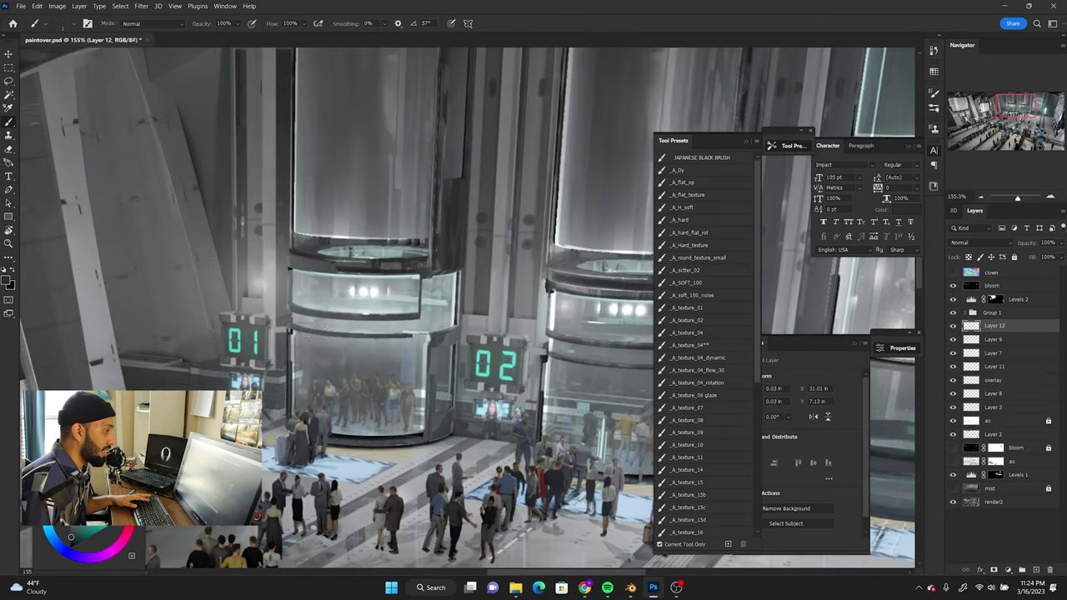
{"action": "scroll", "coordinate": [403, 346], "scroll_direction": "down", "scroll_amount": 2, "text": "alt"}
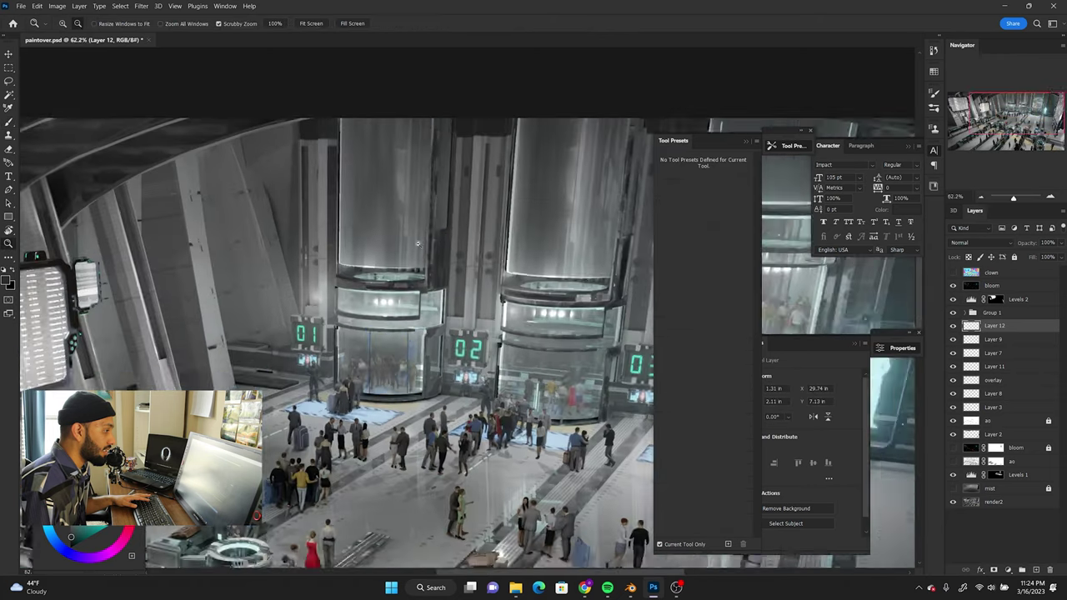
{"action": "scroll", "coordinate": [402, 250], "scroll_direction": "down", "scroll_amount": 2, "text": "alt"}
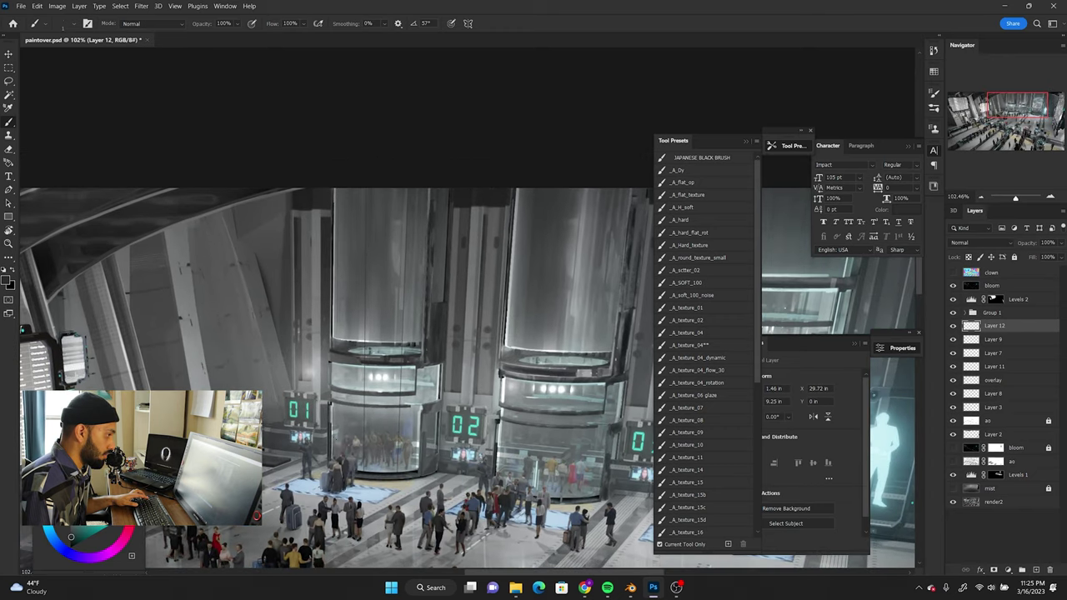
Step: Zoom in on the elevators and choose a small eraser preset
{"action": "left_click_drag", "start_coordinate": [364, 170], "coordinate": [418, 372], "text": "ctrl"}
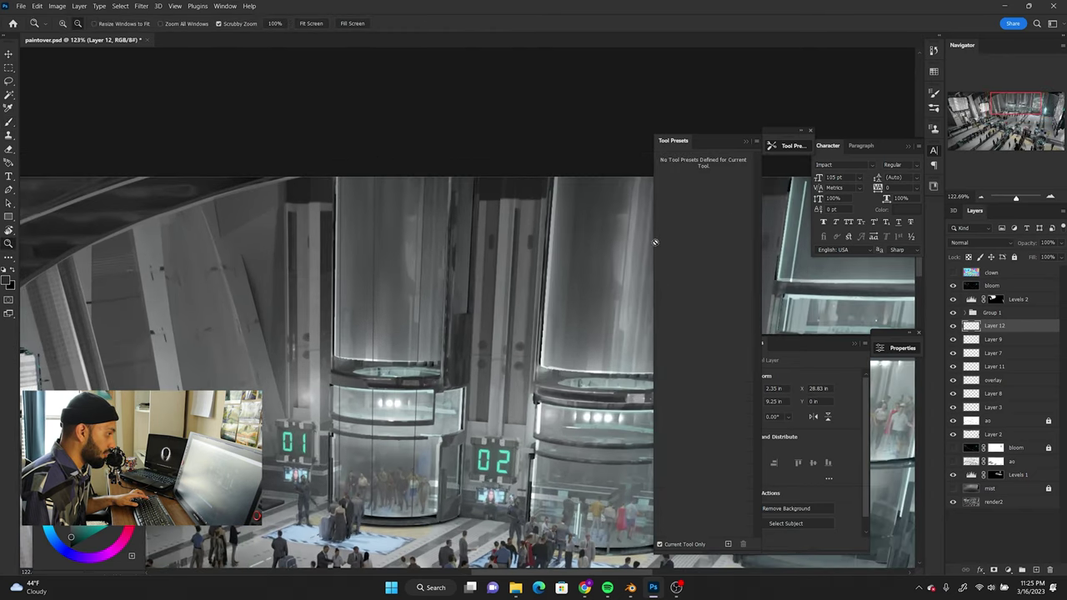
{"action": "key", "text": "b"}
{"action": "scroll", "coordinate": [505, 256], "scroll_direction": "down", "scroll_amount": 1, "text": "alt"}
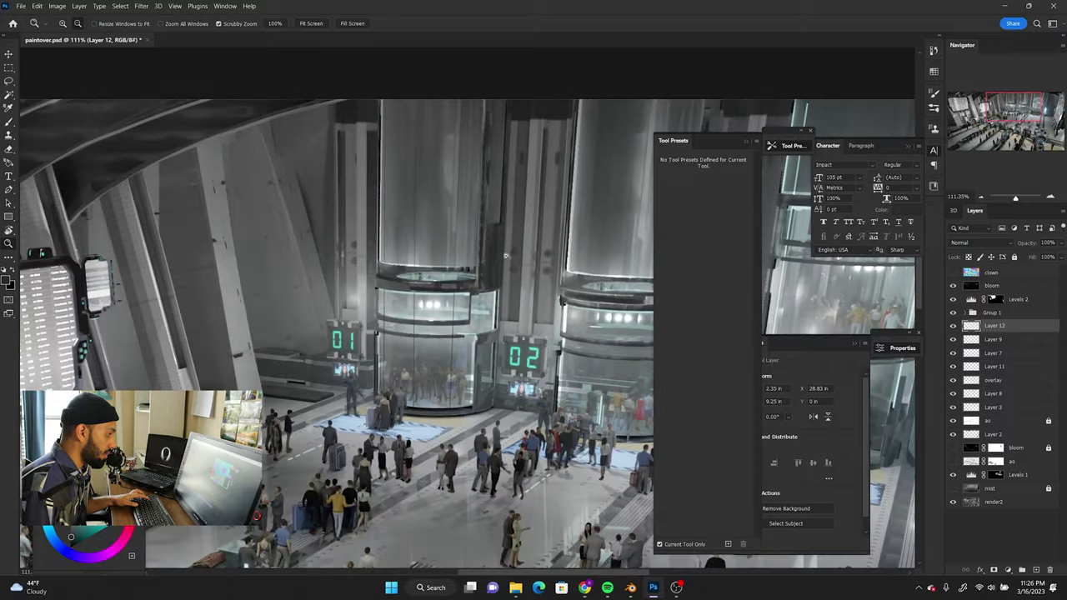
{"action": "scroll", "coordinate": [505, 256], "scroll_direction": "up", "scroll_amount": 4, "text": "alt"}
{"action": "key", "text": "e"}
{"action": "left_click", "coordinate": [76, 24]}
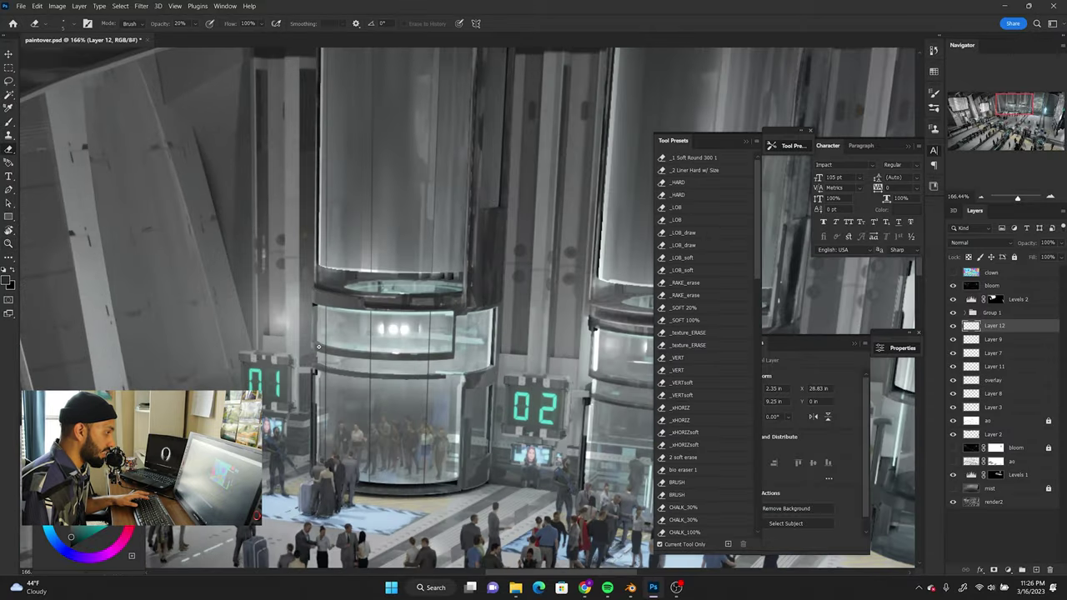
{"action": "scroll", "coordinate": [427, 378], "scroll_direction": "down", "scroll_amount": 1, "text": "alt"}
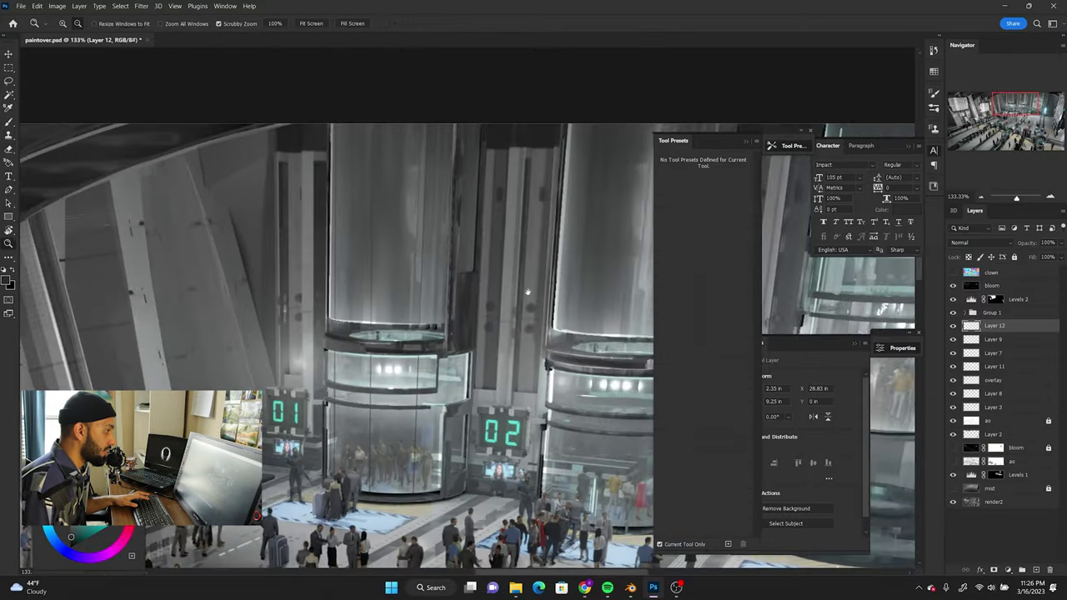
Step: Add Layer 13, use the _HARD eraser preset, and zoom out to the whole image
{"action": "key", "text": "z"}
{"action": "scroll", "coordinate": [514, 247], "scroll_direction": "down", "scroll_amount": 1, "text": "alt"}
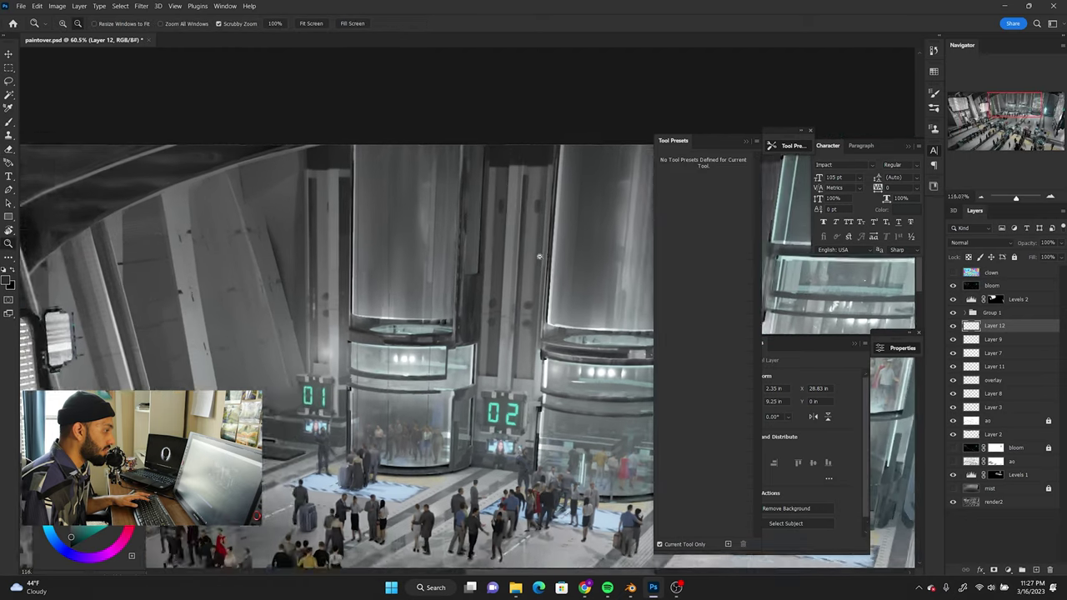
{"action": "key", "text": "b"}
{"action": "key", "text": "ctrl+shift+alt+n"}
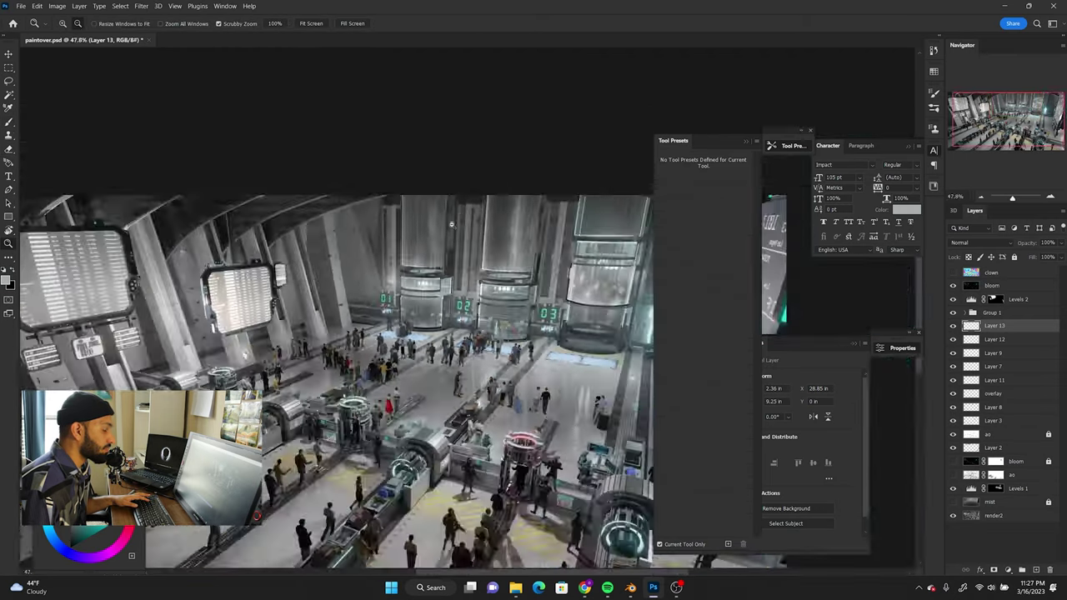
{"action": "scroll", "coordinate": [500, 248], "scroll_direction": "up", "scroll_amount": 1, "text": "alt"}
{"action": "key", "text": "e"}
{"action": "left_click", "coordinate": [705, 183]}
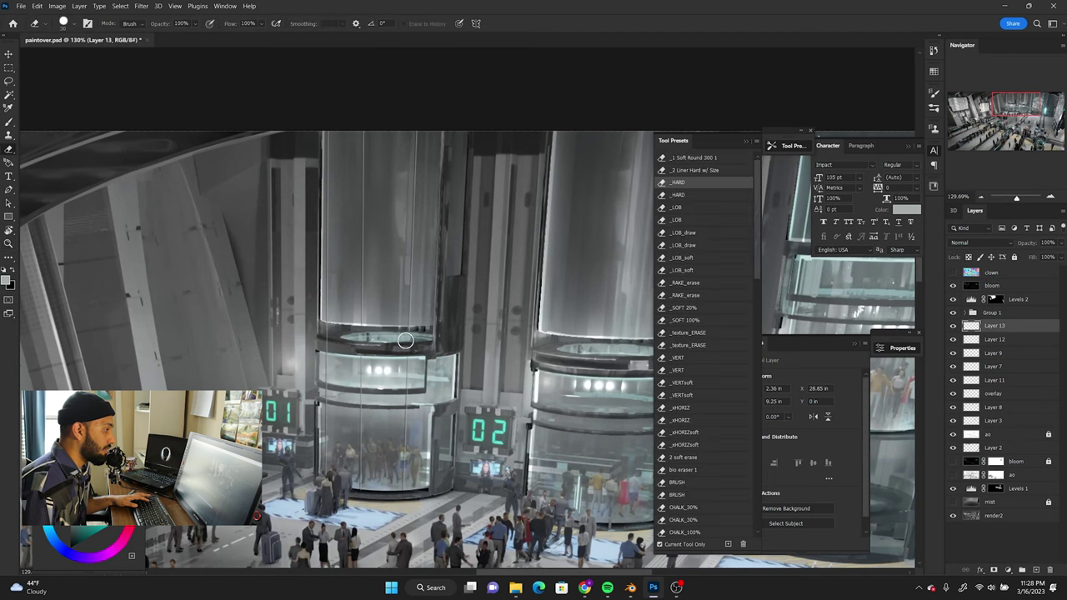
{"action": "scroll", "coordinate": [447, 348], "scroll_direction": "up", "scroll_amount": 2, "text": "alt"}
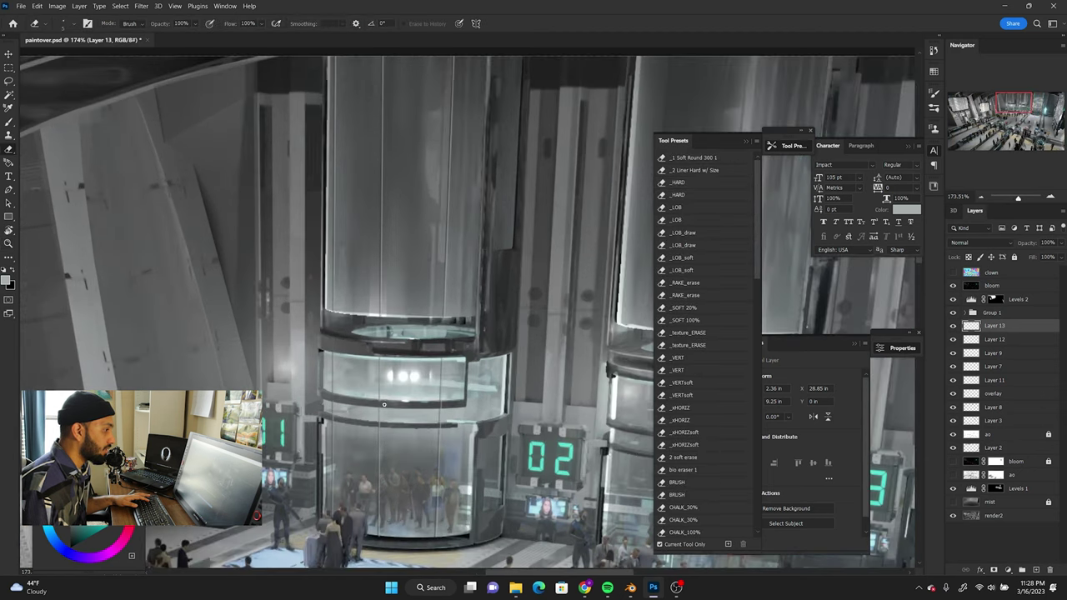
{"action": "key", "text": "z"}
{"action": "scroll", "coordinate": [380, 426], "scroll_direction": "down", "scroll_amount": 5, "text": "alt"}
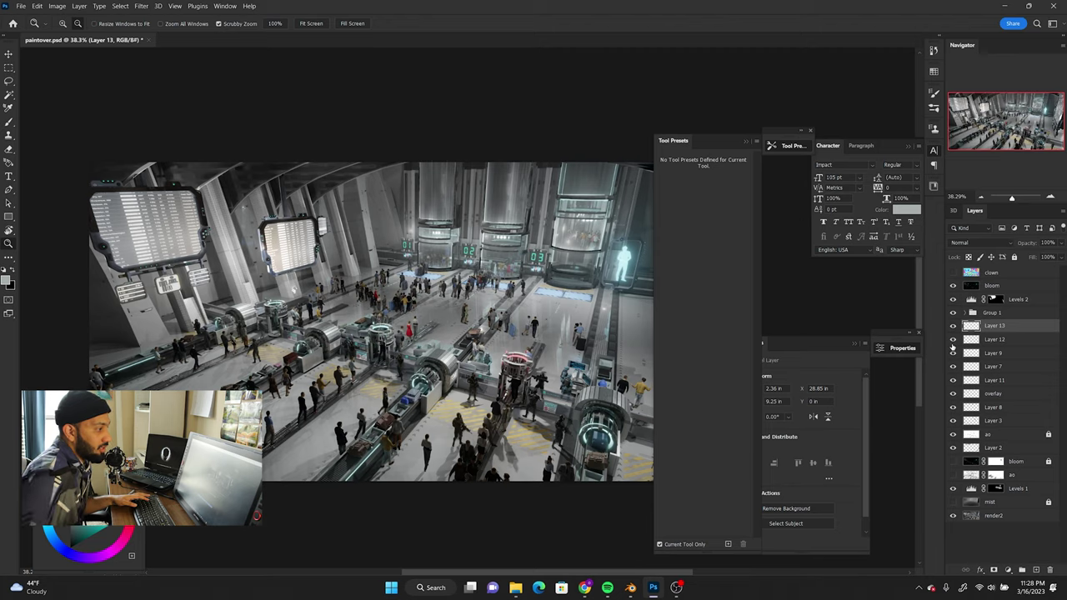
Step: Brighten the selected glass-tube areas with a Hue/Saturation lightness adjustment
{"action": "scroll", "coordinate": [487, 175], "scroll_direction": "up", "scroll_amount": 3, "text": "alt"}
{"action": "key", "text": "ctrl+u"}
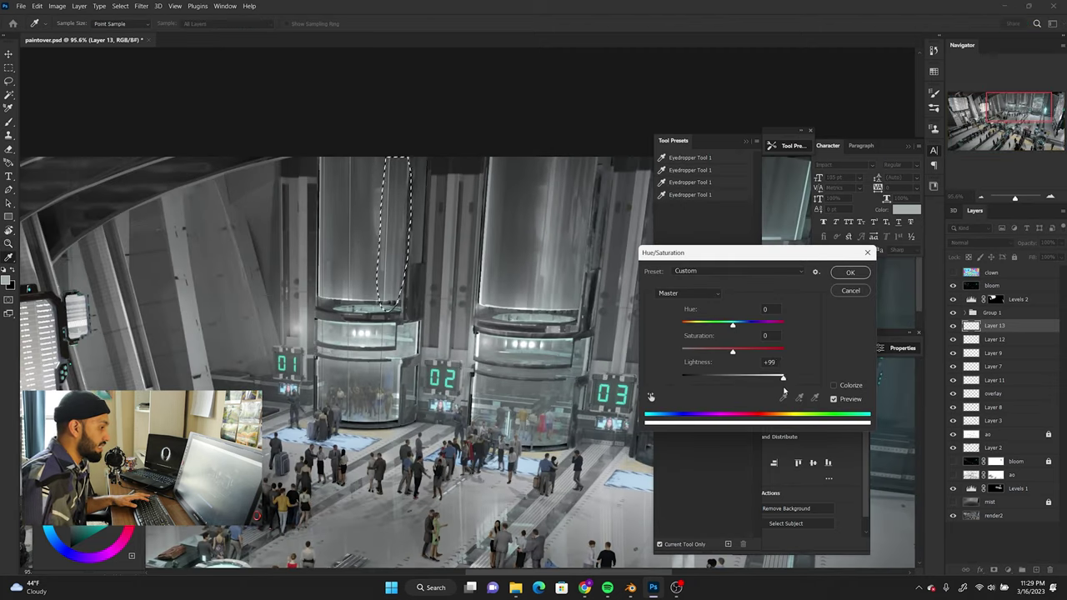
{"action": "key", "text": "Escape"}
{"action": "scroll", "coordinate": [491, 194], "scroll_direction": "down", "scroll_amount": 2, "text": "alt"}
{"action": "scroll", "coordinate": [491, 194], "scroll_direction": "down", "scroll_amount": 2, "text": "alt"}
Step: Move to Layer 12, bring the upper tubes into view, and rename Layer 13 to 'white'
{"action": "key", "text": "alt+bracketleft"}
{"action": "scroll", "coordinate": [513, 188], "scroll_direction": "up", "scroll_amount": 4, "text": "alt"}
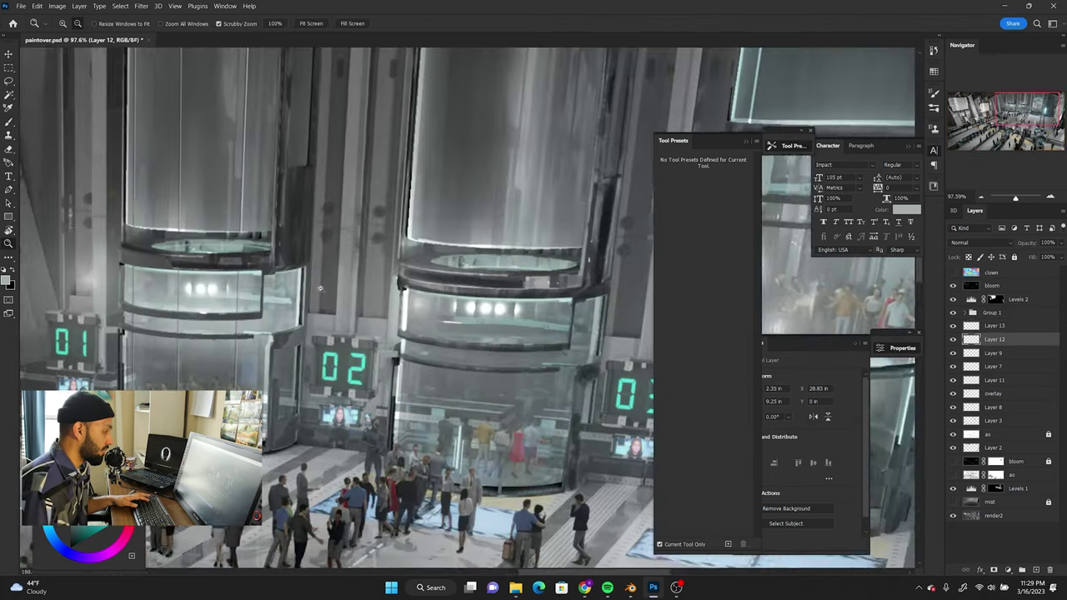
{"action": "key", "text": "b"}
{"action": "left_click_drag", "start_coordinate": [512, 189], "coordinate": [448, 236]}
{"action": "type", "text": "grey"}
{"action": "double_click", "coordinate": [992, 325]}
{"action": "type", "text": "white"}
{"action": "key", "text": "Return"}
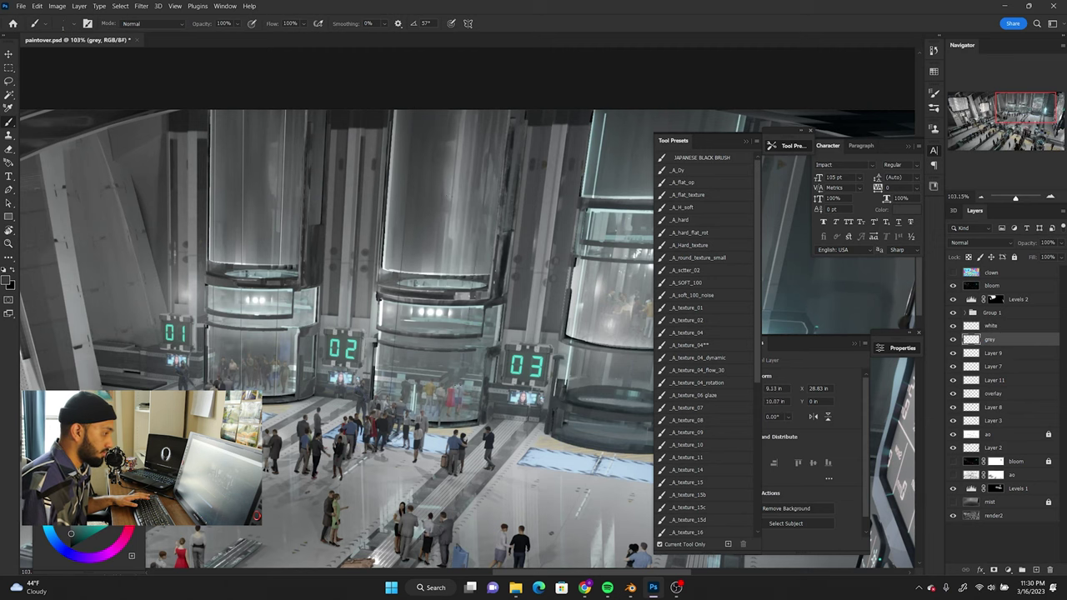
Step: Zoom out over the hall and lighten another tube with Hue/Saturation, then touch up with eraser and brush
{"action": "key", "text": "z"}
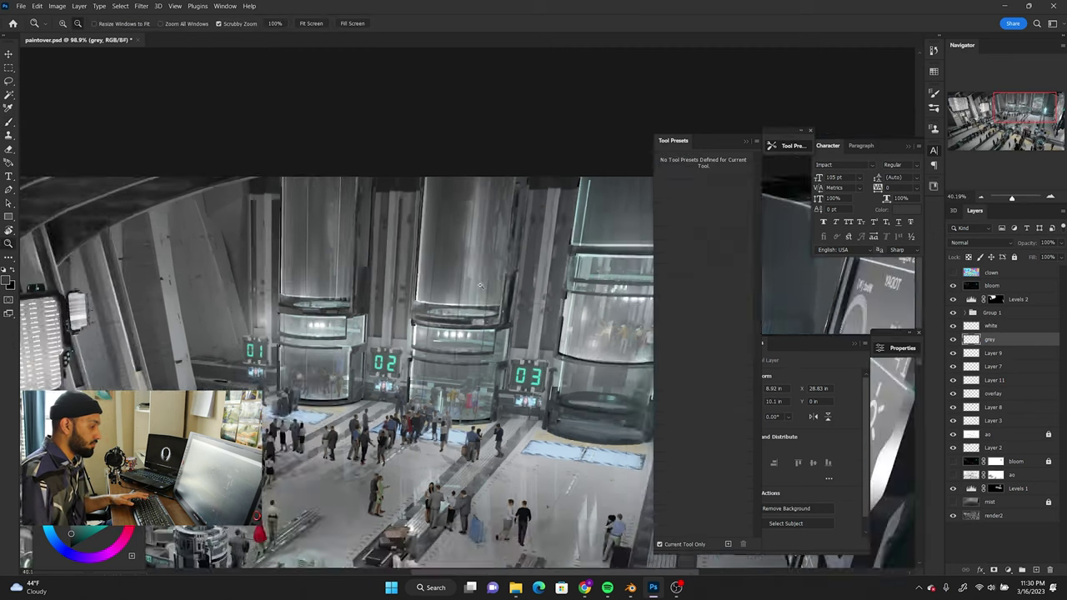
{"action": "left_click_drag", "start_coordinate": [521, 288], "coordinate": [484, 289]}
{"action": "key", "text": "b"}
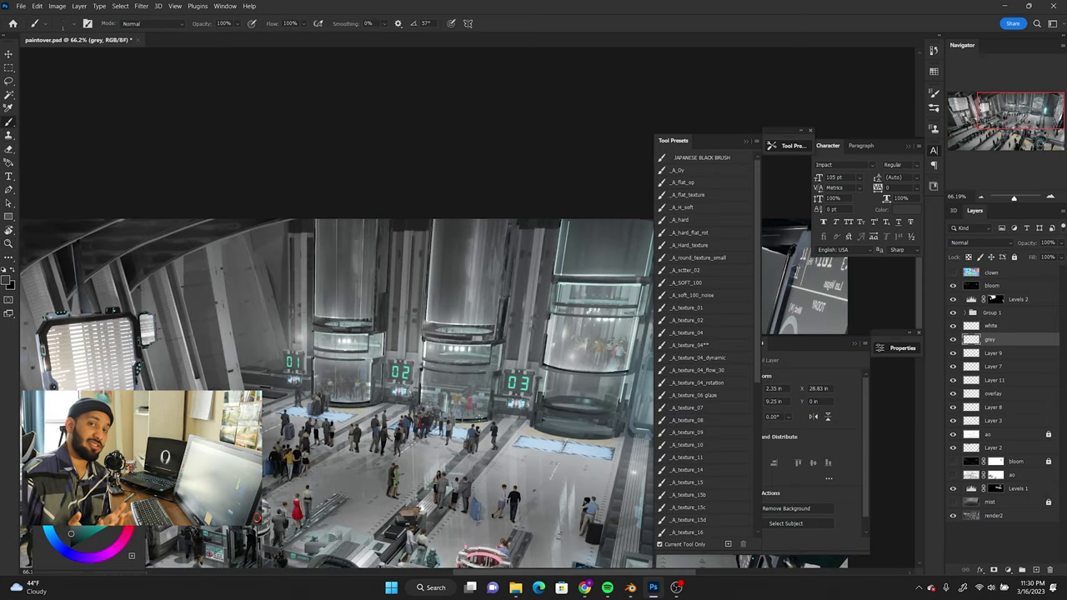
{"action": "scroll", "coordinate": [496, 269], "scroll_direction": "up", "scroll_amount": 2, "text": "alt"}
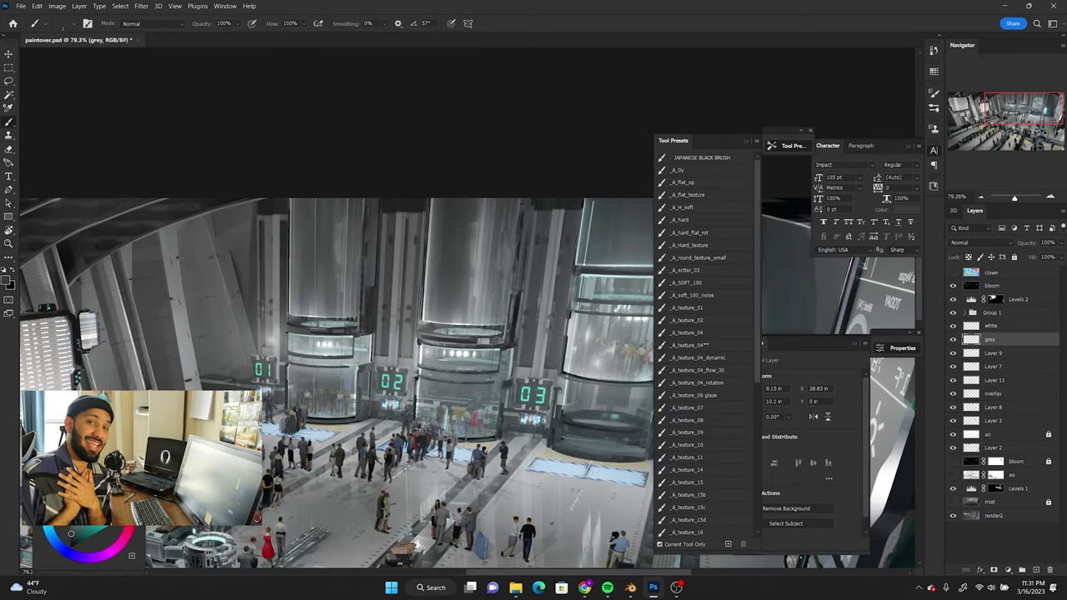
{"action": "scroll", "coordinate": [467, 375], "scroll_direction": "up", "scroll_amount": 2, "text": "alt"}
{"action": "key", "text": "ctrl+u"}
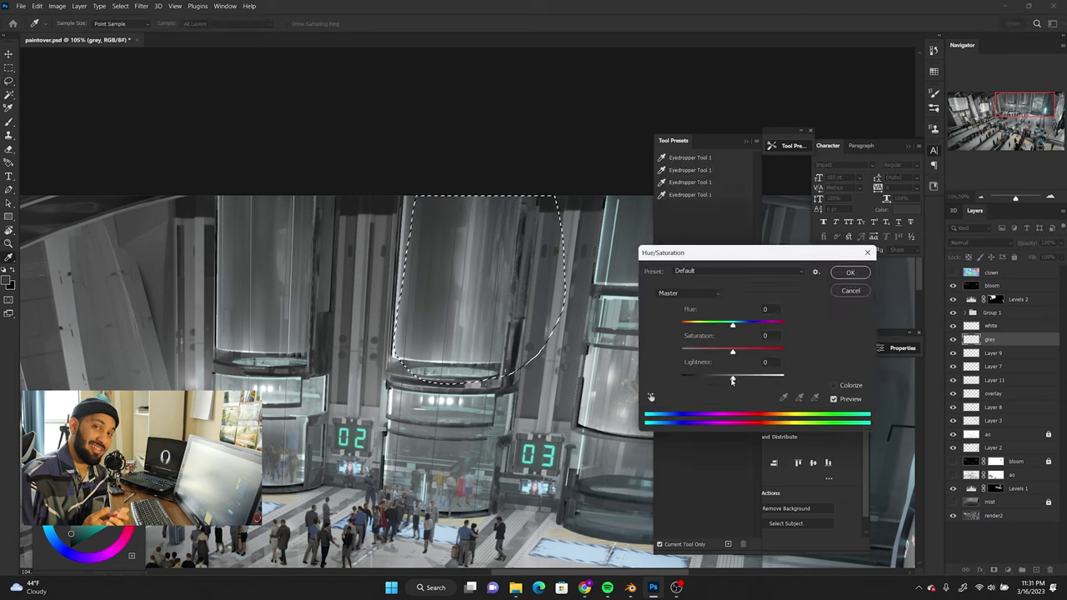
{"action": "key", "text": "Escape"}
{"action": "key", "text": "e"}
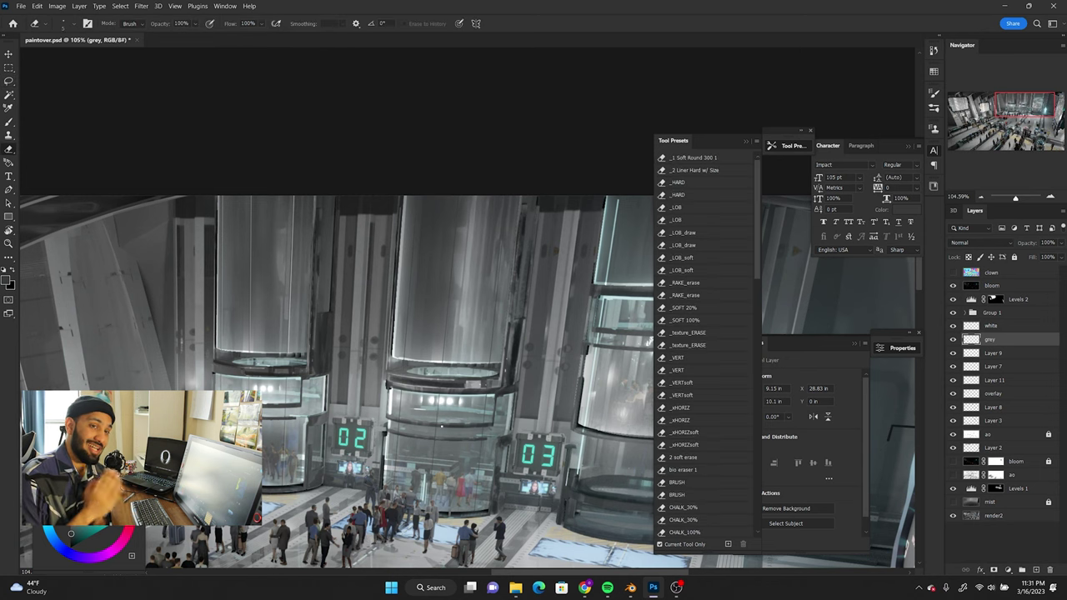
{"action": "scroll", "coordinate": [518, 241], "scroll_direction": "up", "scroll_amount": 1, "text": "alt"}
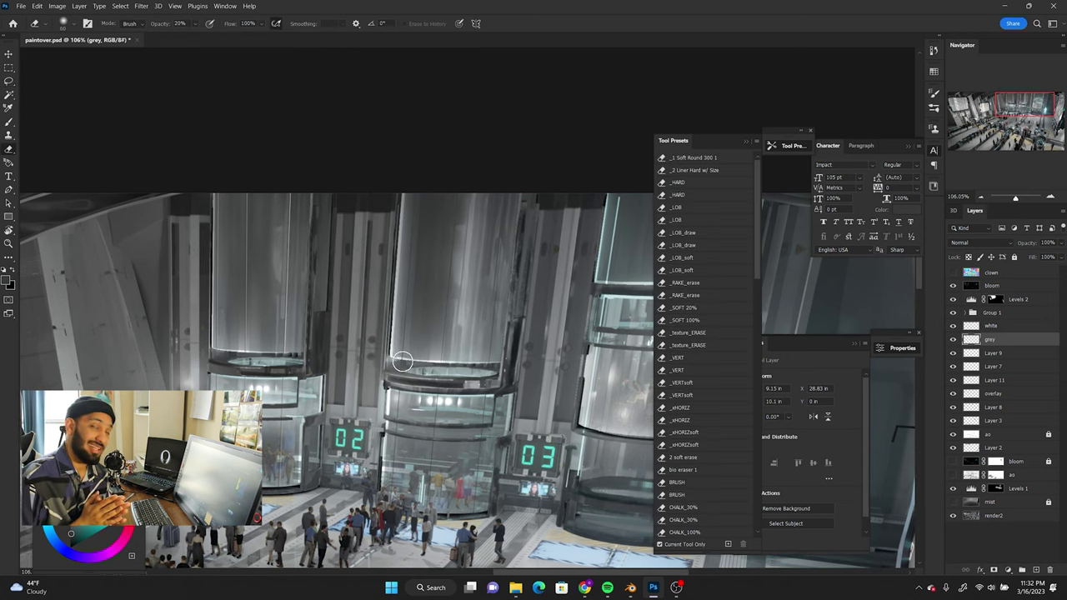
{"action": "key", "text": "b"}
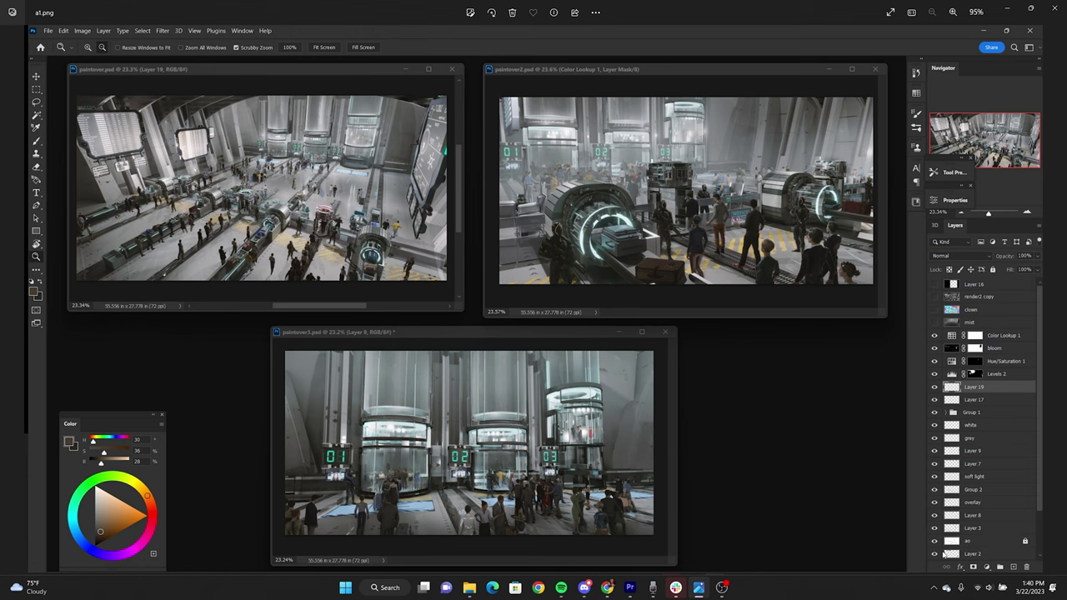
{"action": "key", "text": "Right"}
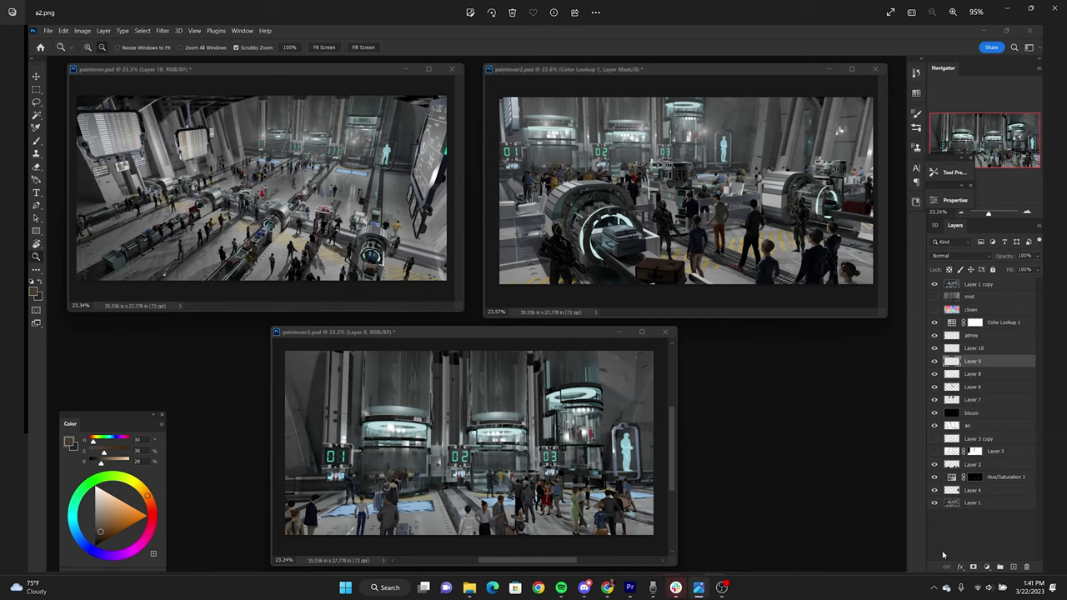
{"action": "key", "text": "Left"}
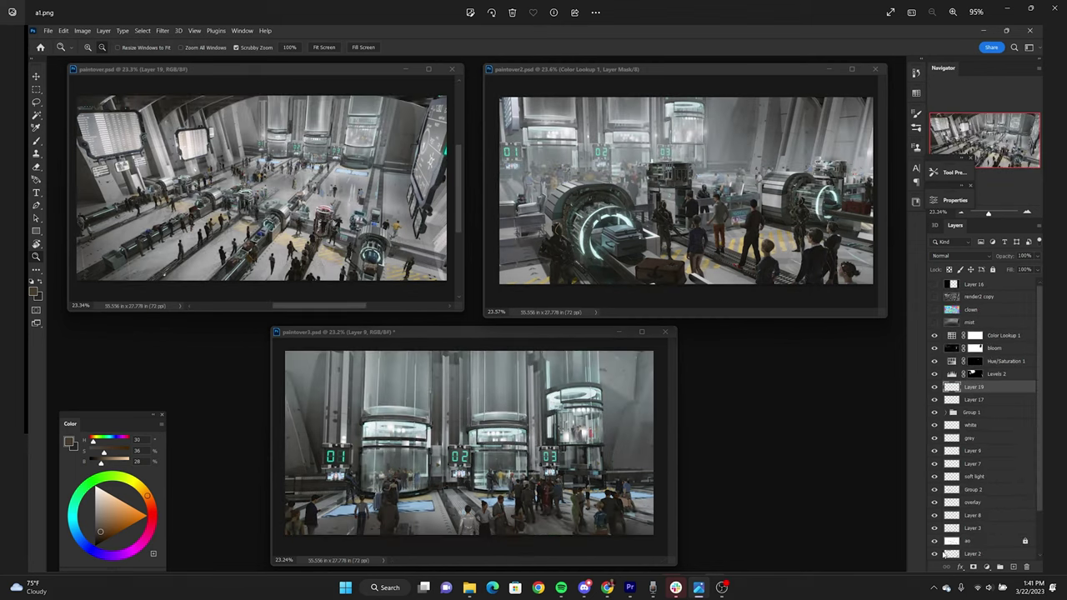
{"action": "key", "text": "Right"}
{"action": "key", "text": "Left"}
{"action": "key", "text": "Right"}
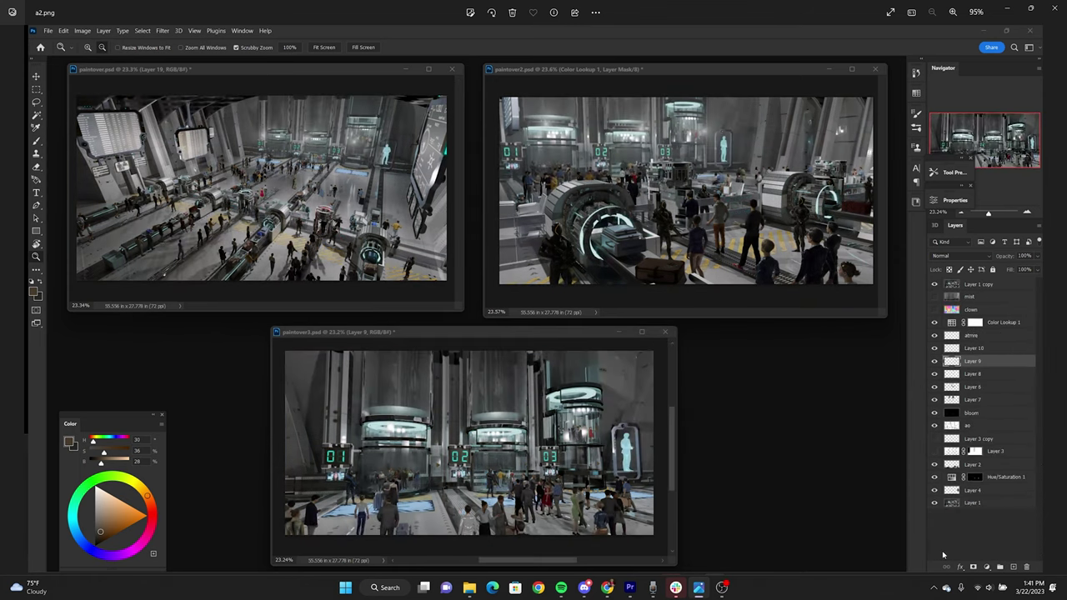
{"action": "key", "text": "Left"}
{"action": "key", "text": "Right"}
{"action": "key", "text": "Left"}
{"action": "key", "text": "Right"}
{"action": "key", "text": "Left"}
{"action": "key", "text": "Right"}
{"action": "key", "text": "Left"}
{"action": "key", "text": "Right"}
{"action": "key", "text": "Left"}
{"action": "key", "text": "Right"}
{"action": "key", "text": "Left"}
{"action": "key", "text": "Right"}
{"action": "key", "text": "Left"}
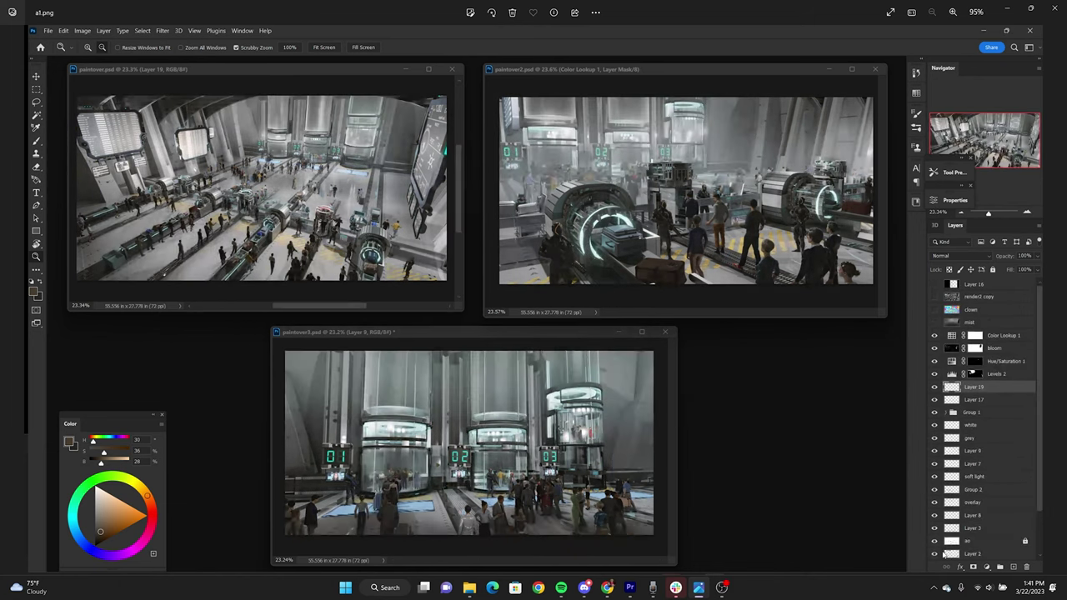
{"action": "key", "text": "Right"}
{"action": "key", "text": "Left"}
{"action": "key", "text": "Right"}
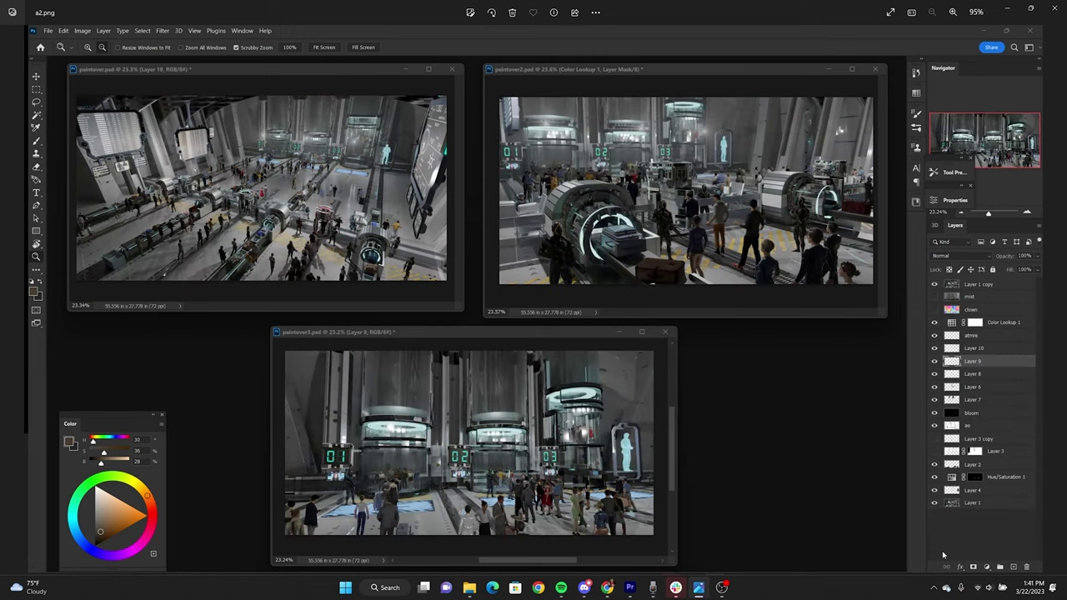
{"action": "key", "text": "Left"}
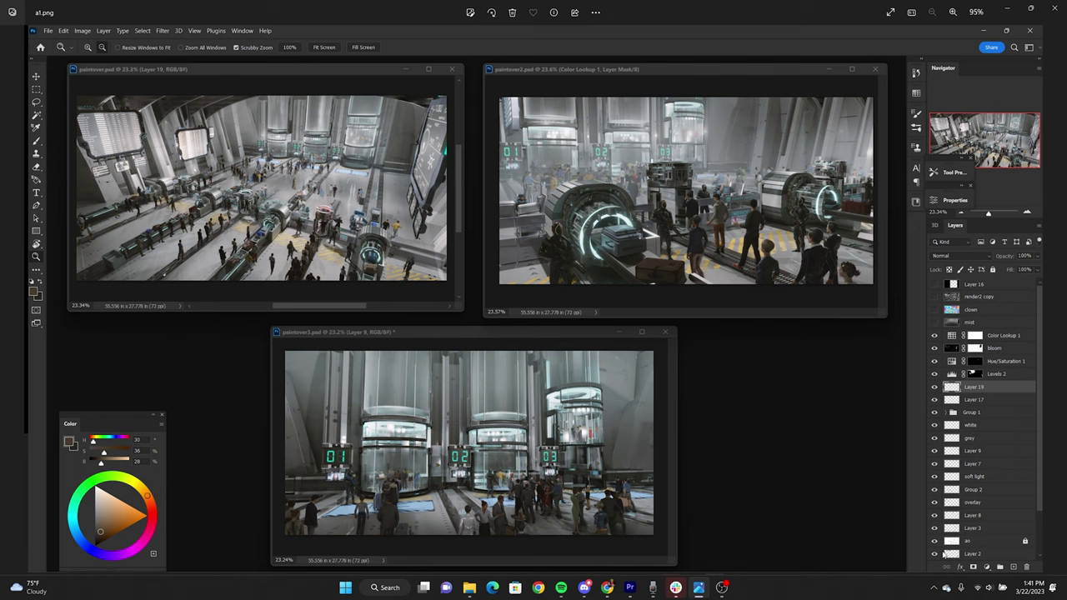
{"action": "key", "text": "Right"}
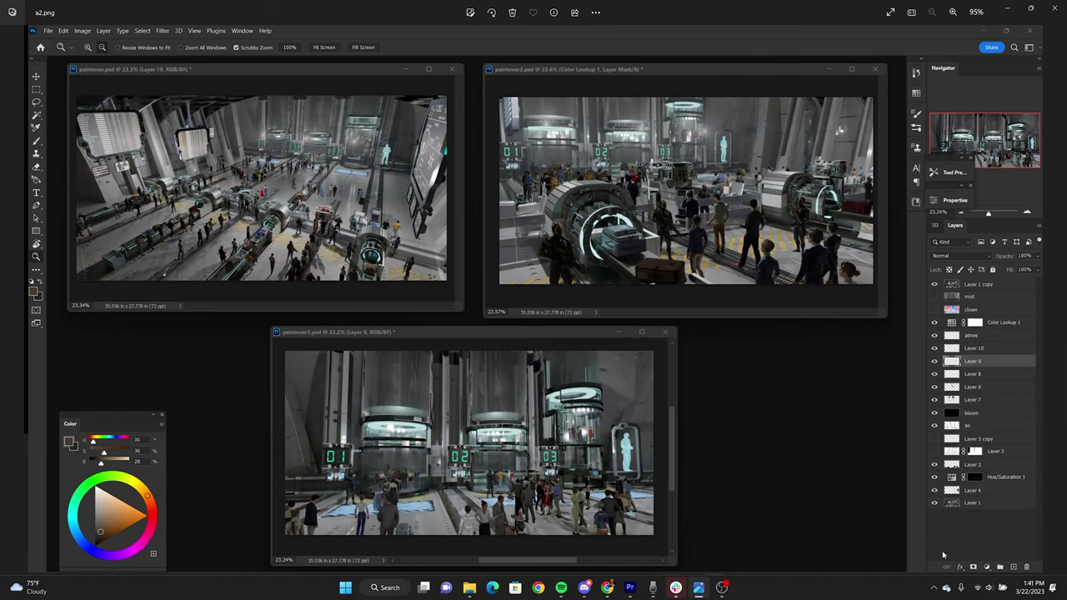
{"action": "key", "text": "Left"}
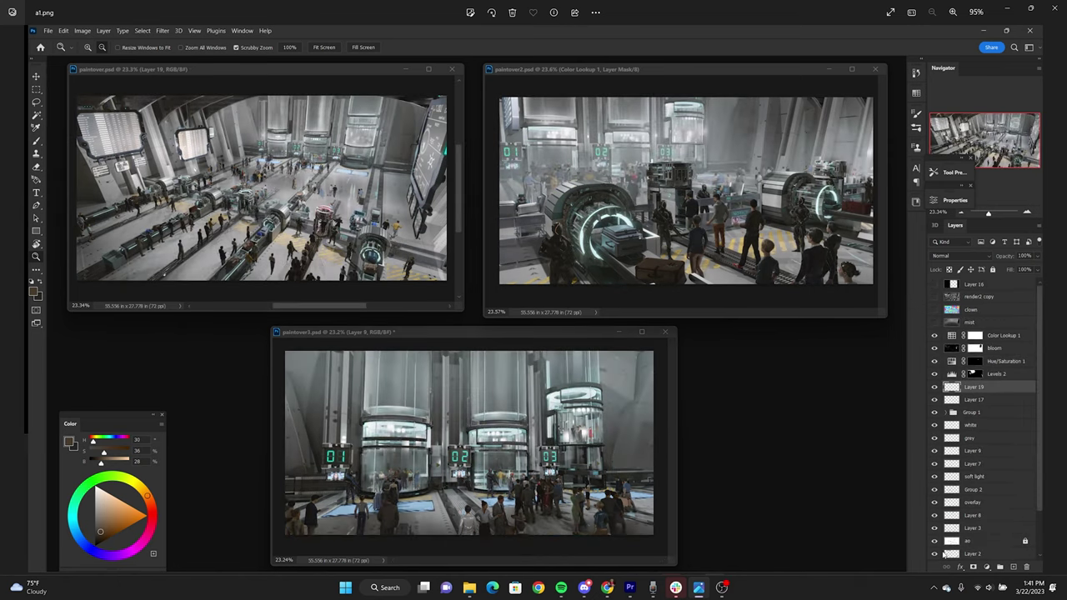
{"action": "key", "text": "Right"}
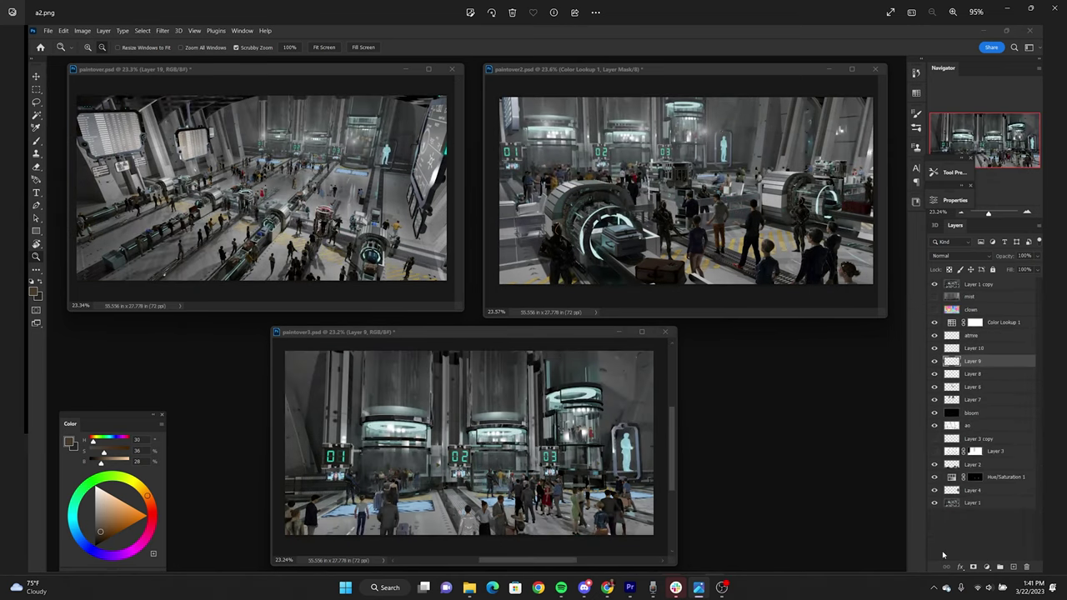
{"action": "key", "text": "Left"}
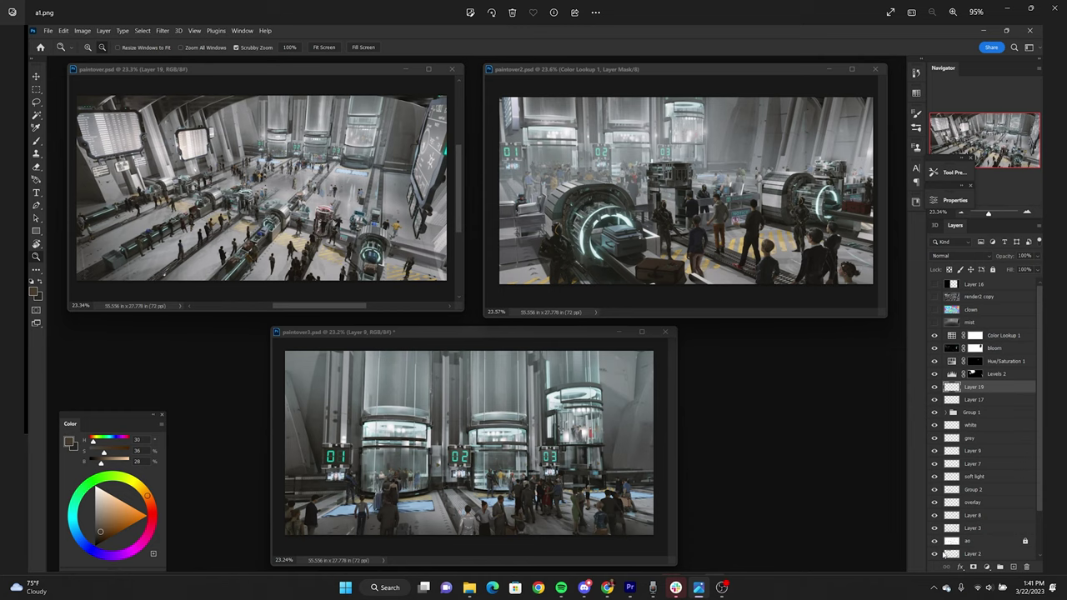
{"action": "key", "text": "Right"}
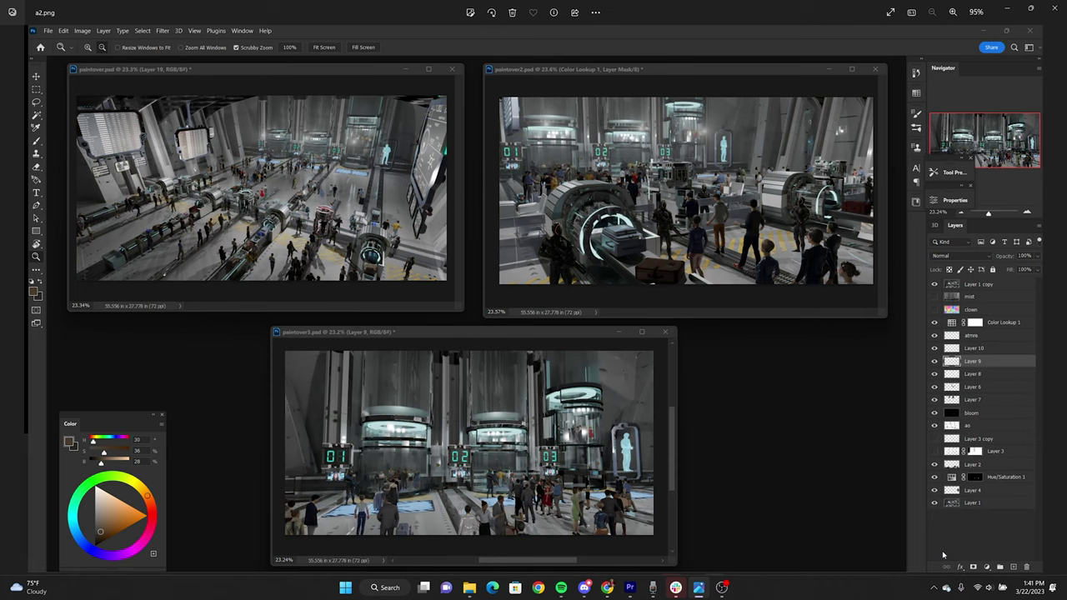
{"action": "key", "text": "Left"}
{"action": "key", "text": "Right"}
{"action": "key", "text": "Left"}
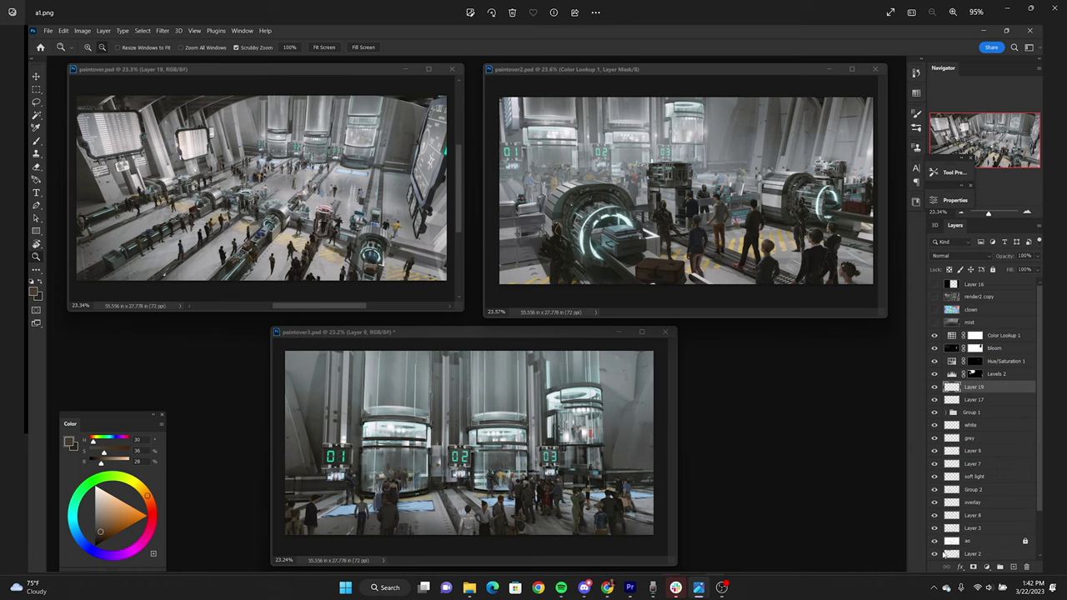
{"action": "key", "text": "Right"}
{"action": "key", "text": "Left"}
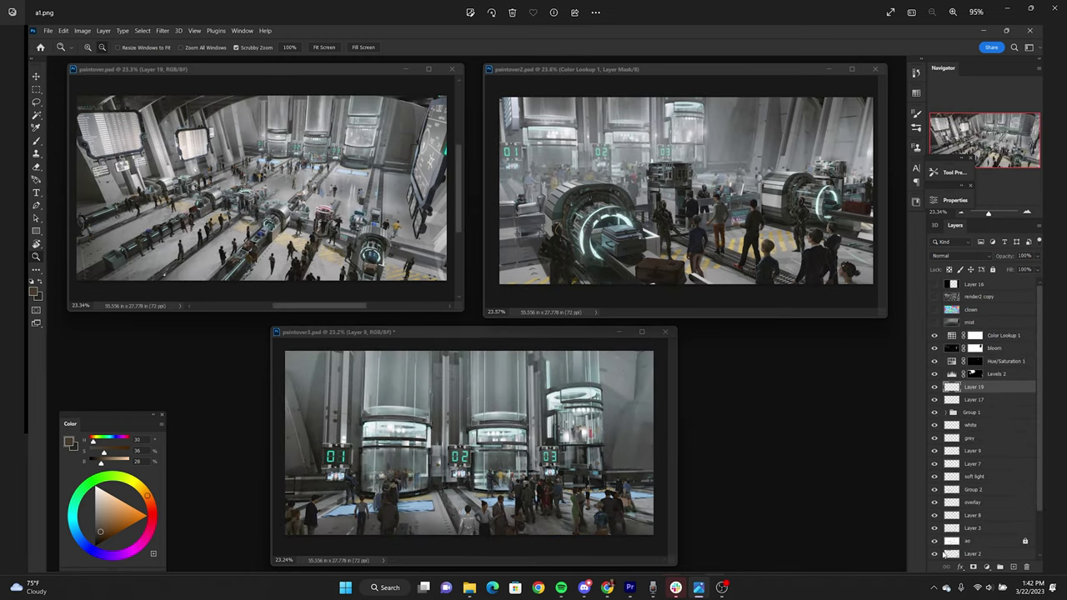